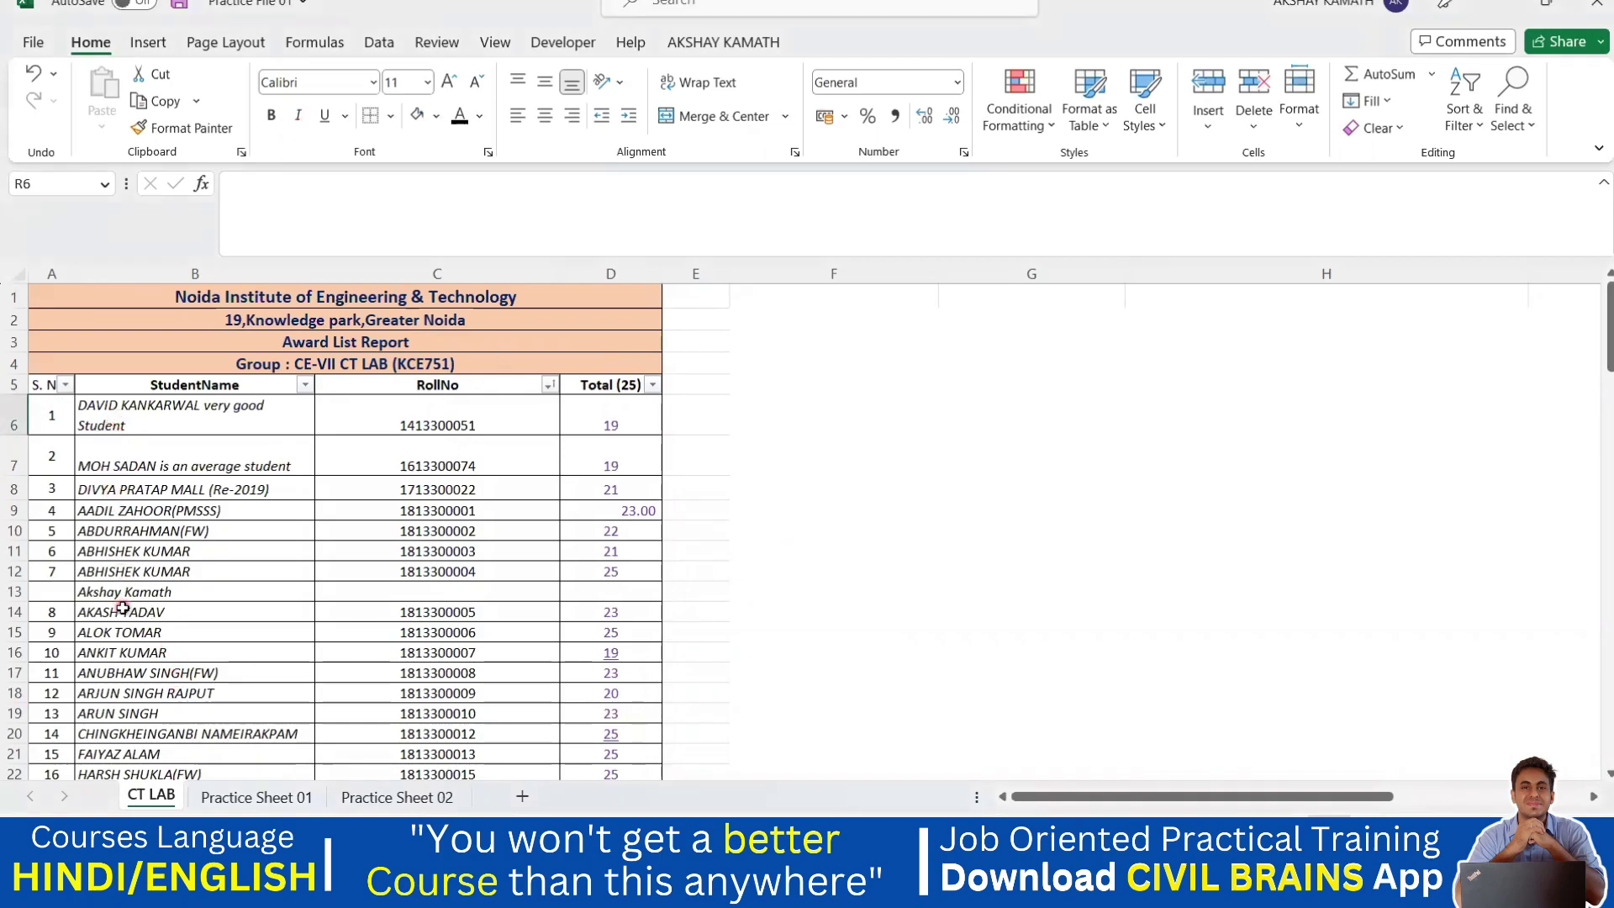
Make the surname within B11's student name bold.
left_click(156, 592)
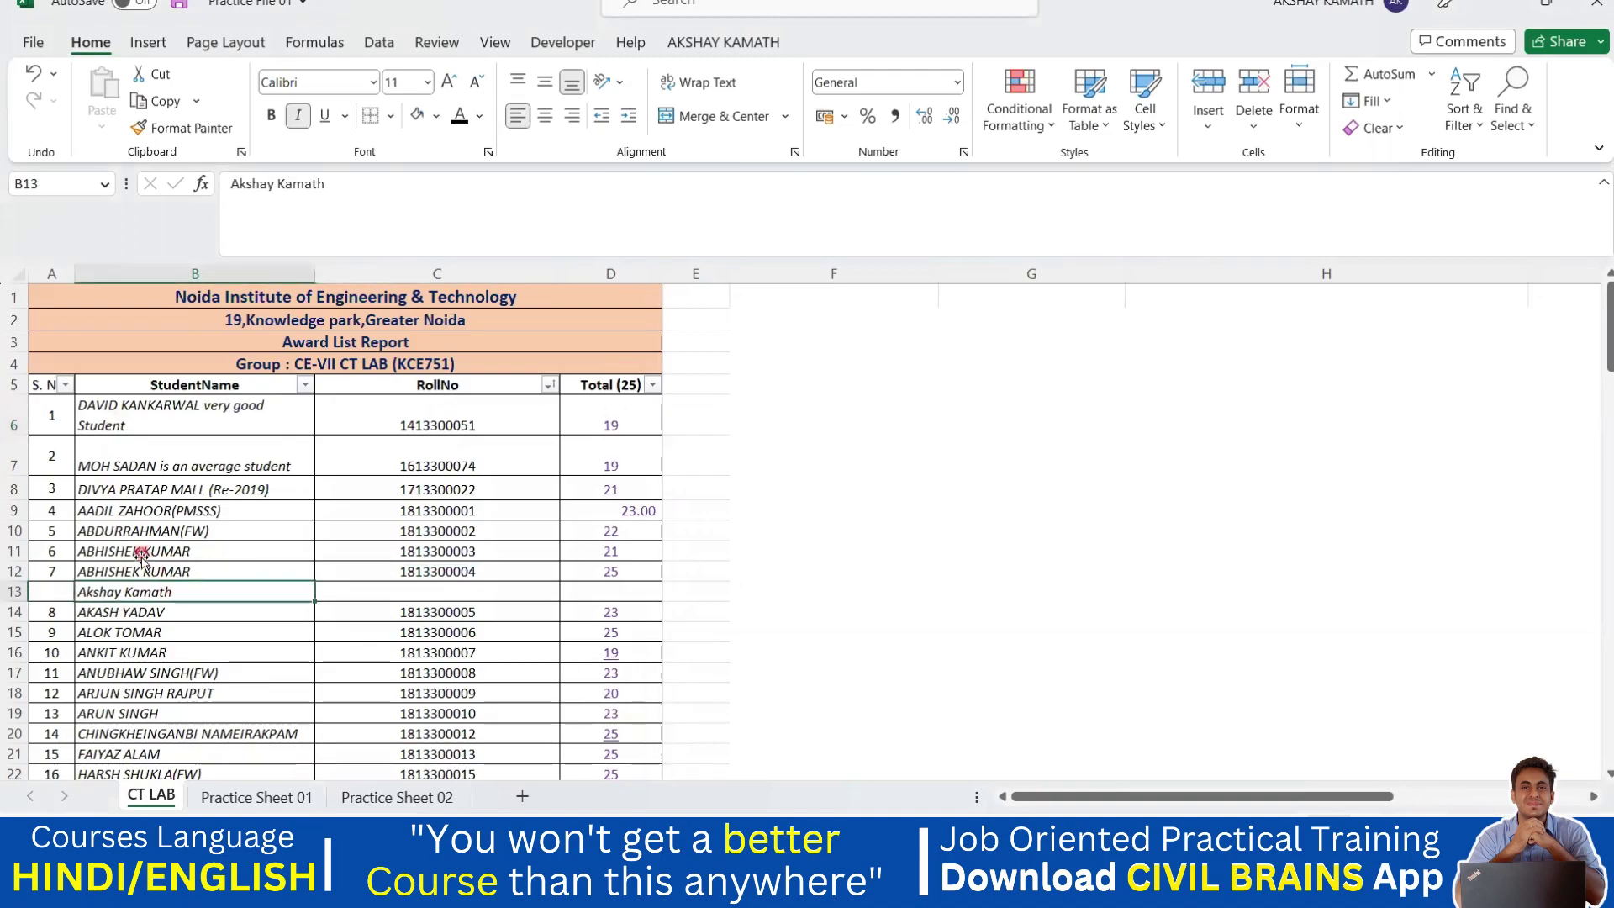
left_click(141, 553)
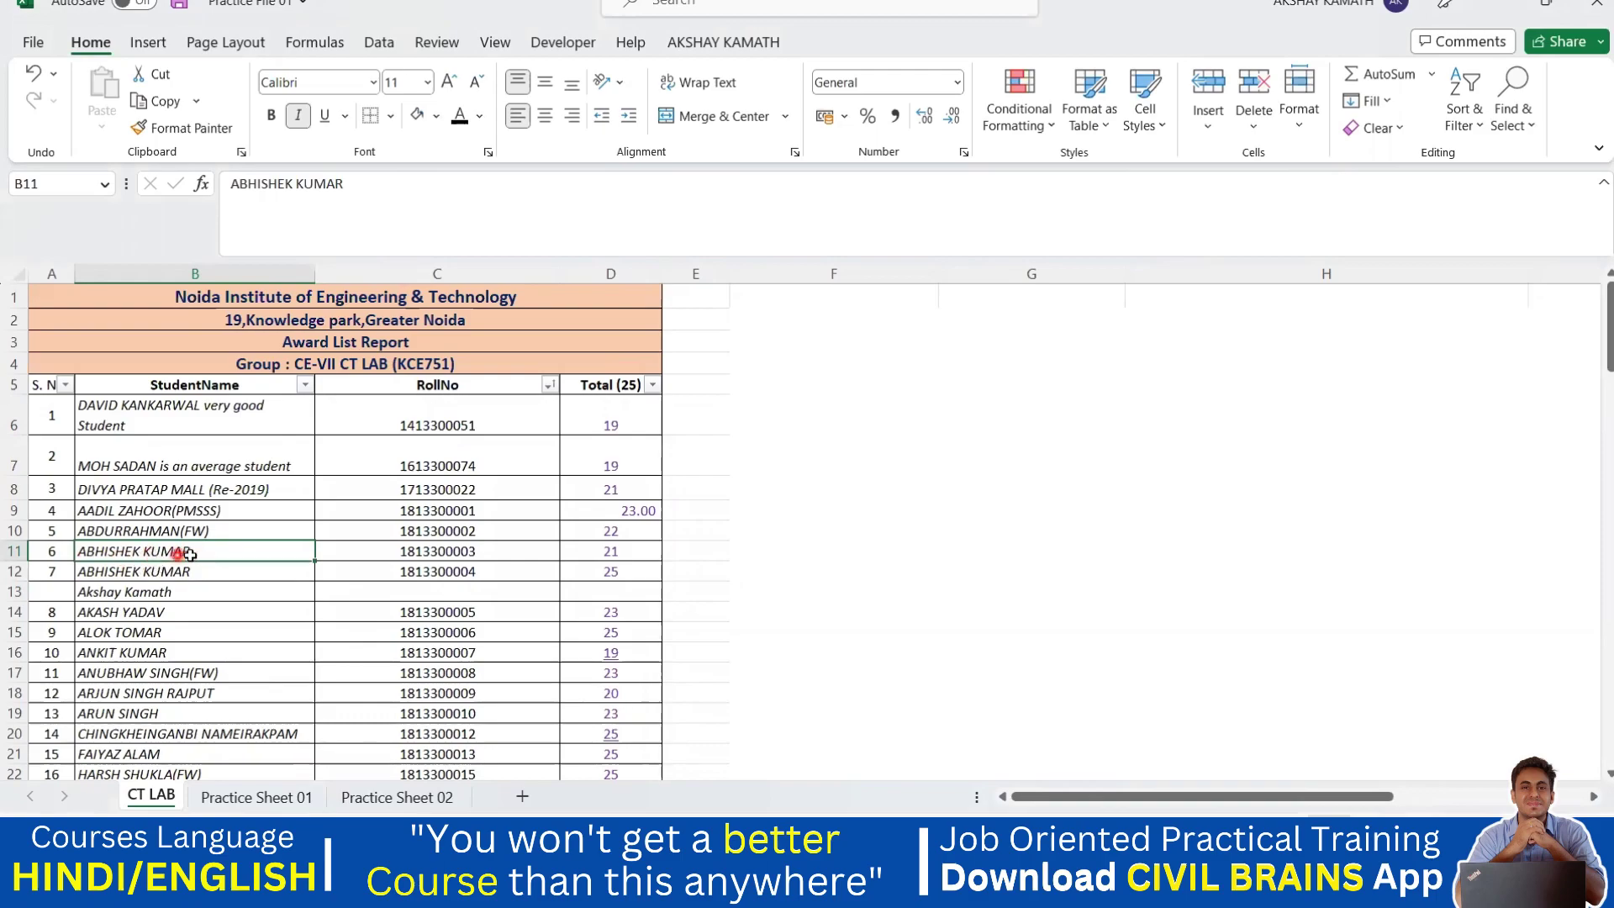
key("Down")
key("Down")
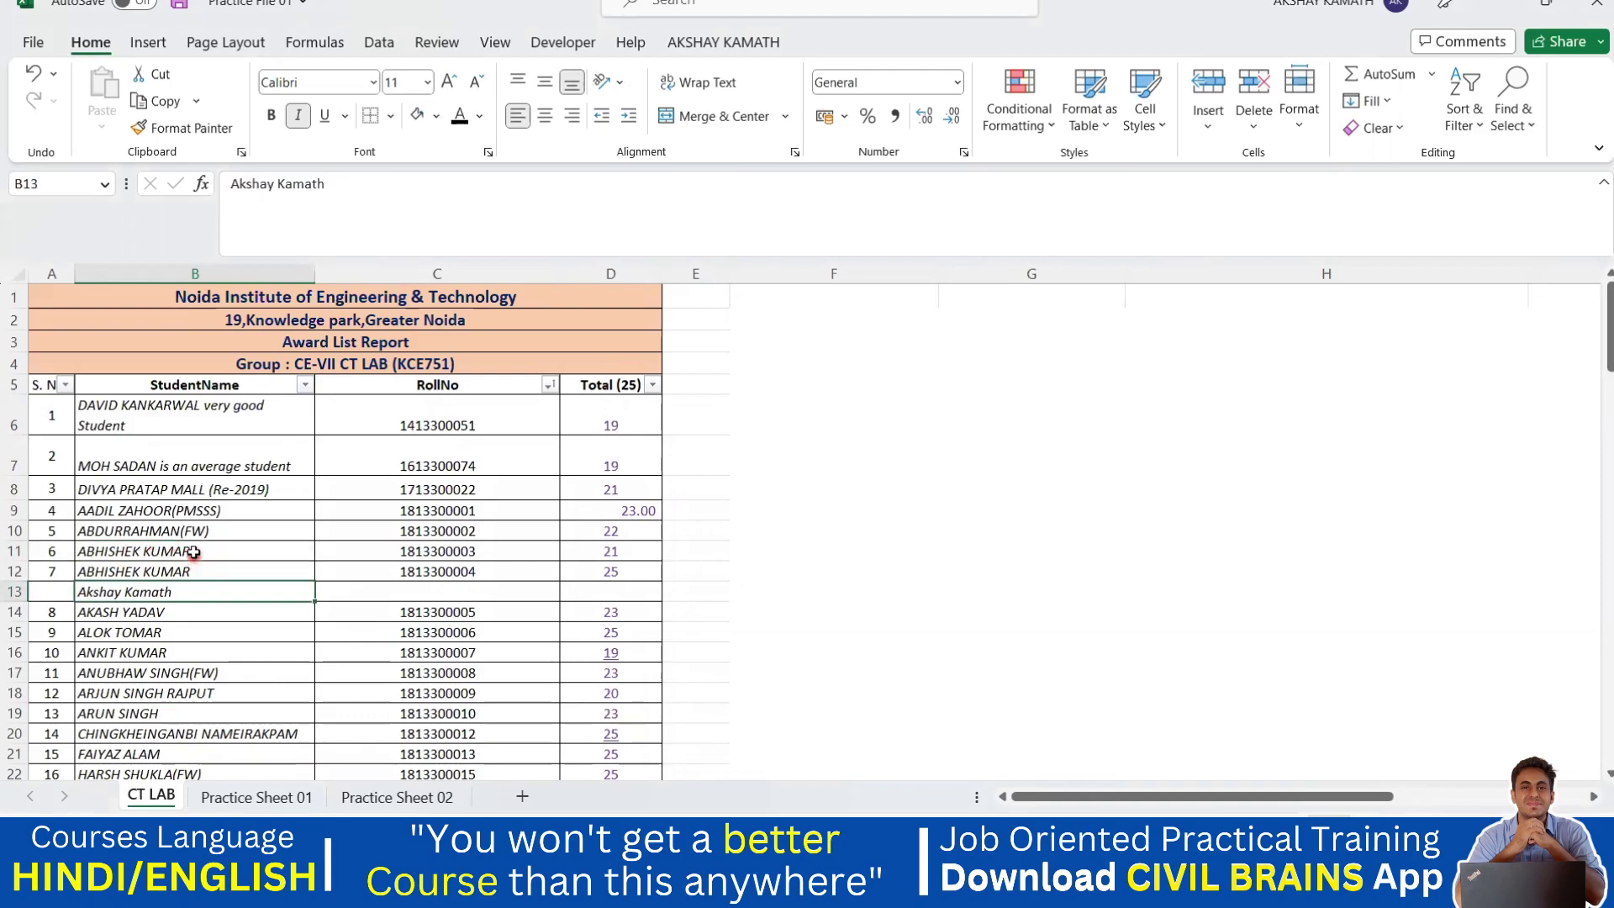
left_click(193, 551)
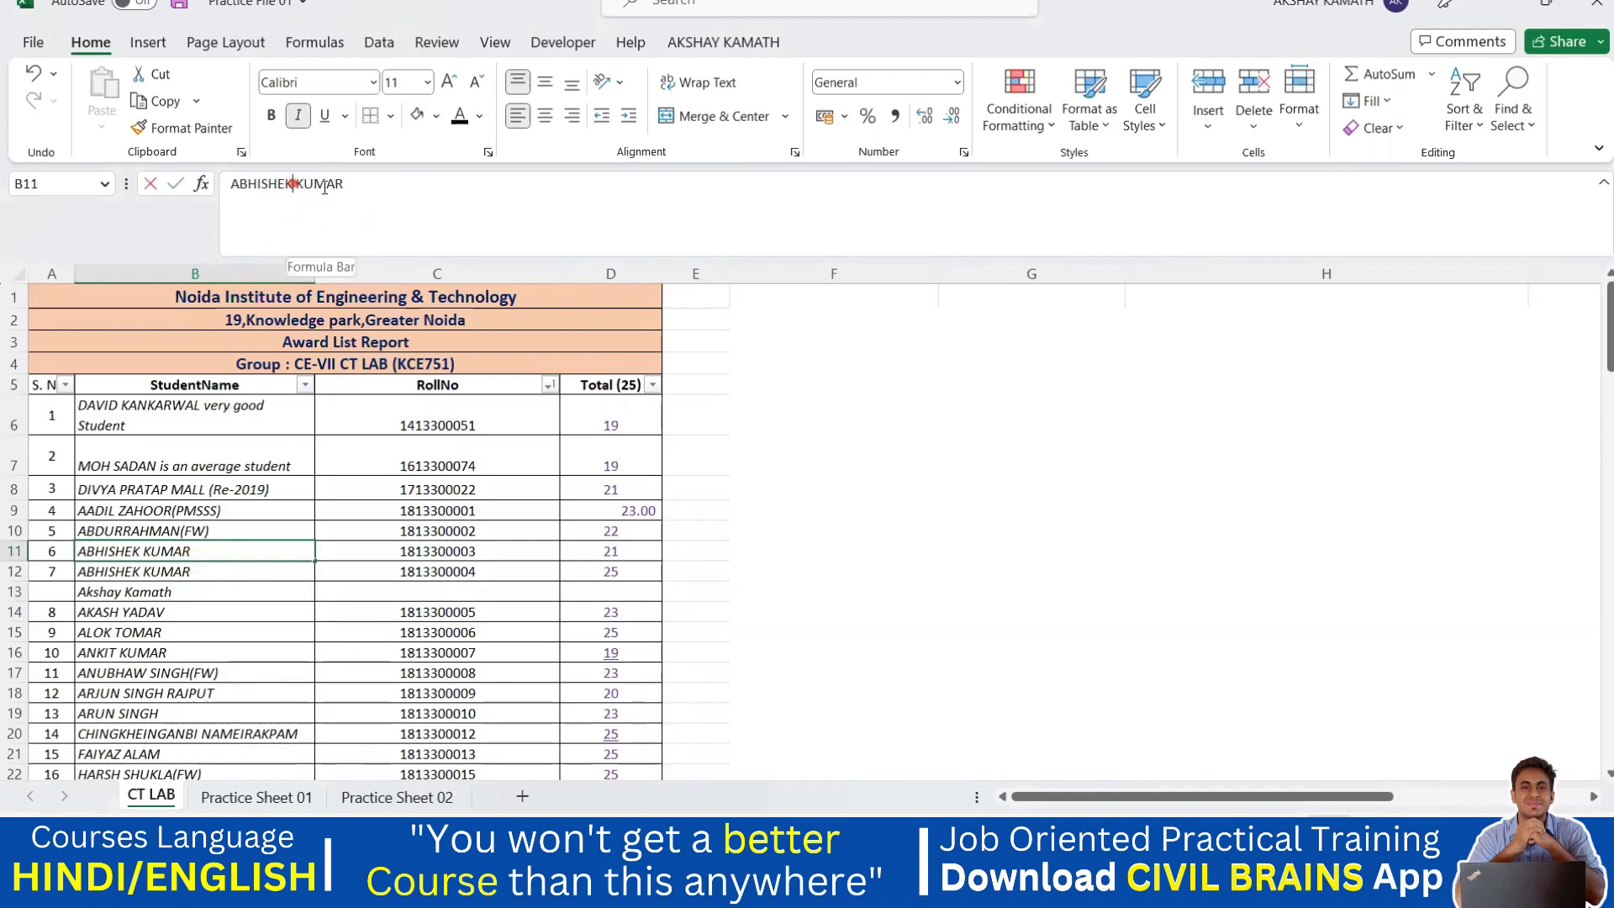
double_click(324, 186)
left_click(291, 185)
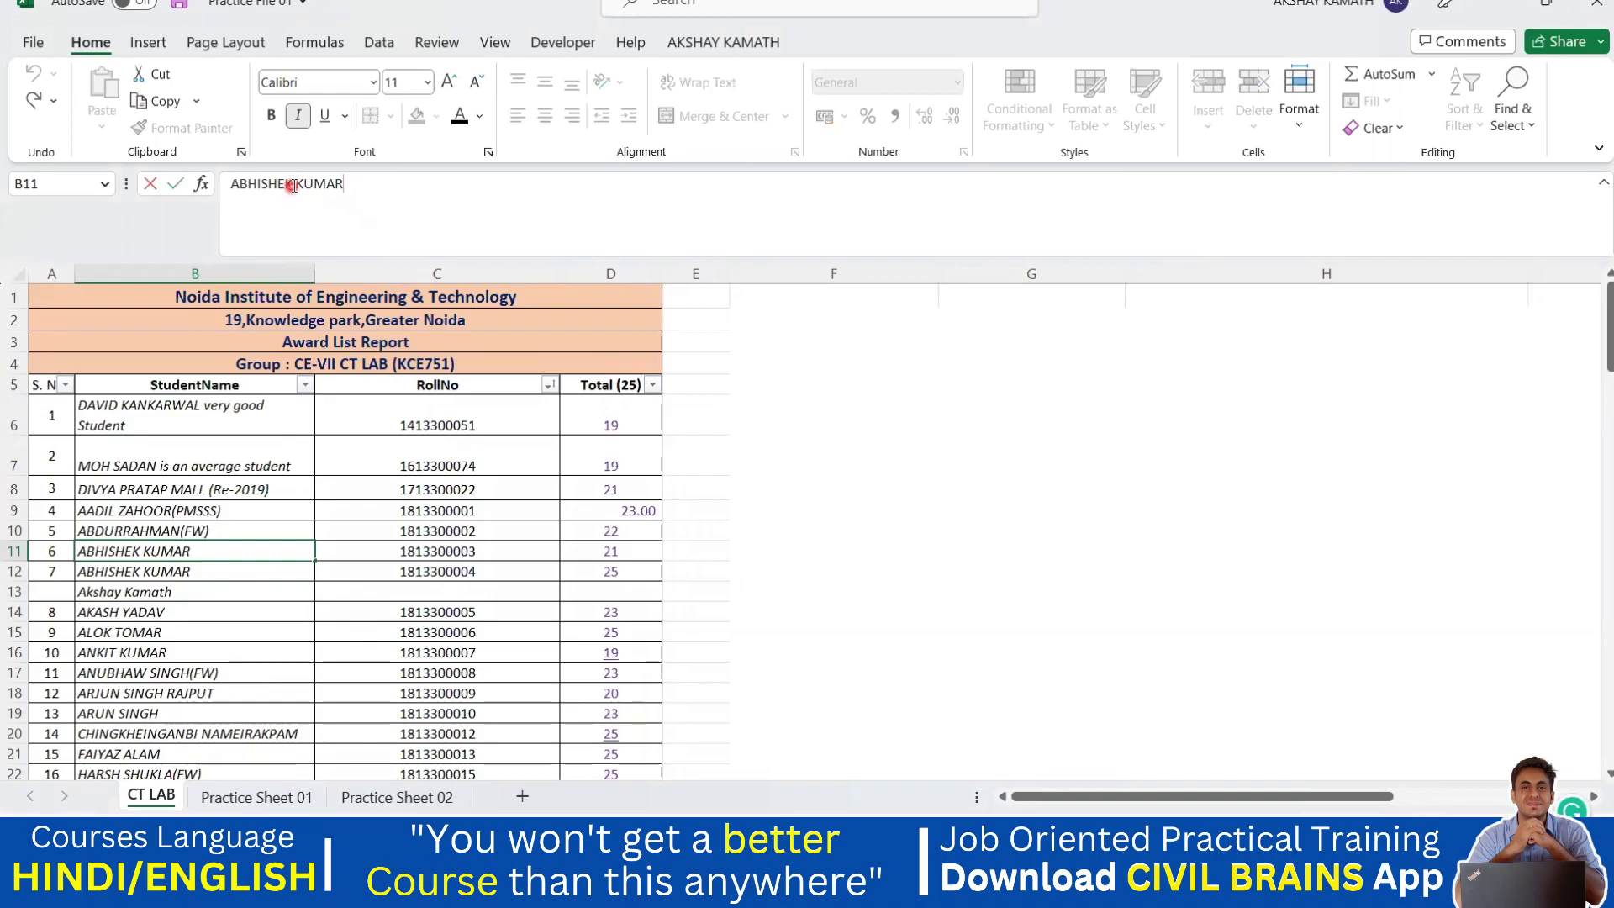
left_click_drag(296, 184, 345, 184)
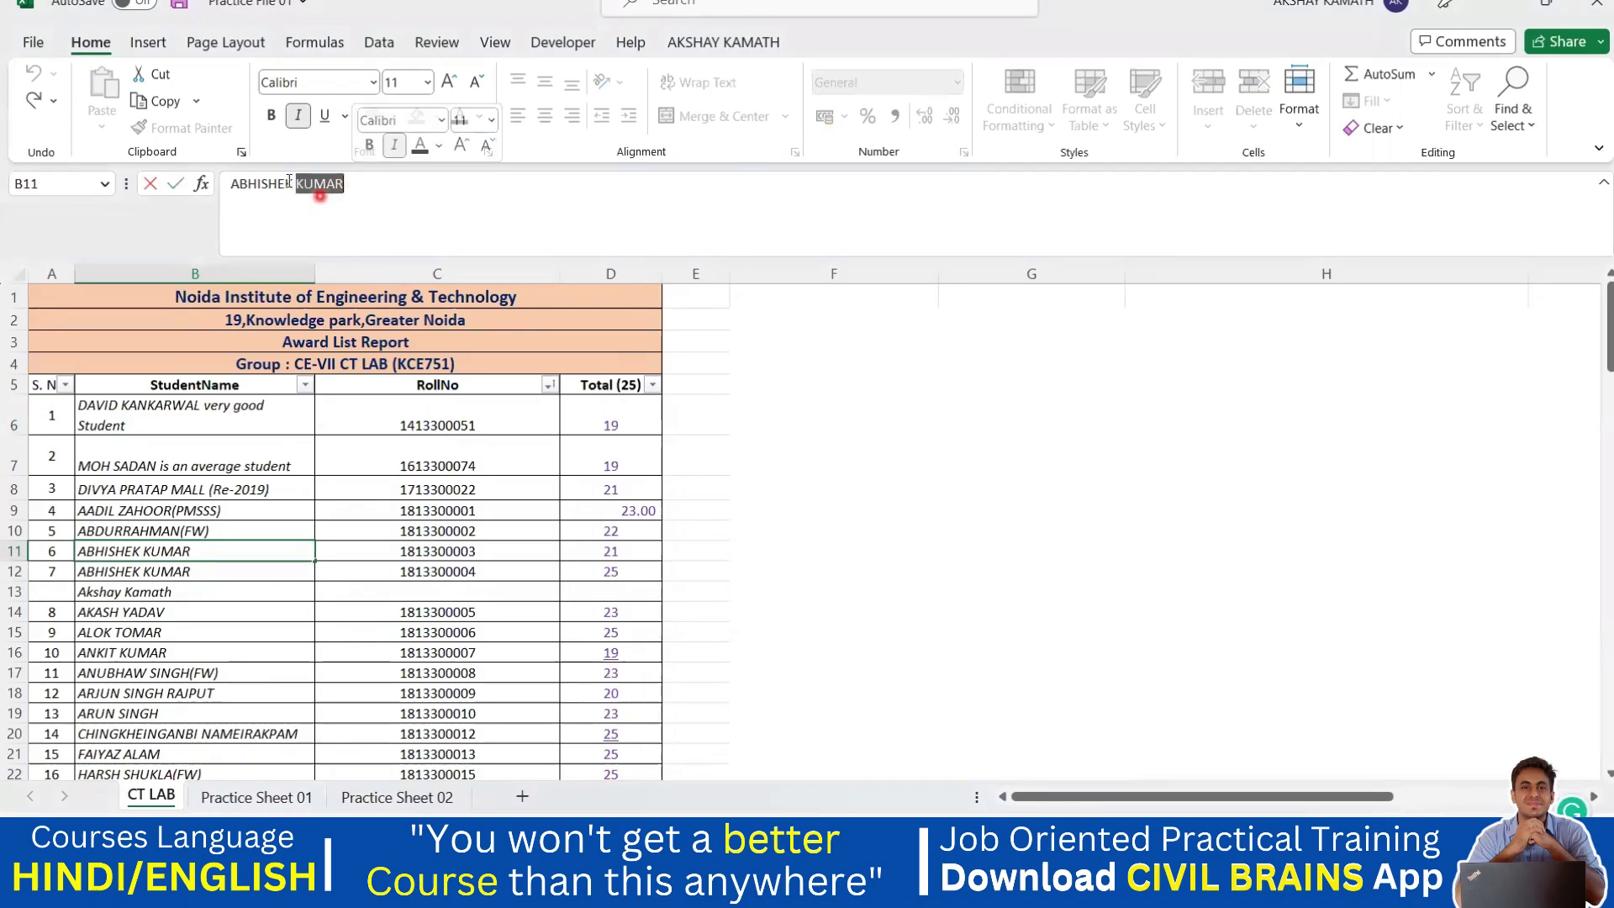
left_click(274, 117)
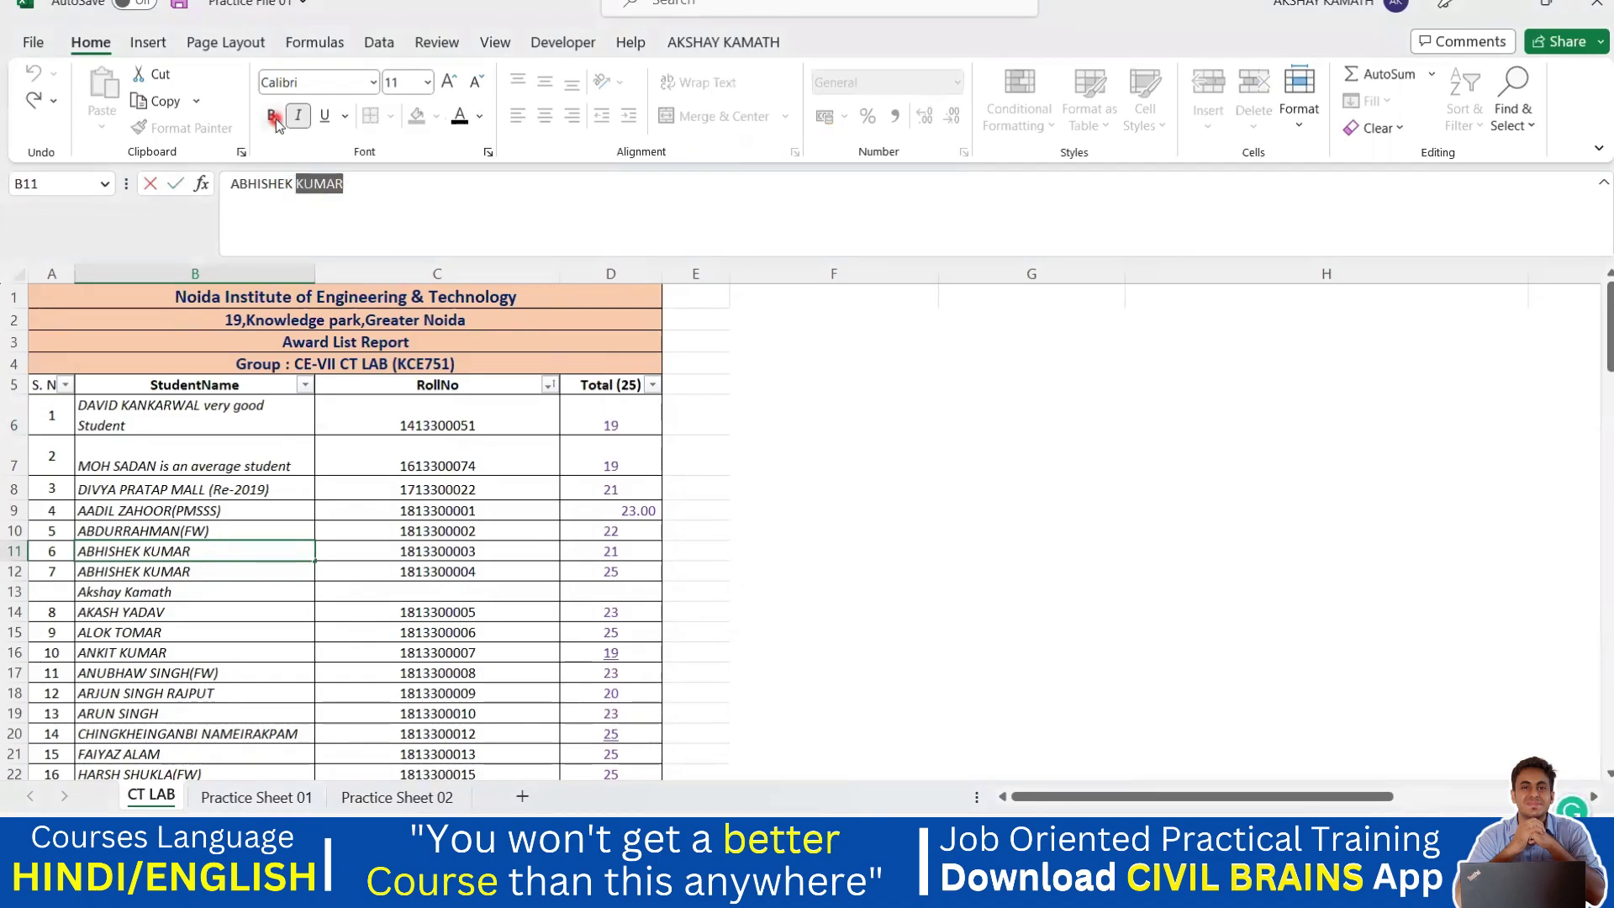
left_click(648, 467)
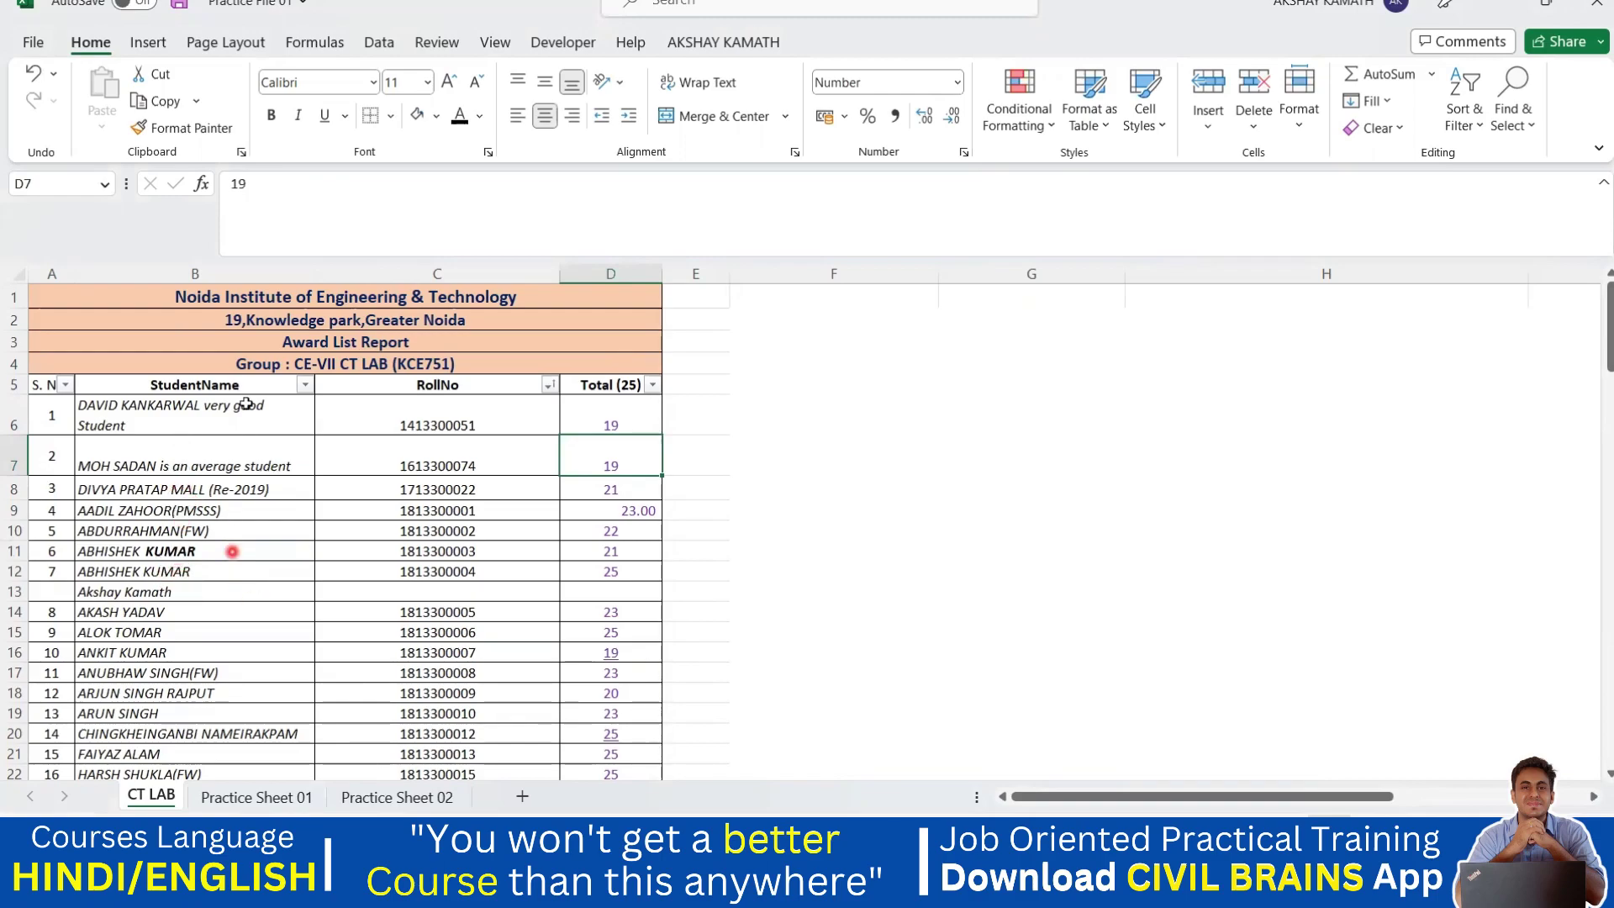
Make the surname within B14's student name bold and underlined.
left_click(158, 610)
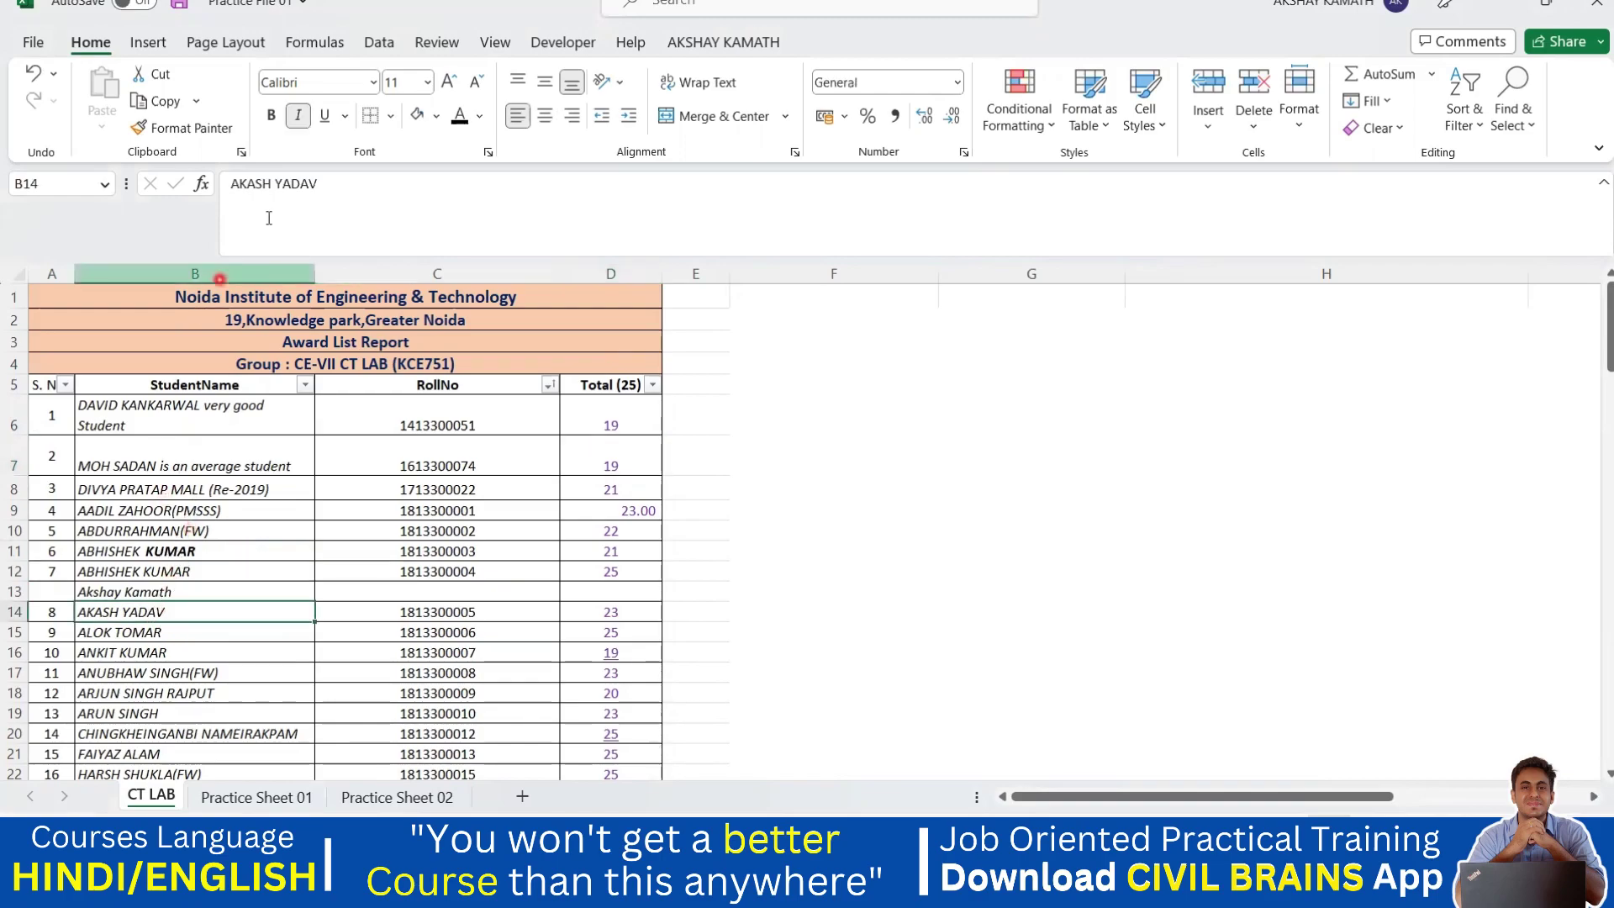
left_click_drag(275, 184, 319, 189)
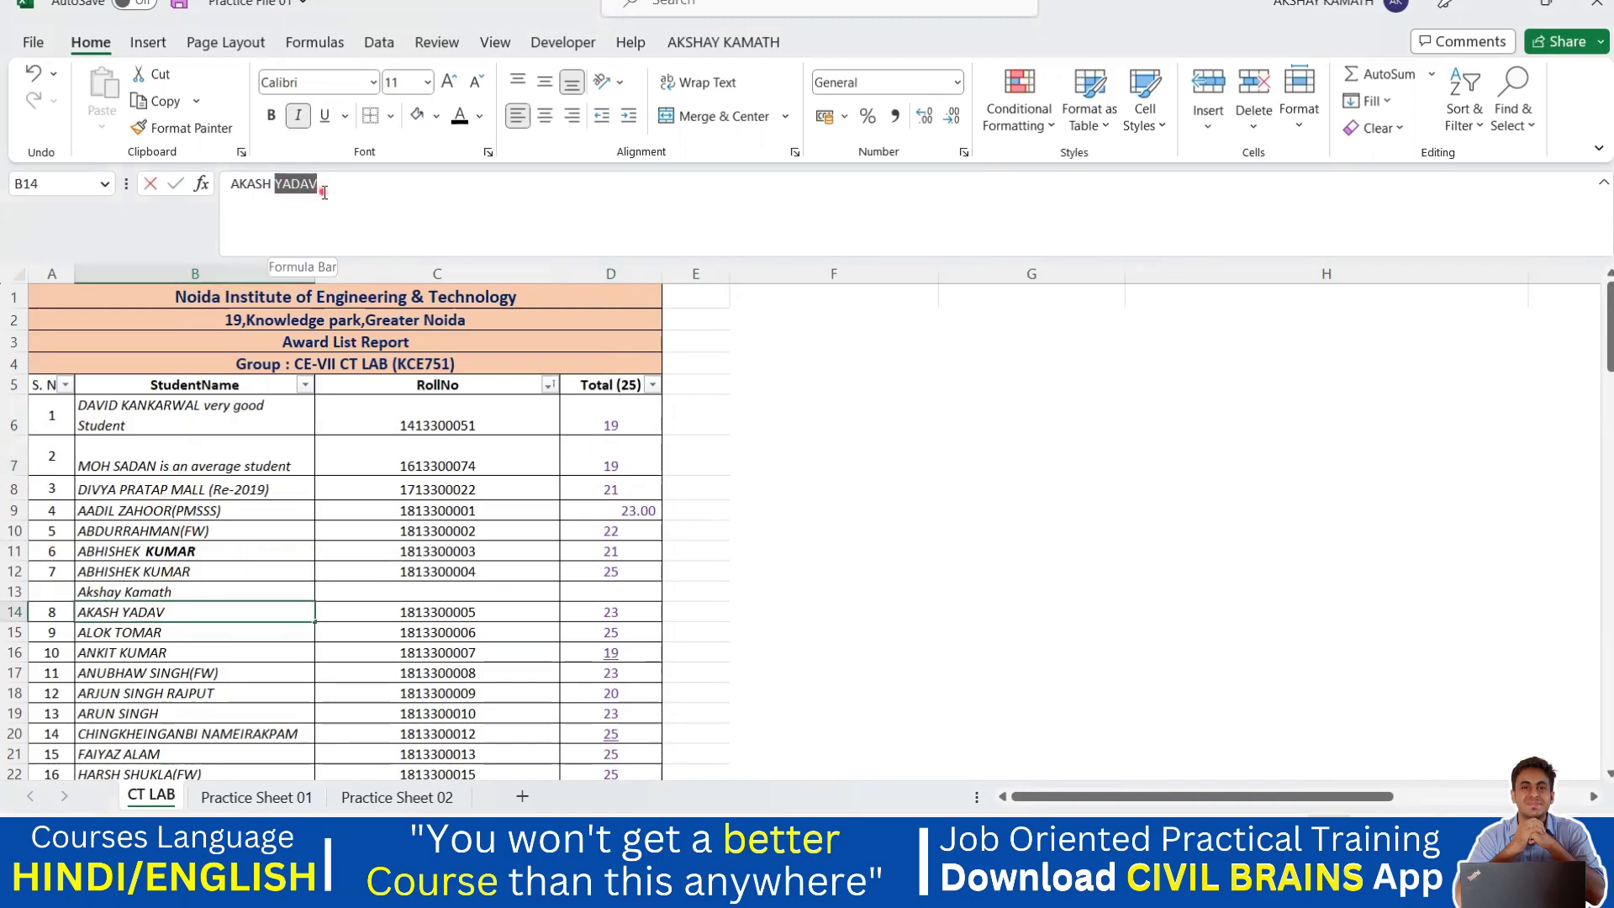
left_click(310, 123)
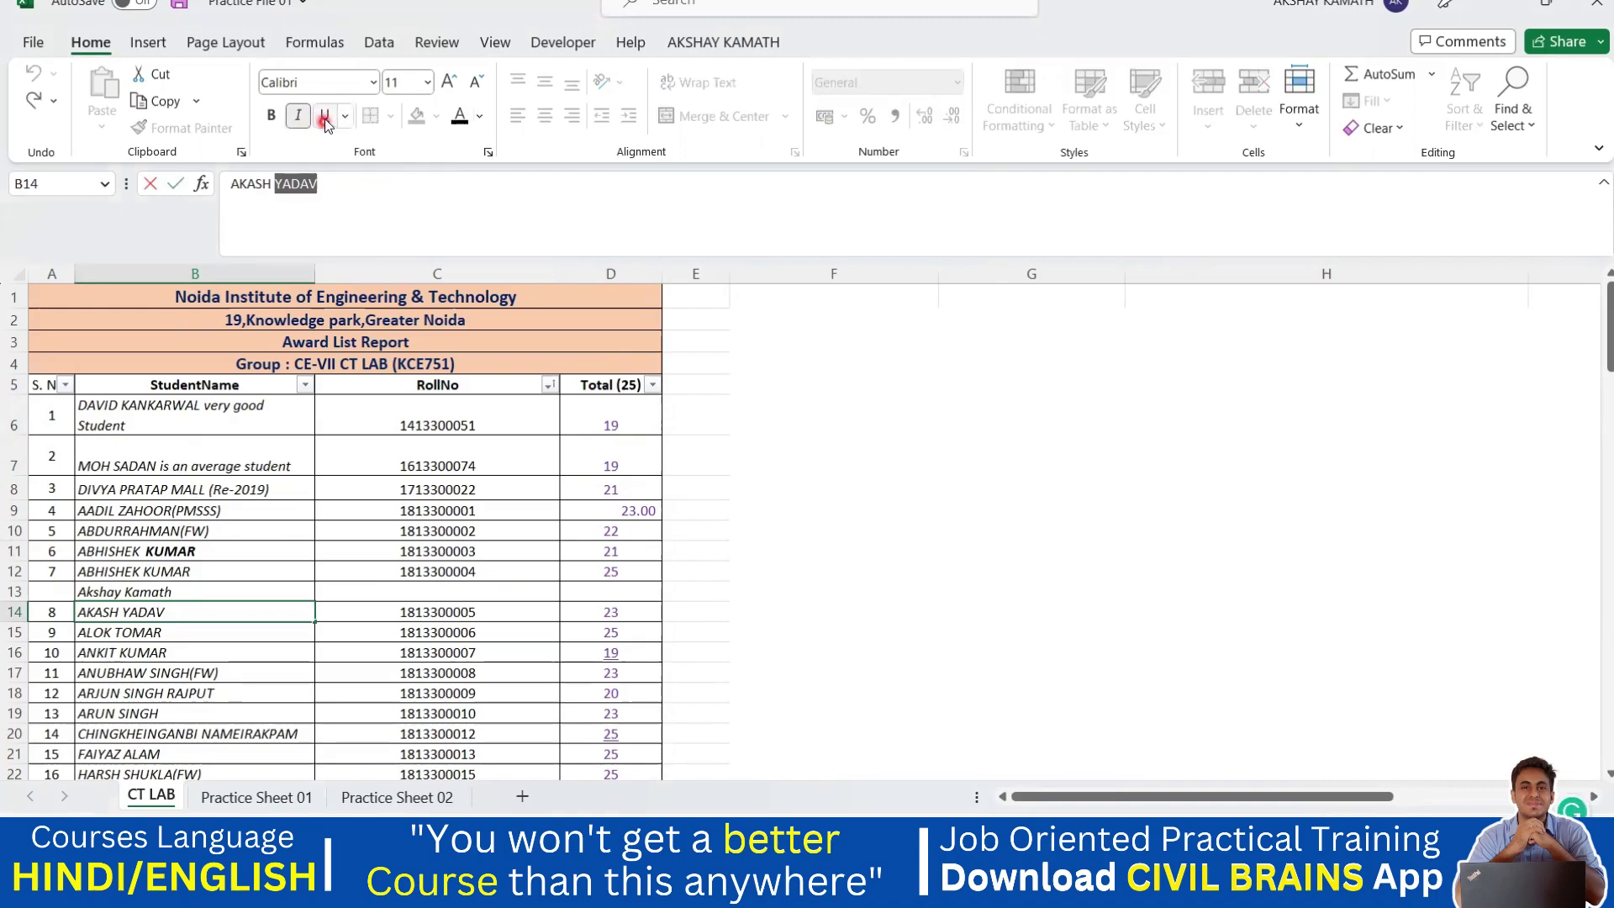
left_click(271, 115)
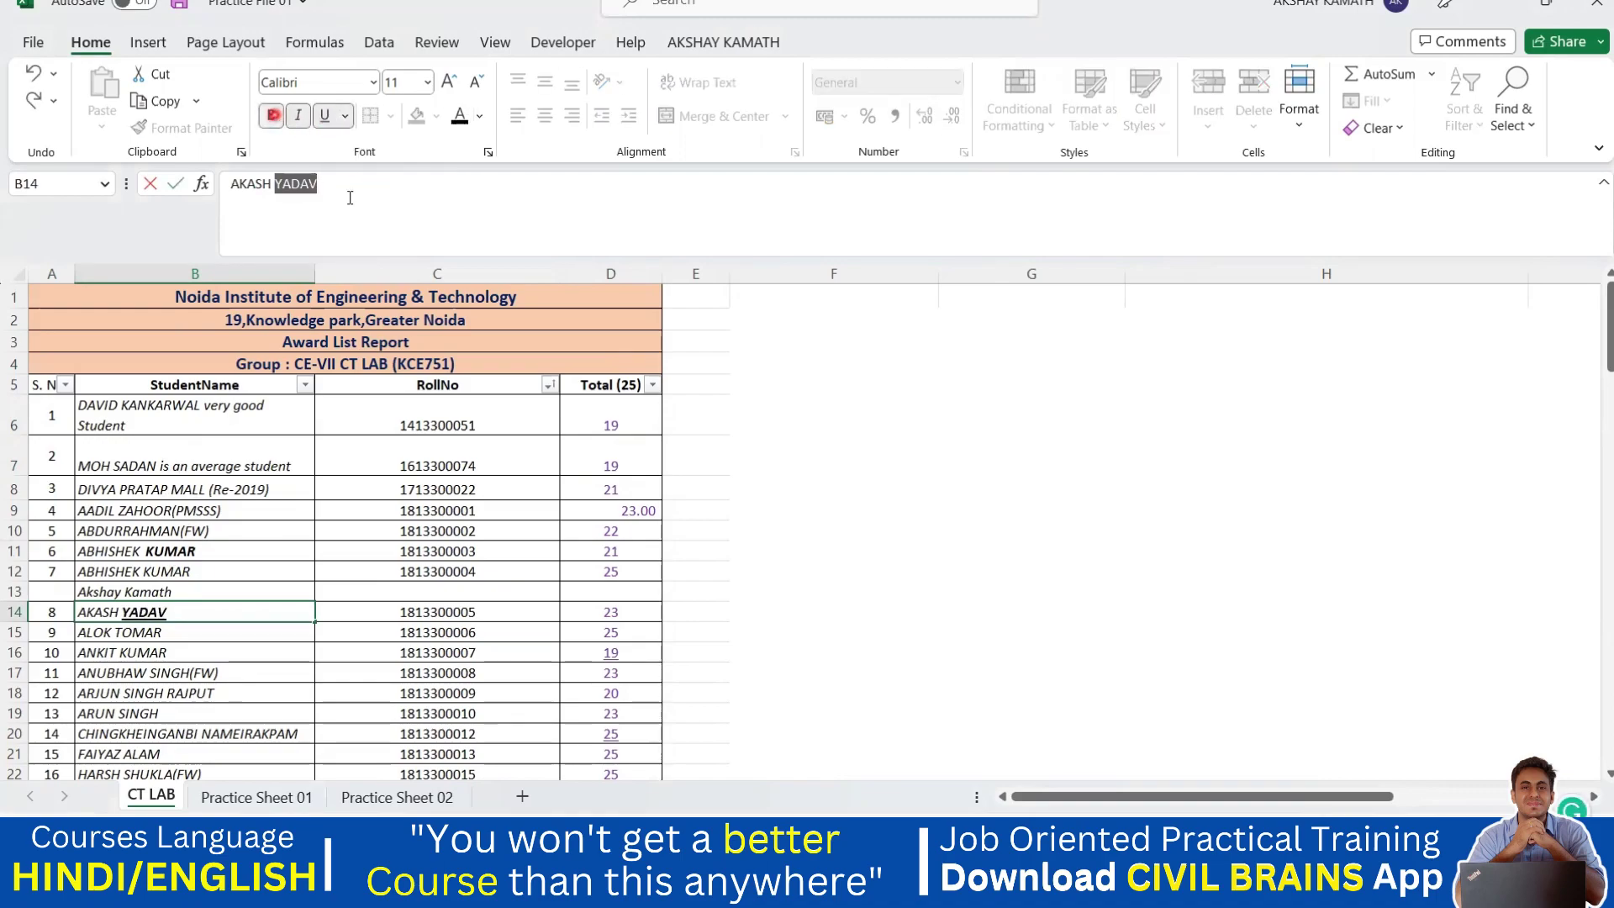
left_click(880, 578)
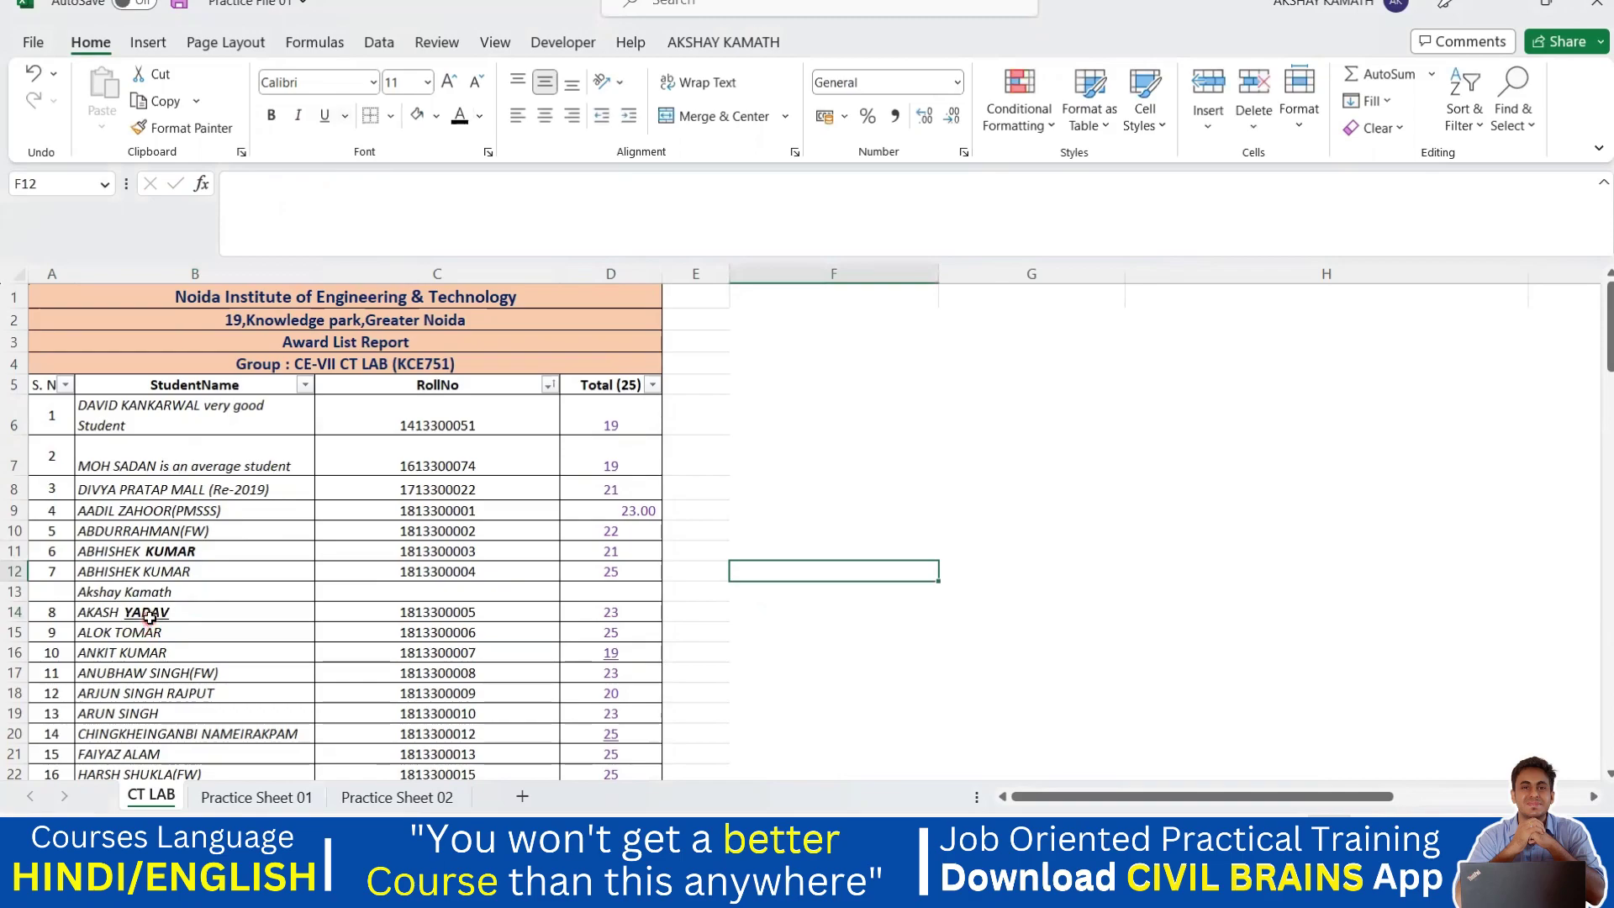
left_click(878, 489)
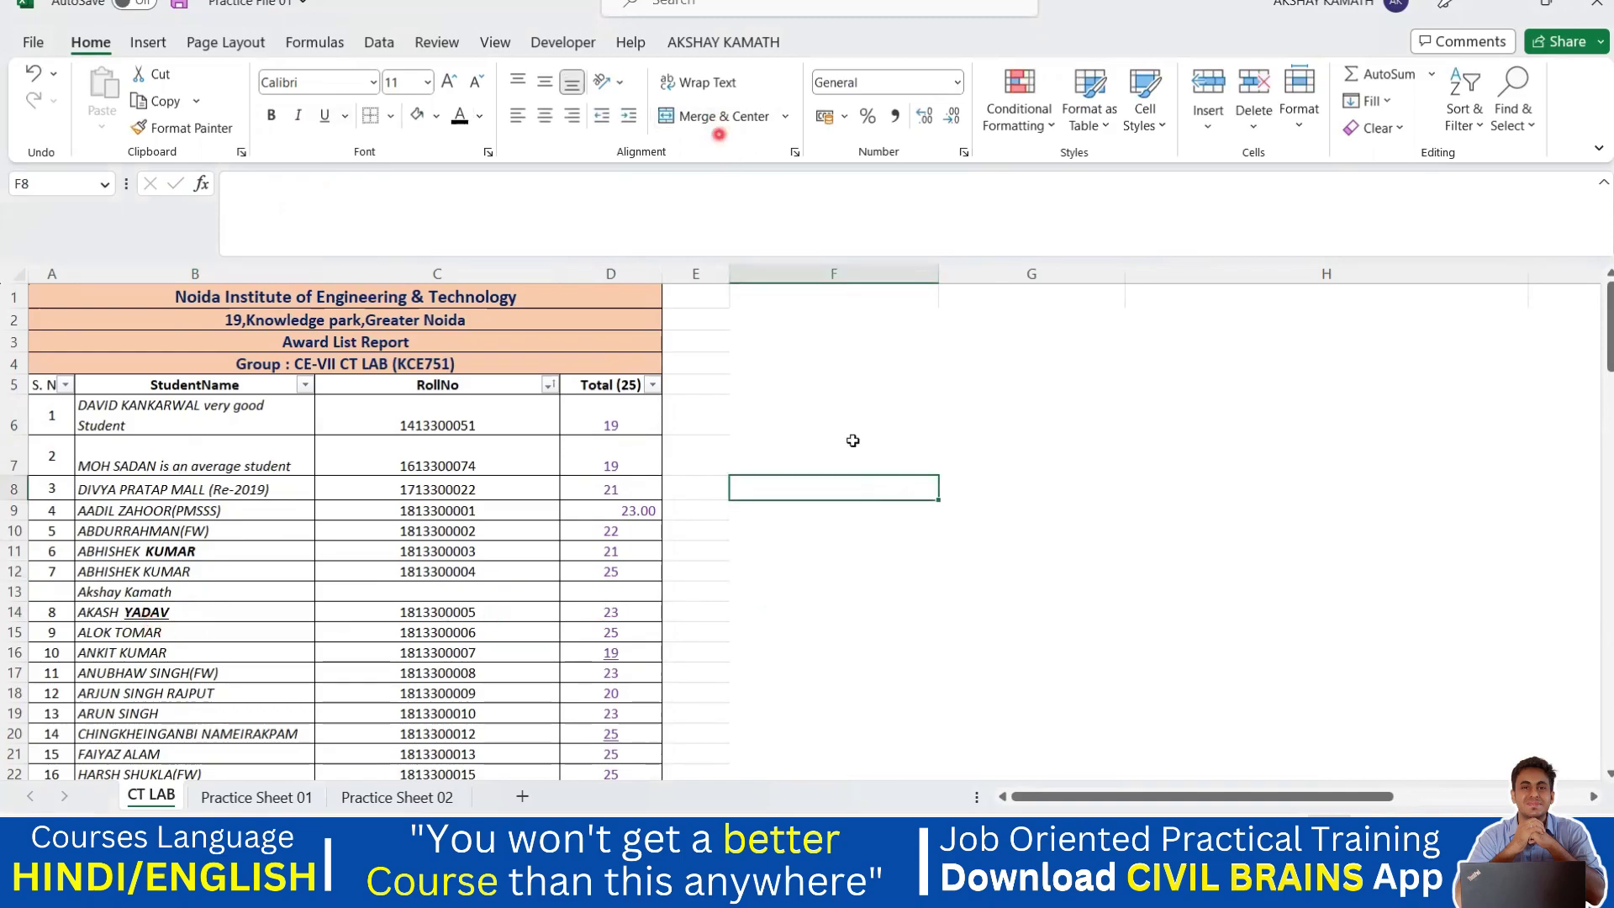
Switch to the Excel Course Sheet workbook and inspect F11, G12, the Project Cost title and project headers.
mouse_move(1093, 891)
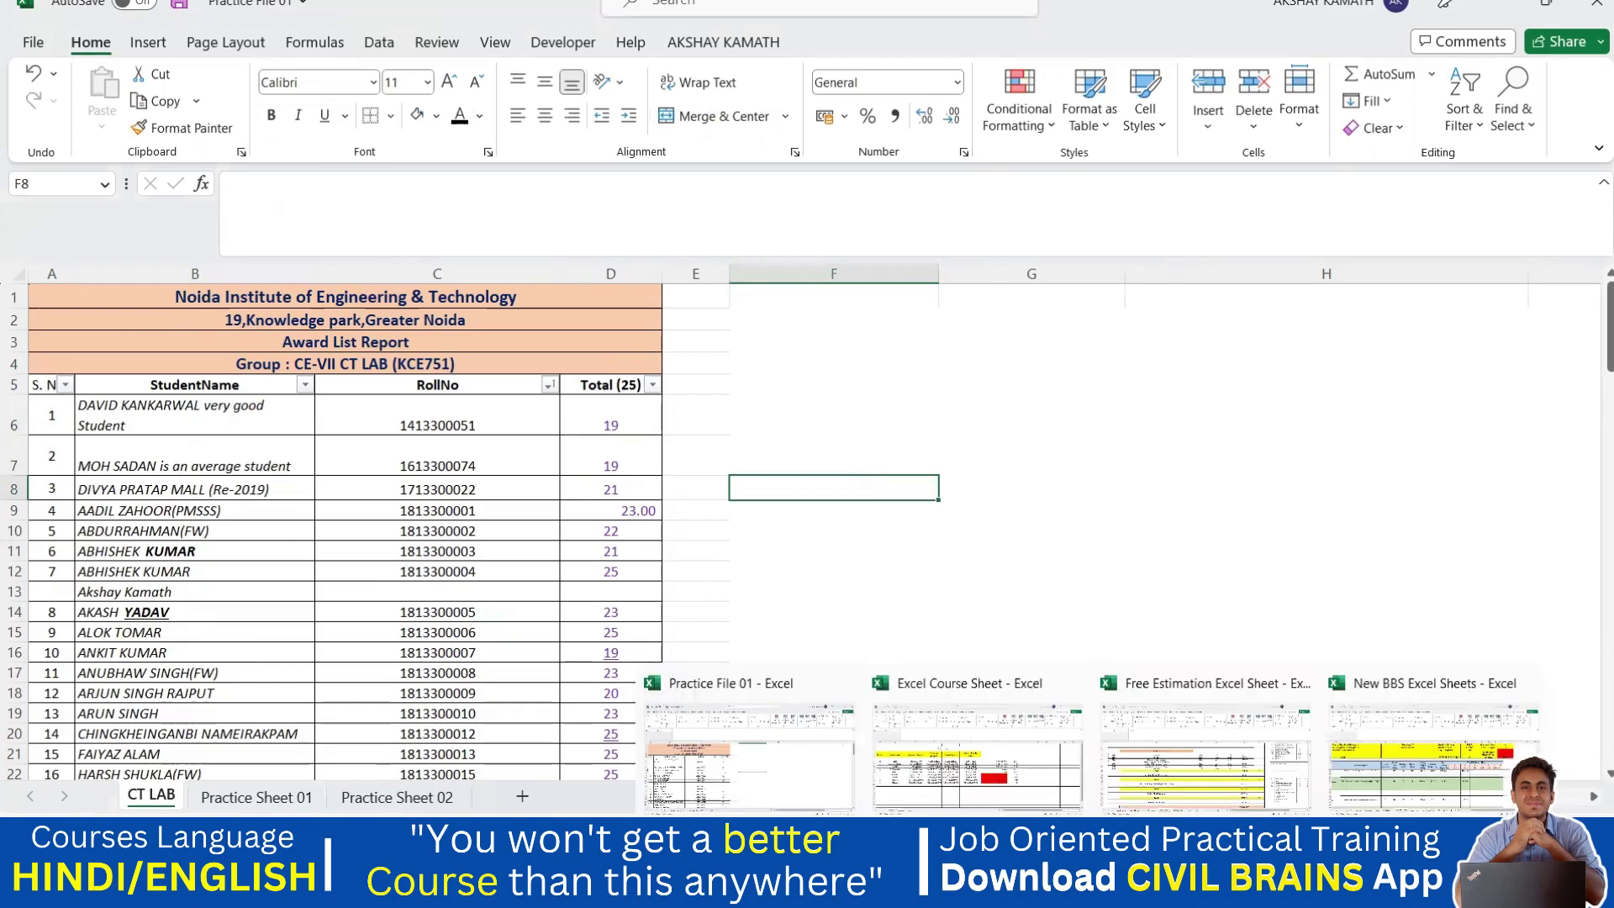
left_click(1015, 799)
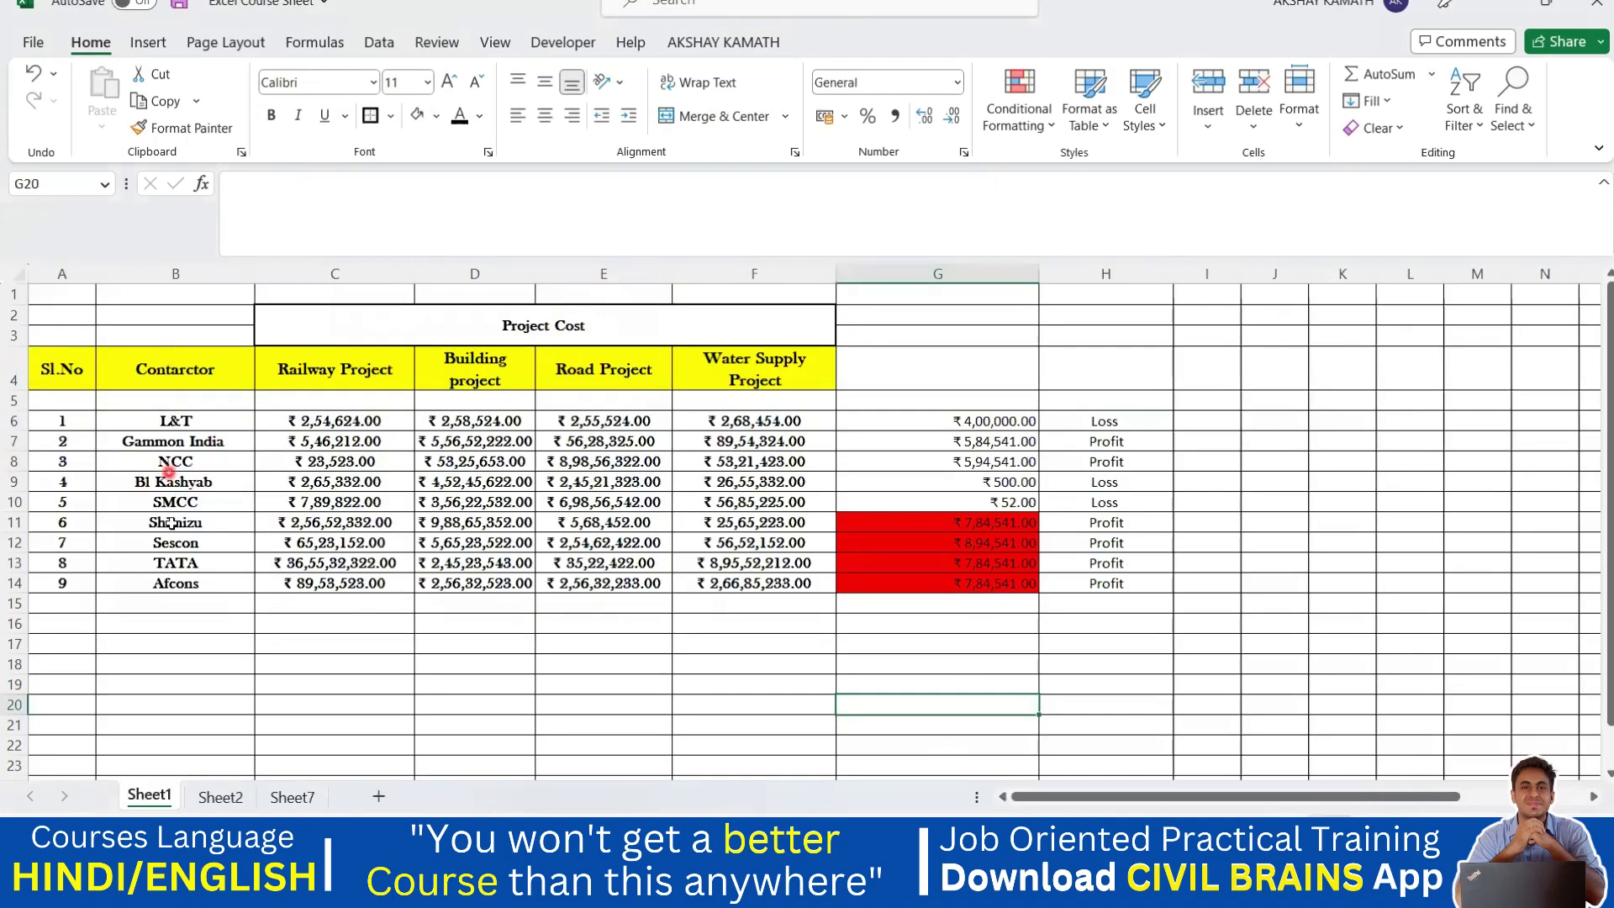
left_click(795, 528)
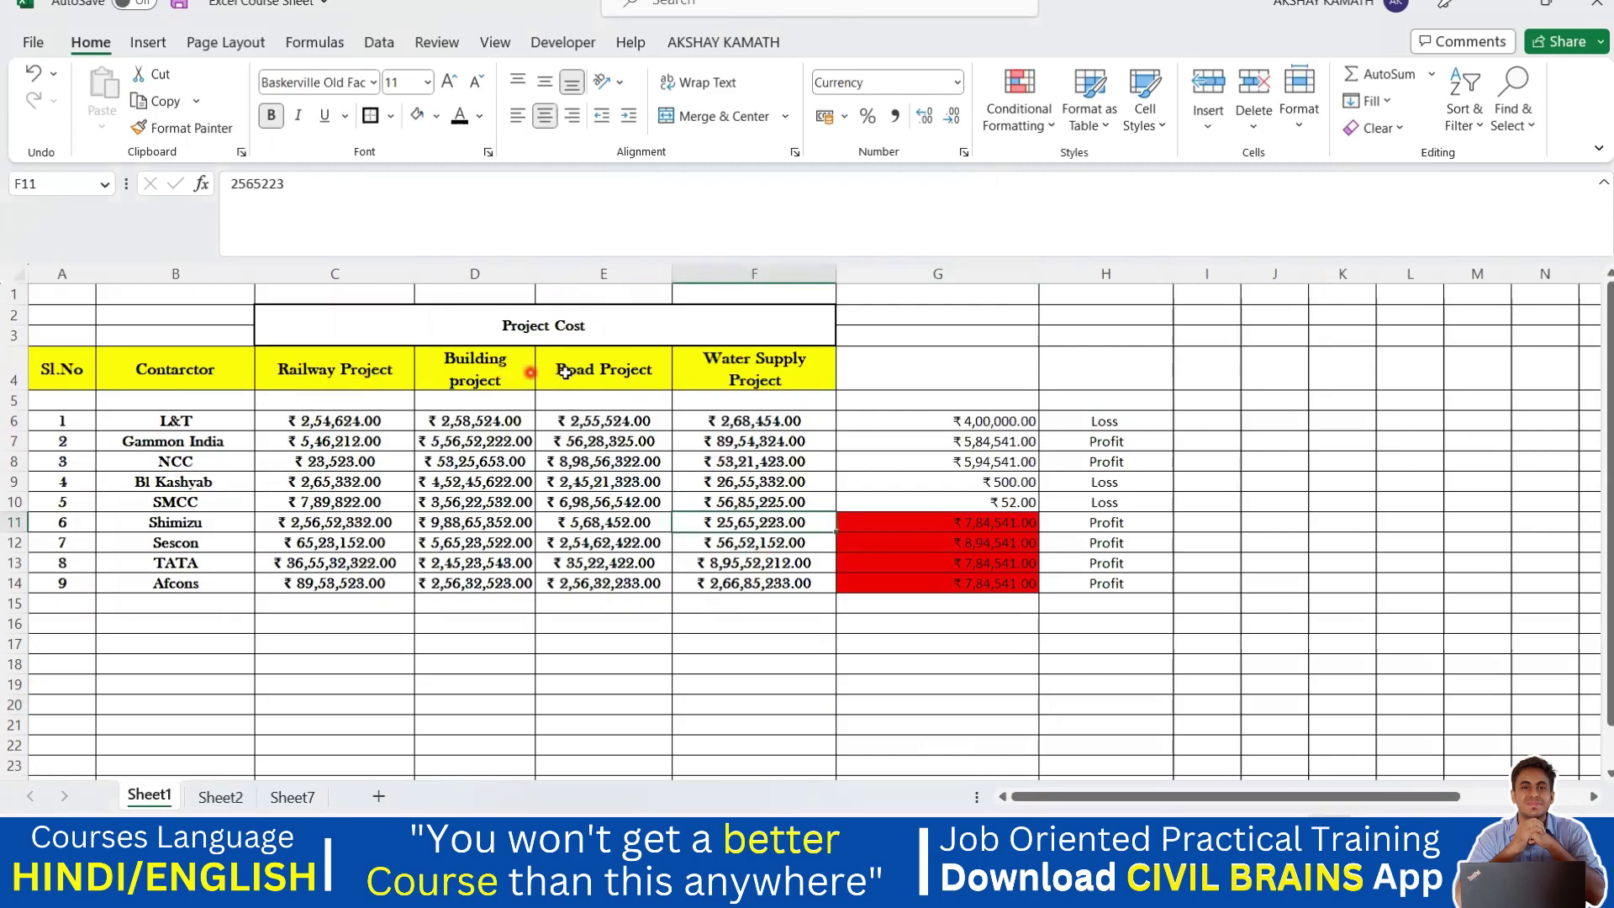
left_click(933, 542)
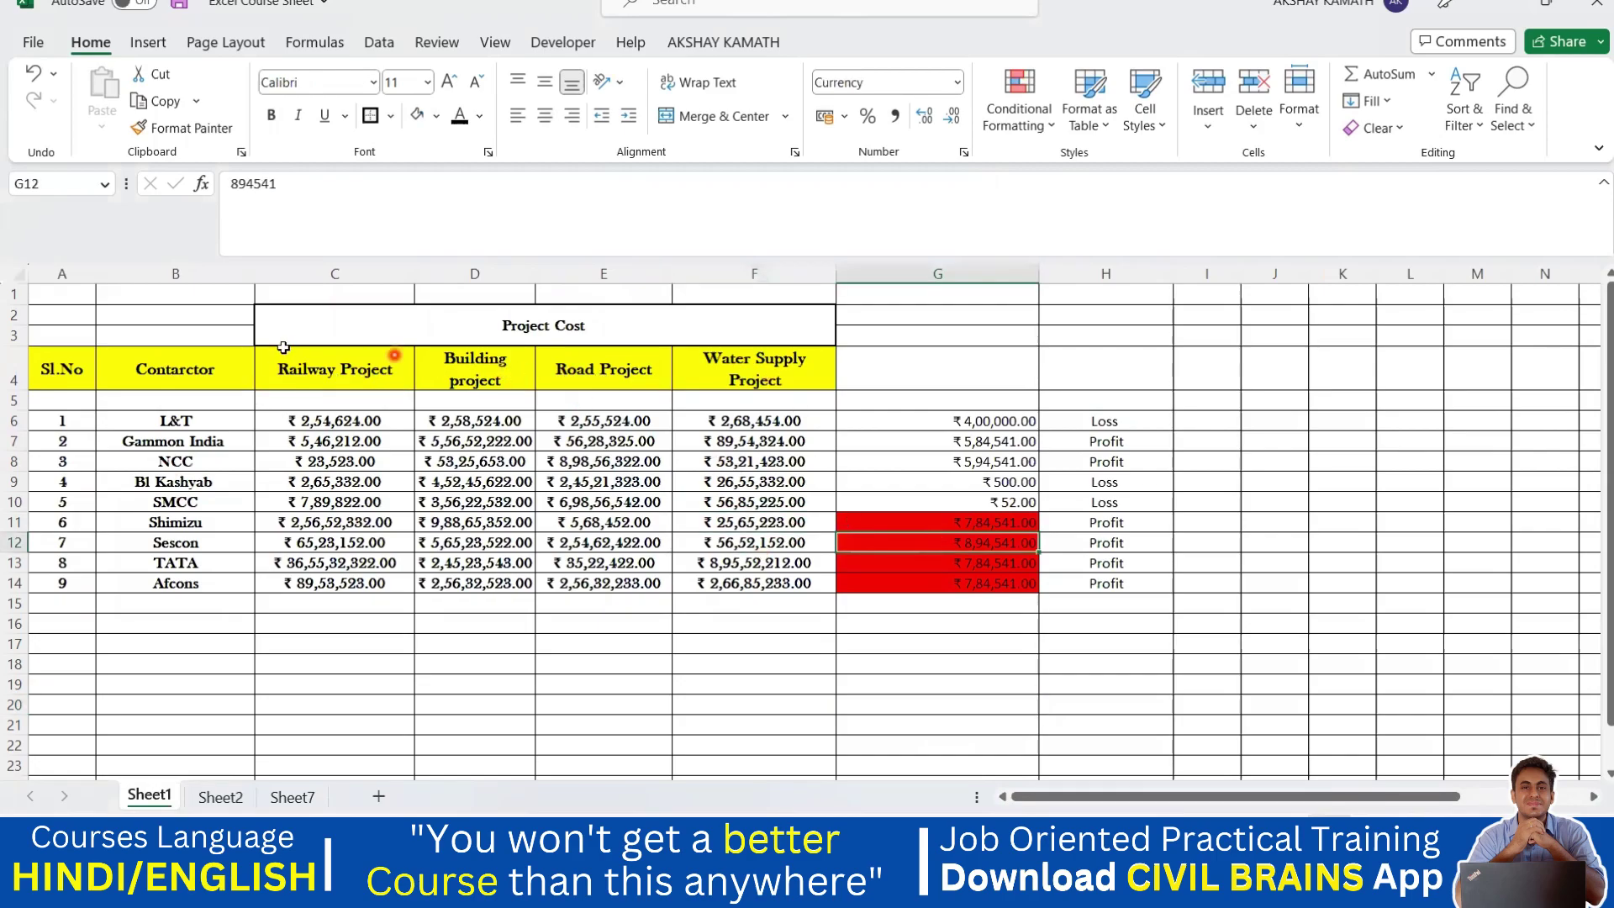
left_click(592, 374)
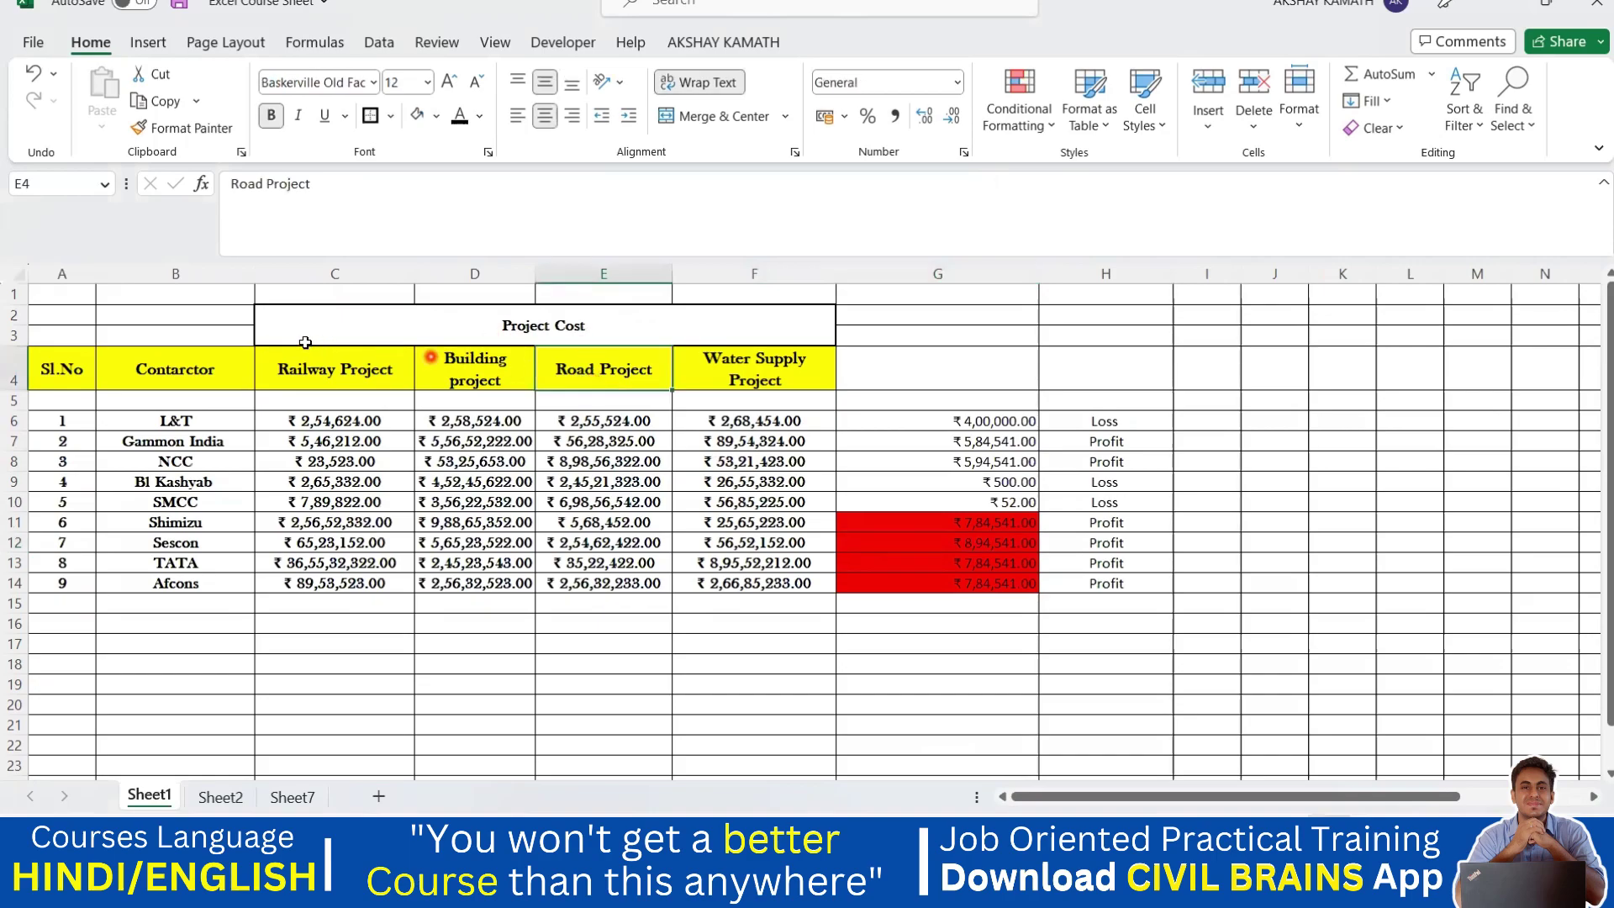
left_click(300, 327)
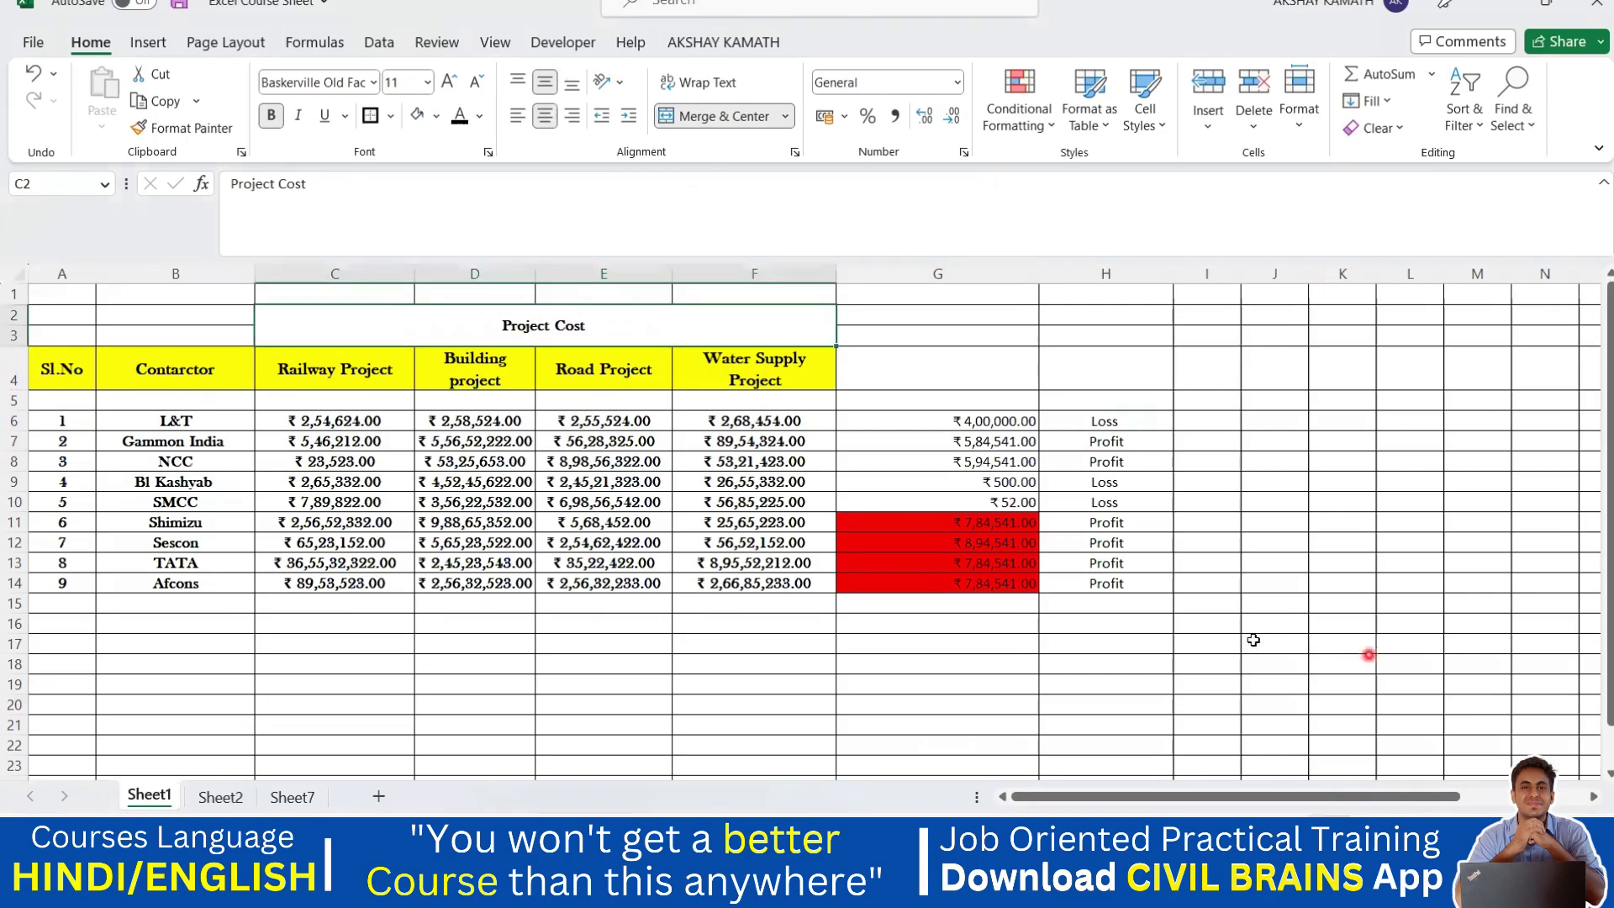
left_click(320, 375)
Copy the four project headers from C4:F4 into G4:J4.
left_click_drag(320, 374, 706, 384)
key("ctrl+c")
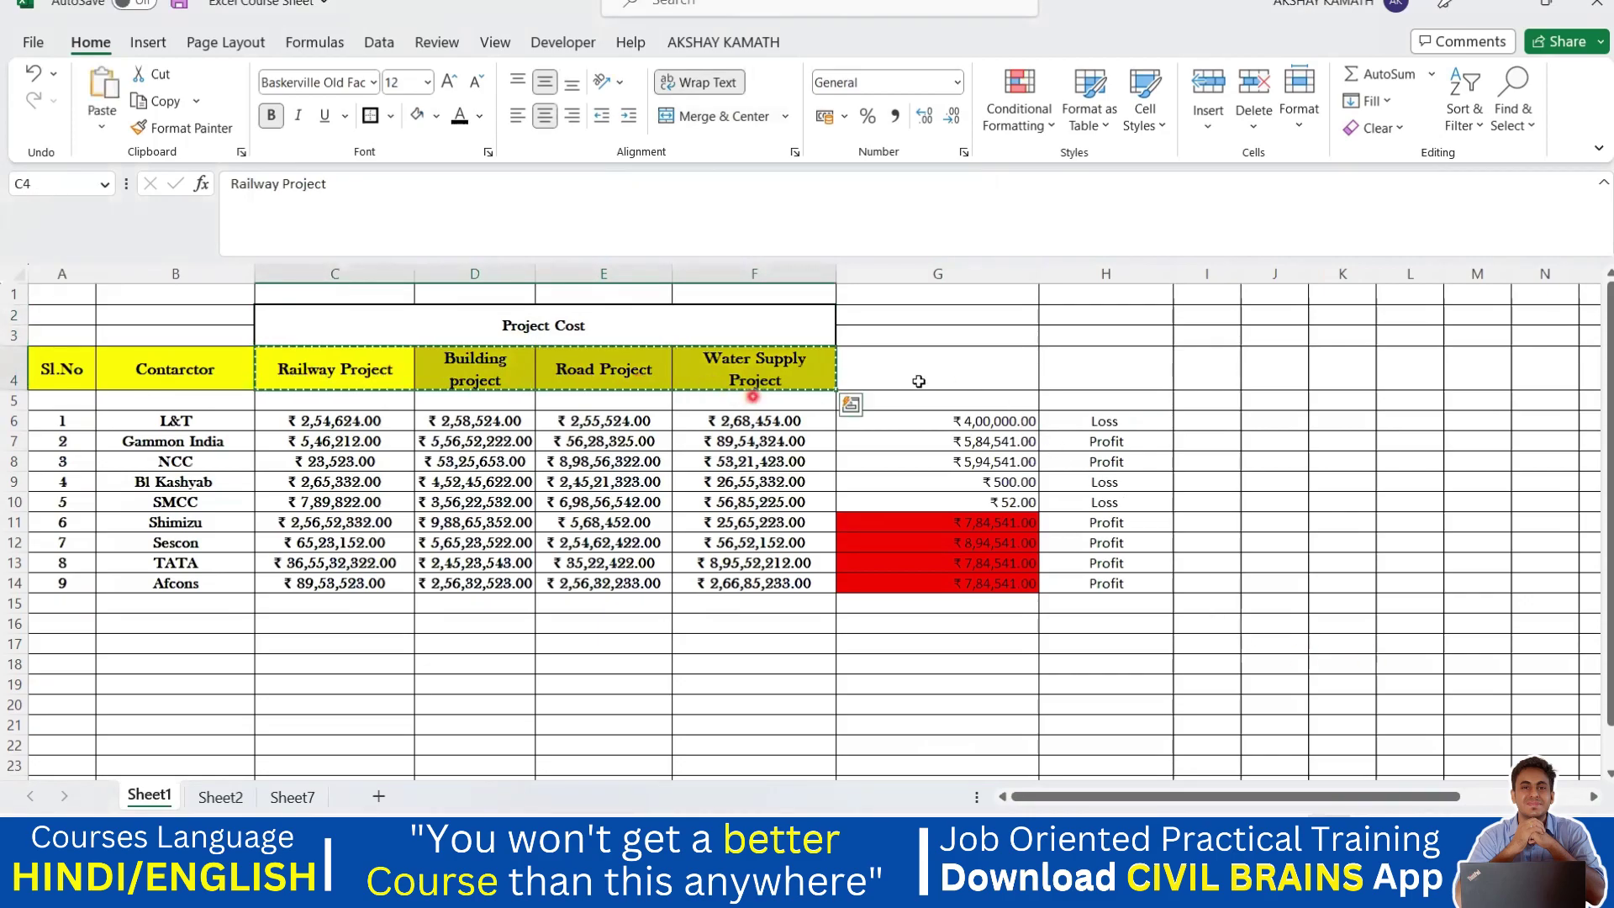
left_click(920, 372)
key("ctrl+v")
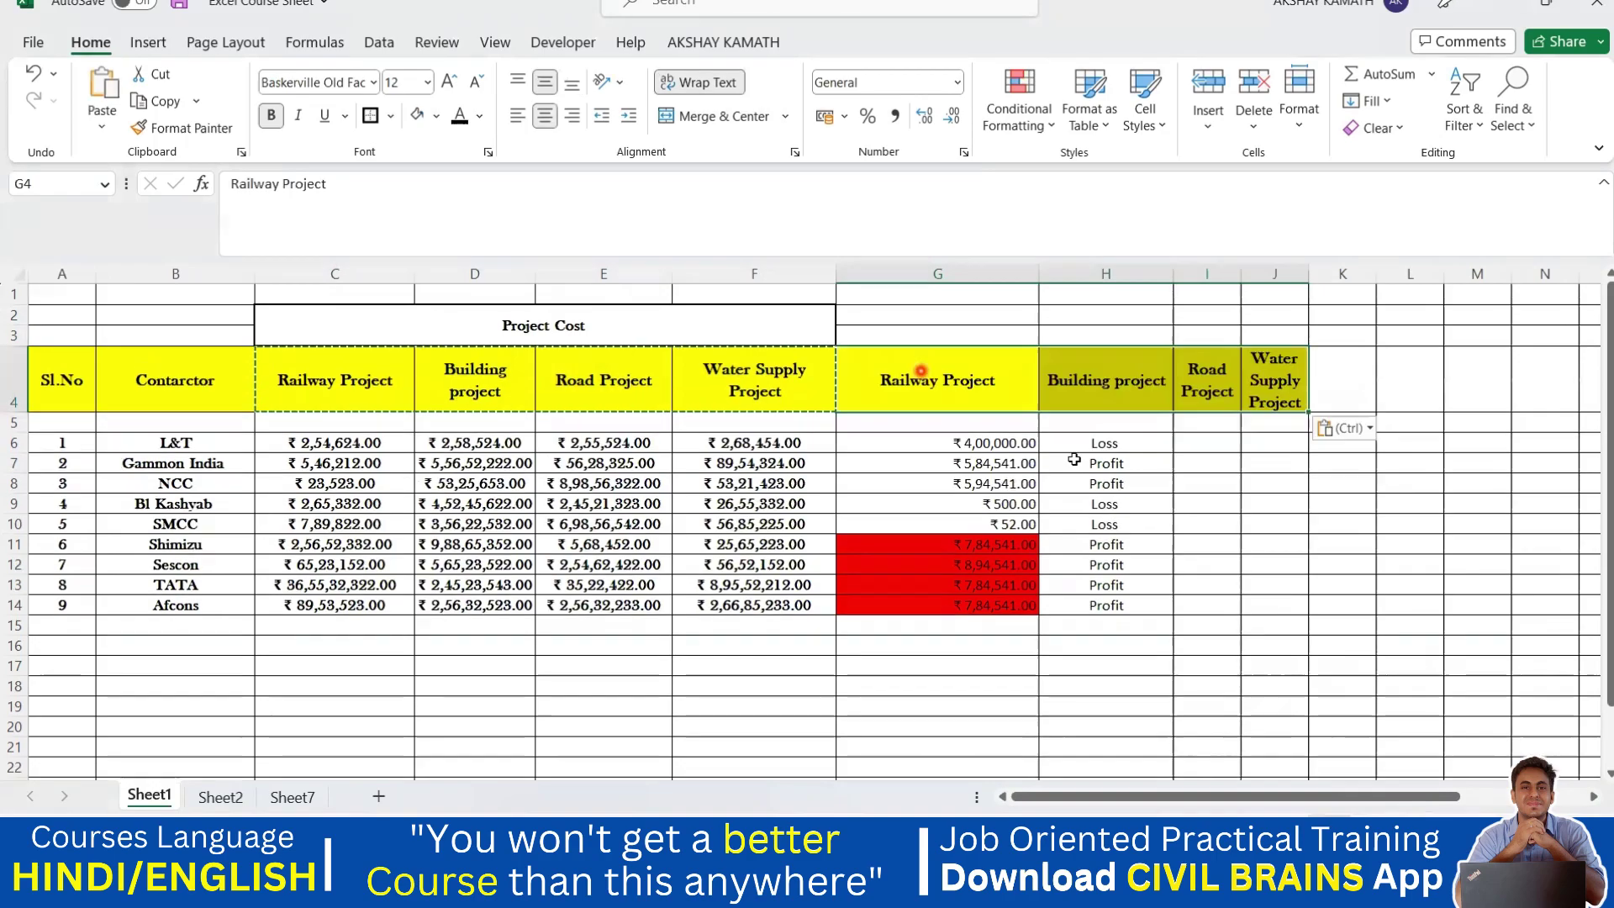
left_click(1265, 503)
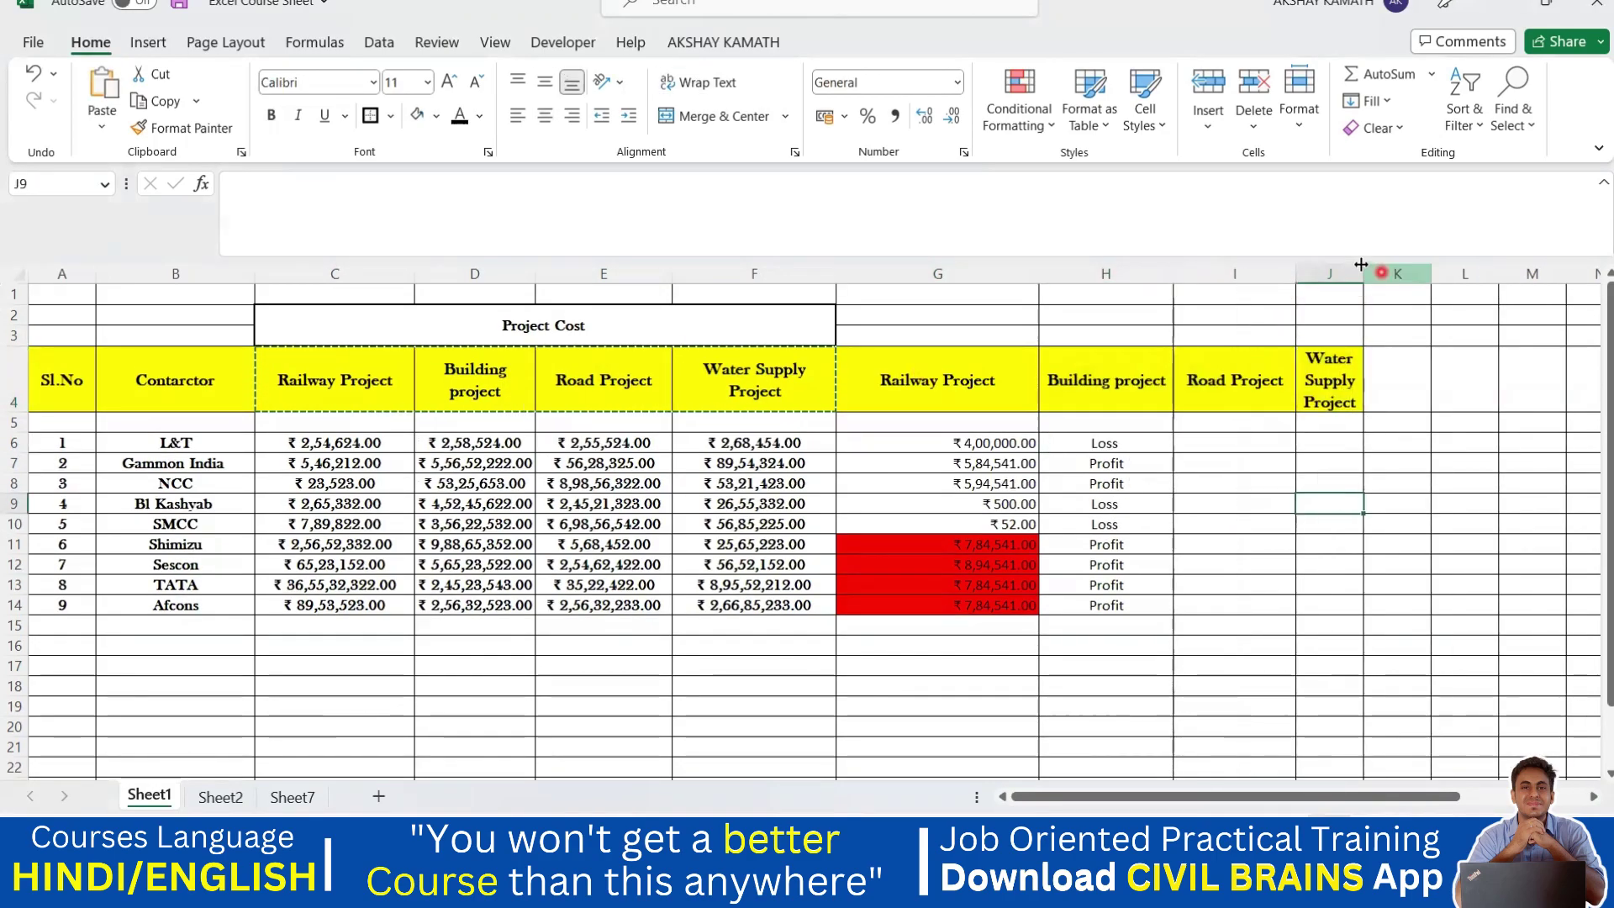
Widen column J so 'Water Supply Project' fits and clear the copy marquee.
left_click_drag(1363, 274, 1453, 274)
left_click(1404, 485)
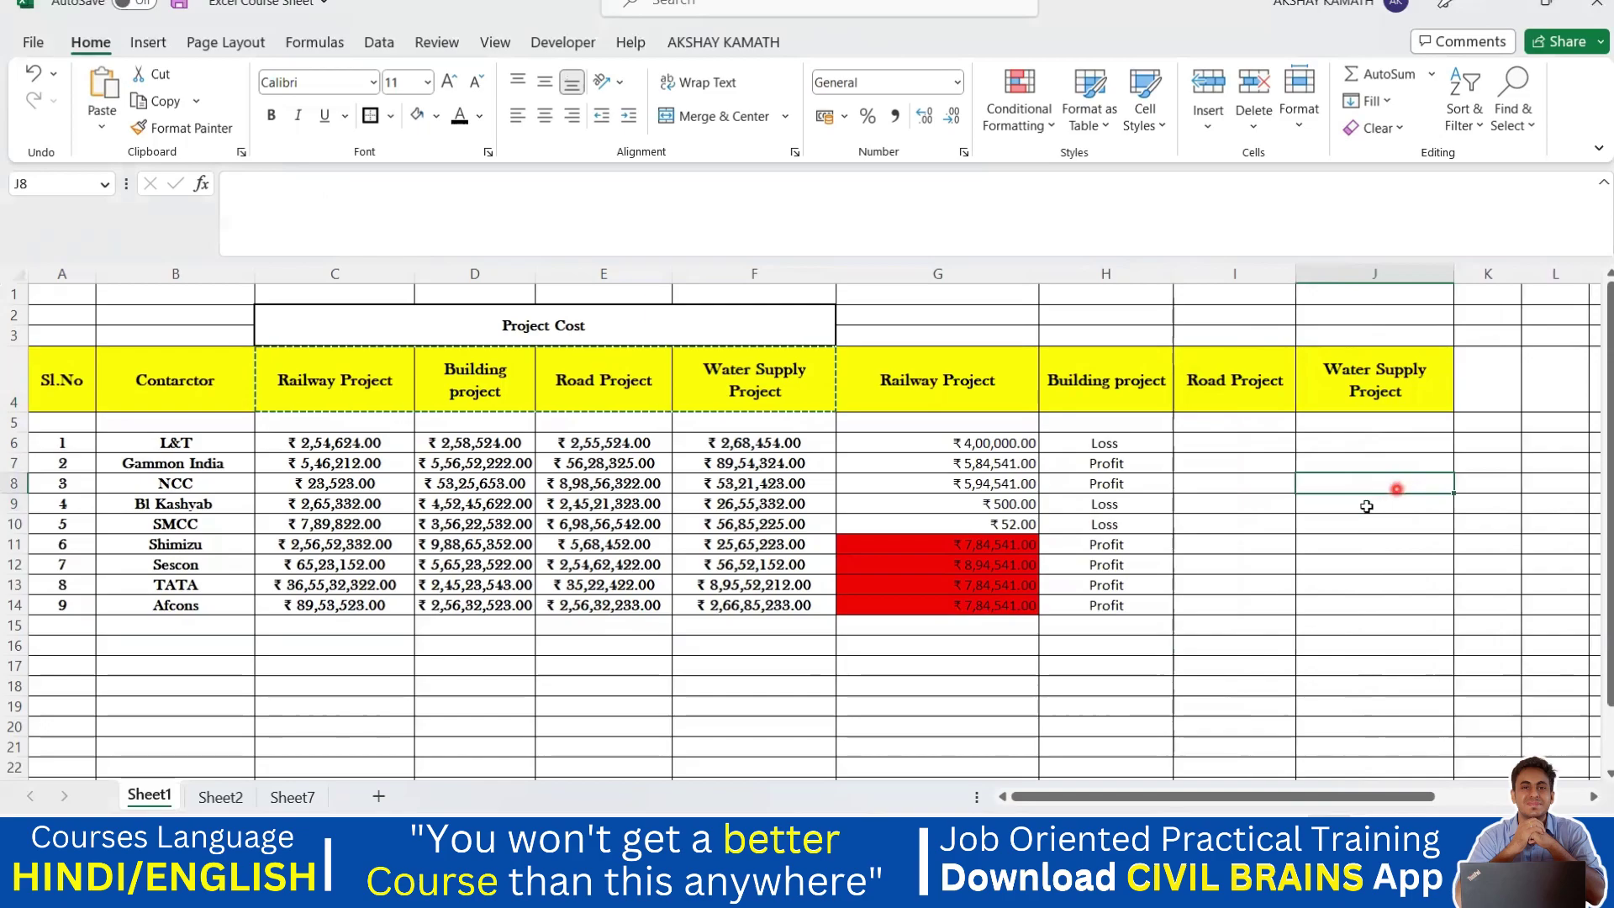
key("Escape")
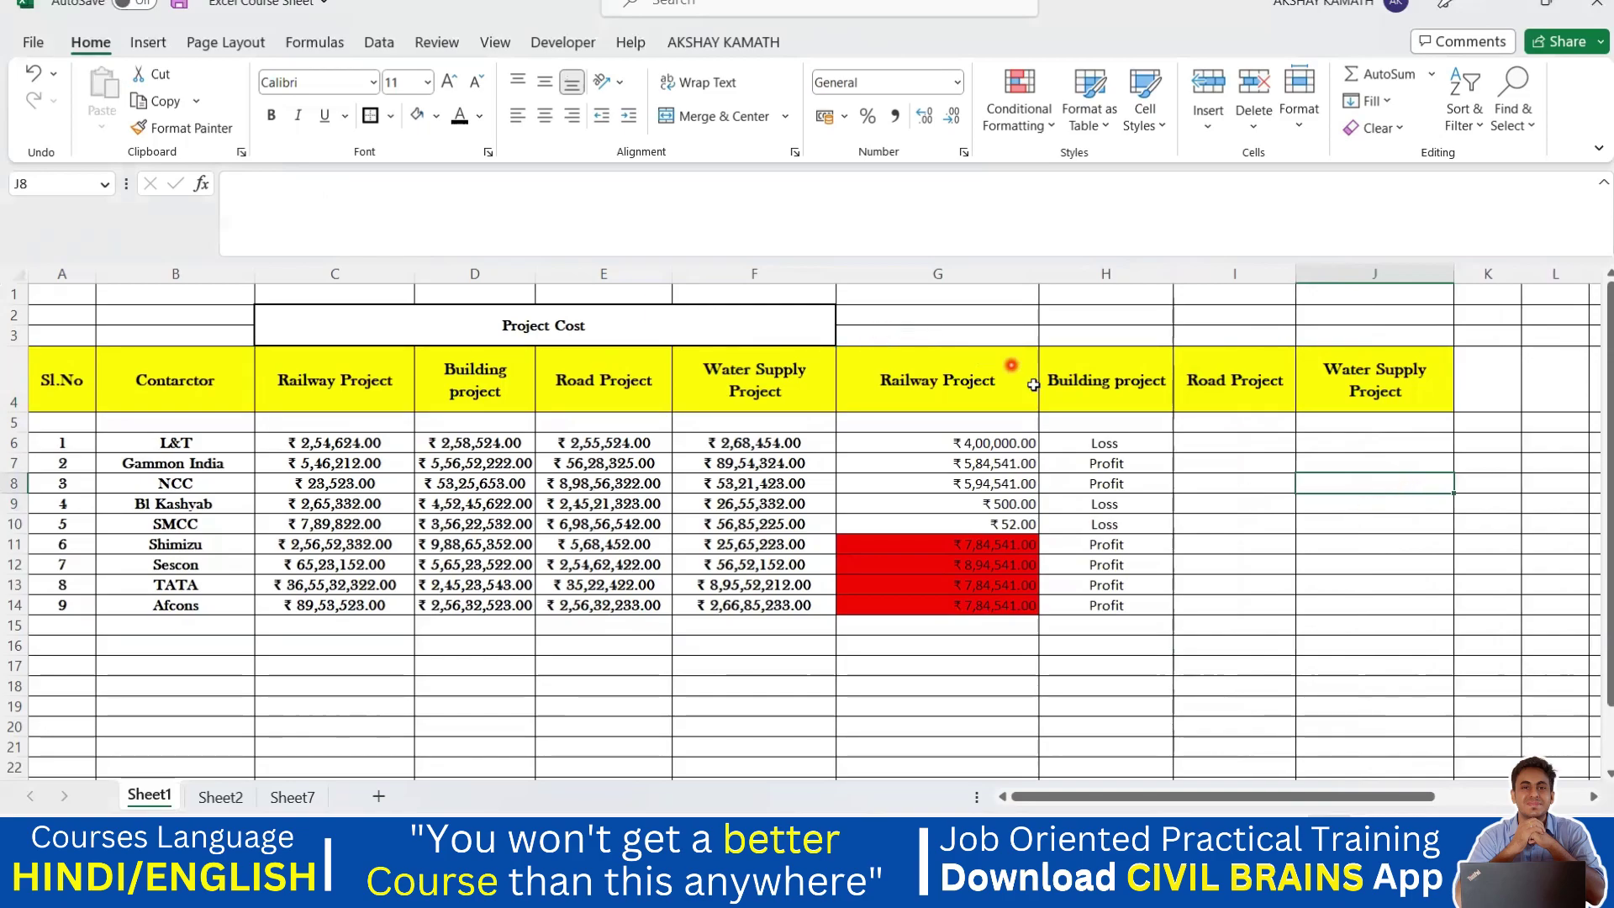
left_click(974, 383)
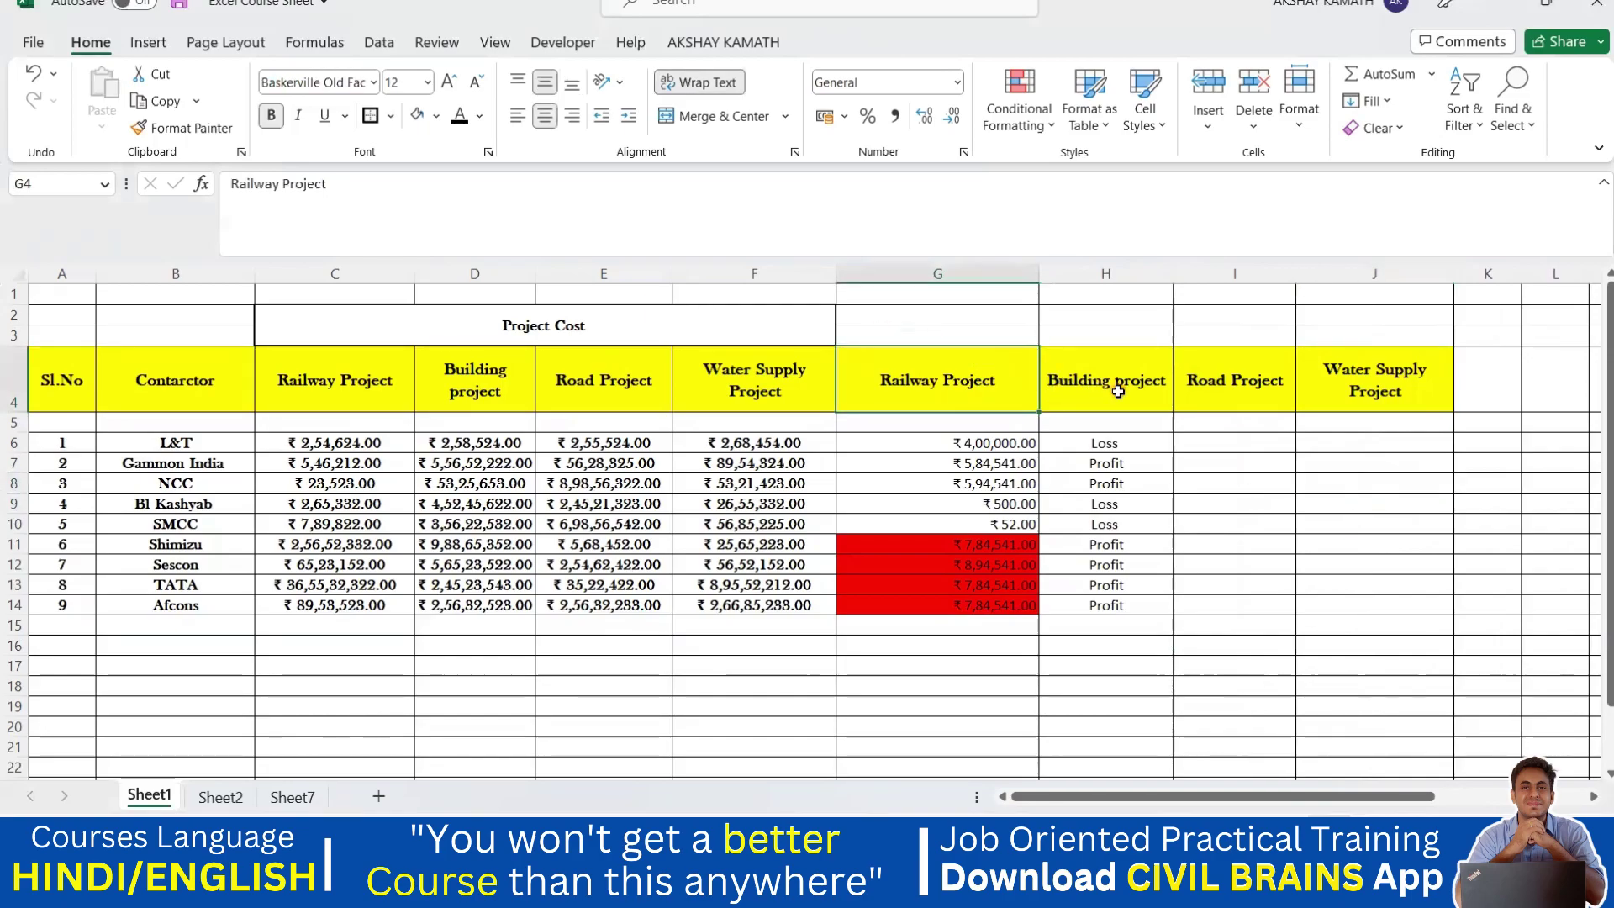
left_click(1366, 484)
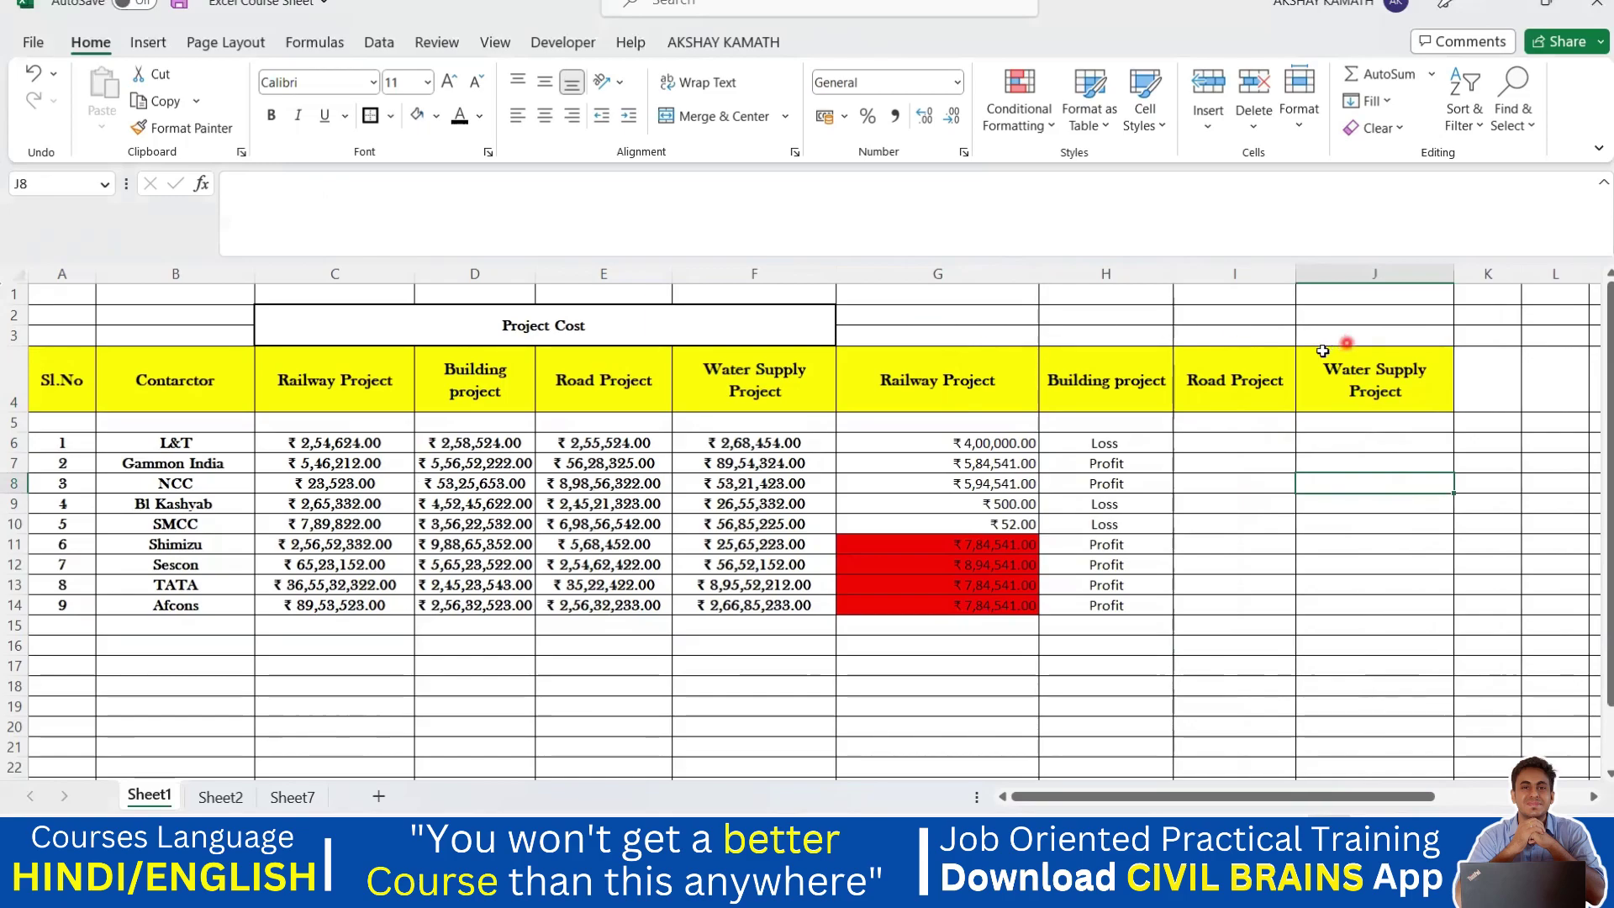
Enter 'Tender value' in H3 and merge and centre it across G2:J3.
left_click(1097, 294)
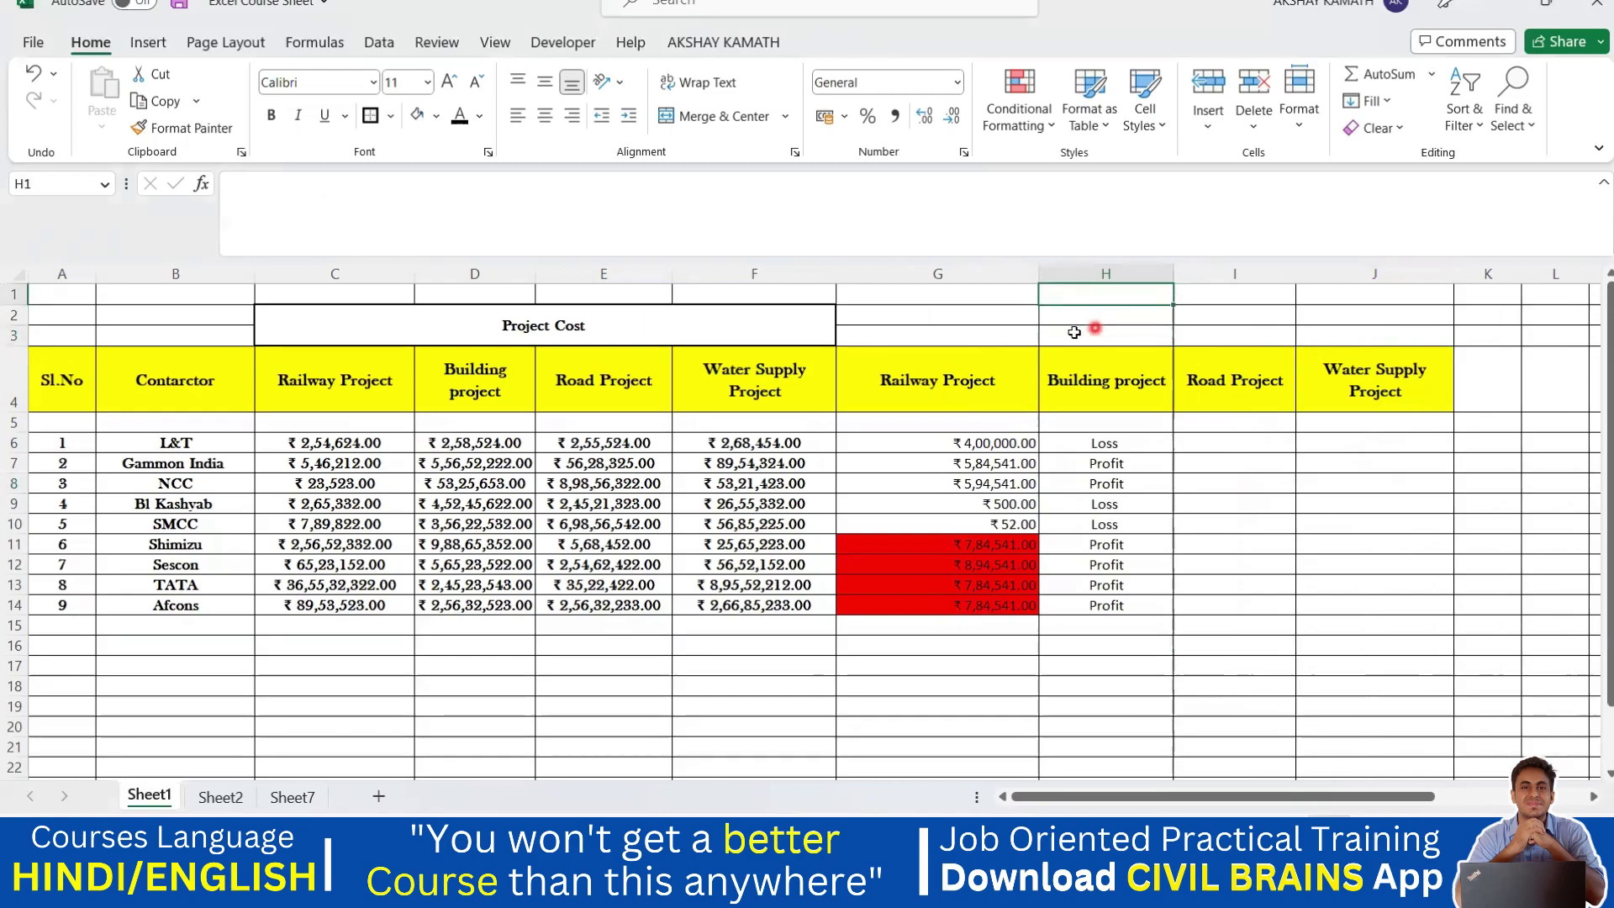
double_click(1079, 329)
type("Ten")
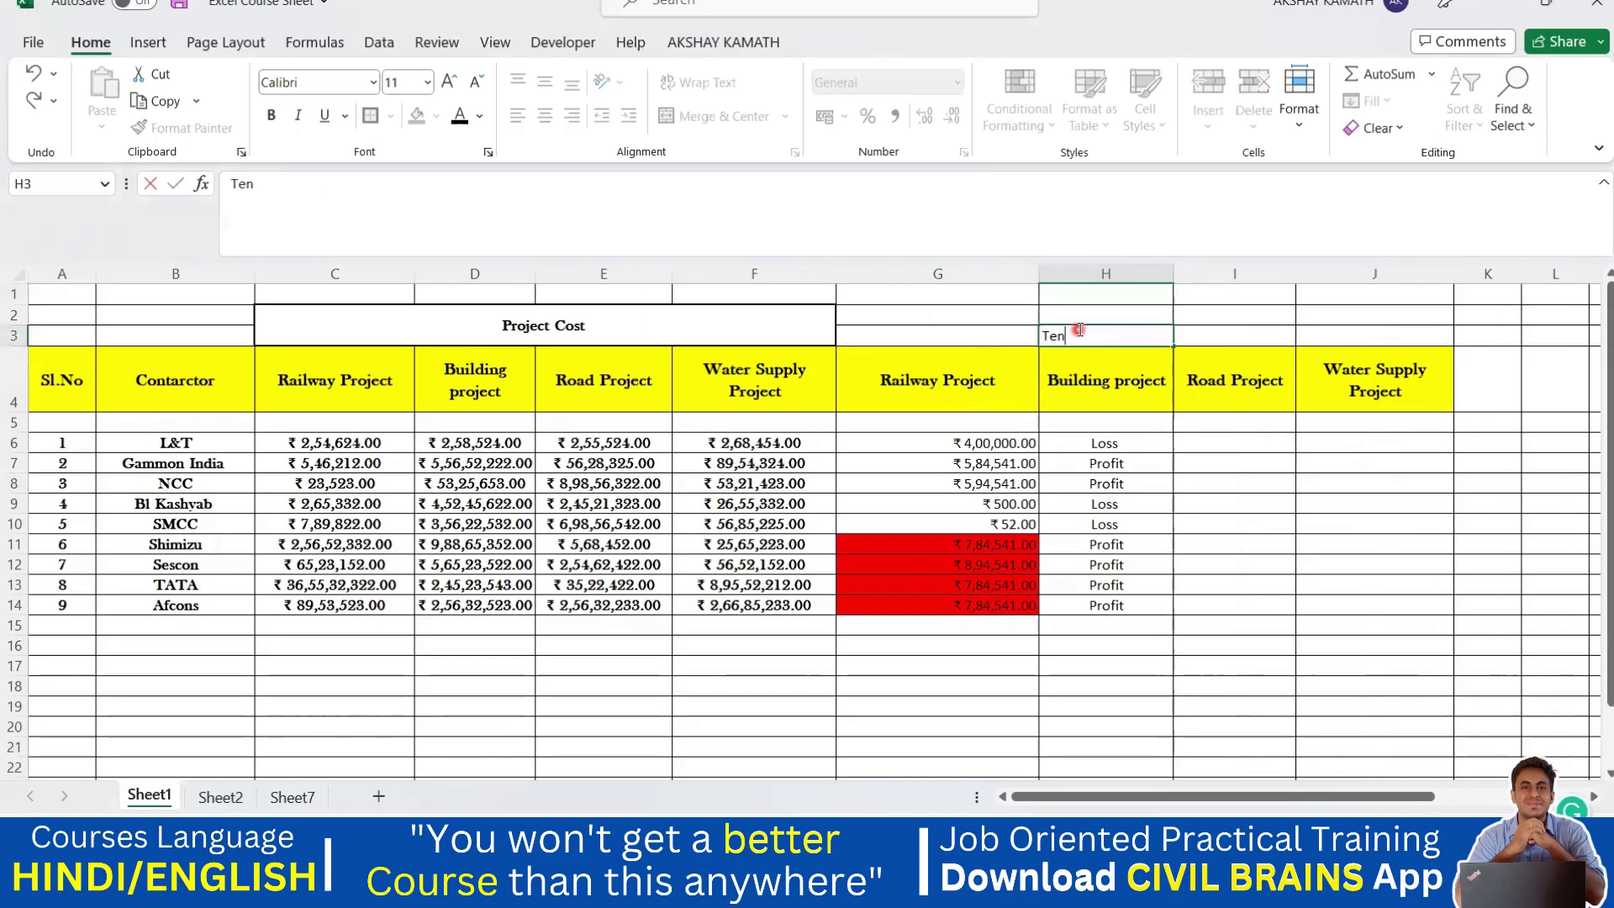
type("der val")
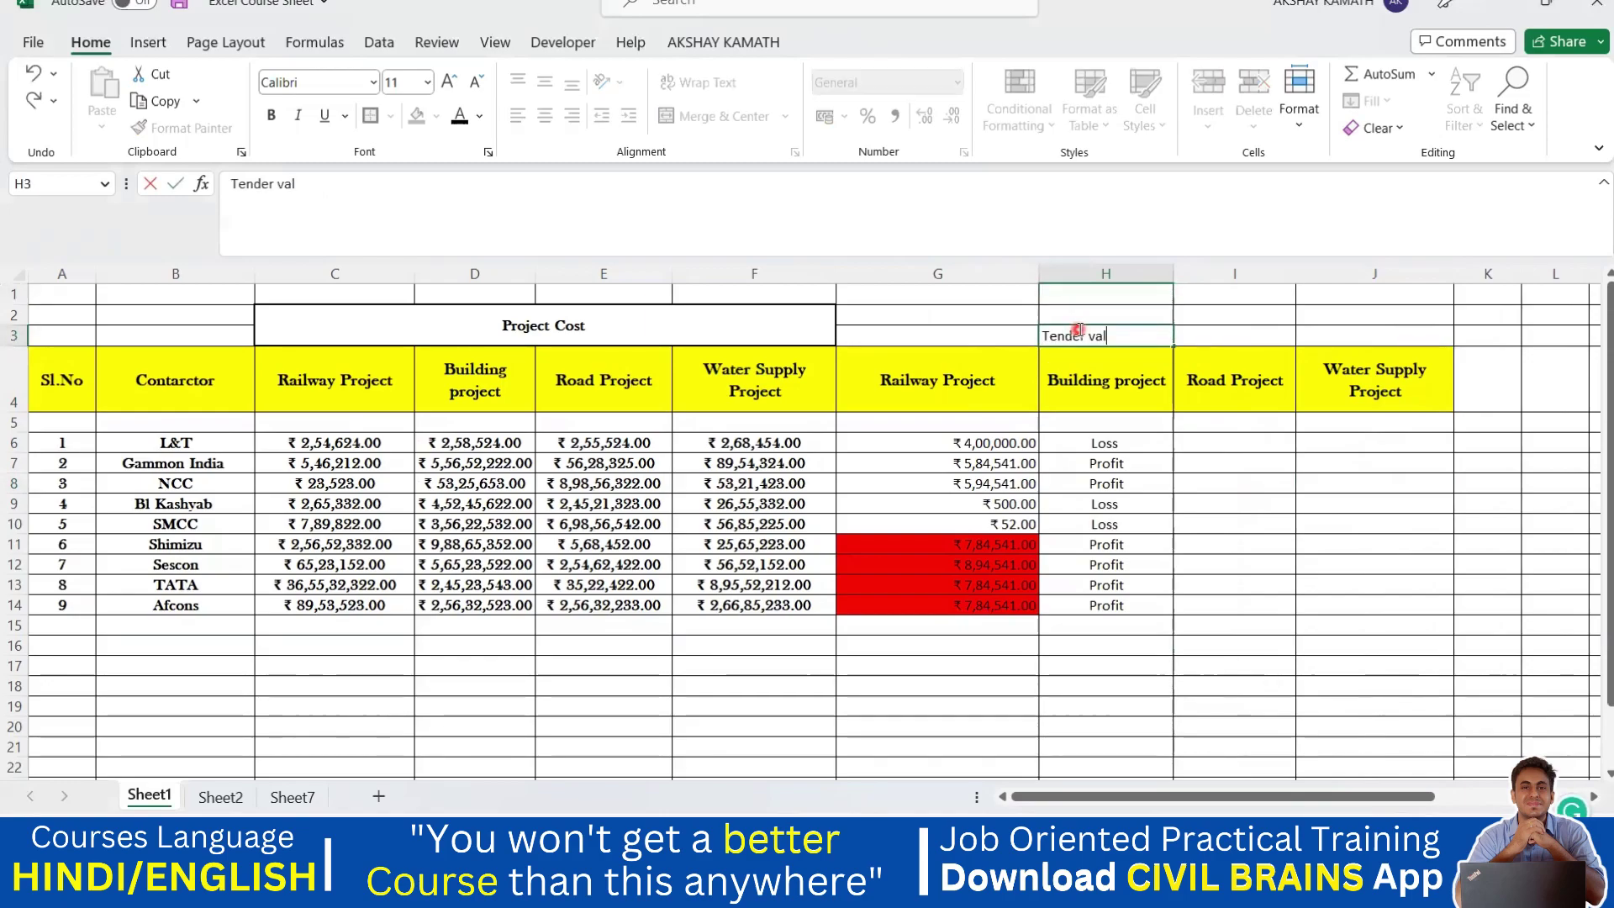
type("ue")
left_click(1244, 545)
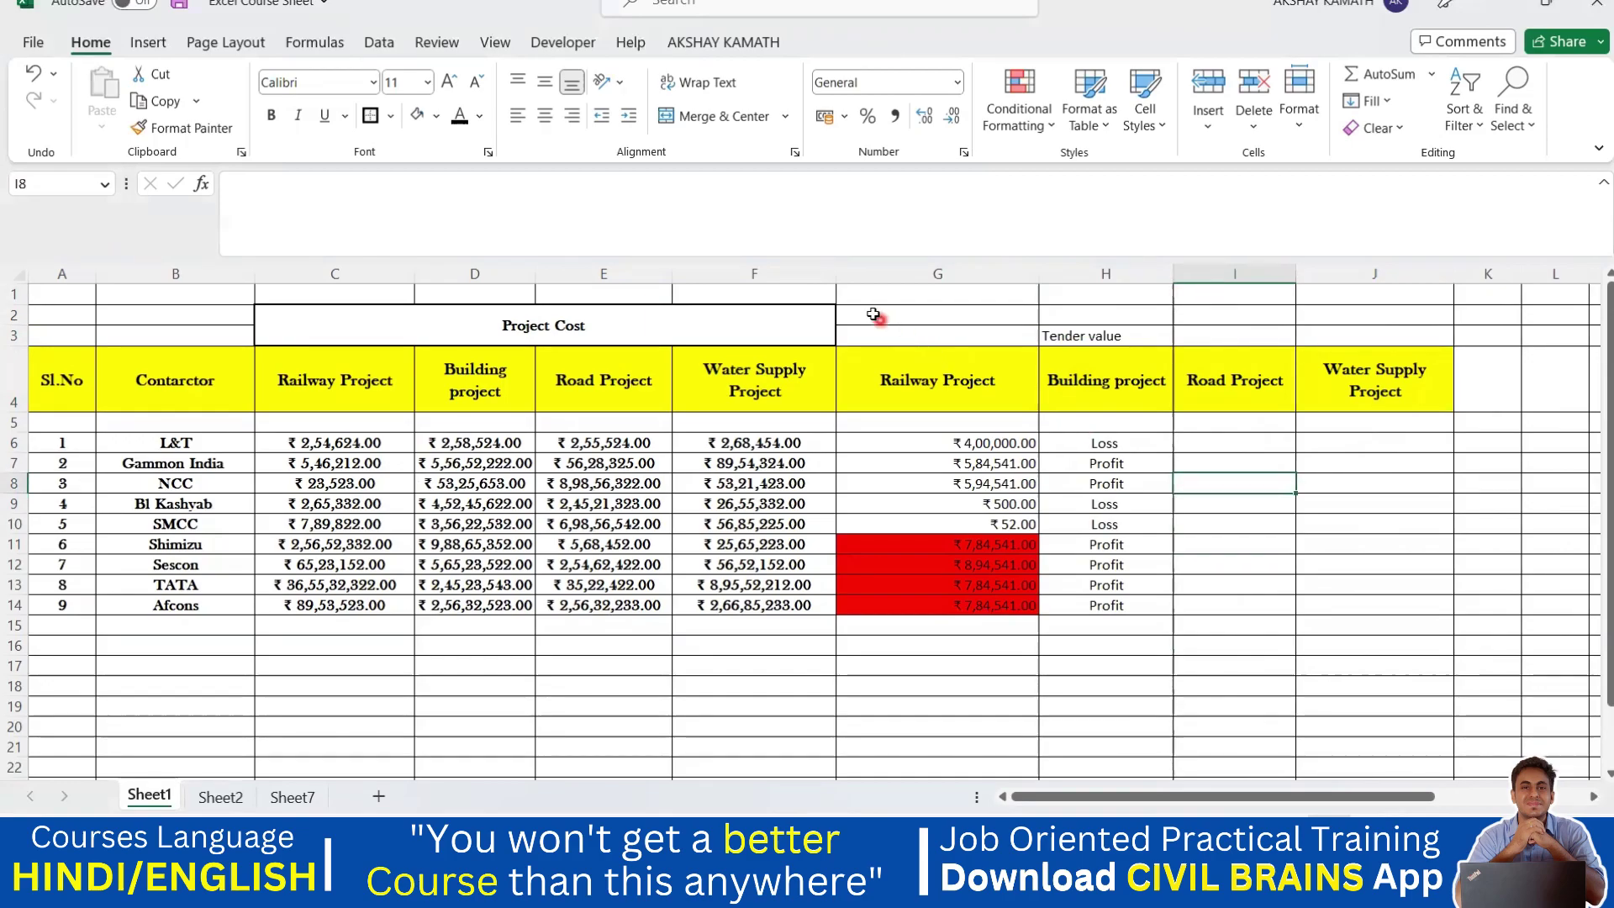
left_click_drag(870, 314, 1412, 328)
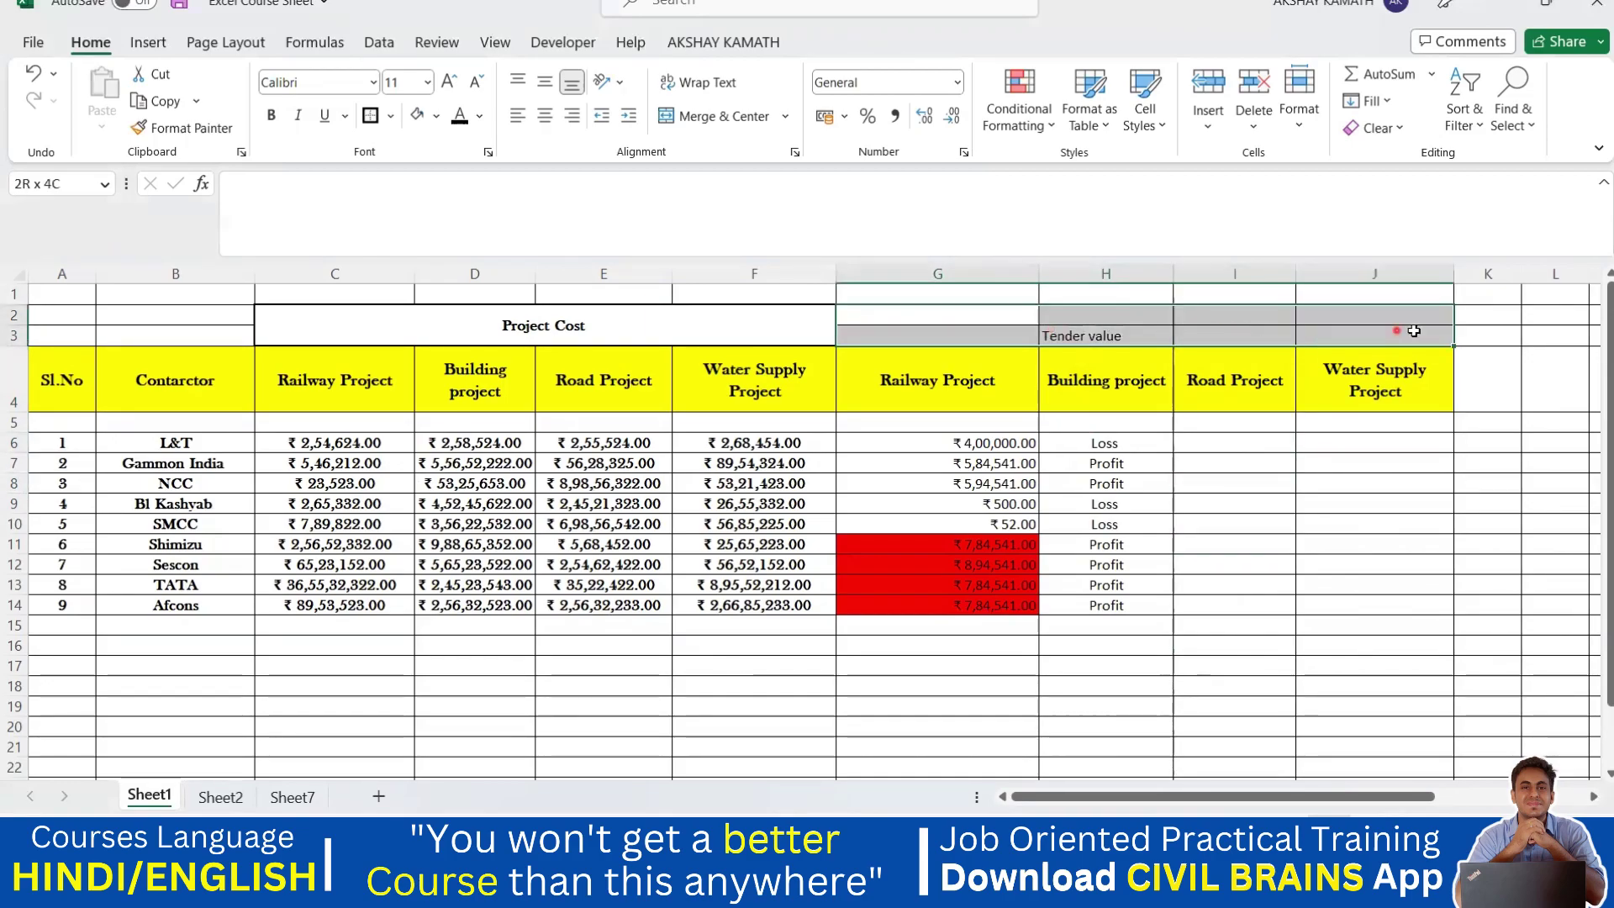
left_click(695, 119)
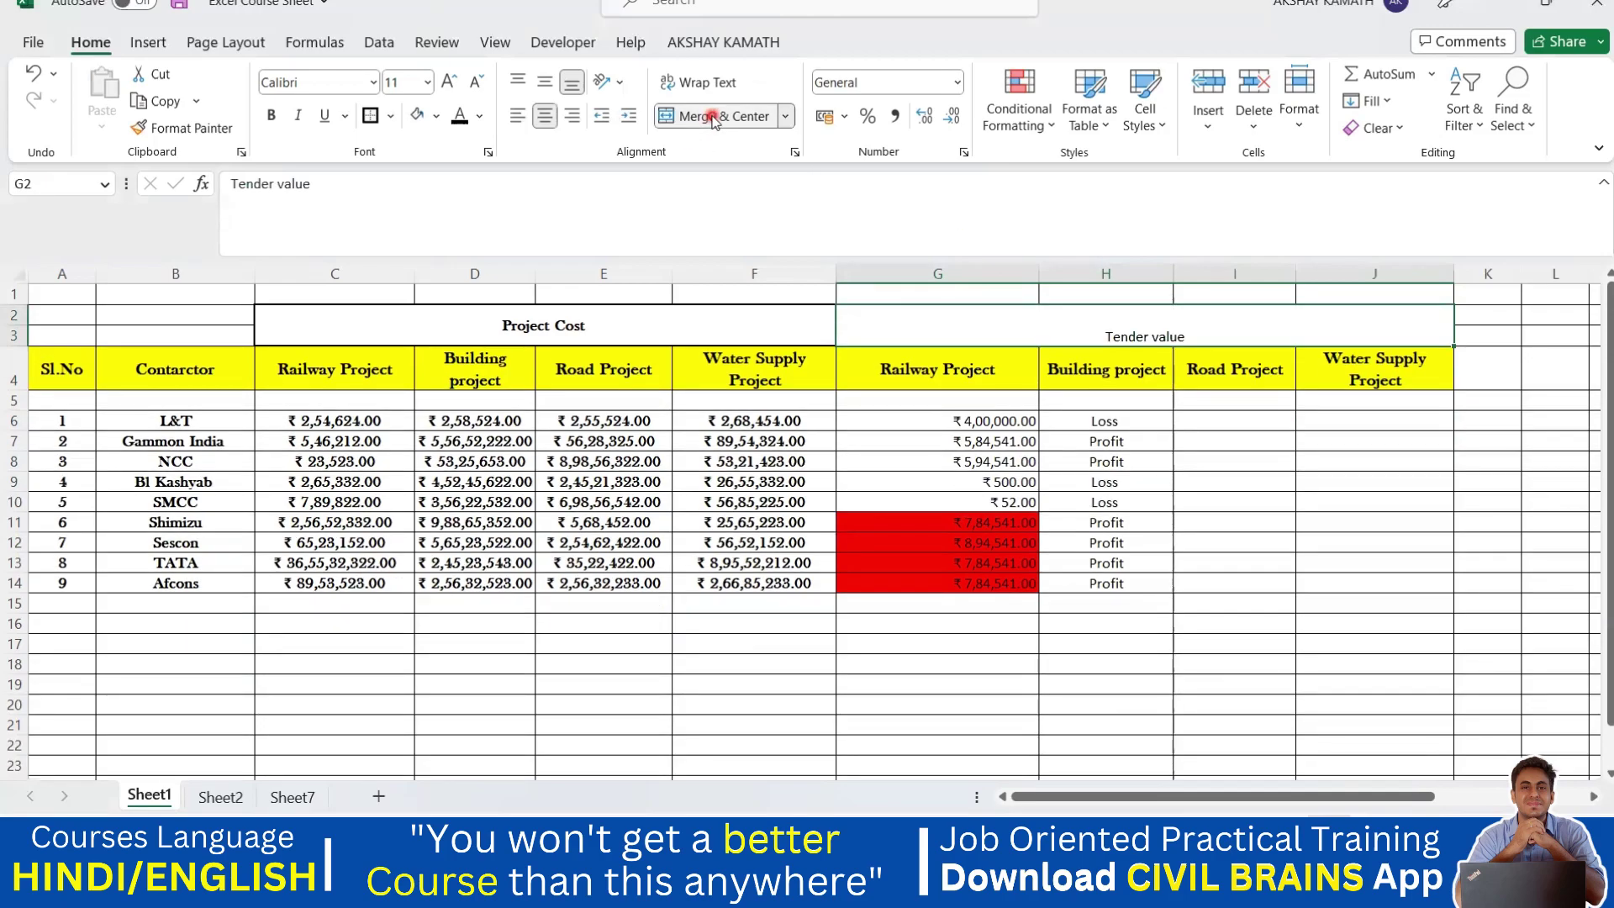
left_click(1231, 480)
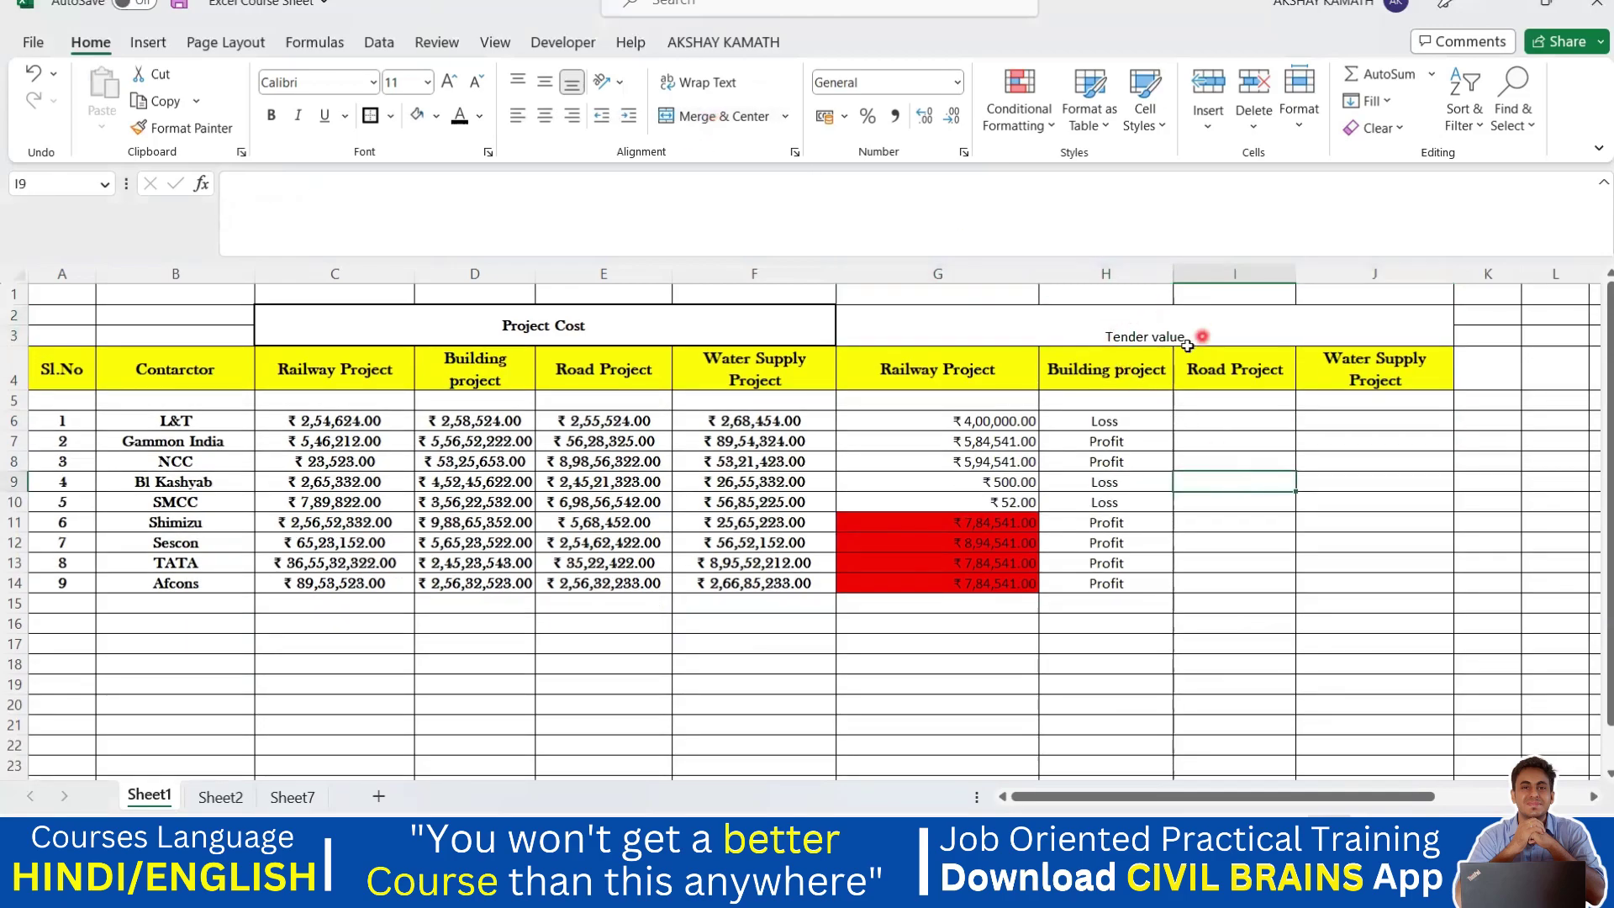
Format the Tender value heading bold, Abadi Extra Light, size 18, middle-aligned.
left_click(1136, 327)
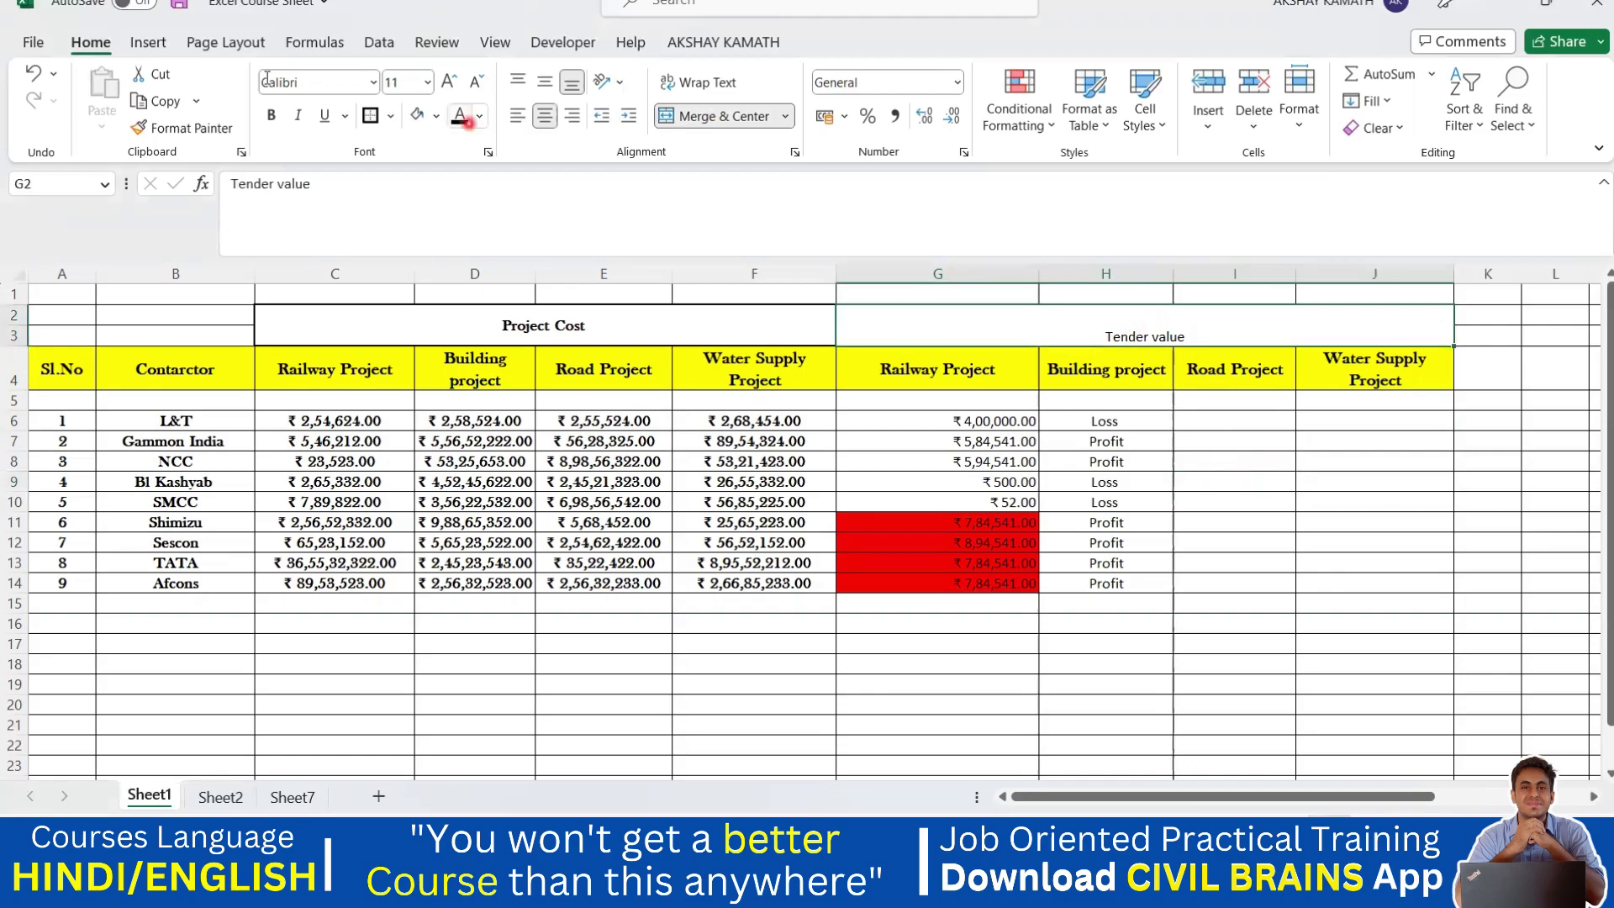
left_click(273, 116)
left_click(370, 83)
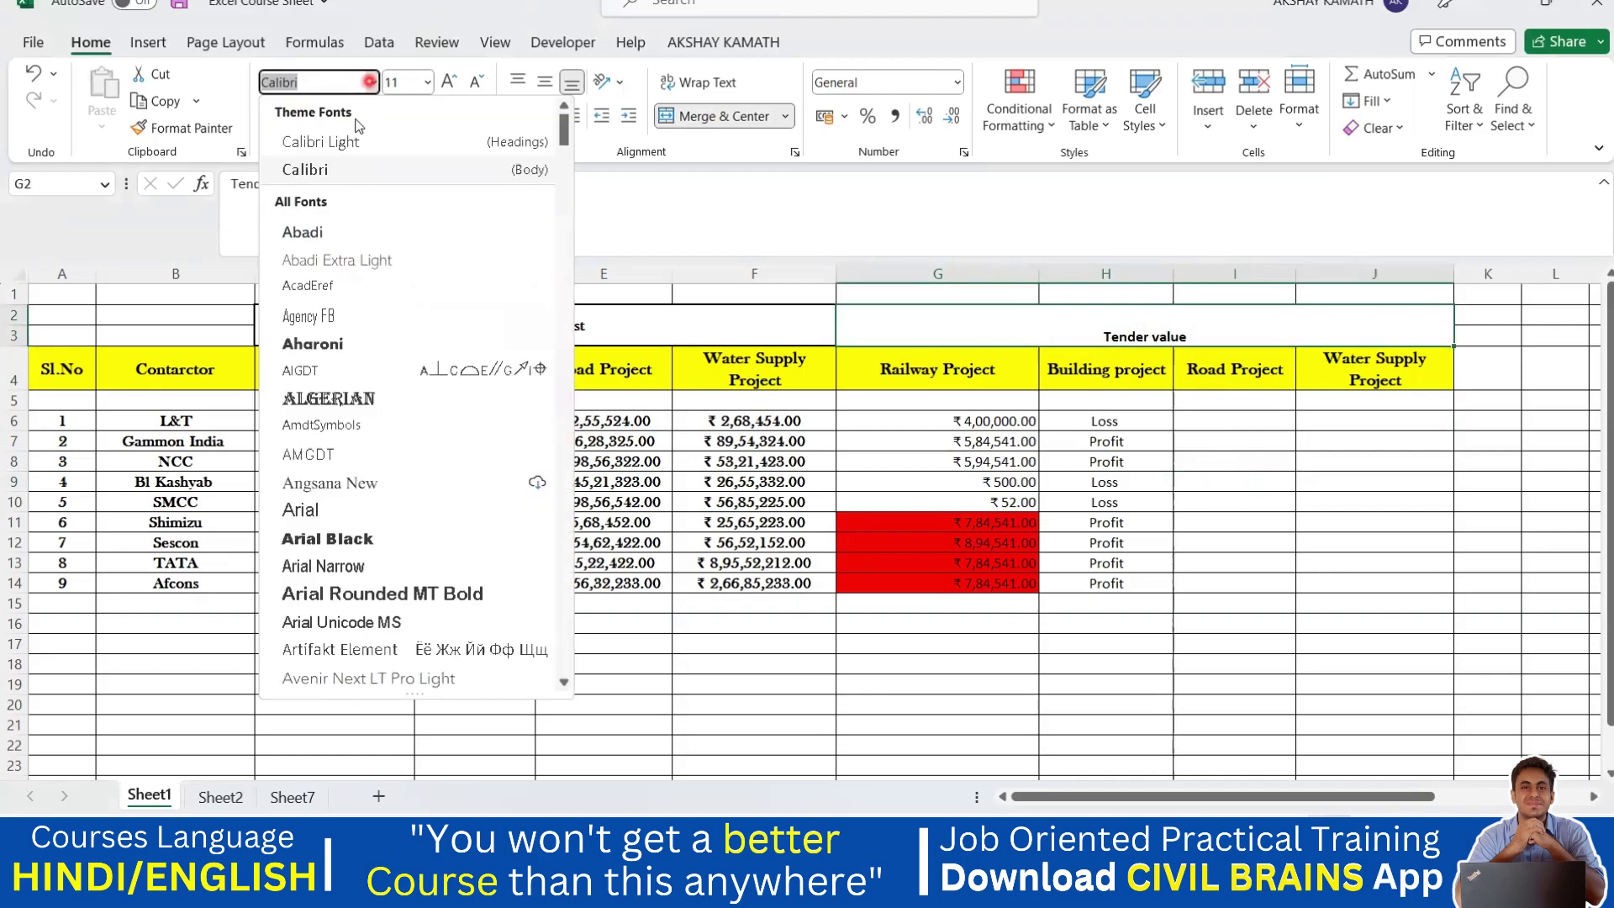
left_click(353, 254)
left_click(450, 81)
left_click(451, 82)
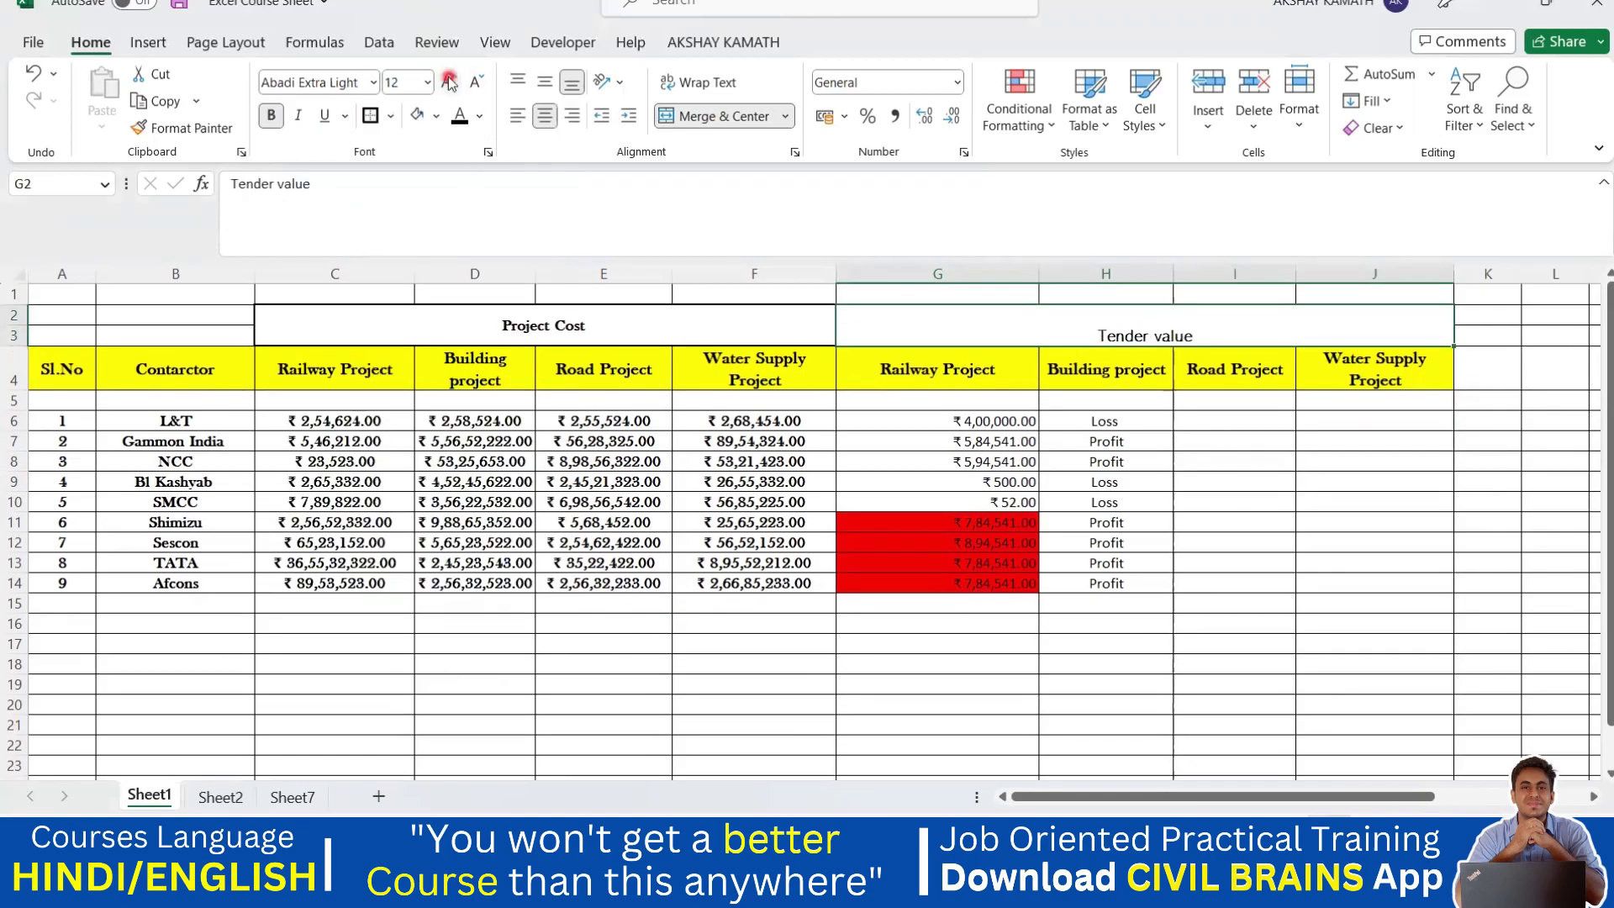
left_click(451, 82)
left_click(451, 81)
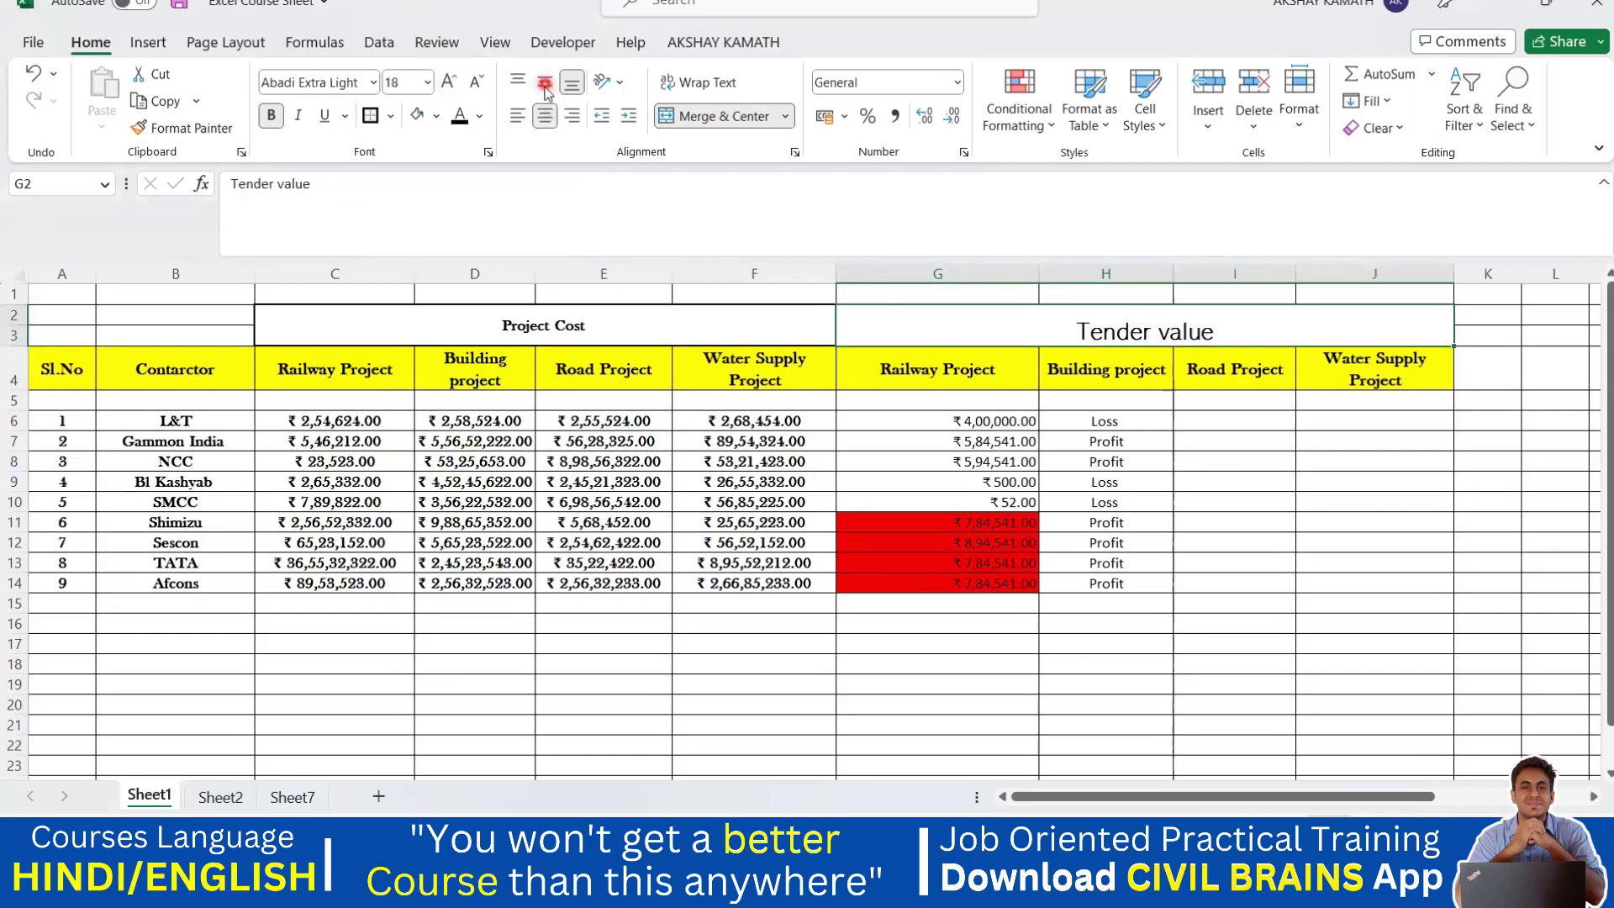
left_click(546, 84)
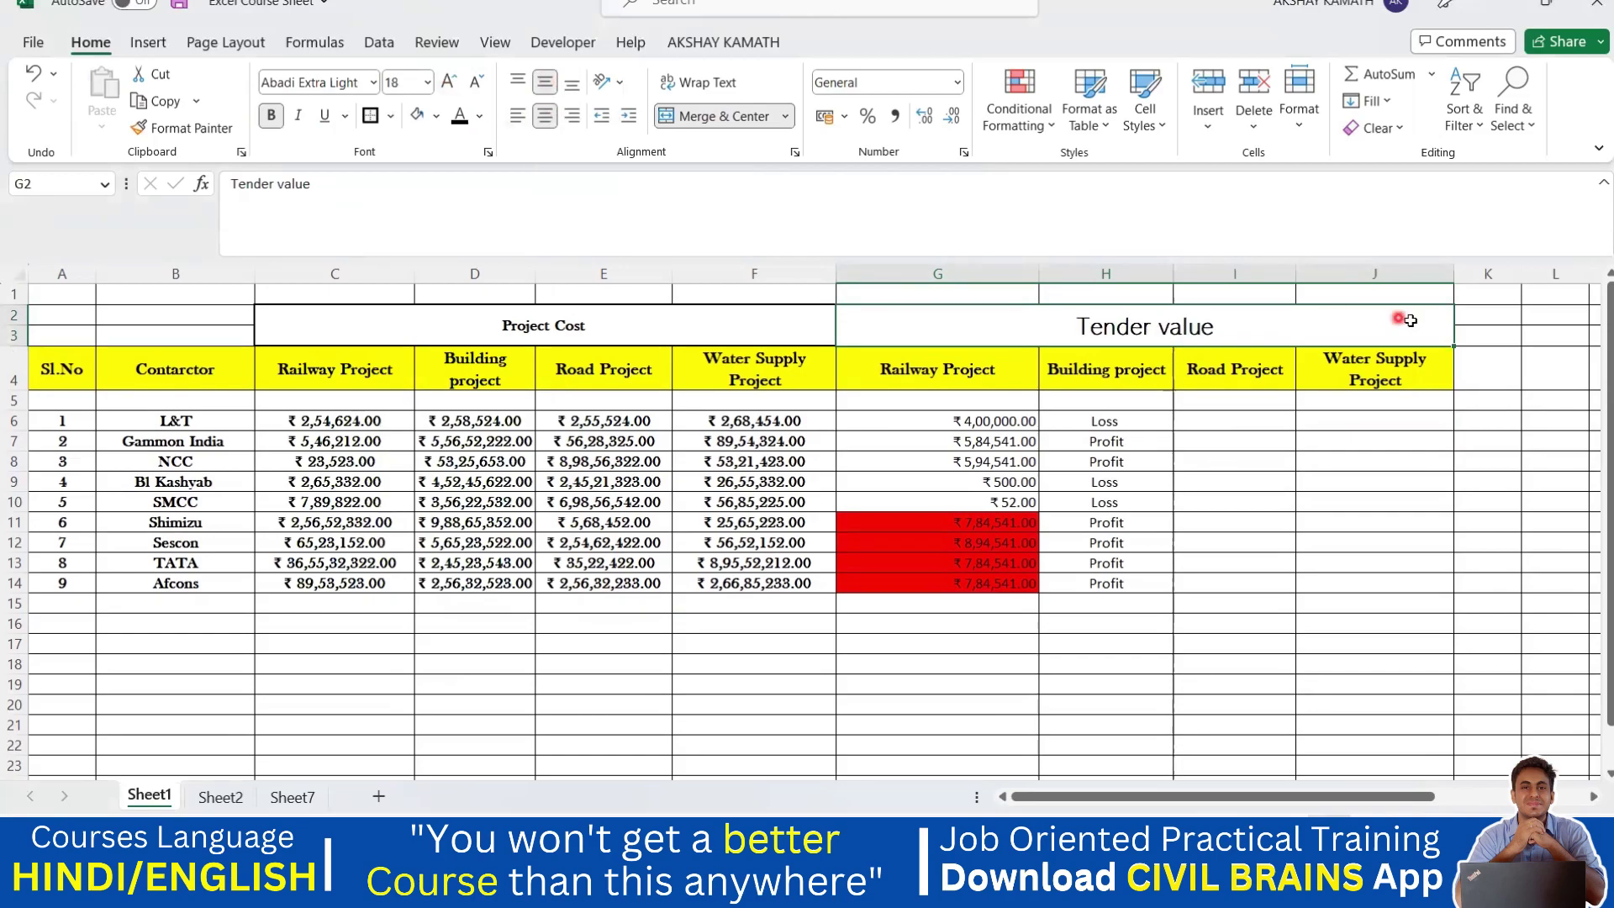
left_click(1370, 480)
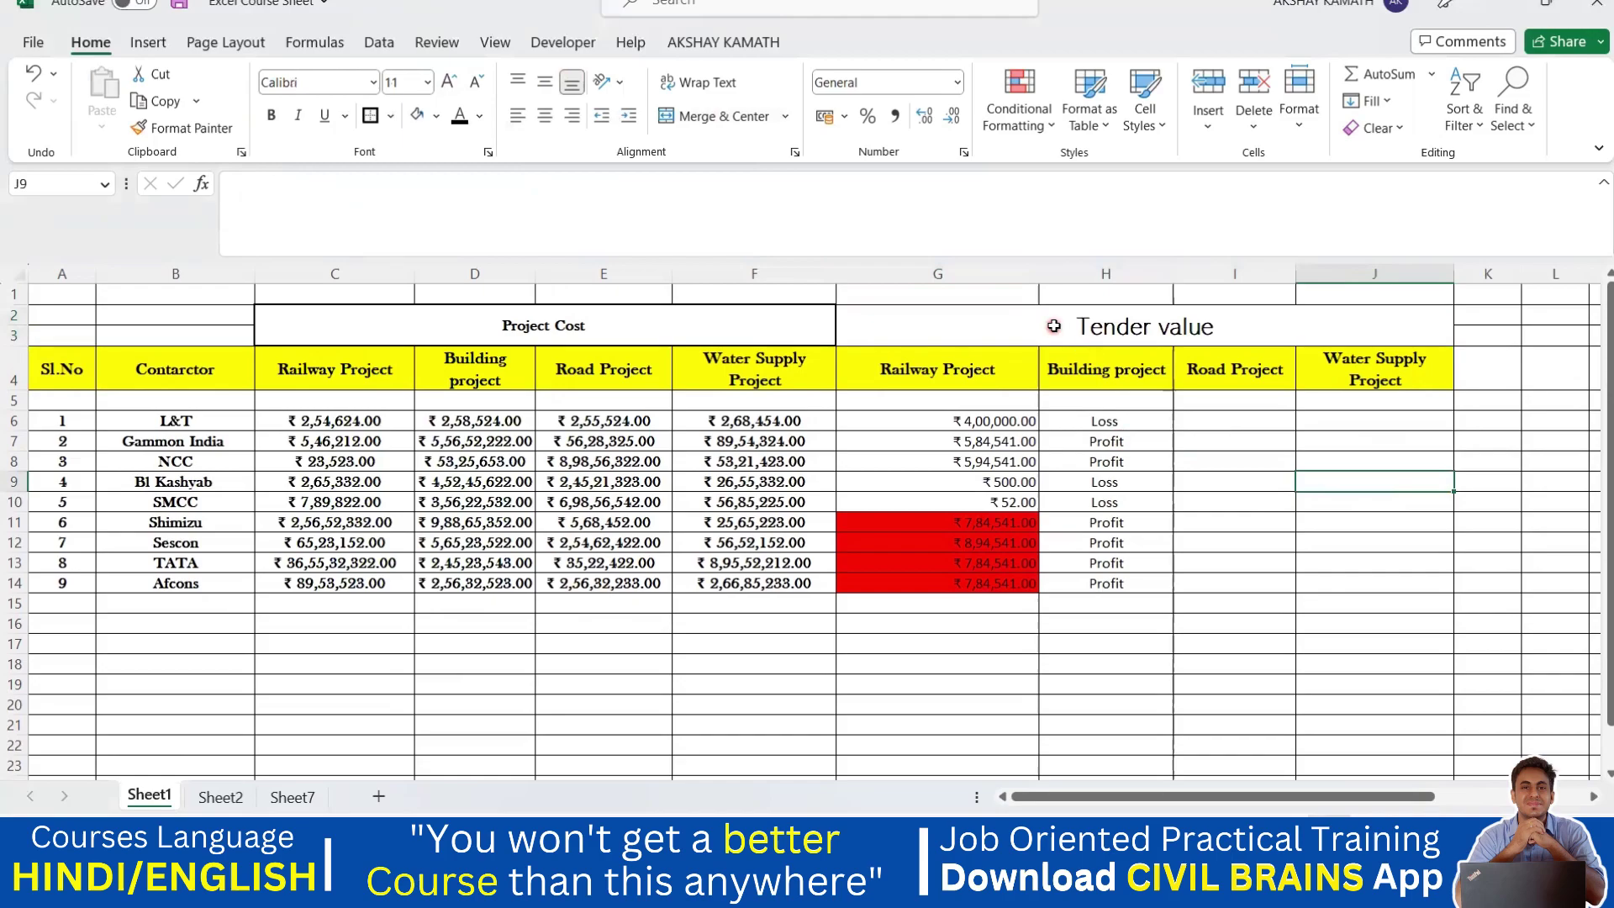
left_click(1053, 326)
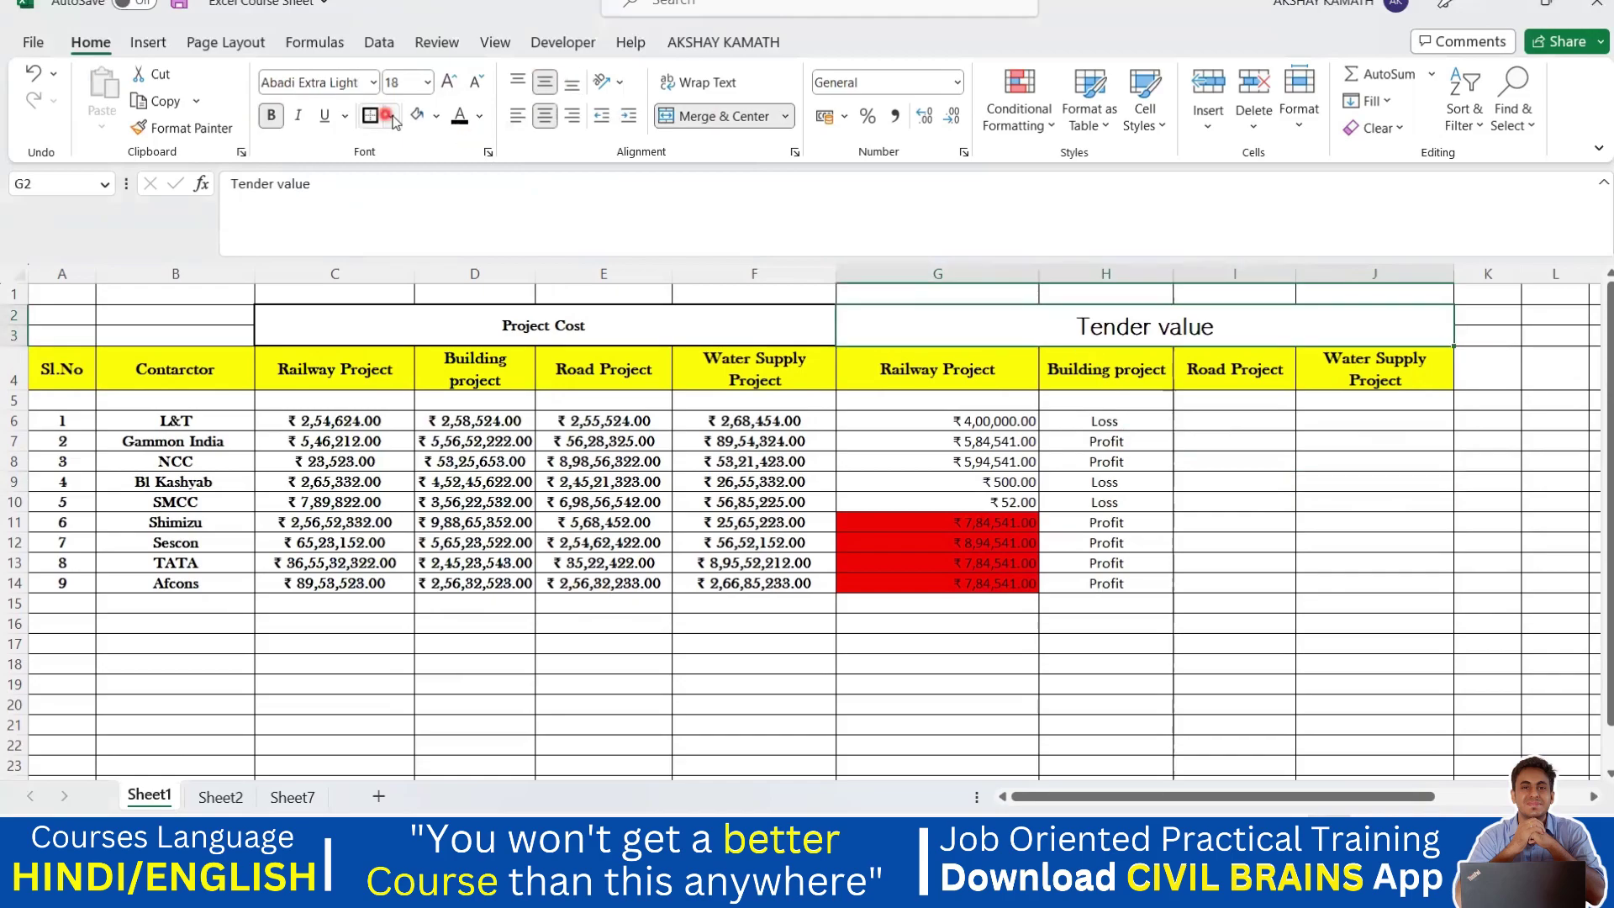
left_click(391, 115)
Give the Tender value heading a thick outside border.
left_click(433, 393)
left_click(1285, 542)
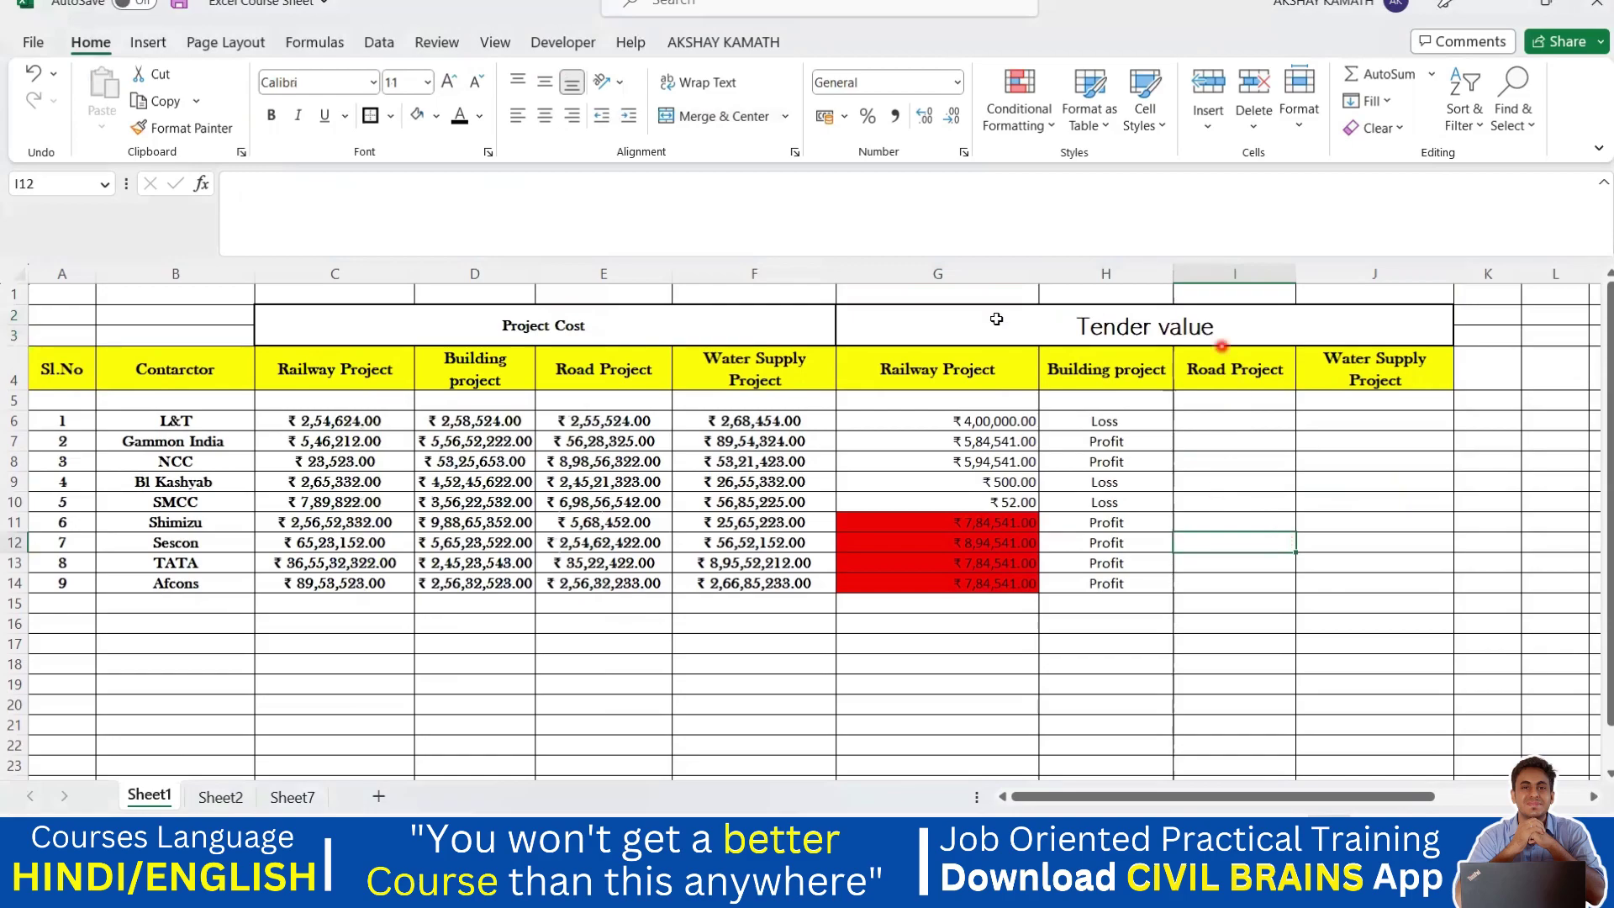
left_click(676, 330)
left_click(1019, 328, "ctrl")
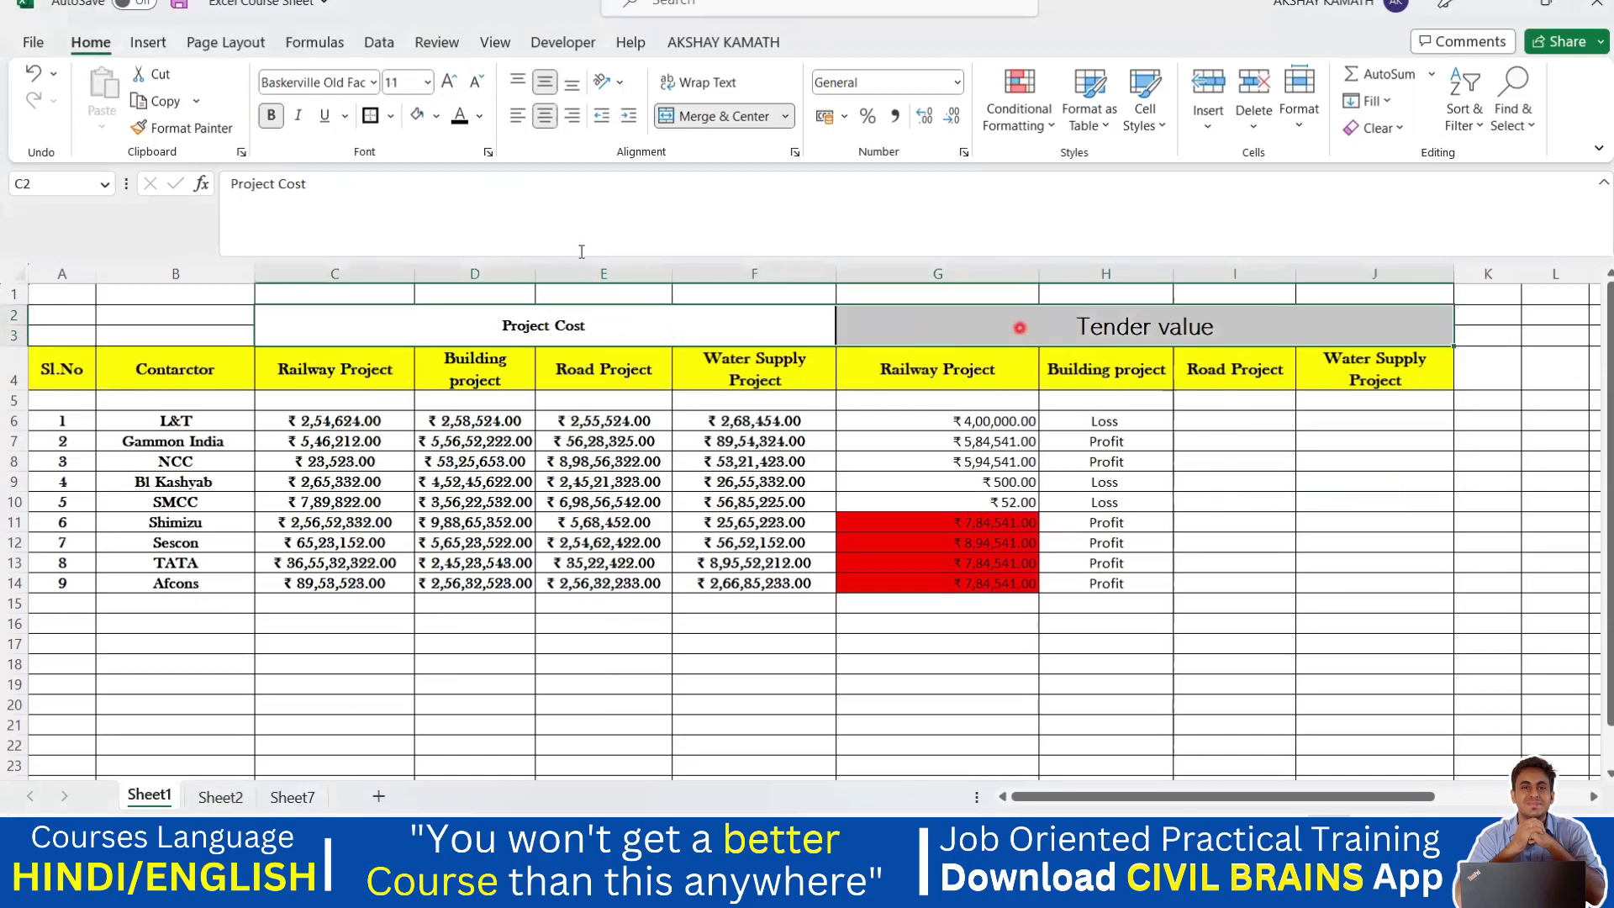
Make the Project Cost and Tender value headings red, 14-point, with light orange fill.
left_click(479, 115)
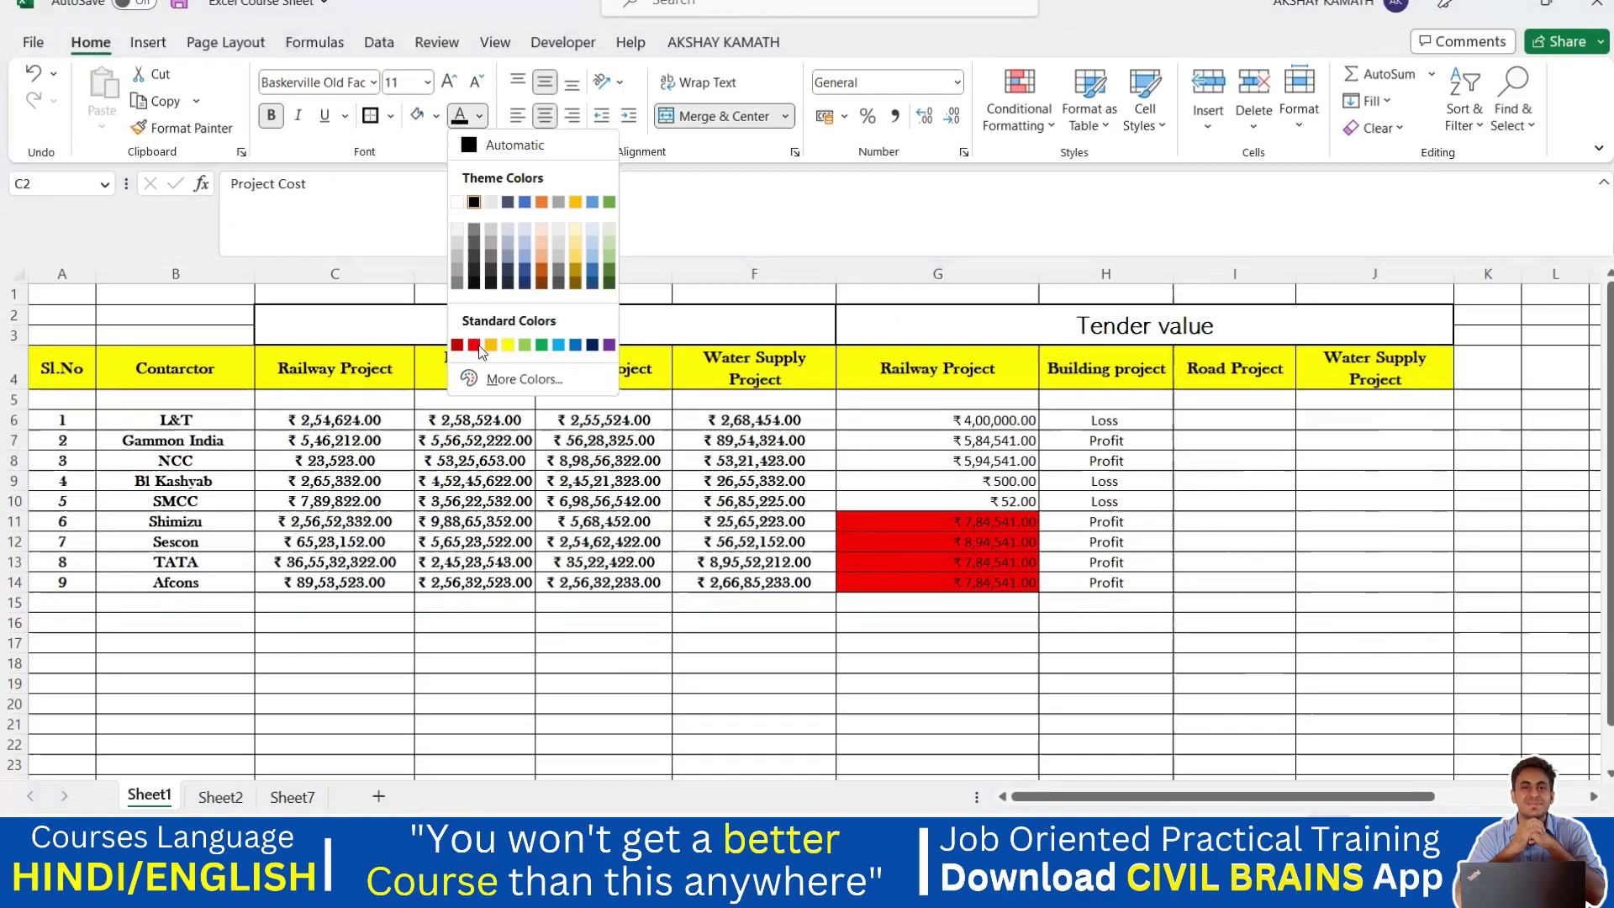
left_click(475, 345)
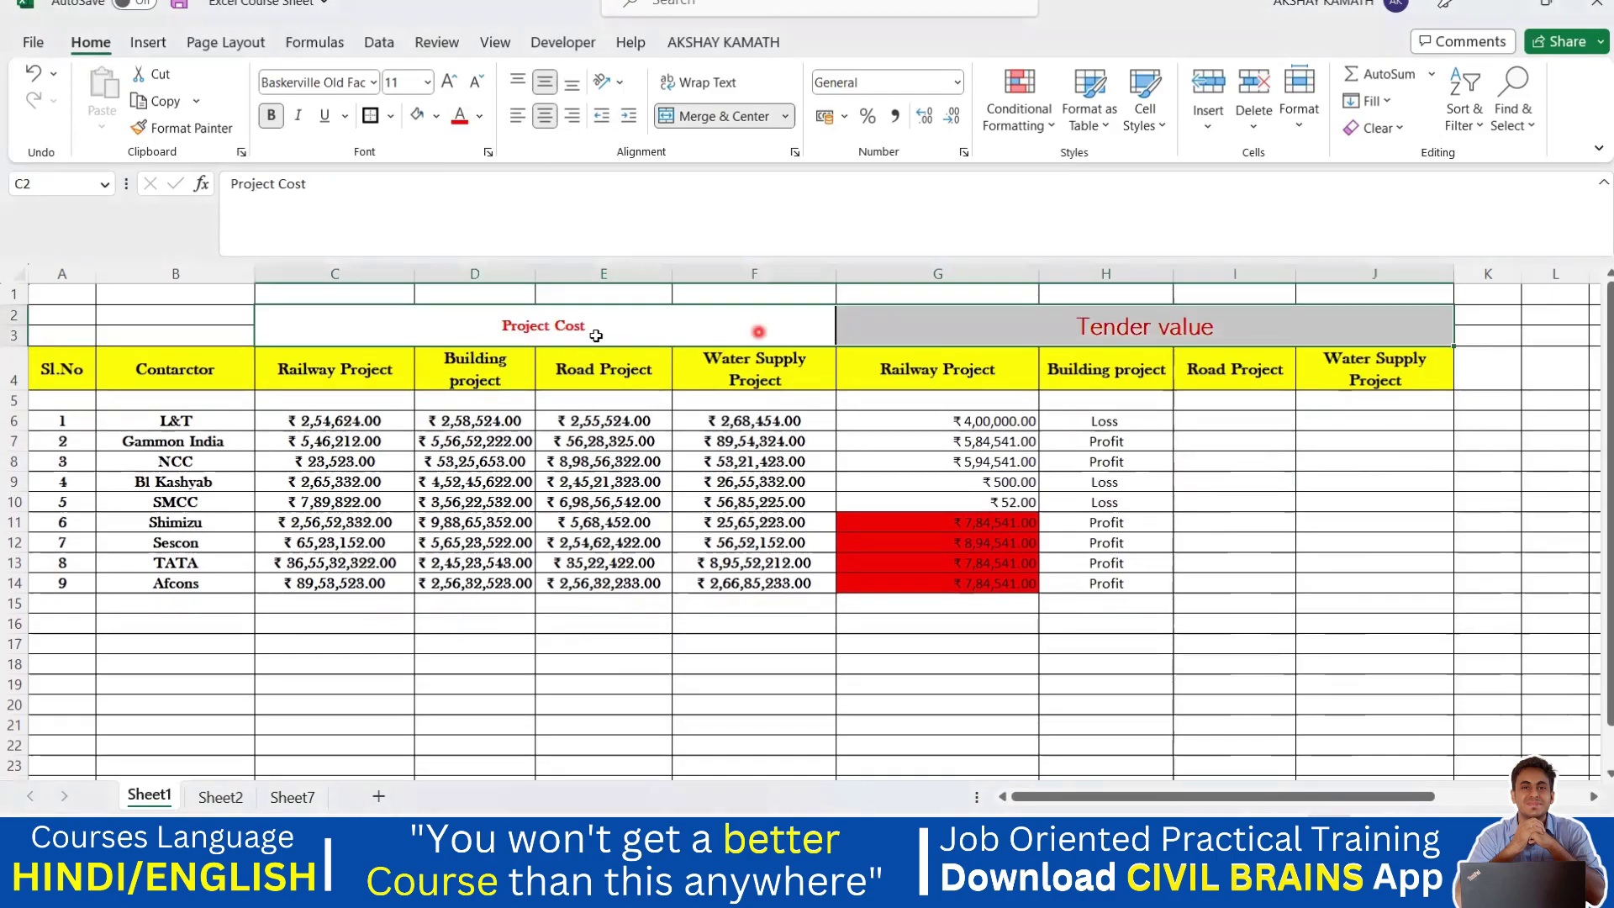
left_click(448, 82)
left_click(449, 82)
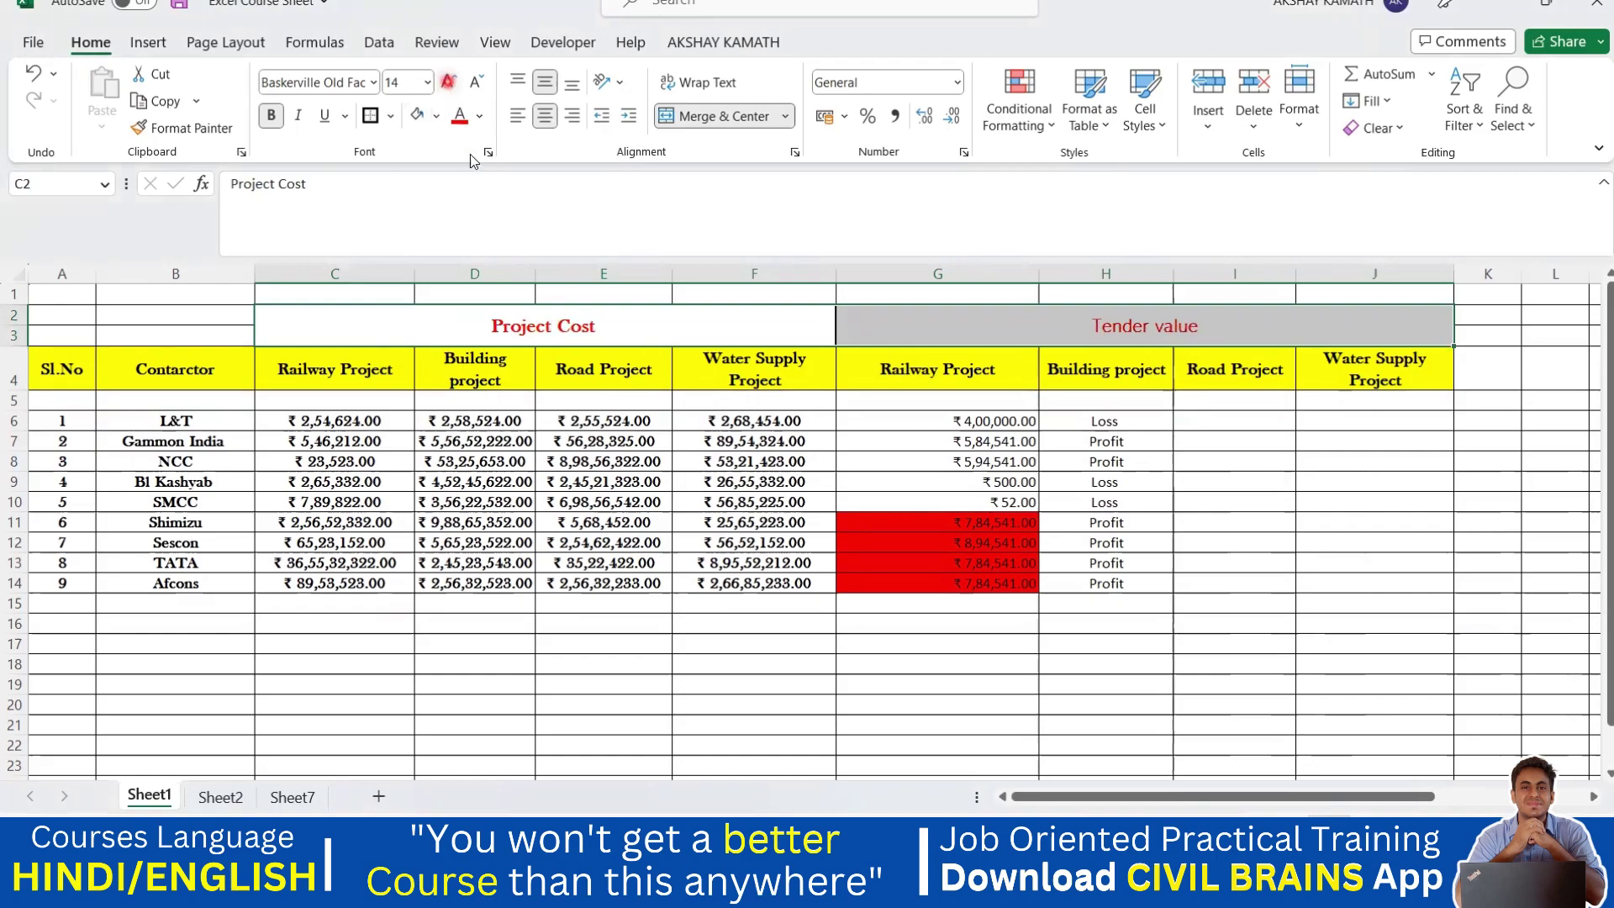
left_click(437, 120)
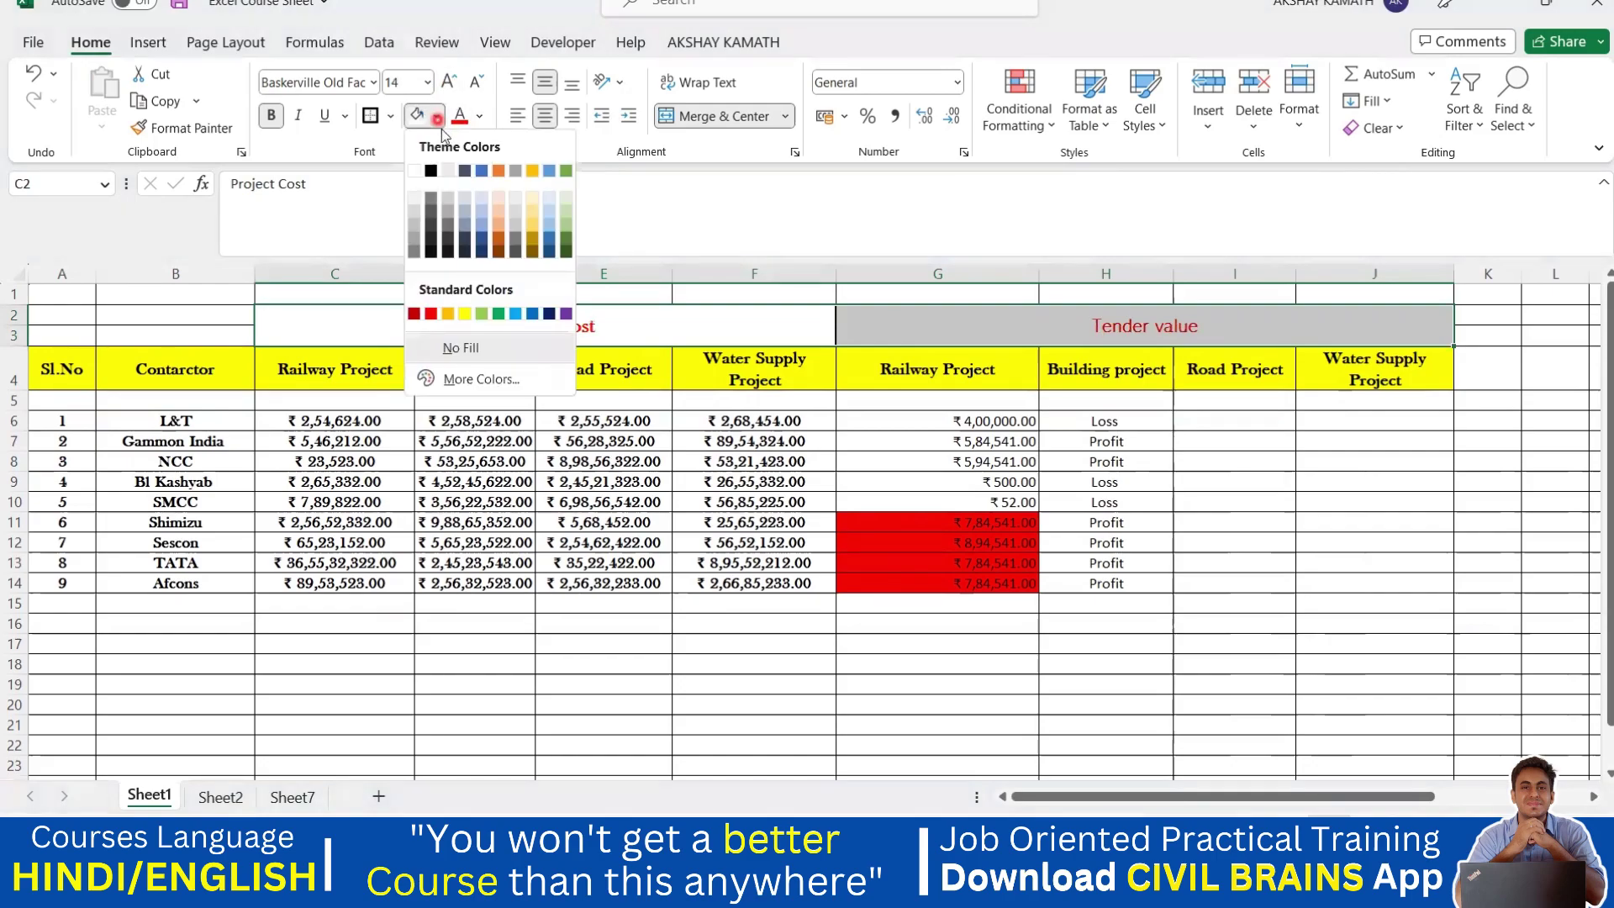
left_click(497, 214)
left_click(1387, 502)
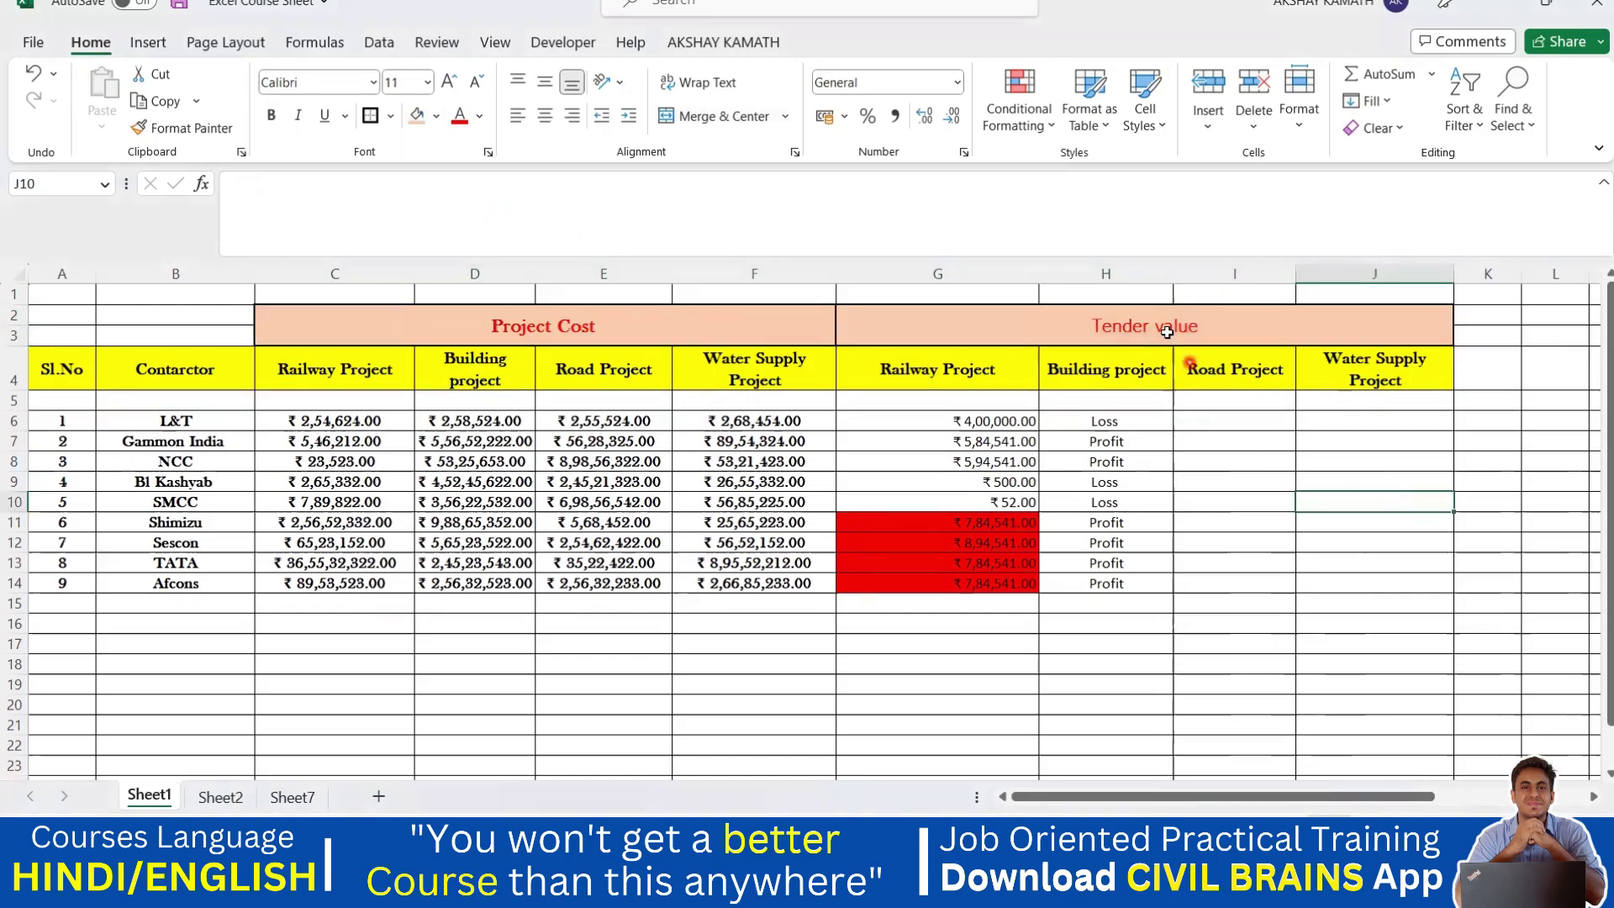
left_click(1230, 509)
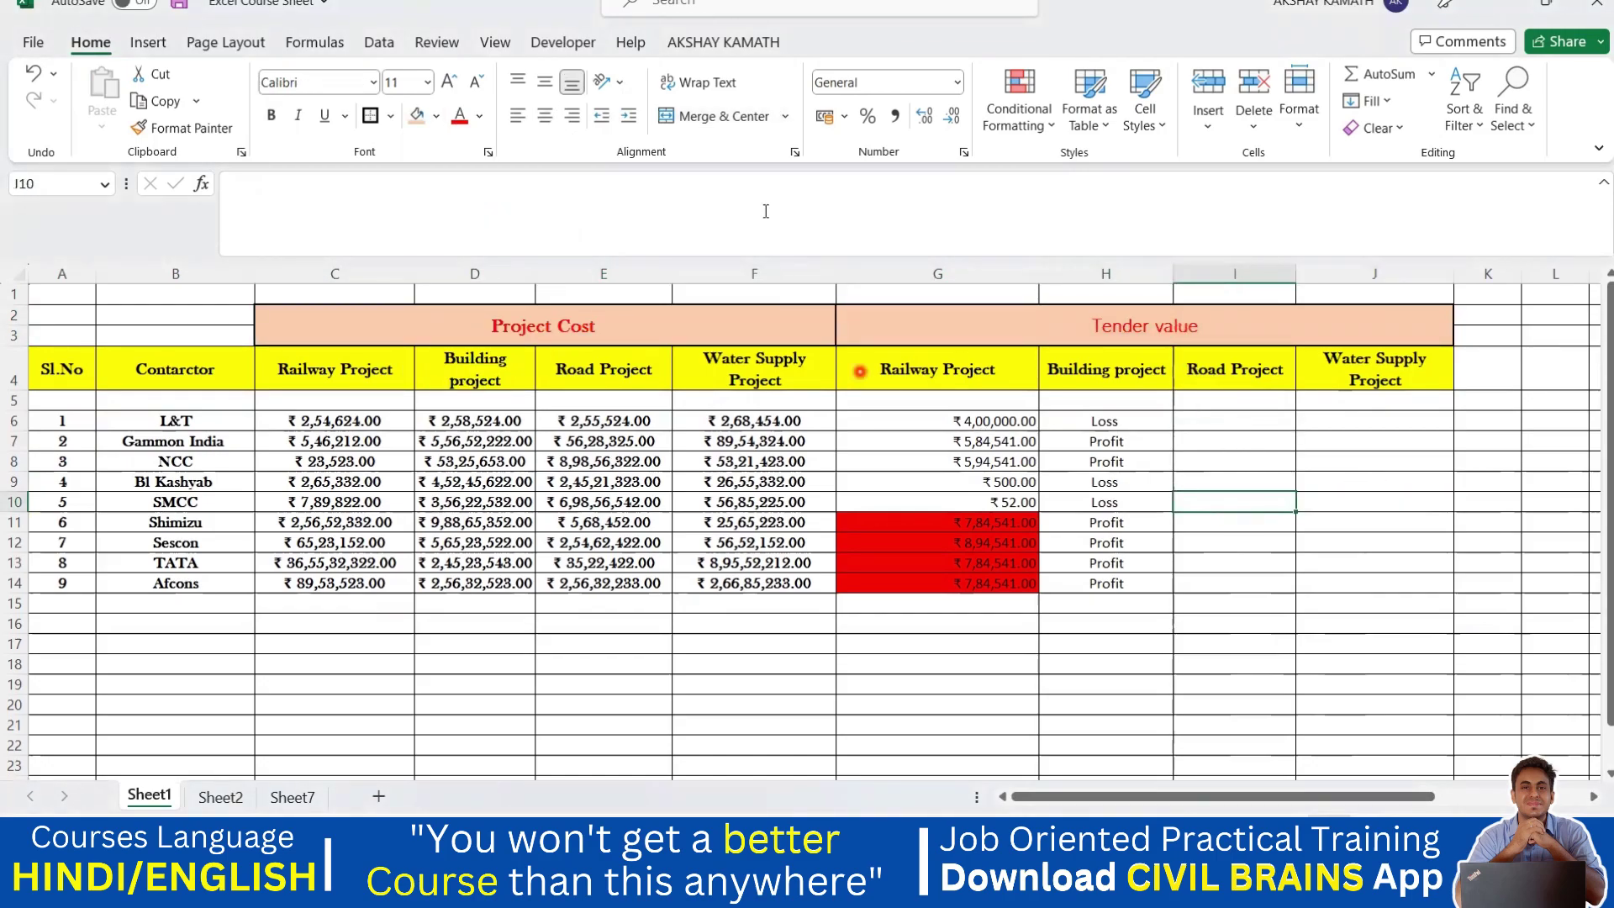
left_click(1315, 517)
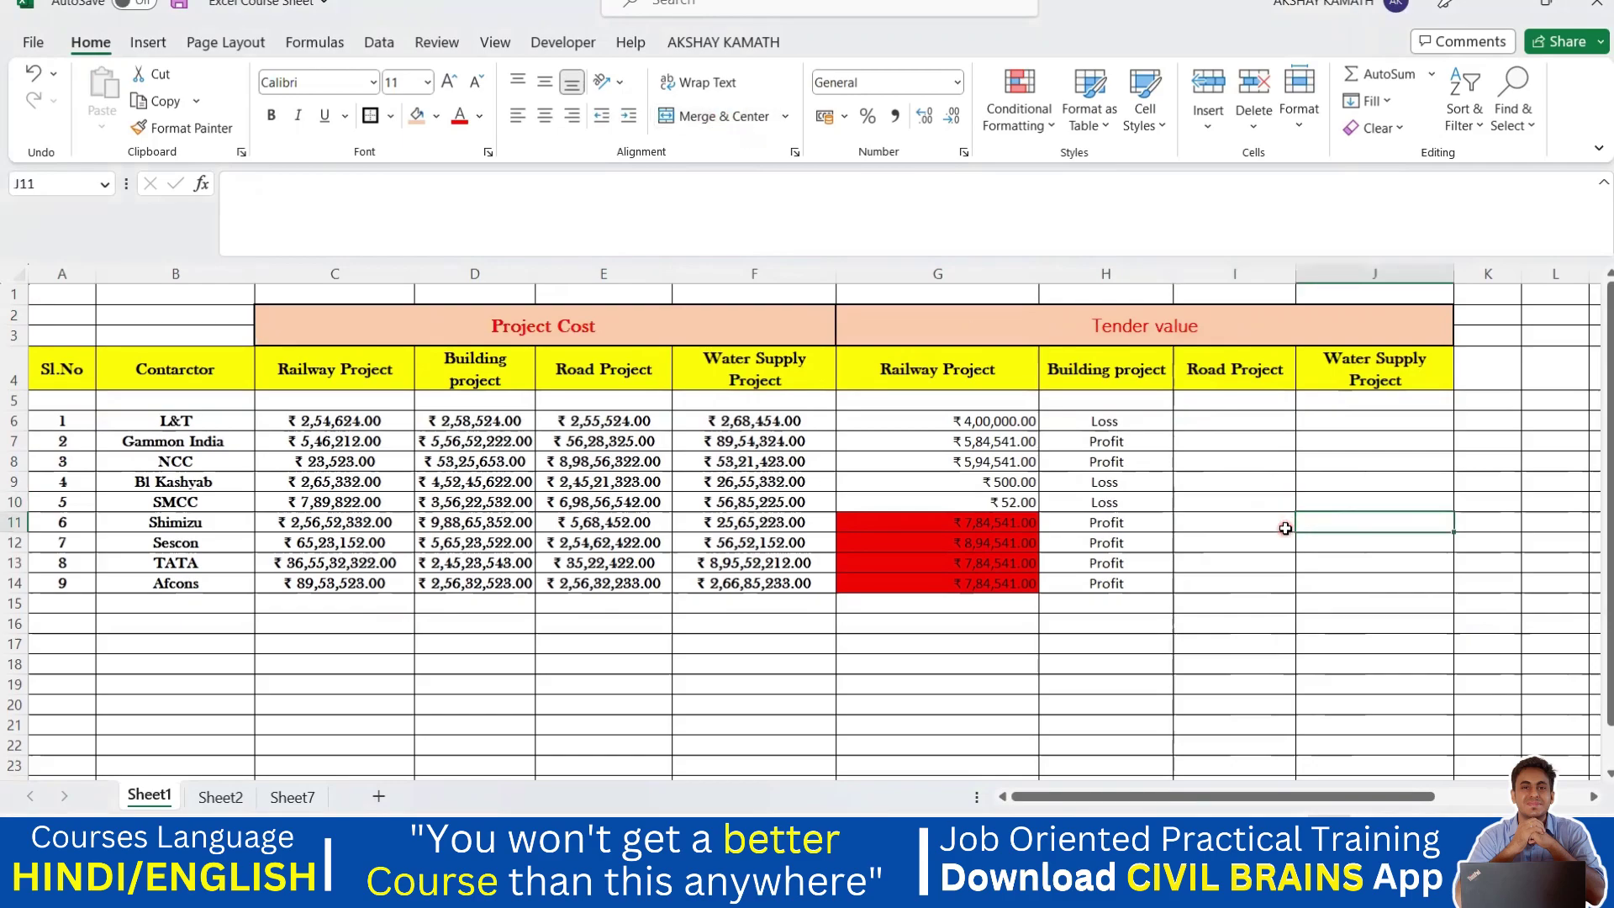
left_click(1284, 530)
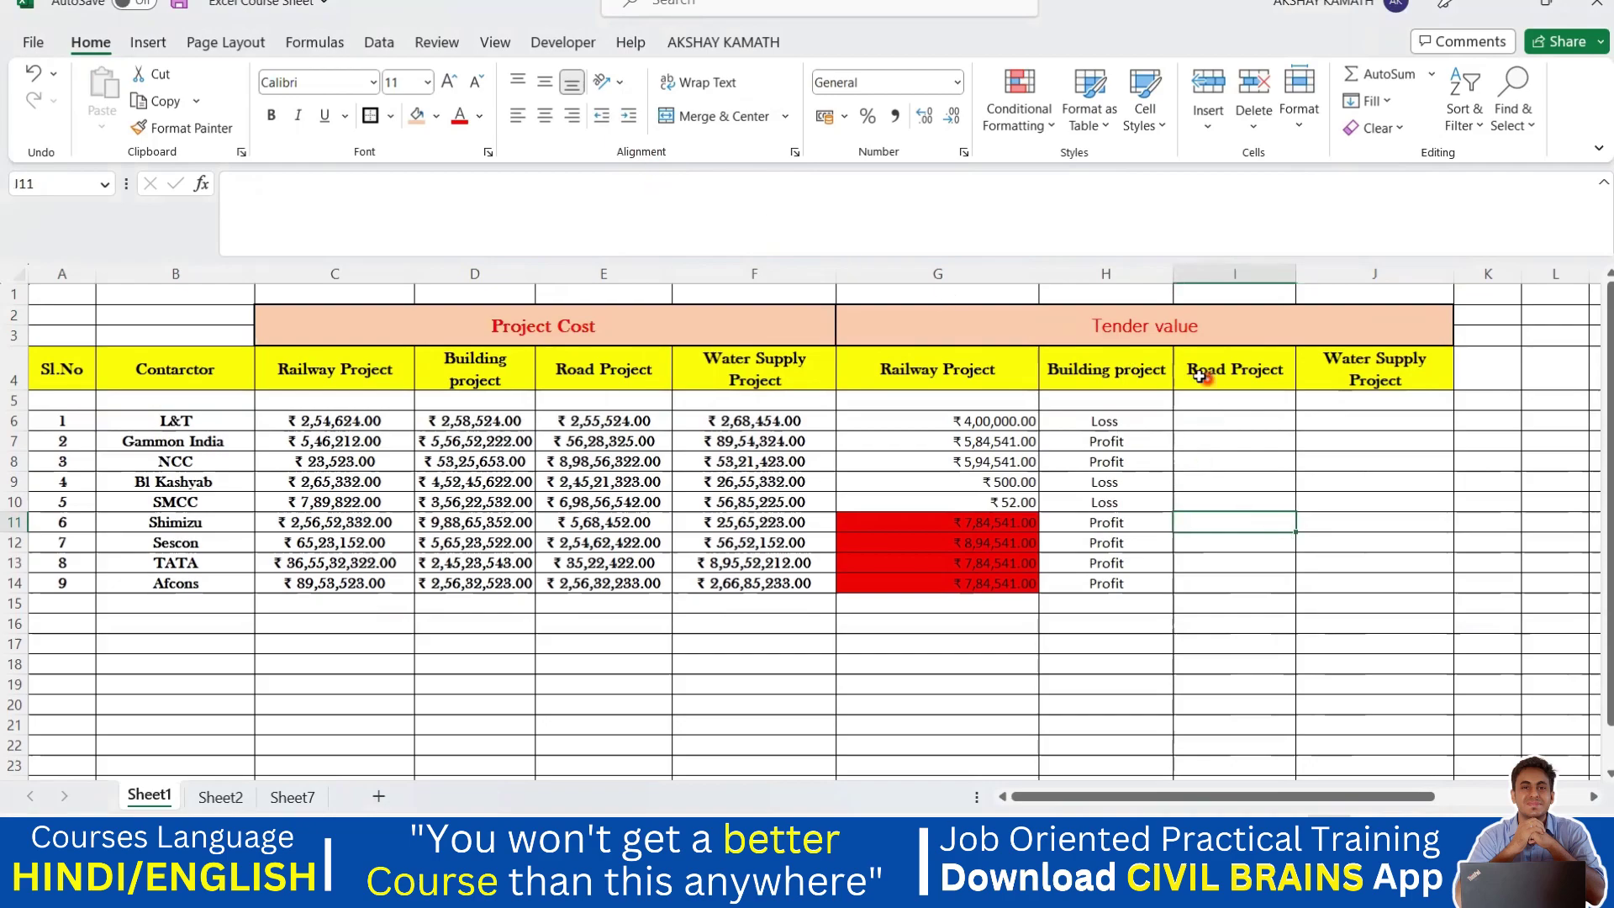
scroll(1372, 792, "right", 5)
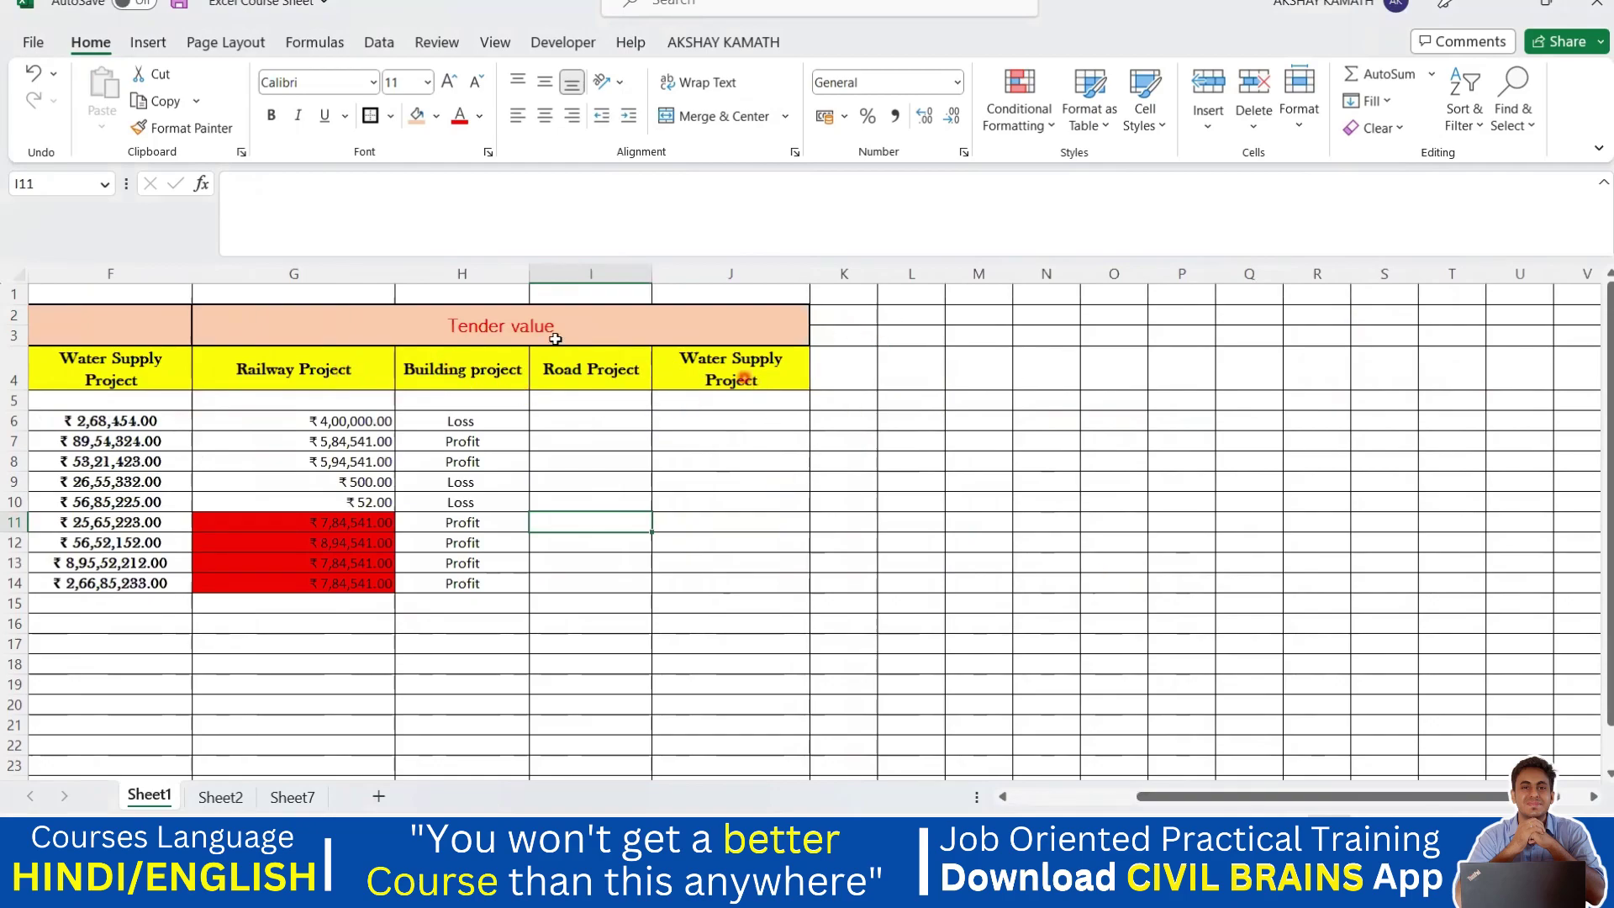
left_click_drag(1359, 797, 1235, 796)
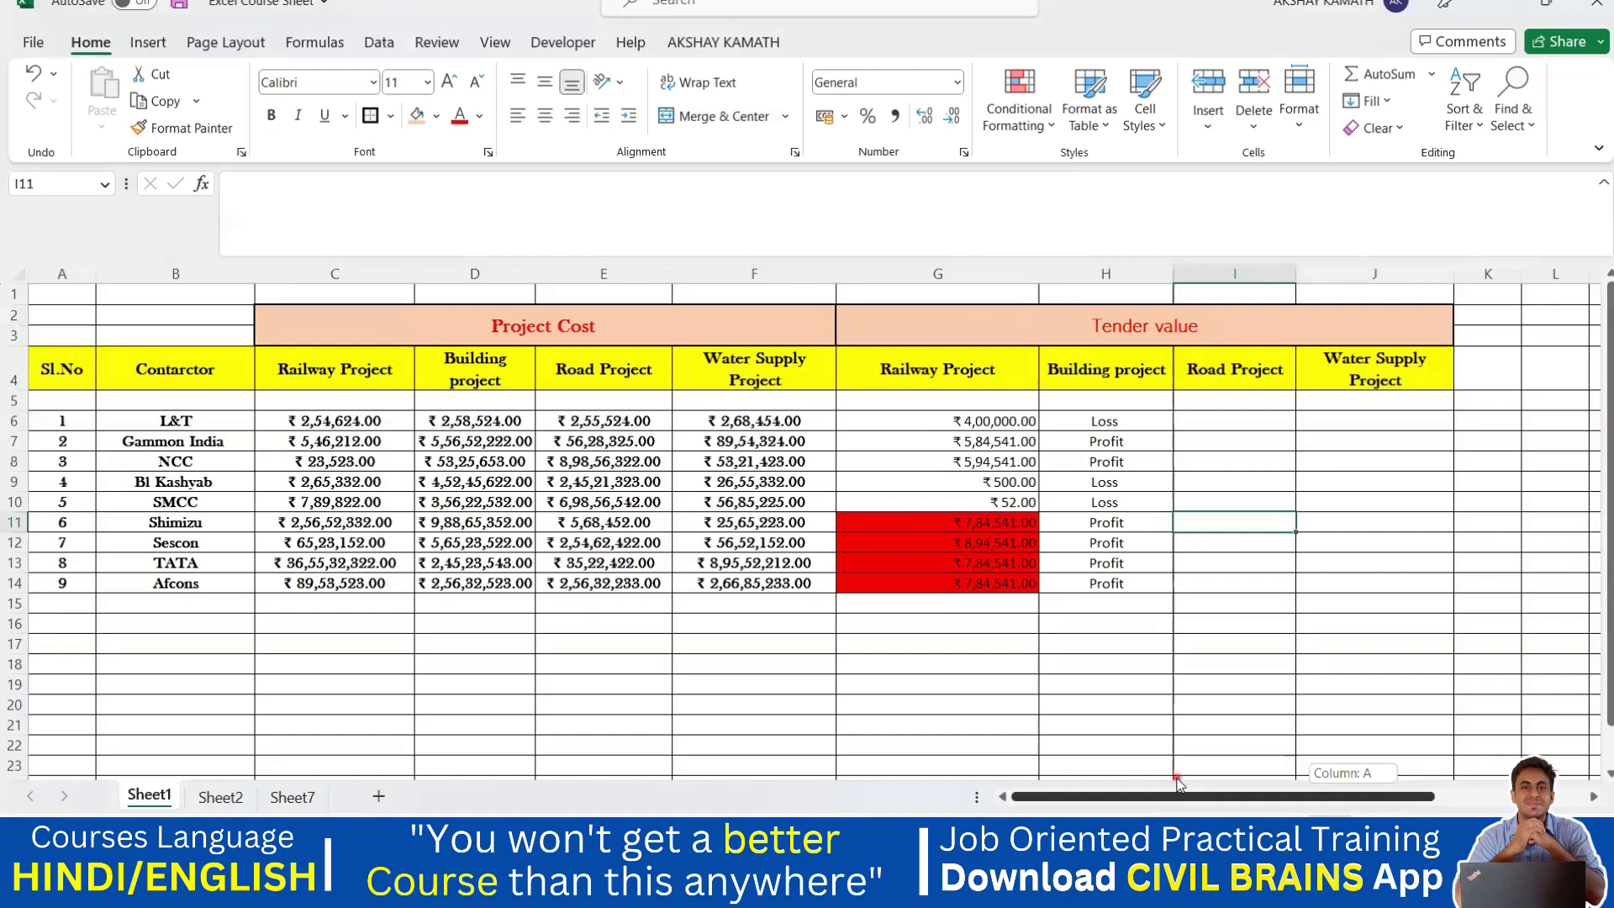
left_click(1101, 684)
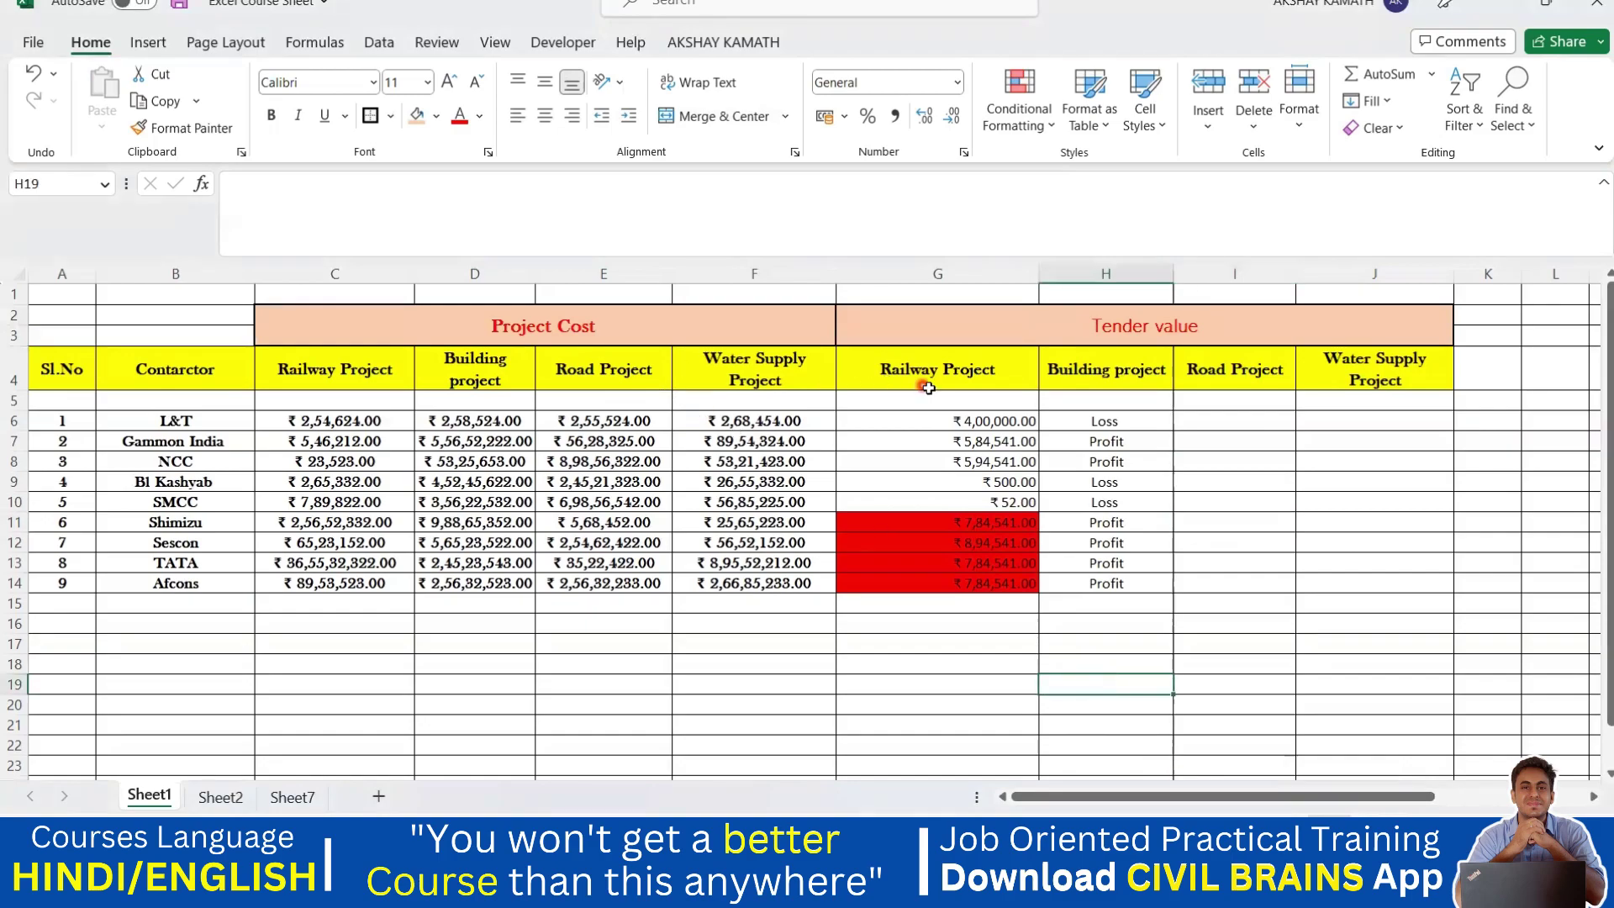
mouse_move(1092, 890)
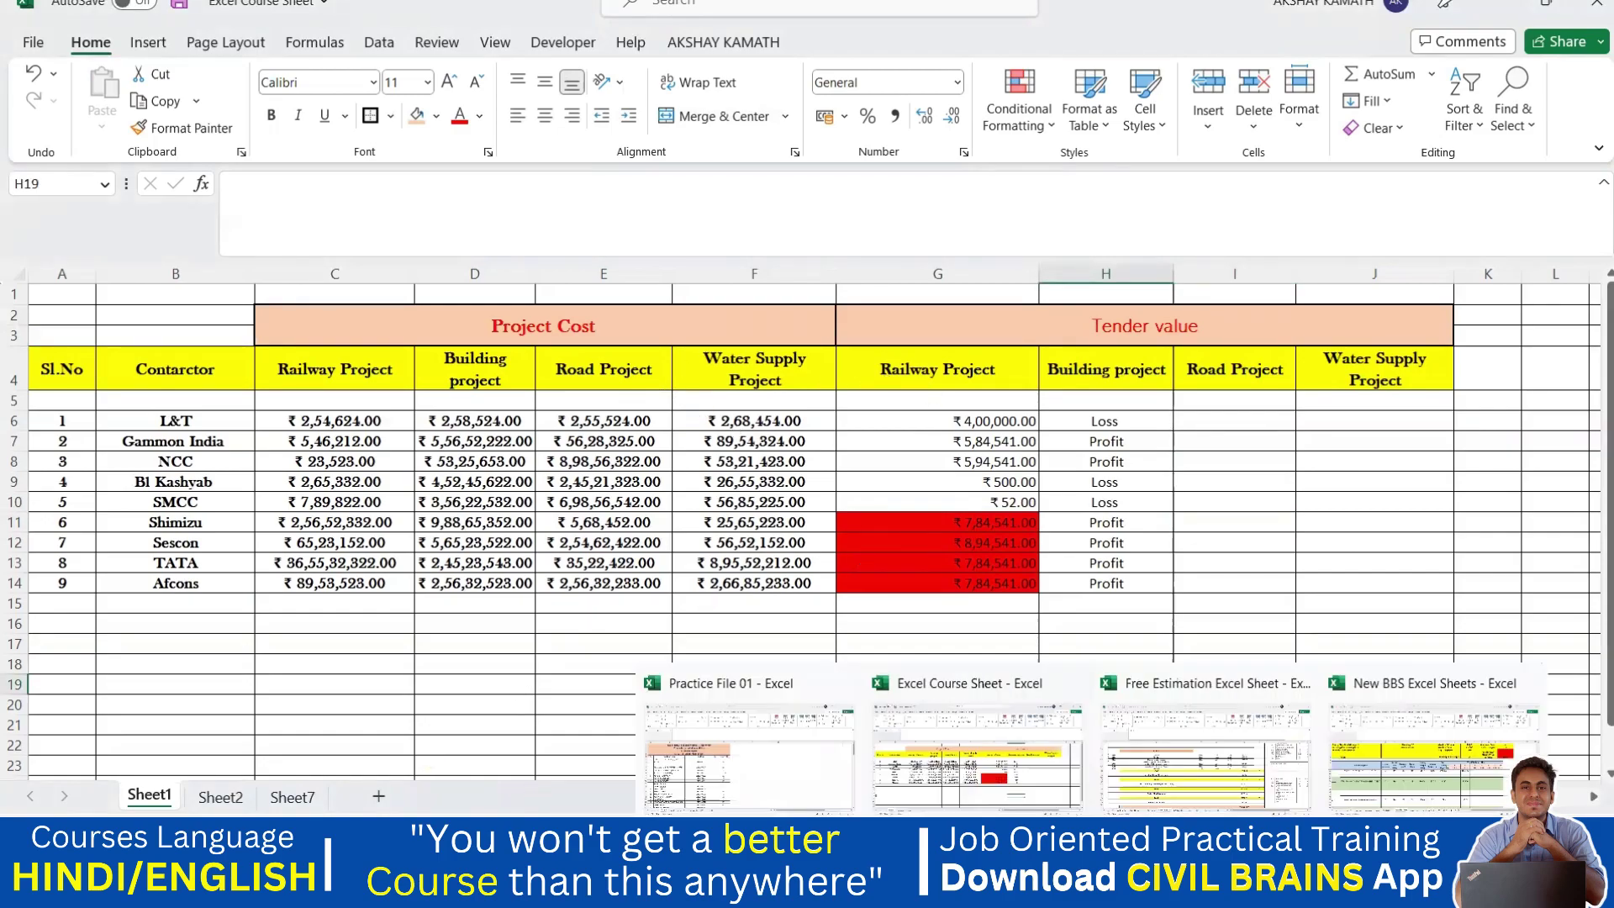
In Practice File 01, angle the student names B6:B21 counterclockwise.
left_click(802, 740)
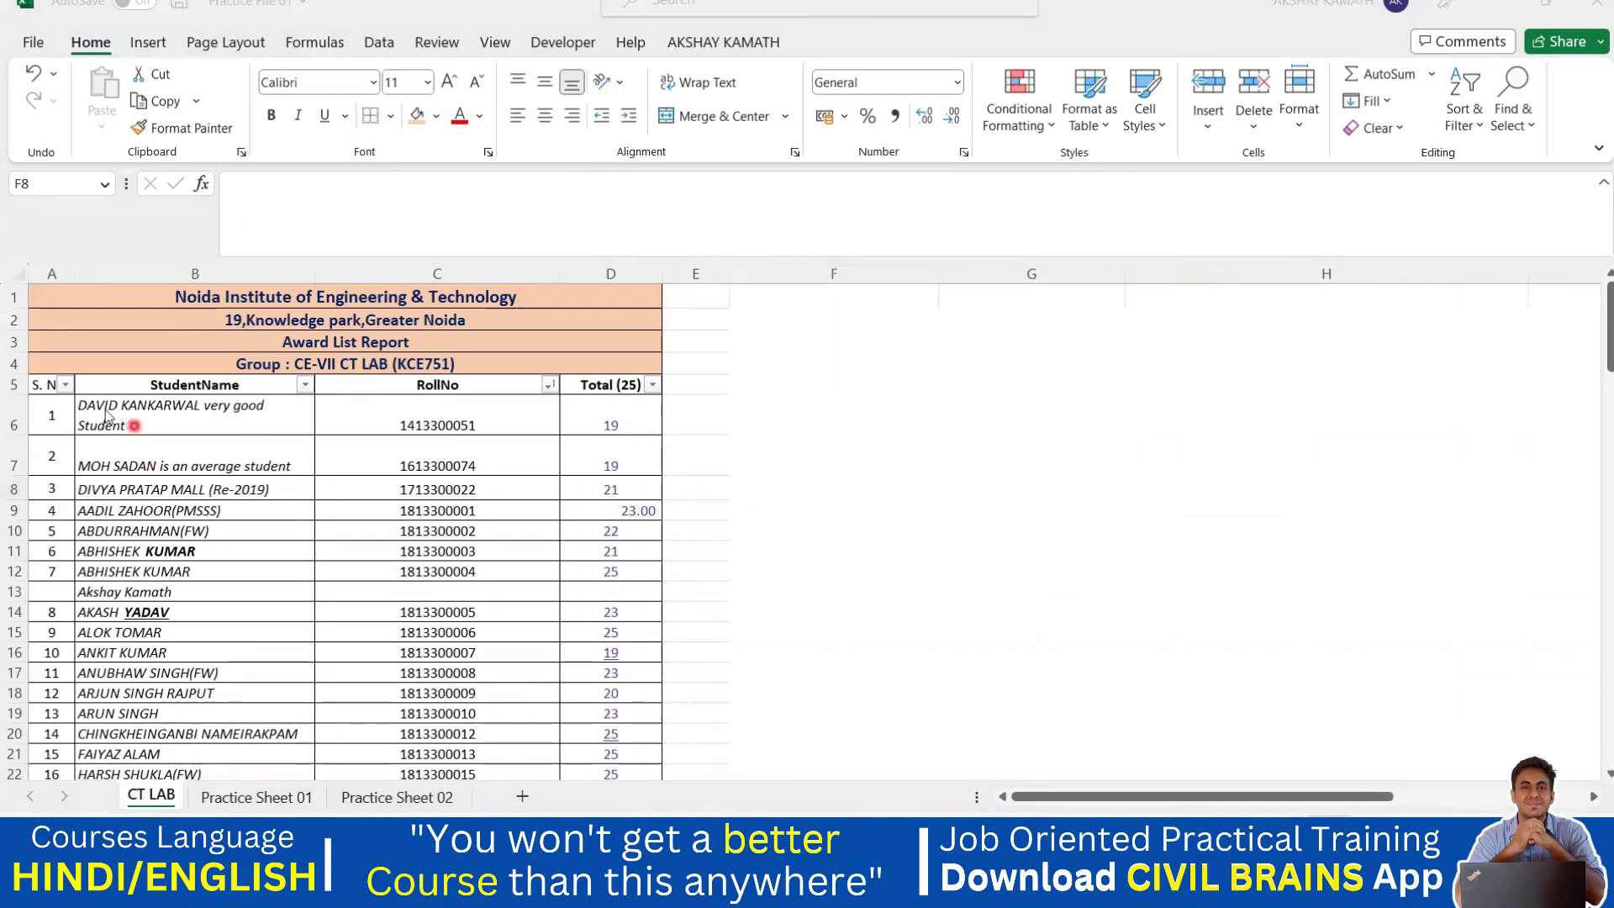
left_click(271, 430)
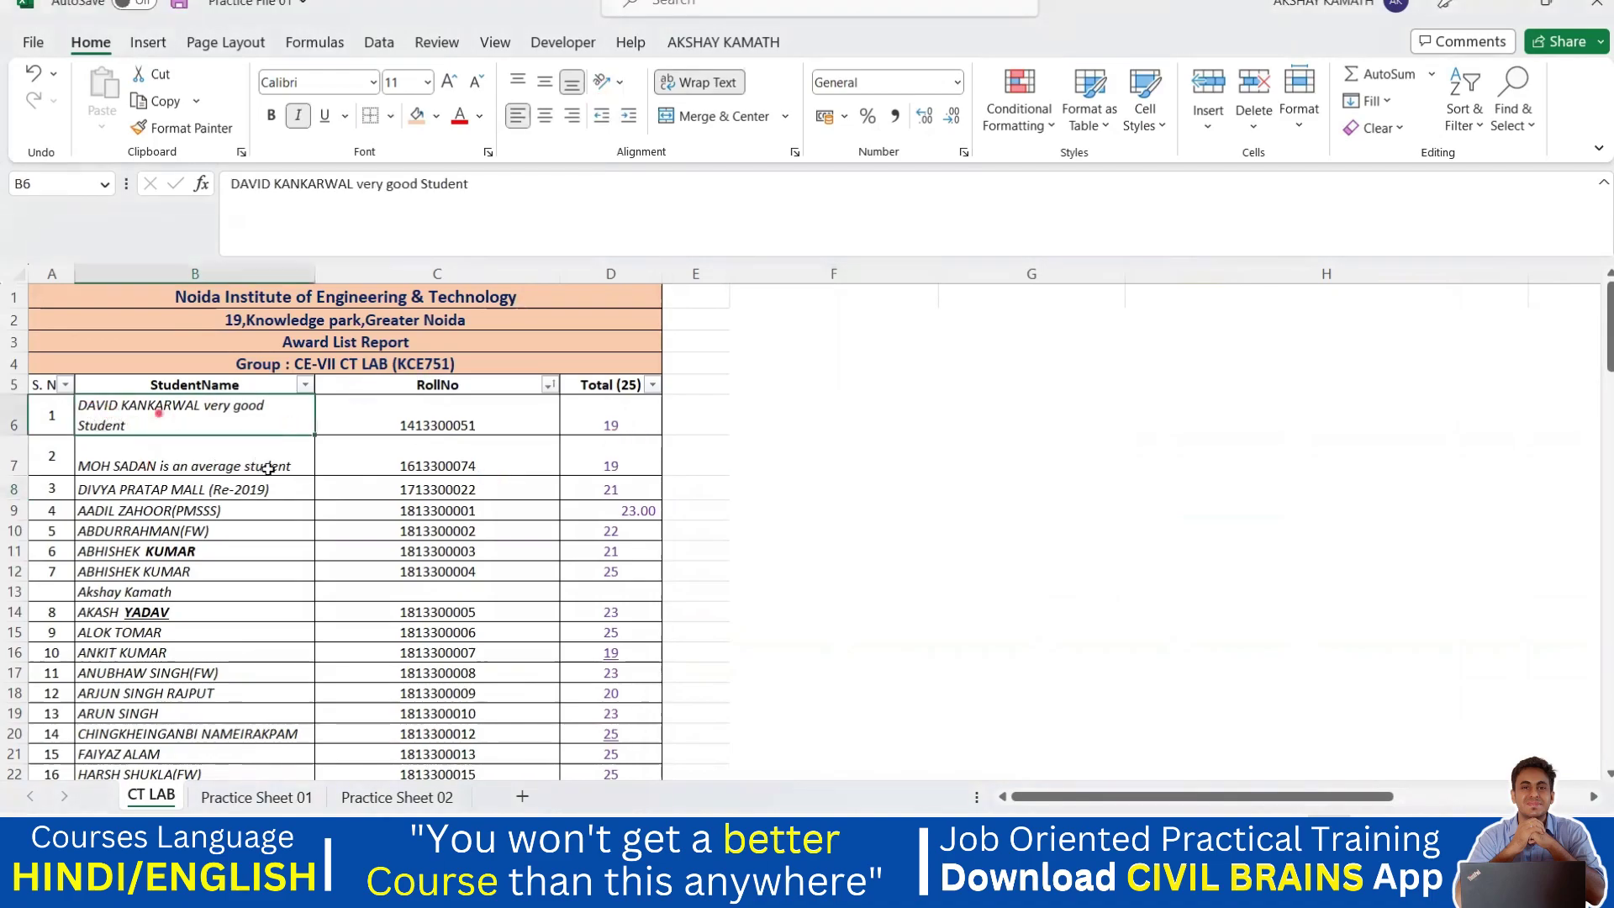
left_click_drag(267, 468, 269, 754)
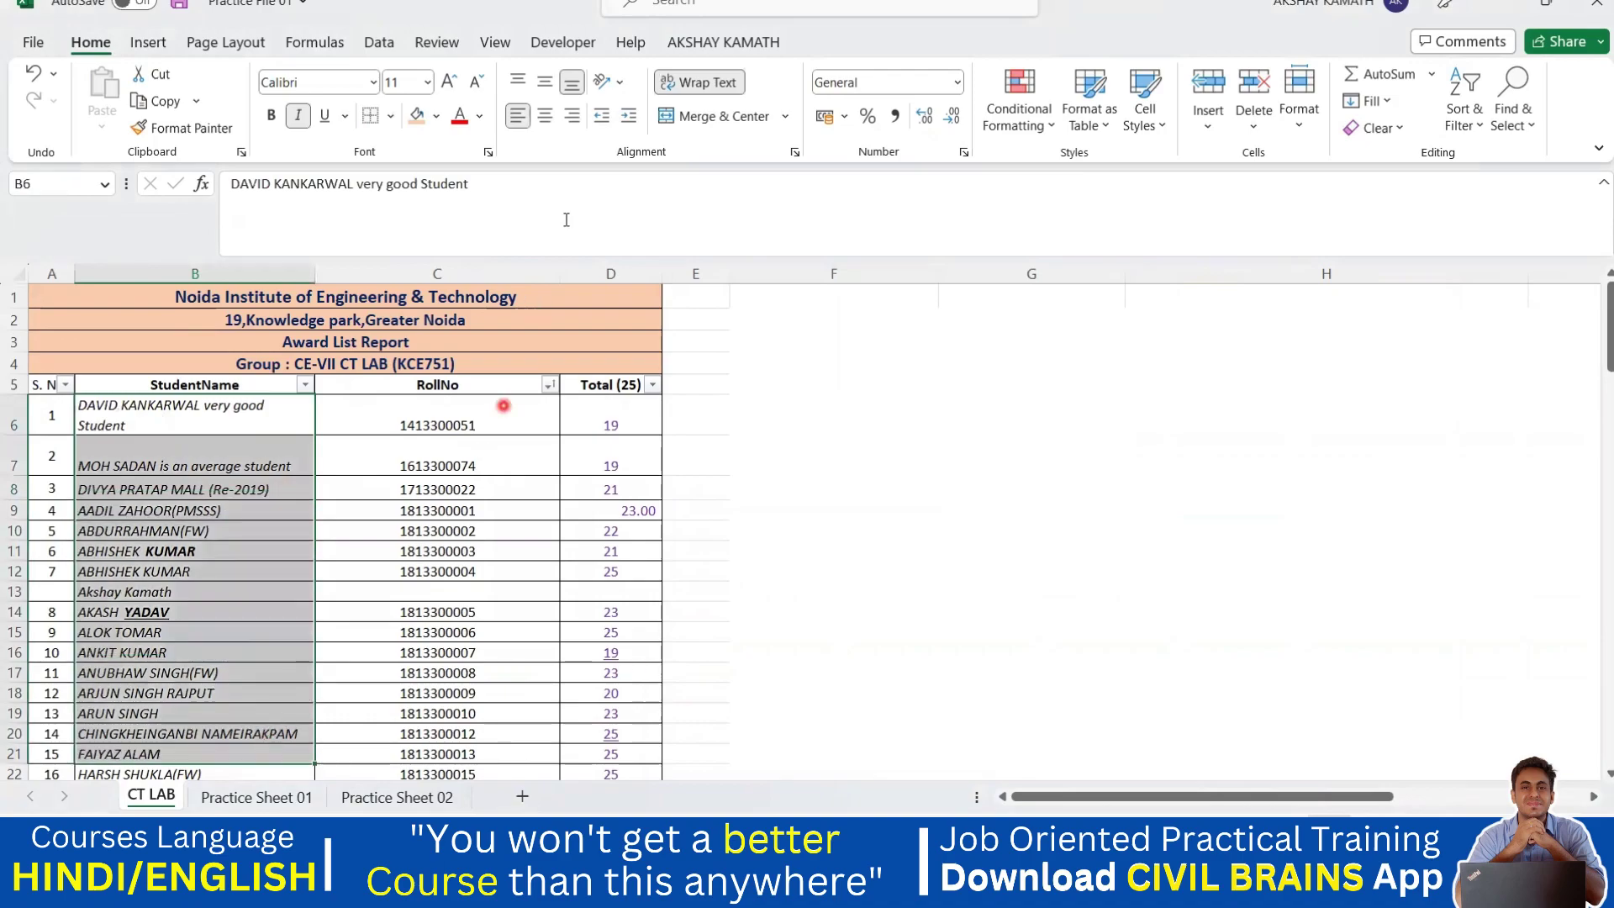
left_click(610, 82)
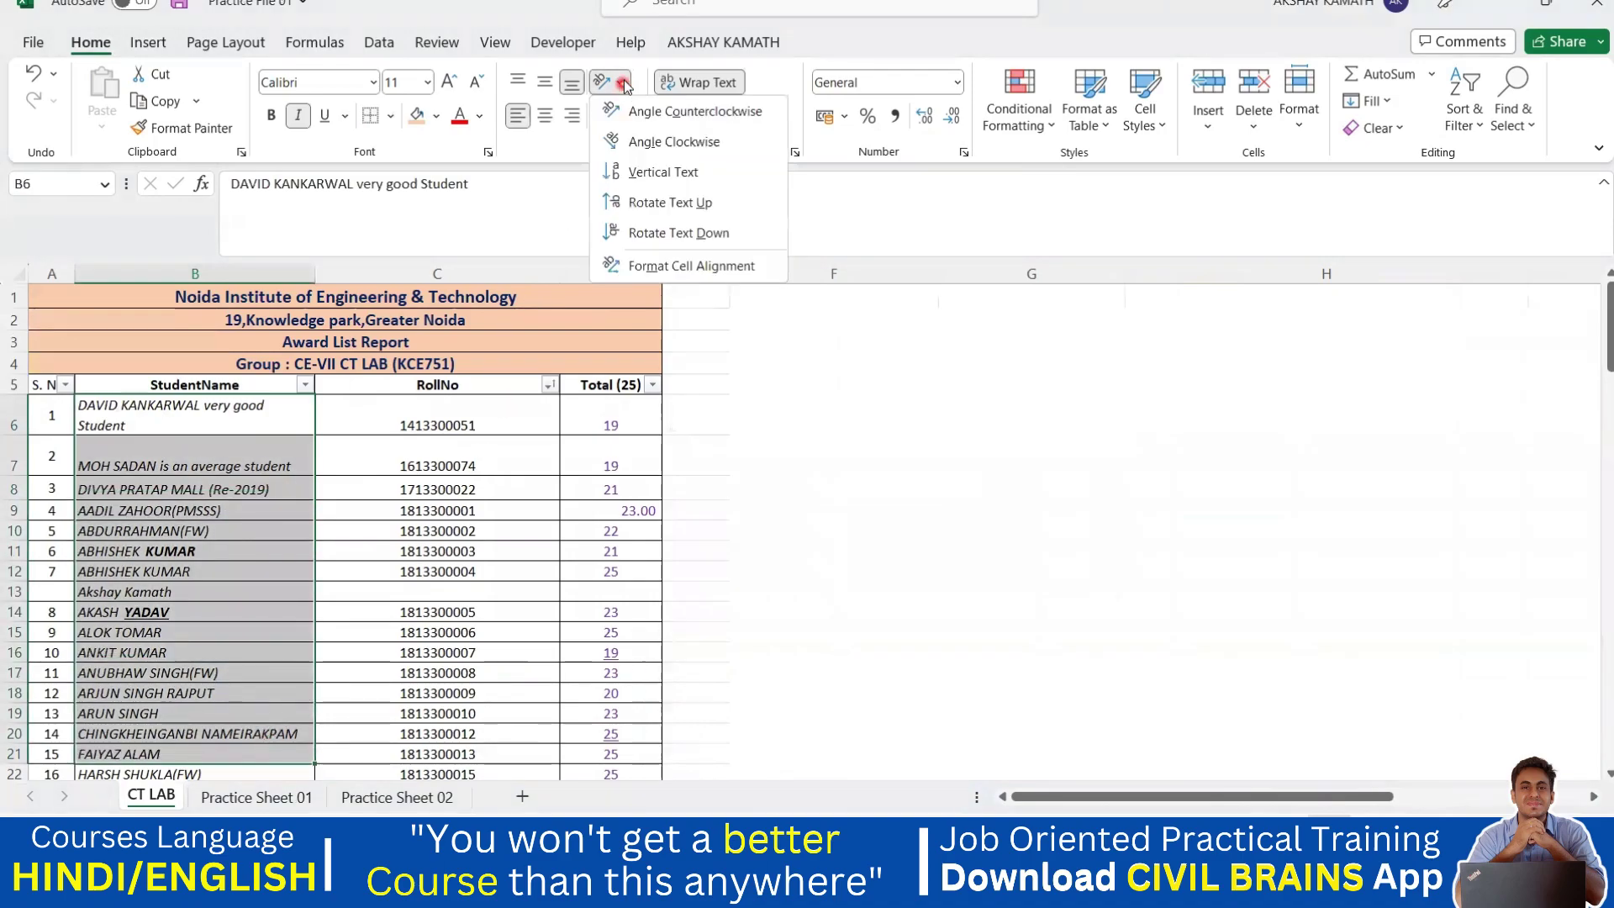
left_click(689, 112)
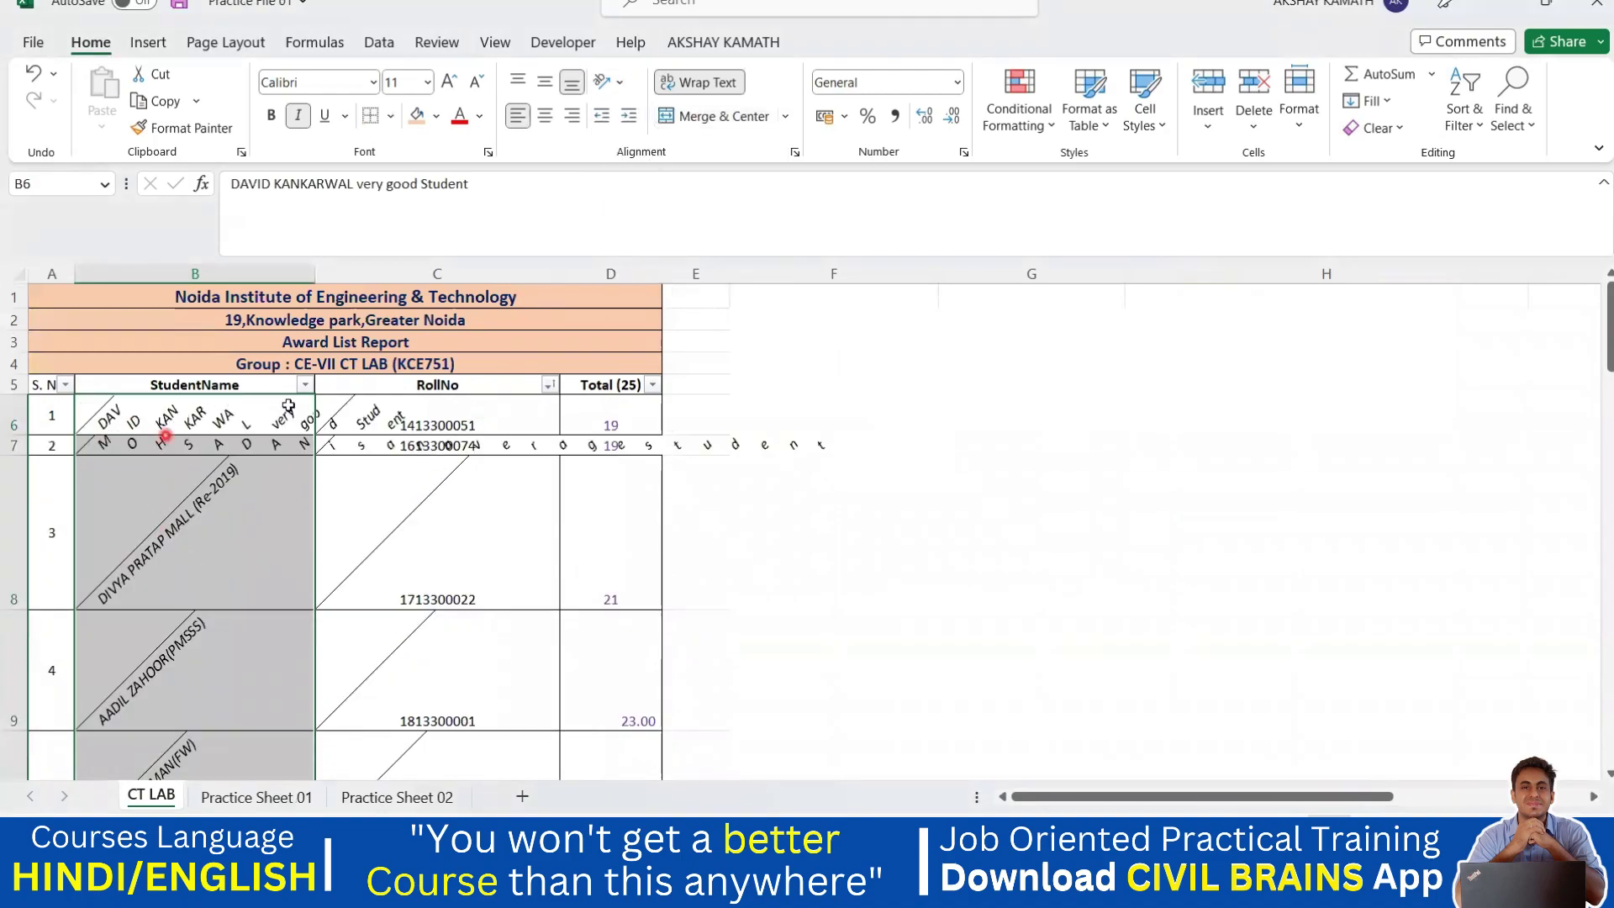
Undo the angled student names and return to the CT LAB award list workbook.
left_click(565, 561)
scroll(407, 571, "down", 4)
scroll(407, 571, "down", 4)
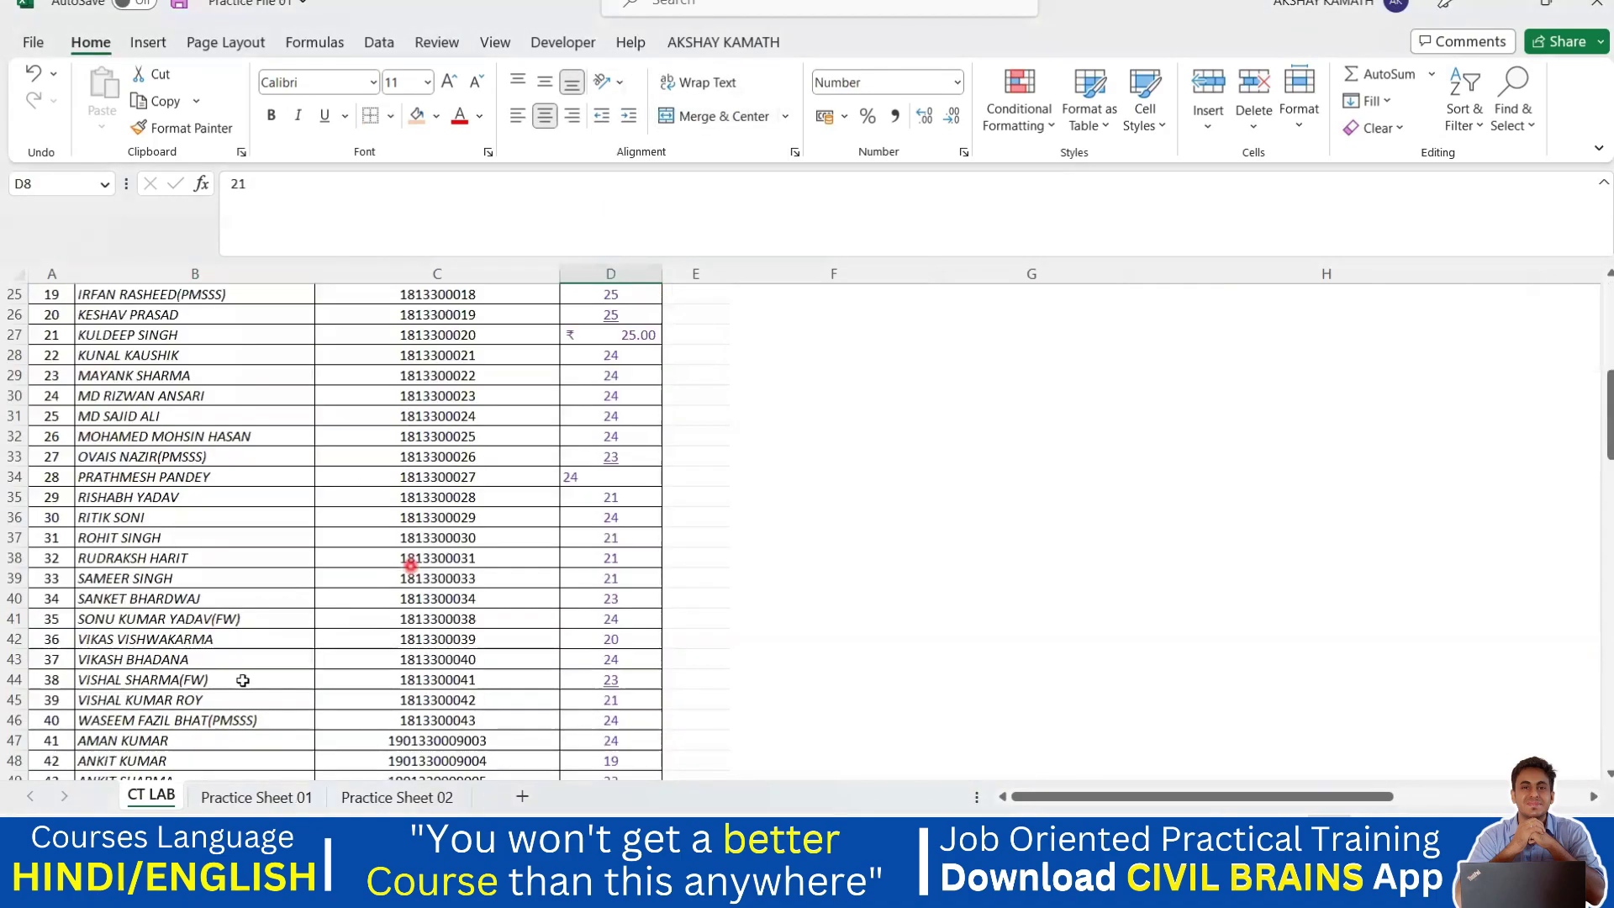
scroll(241, 648, "up", 5)
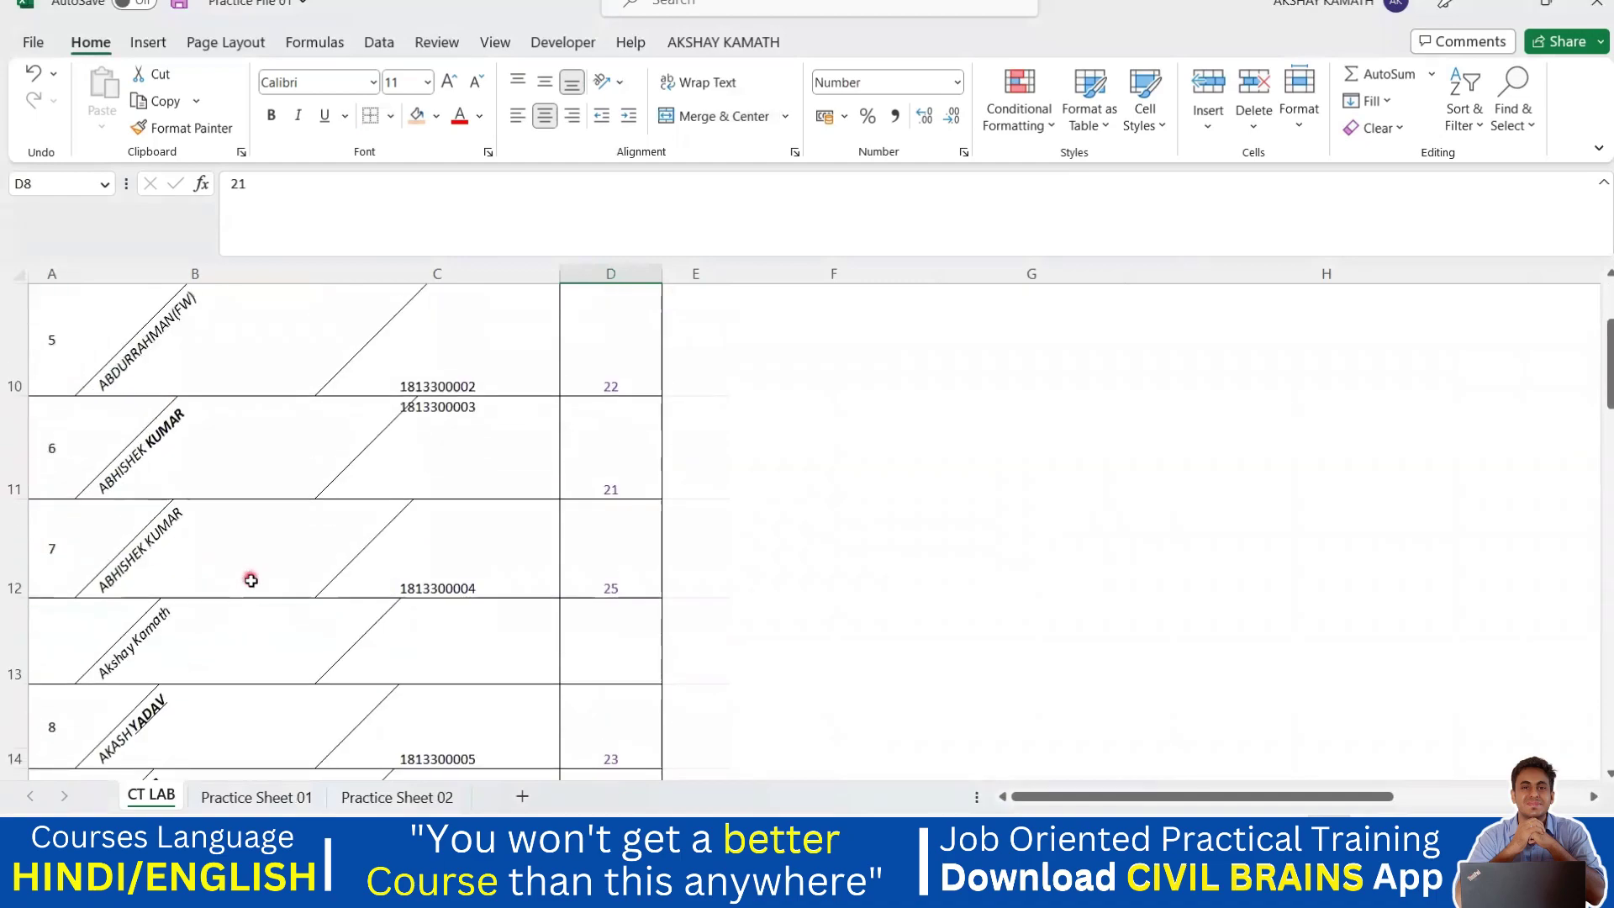
key("ctrl+z")
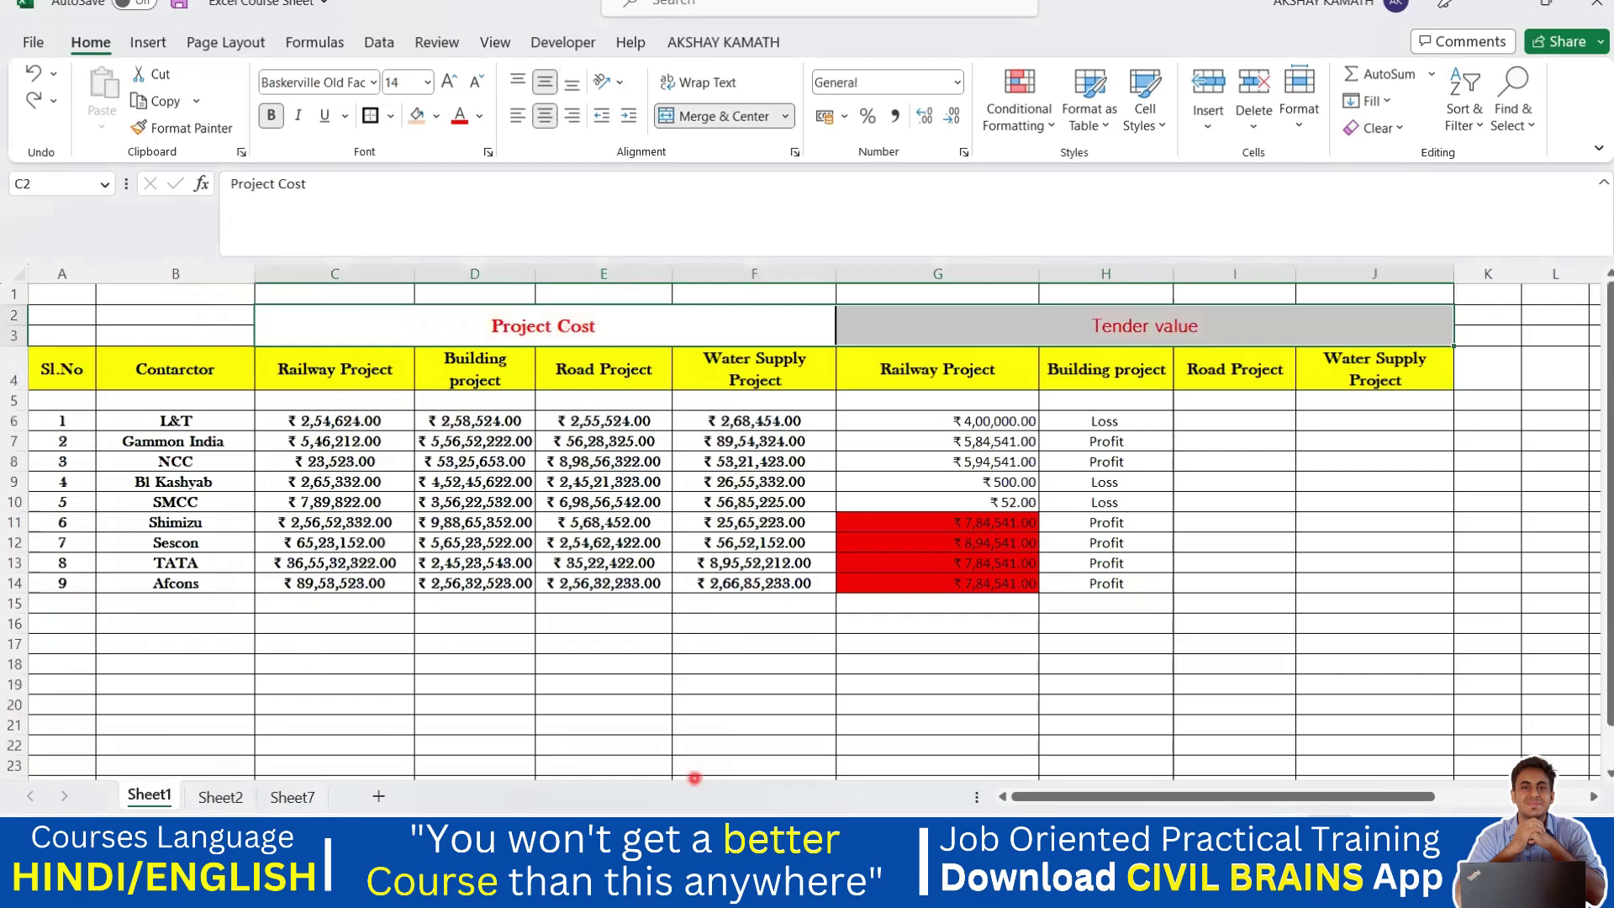
mouse_move(1091, 889)
left_click(740, 760)
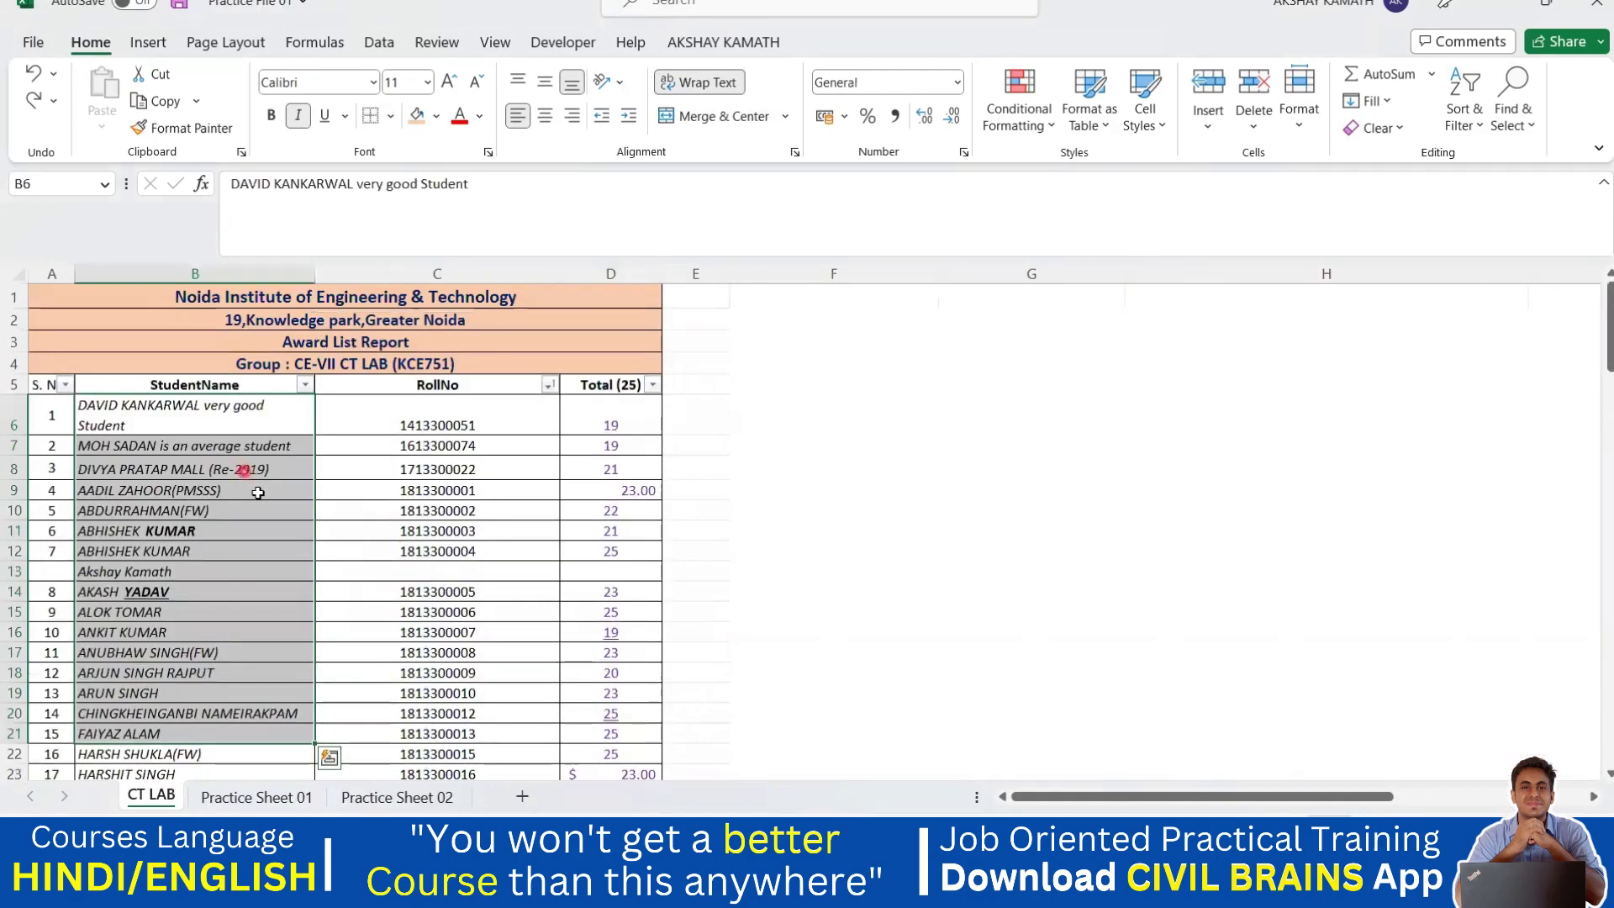
left_click(609, 82)
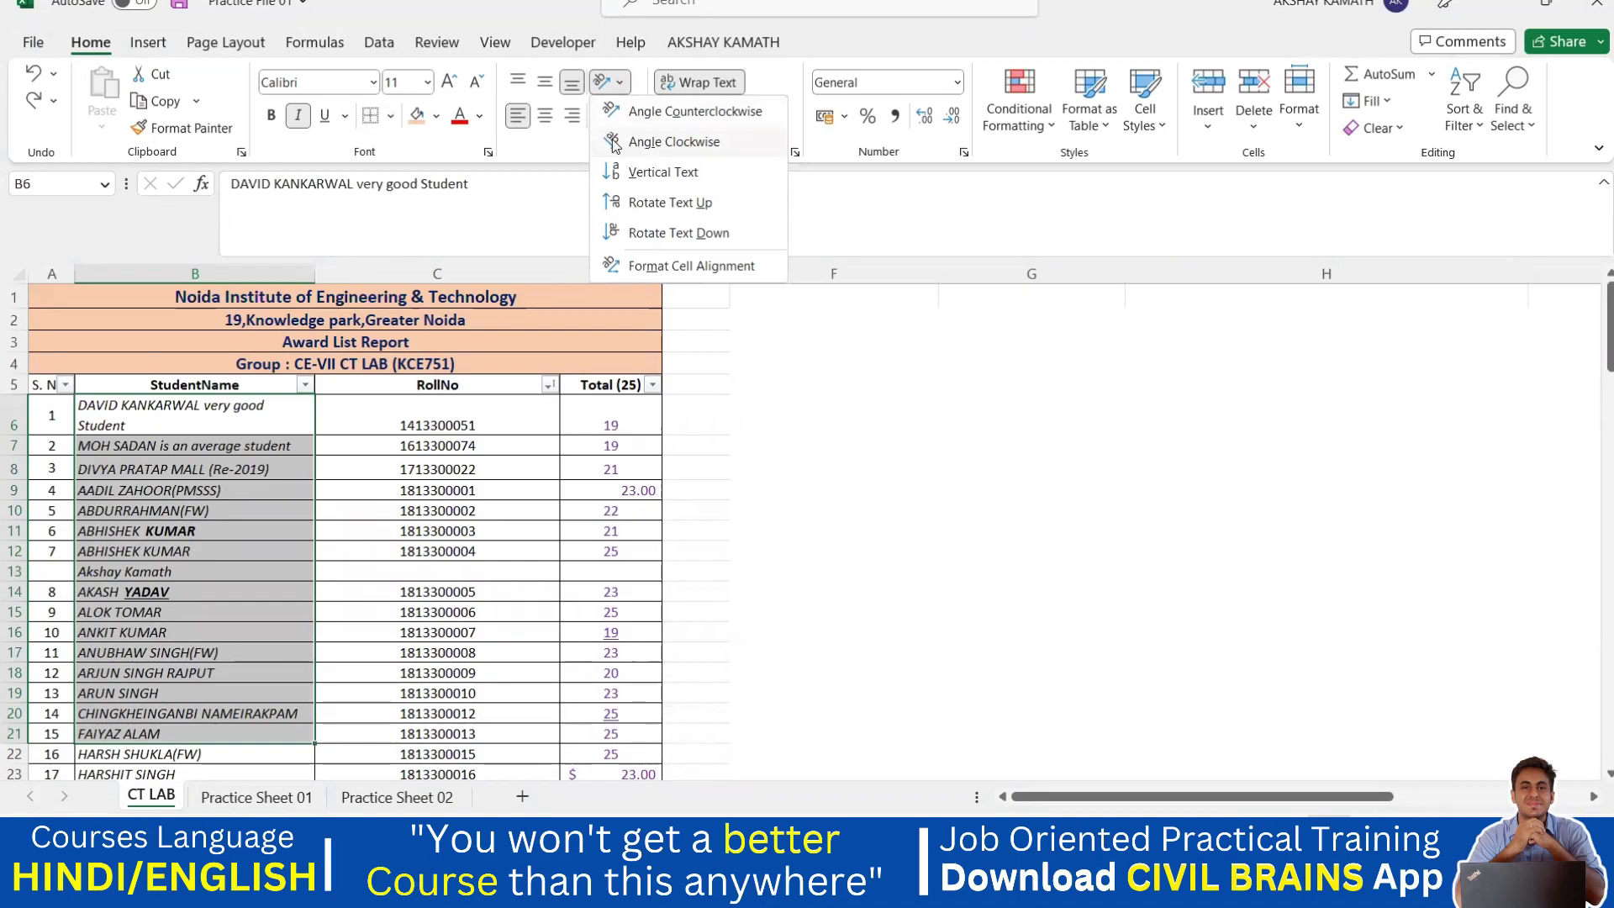
left_click(654, 141)
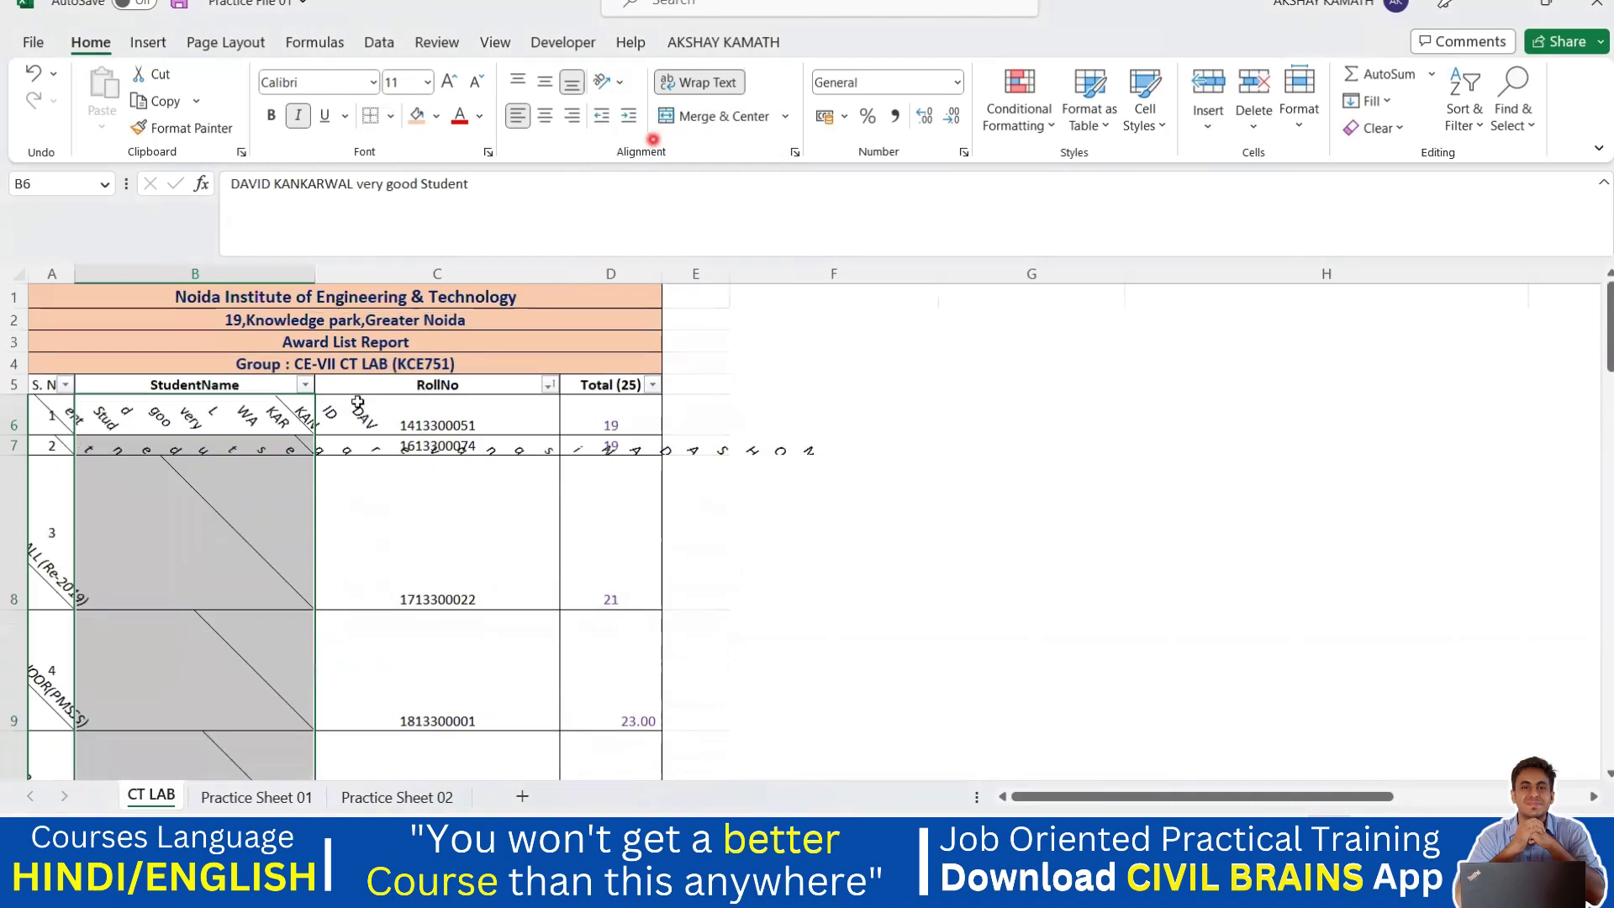
left_click(323, 542)
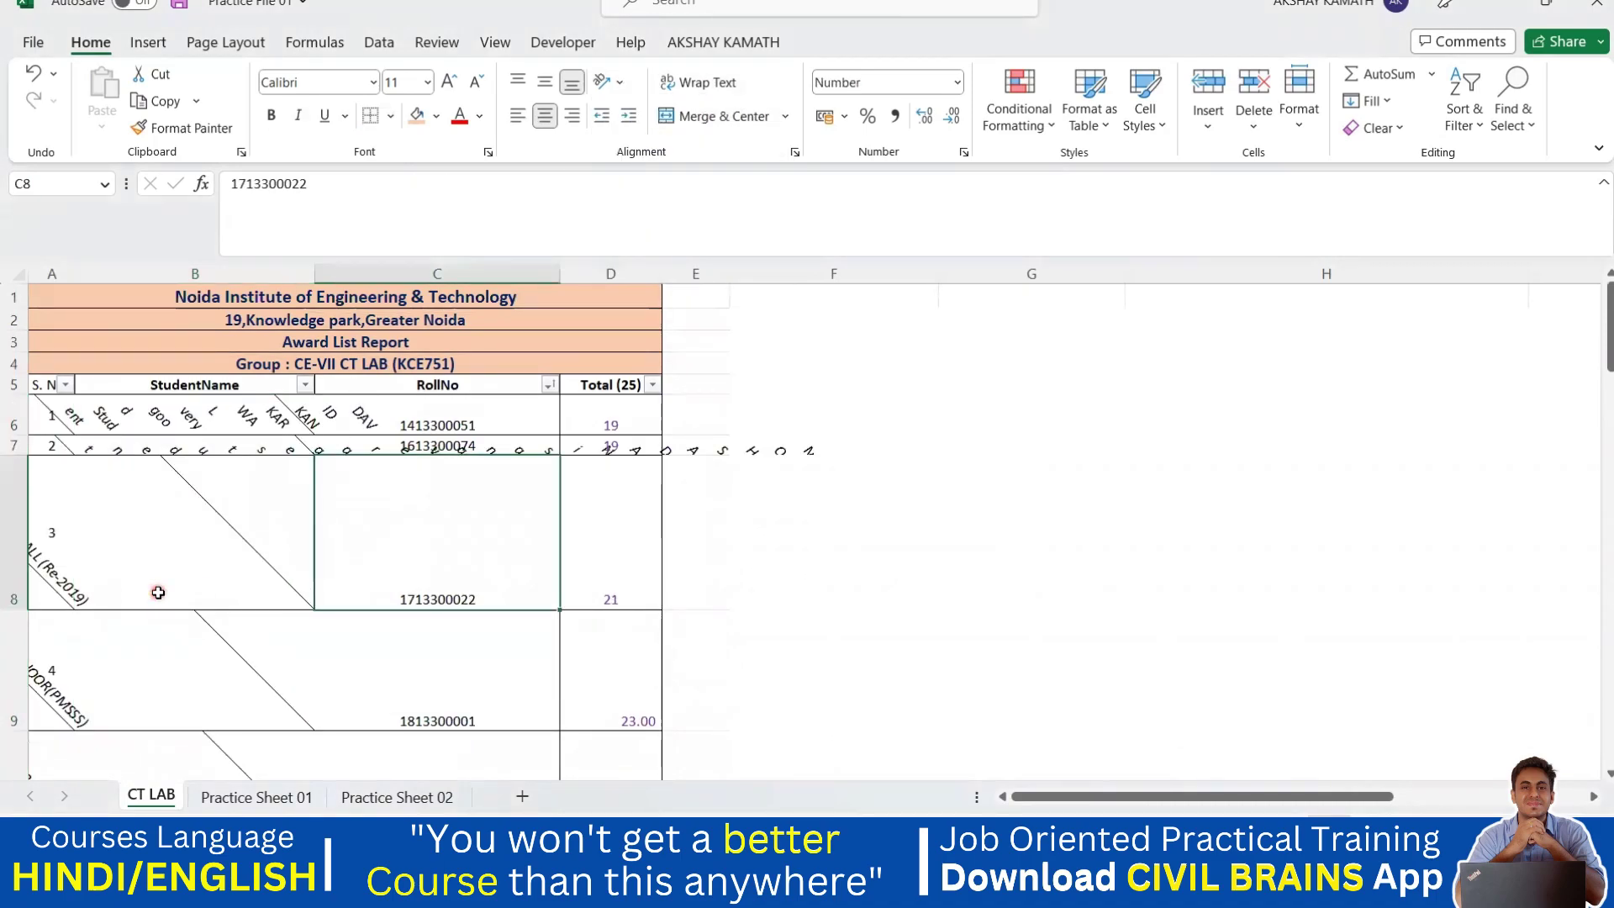
key("ctrl+z")
left_click_drag(441, 420, 461, 551)
left_click(630, 114)
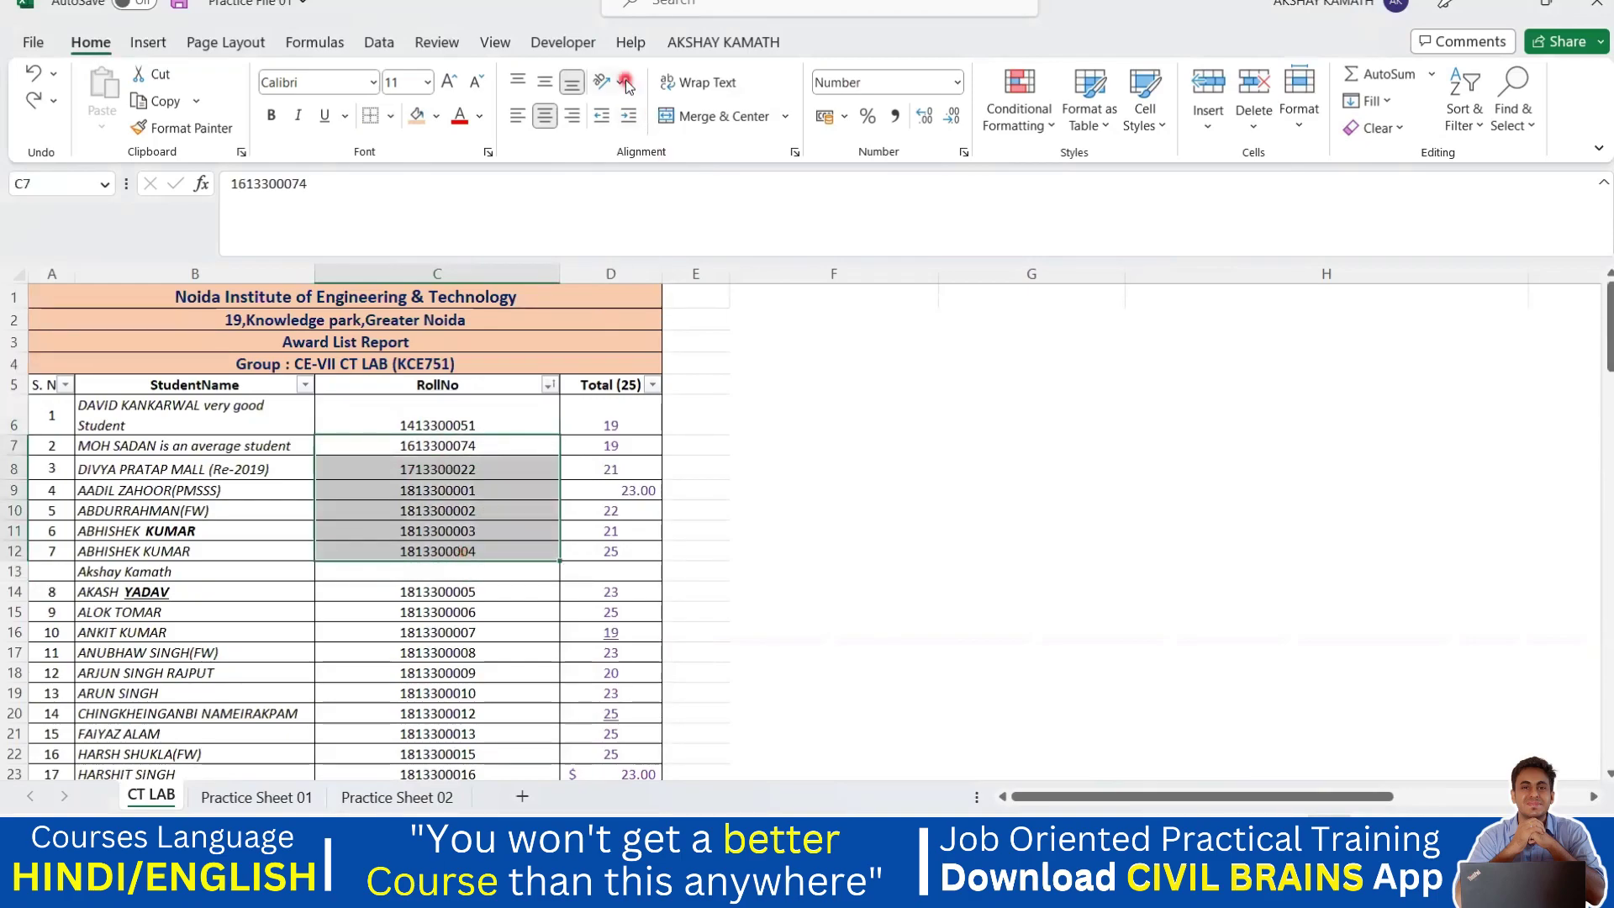
Try Angle Clockwise and Vertical Text on the selected roll numbers, undoing both.
left_click(624, 81)
left_click(681, 141)
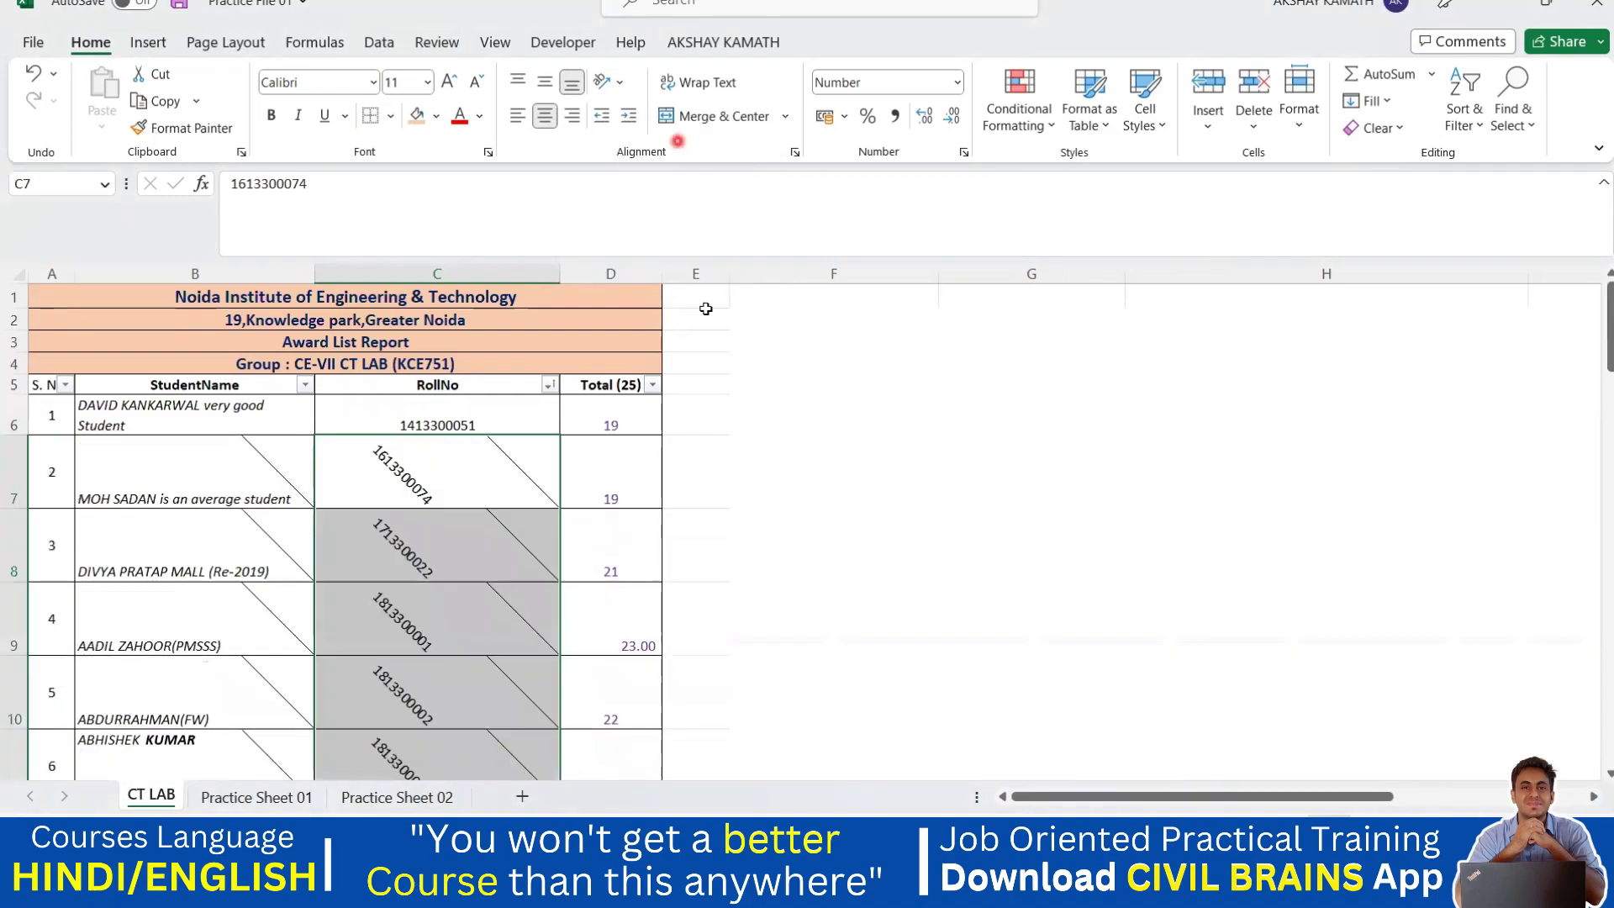
left_click(733, 475)
scroll(432, 504, "down", 1)
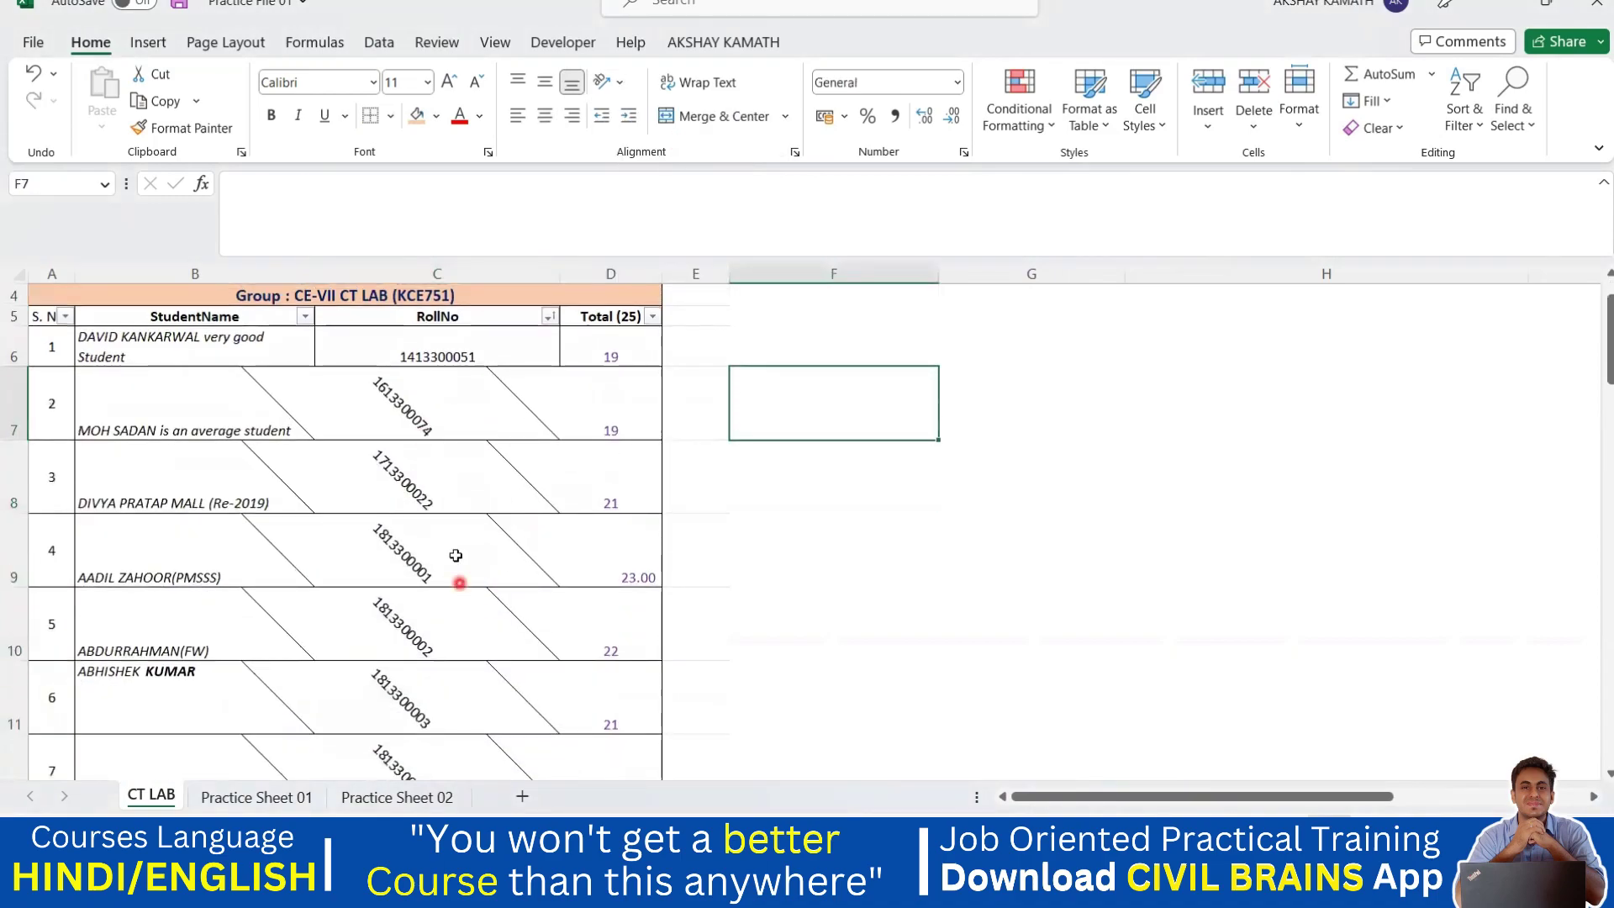
key("ctrl+z")
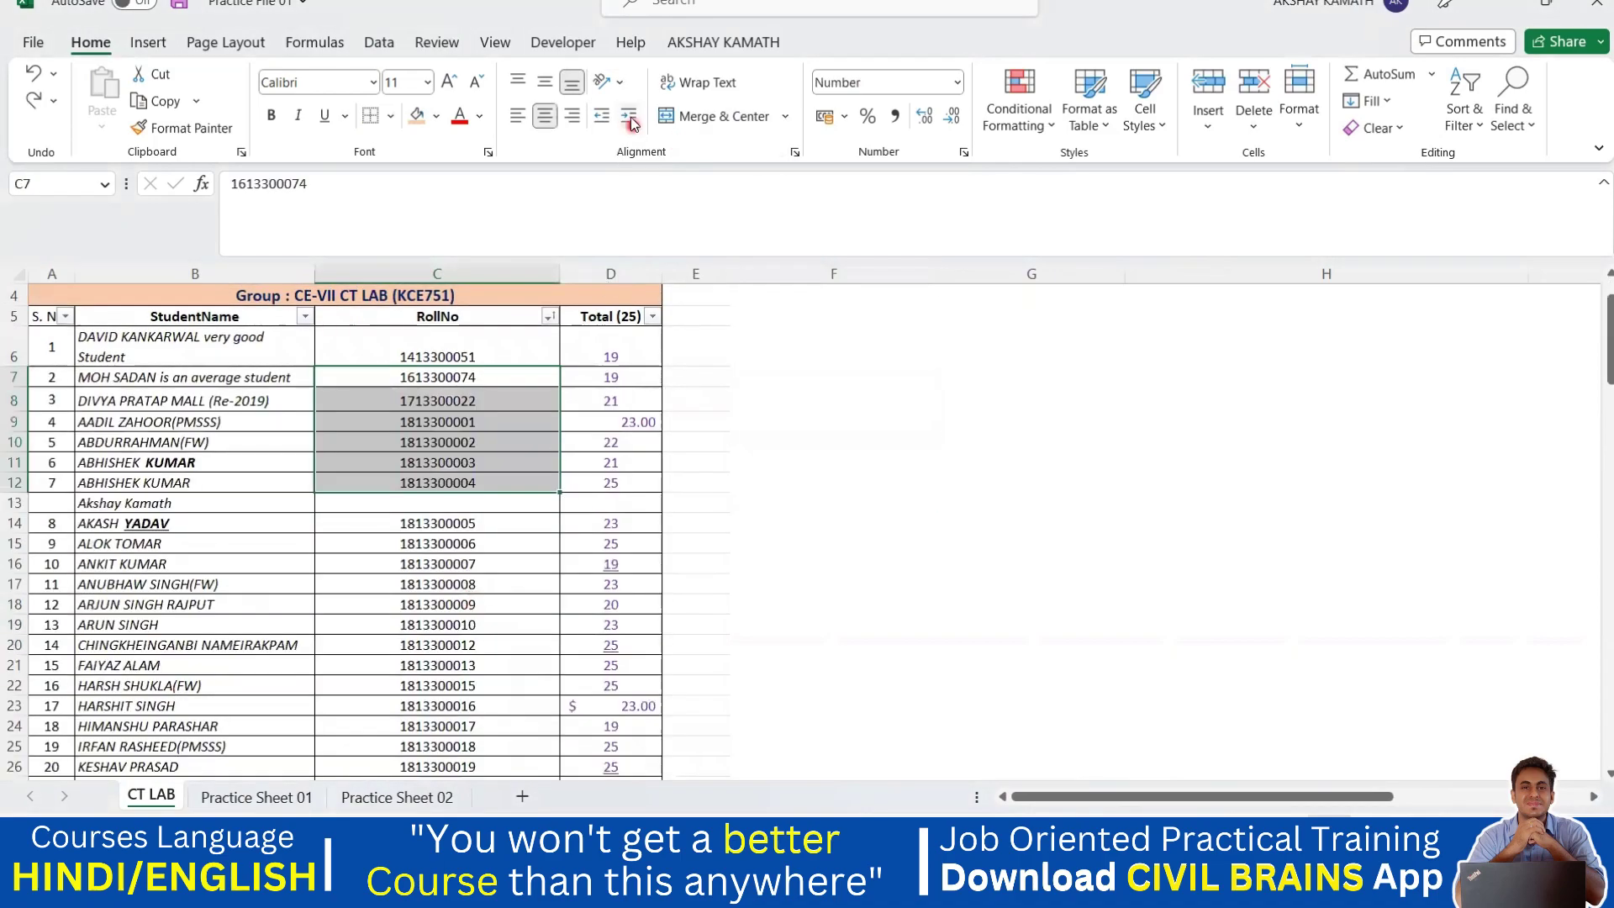
left_click(619, 82)
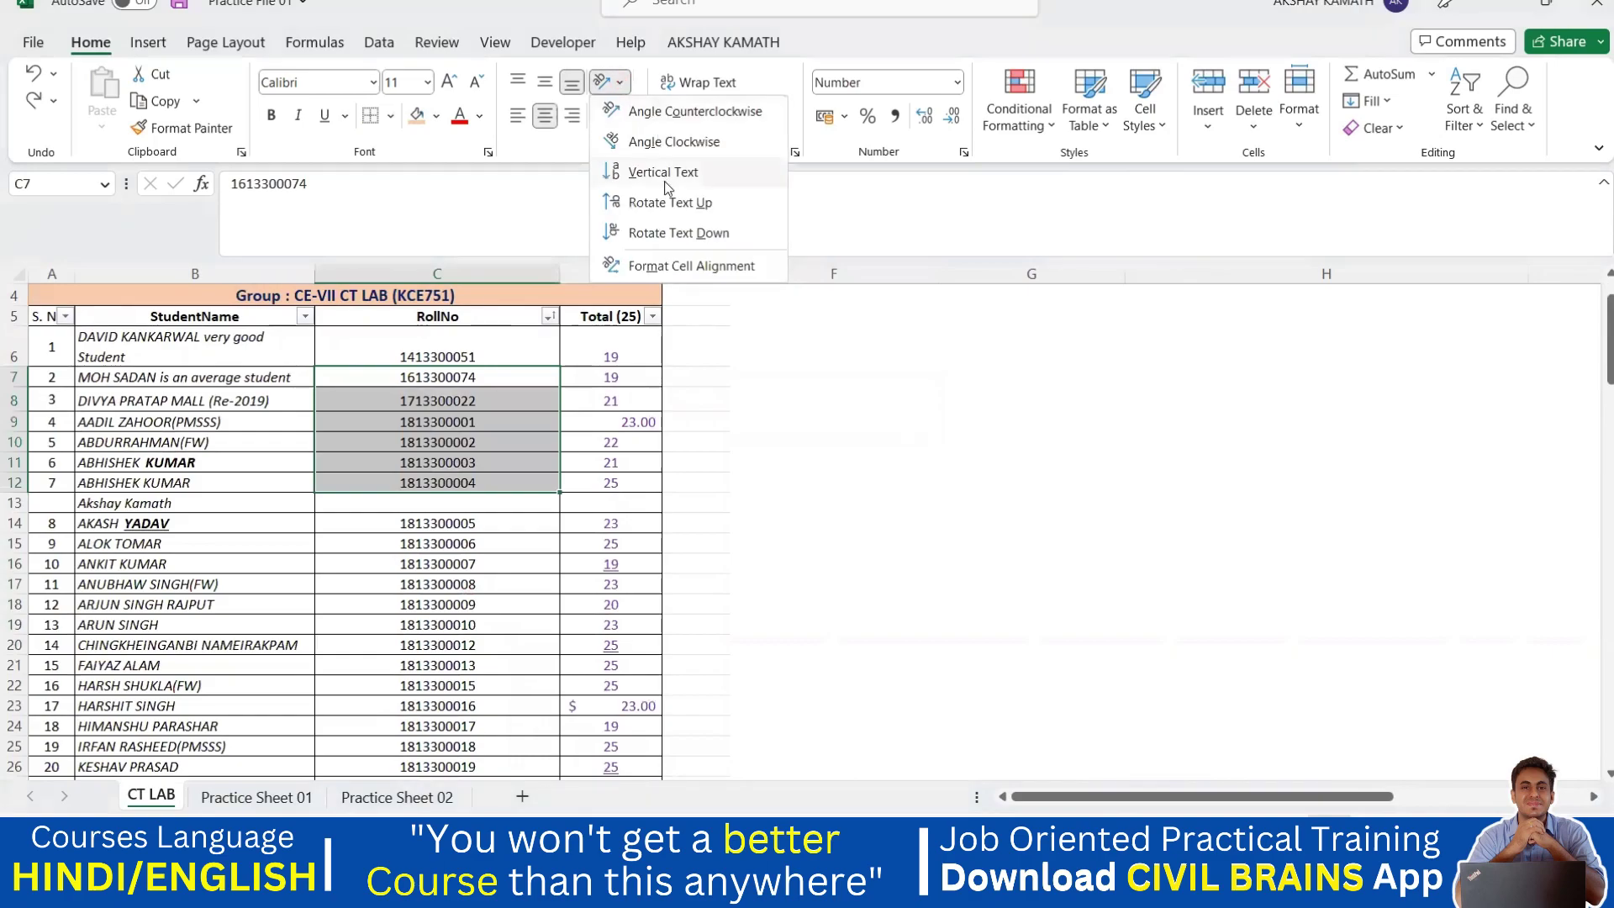
left_click(673, 175)
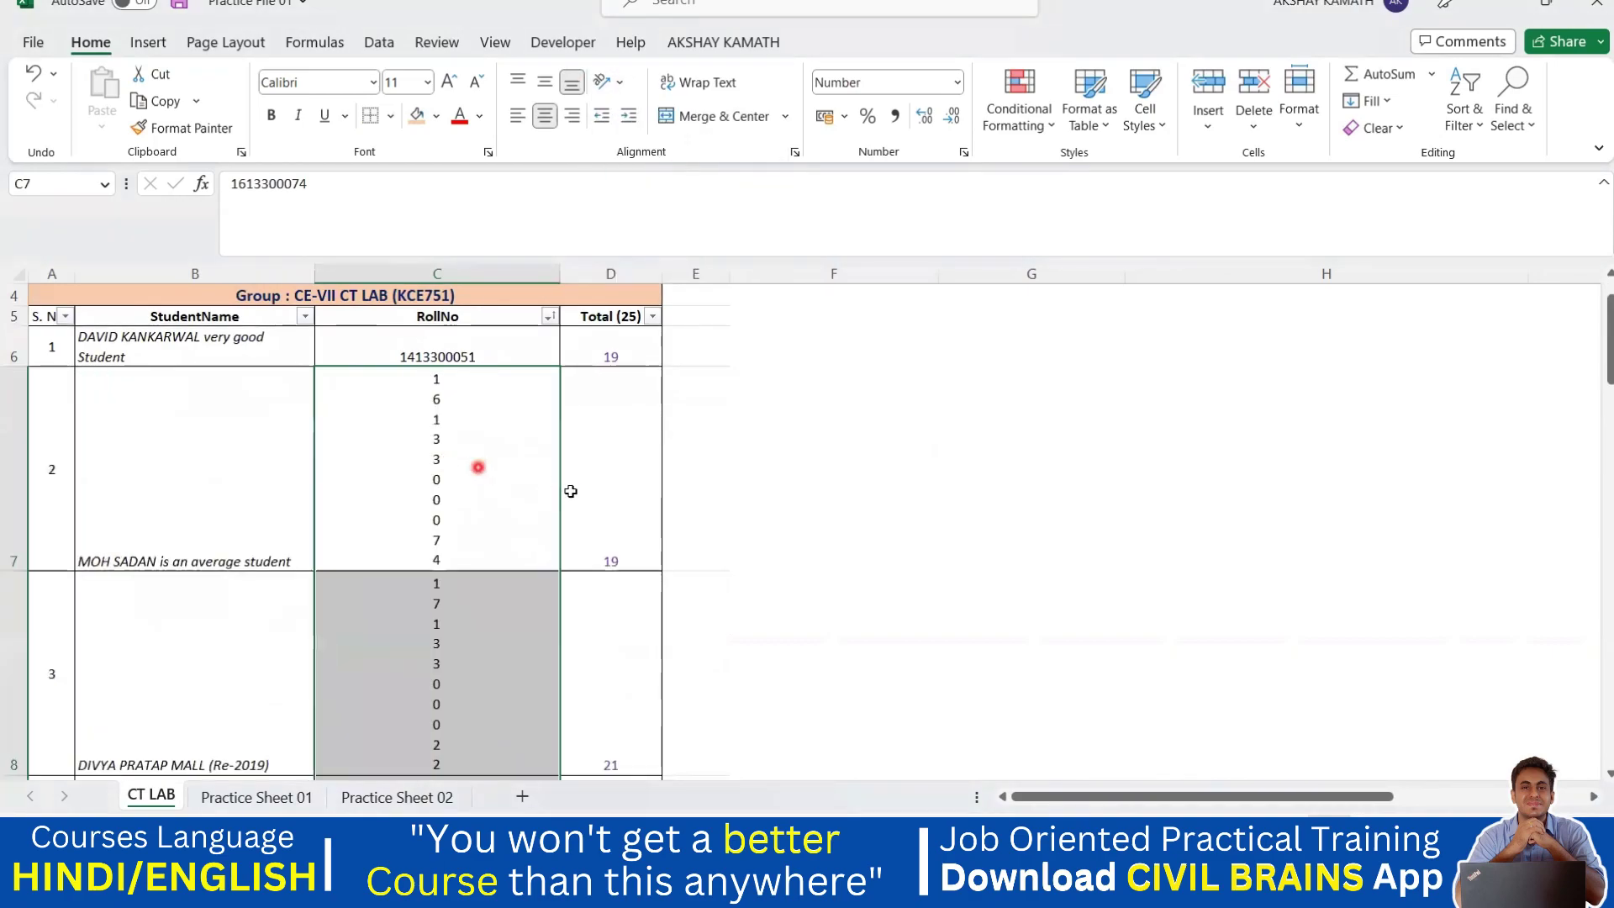
key("ctrl+z")
left_click(493, 421)
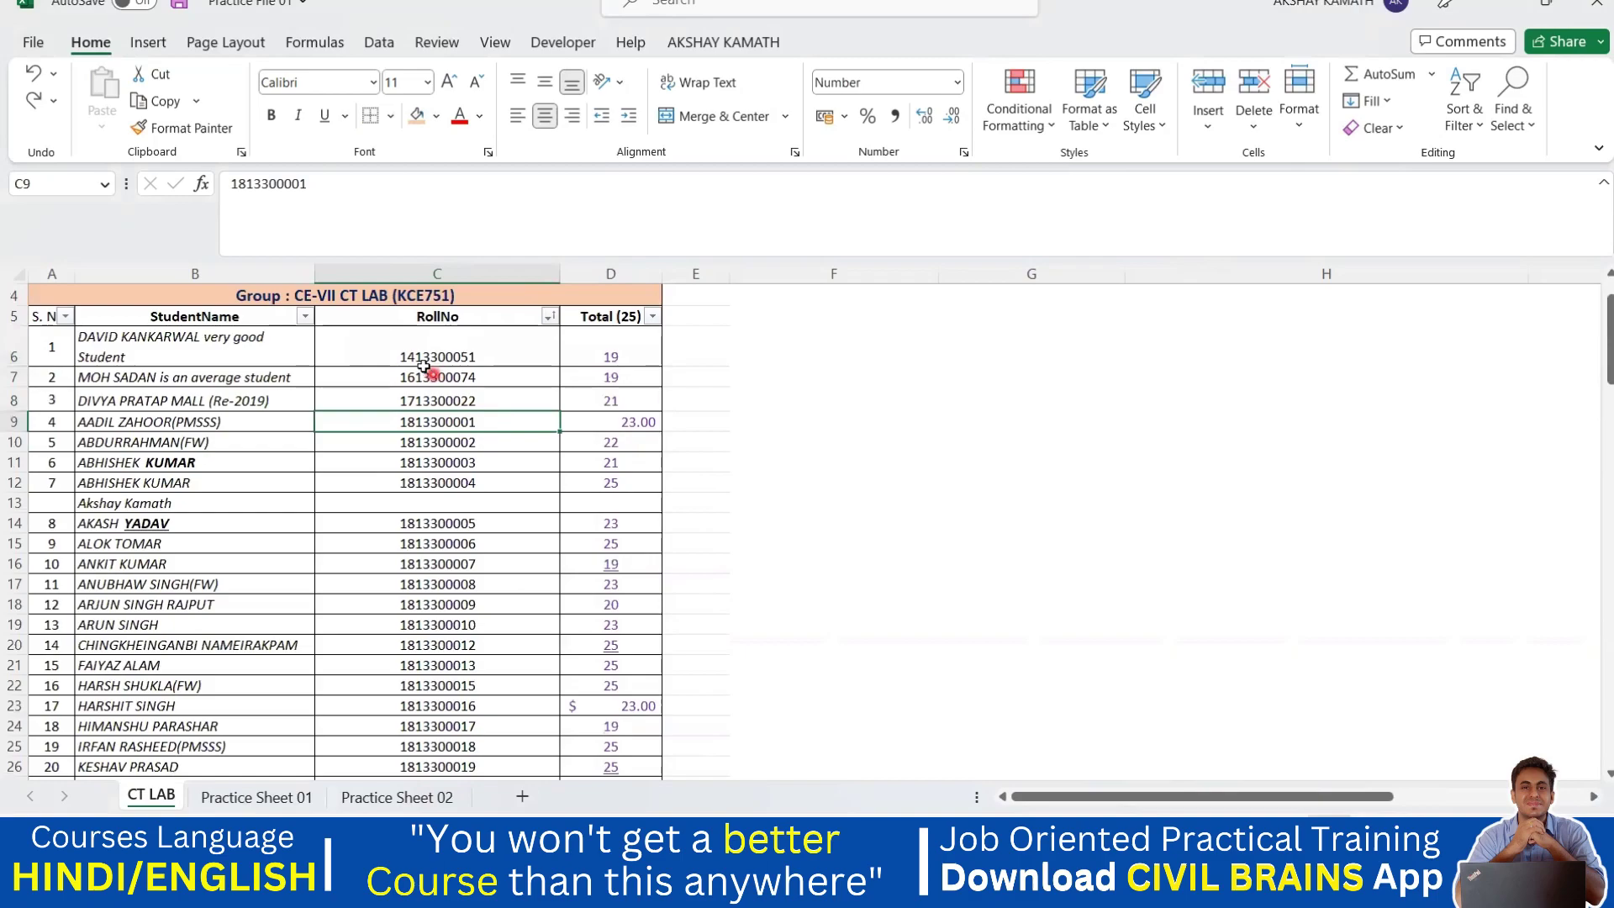
left_click(501, 357)
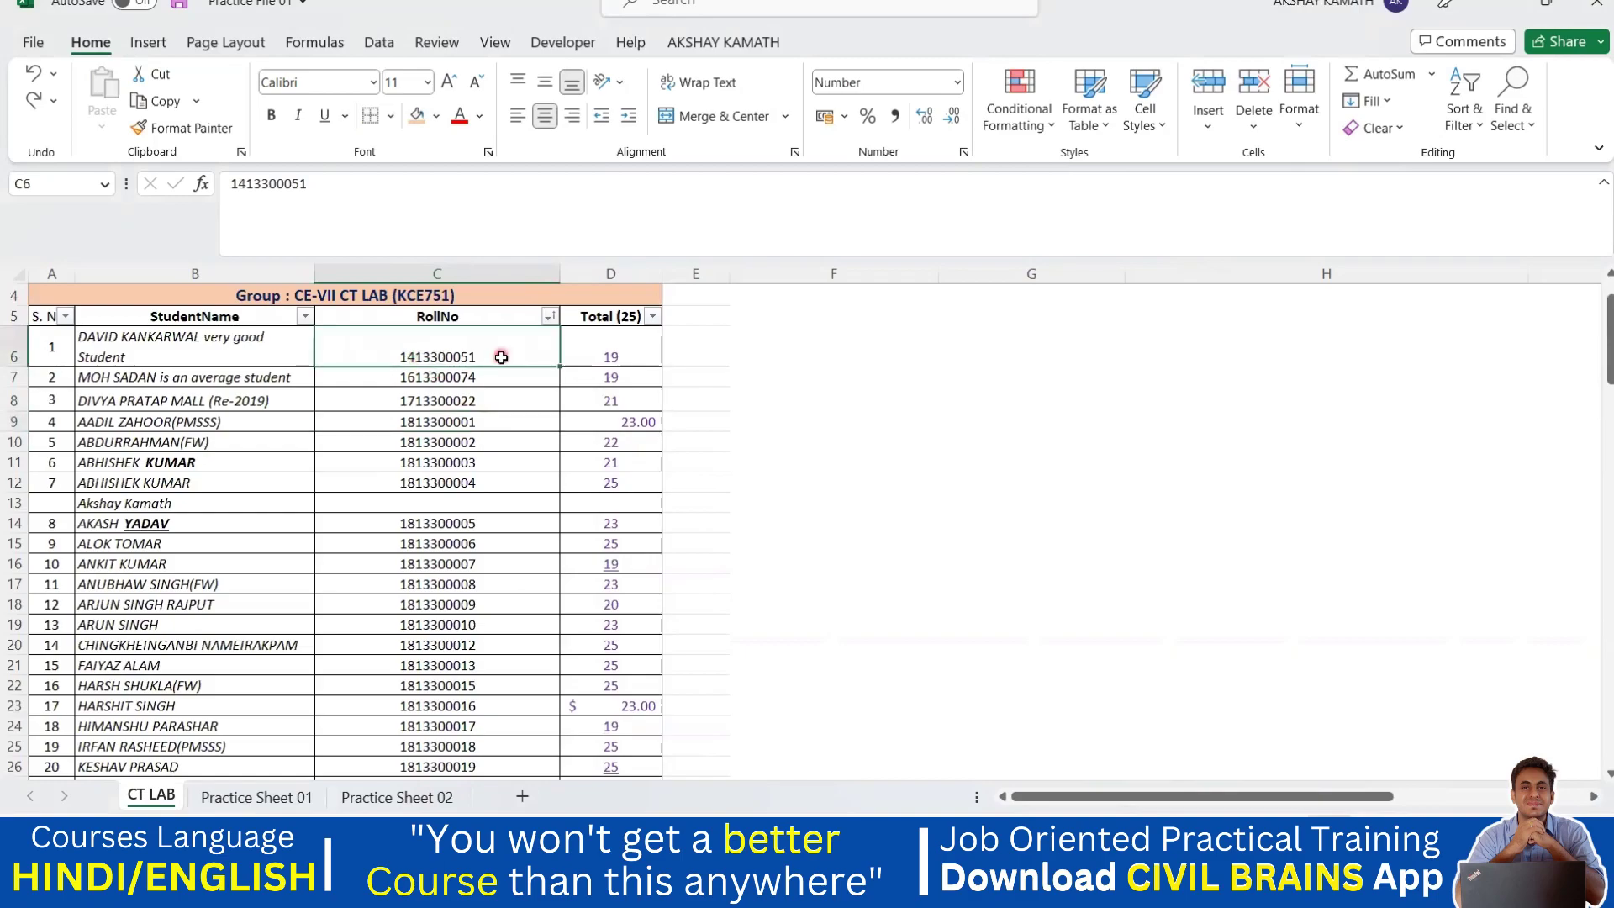
left_click(606, 81)
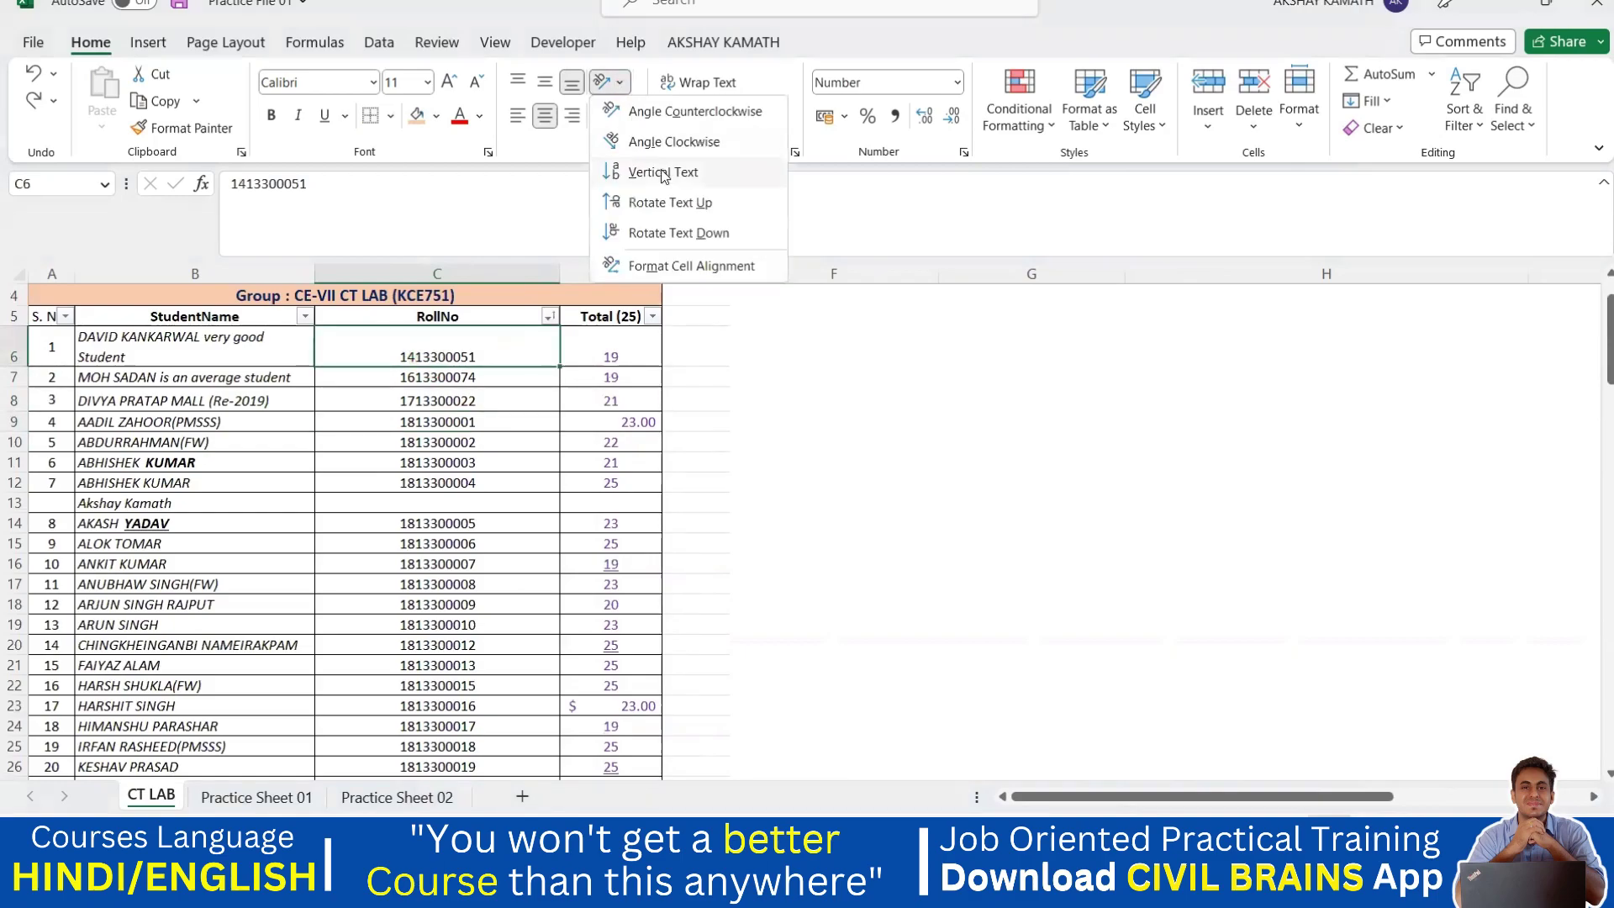
left_click(662, 173)
left_click(684, 409)
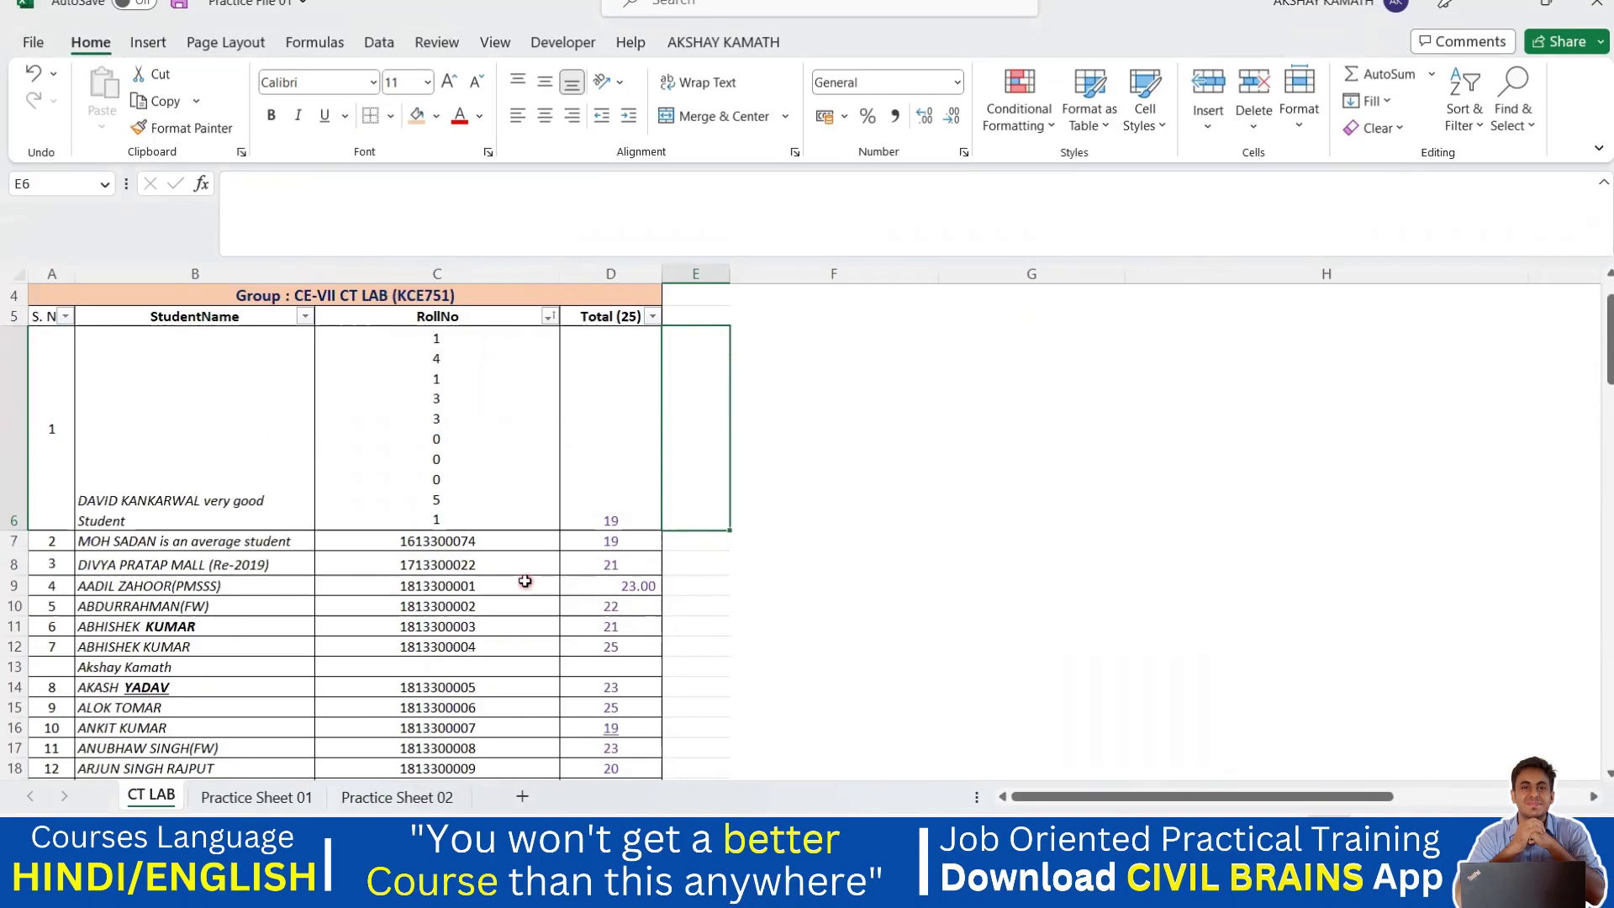
Apply Vertical Text to the second roll number in C7, matching C6.
left_click(525, 581)
scroll(457, 458, "down", 2)
scroll(450, 450, "up", 2)
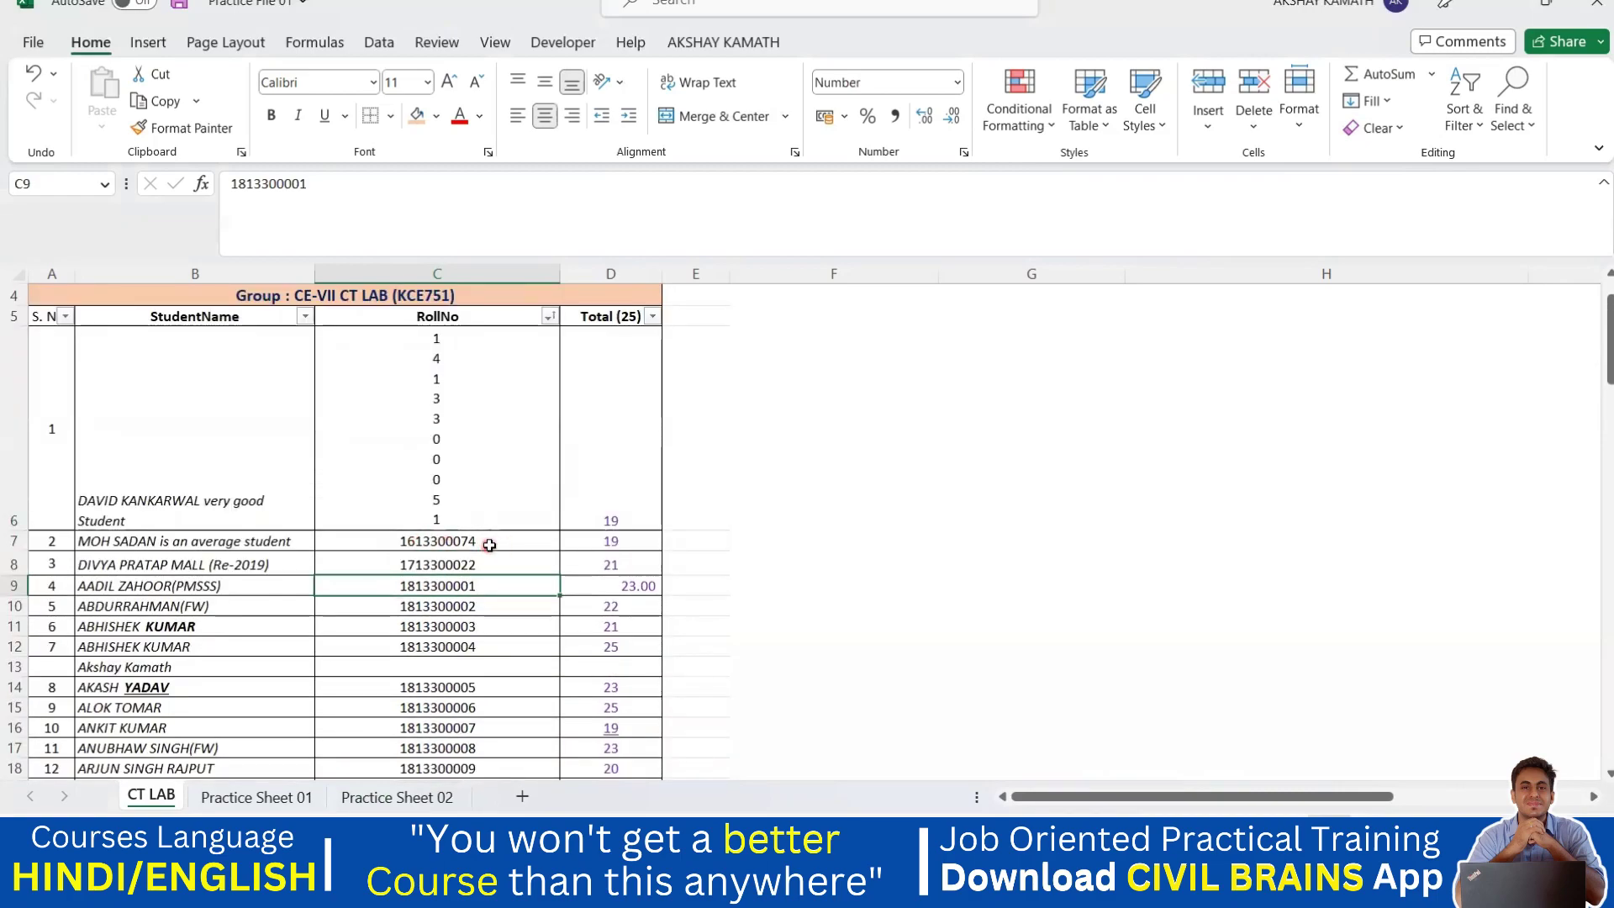
left_click(430, 545)
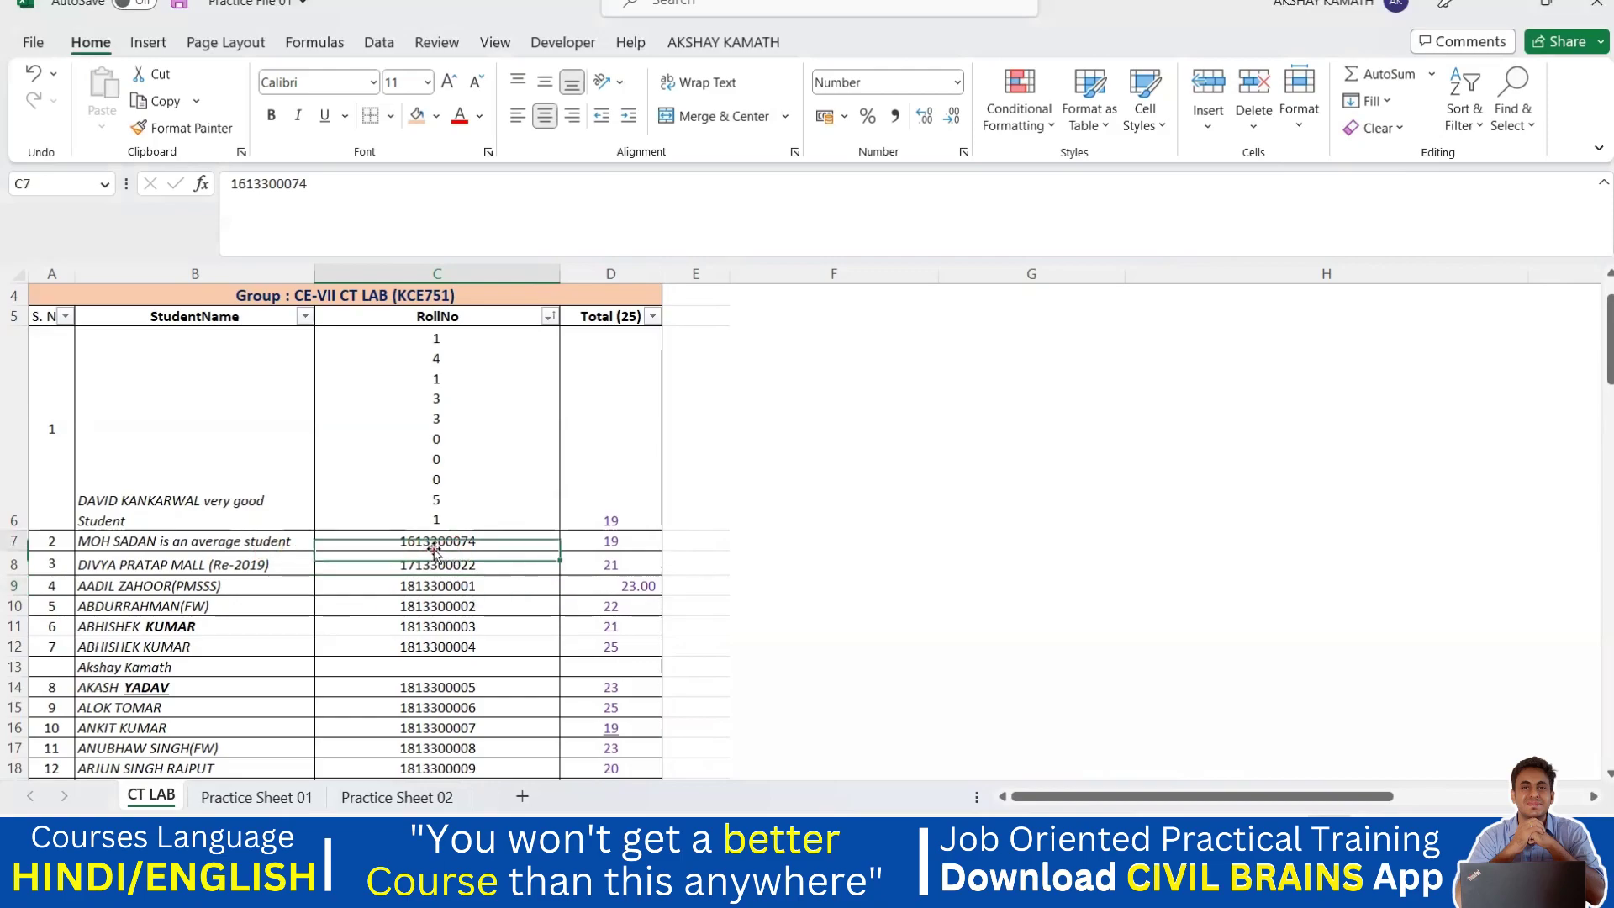
left_click(620, 82)
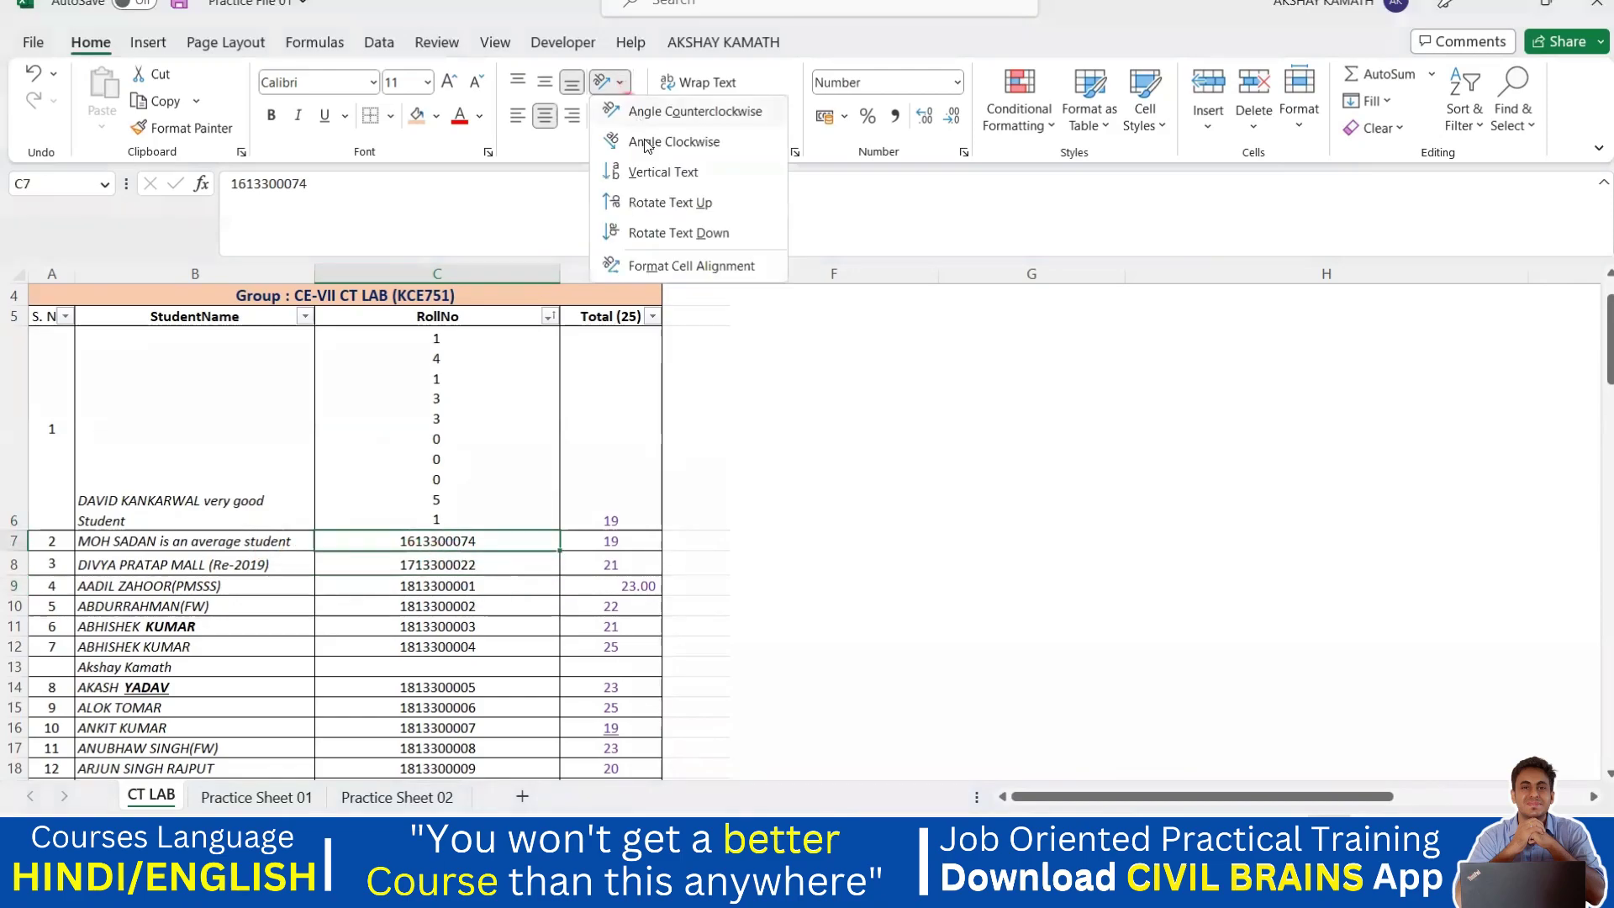
left_click(655, 179)
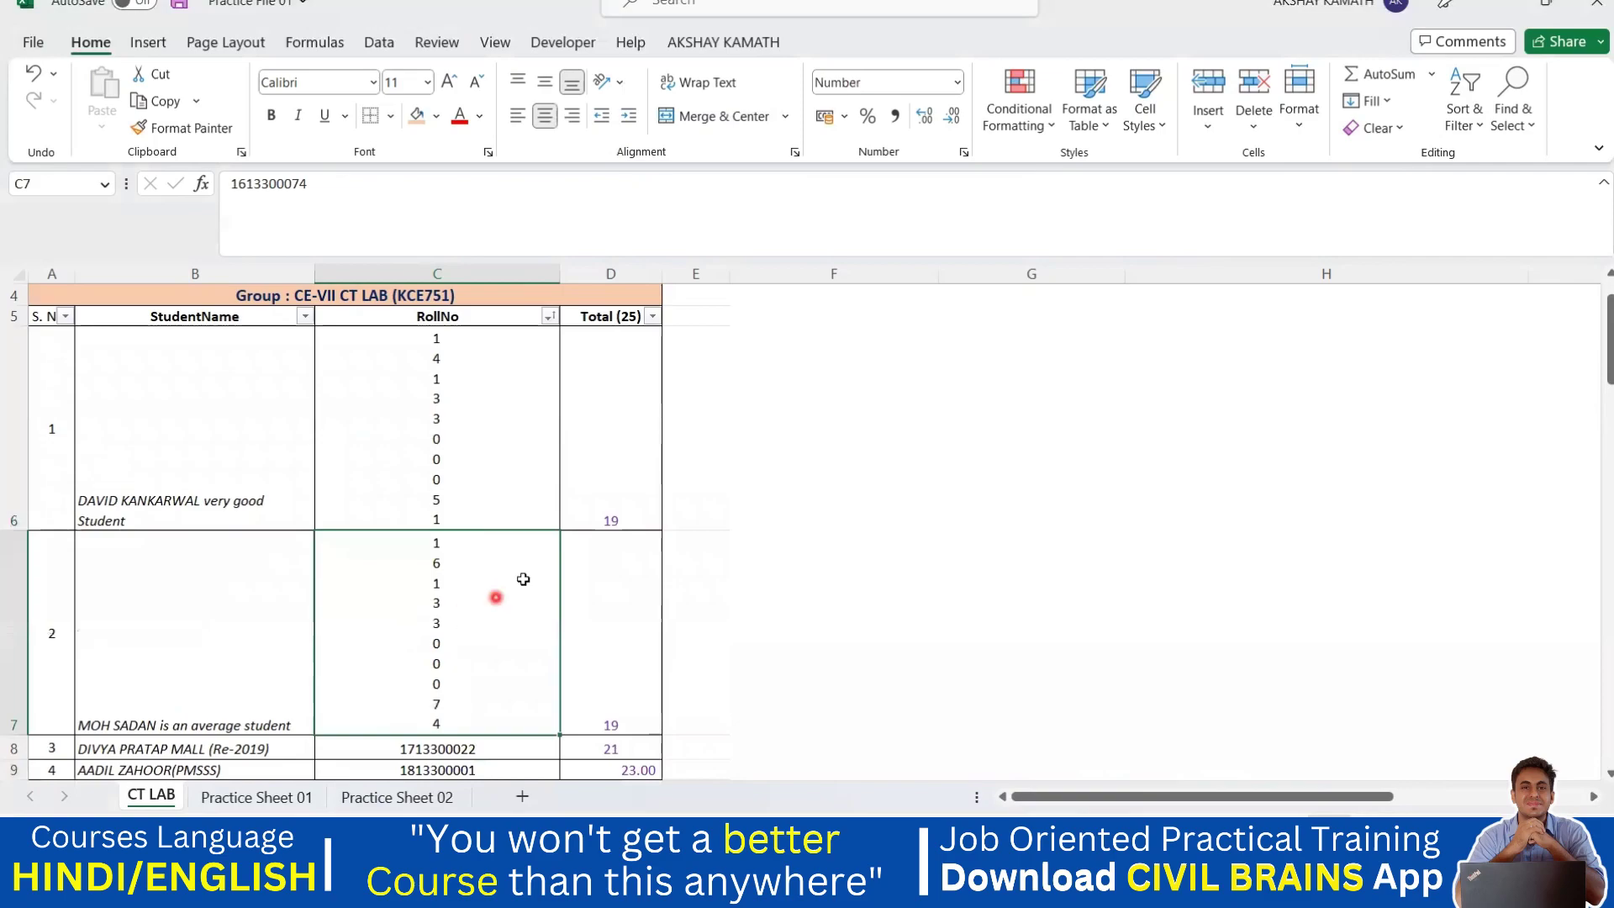
scroll(522, 576, "down", 1)
scroll(522, 579, "up", 2)
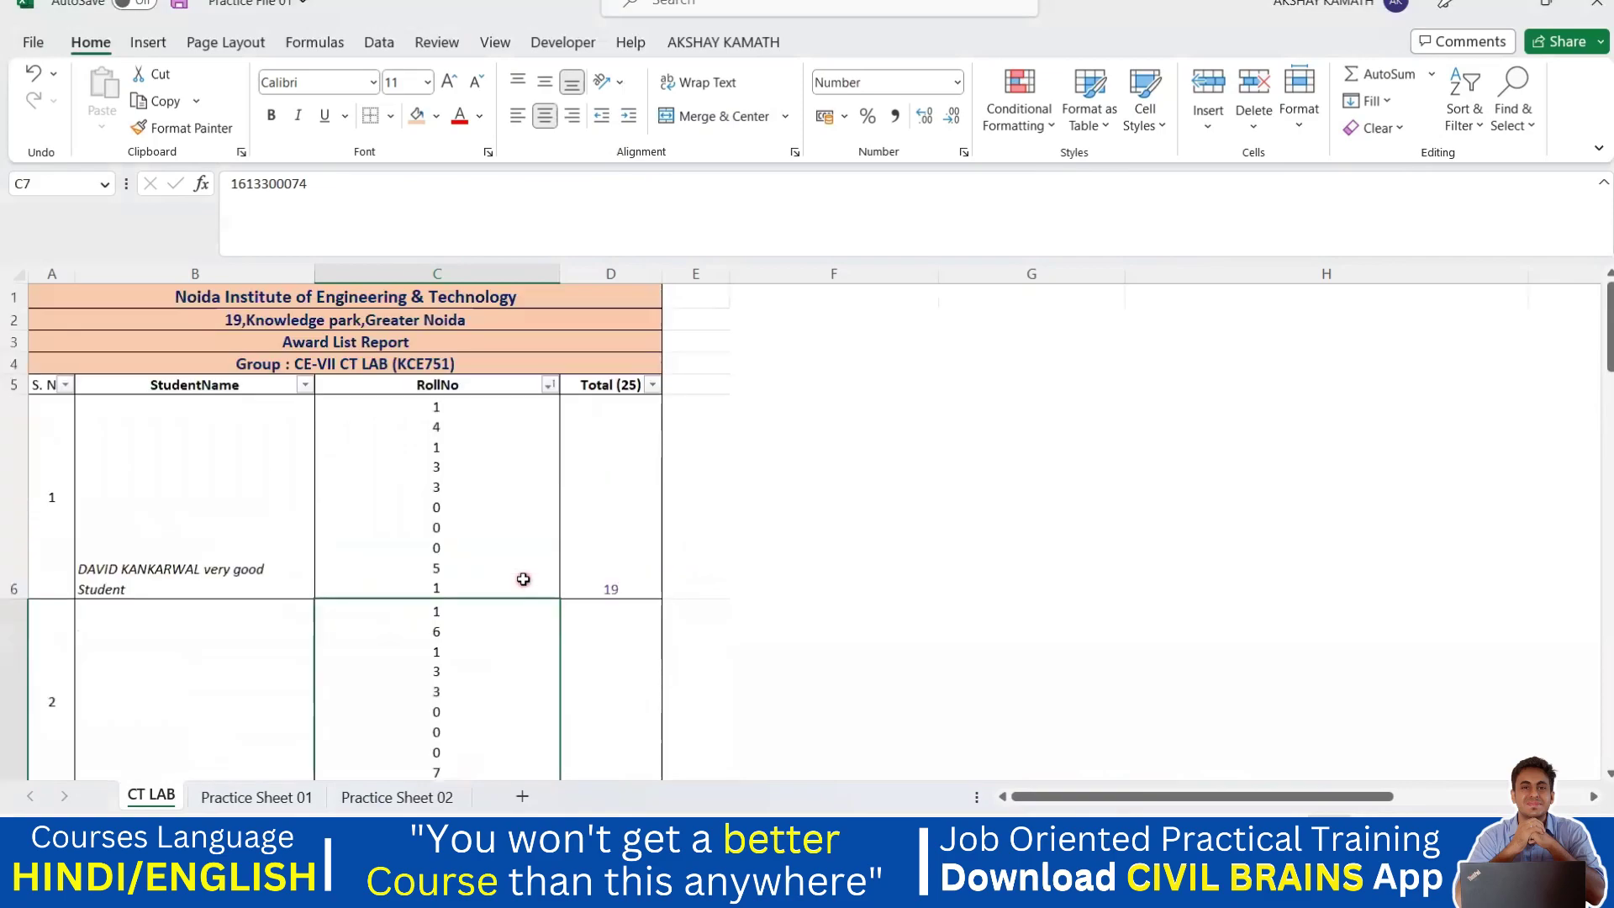
left_click(622, 83)
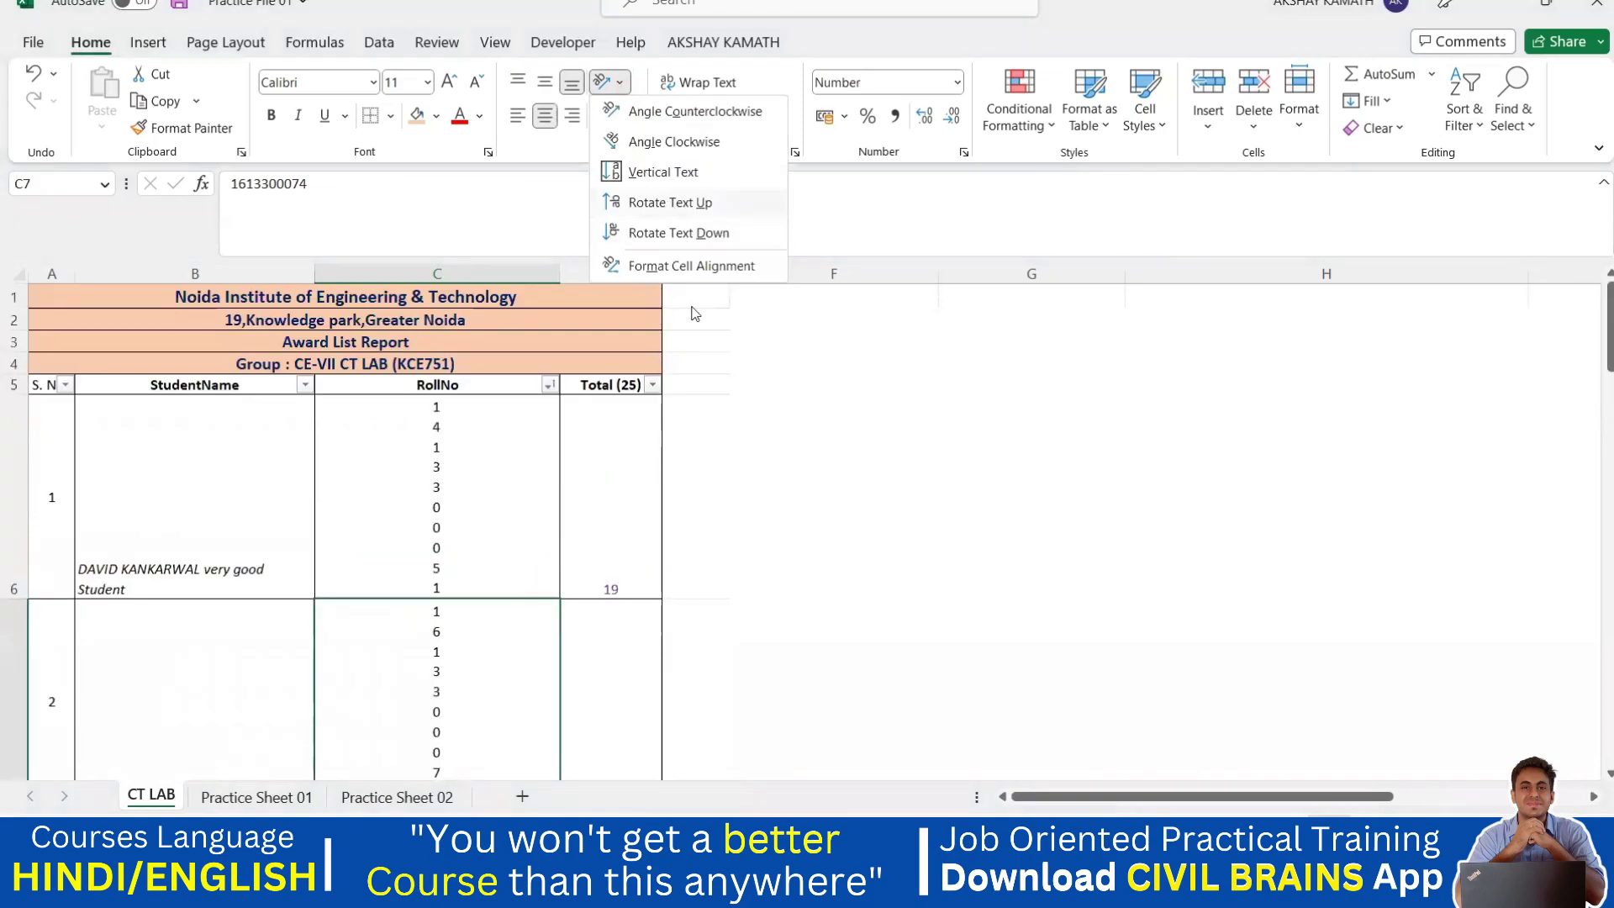
scroll(739, 421, "down", 3)
left_click(767, 436)
scroll(342, 458, "up", 3)
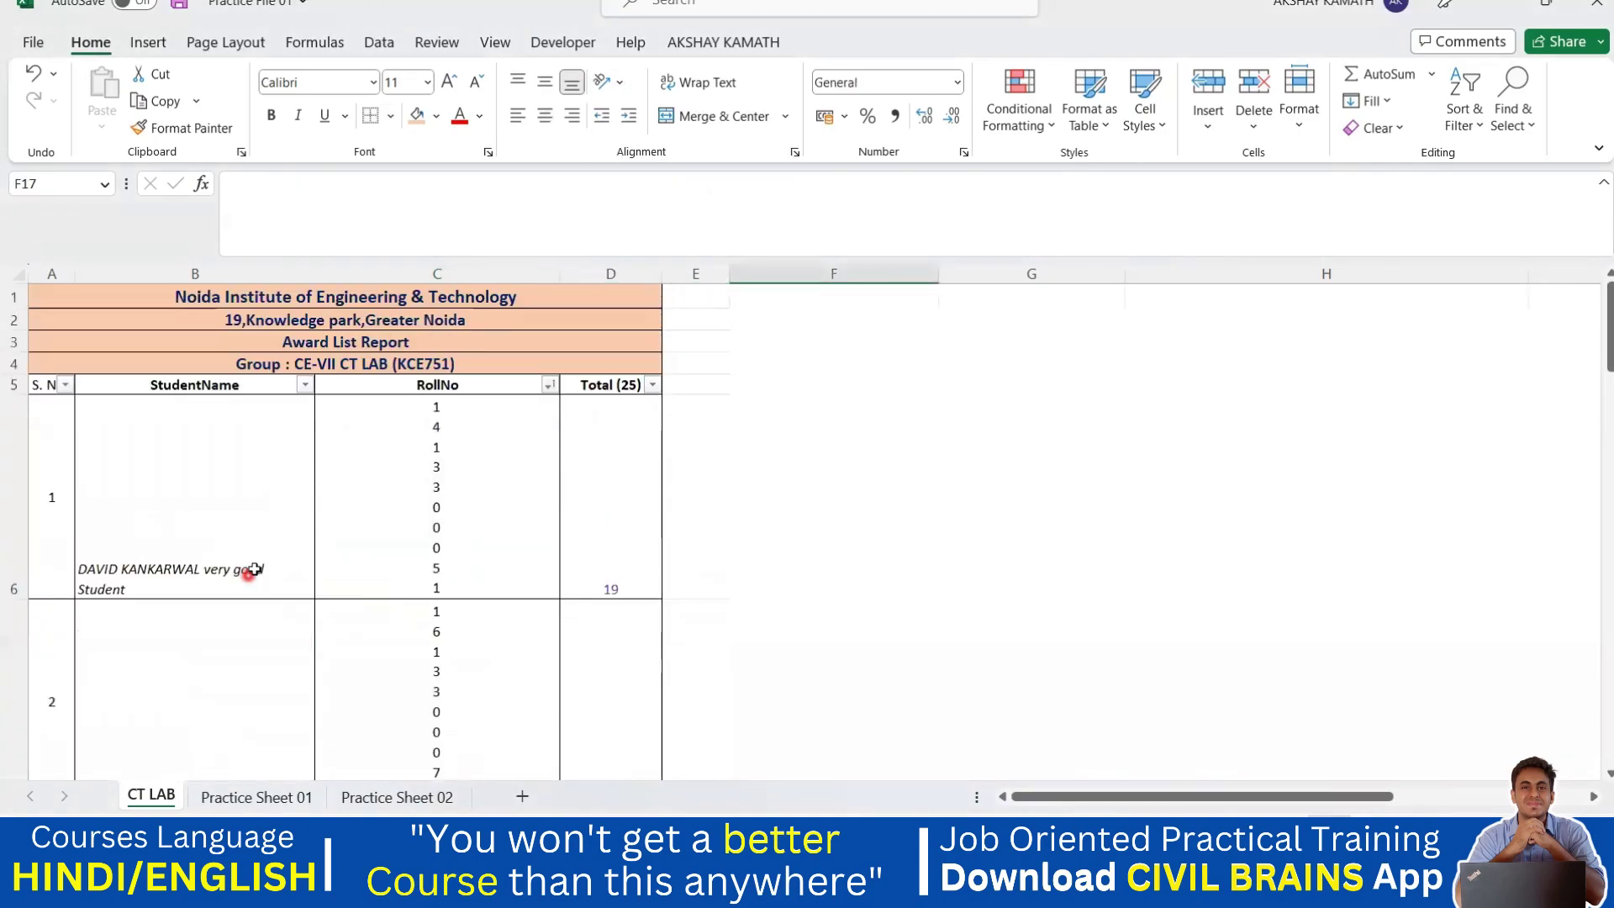
Apply Rotate Text Up to student 17's name in B23.
scroll(259, 551, "down", 4)
left_click(172, 497)
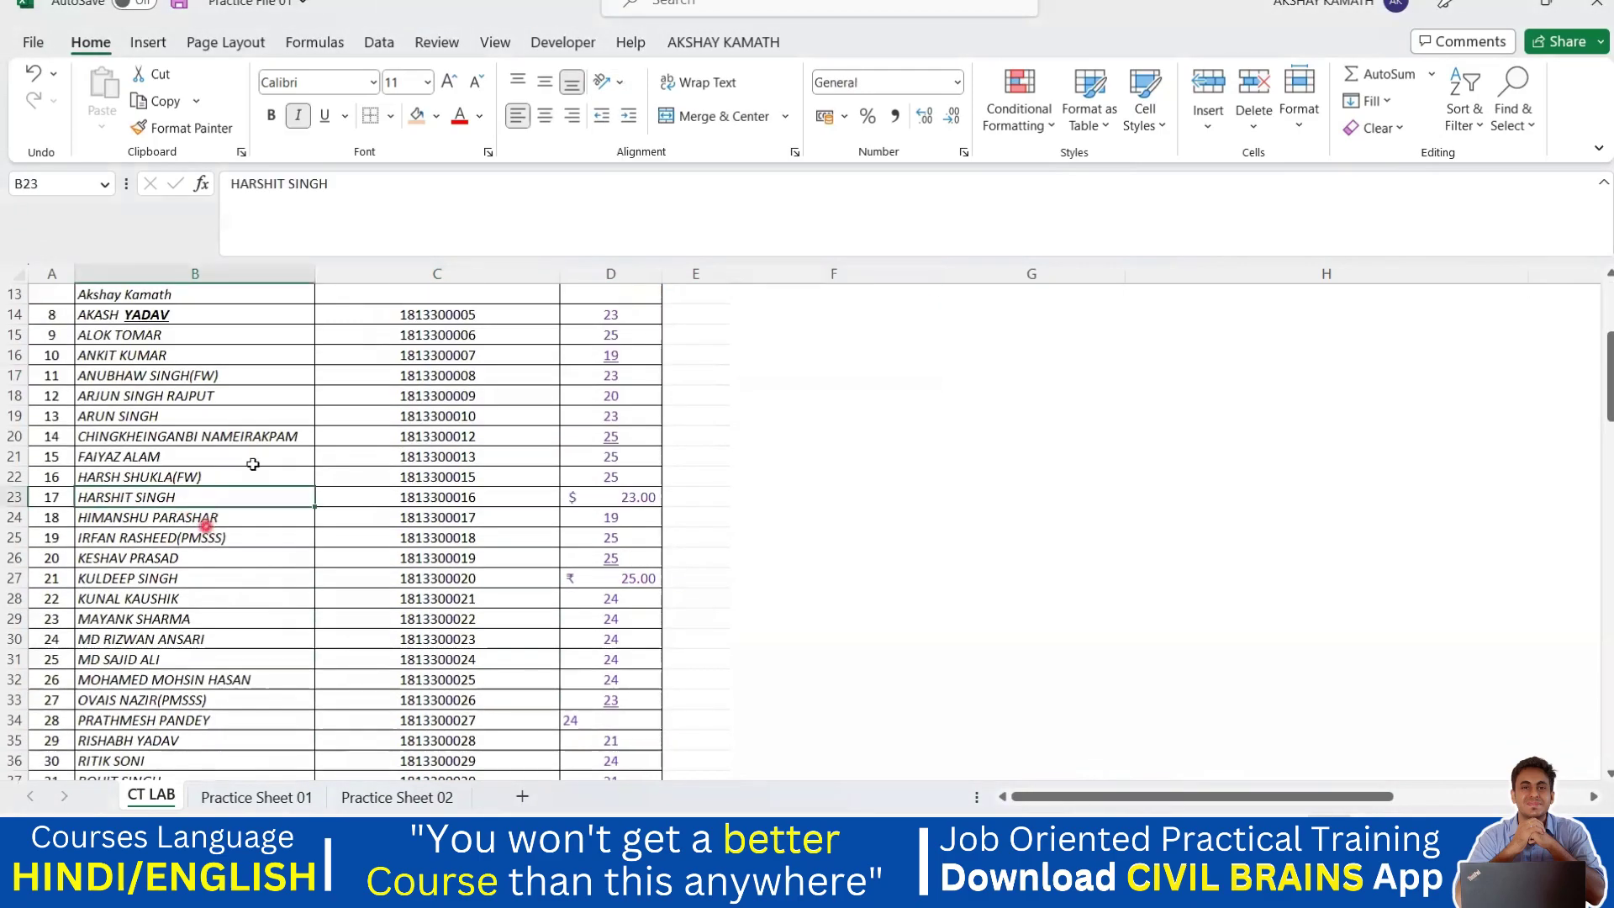
left_click(620, 83)
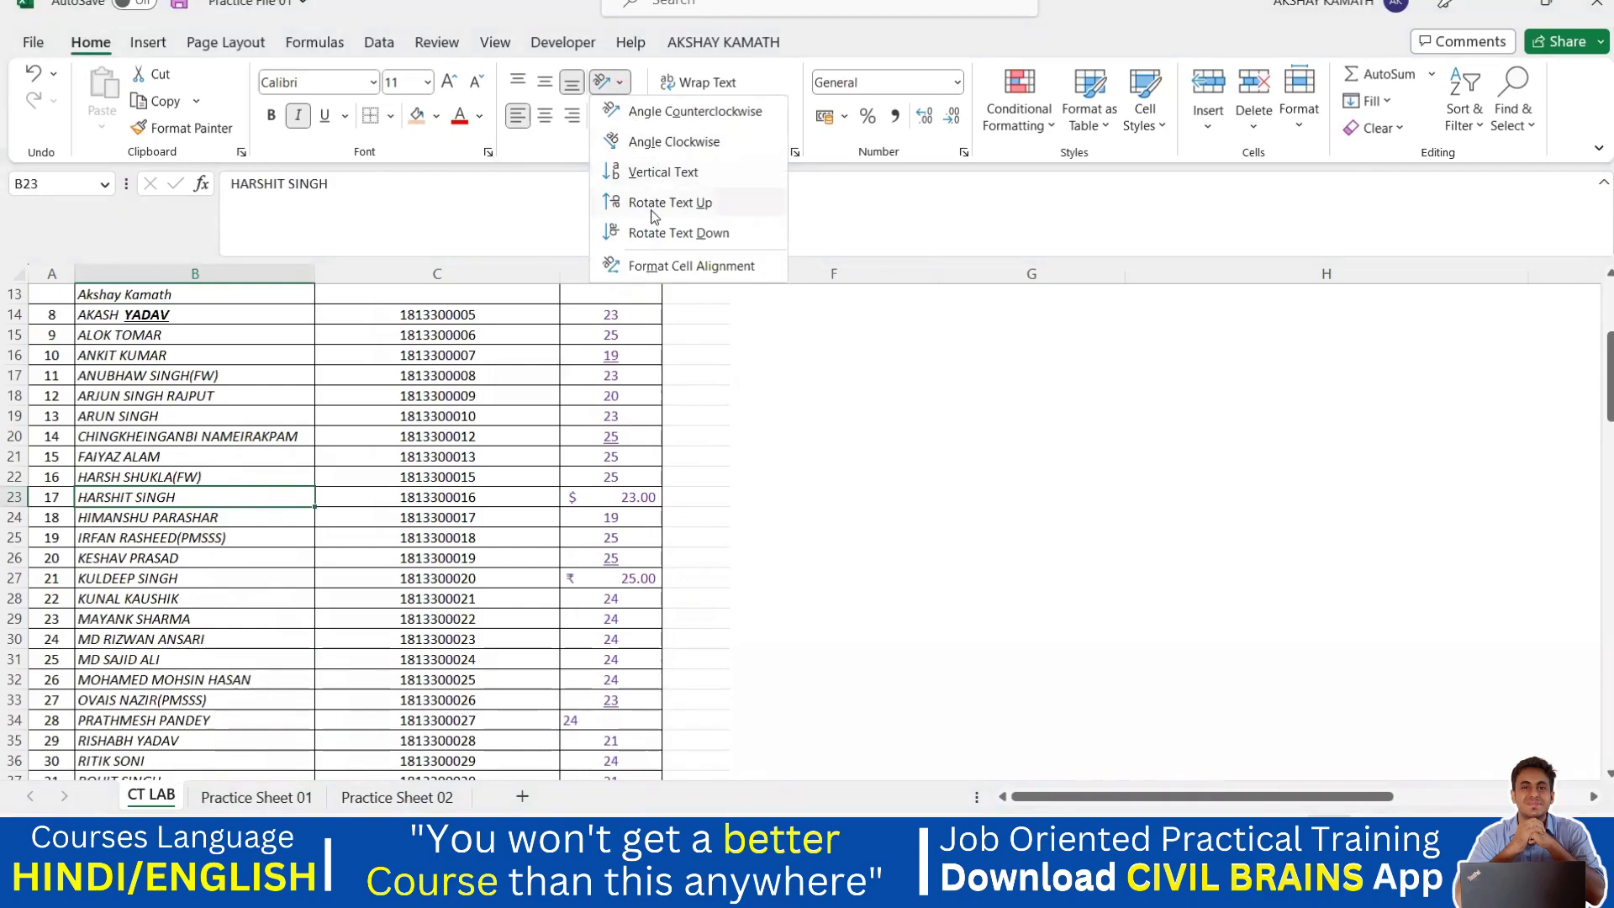
left_click(689, 204)
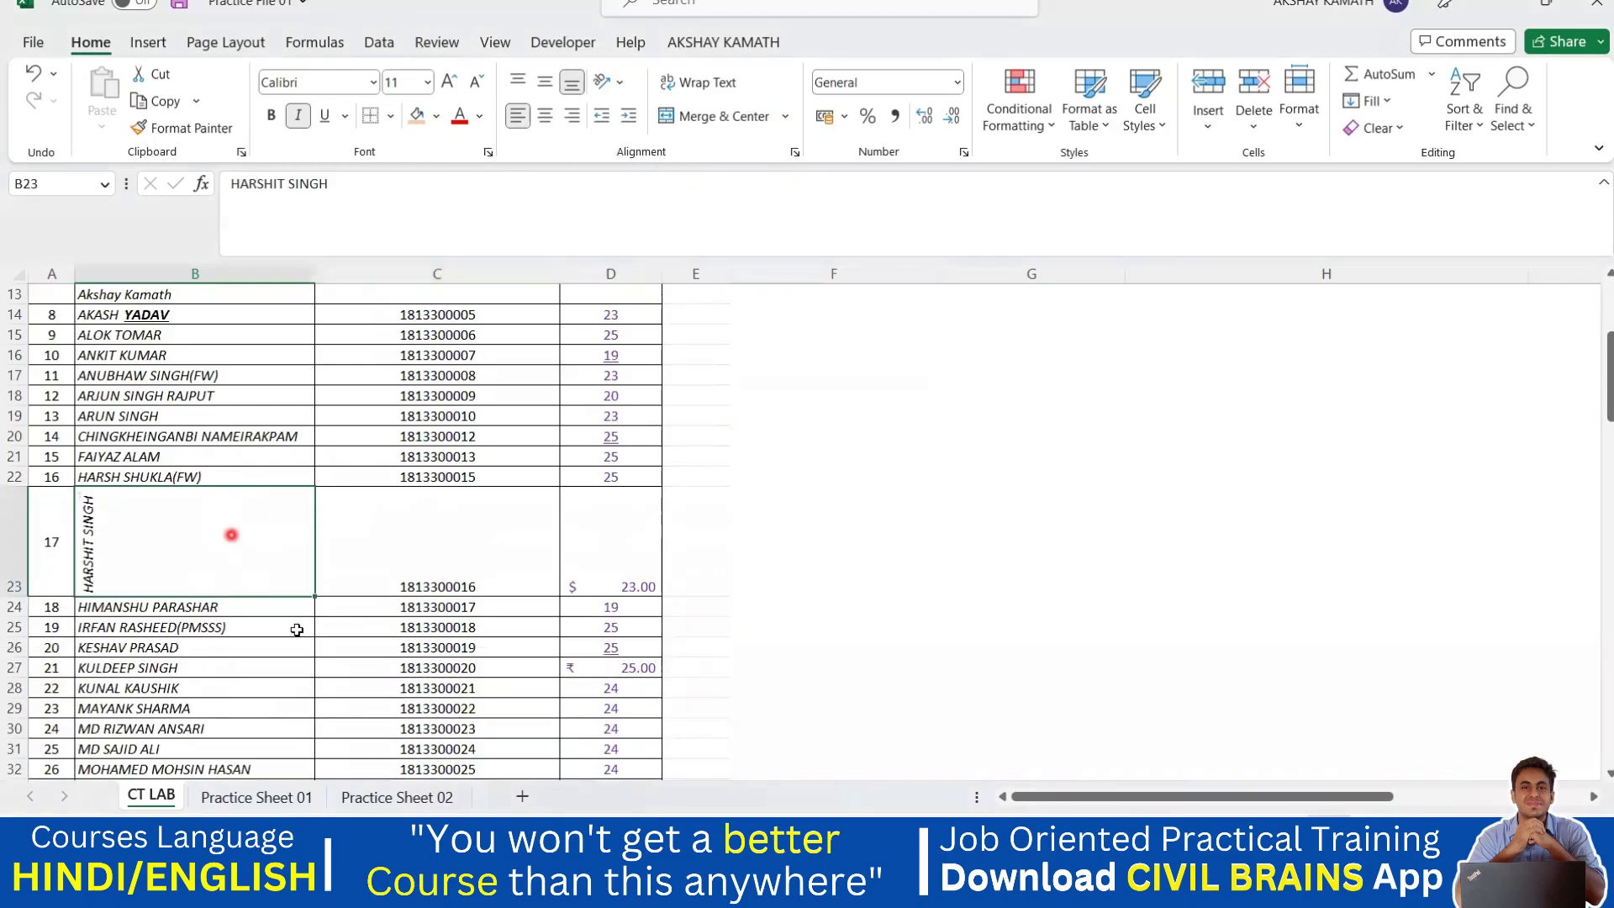
left_click(536, 664)
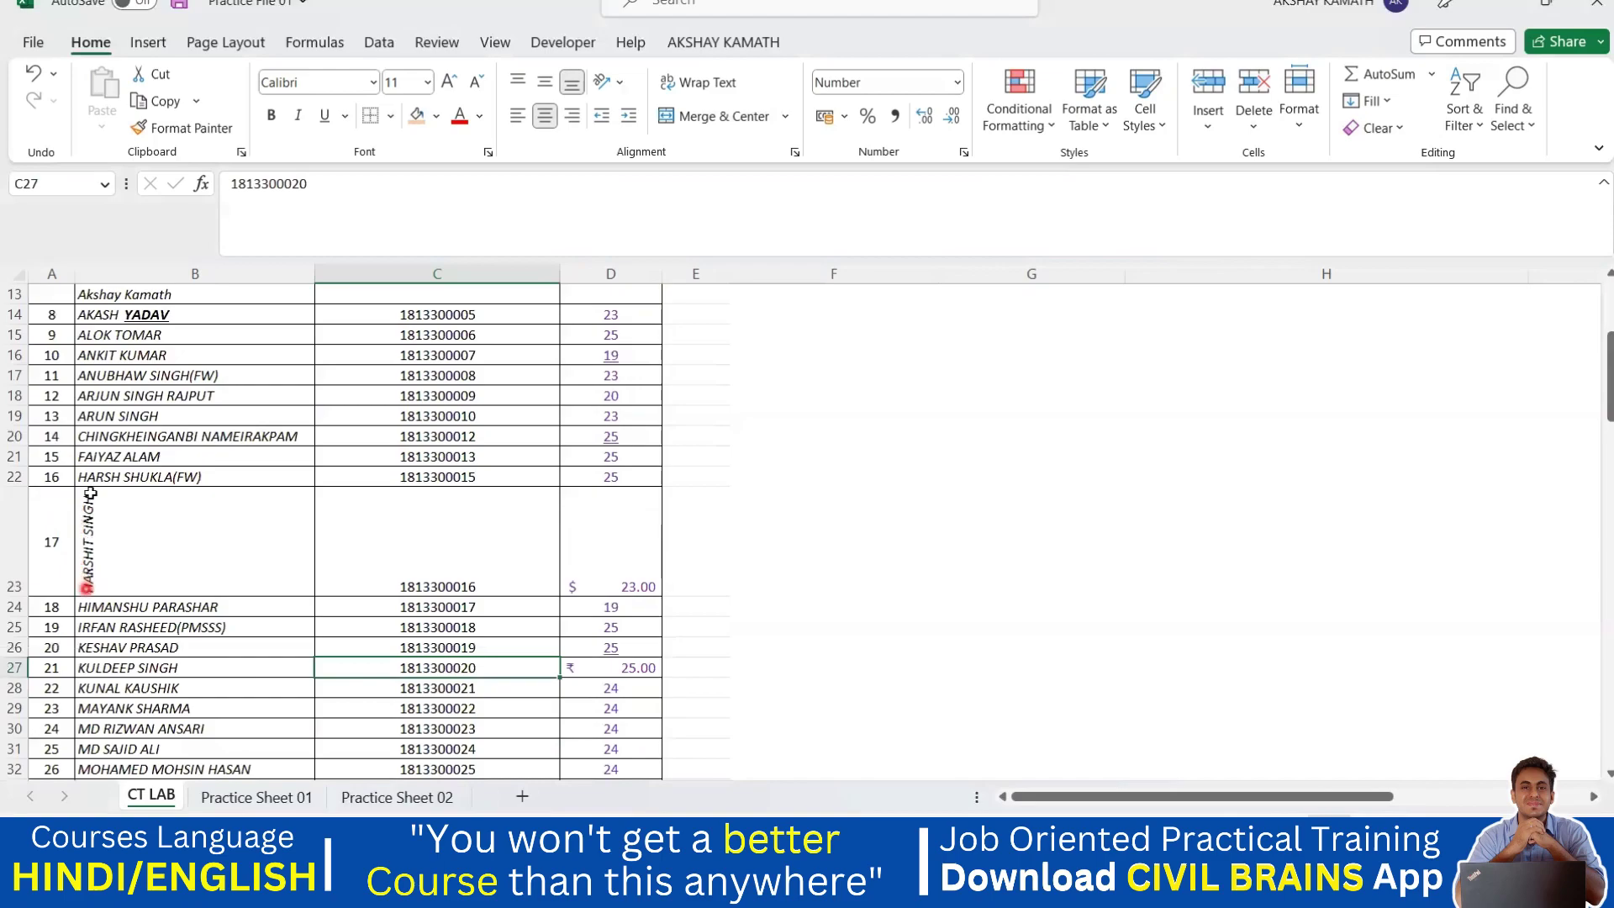
left_click(77, 583)
left_click(223, 607)
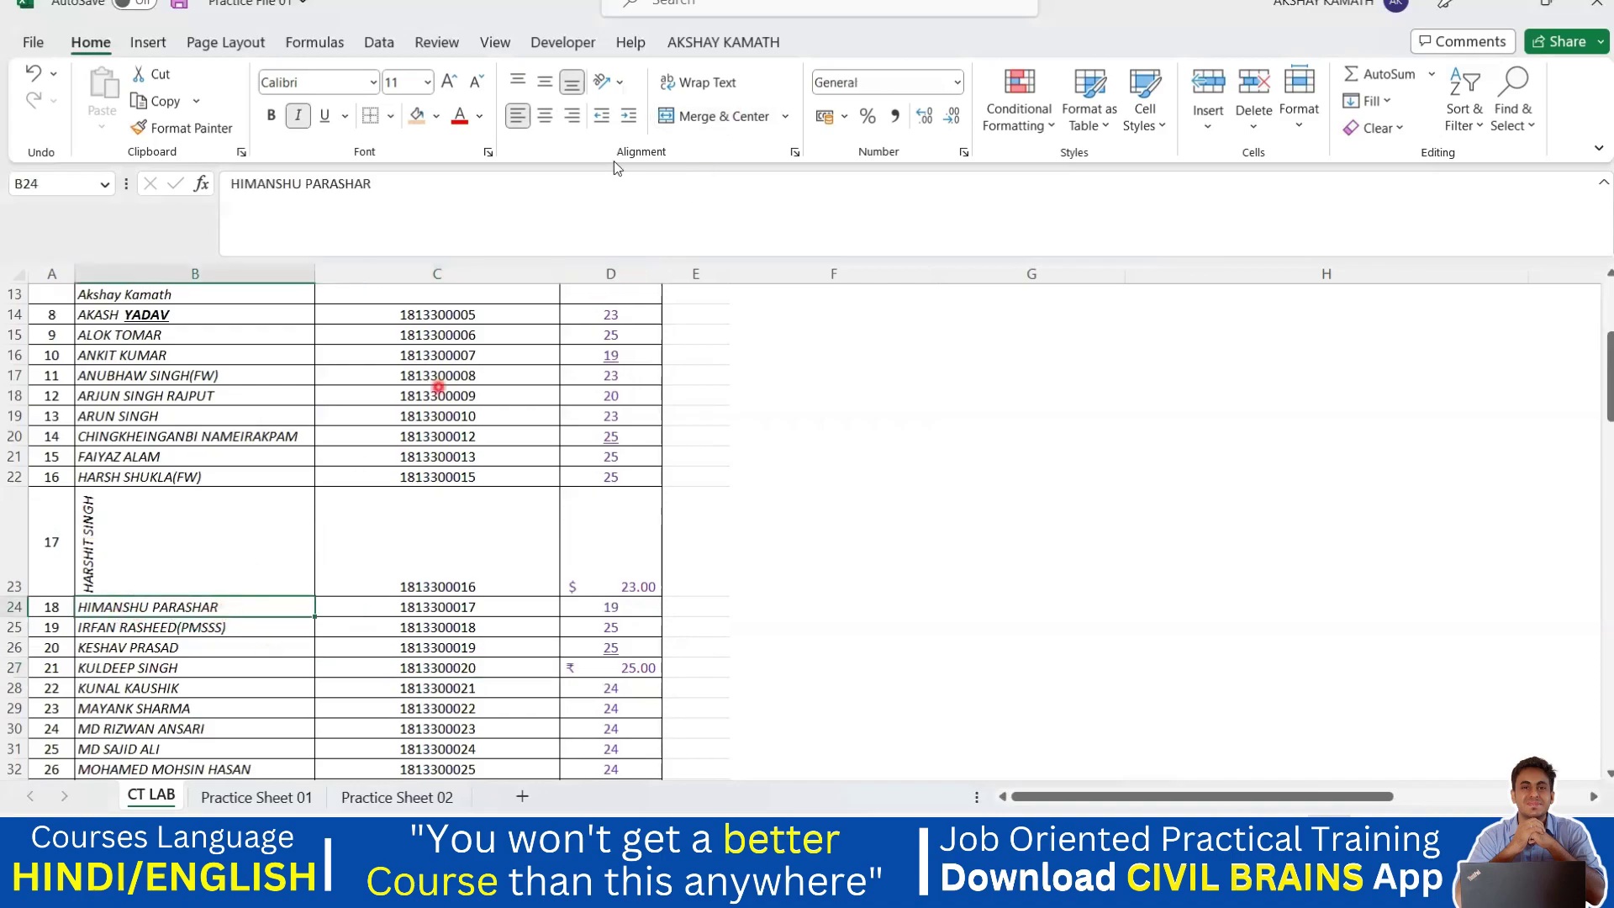
Rotate the B24 name downward, then undo that rotation with Ctrl+Z.
left_click(623, 83)
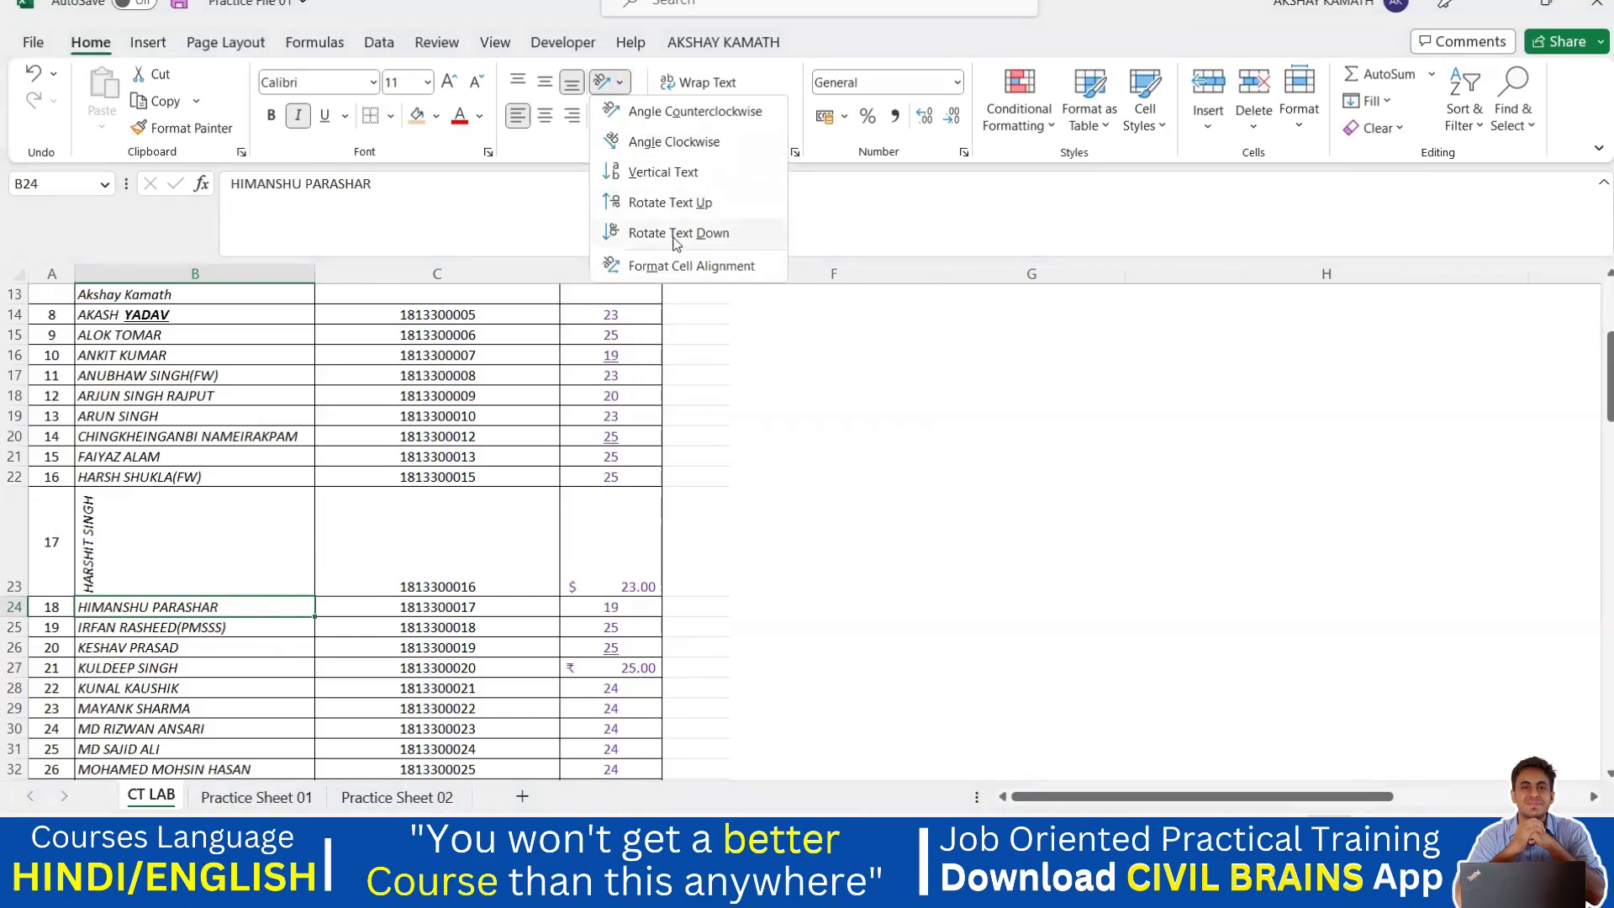
left_click(675, 236)
scroll(234, 656, "down", 1)
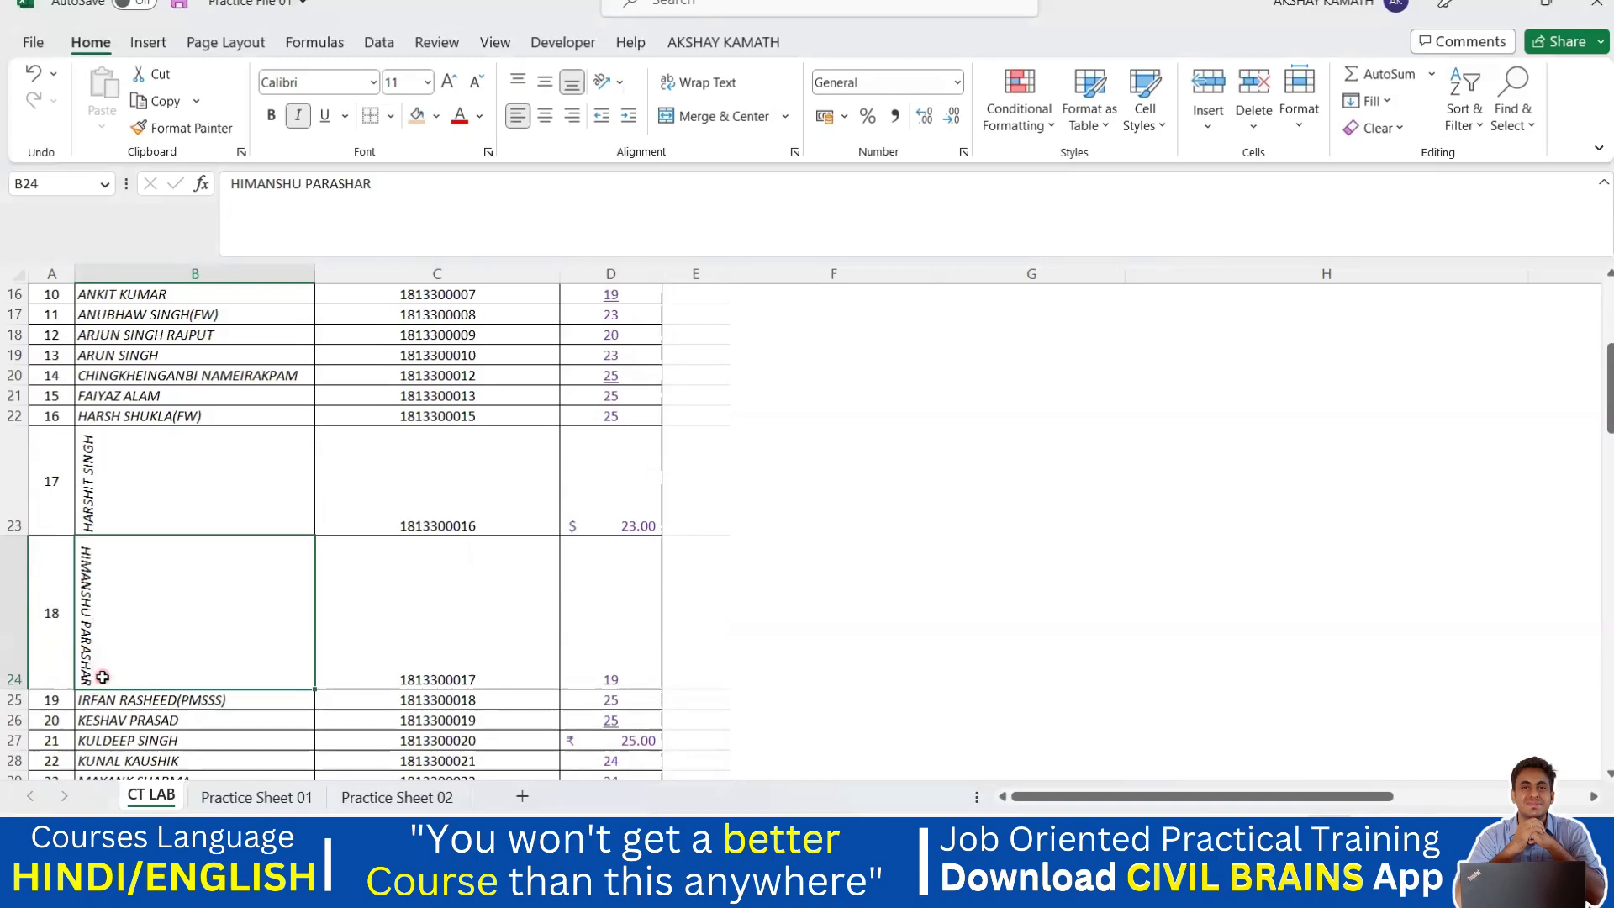
left_click(820, 636)
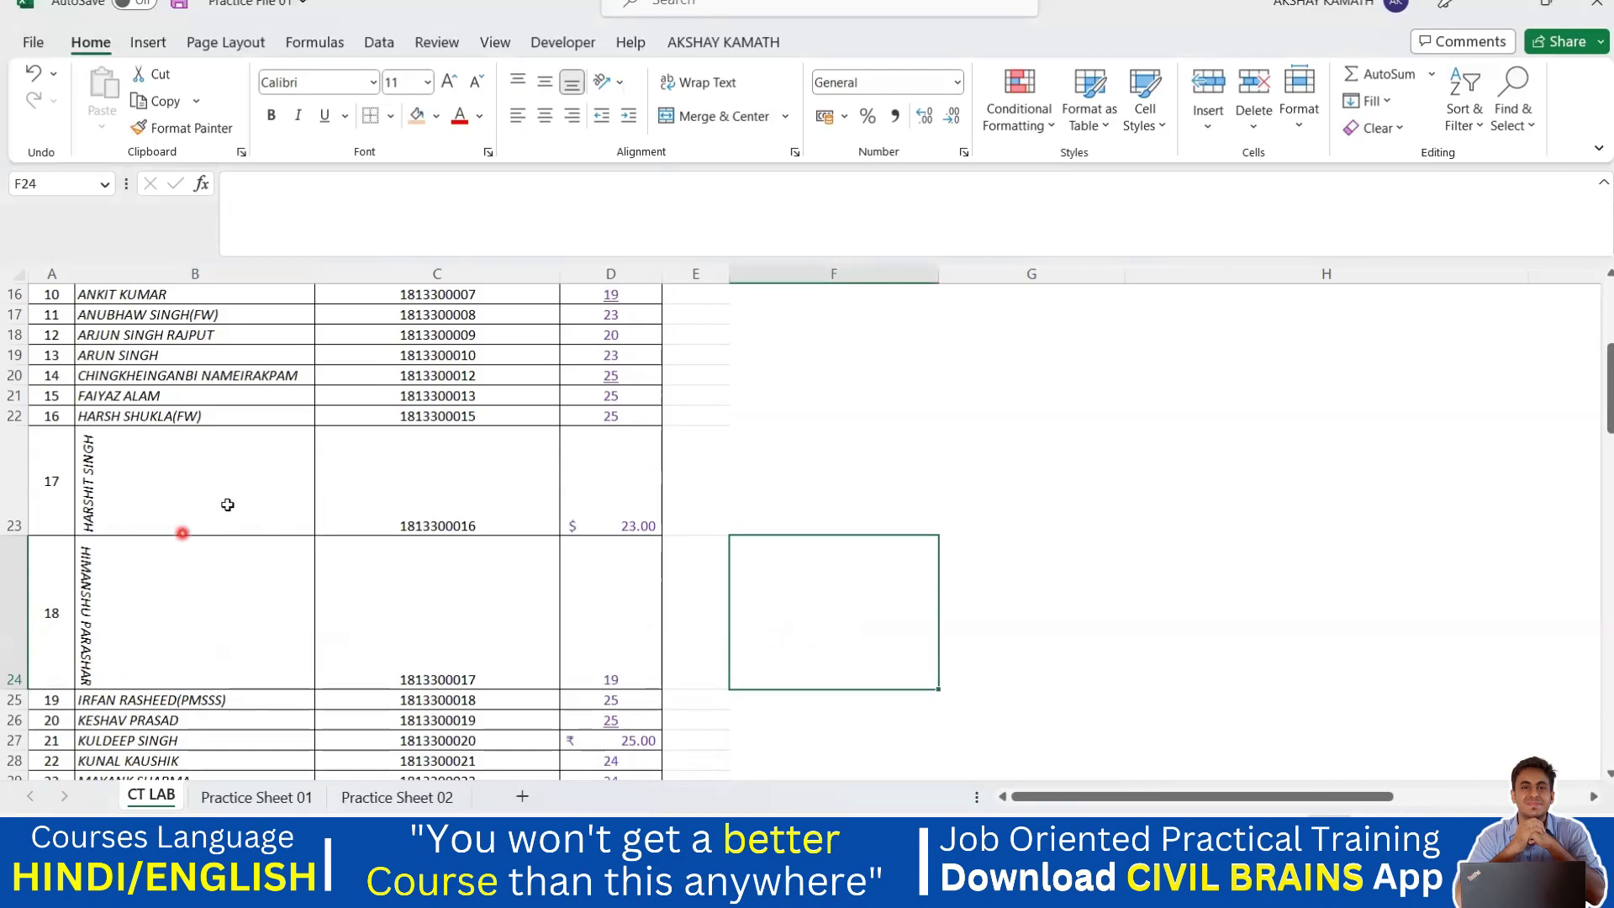
scroll(392, 643, "up", 2)
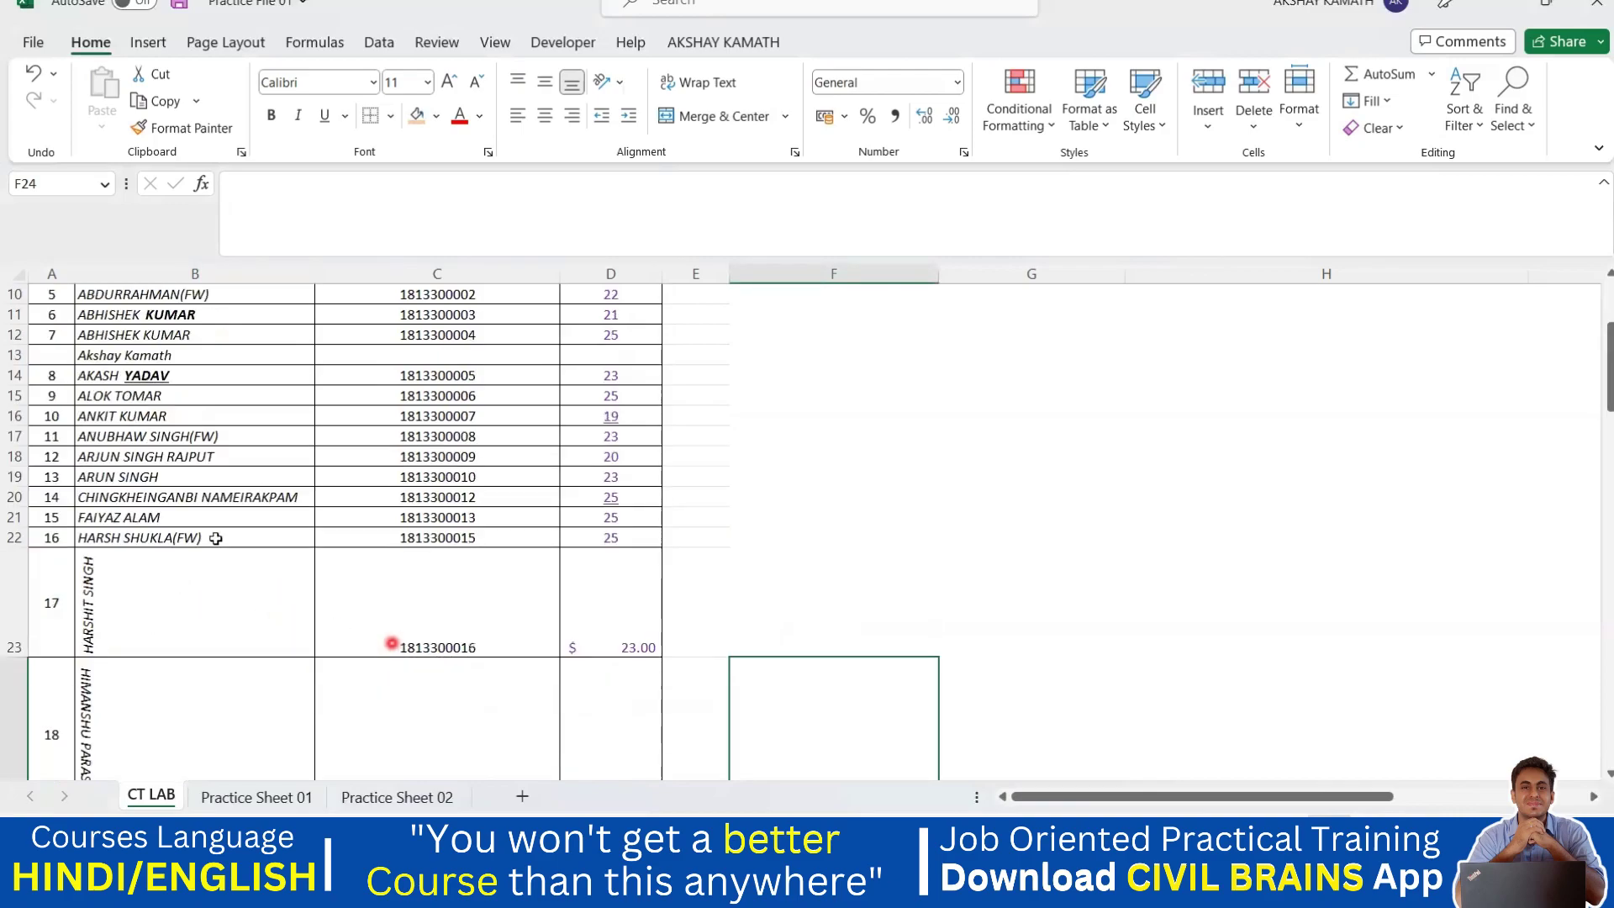
scroll(252, 504, "down", 1)
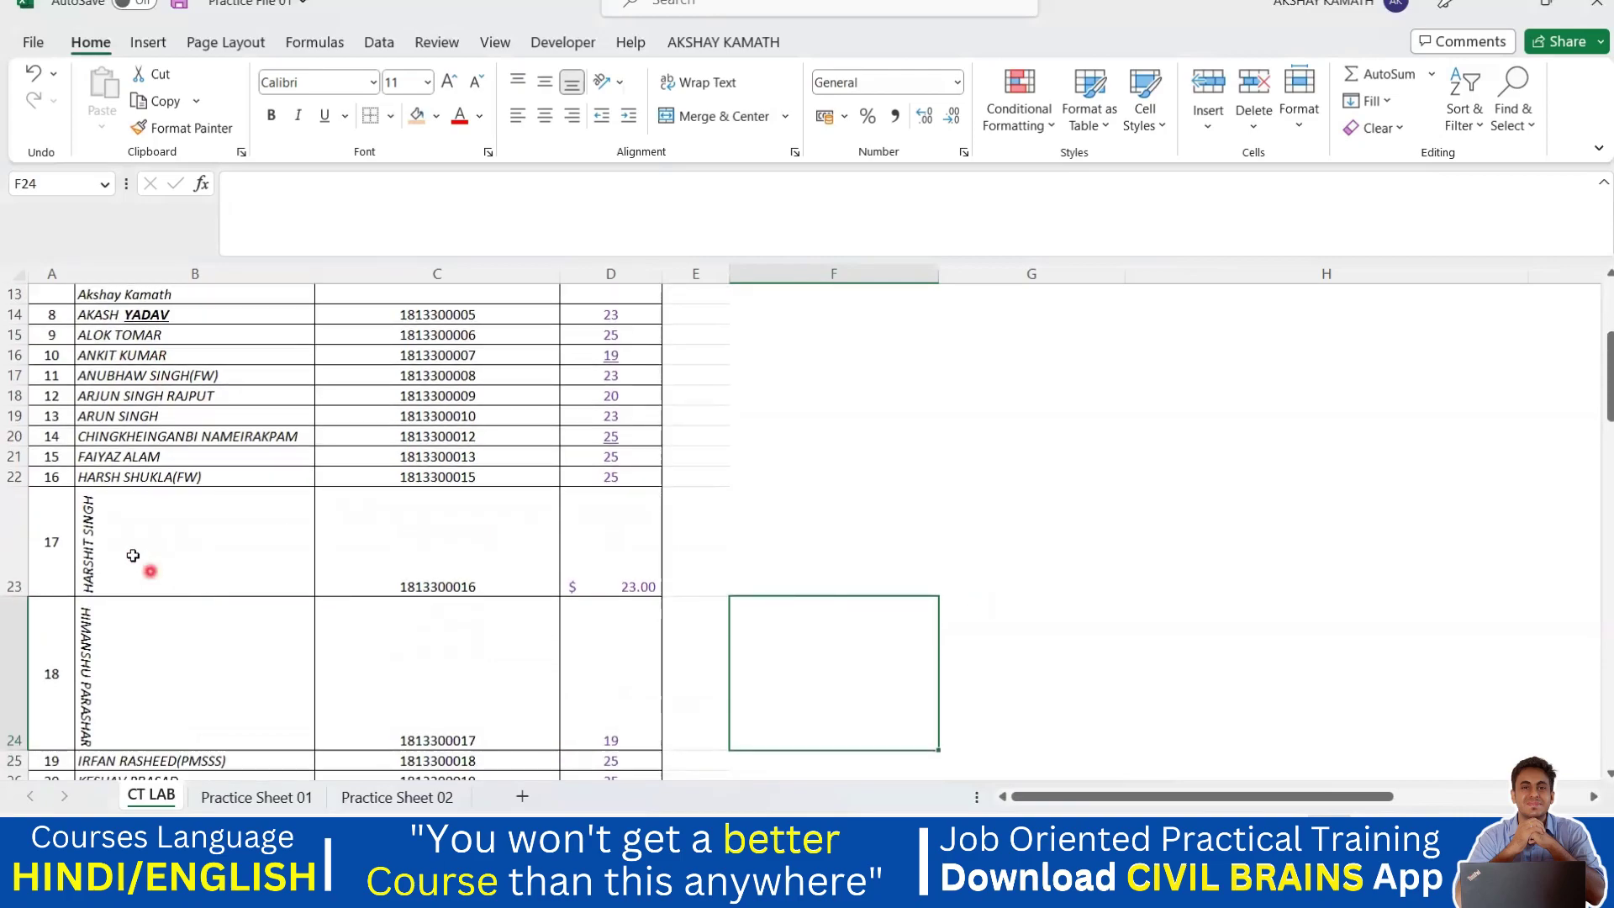
left_click(122, 556)
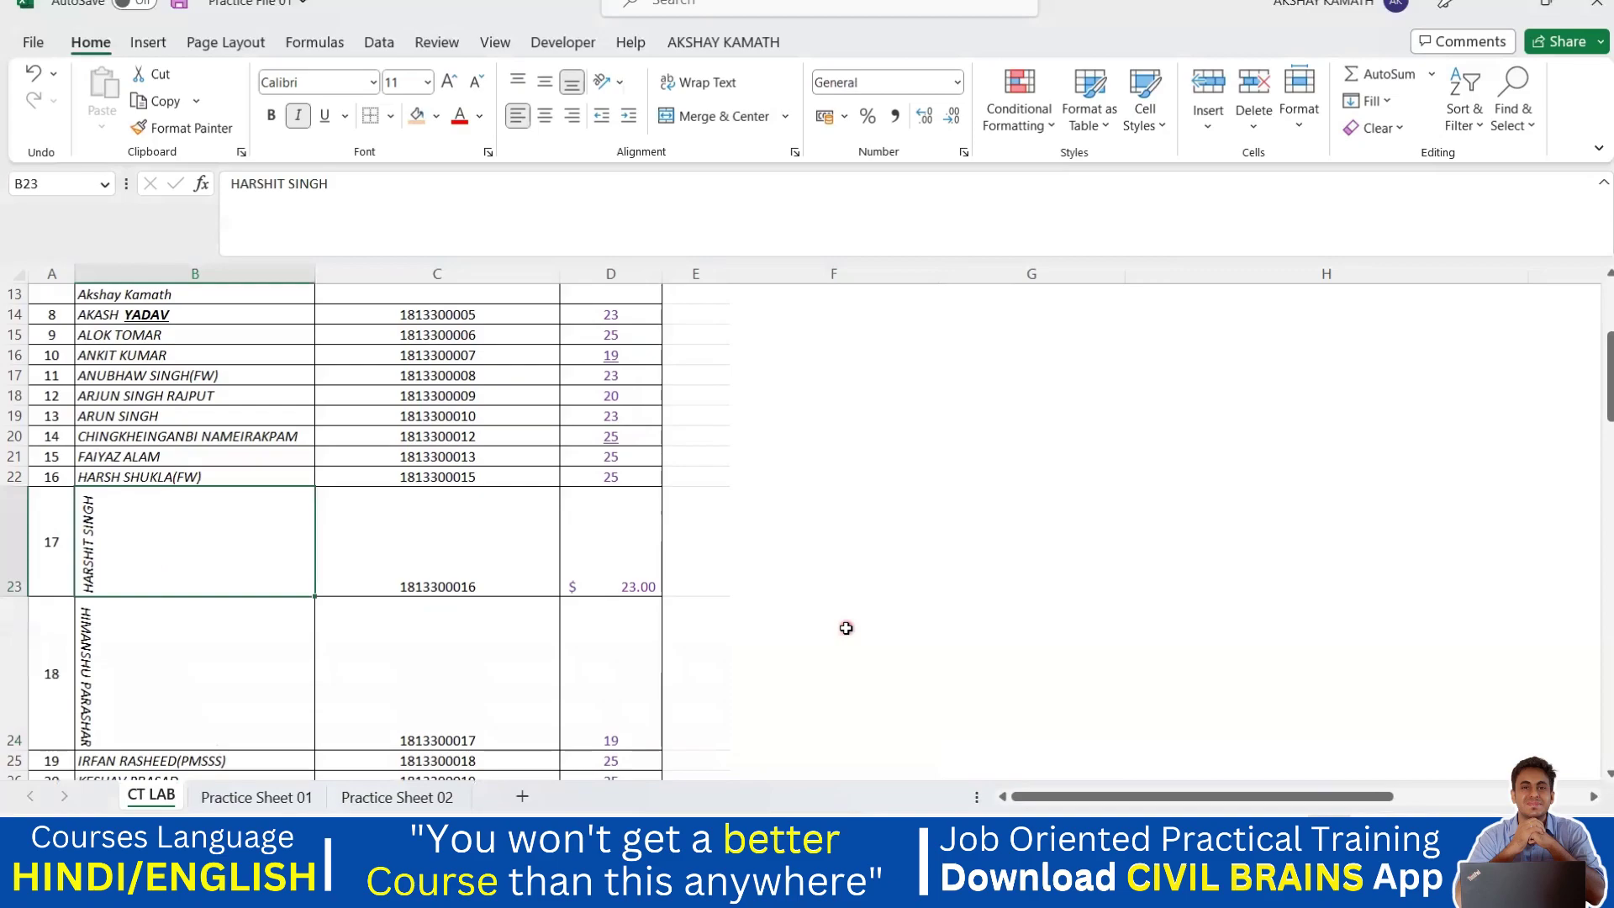
key("ctrl+z")
key("ctrl+z")
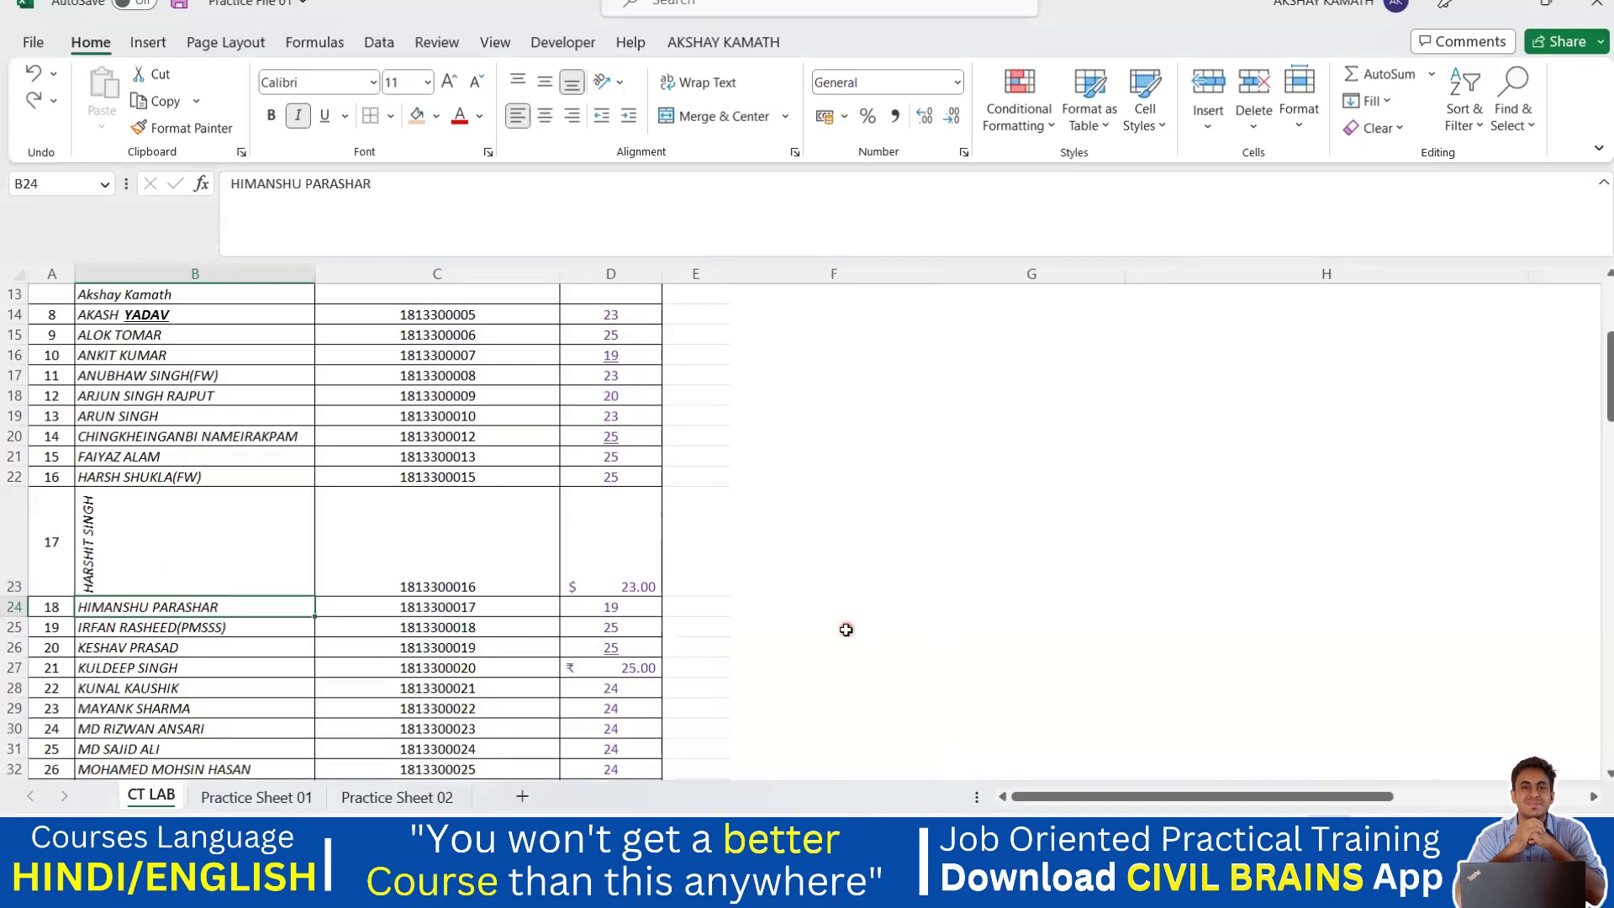
scroll(252, 504, "up", 2)
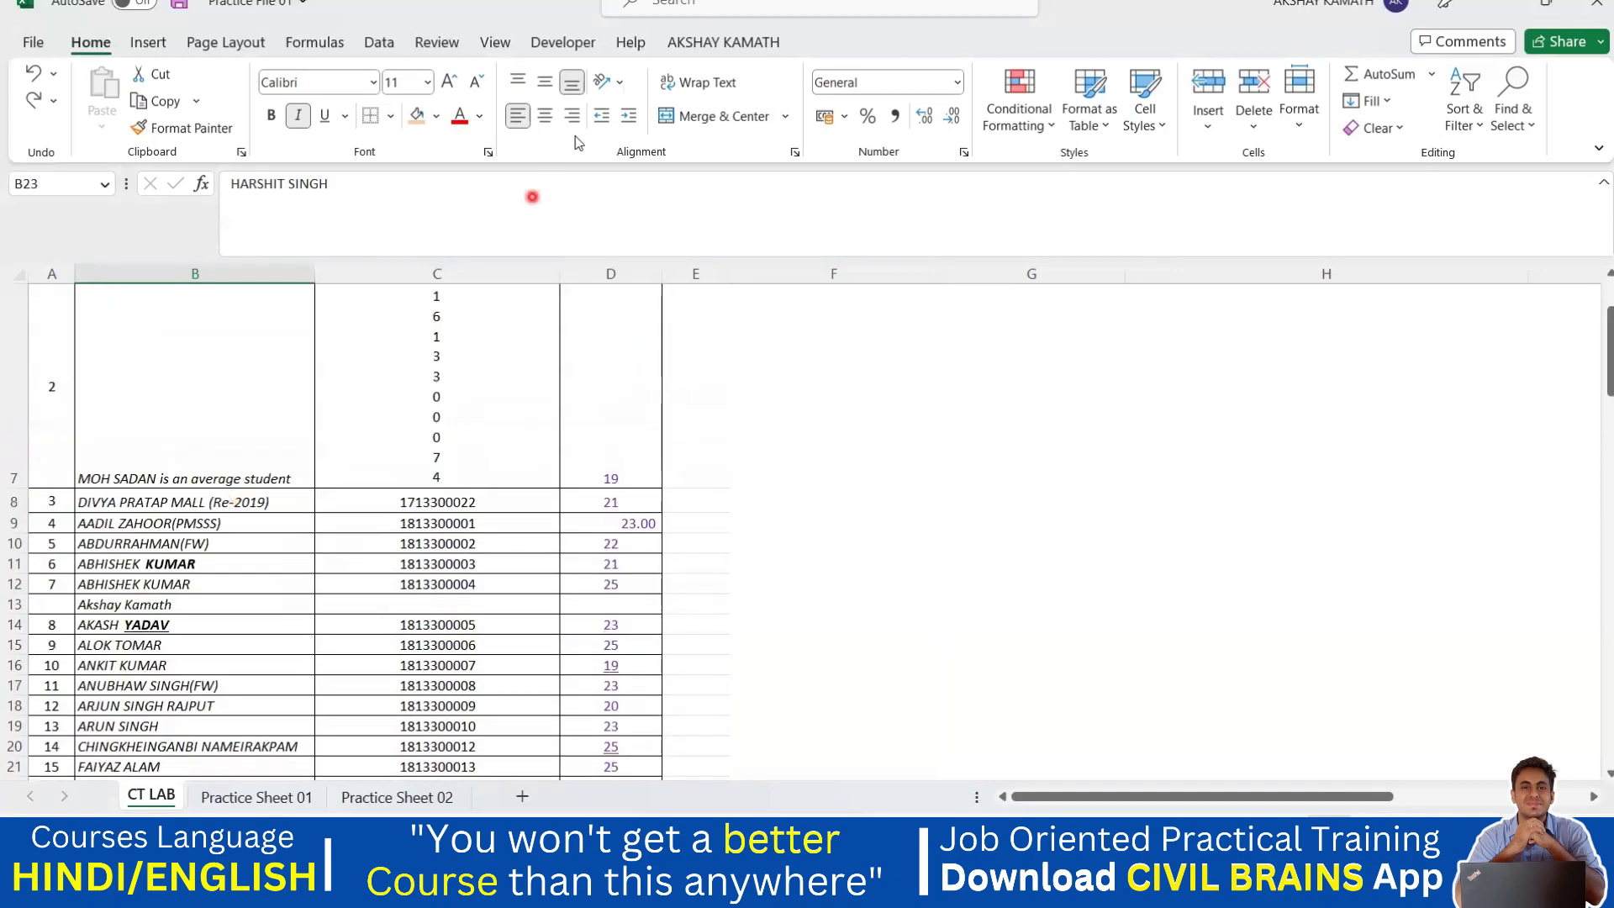
Open the Format Cells alignment settings and close them without changes.
left_click(621, 83)
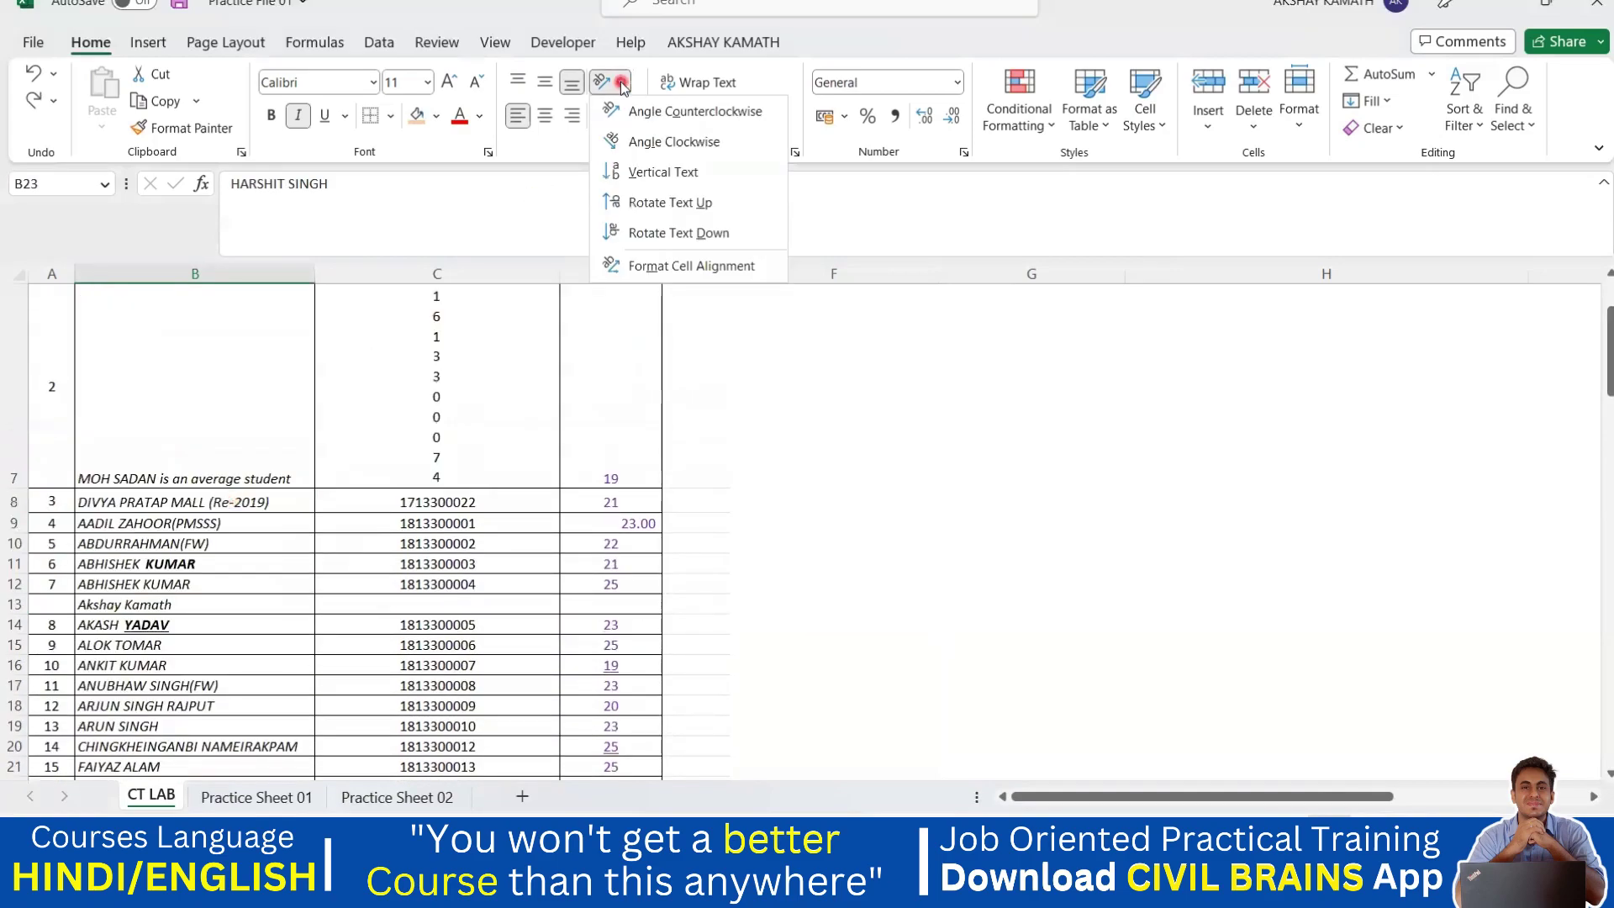
left_click(689, 268)
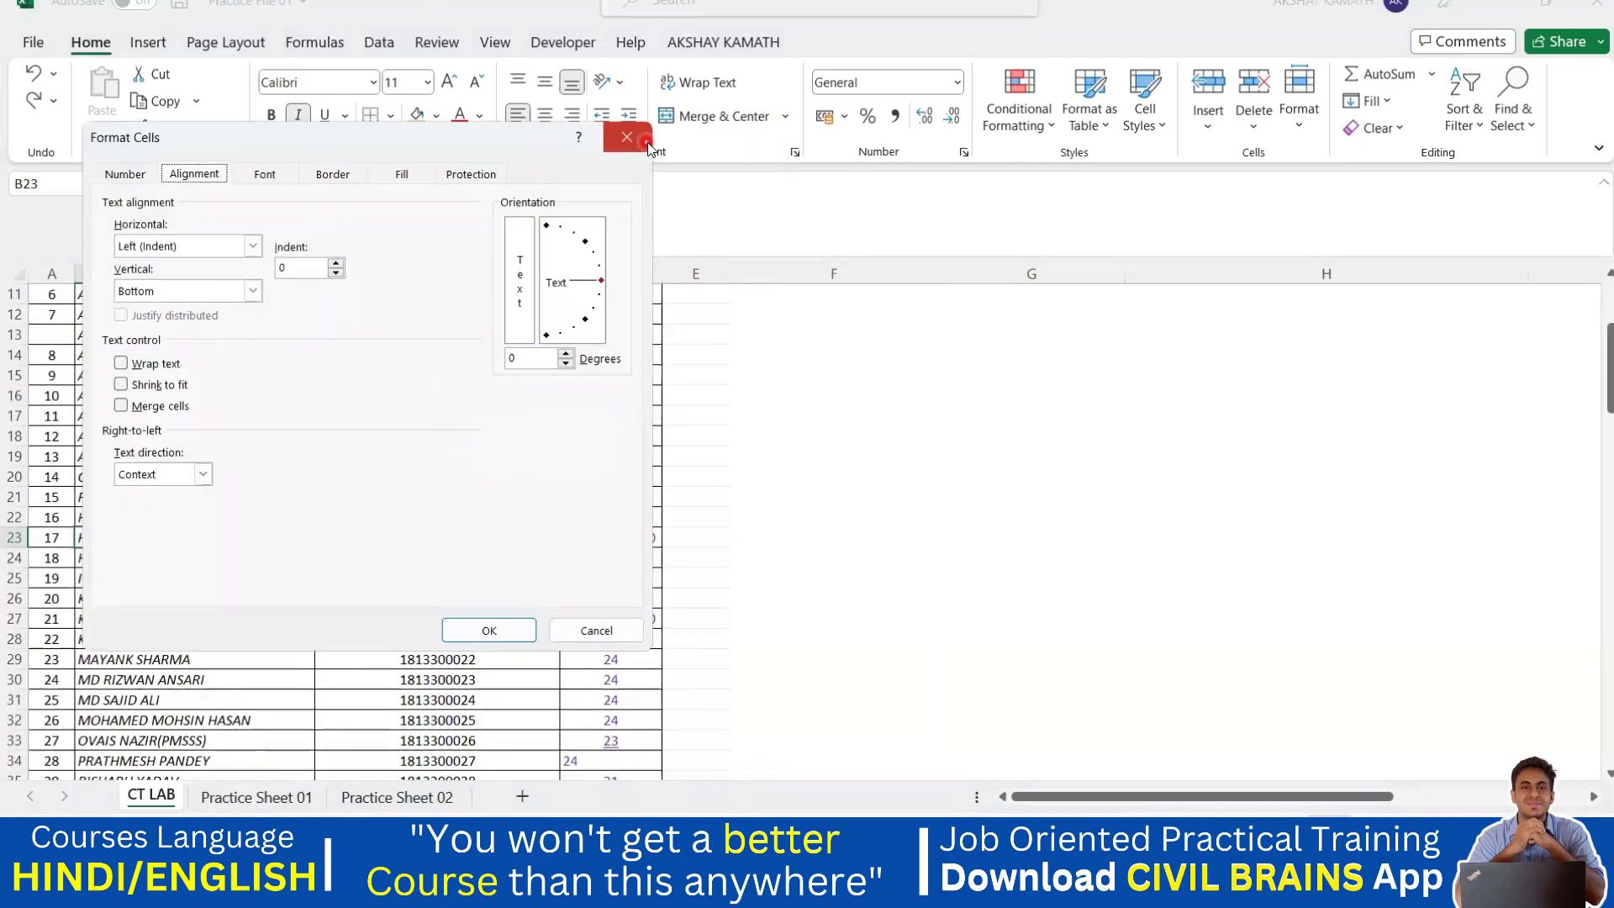
left_click(648, 149)
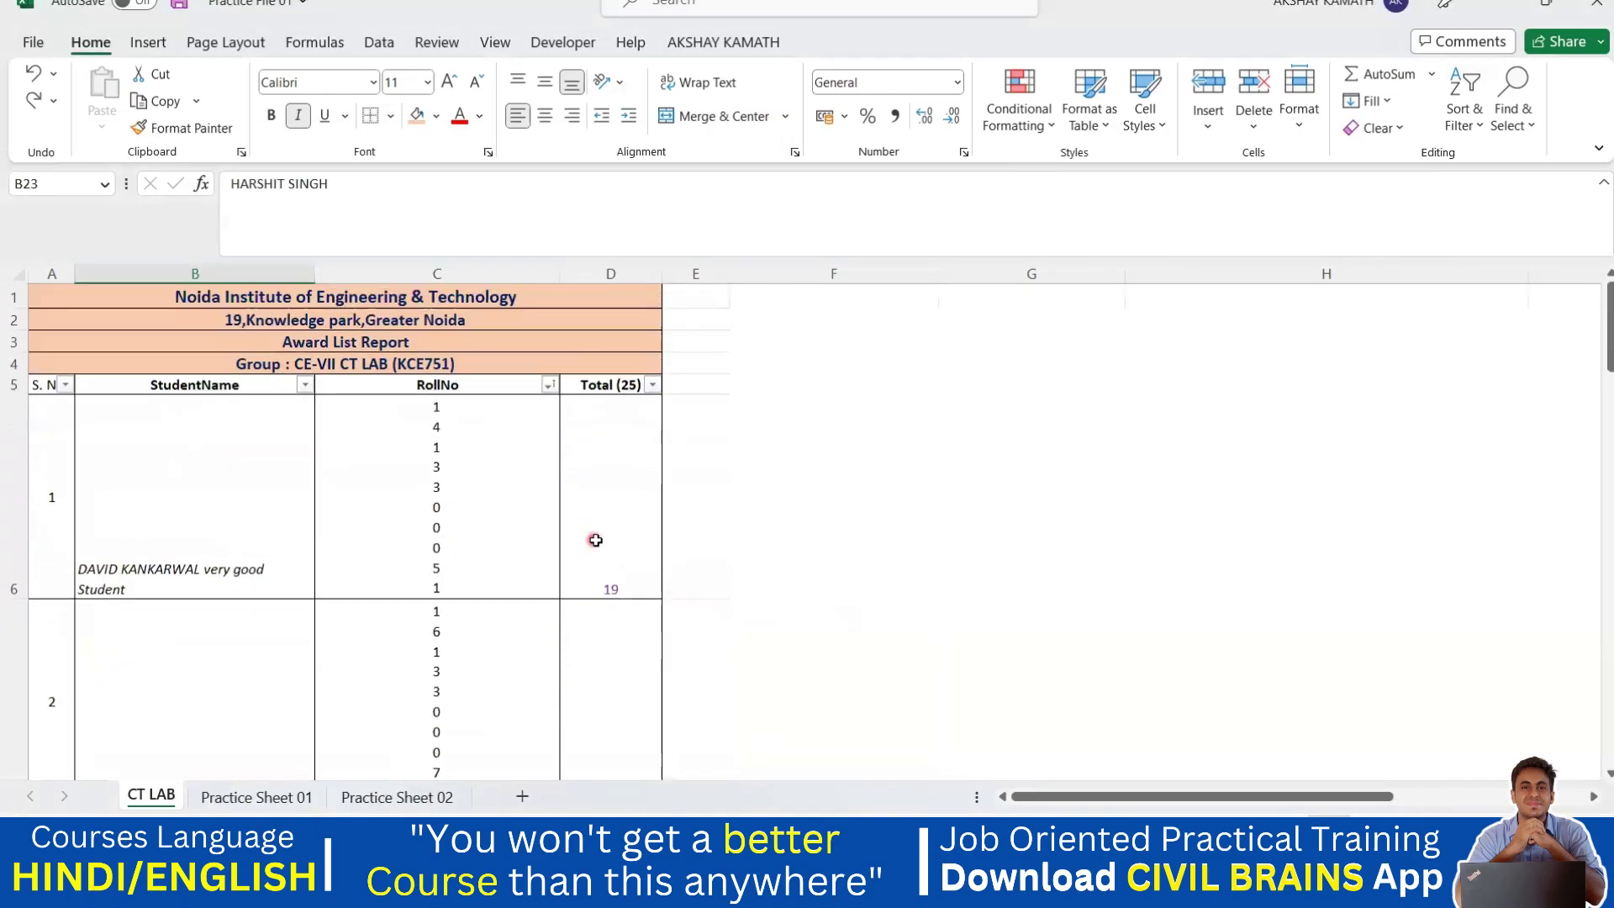
Undo the vertical text in B23 and select B6:D36 of the award list.
key("ctrl+z")
scroll(595, 540, "down", 3)
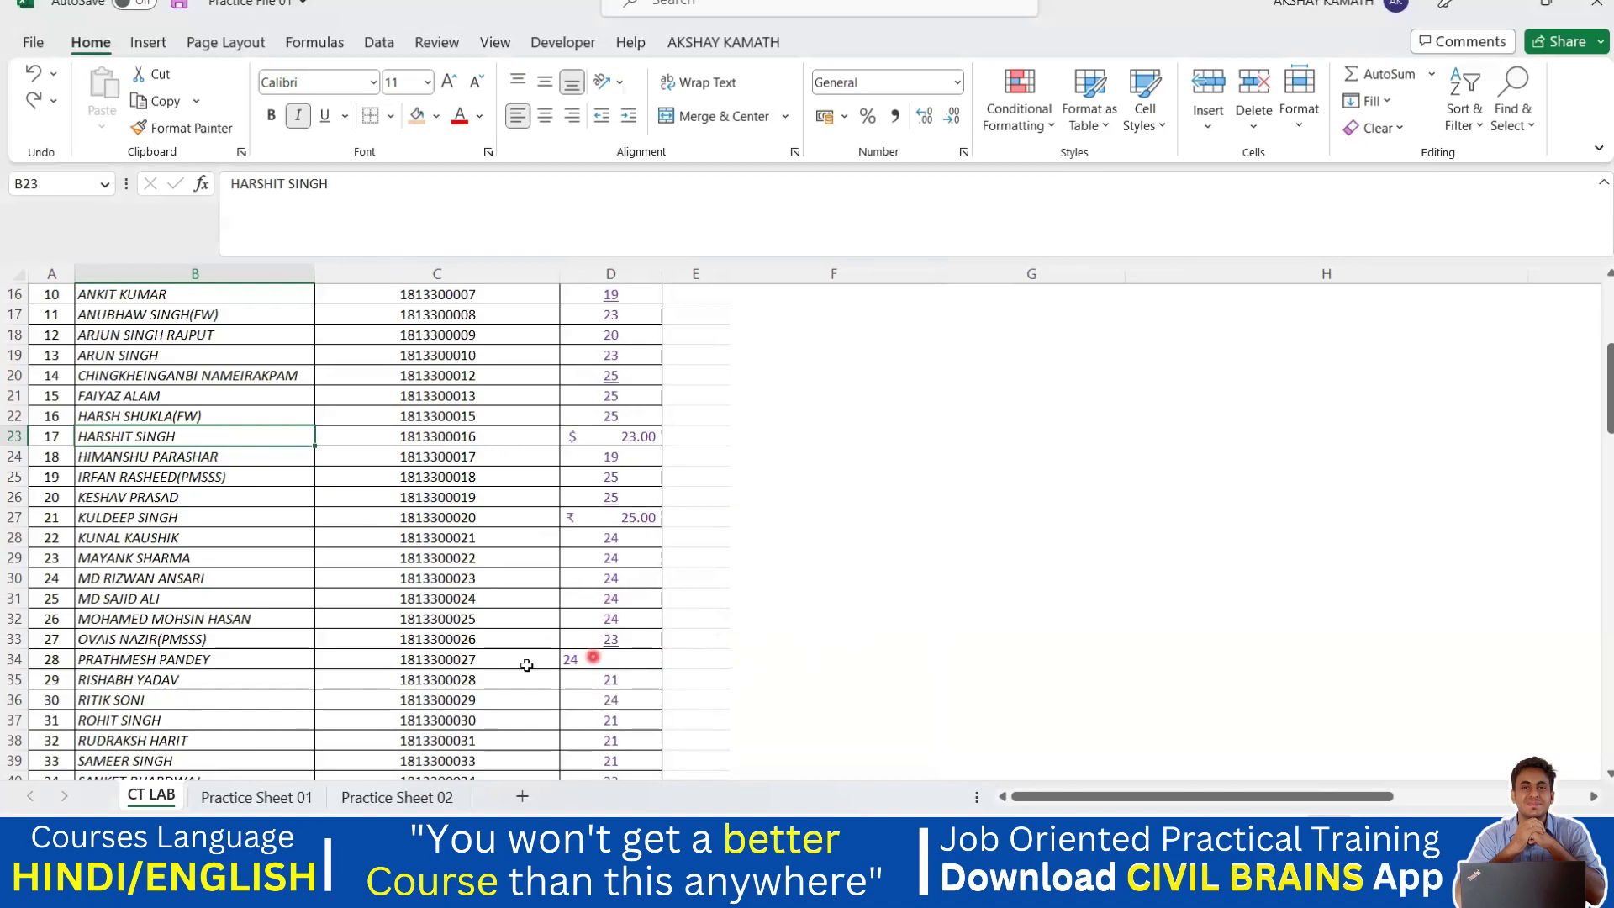
left_click_drag(589, 659, 103, 393)
Apply Vertical Text orientation to B6:D36 and deselect the block.
left_click(609, 81)
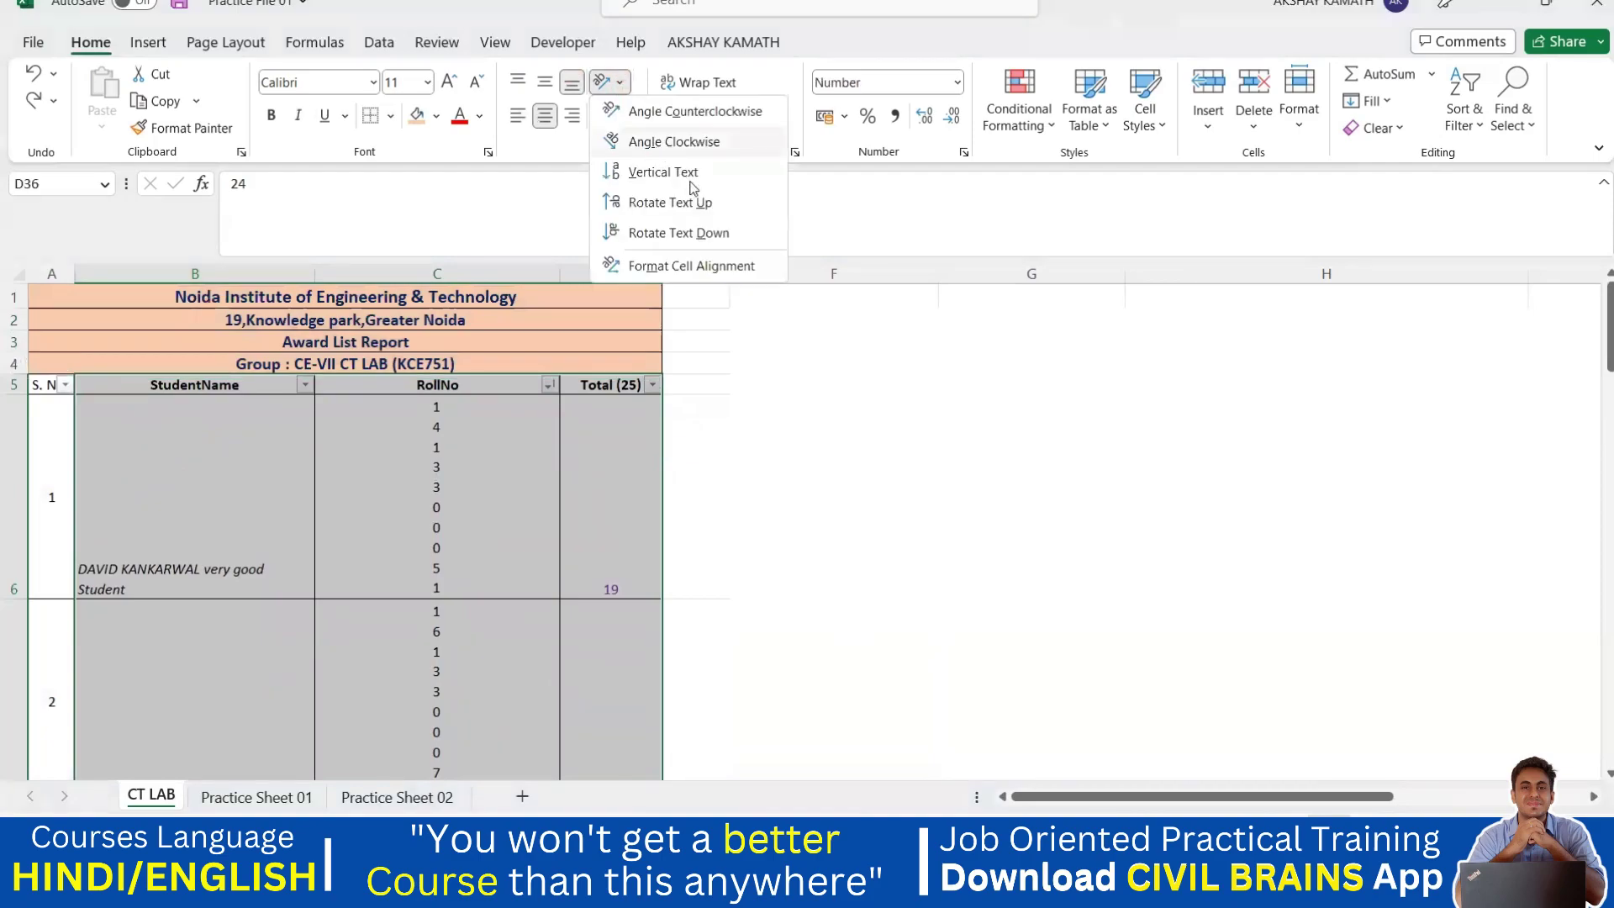
left_click(672, 172)
scroll(767, 443, "down", 10)
left_click(796, 484)
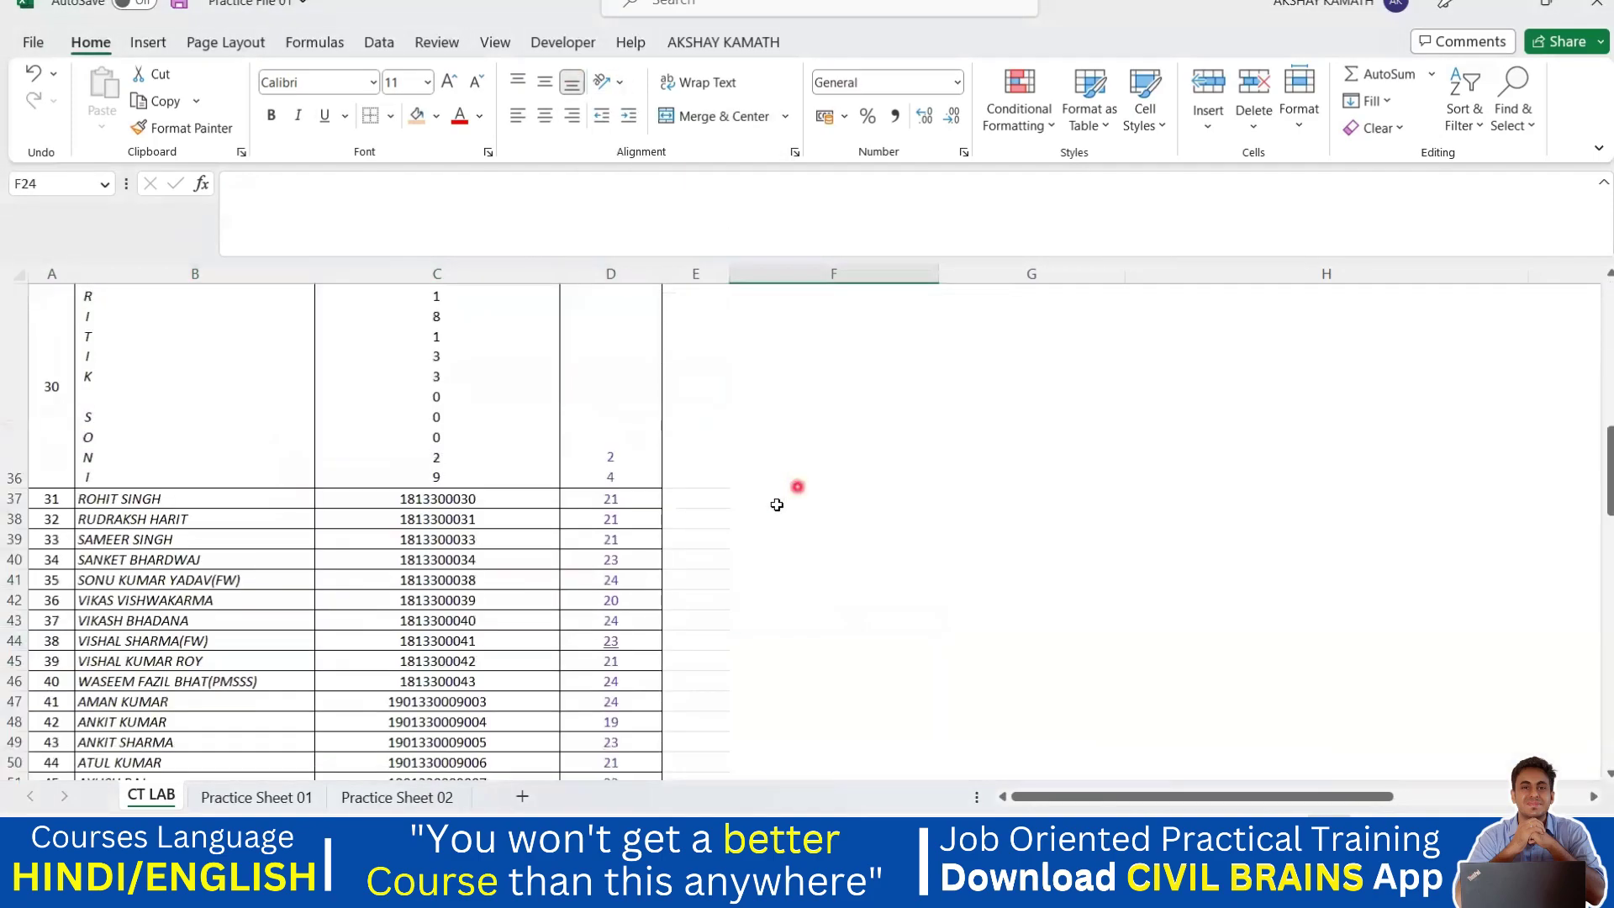
Review the vertically stacked block, then switch to the Practice Sheet 02 sheet.
scroll(768, 505, "down", 5)
scroll(479, 584, "up", 7)
scroll(198, 522, "down", 6)
scroll(183, 505, "up", 1)
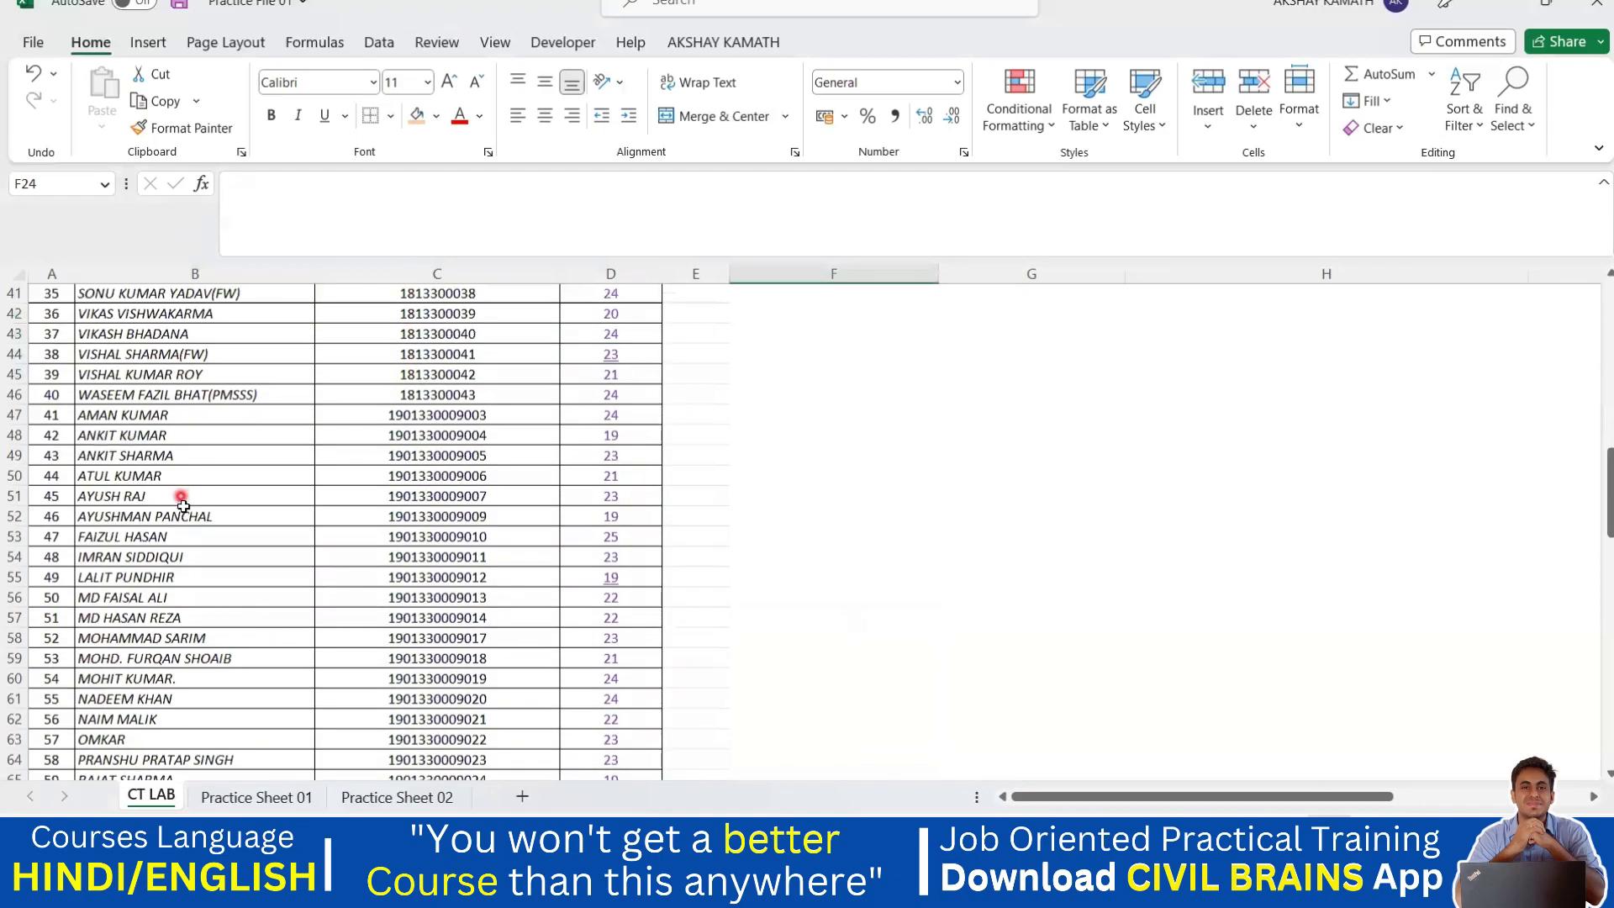
scroll(144, 576, "up", 2)
scroll(137, 555, "down", 1)
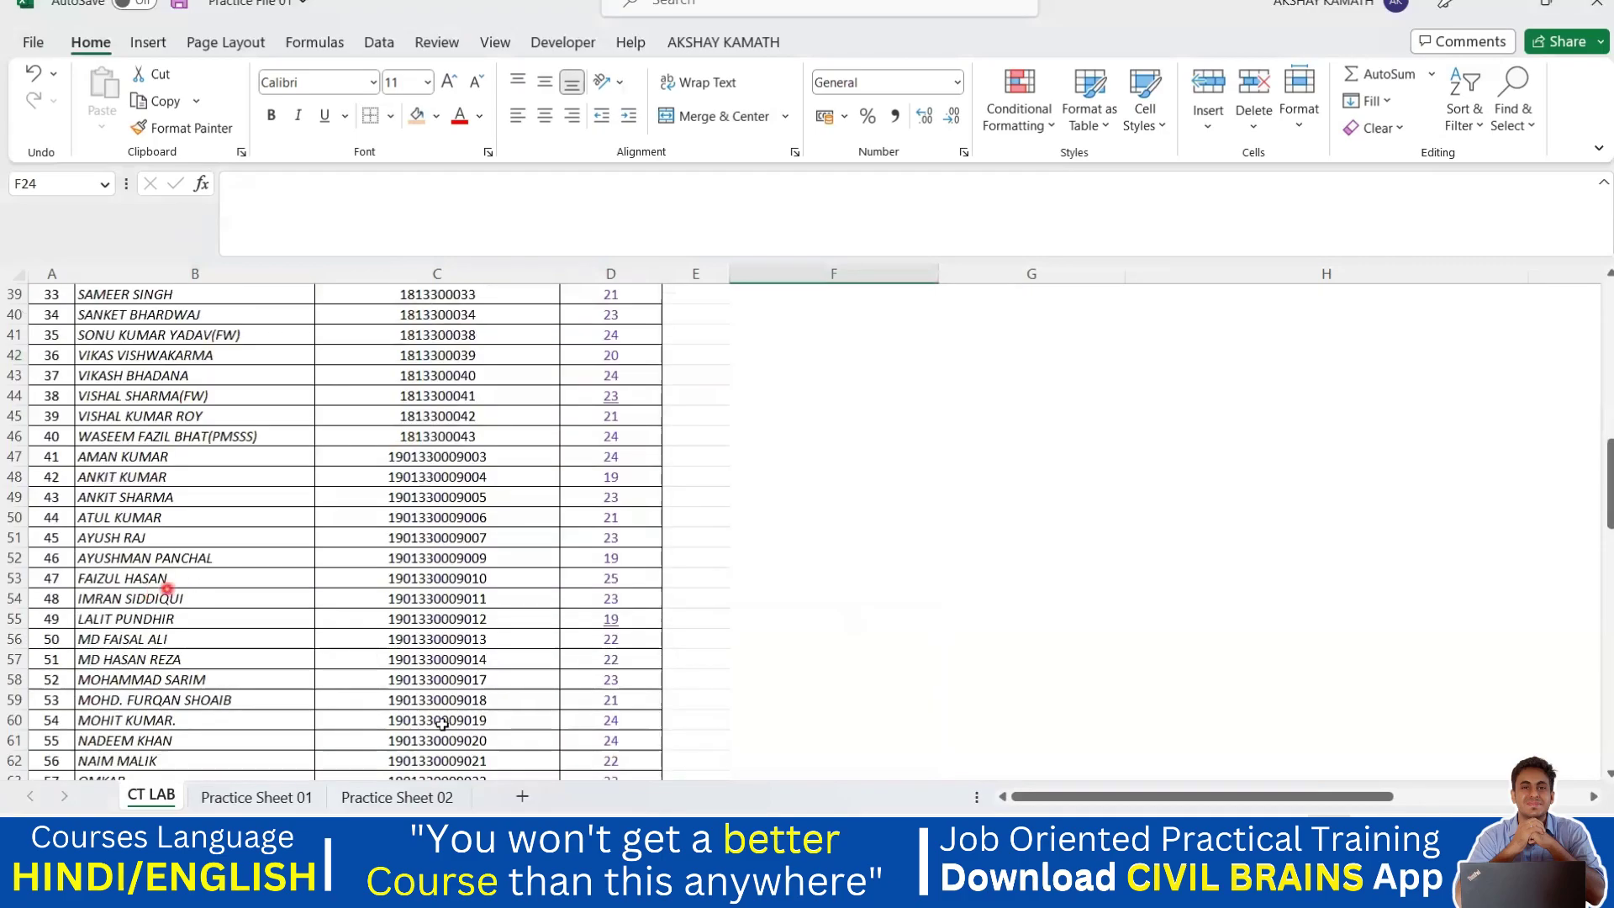
left_click(343, 800)
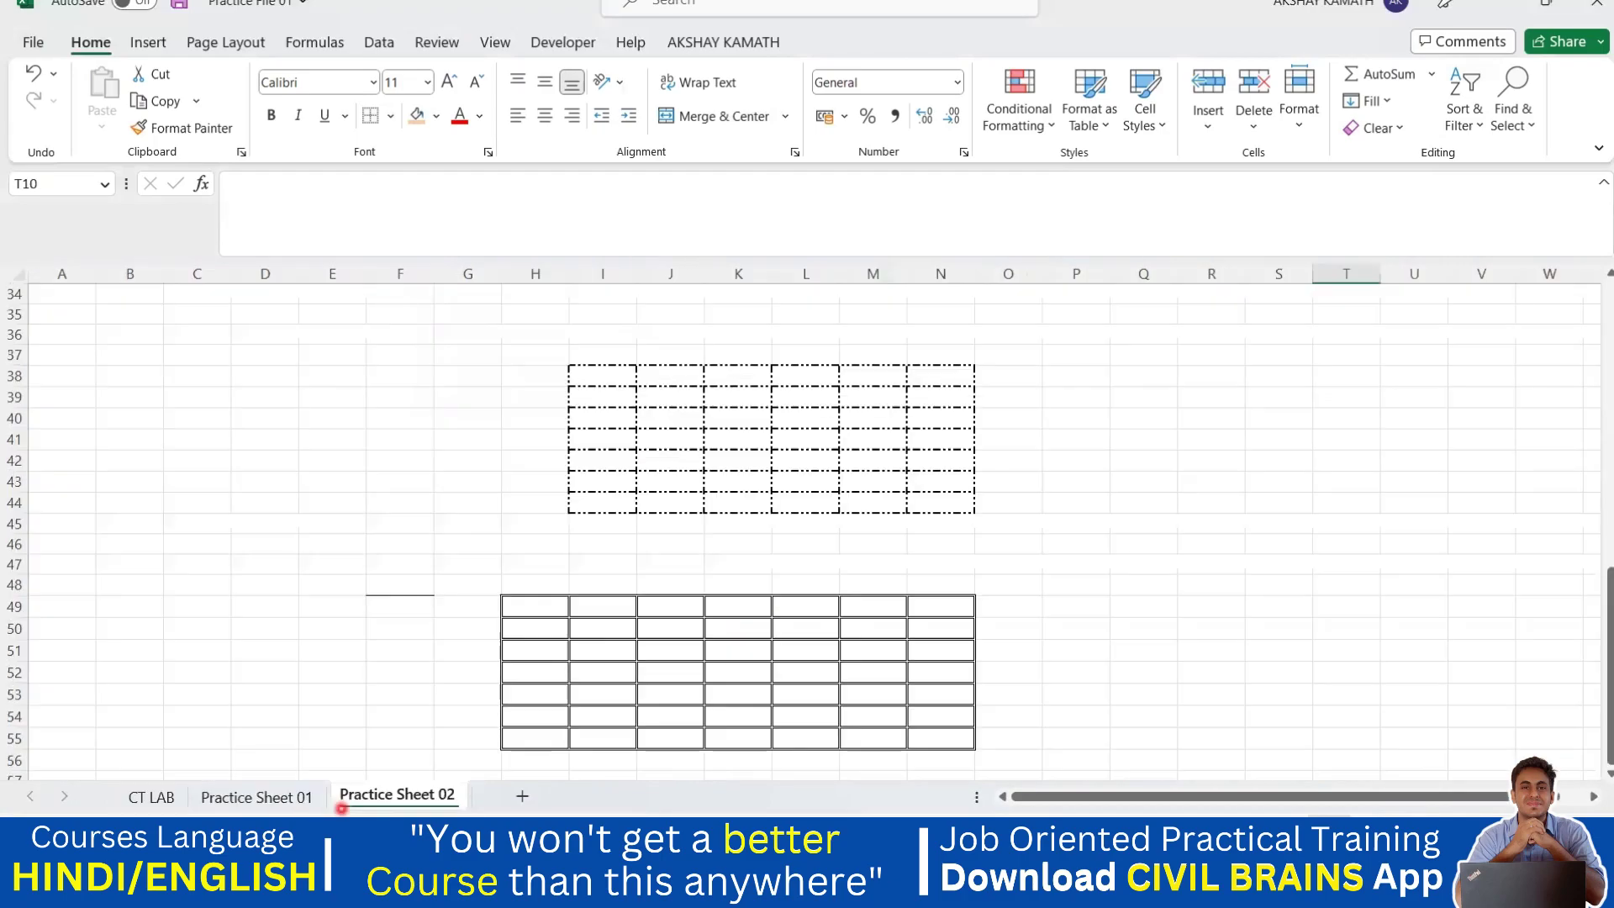
Add a new blank worksheet, Sheet3.
scroll(496, 715, "down", 1)
left_click(519, 795)
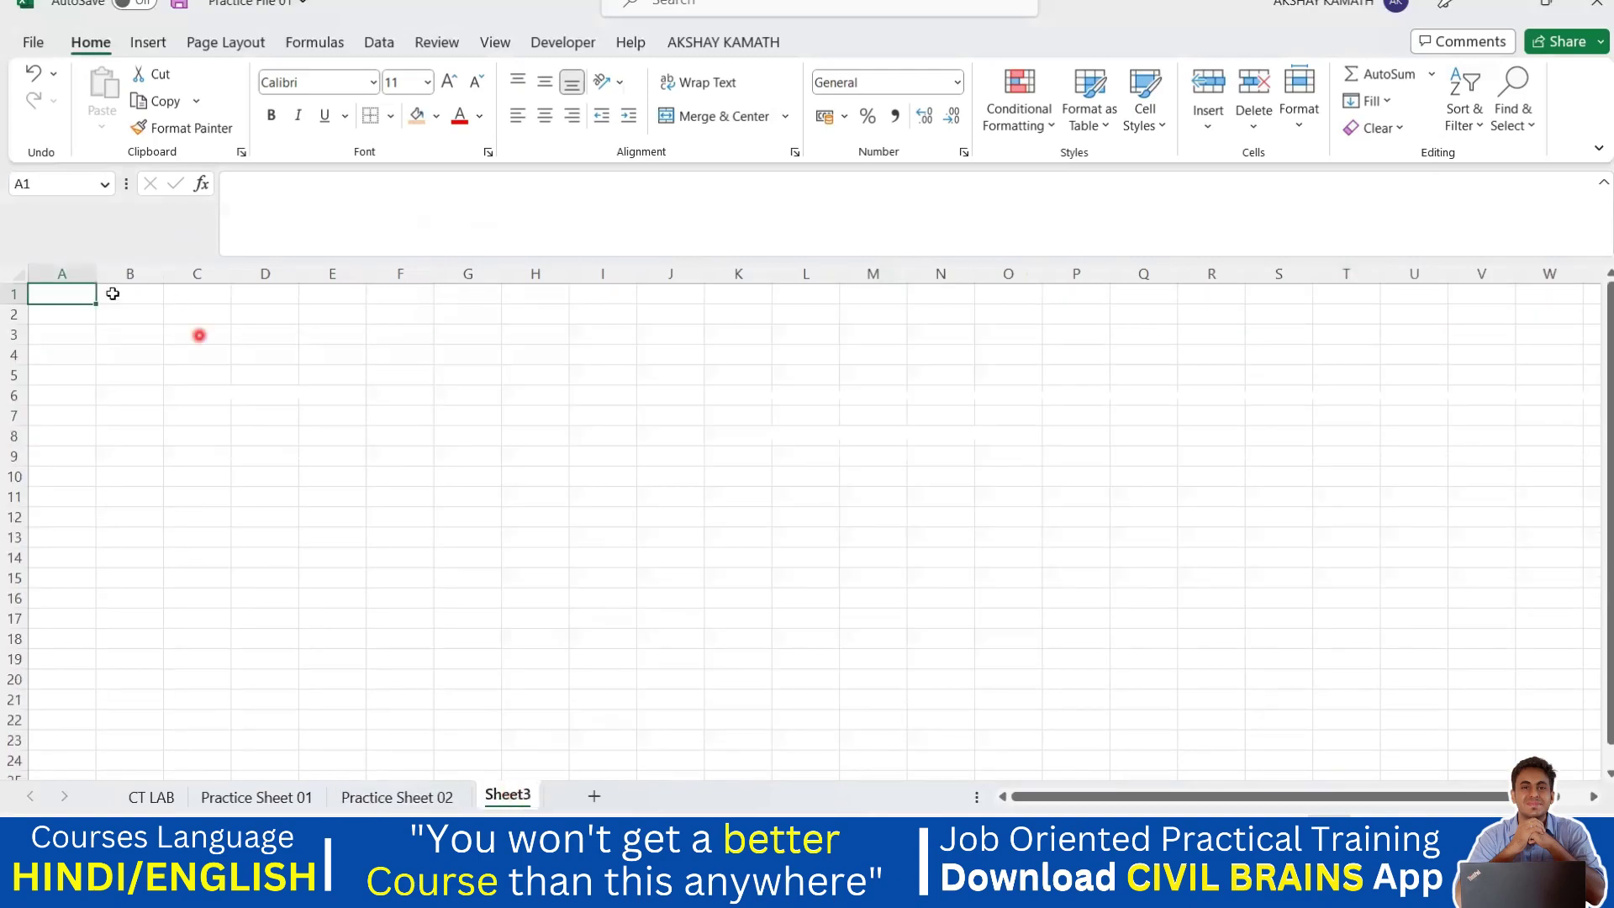
left_click_drag(113, 293, 1227, 731)
left_click(670, 496)
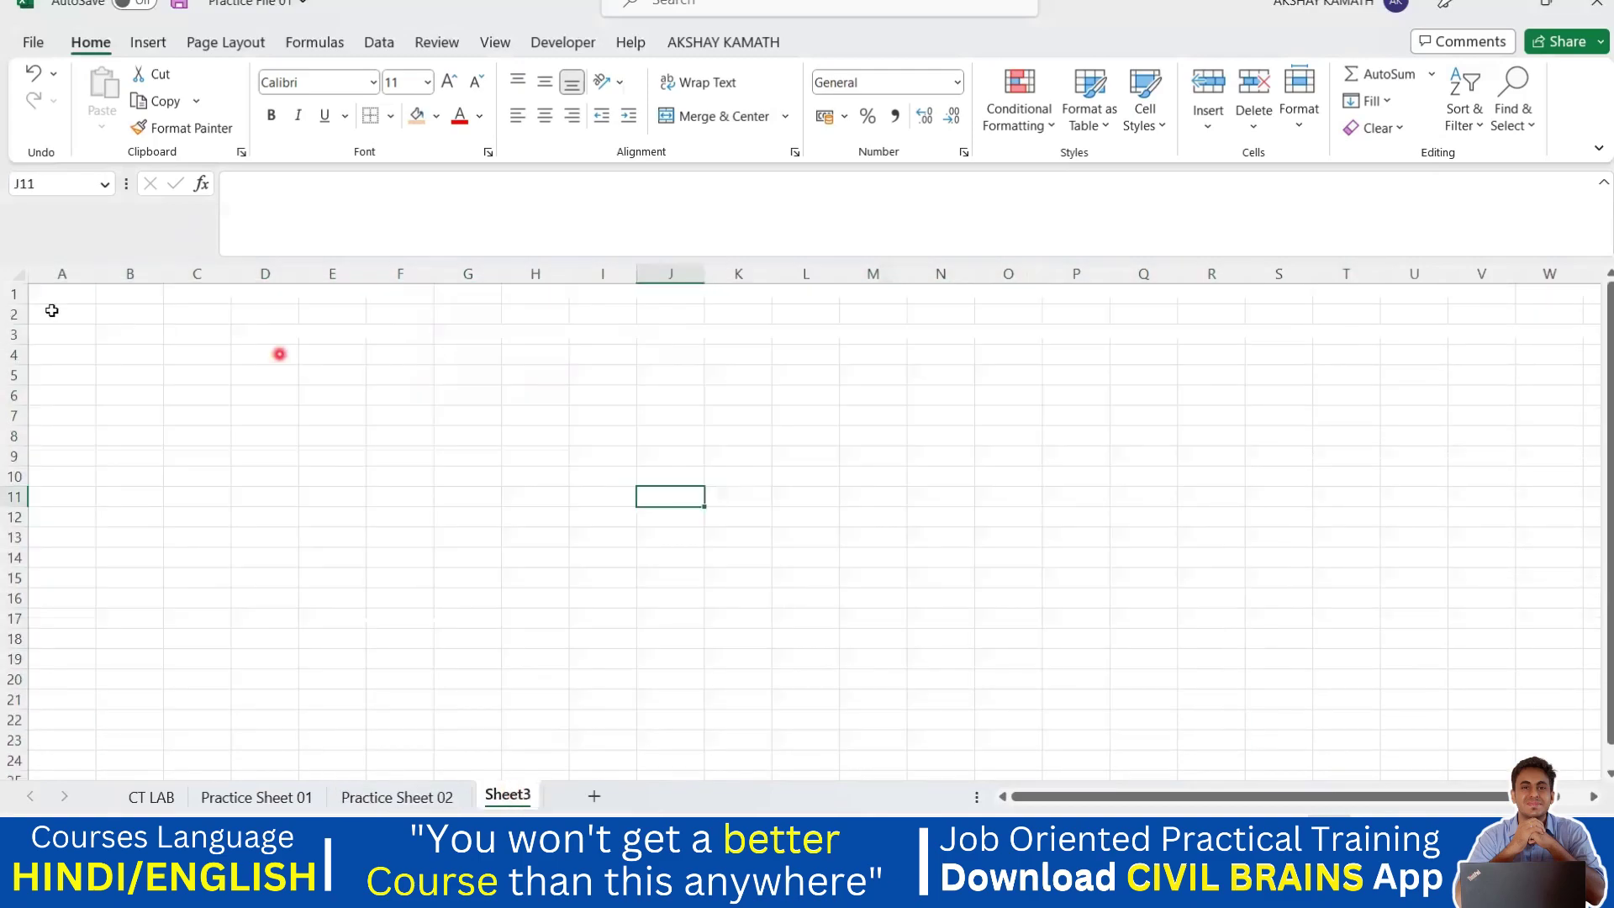
Apply Rotate Text Up orientation to cells A1:U30.
left_click_drag(37, 297, 1429, 748)
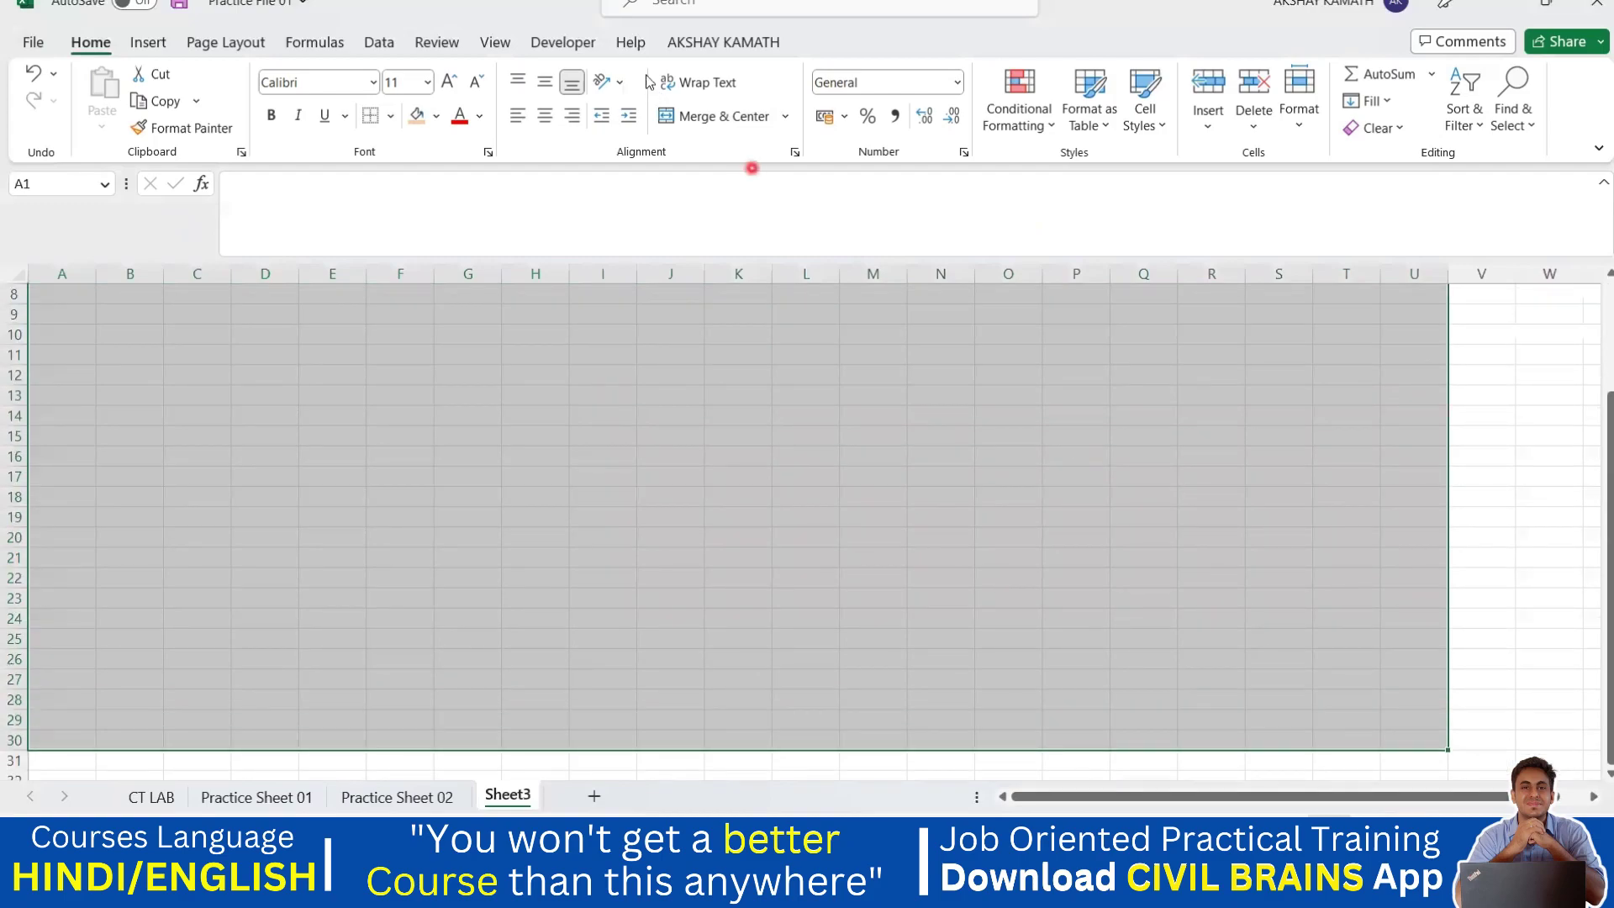
left_click(621, 82)
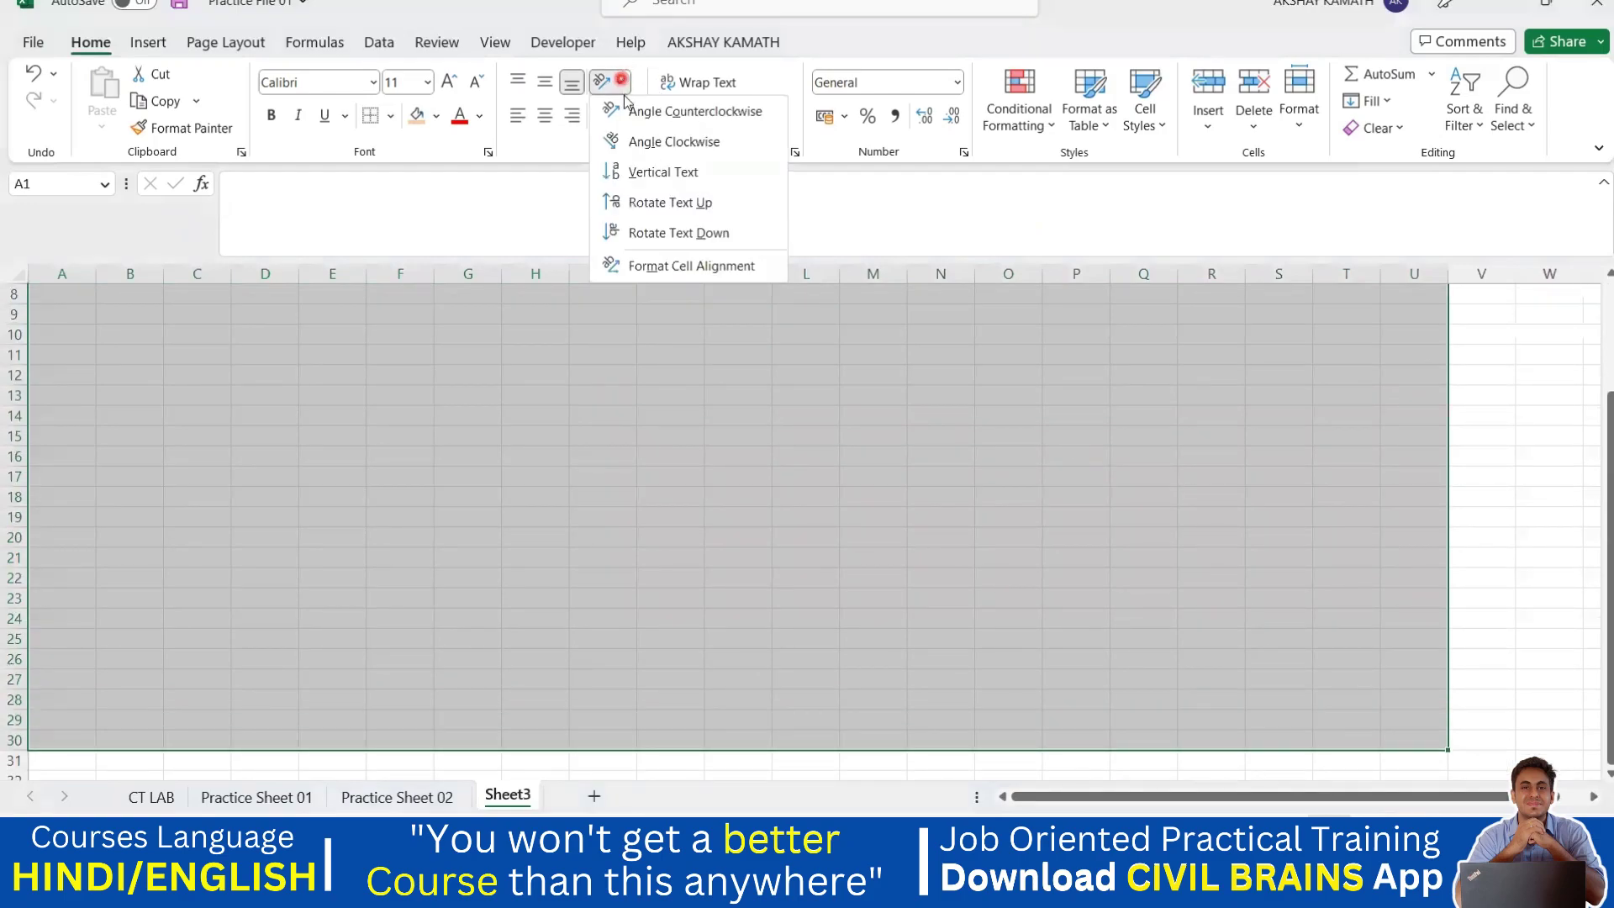
left_click(669, 203)
scroll(584, 451, "up", 3)
left_click(583, 451)
Enter sample text 'fhfhfhf' in B4 and 'fjfjhfh' in D6.
left_click(148, 363)
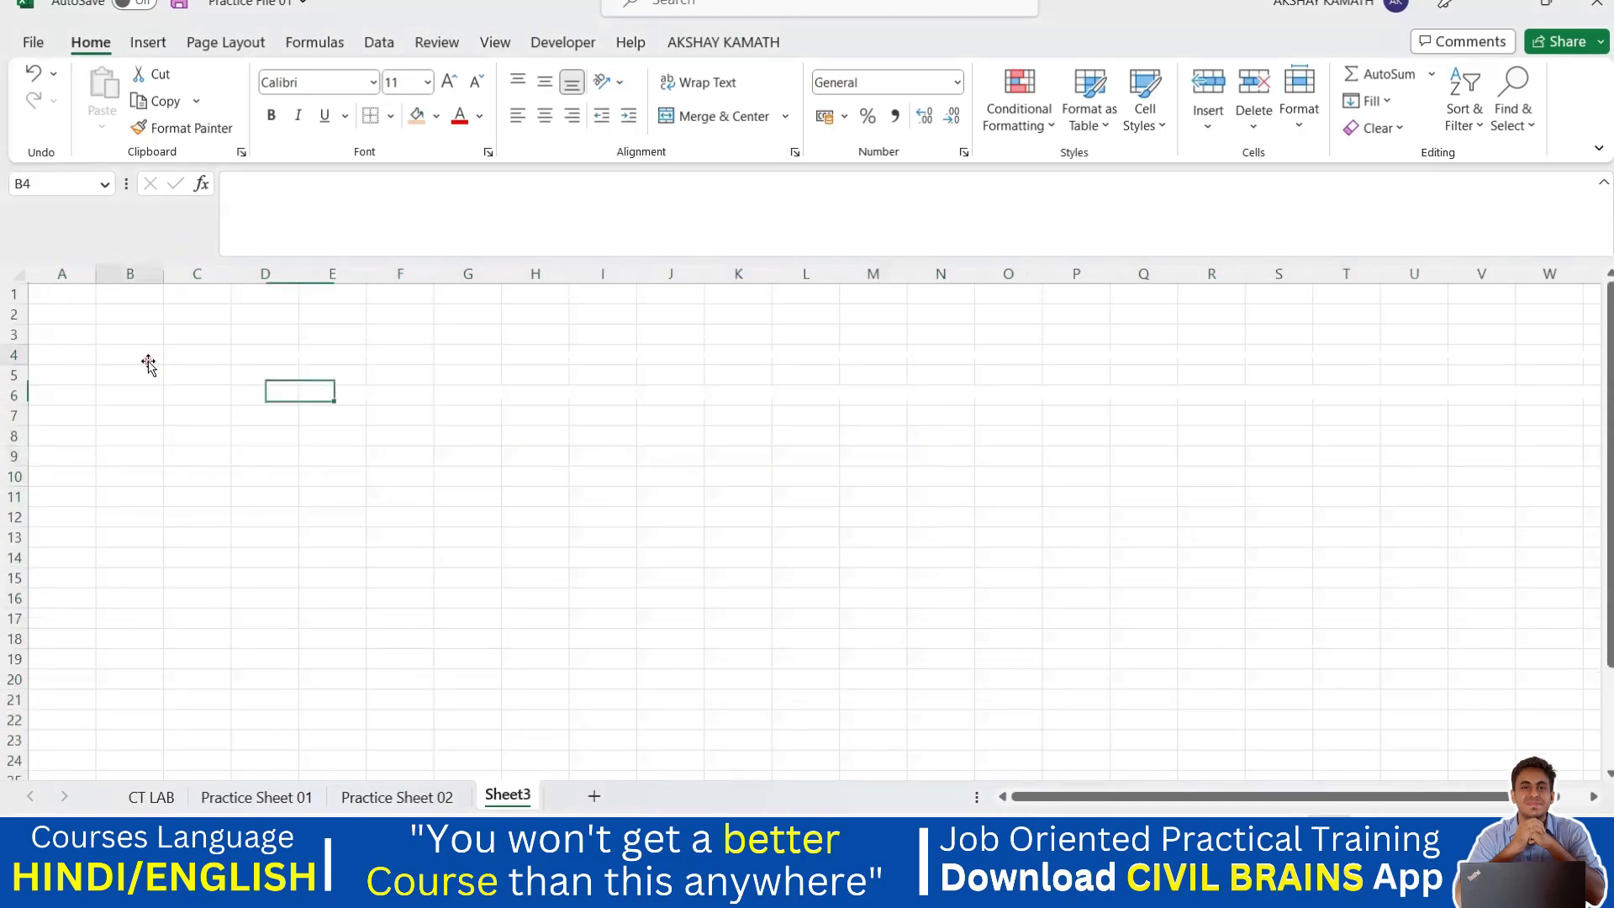
type("fhfhfhf")
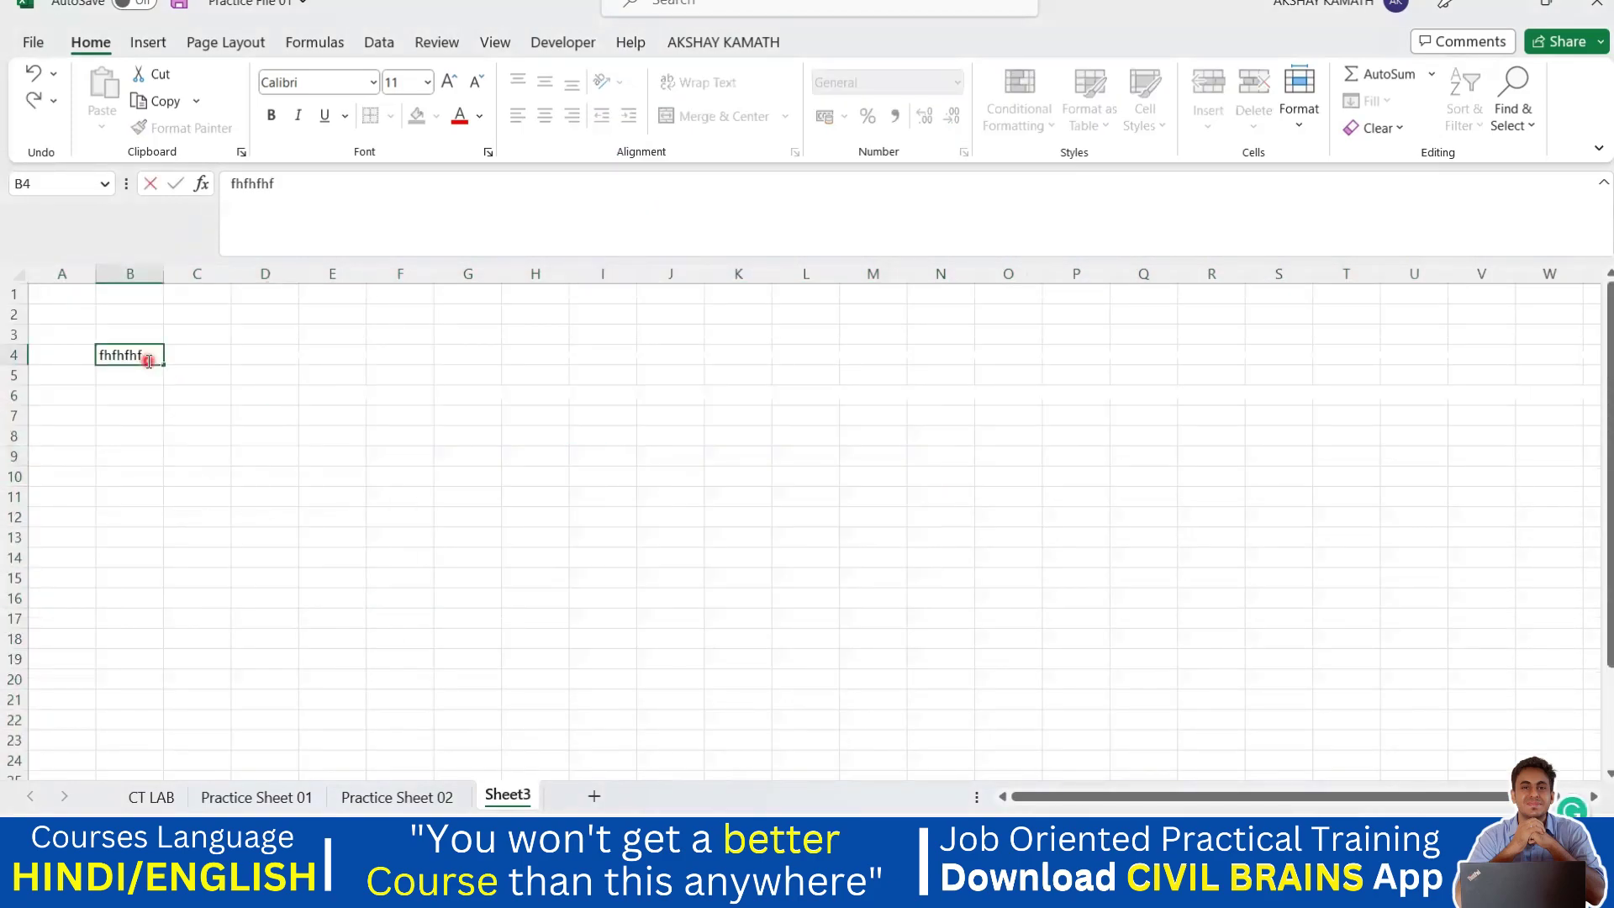
left_click(351, 503)
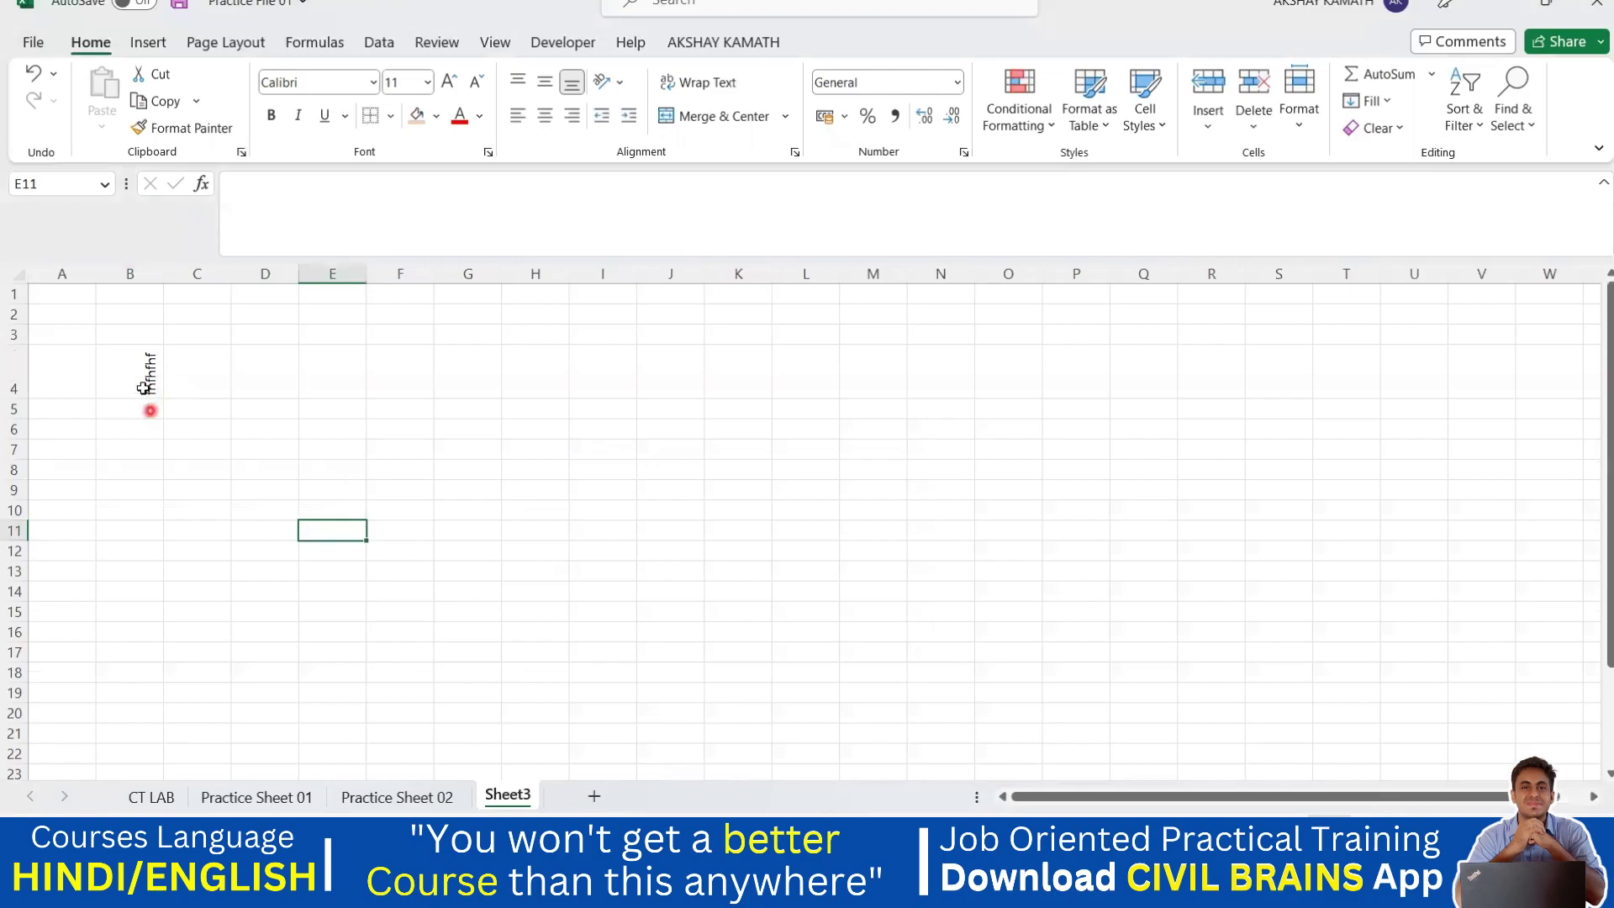
left_click(192, 379)
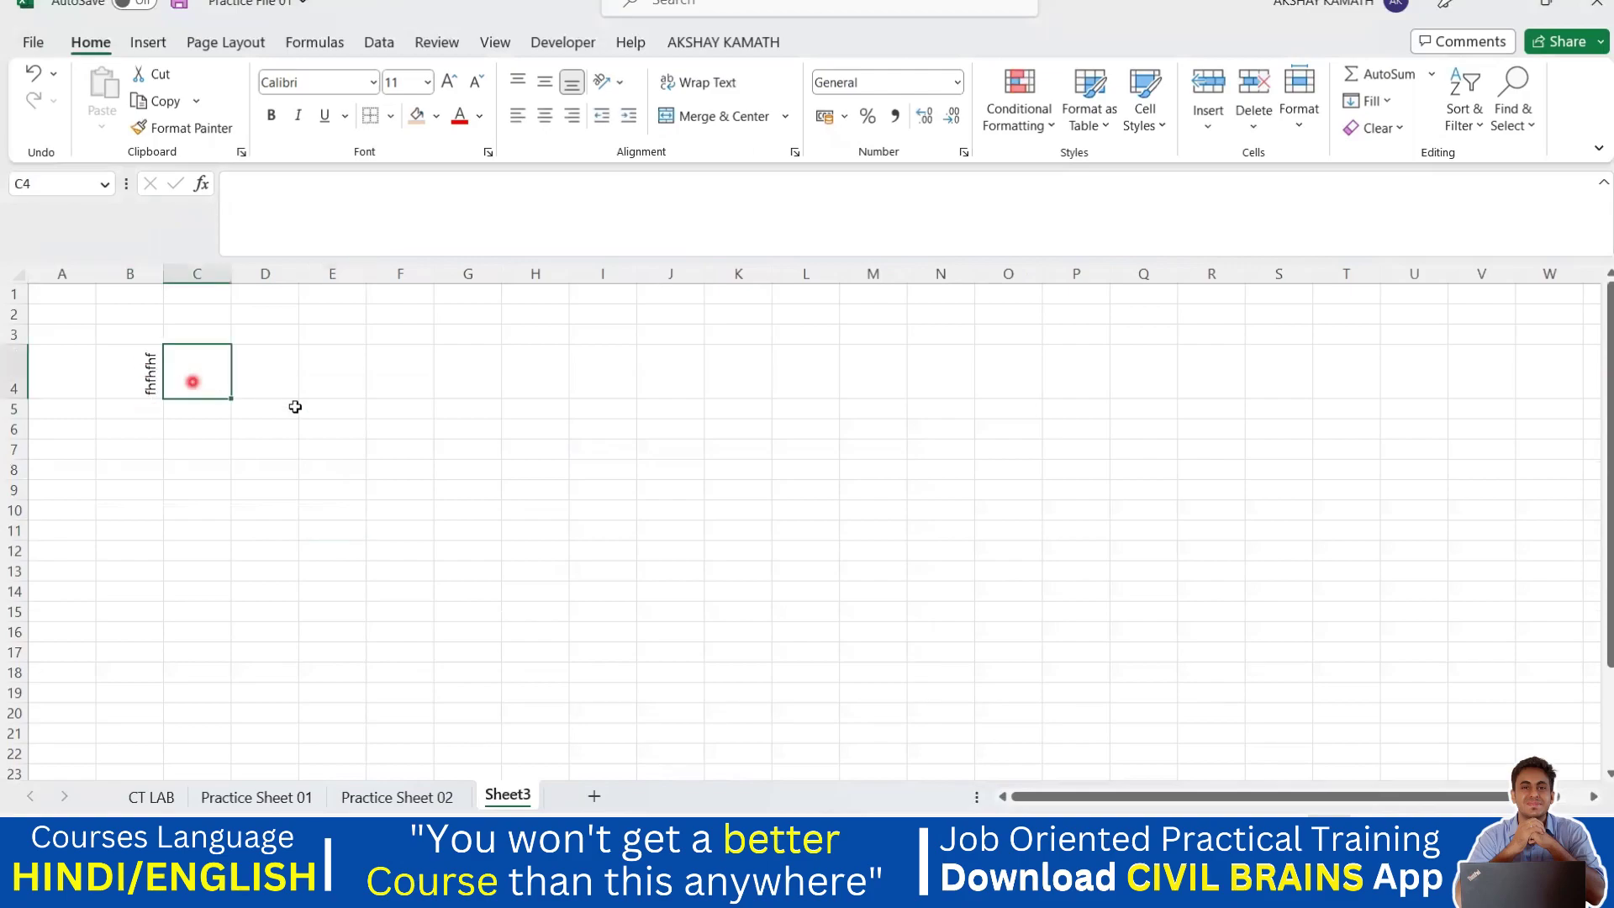
left_click(331, 429)
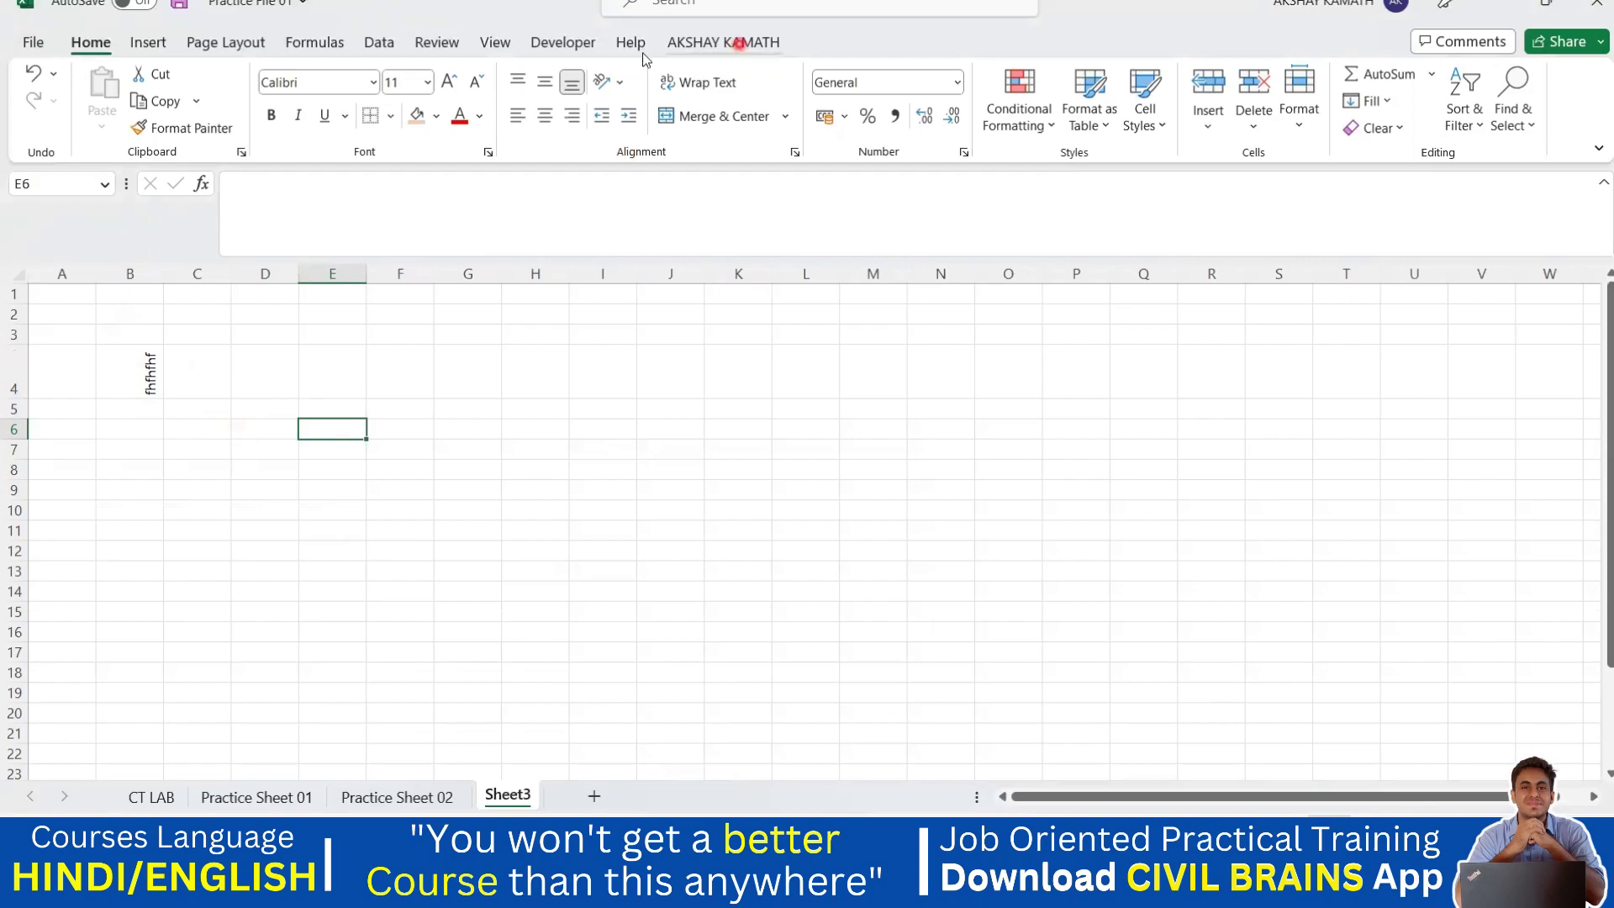
left_click(260, 426)
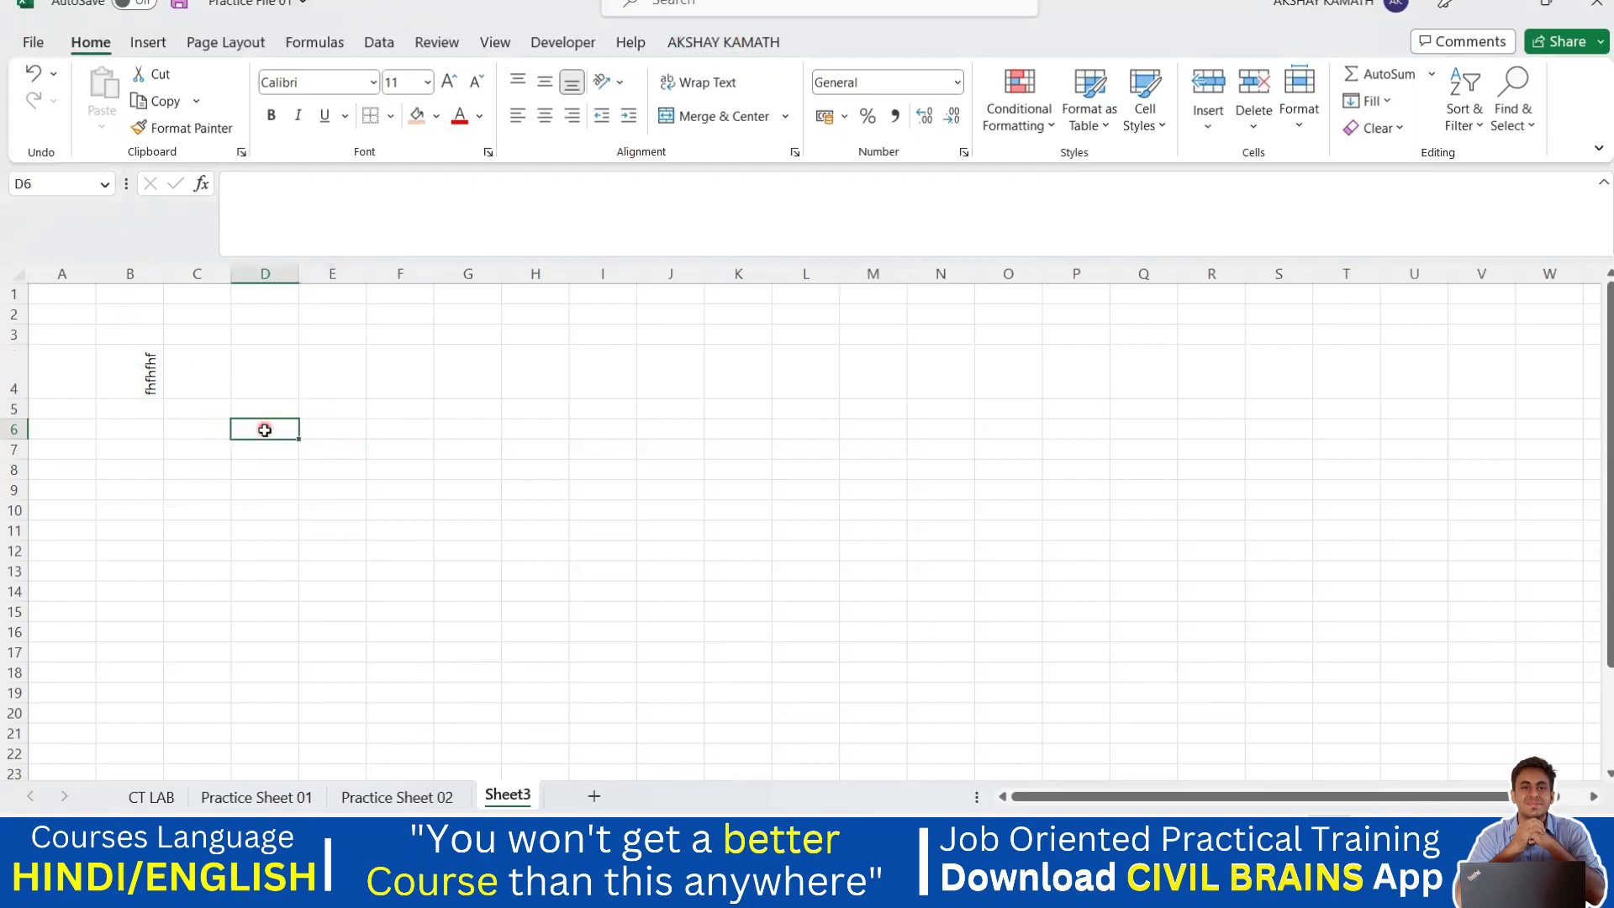
type("fjfjhfh")
left_click(440, 515)
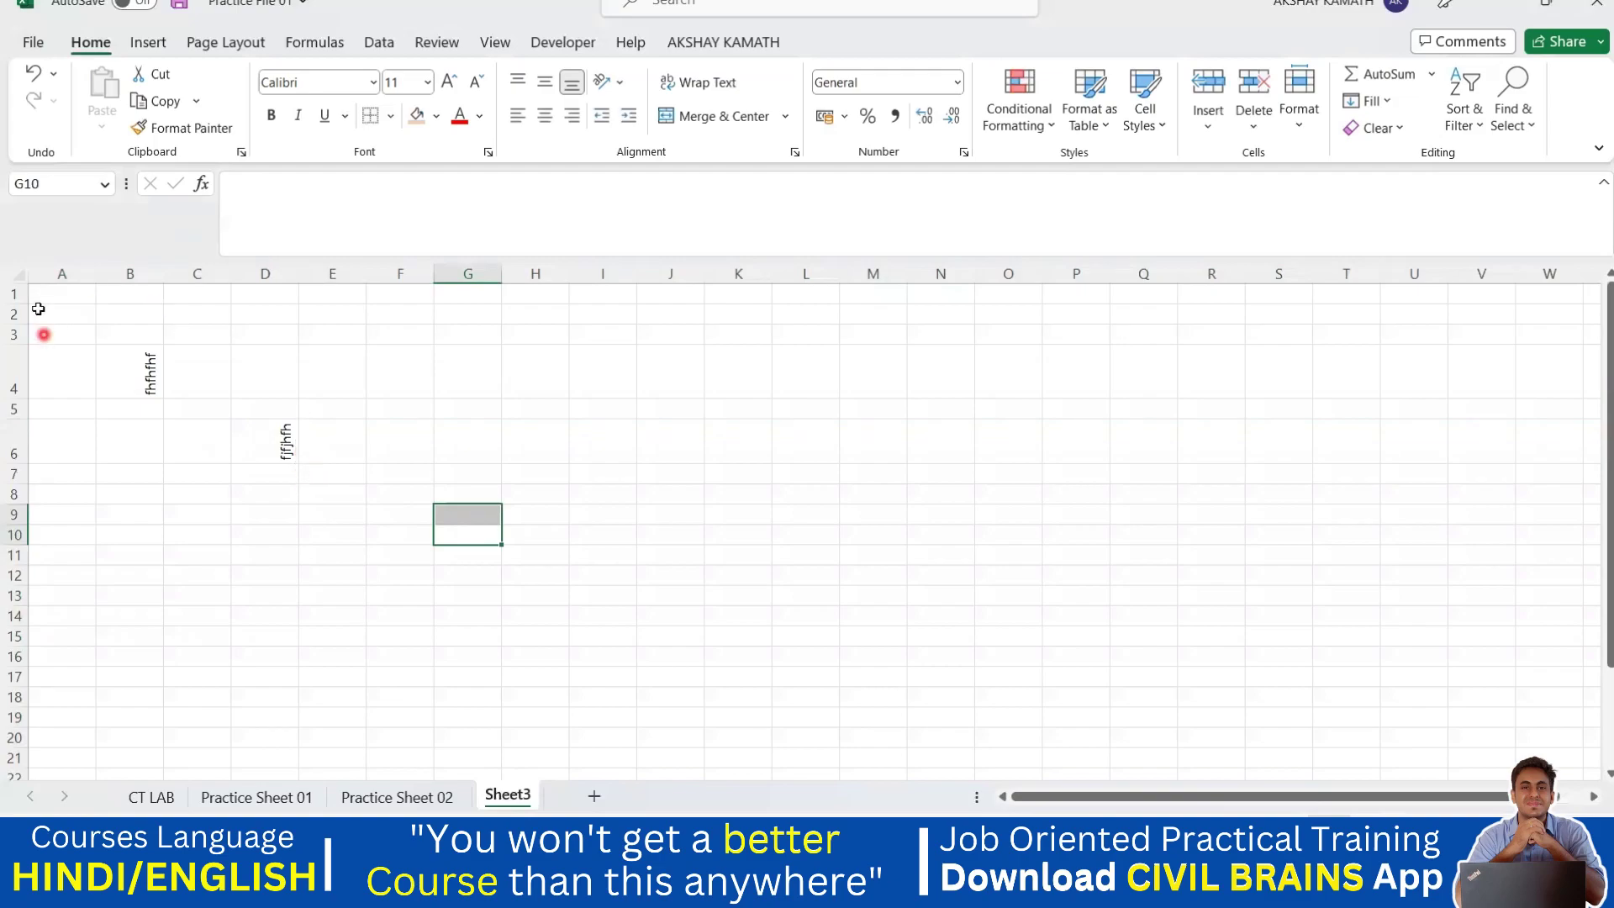
Select the entire Sheet3 worksheet.
left_click_drag(35, 292, 891, 588)
left_click(799, 540)
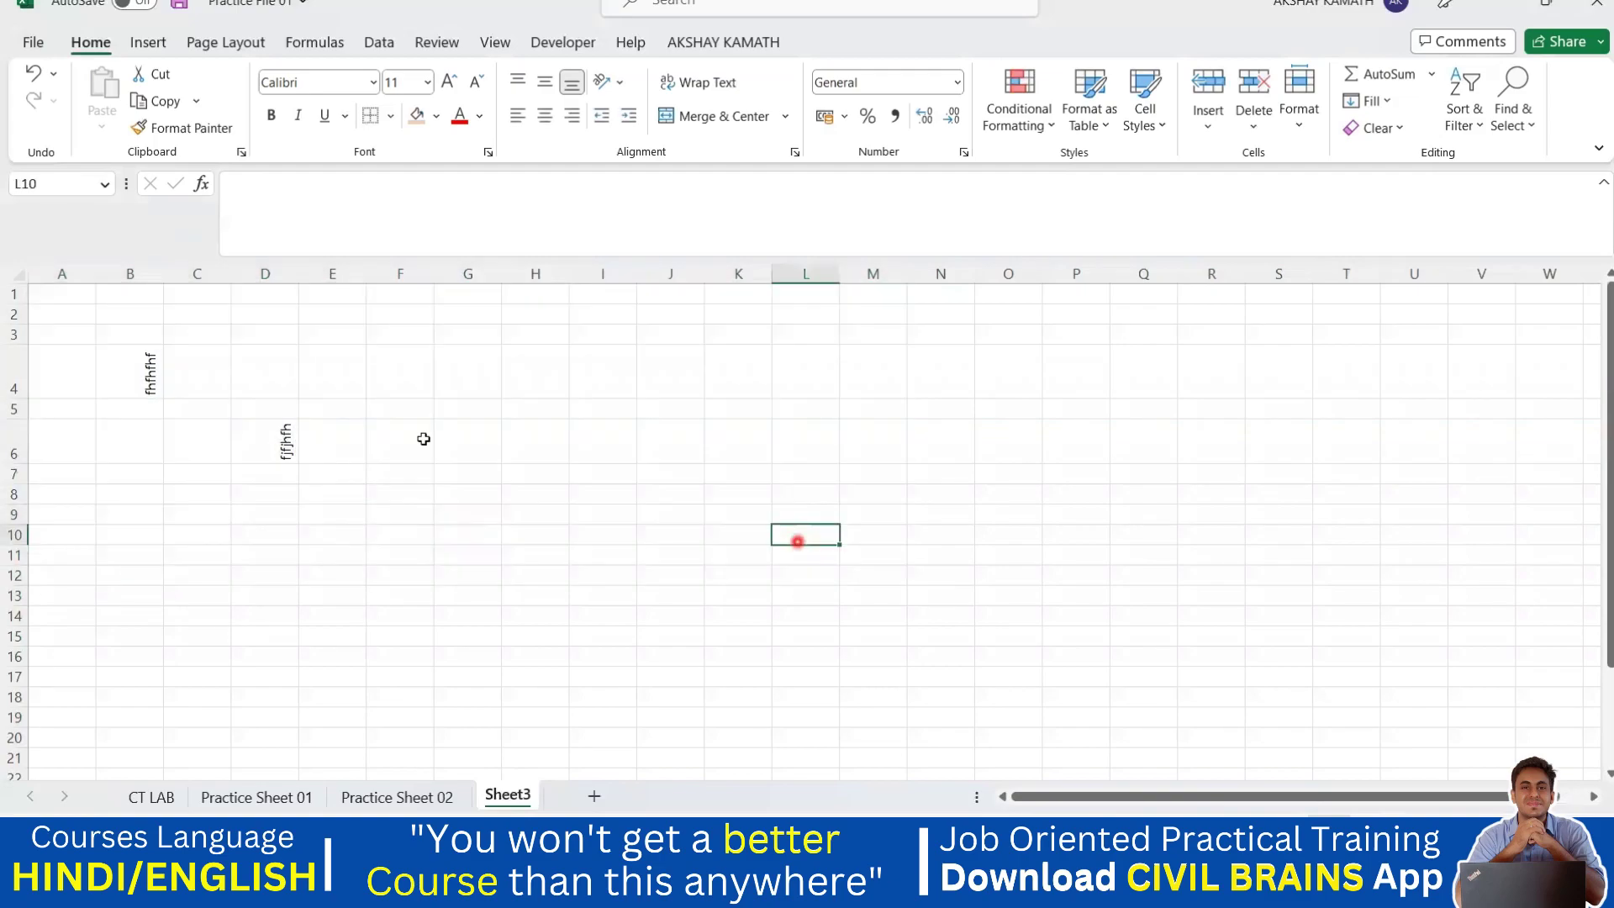
left_click(17, 277)
Turn off Rotate Text Up for the whole sheet so B4 and D6 read horizontally.
scroll(1055, 540, "down", 12)
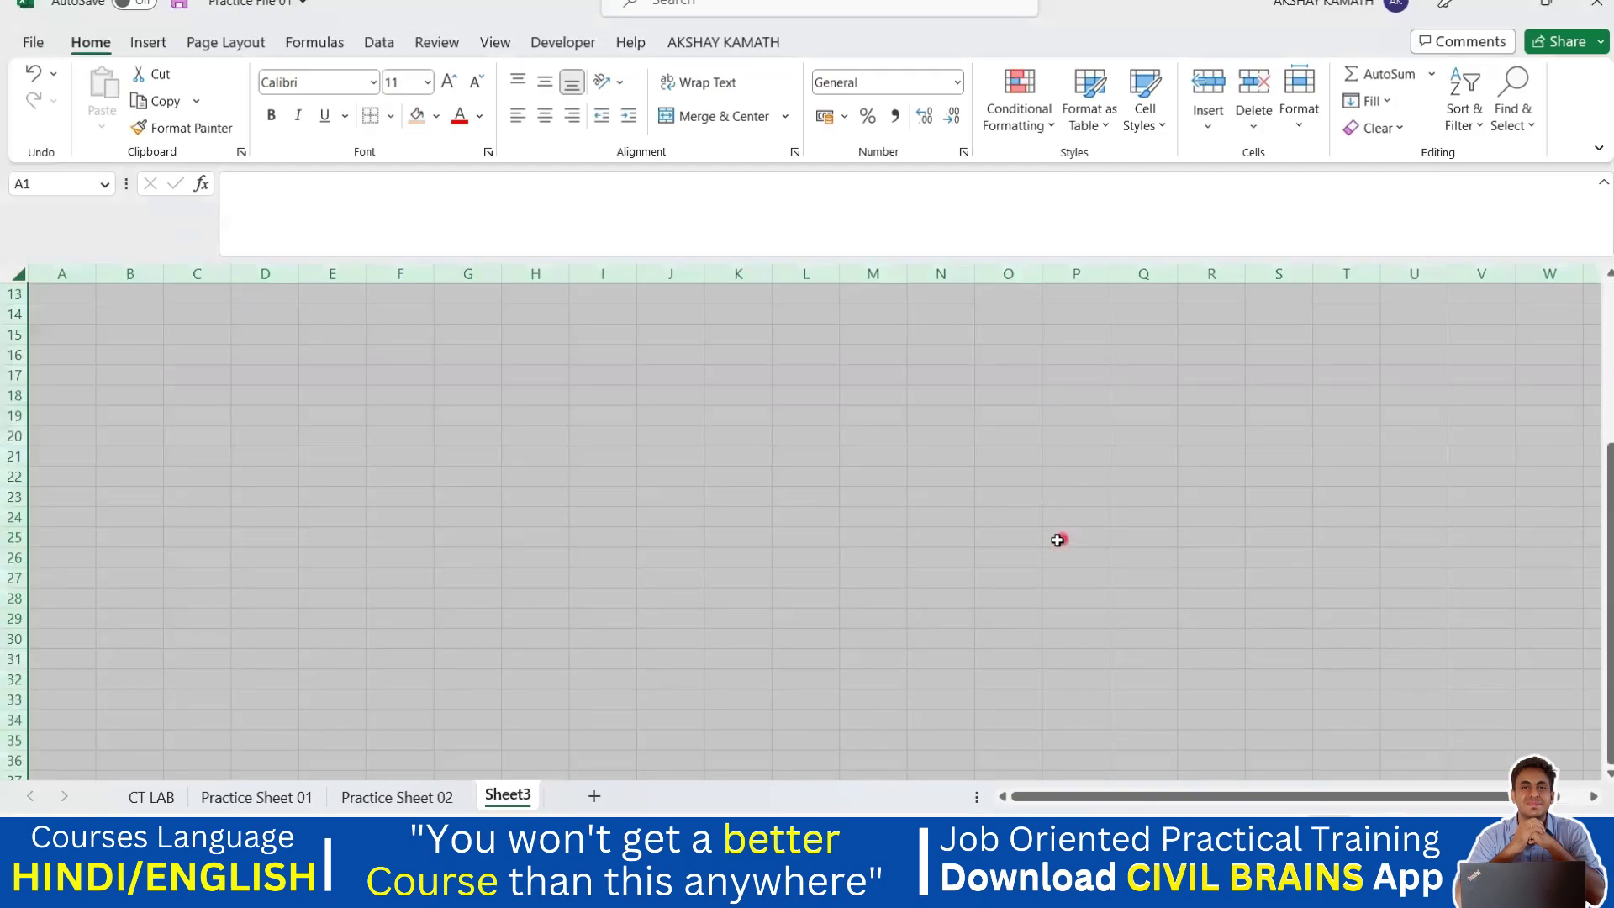
scroll(1054, 540, "up", 12)
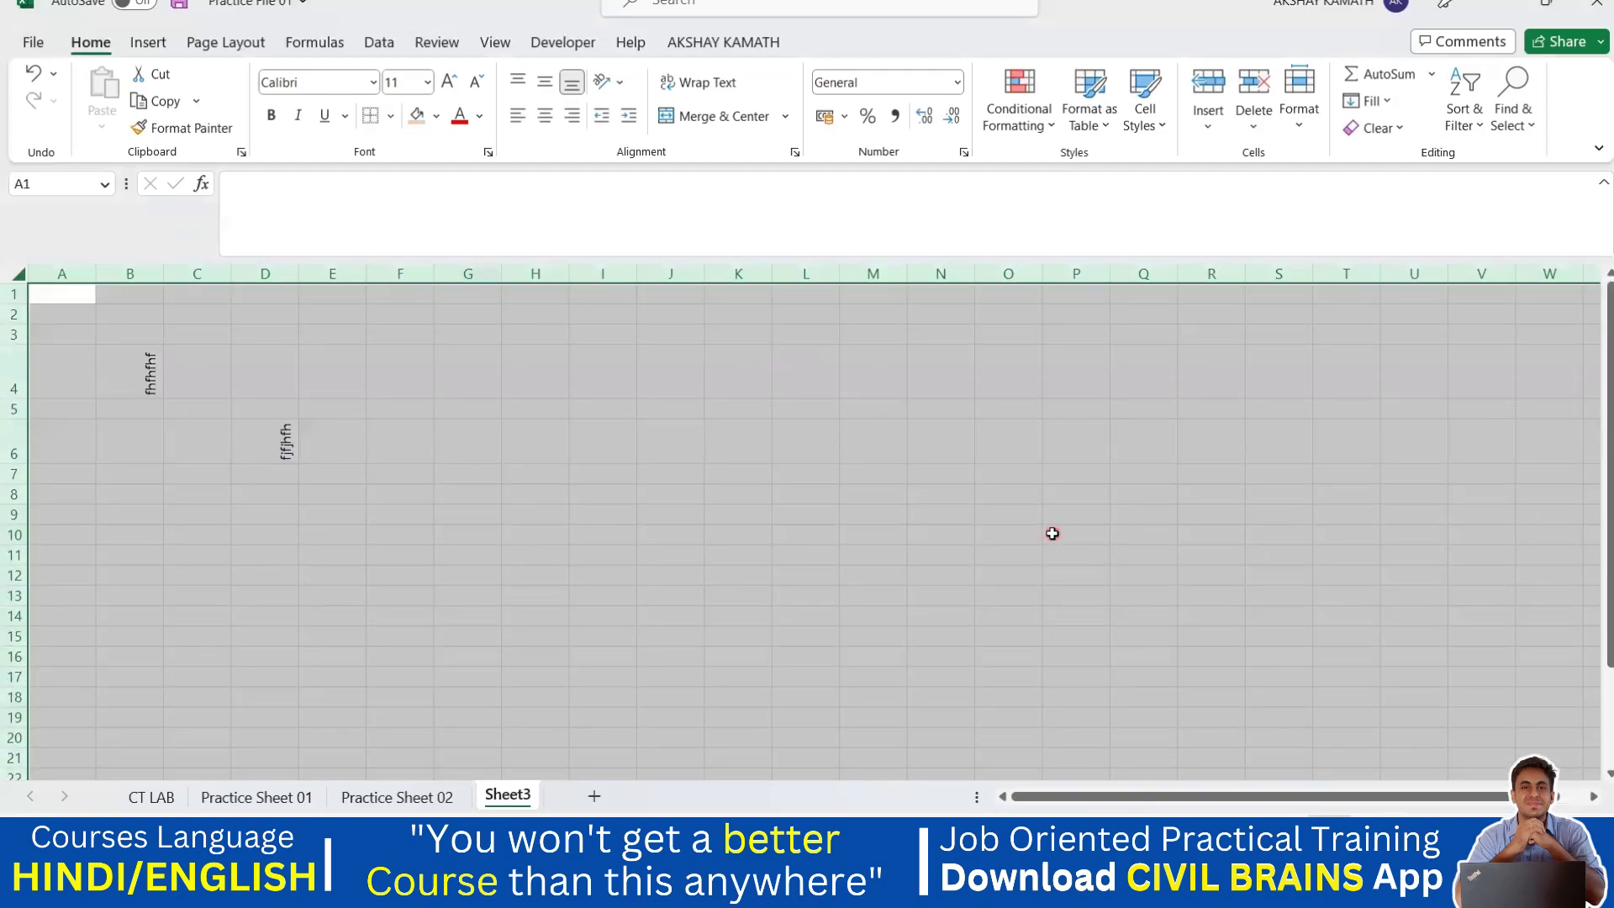
left_click(620, 82)
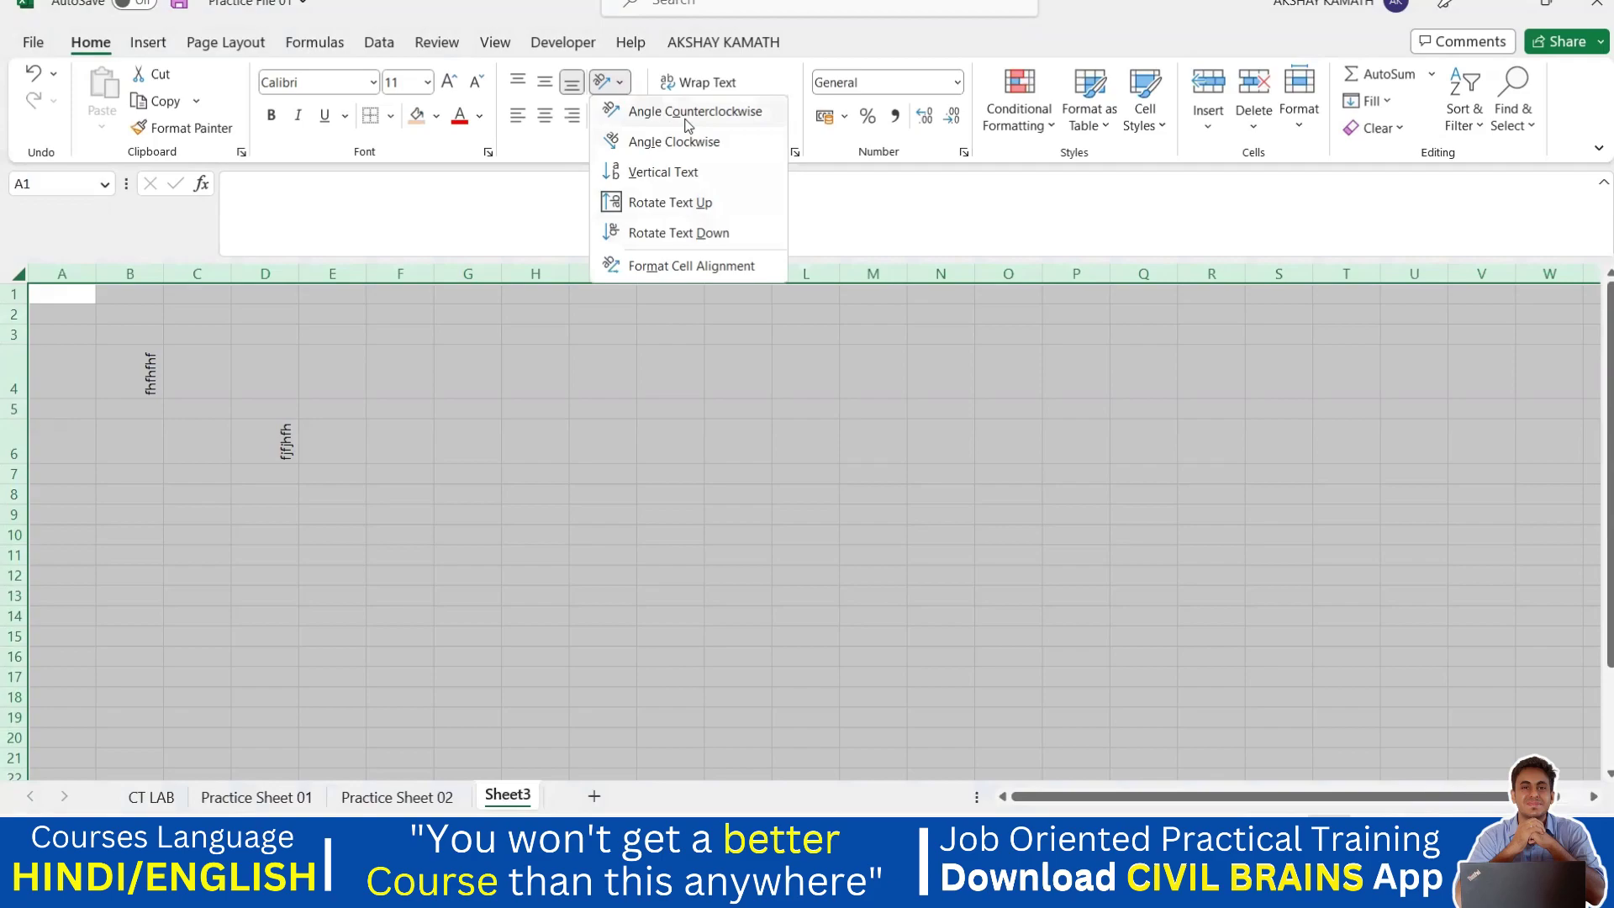
left_click(661, 205)
left_click(387, 461)
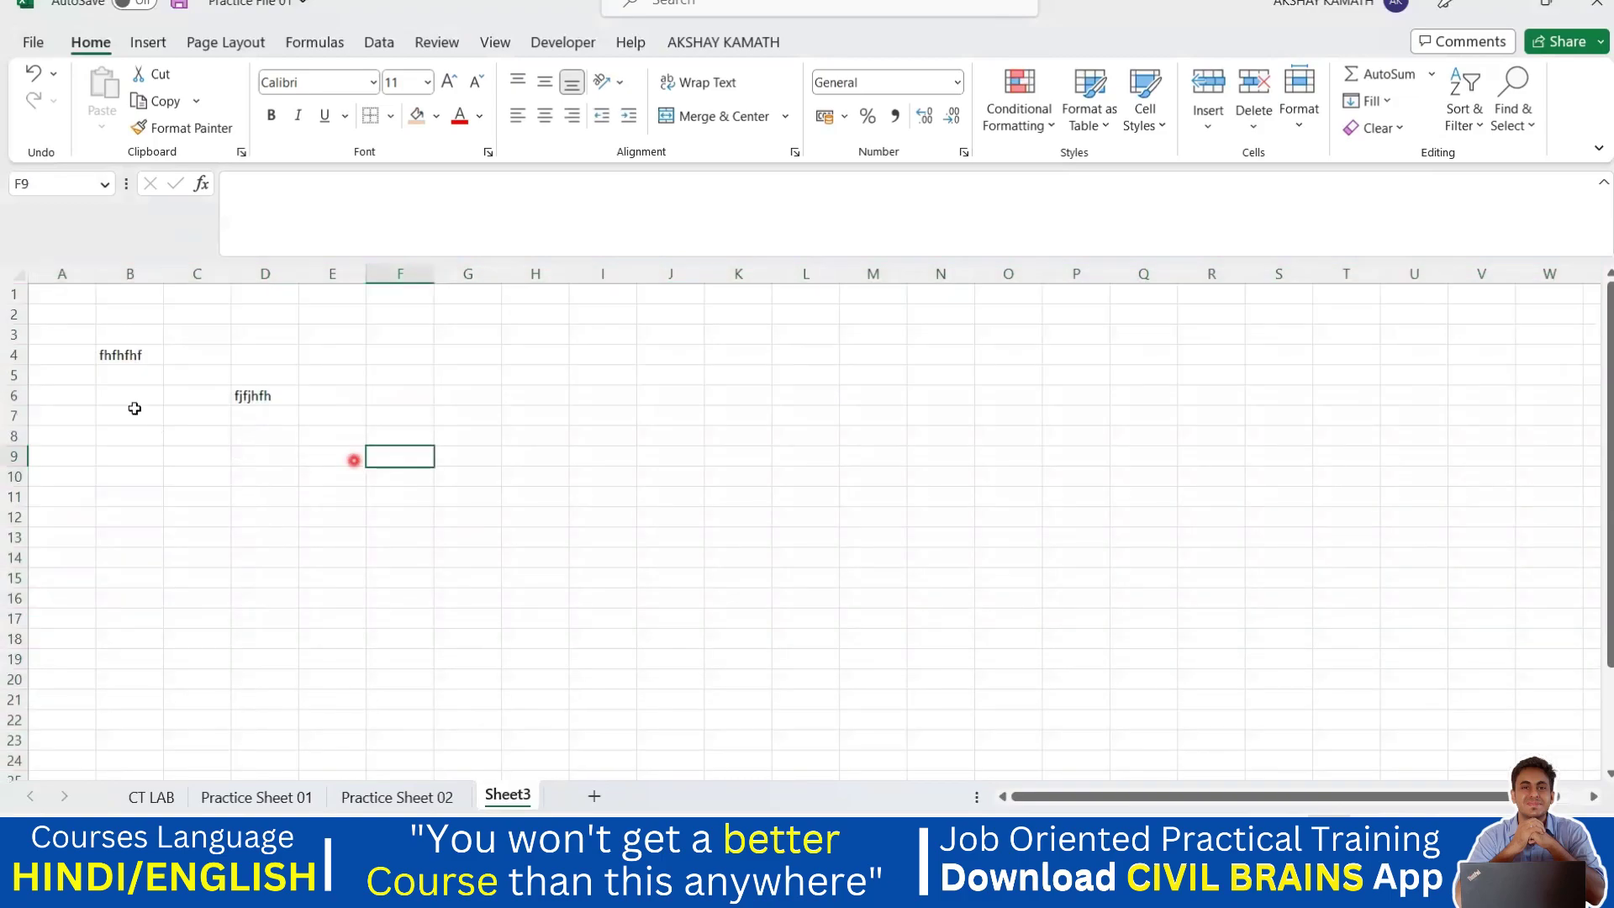
Enter 'cxcxcc' in H15 and 'x xcxccc' in H10.
left_click(545, 577)
type("cxcxcc")
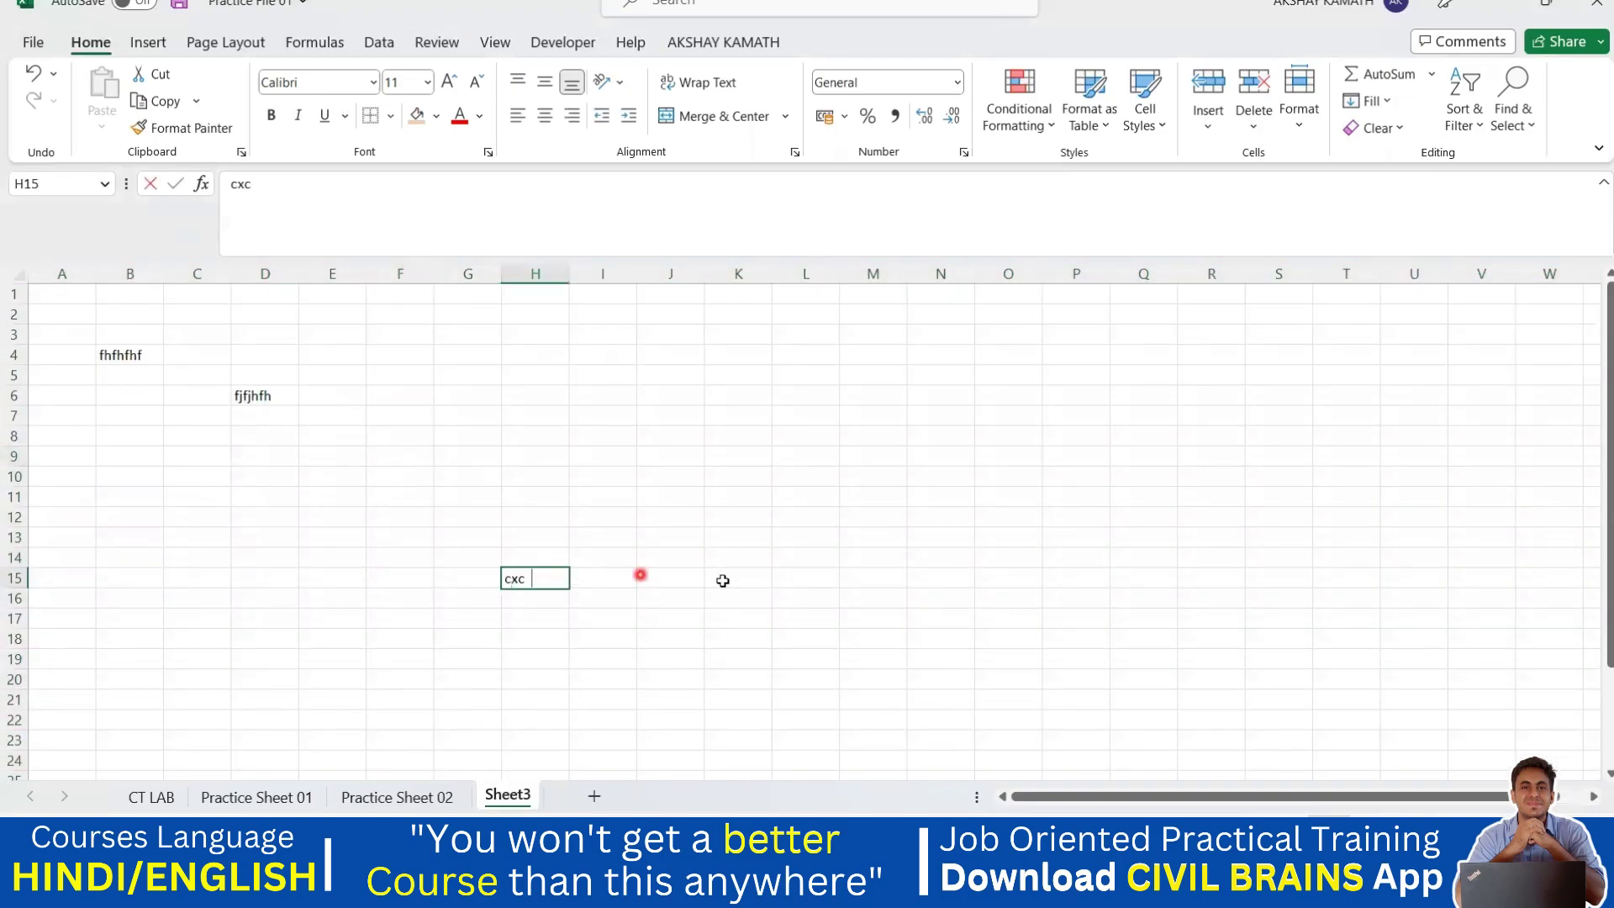
left_click(721, 580)
double_click(548, 477)
type("x xcxccc")
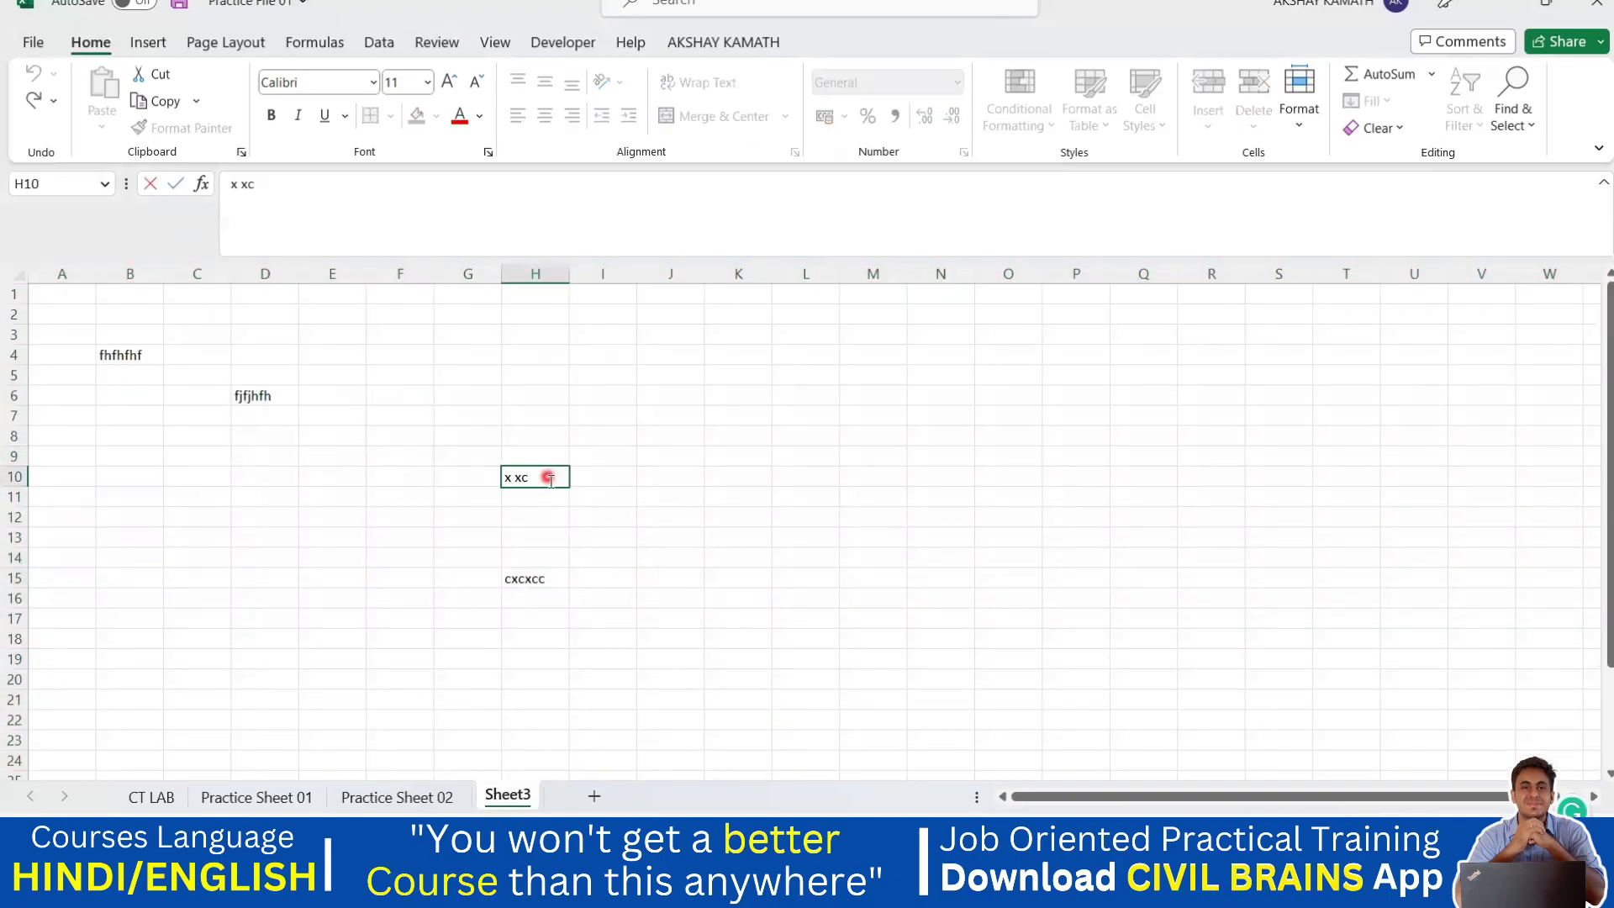
left_click(668, 573)
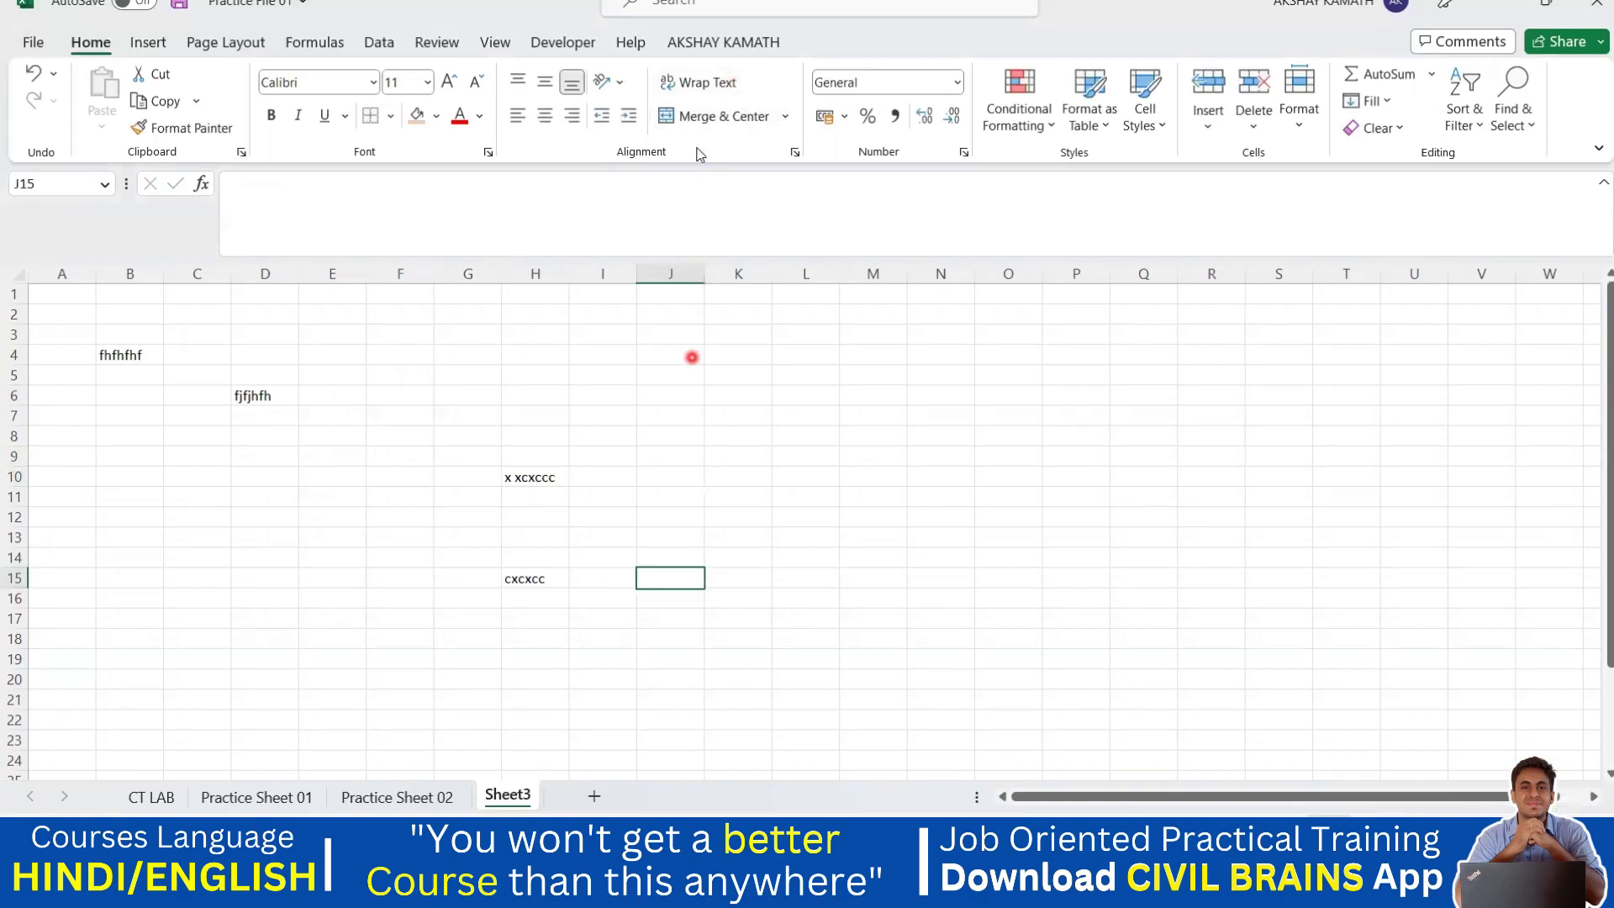
left_click(621, 85)
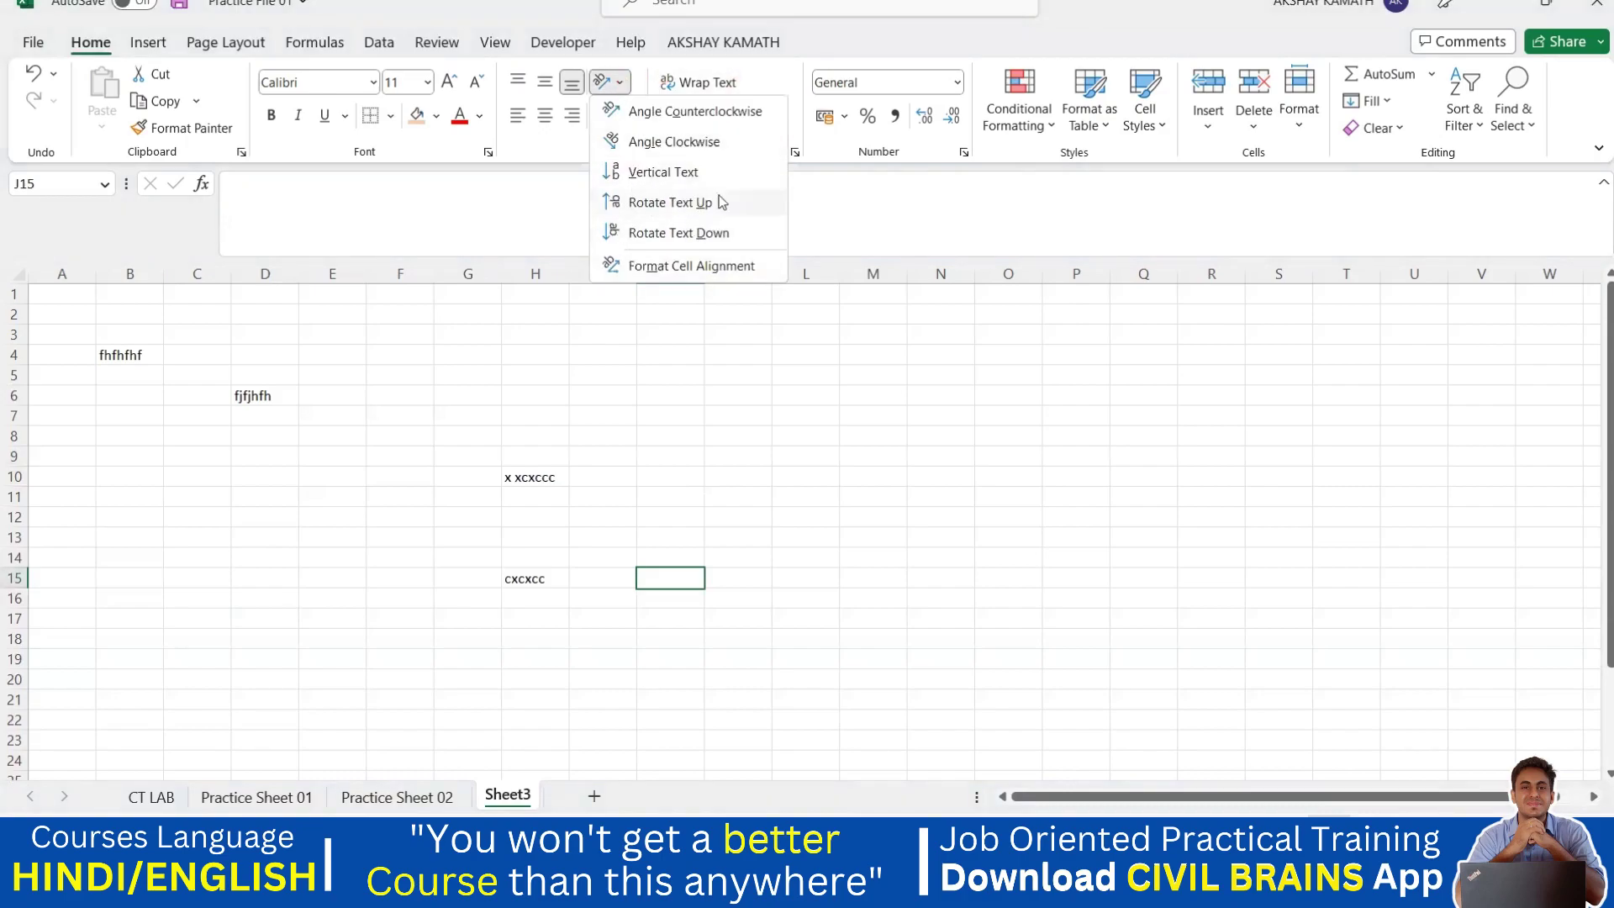
Browse the Font, Border, Fill and Protection tabs of Format Cells, returning to Alignment.
left_click(693, 268)
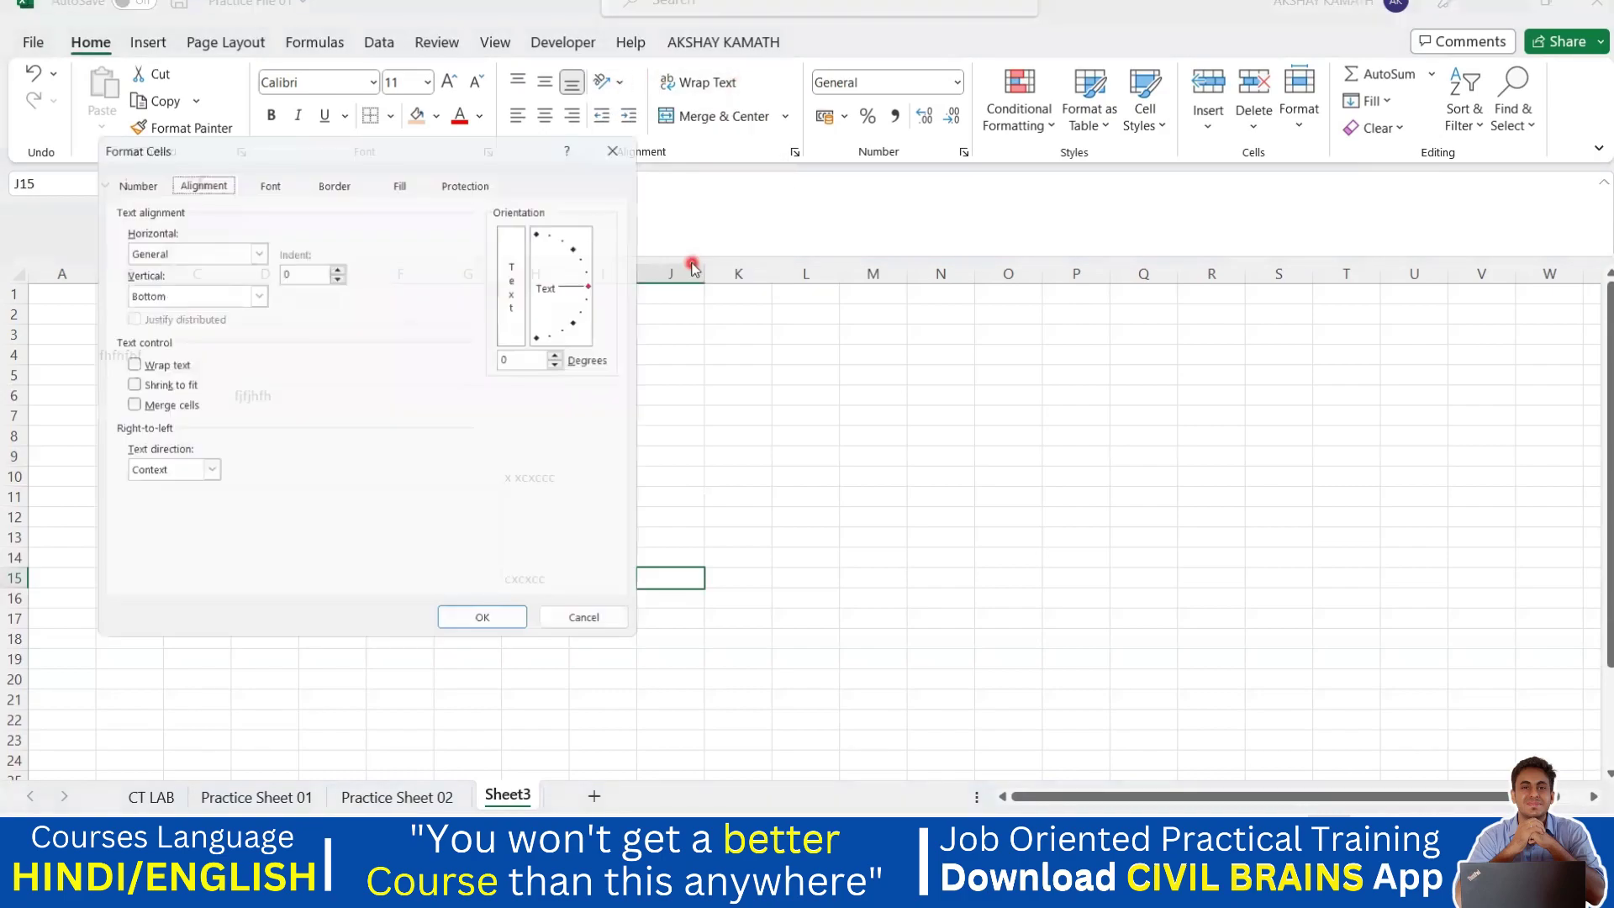
left_click(265, 175)
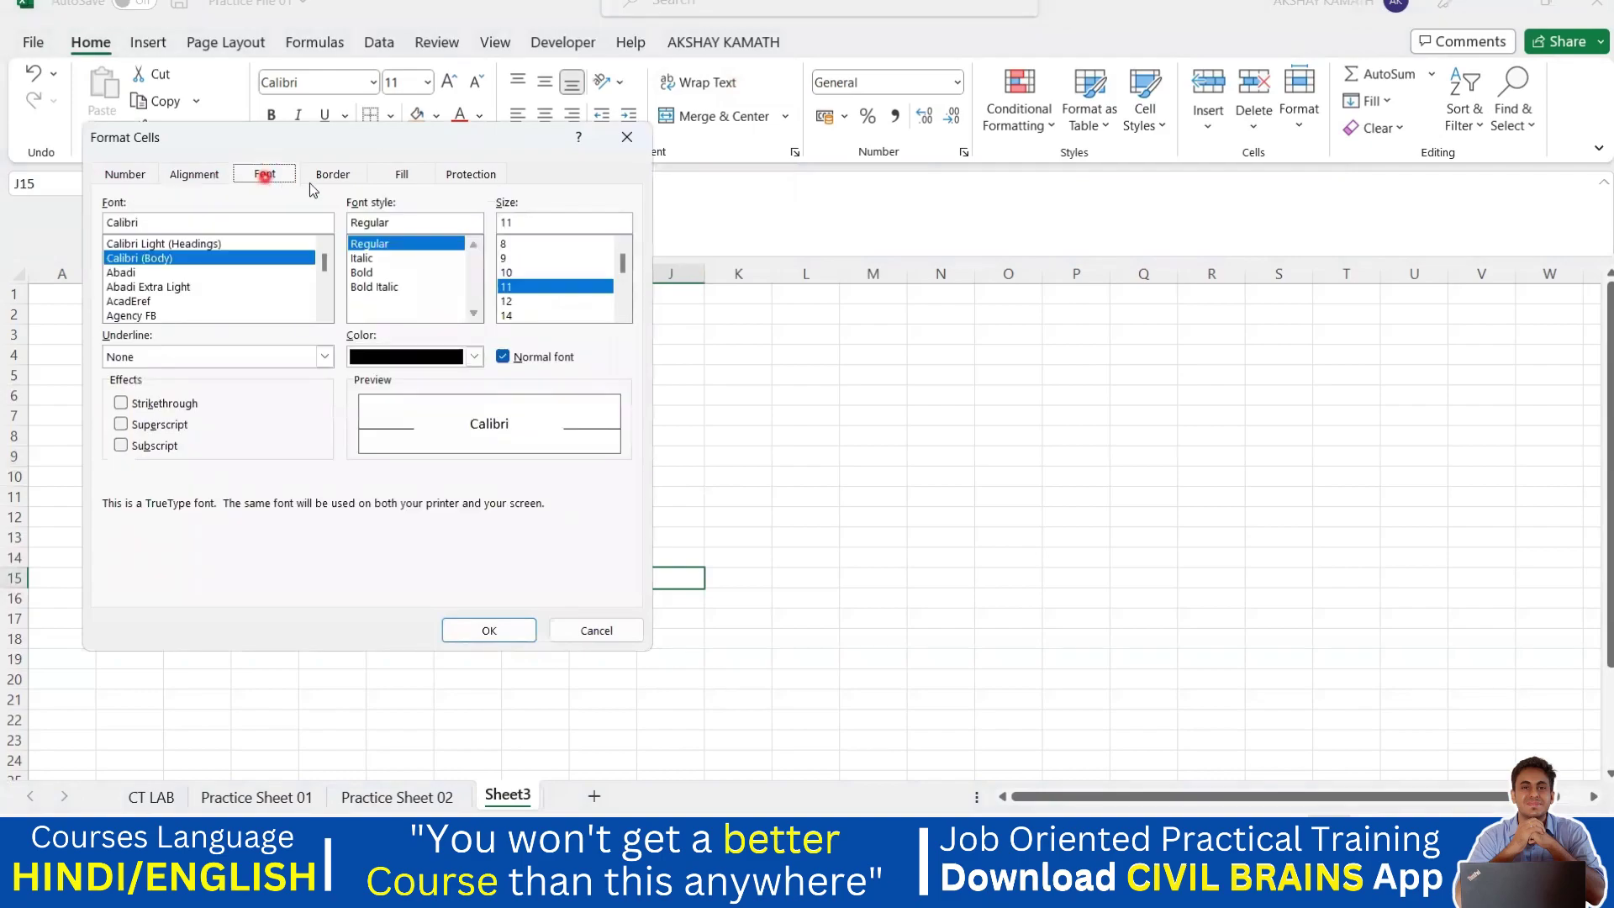
left_click(333, 174)
left_click(402, 174)
left_click(470, 174)
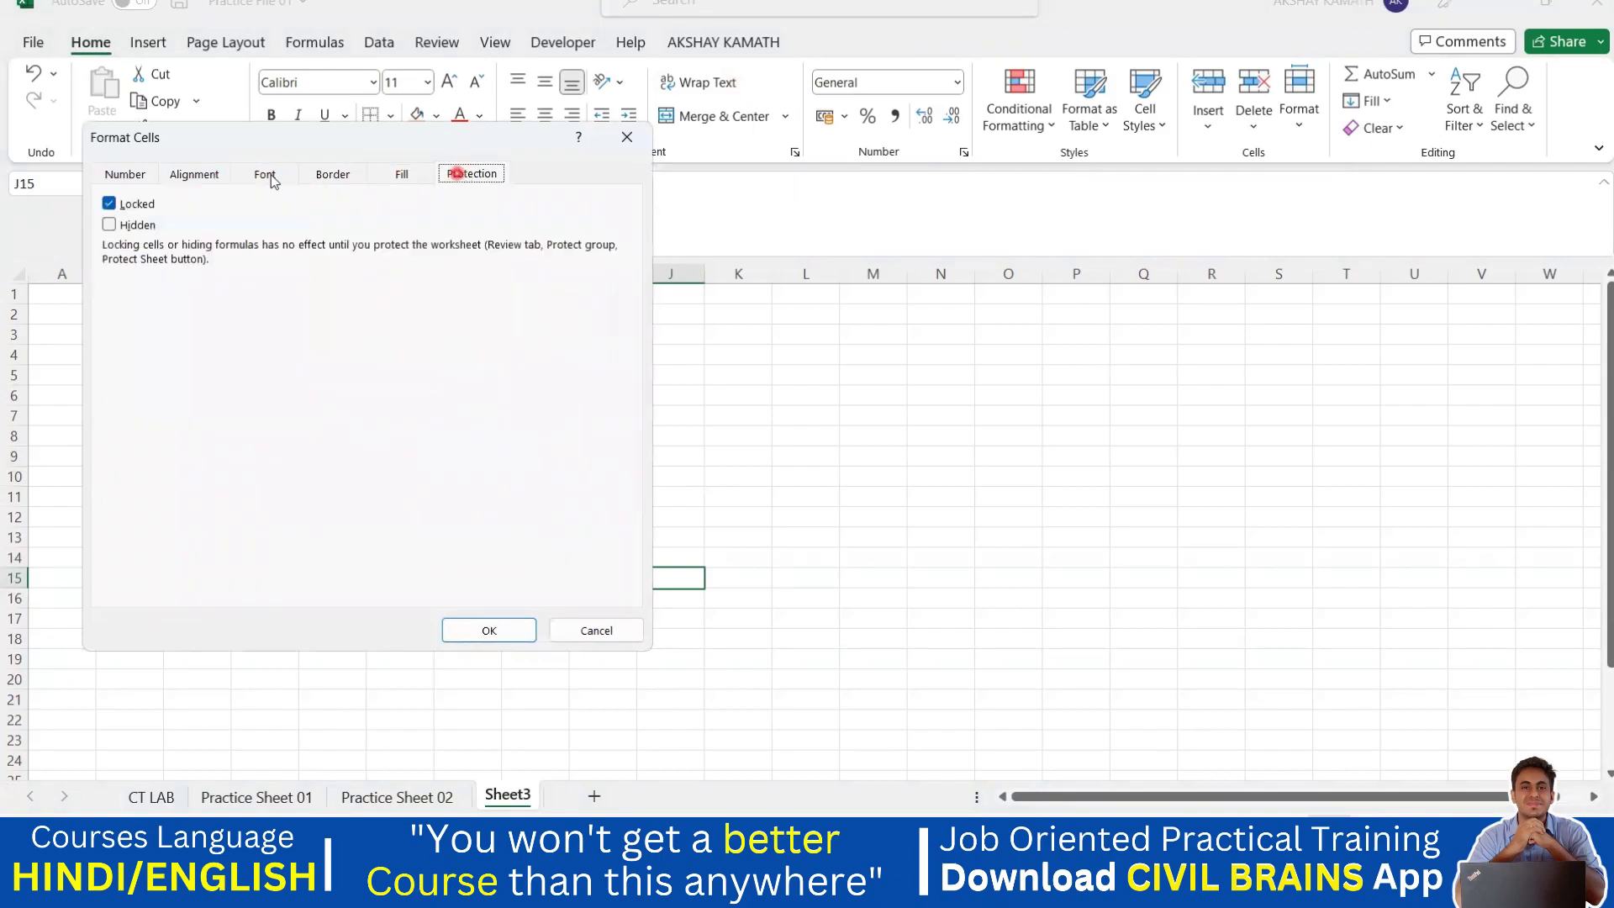
left_click(196, 174)
Keep General horizontal alignment, set a 2-degree text angle, apply, and select H10.
left_click(252, 245)
left_click(252, 246)
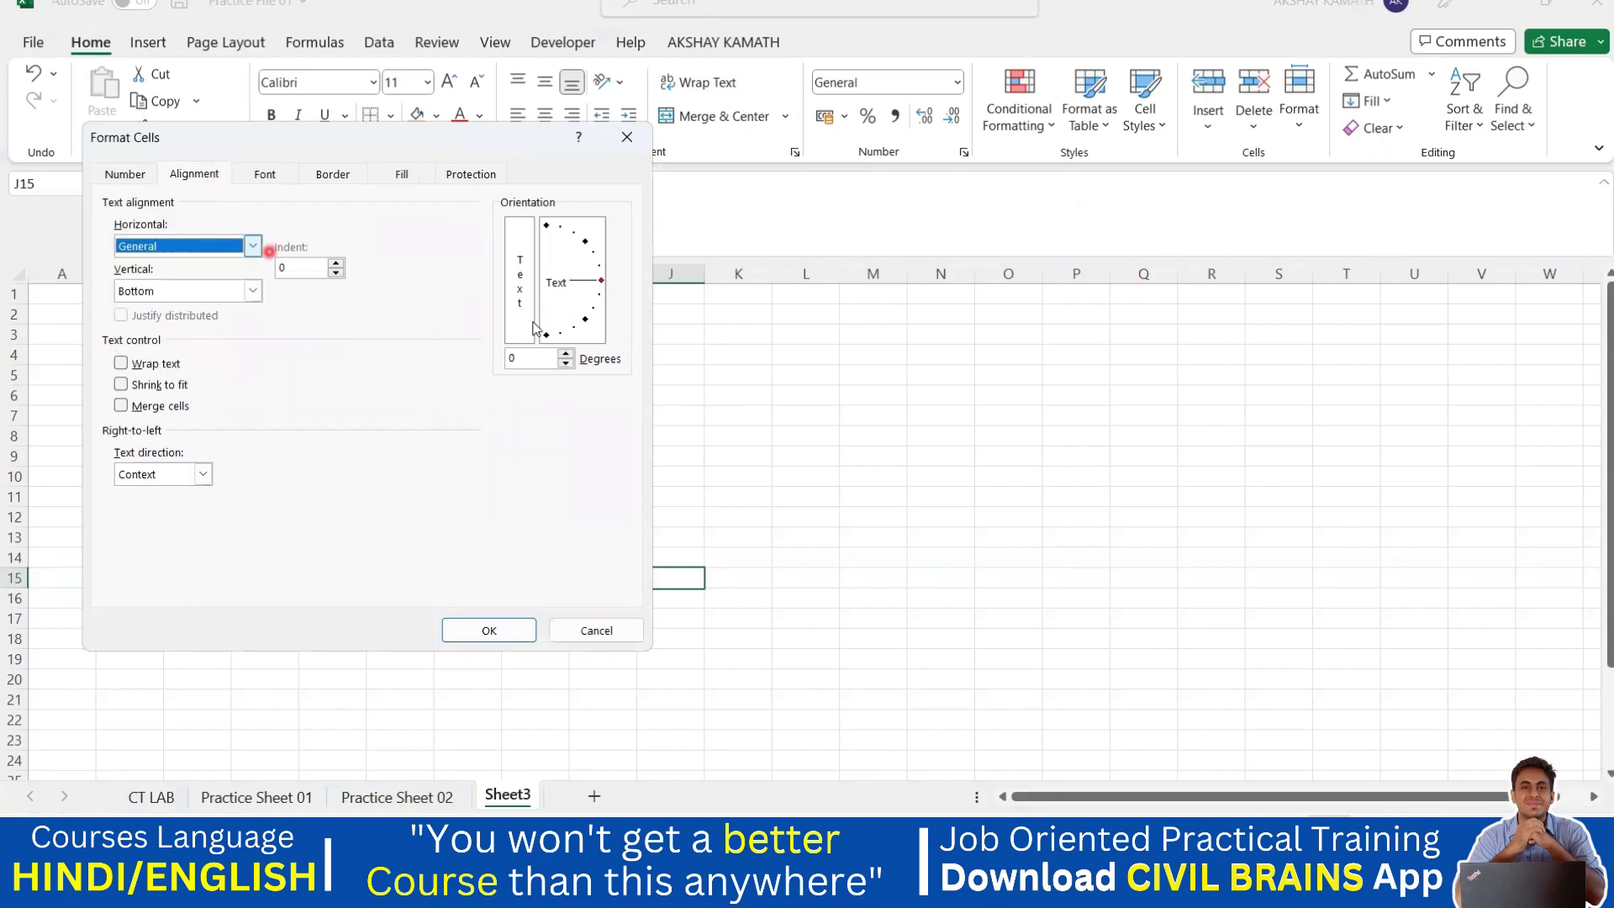
left_click(585, 359)
left_click(567, 357)
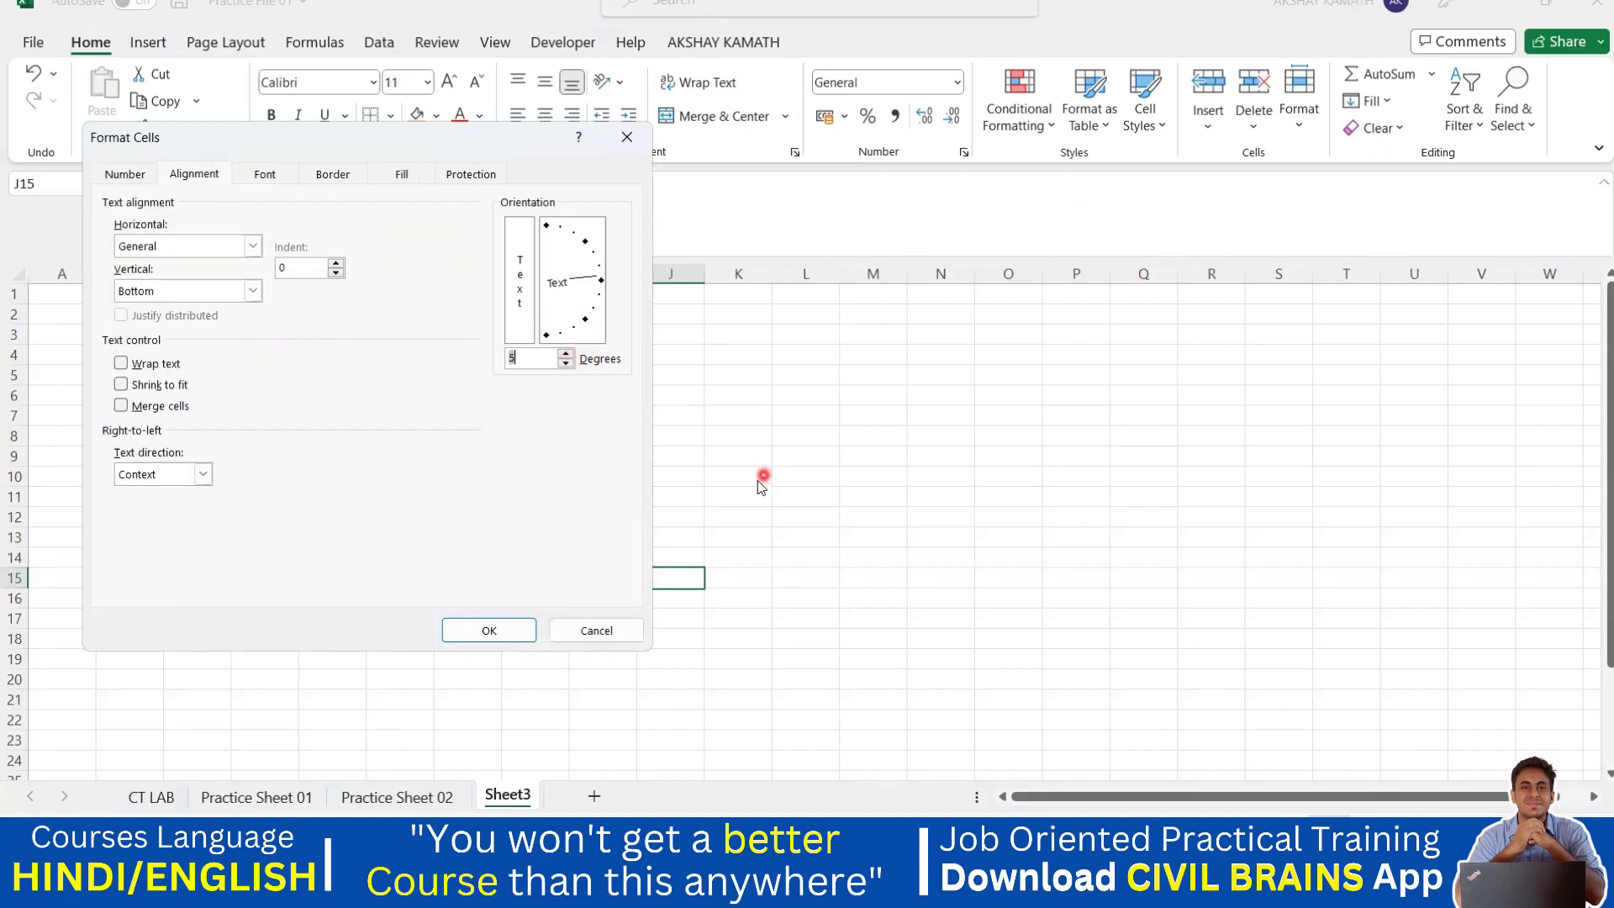
left_click(491, 630)
left_click(548, 616)
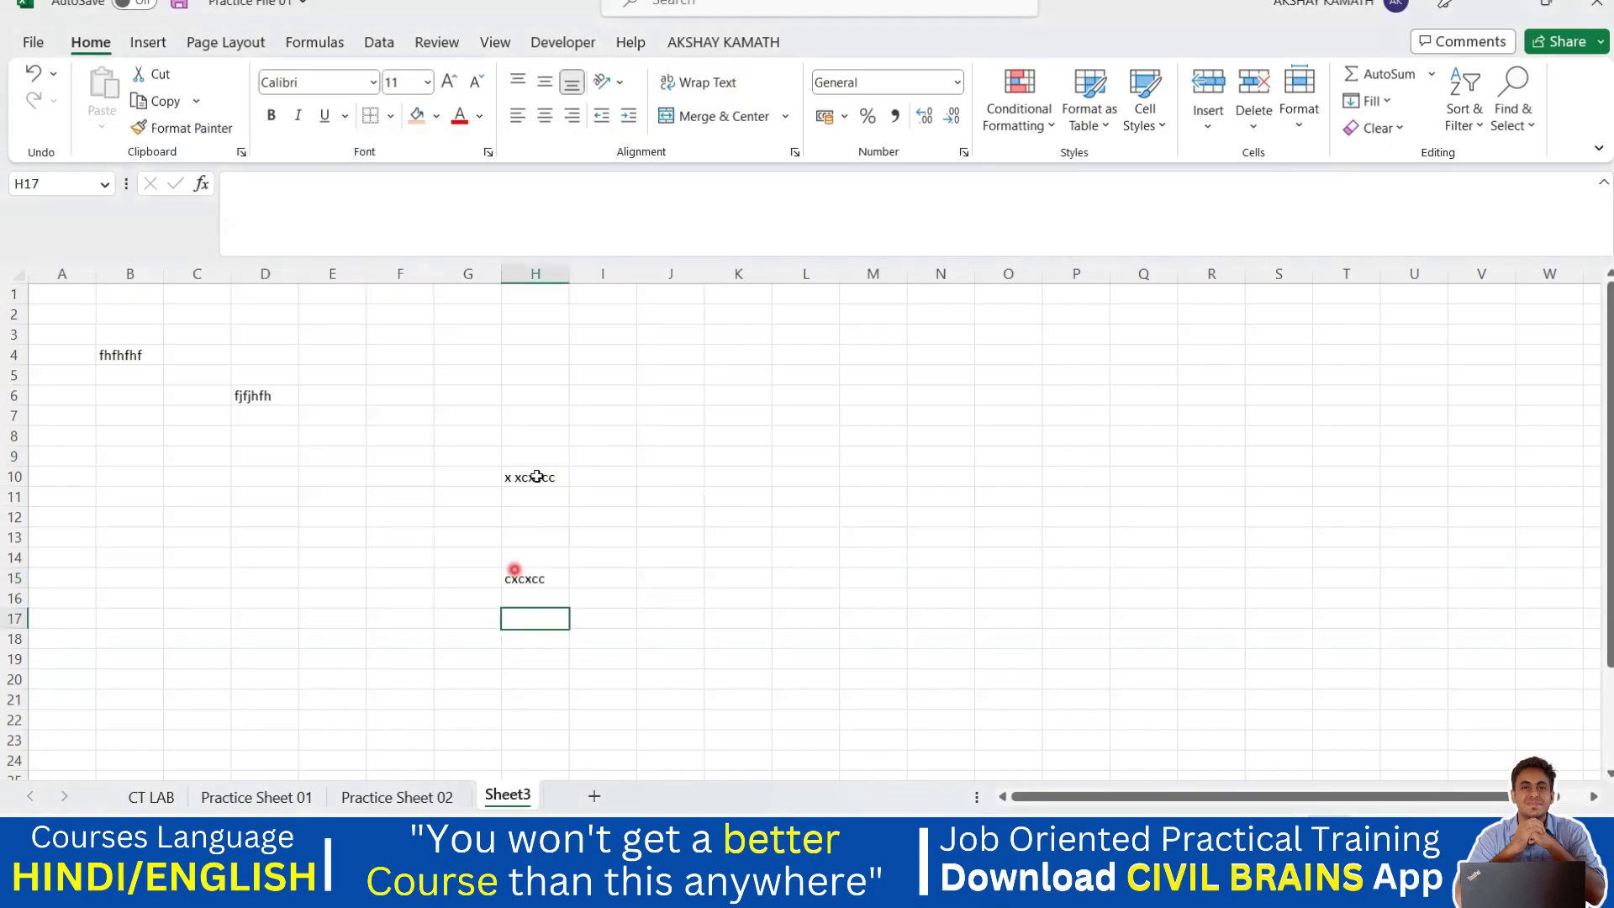
left_click(536, 479)
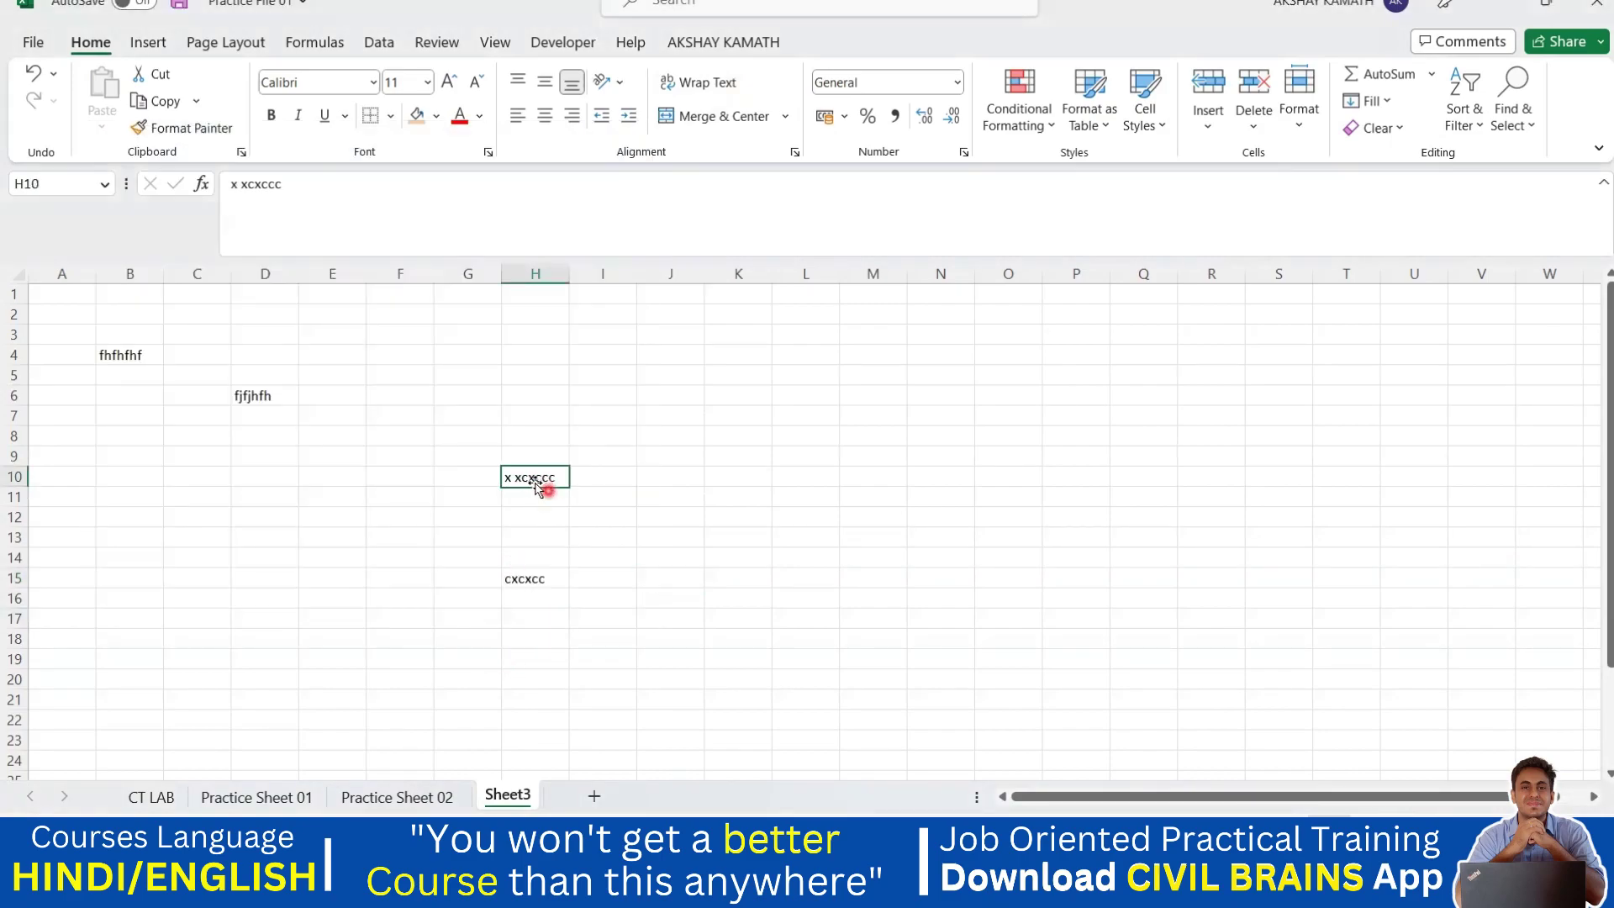
Tilt the 'x xcxccc' text in H10 to 25 degrees via Format Cell Alignment.
left_click(538, 490)
left_click(536, 478)
left_click(620, 82)
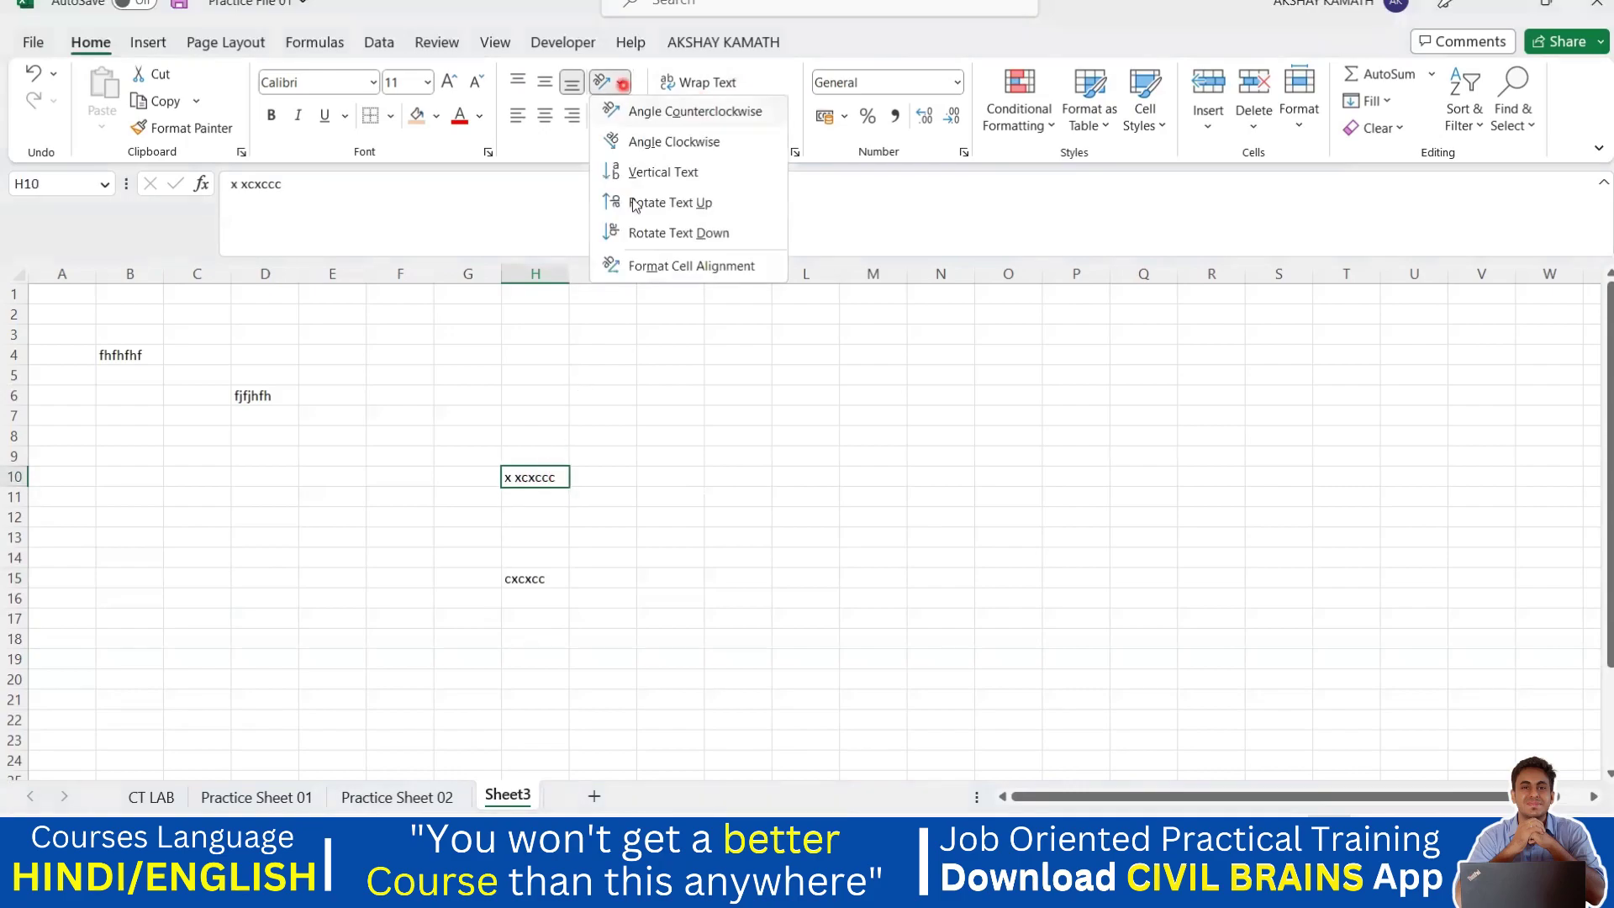
left_click(662, 267)
left_click(569, 354)
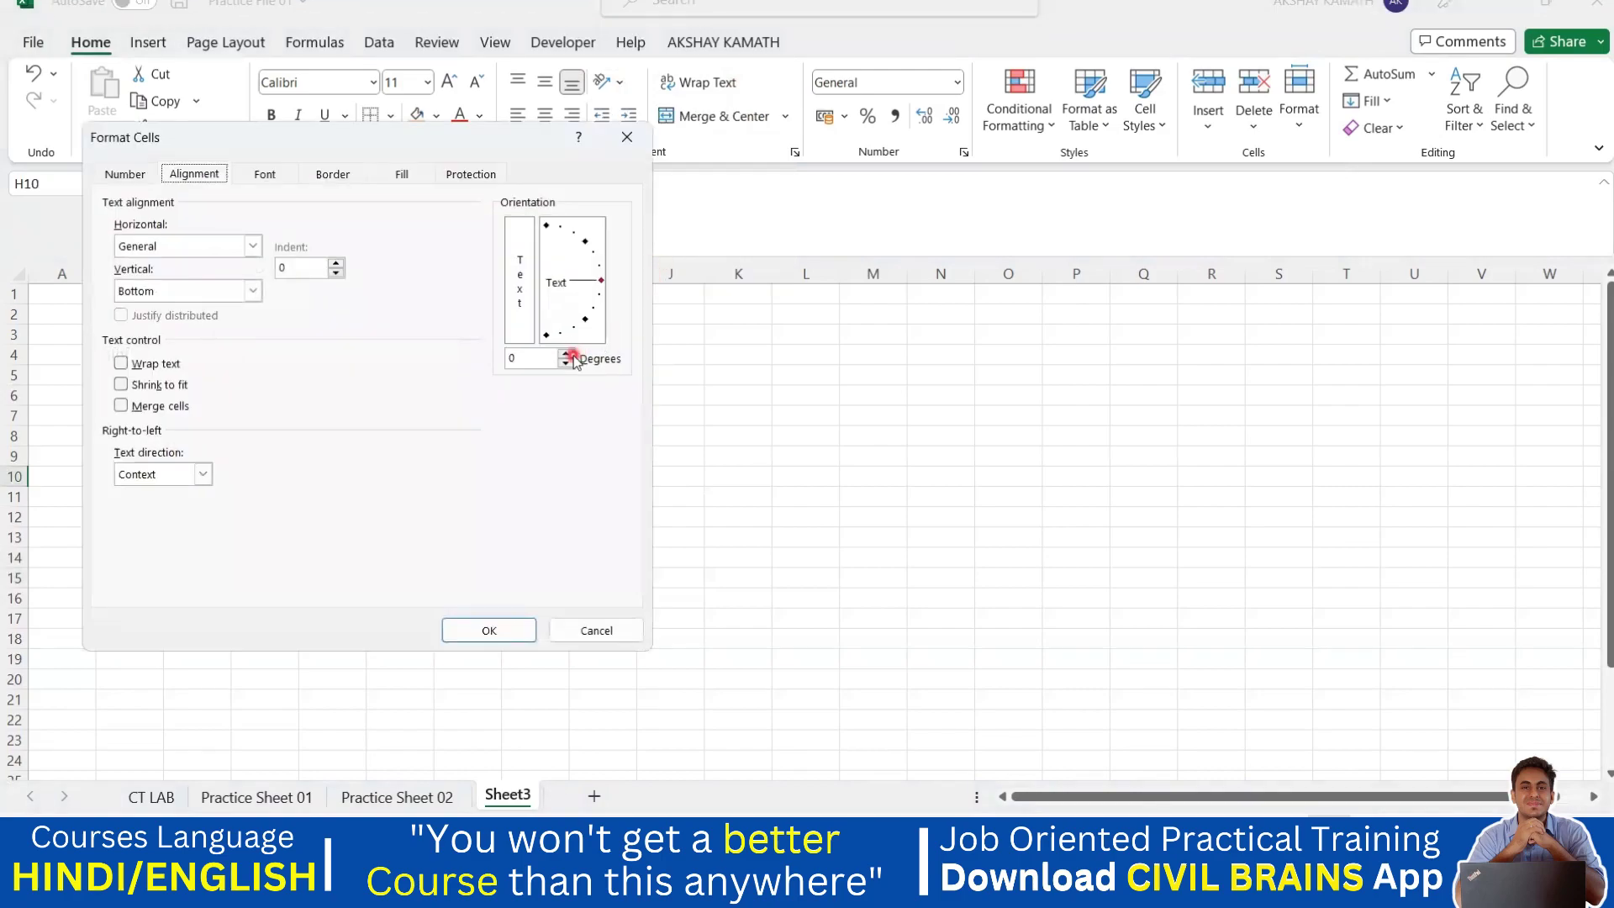
left_click(569, 354)
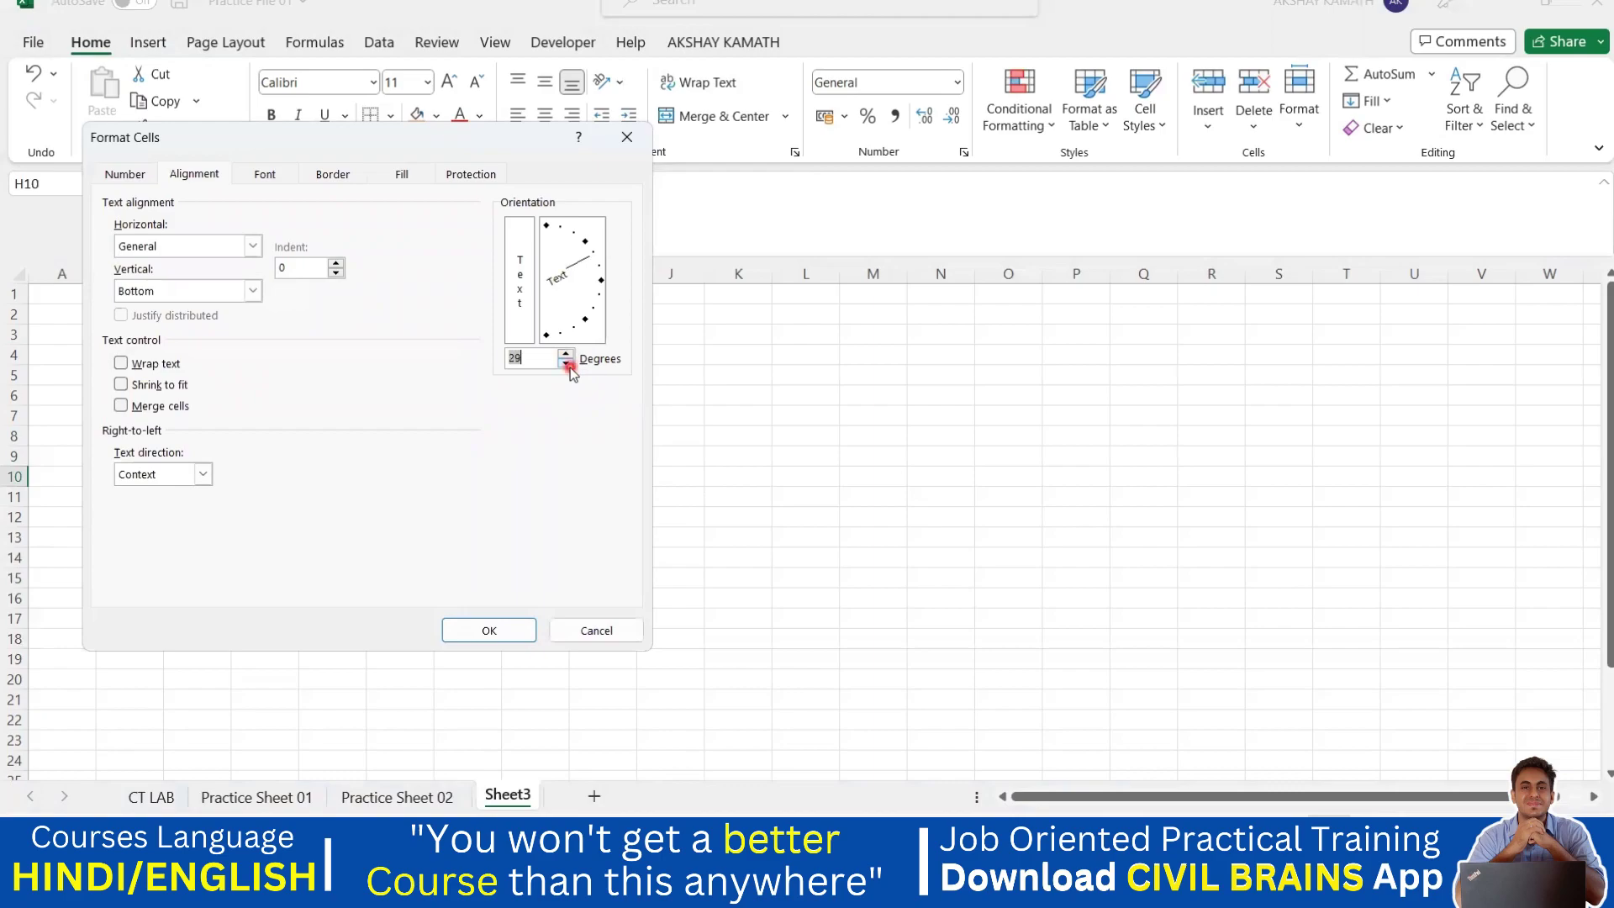
left_click(513, 458)
left_click(505, 646)
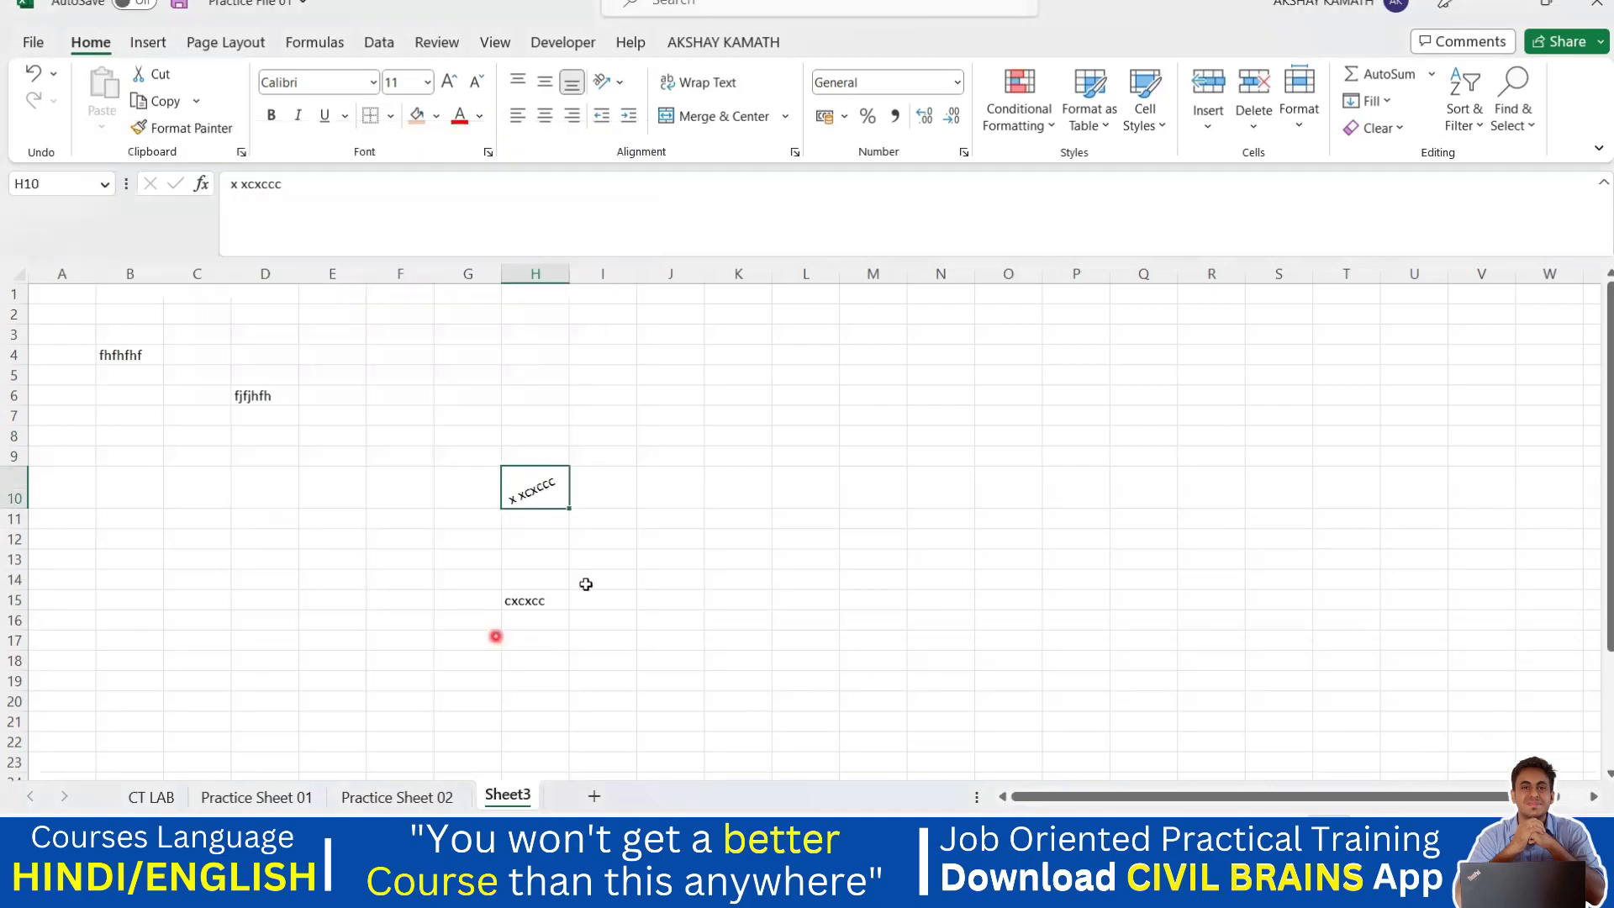
left_click(609, 578)
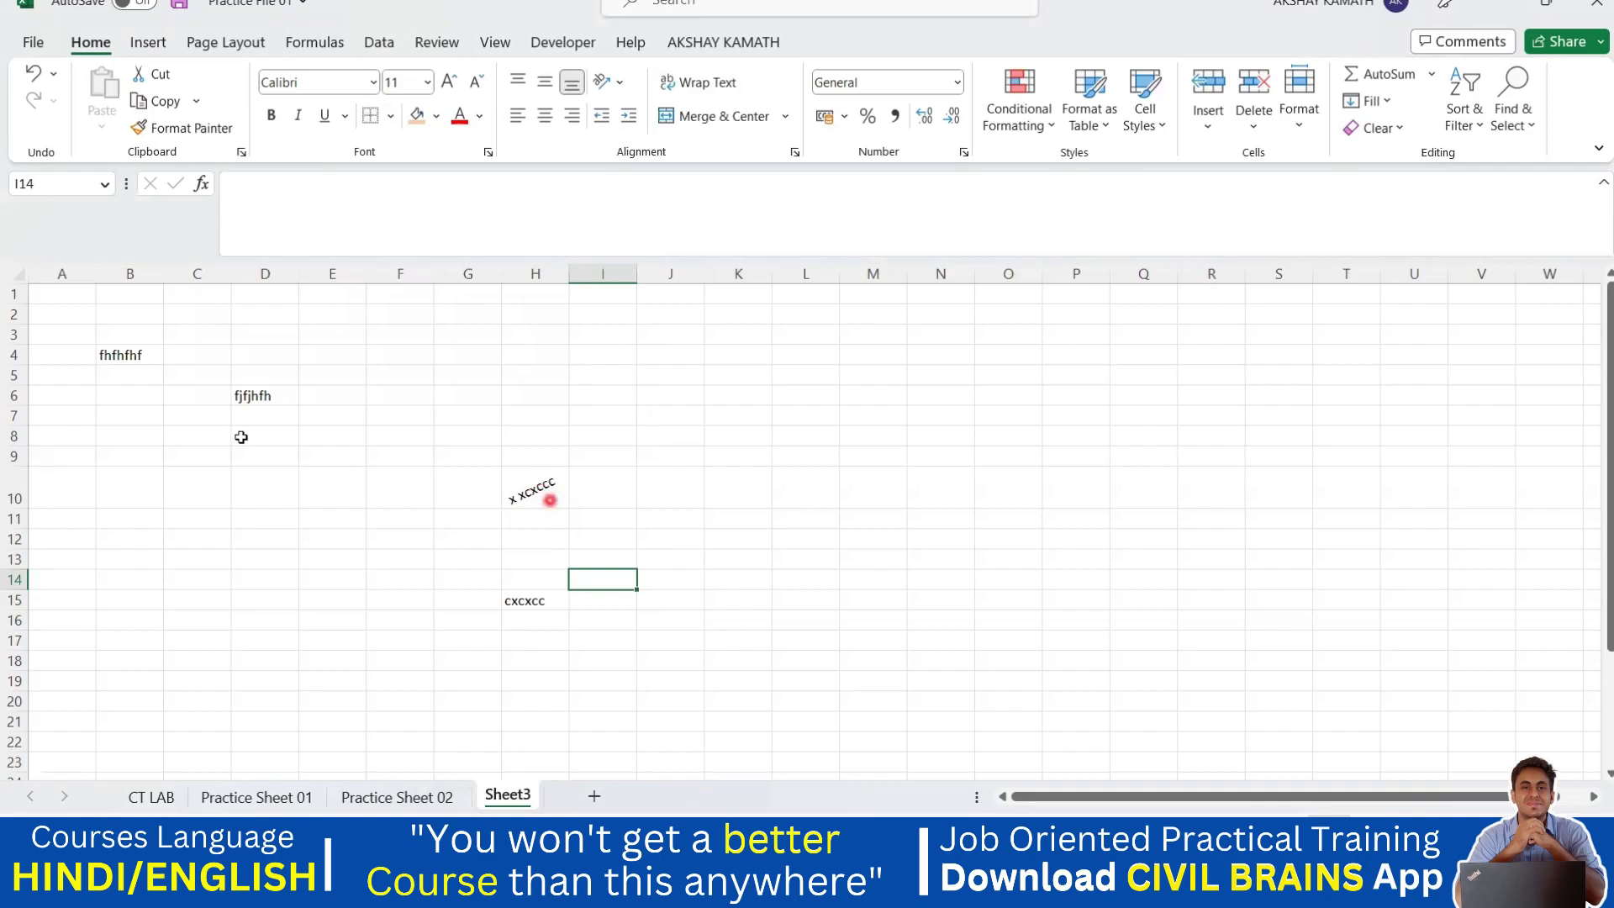
Select A1:J17 and enter a 50-degree text angle in Format Cells alignment.
left_click_drag(42, 299, 648, 645)
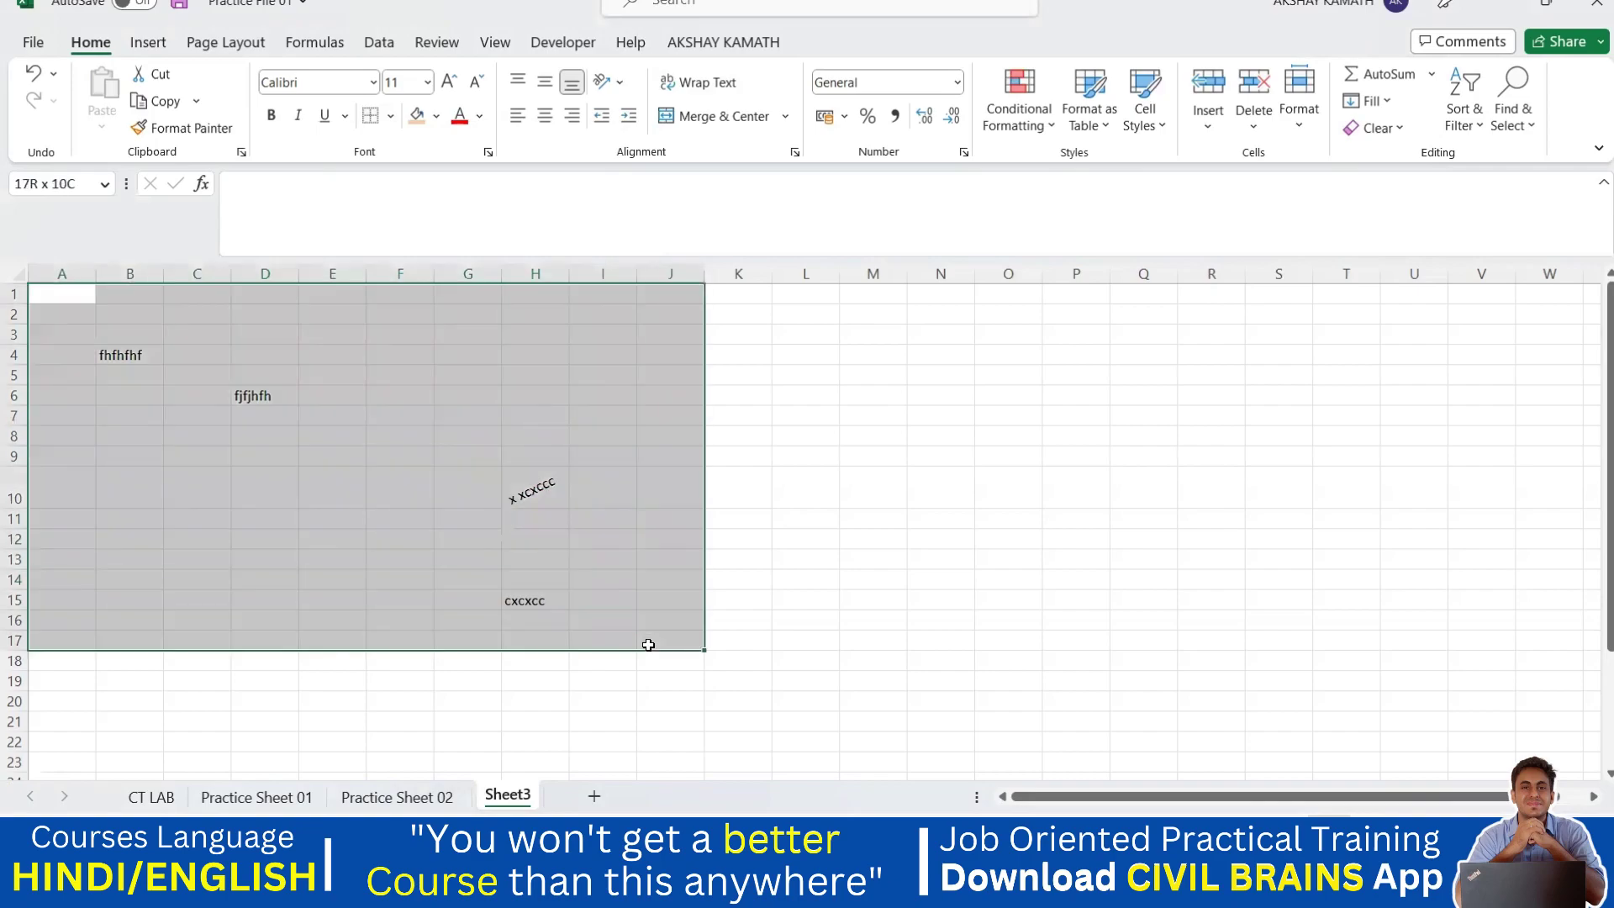
left_click(617, 82)
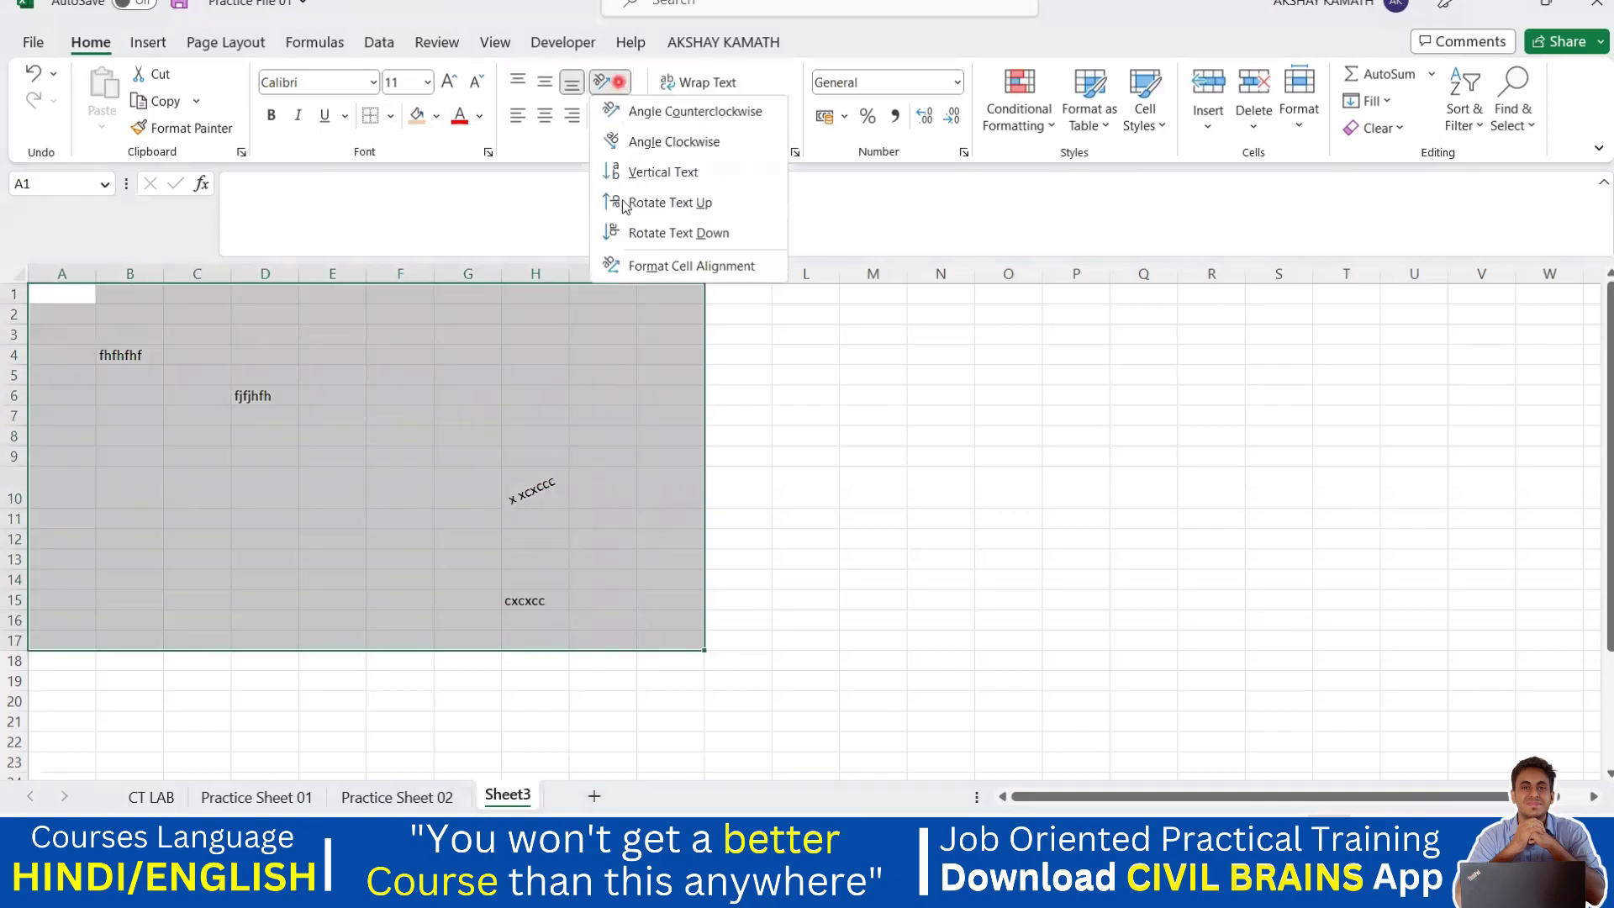
left_click(657, 263)
left_click(591, 326)
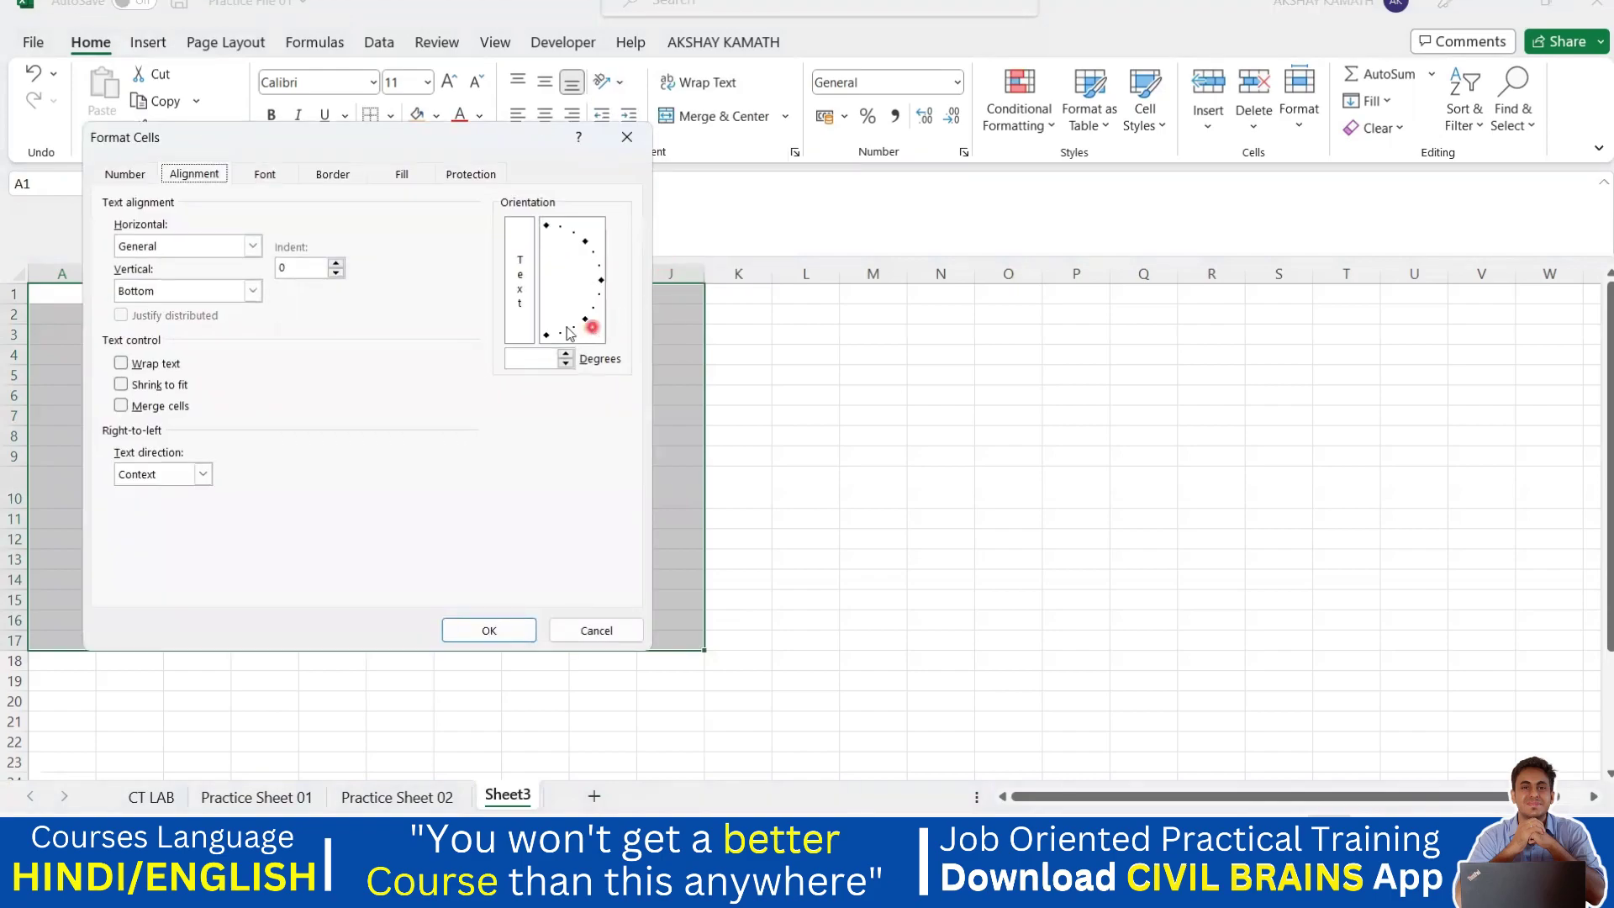
left_click(521, 259)
left_click(546, 326)
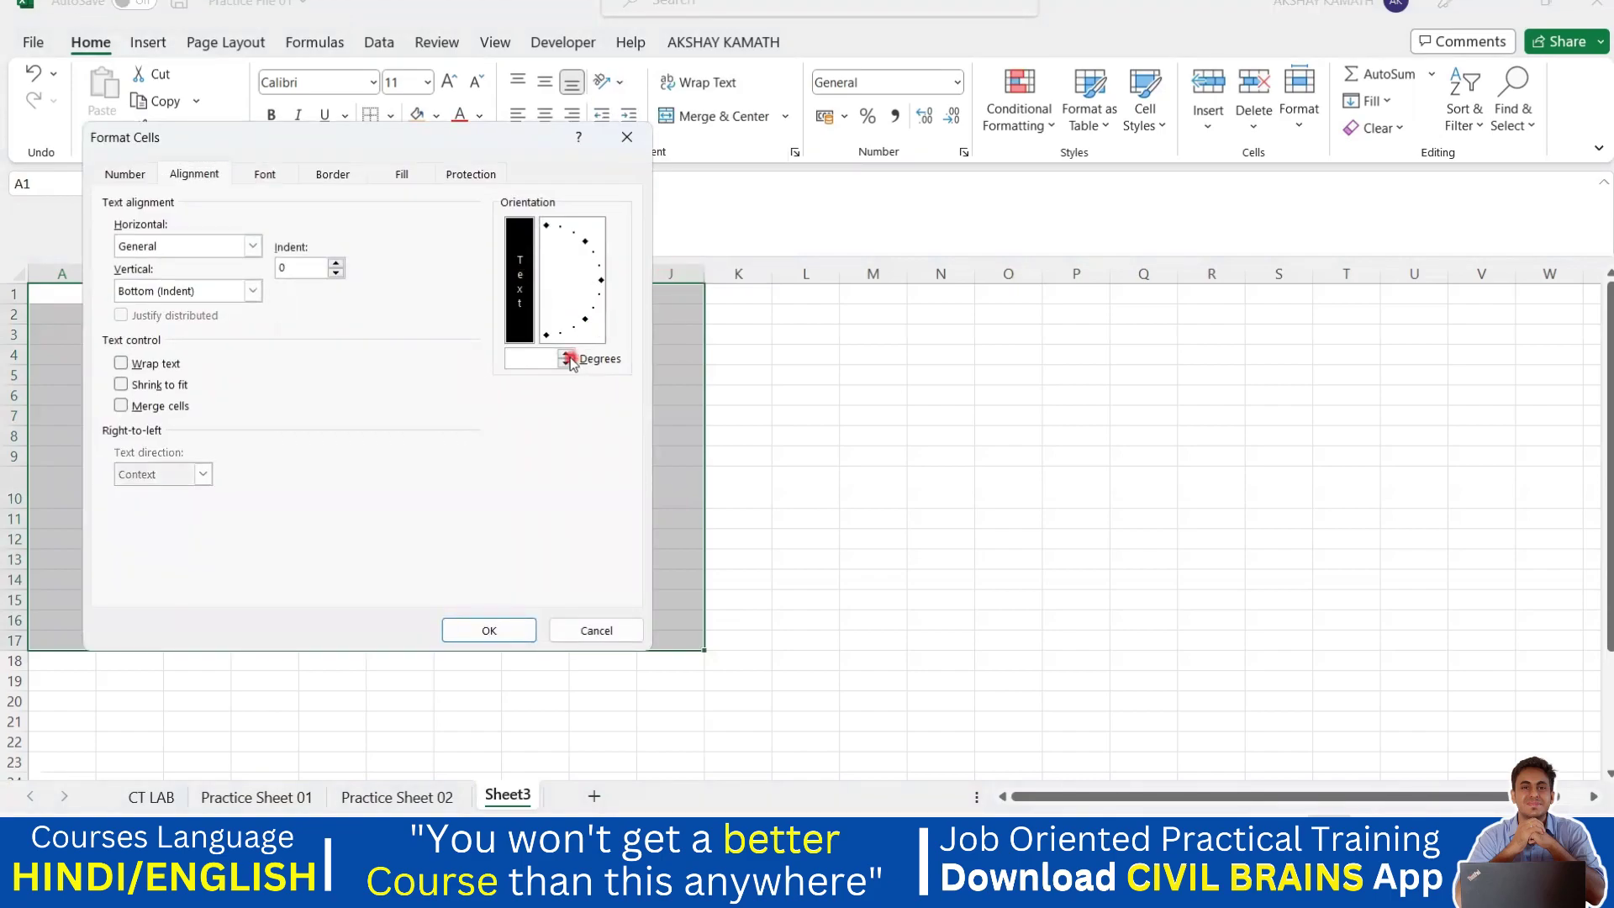
left_click(568, 361)
left_click(498, 361)
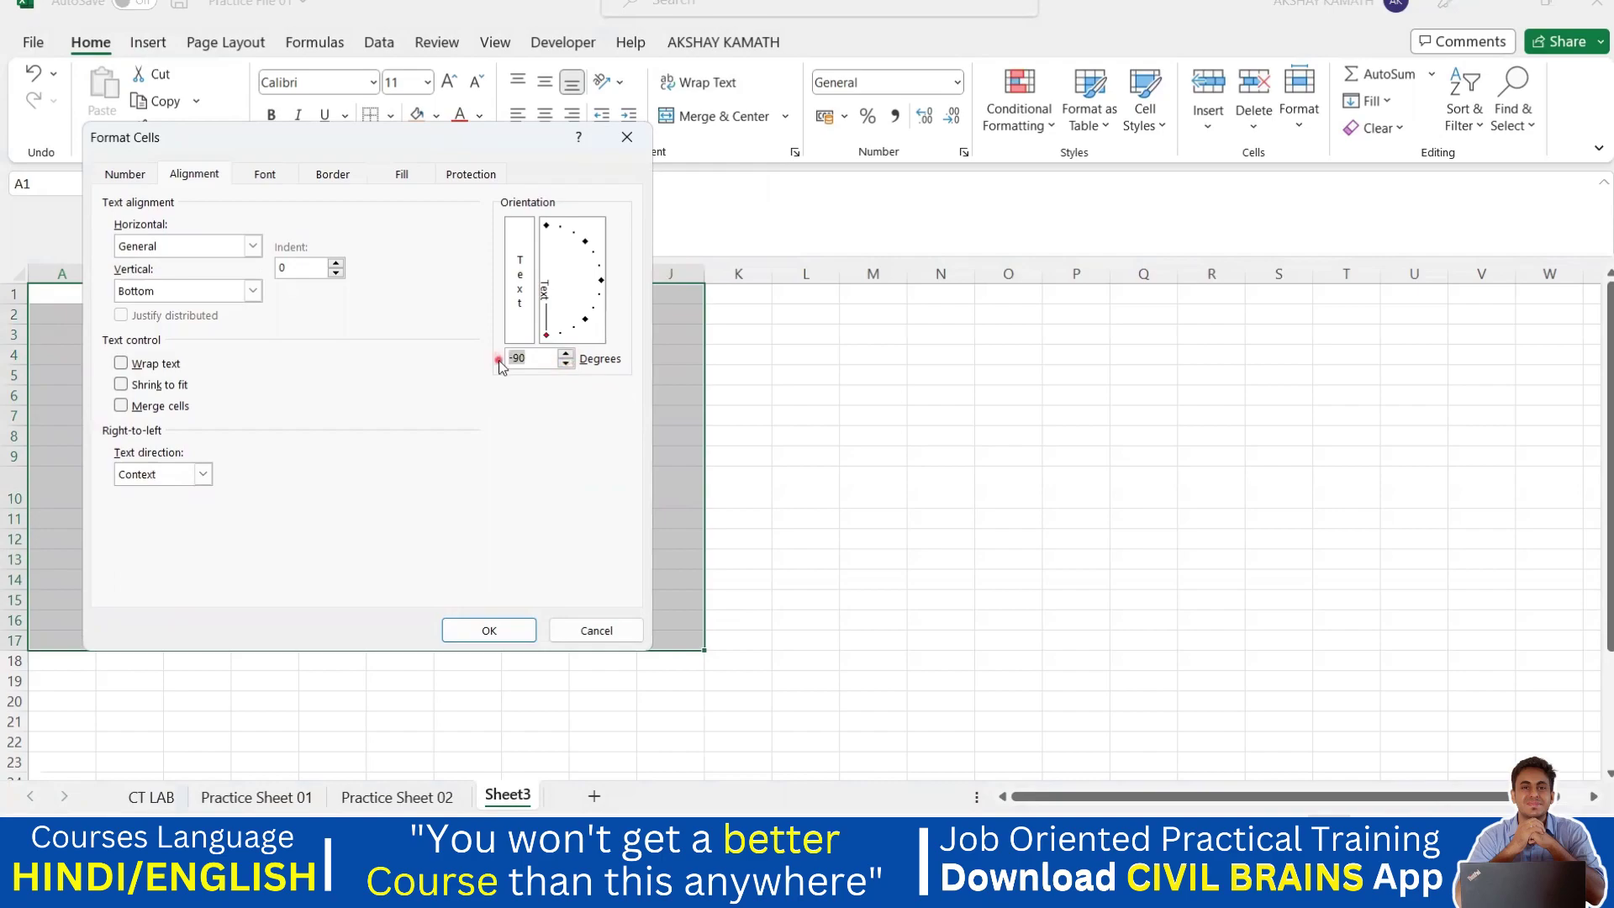
type("50")
Keep horizontal alignment and Context text direction, then apply the 50-degree rotation.
left_click(254, 247)
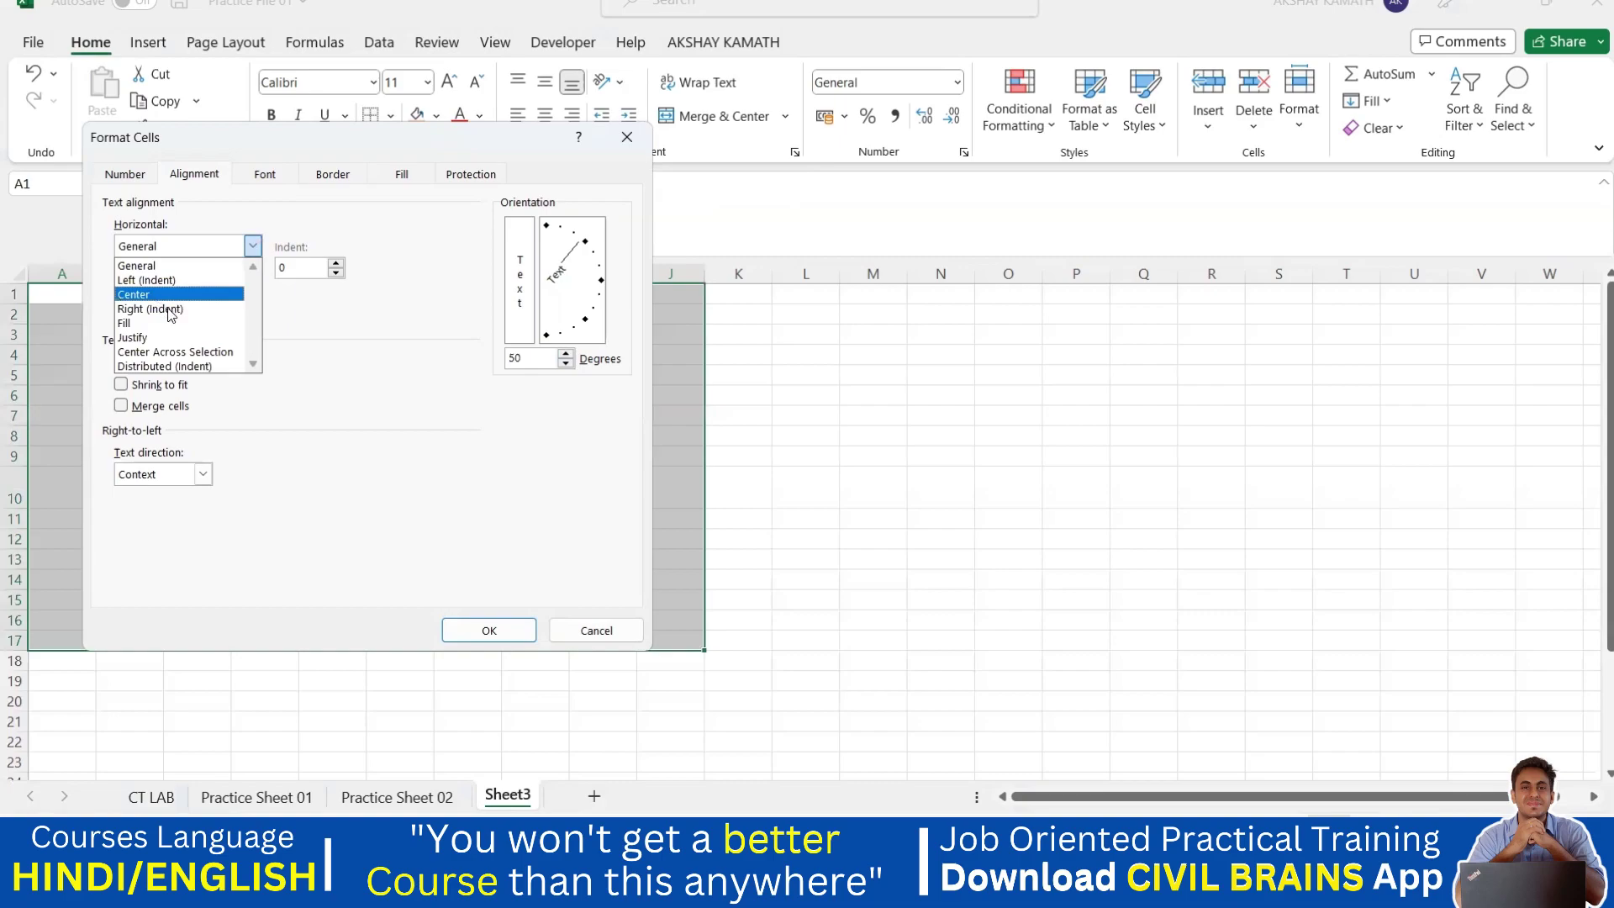
left_click(340, 372)
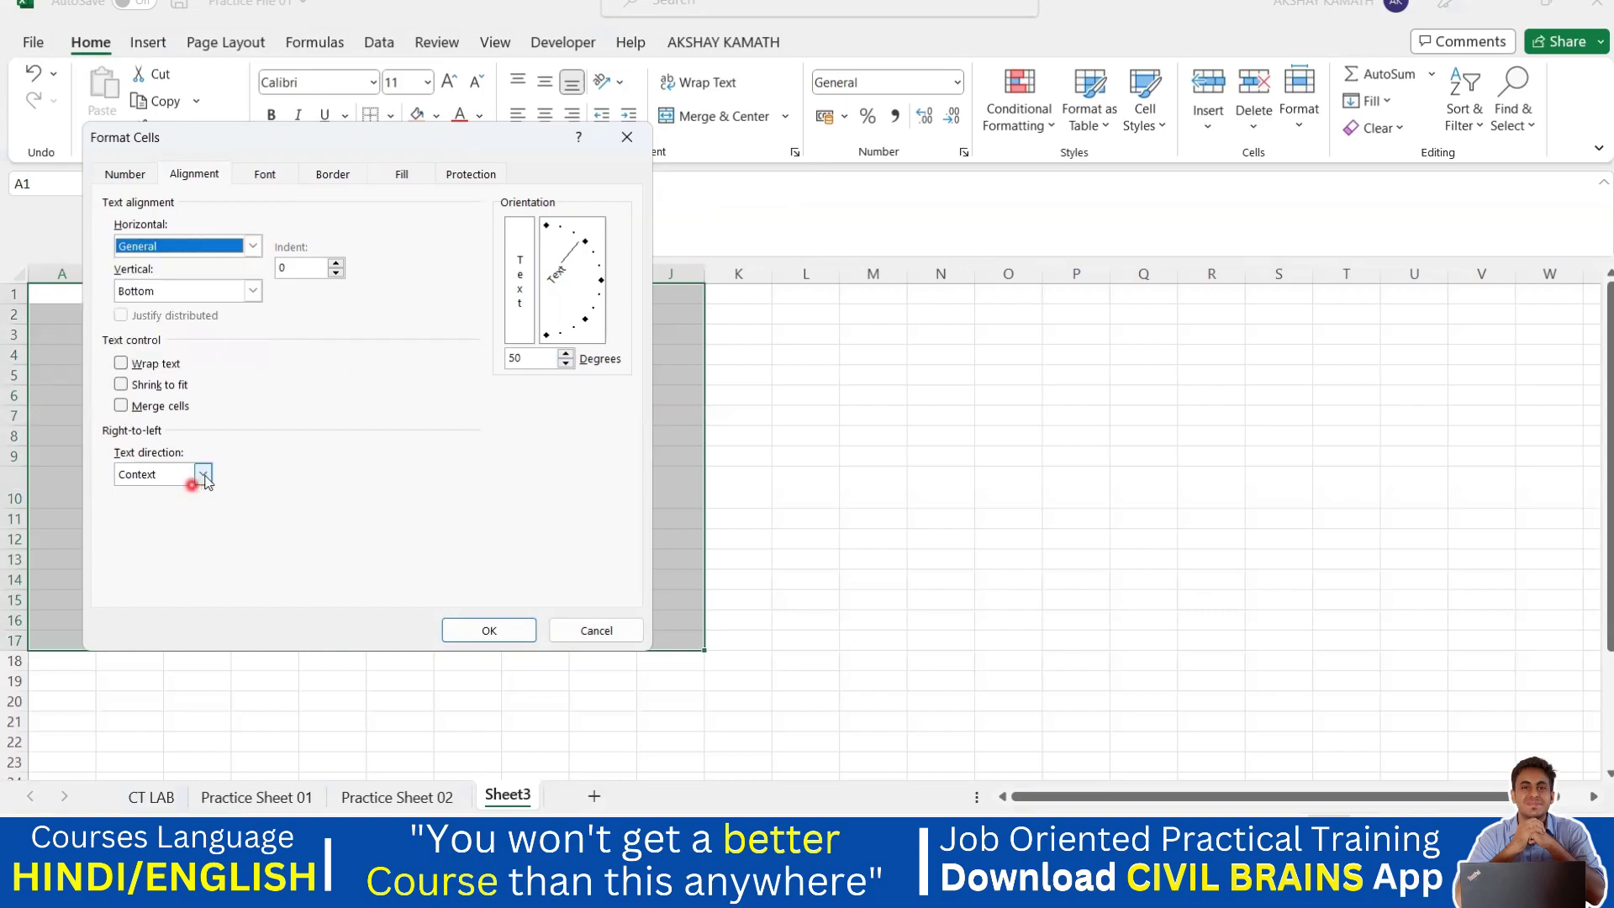
left_click(203, 475)
left_click(206, 476)
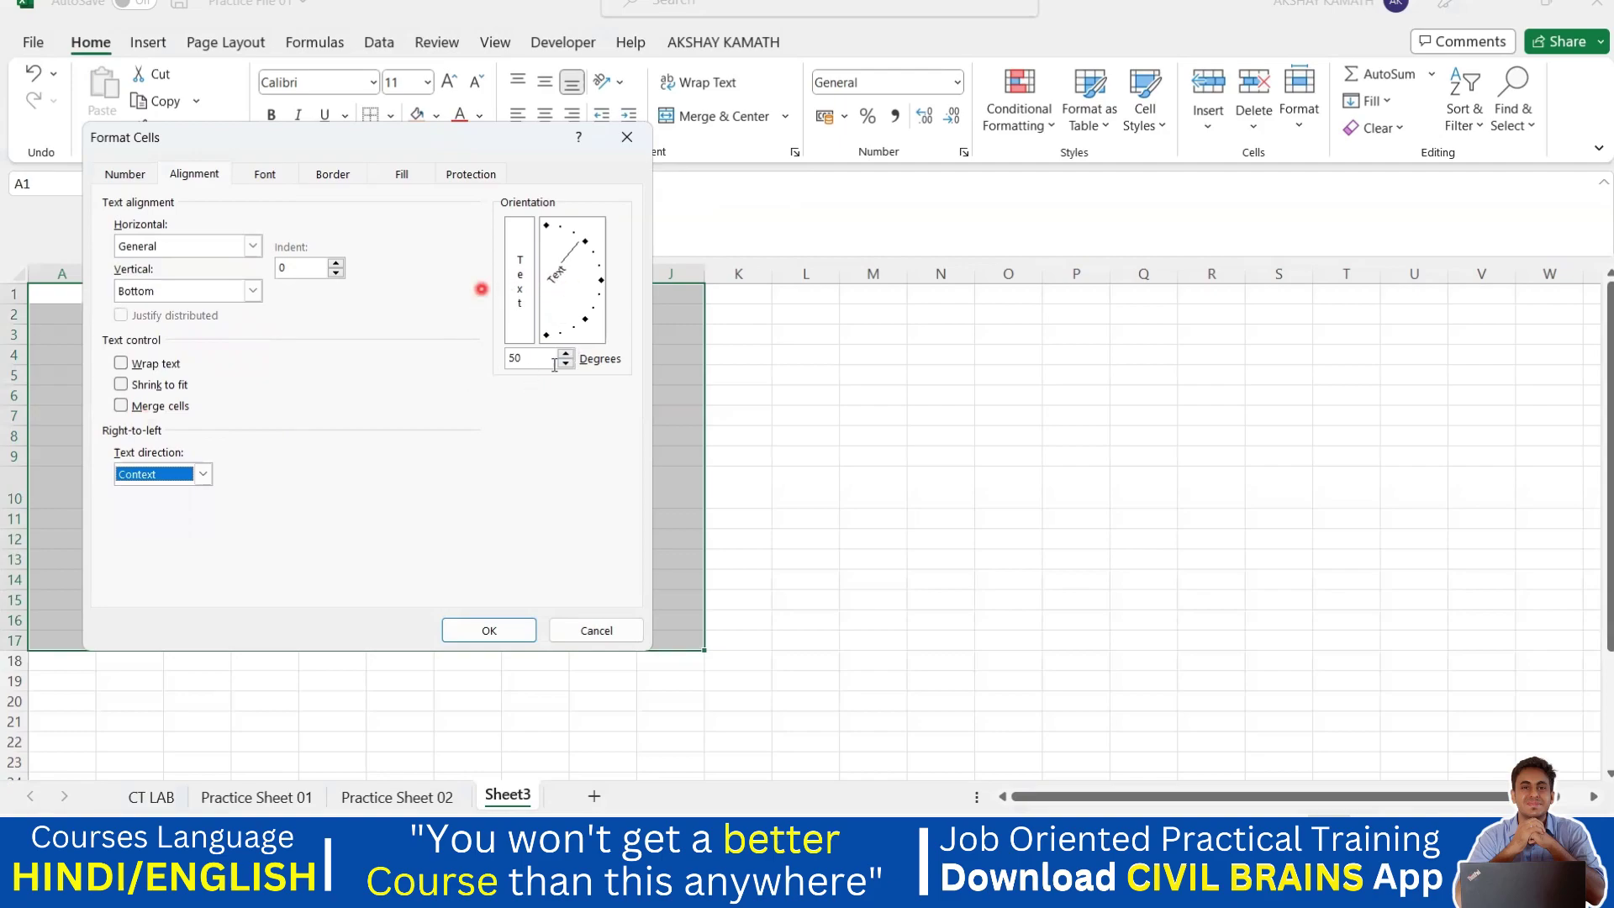
left_click(489, 630)
left_click(664, 626)
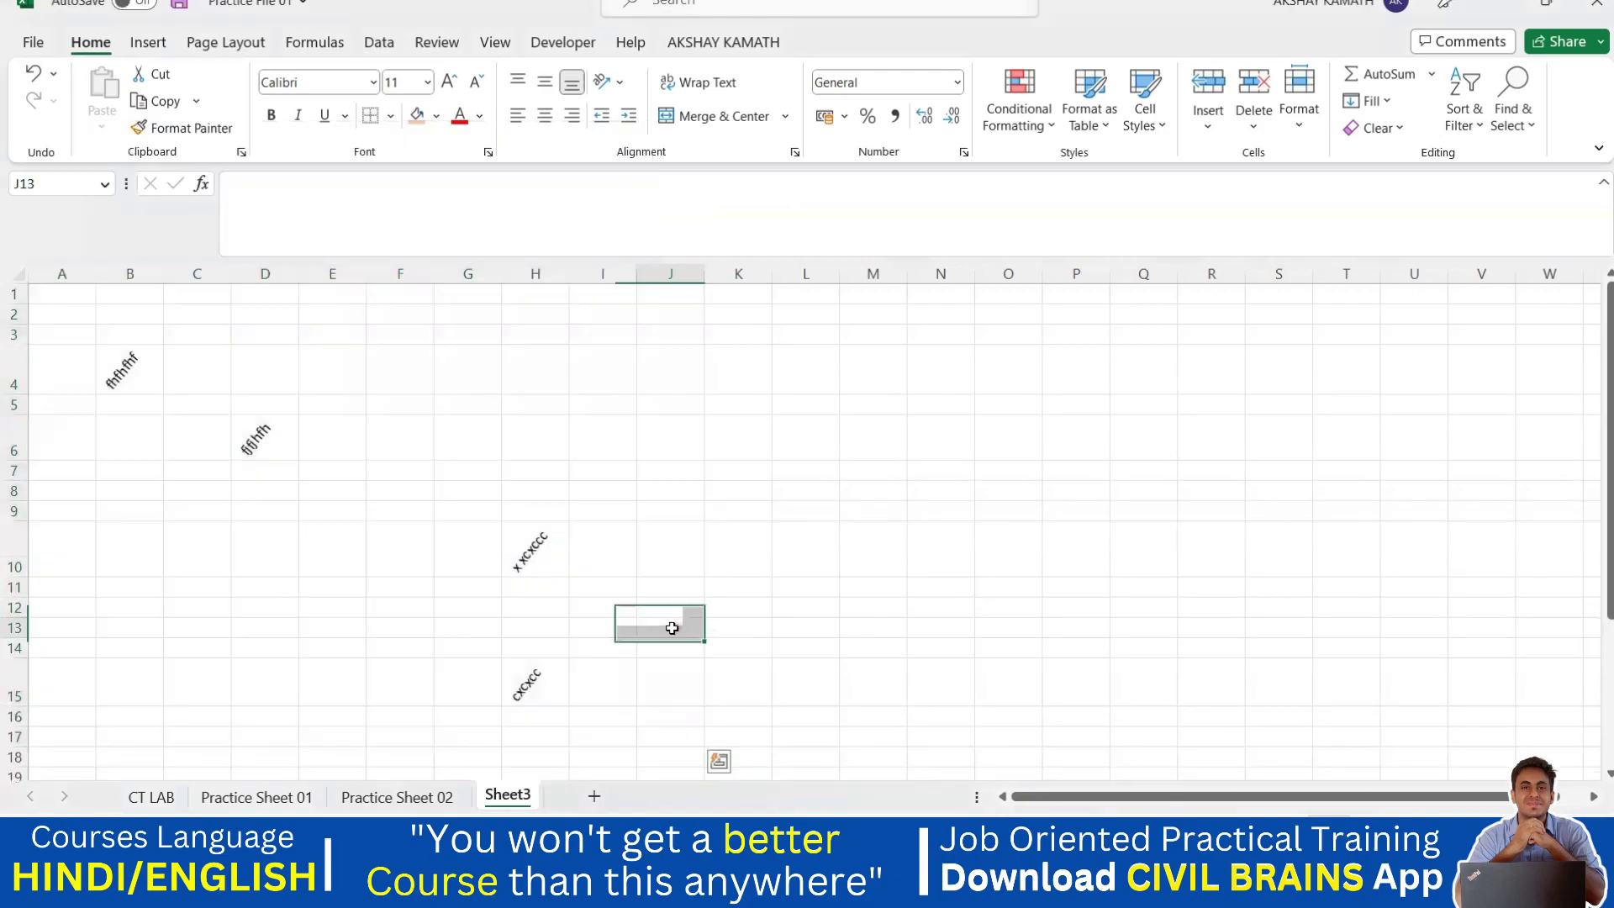
left_click(137, 372)
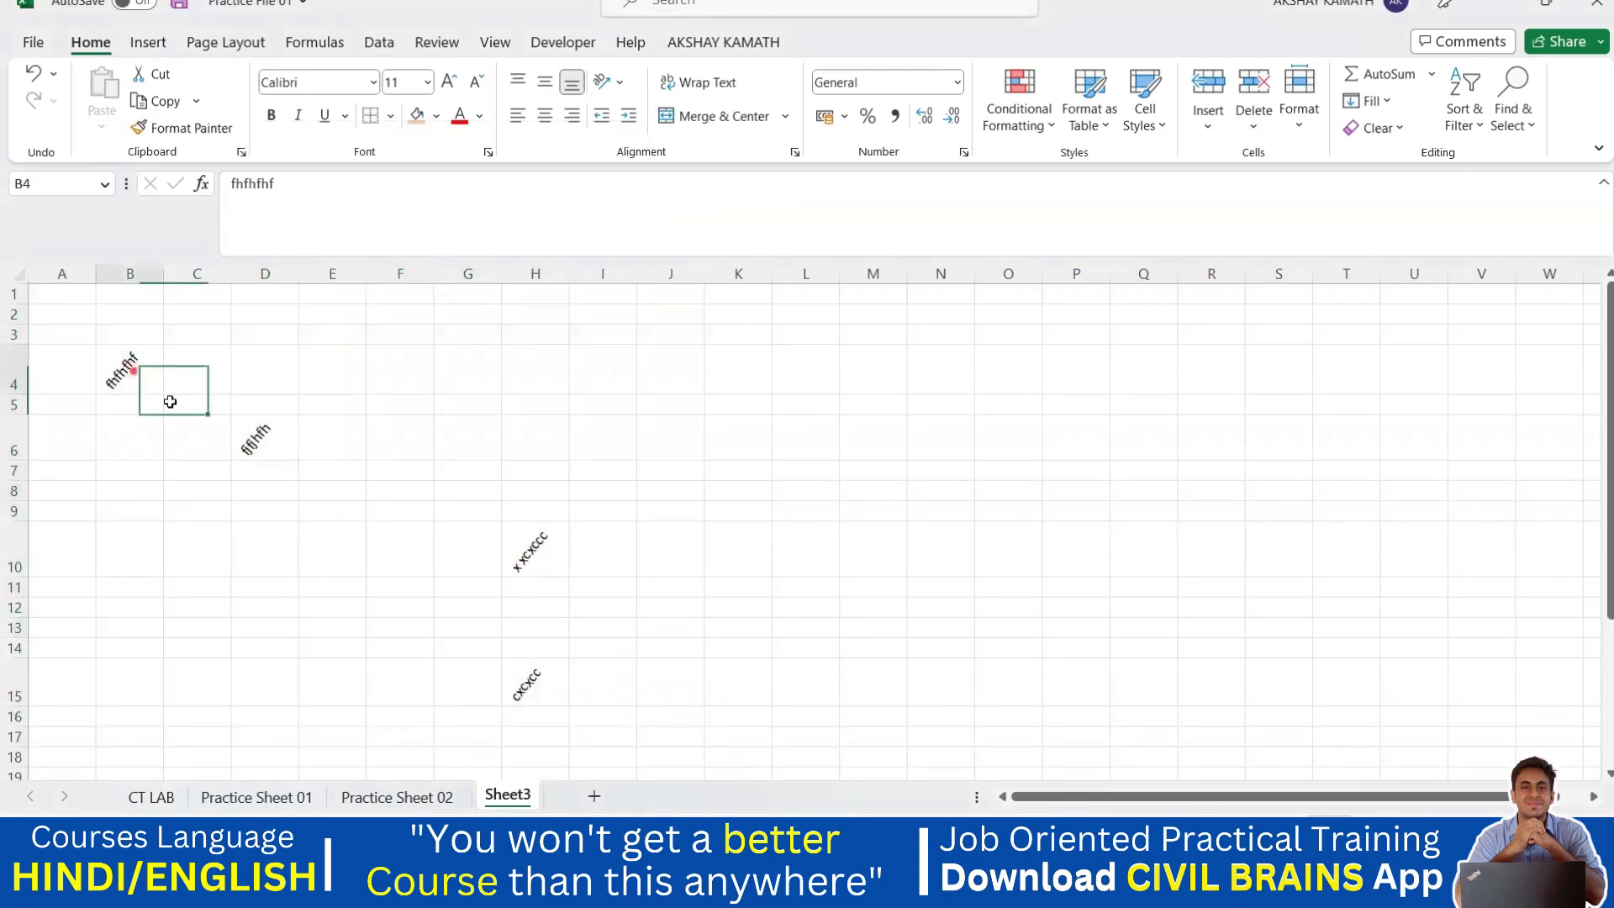
left_click(729, 679)
Select the rotated entries in B4:K17, glance at the CT LAB sheet, and return to Sheet3.
left_click_drag(714, 734, 126, 364)
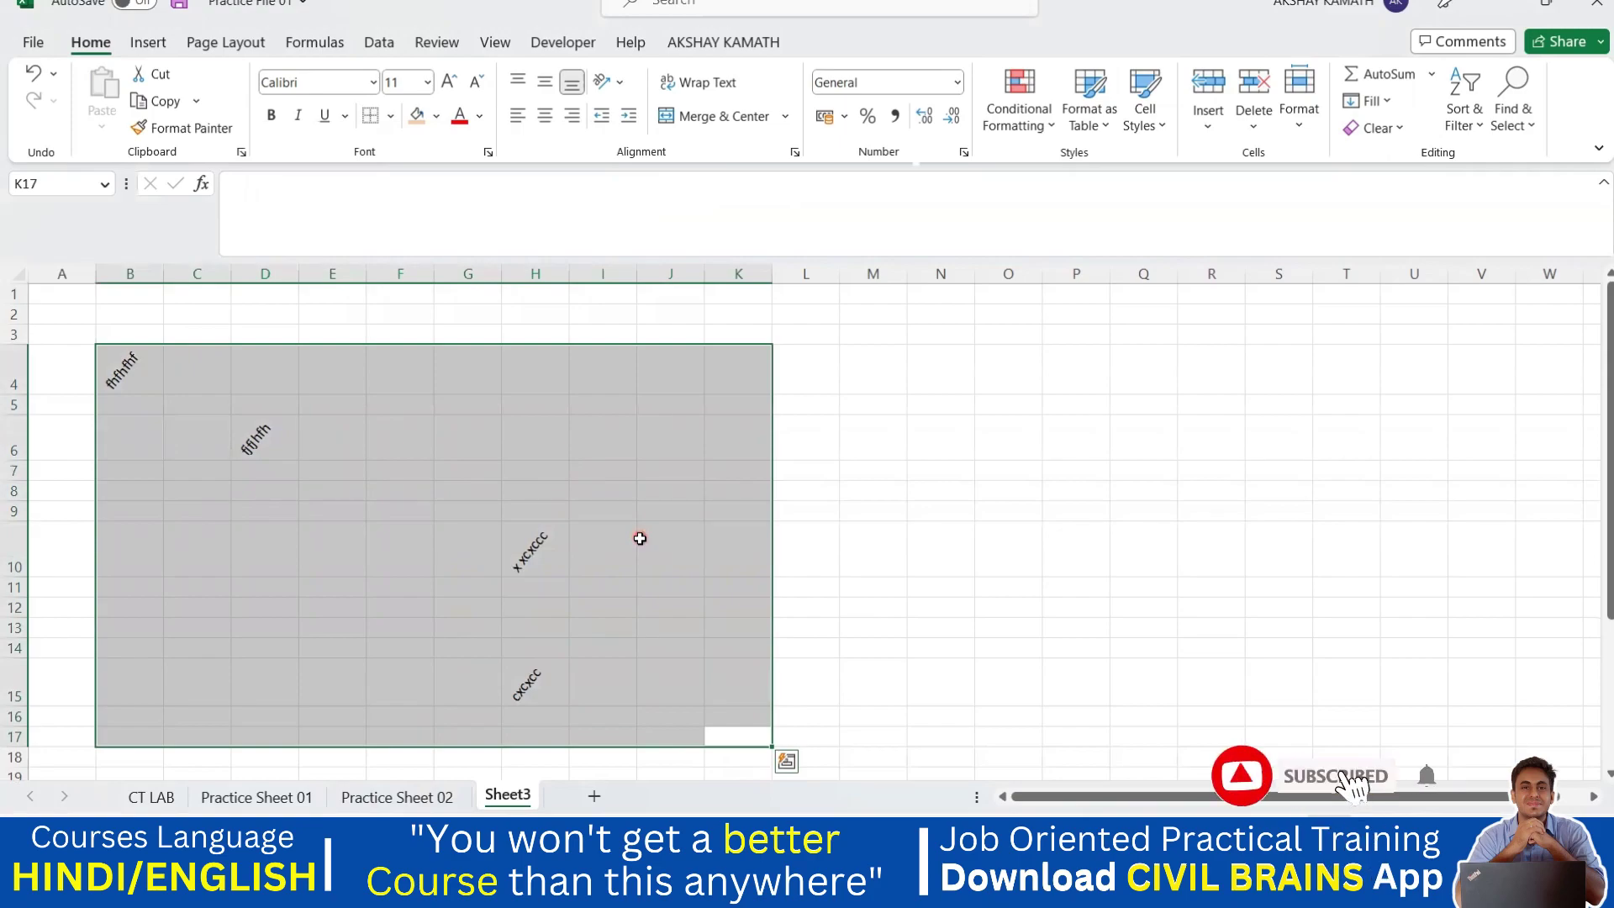
left_click(306, 793)
left_click(150, 795)
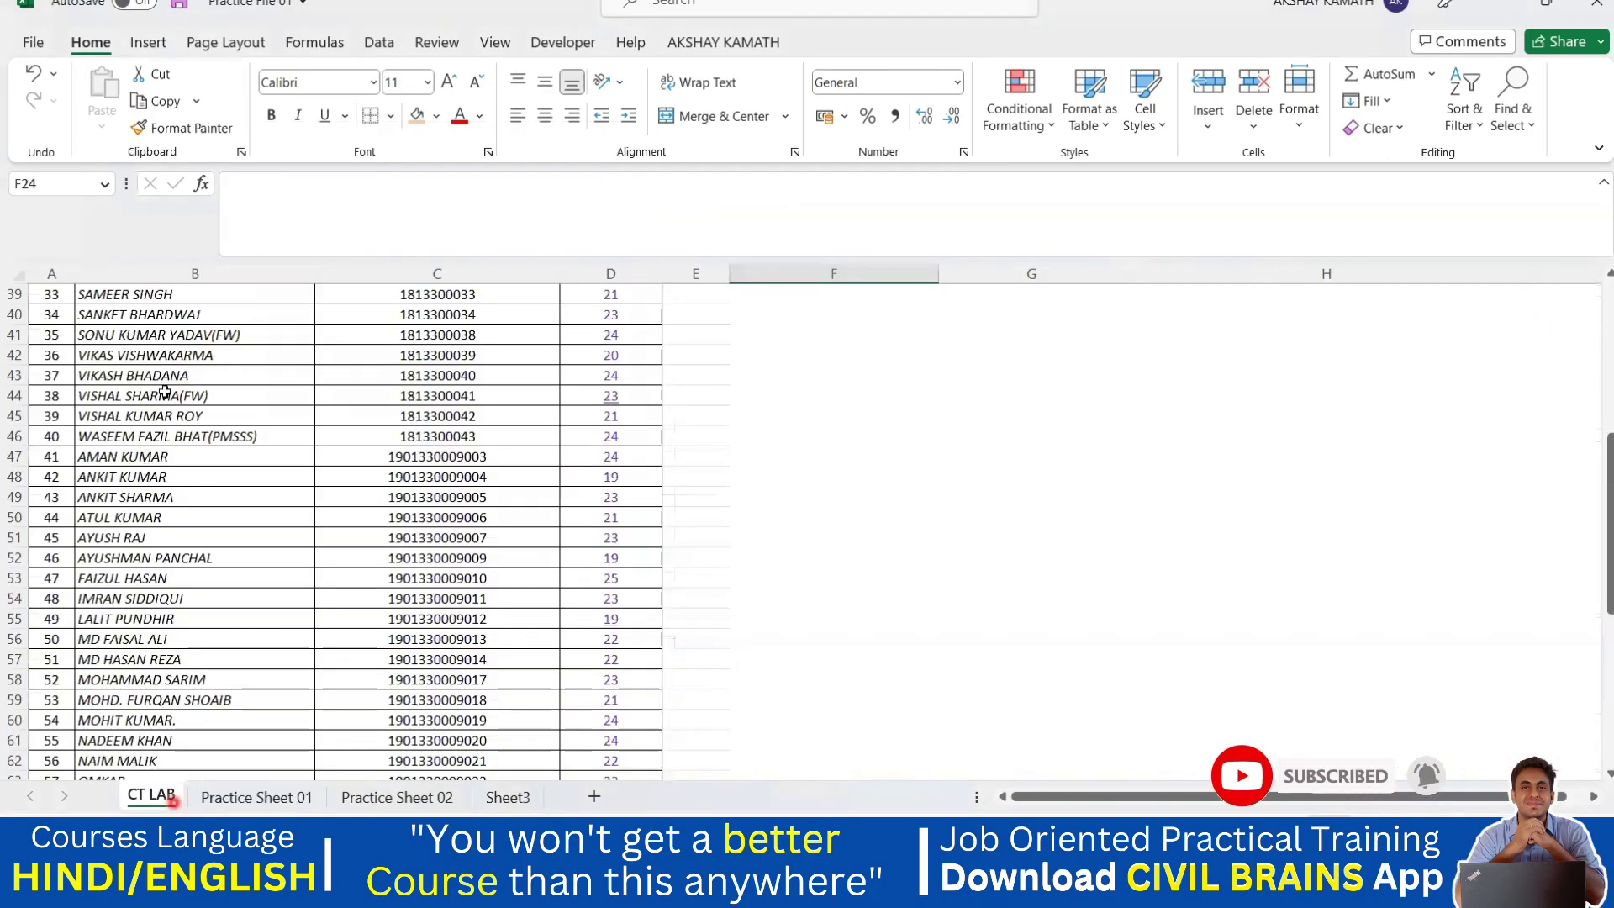
left_click(924, 593)
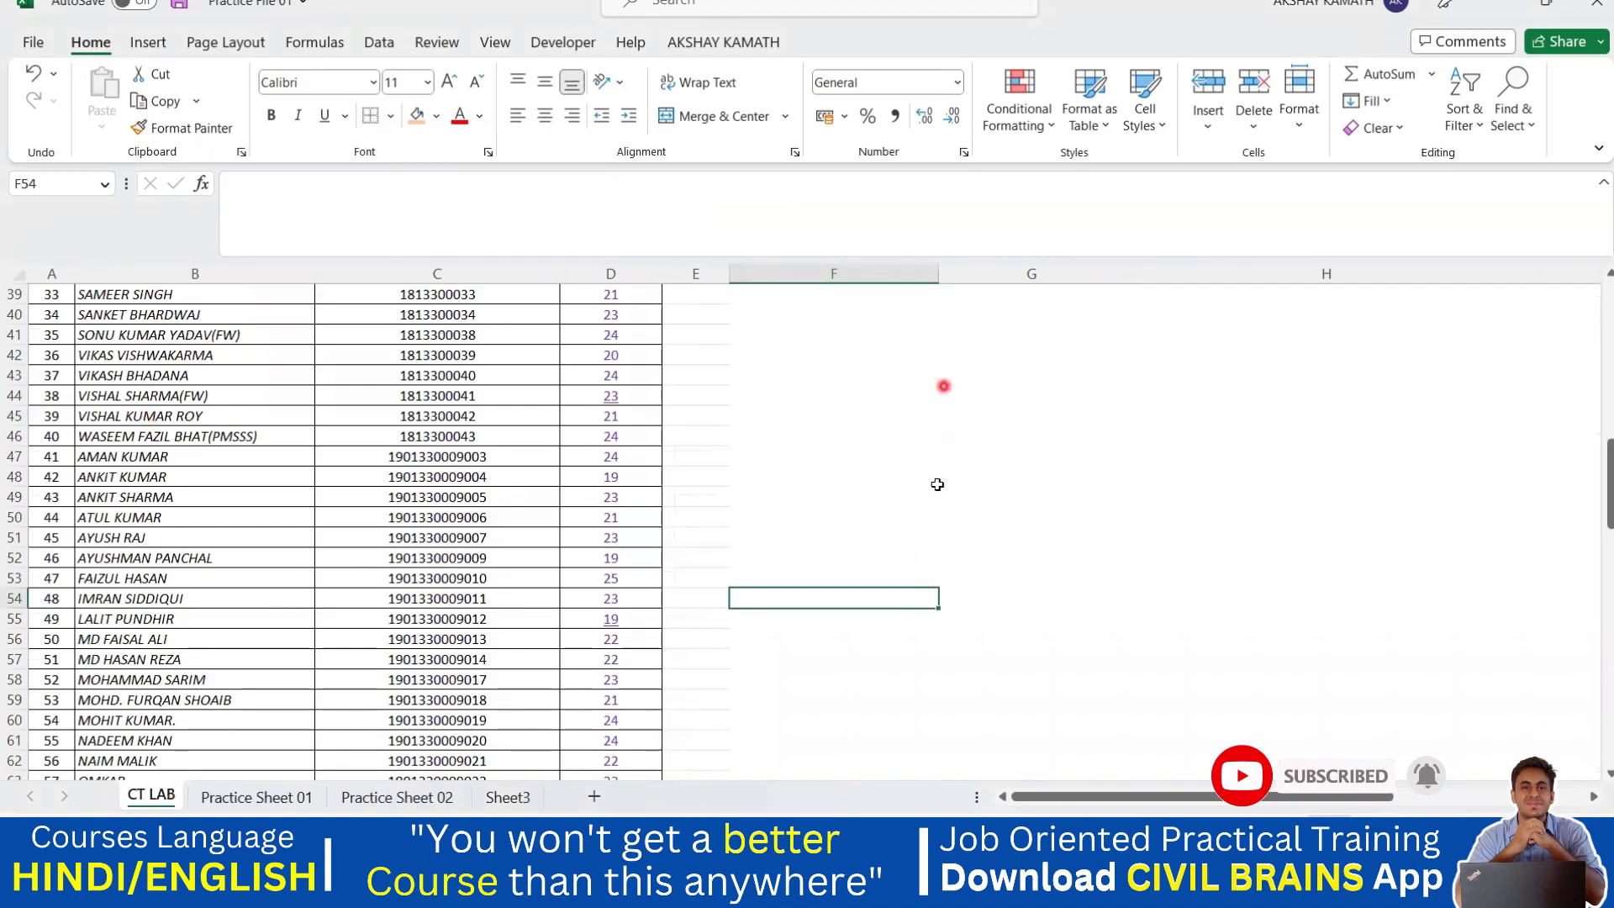
left_click(611, 83)
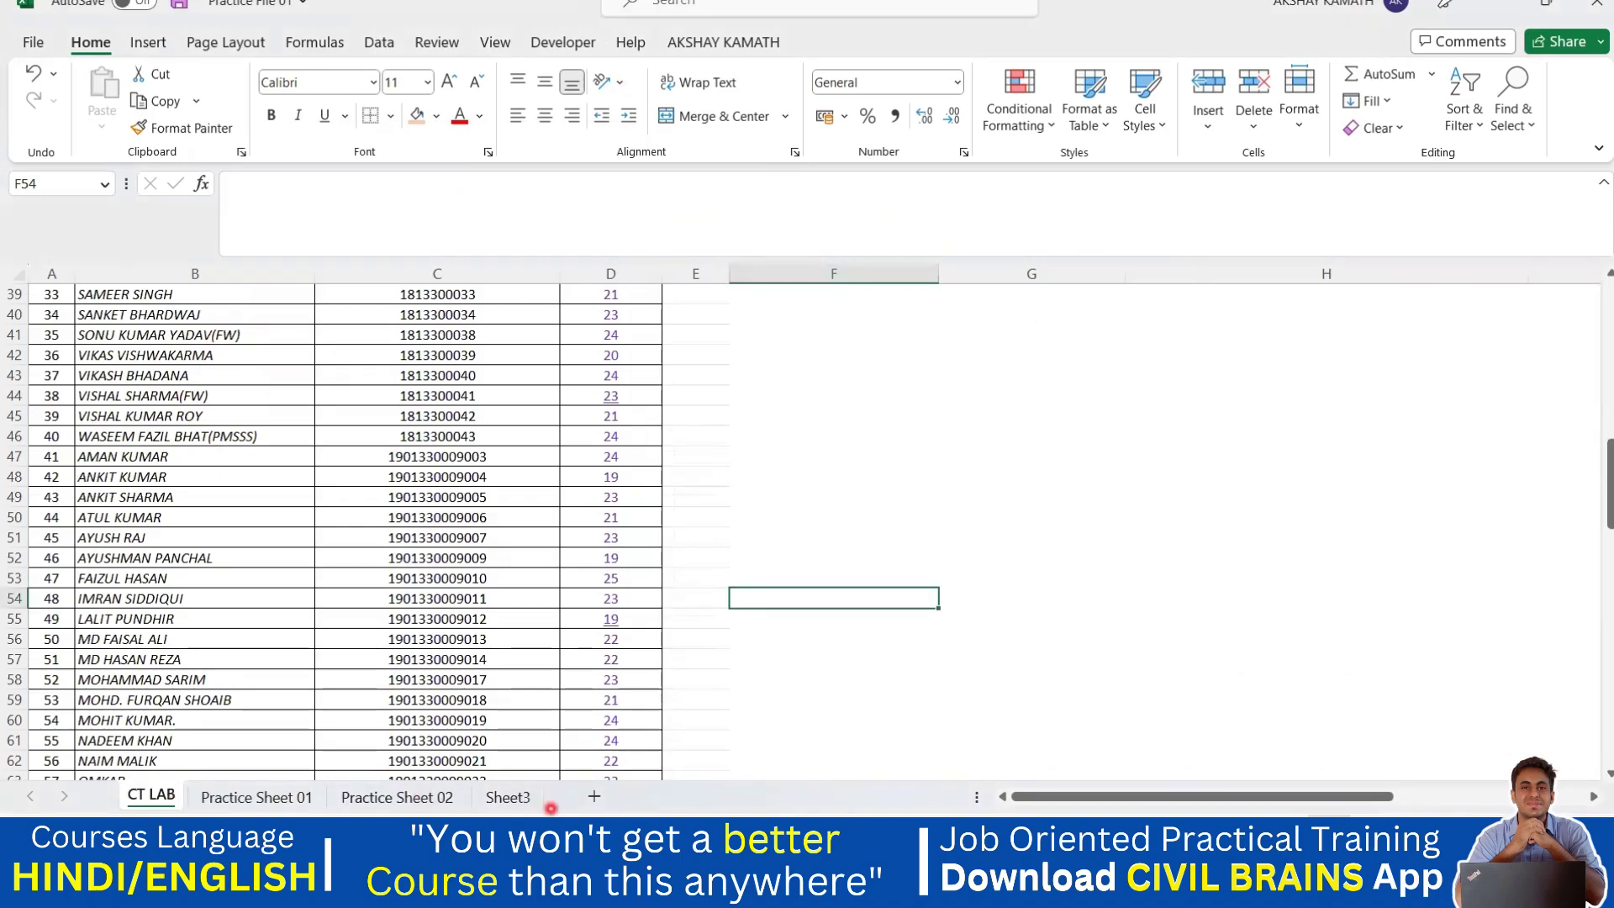
left_click(507, 795)
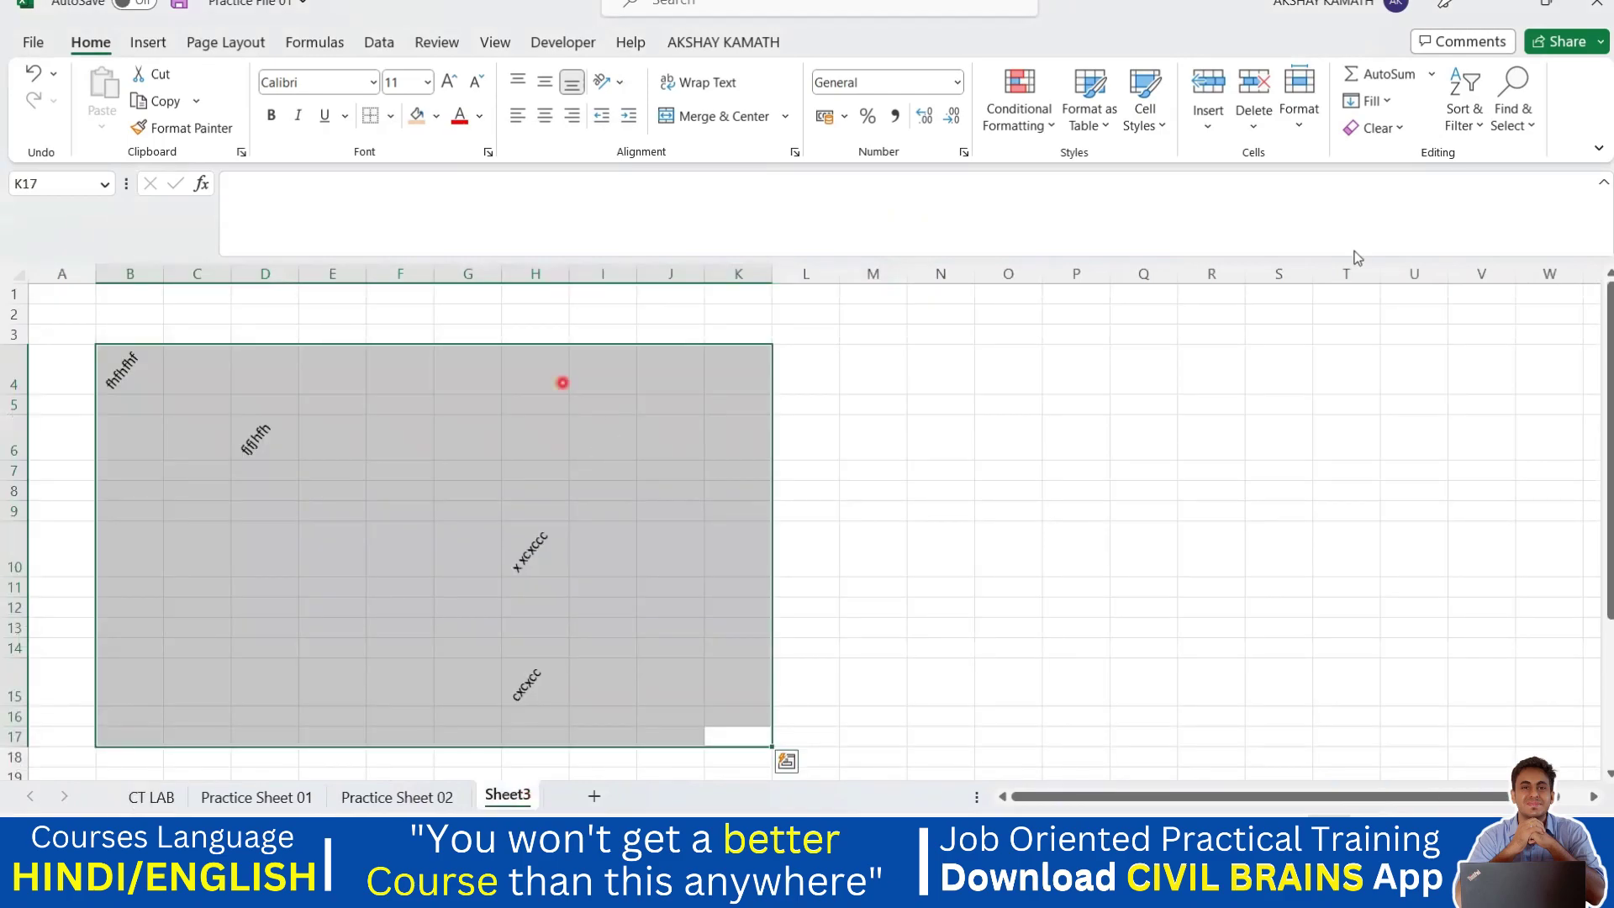
Delete the rotated entries and type a test entry 'vbvb' in G17.
key("Delete")
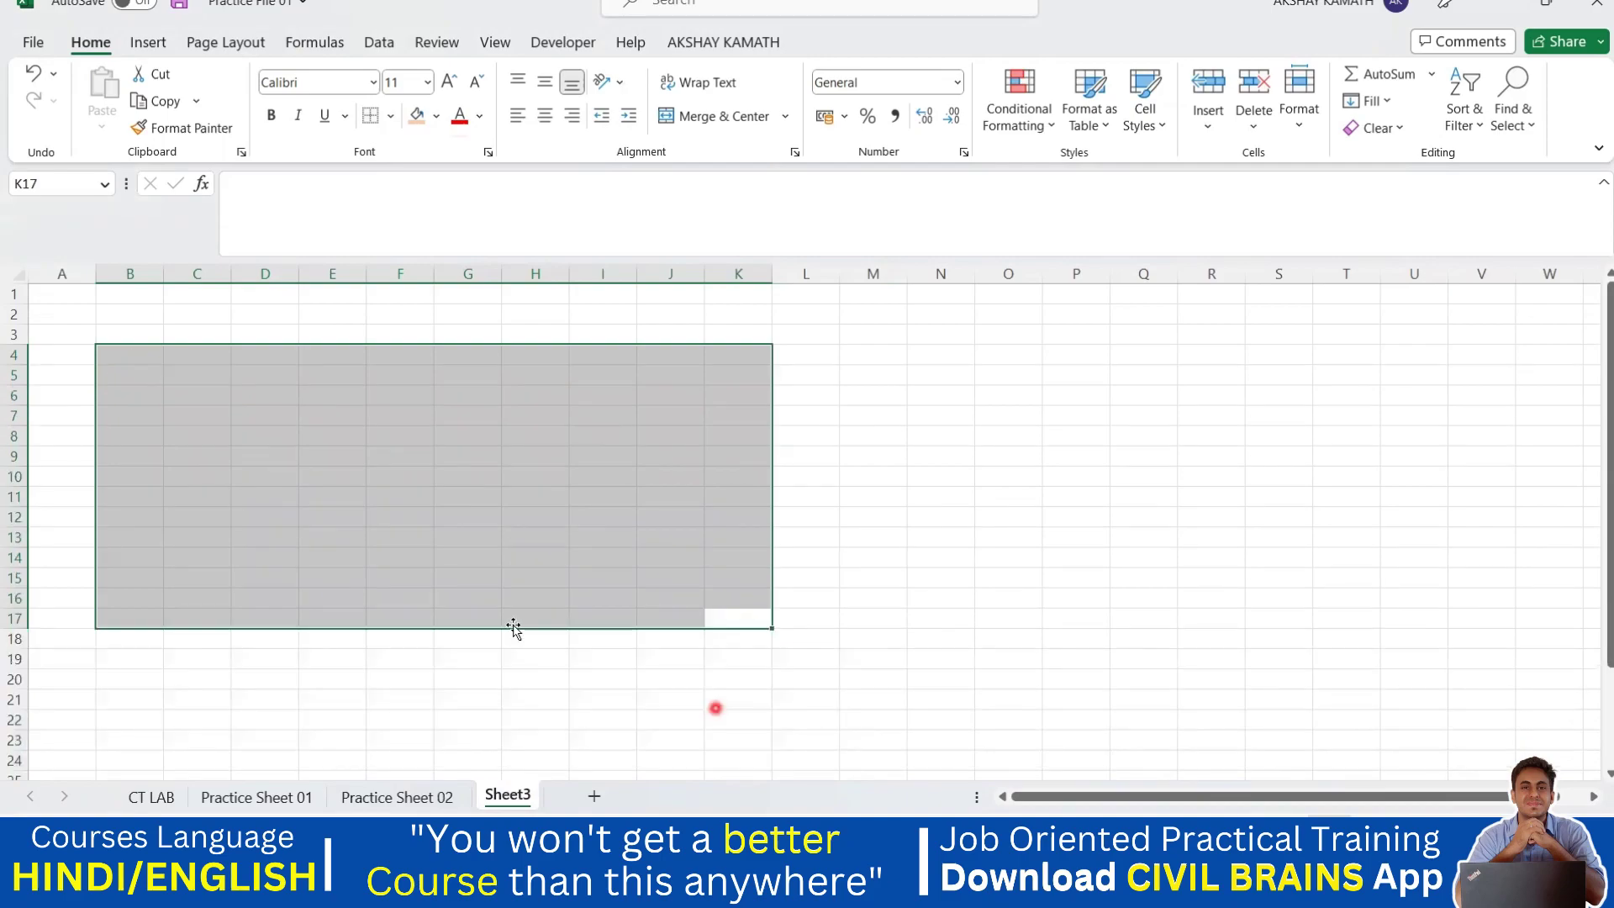
left_click(496, 616)
type("vbvb")
left_click(825, 620)
left_click(445, 630)
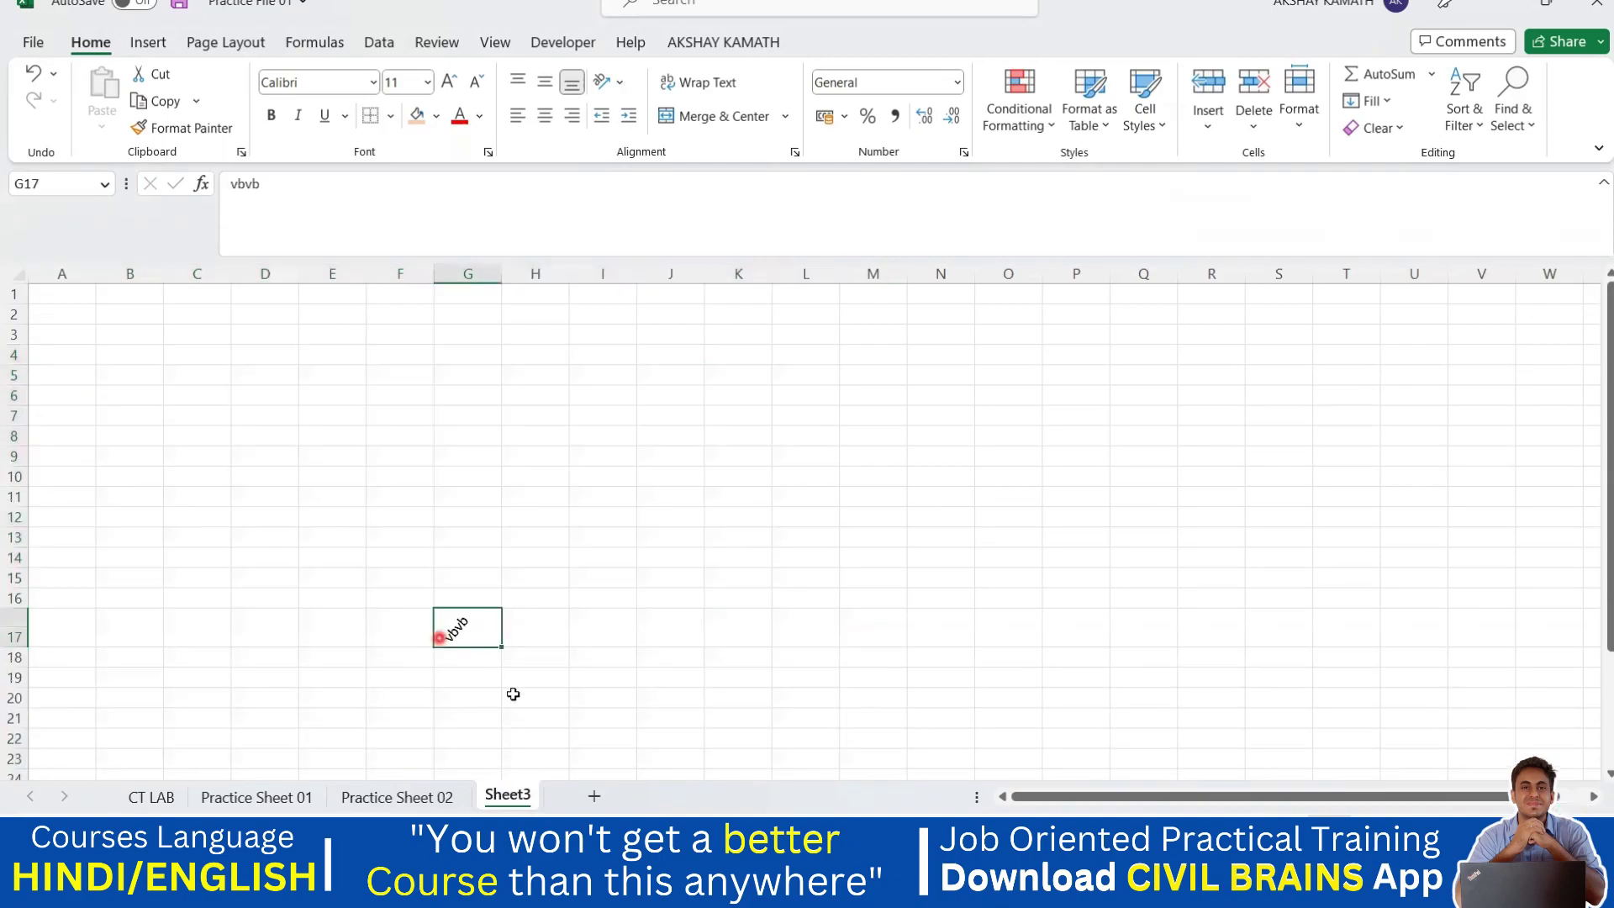
Add a new worksheet, Sheet4, and type a test entry 'cxcv' in G16.
left_click(593, 795)
left_click(461, 592)
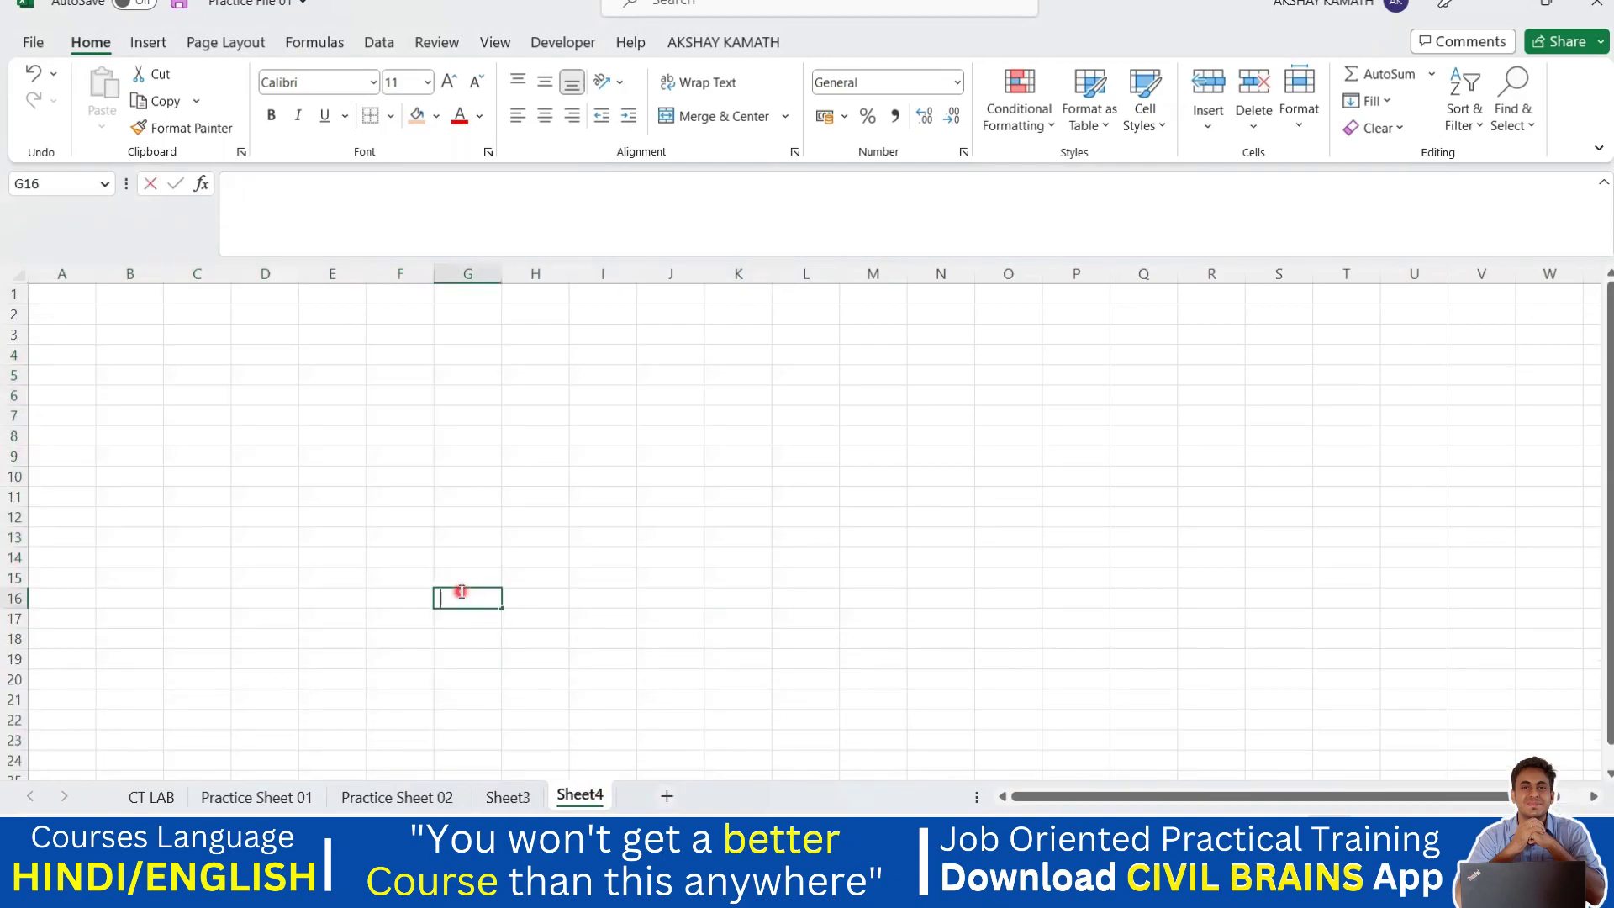
type("cxcv")
left_click(652, 598)
left_click(472, 609)
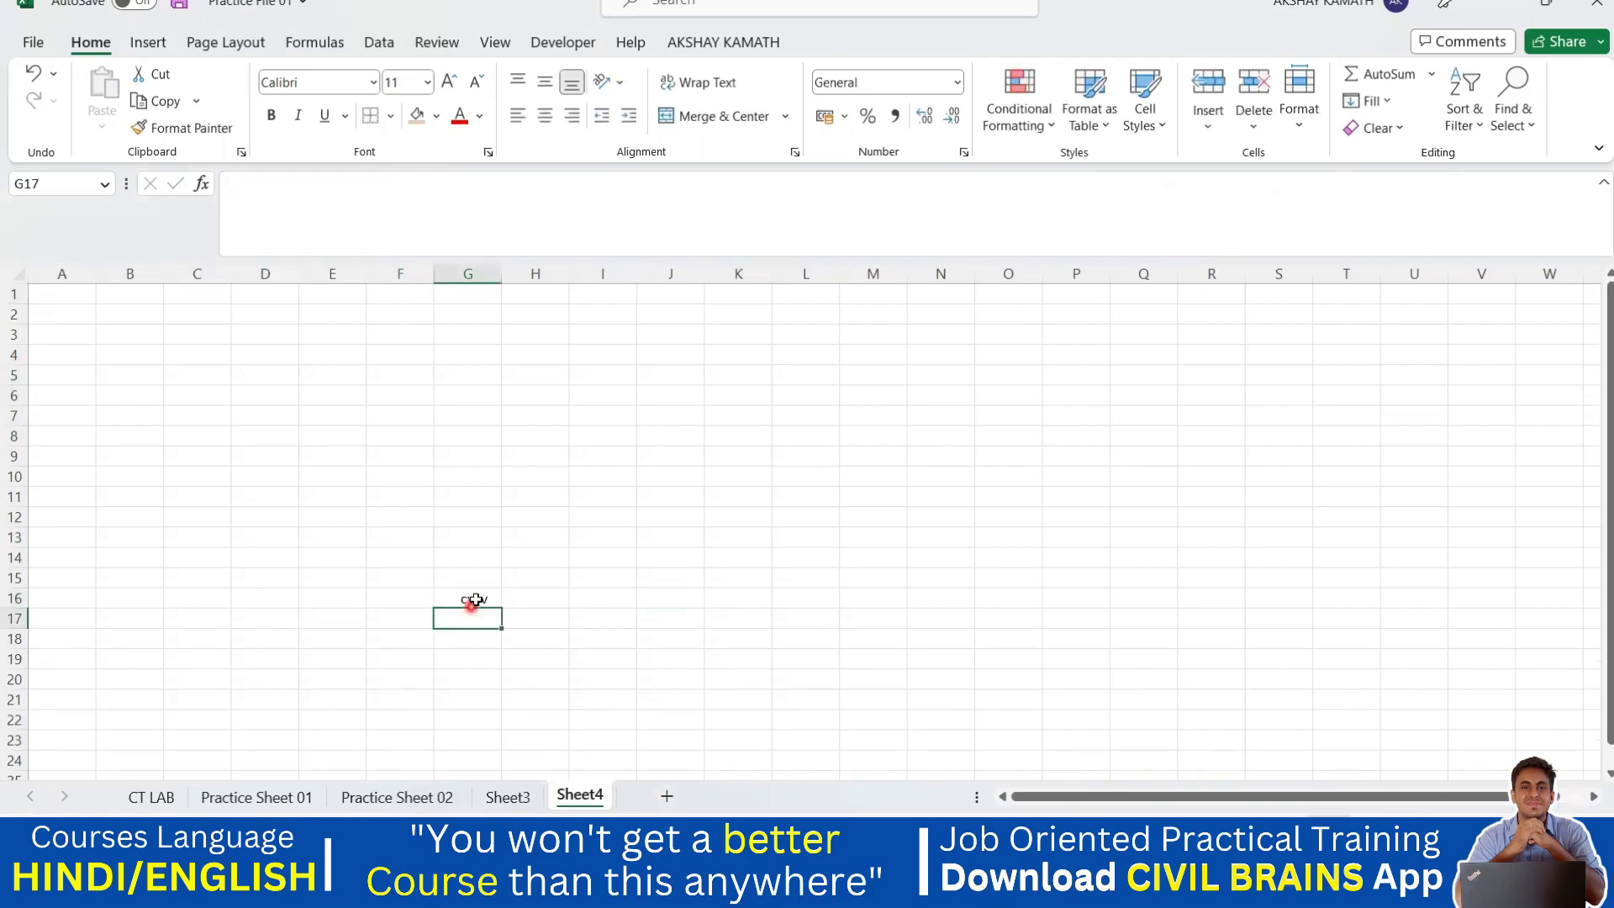
left_click(475, 599)
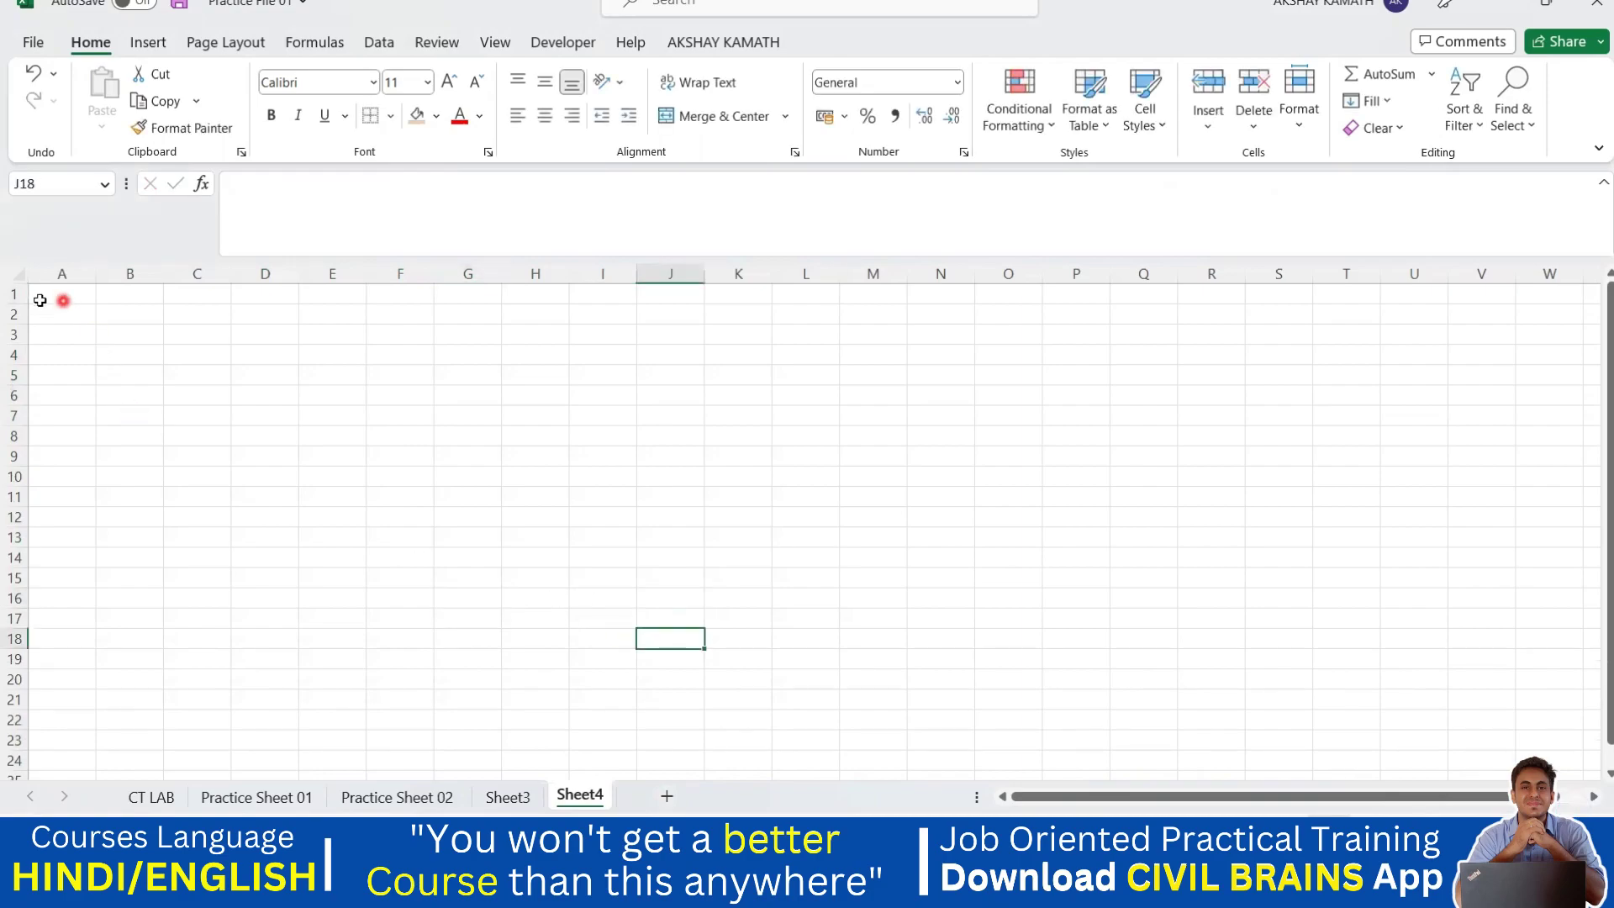
Apply the Time number format to all of Sheet4 and enter a sample name in E6.
left_click_drag(38, 296, 1512, 748)
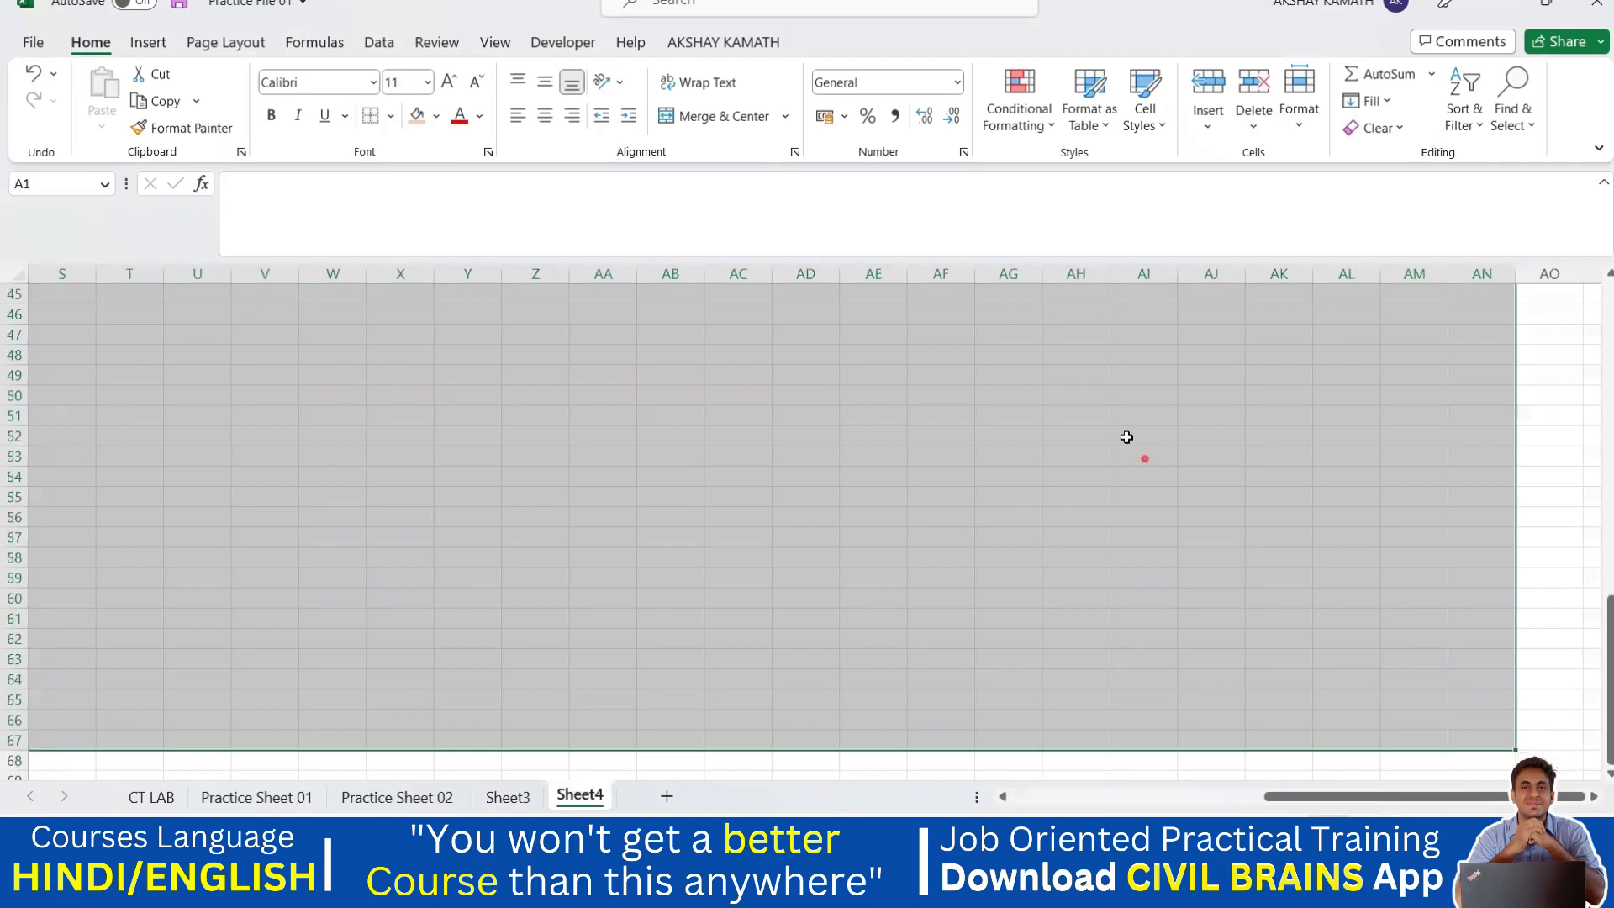
left_click(956, 82)
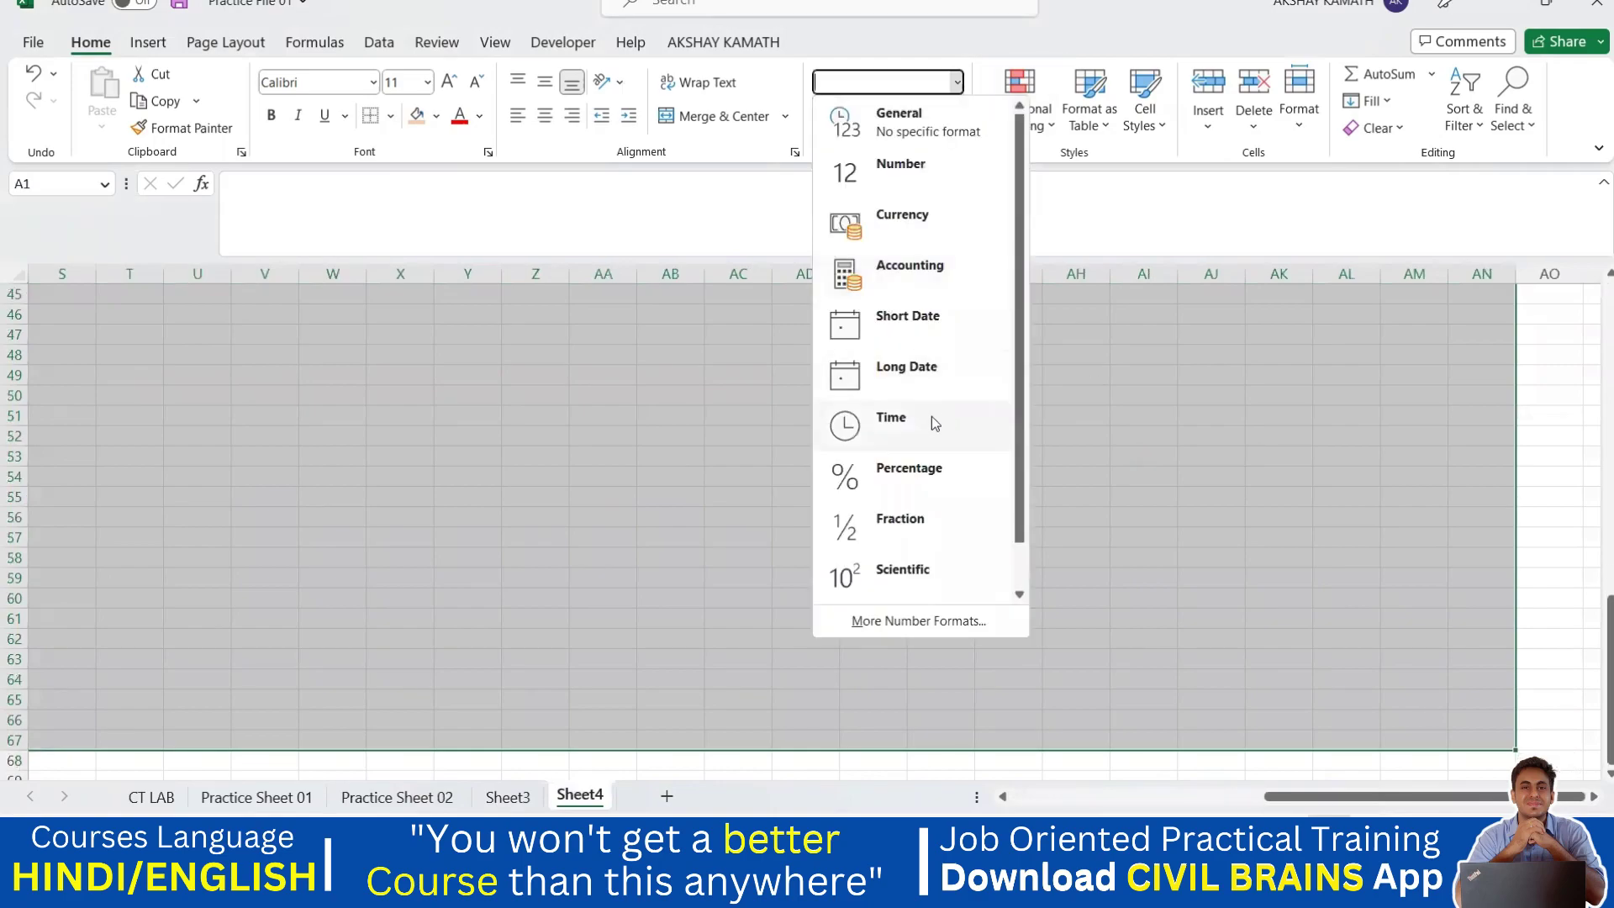
left_click(931, 416)
left_click(987, 536)
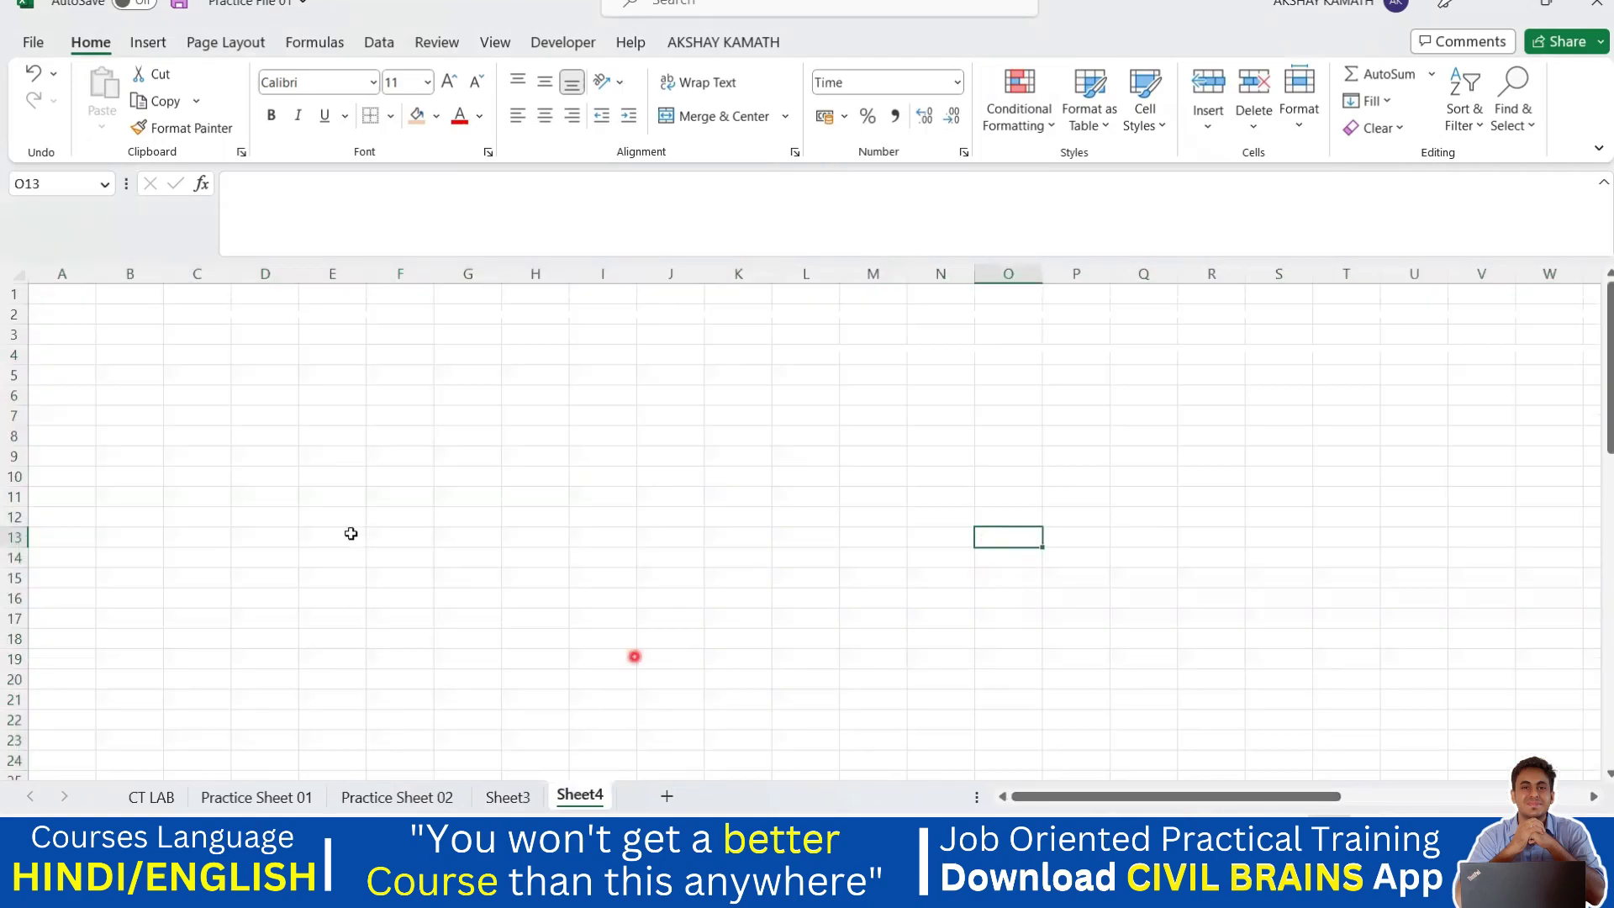
left_click(356, 394)
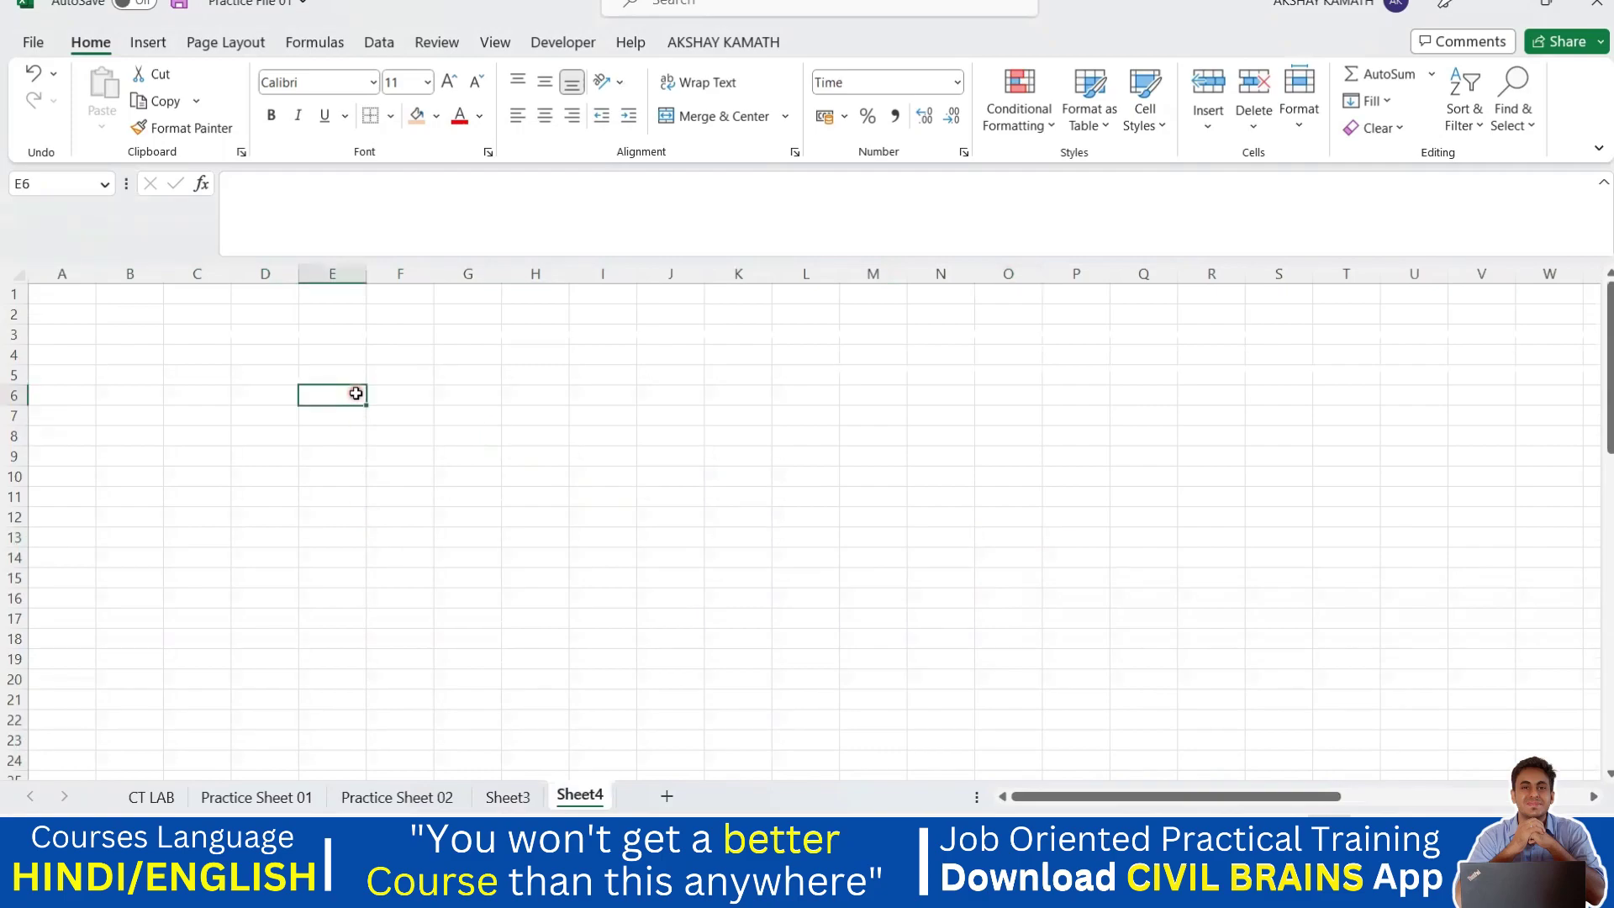
type("Akshay")
key("Return")
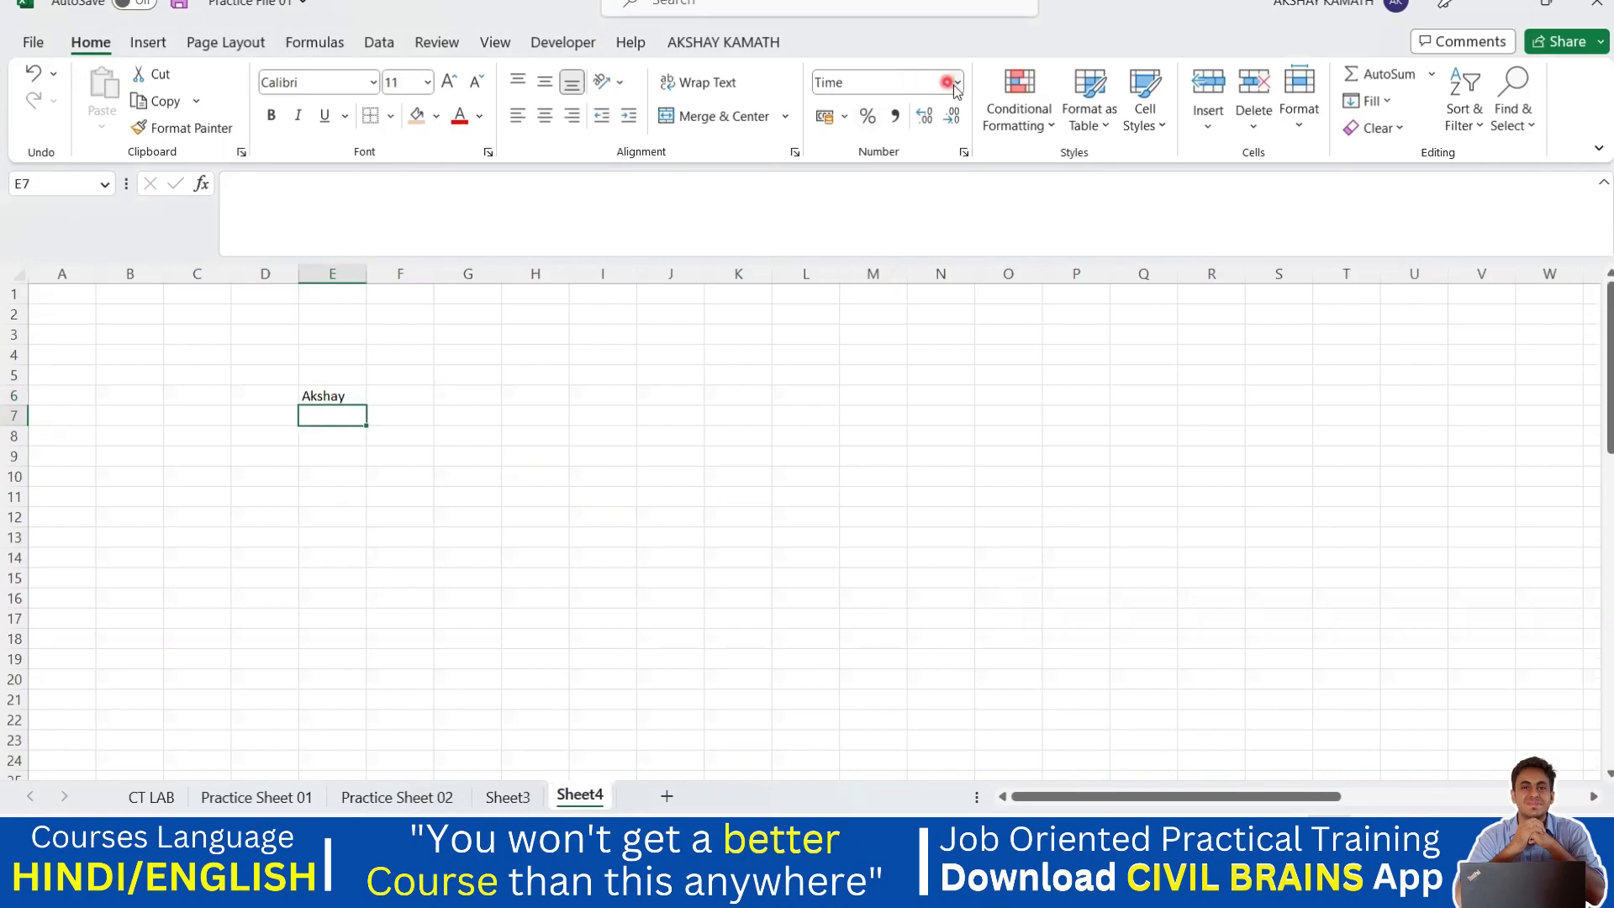
Apply Short Date to the whole sheet, test with 'sjsjshs' in F9, then clear F9 and E6.
left_click(22, 275)
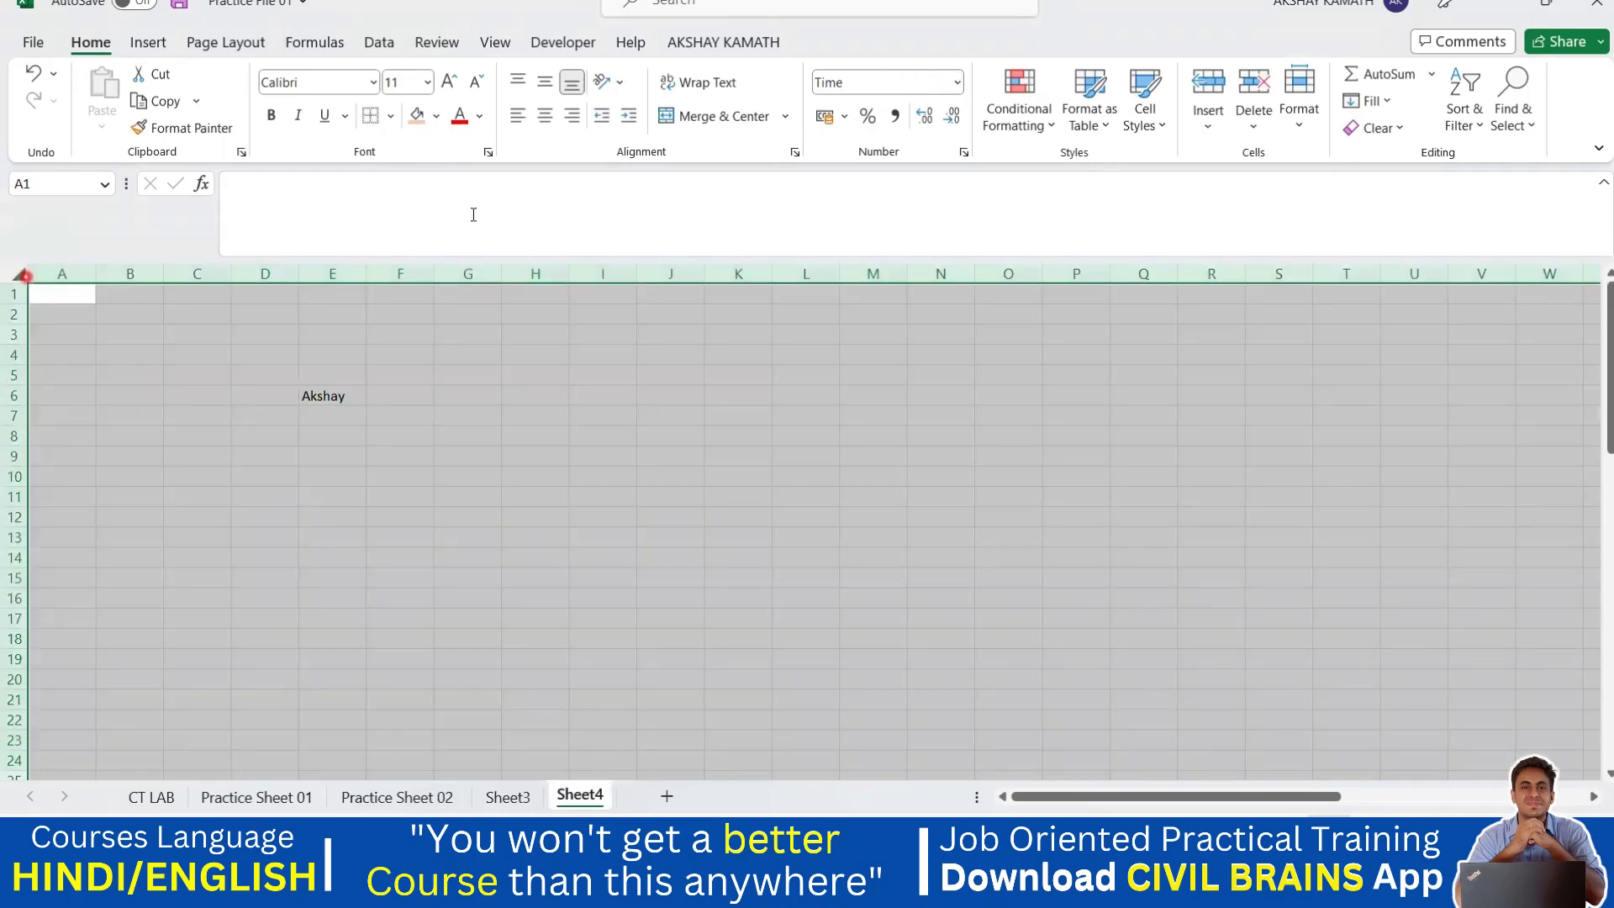
left_click(957, 82)
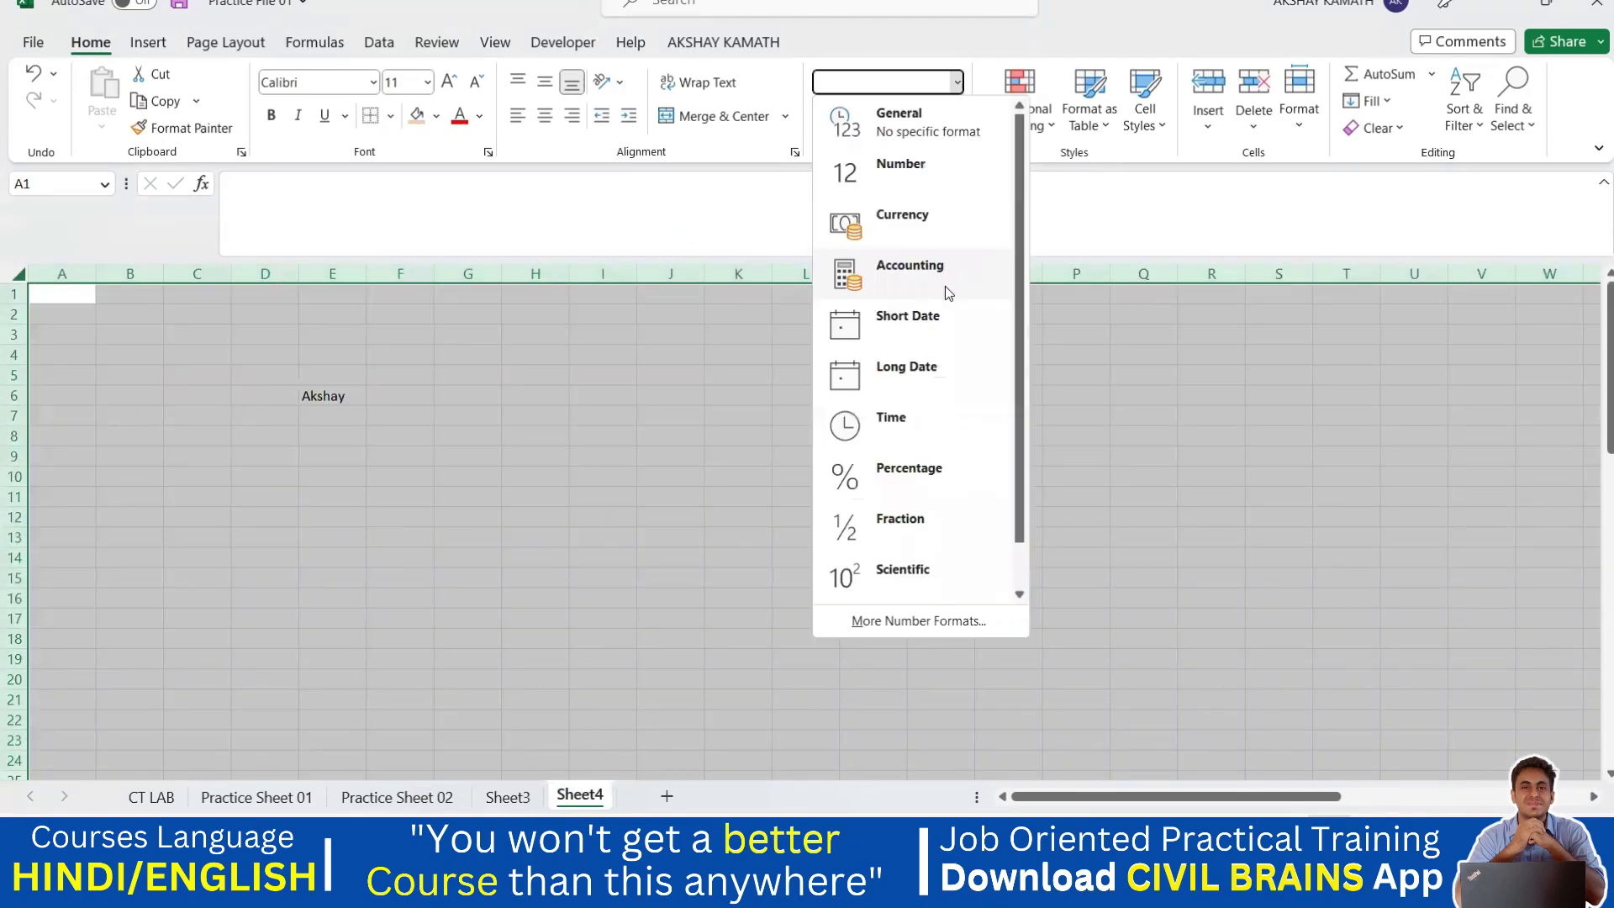
left_click(919, 315)
left_click(883, 436)
left_click(400, 455)
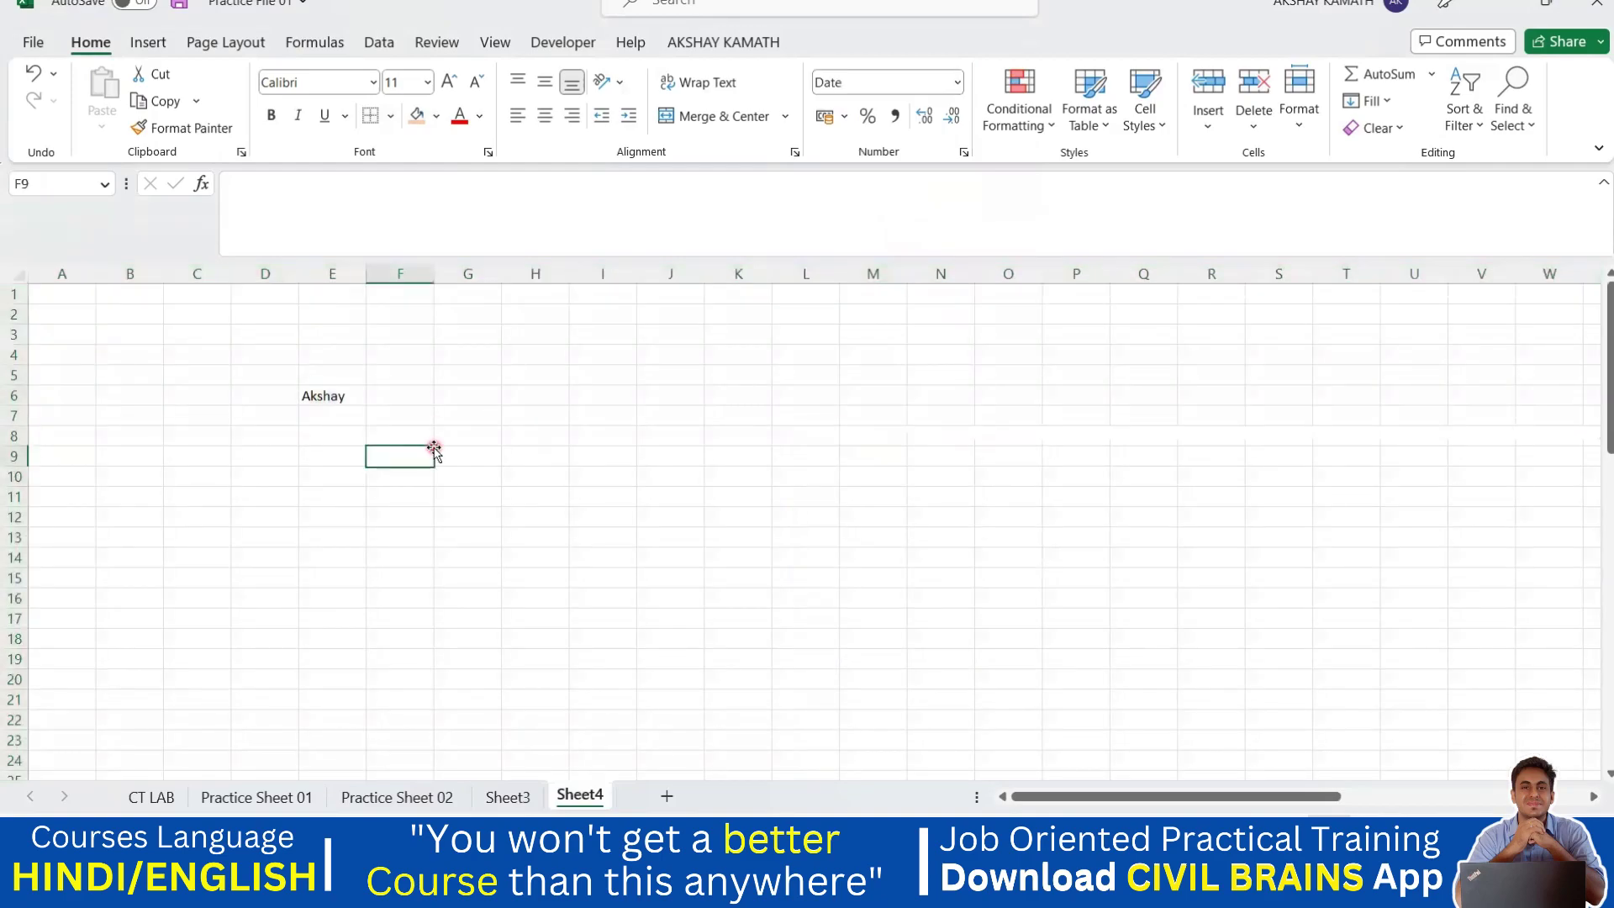
type("sjsjshs")
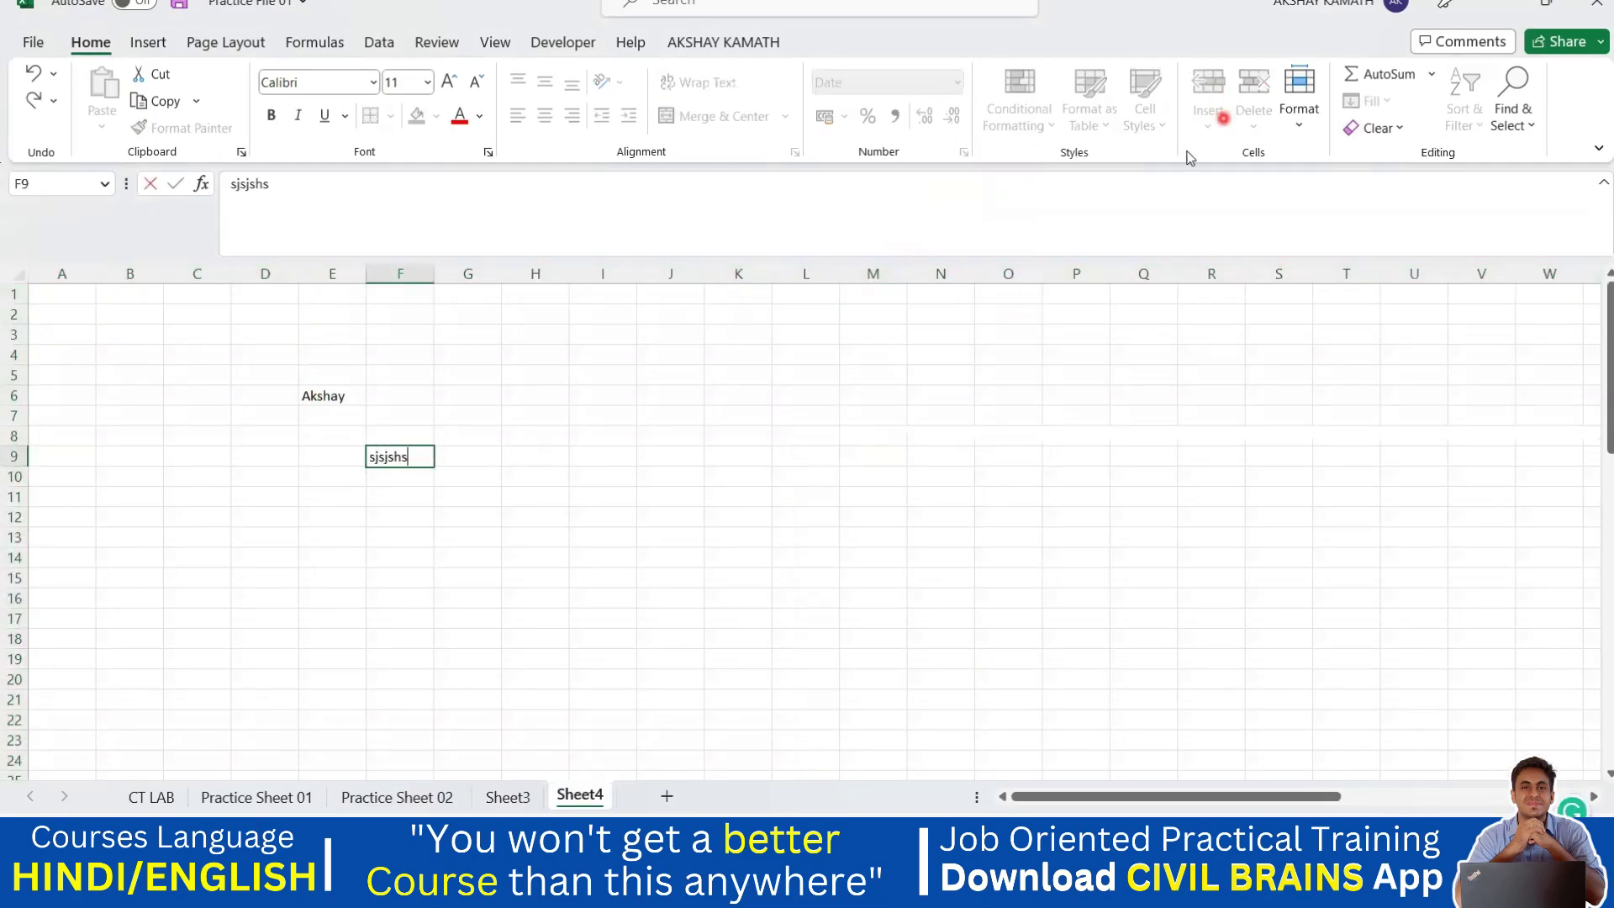
left_click(415, 465)
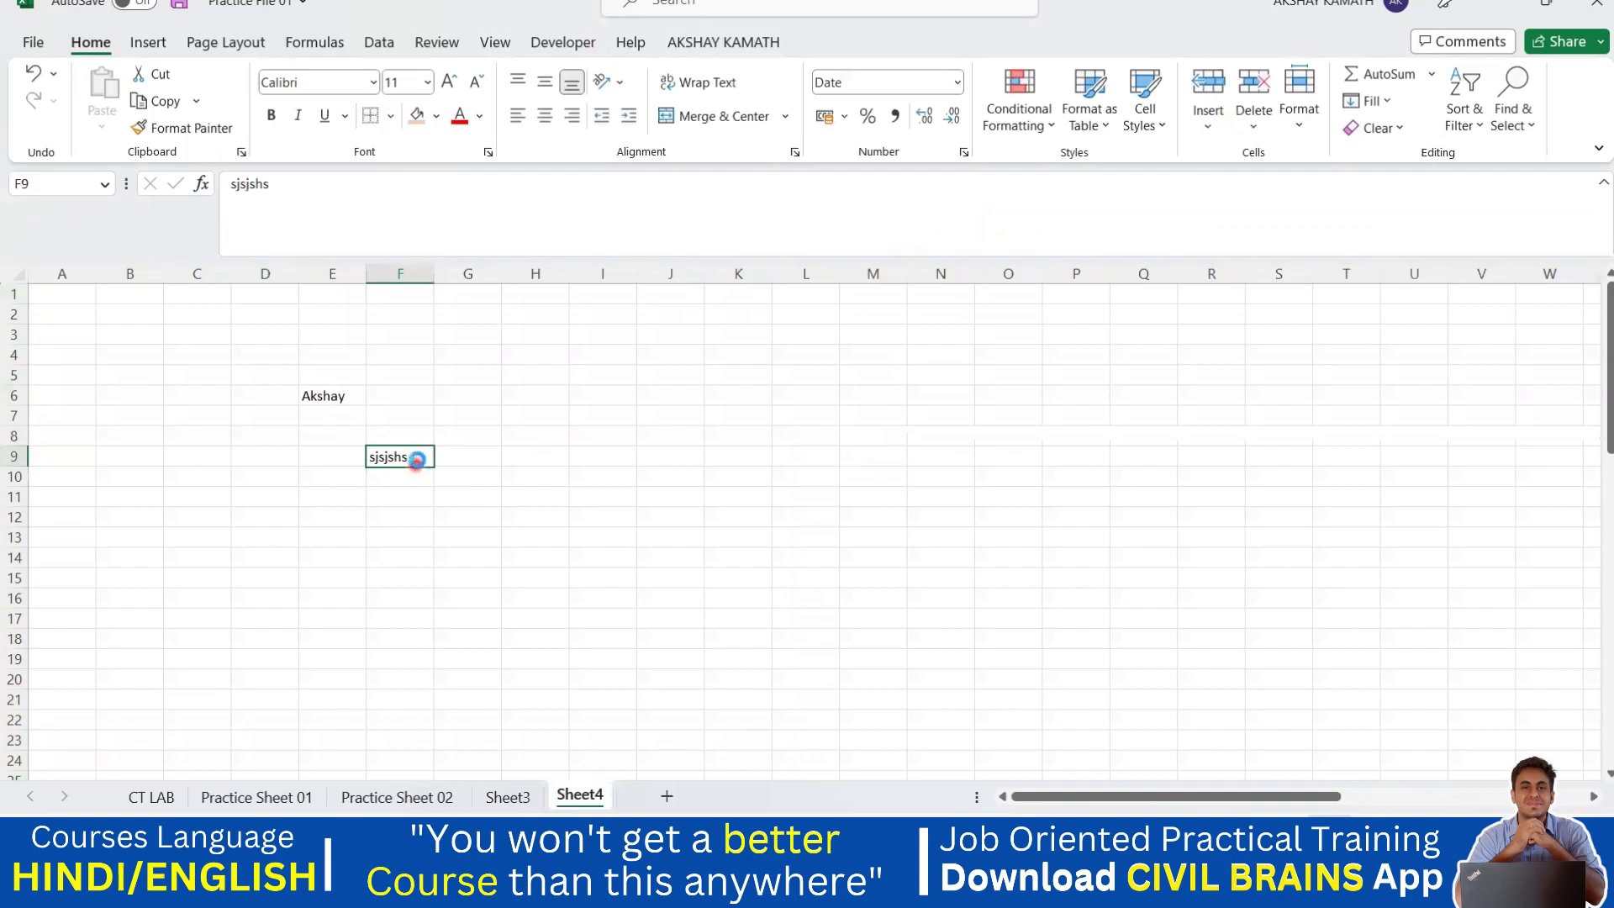
key("Delete")
left_click(349, 395)
key("Delete")
left_click(395, 435)
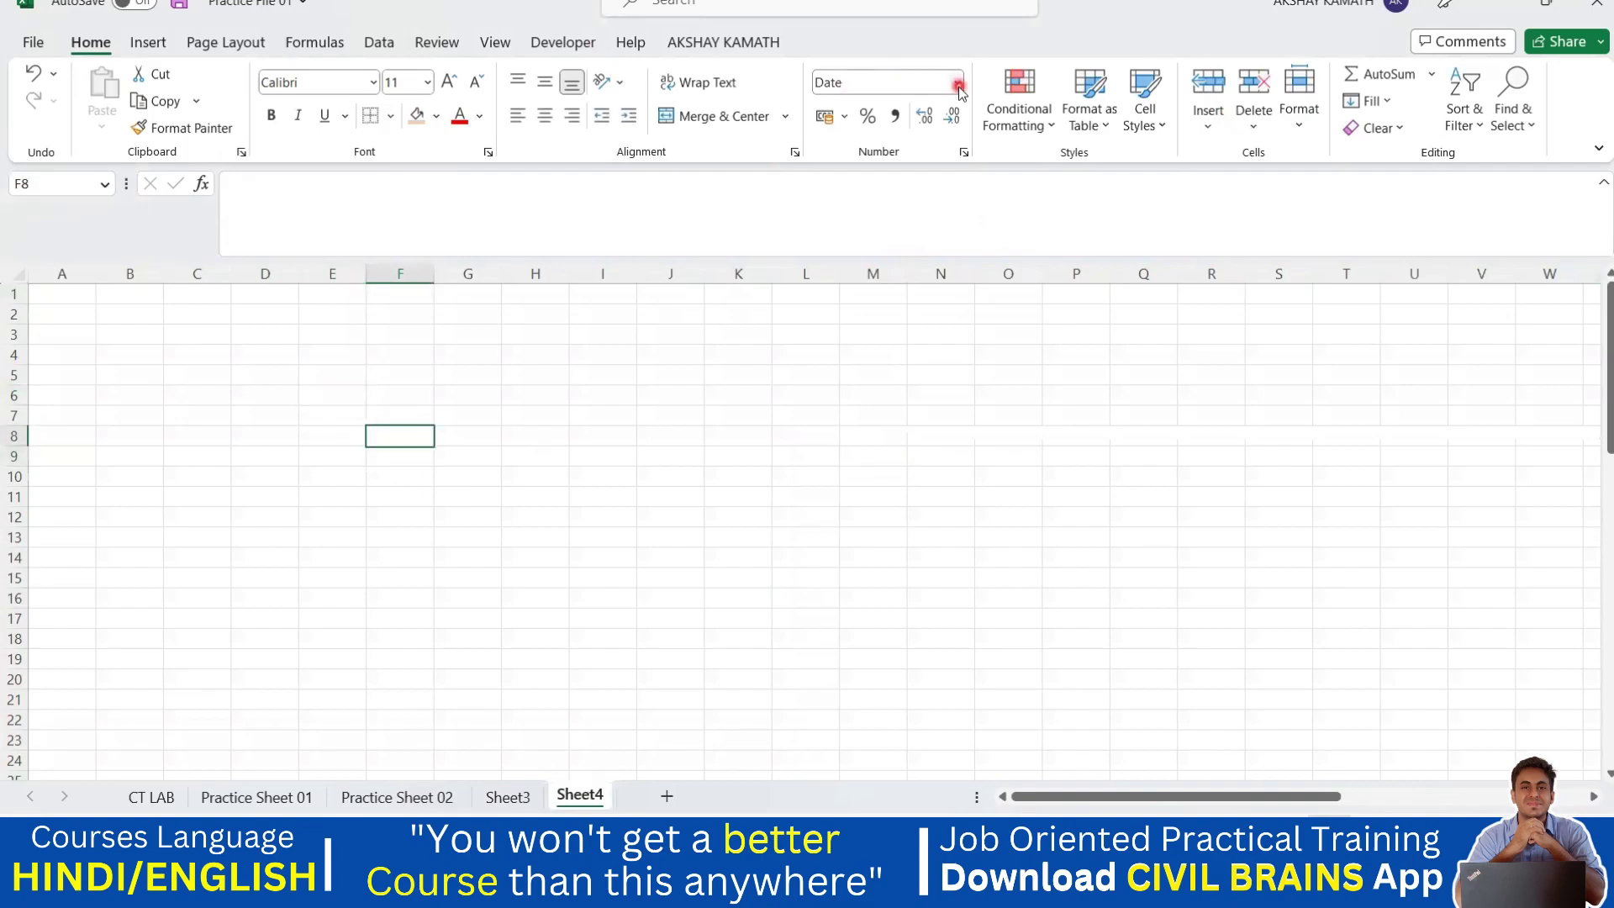
Try the Currency format with a test entry 'cdcd' in I7, then delete it.
left_click(958, 85)
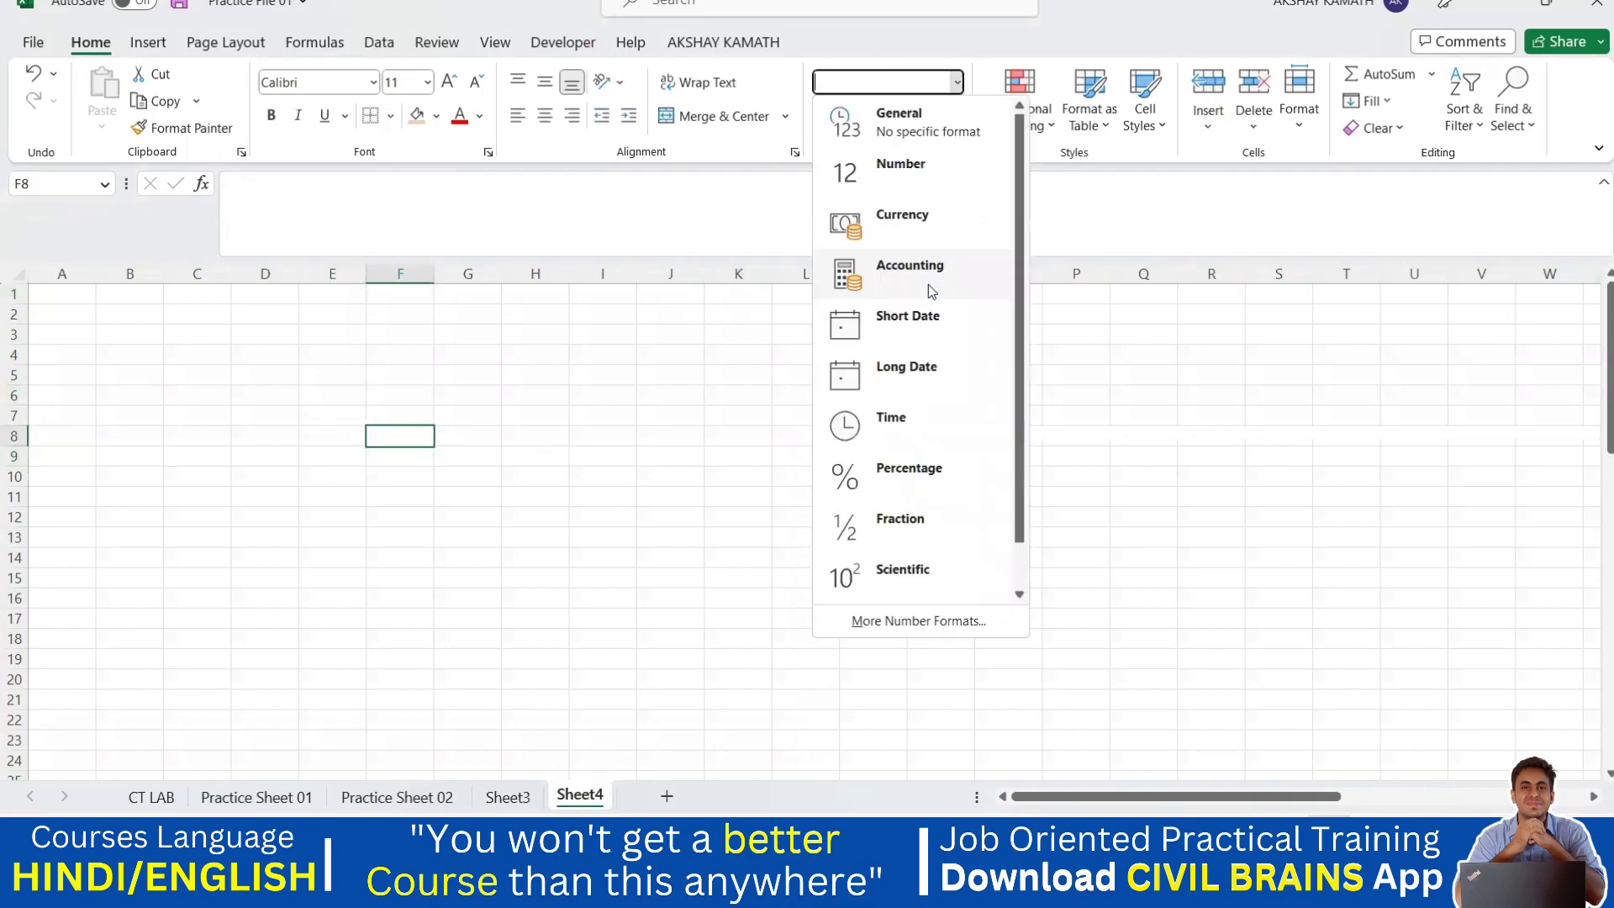
left_click(933, 212)
left_click(597, 420)
type("cdcd")
left_click(705, 482)
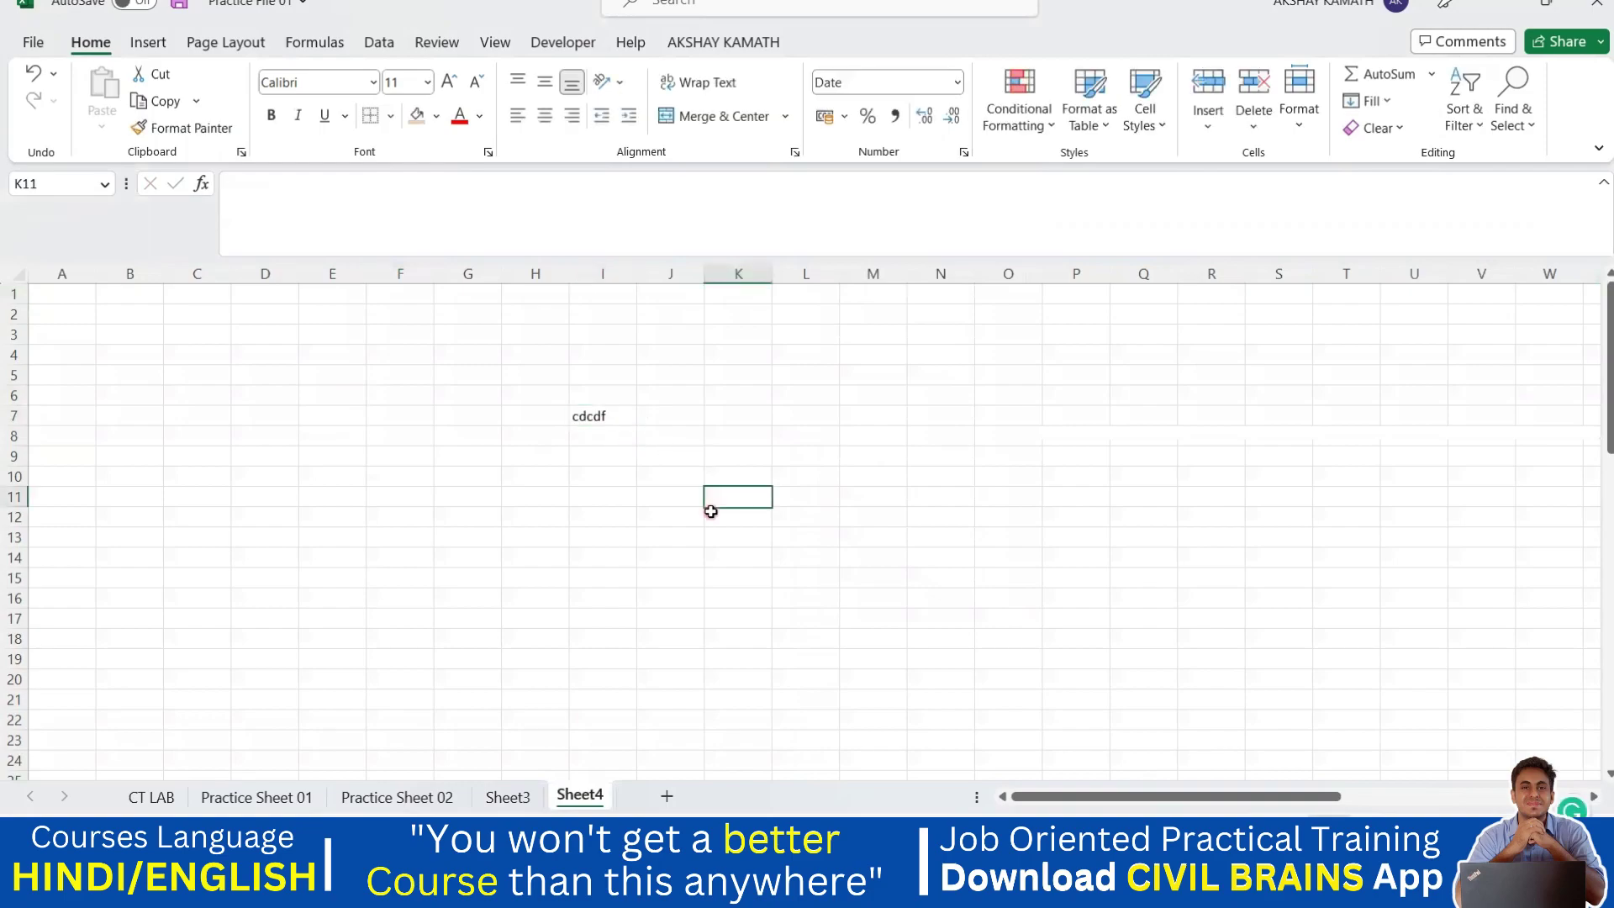
left_click(624, 419)
key("Delete")
key("Return")
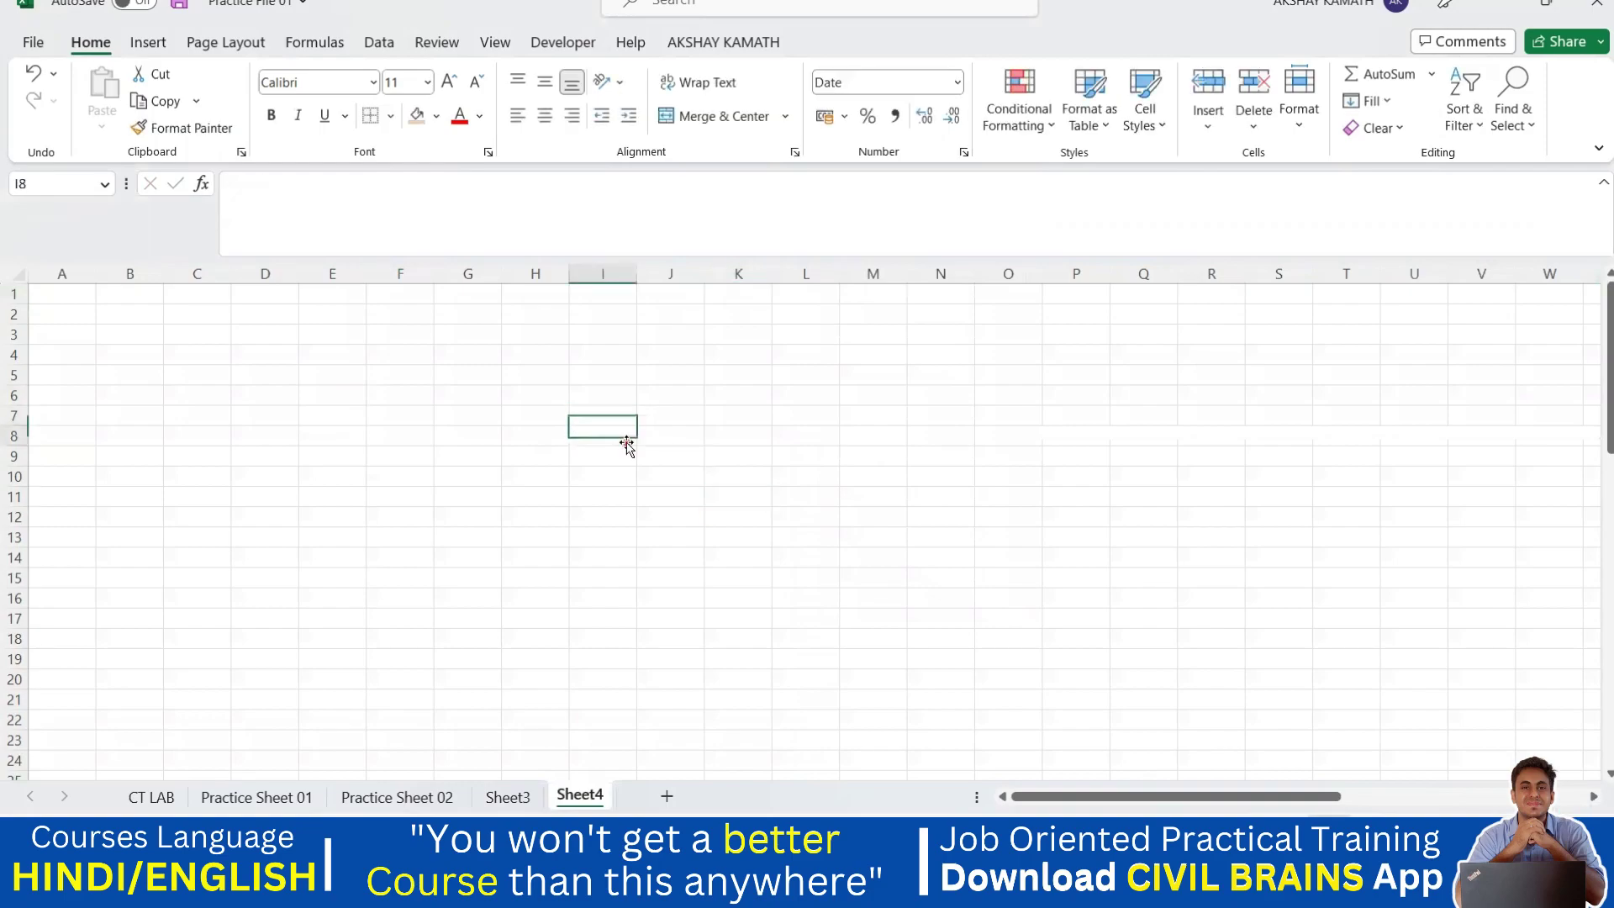
left_click(956, 82)
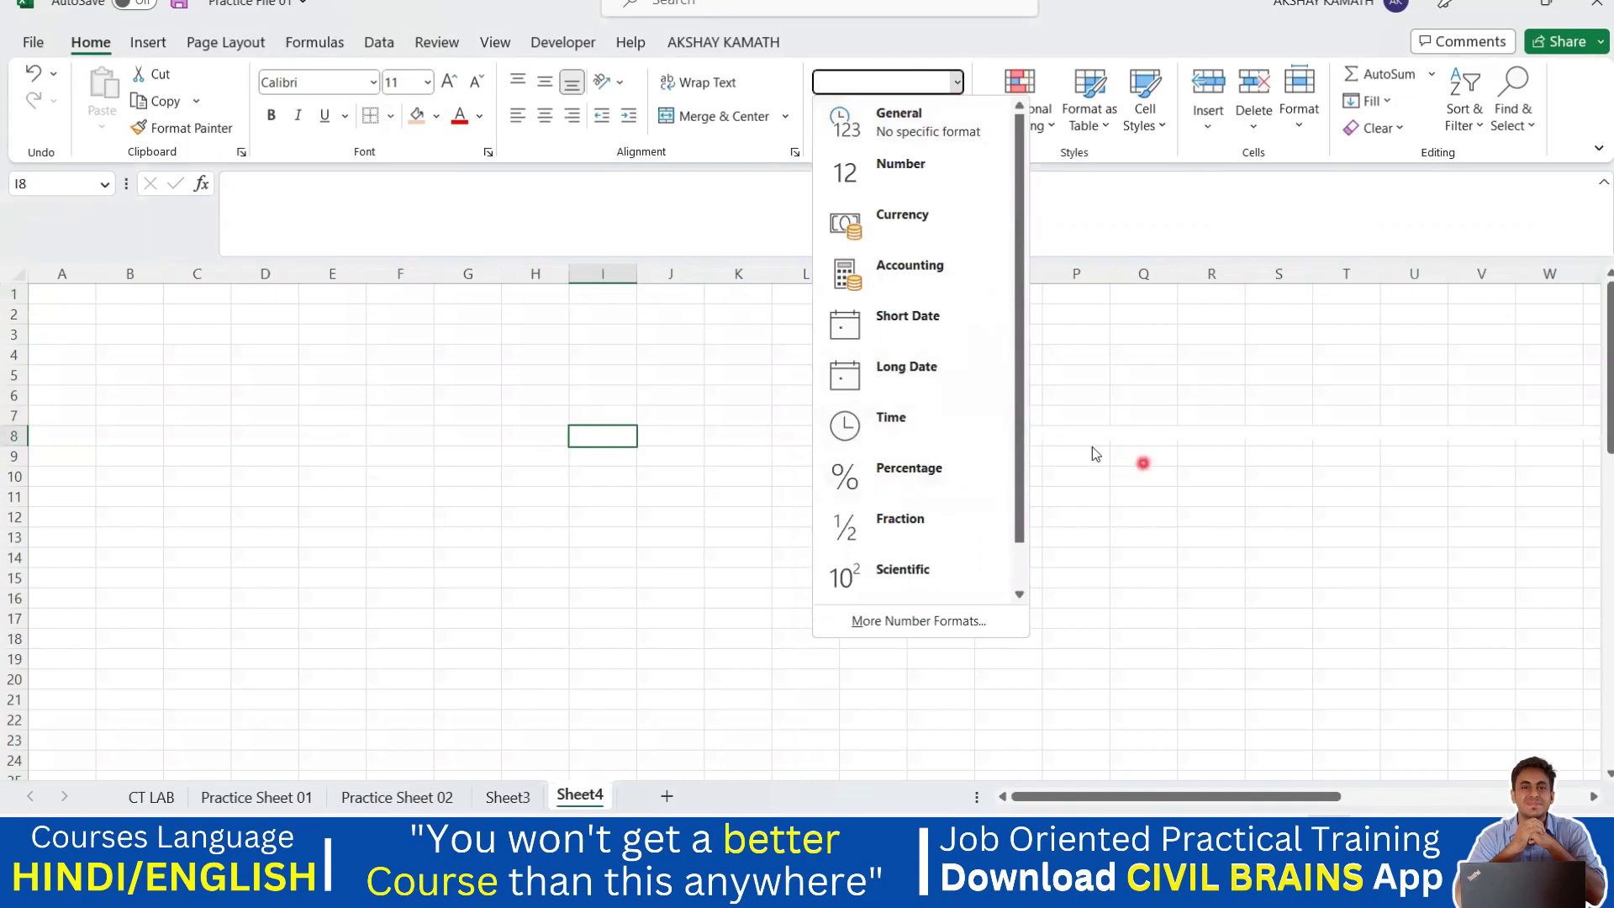
left_click(1134, 422)
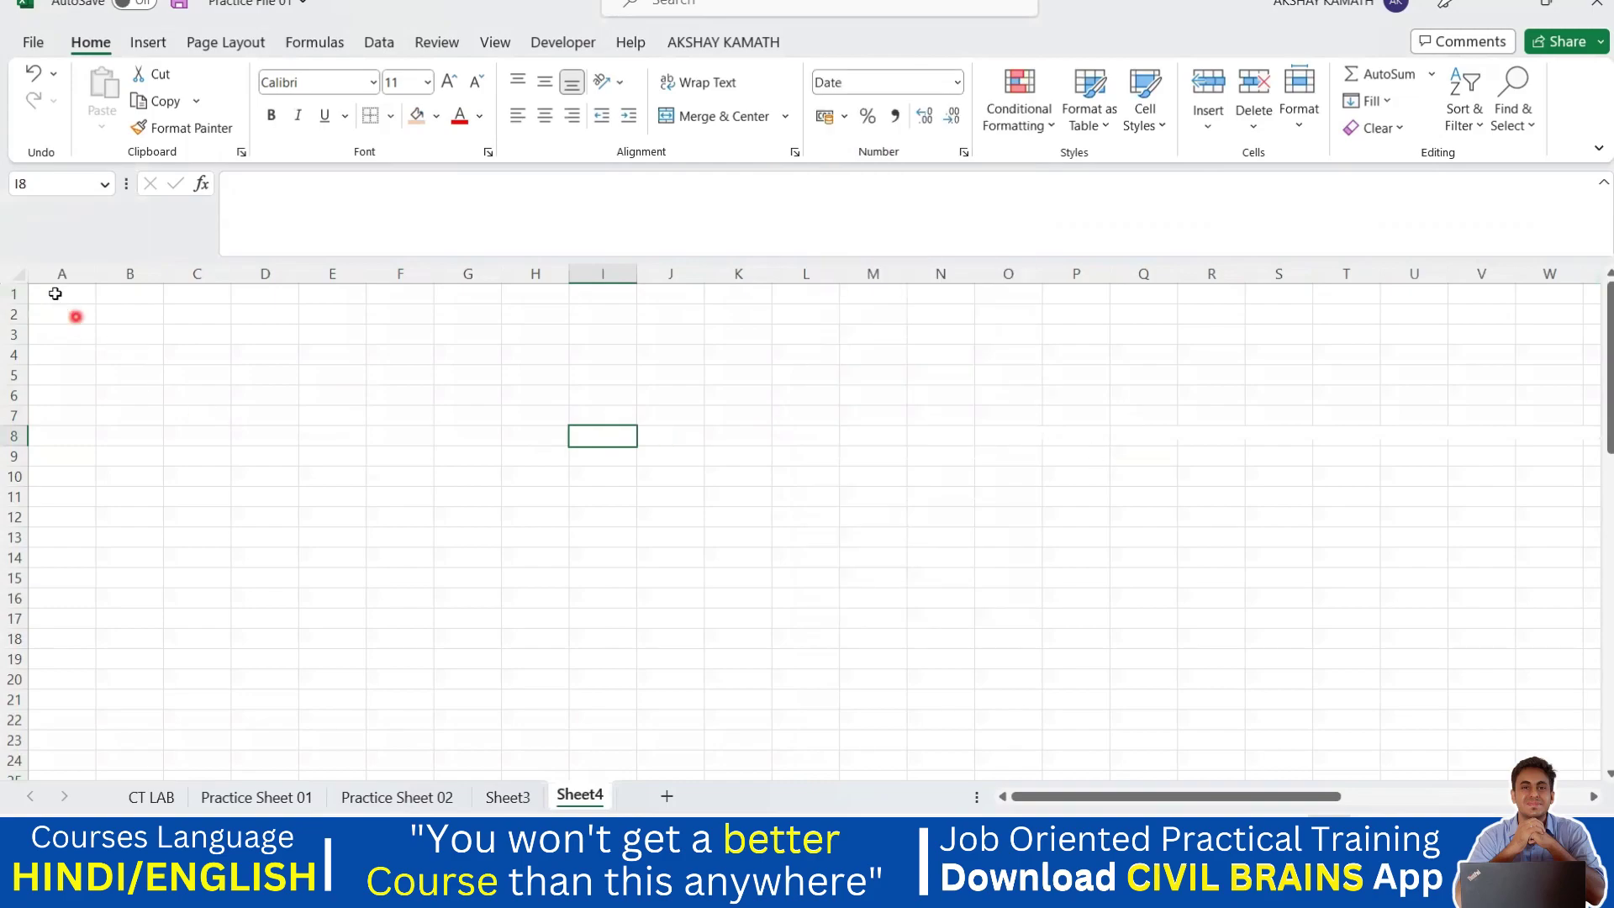
Select the whole of Sheet4 and apply the Short Date number format.
left_click_drag(54, 293, 1037, 601)
key("ctrl+a")
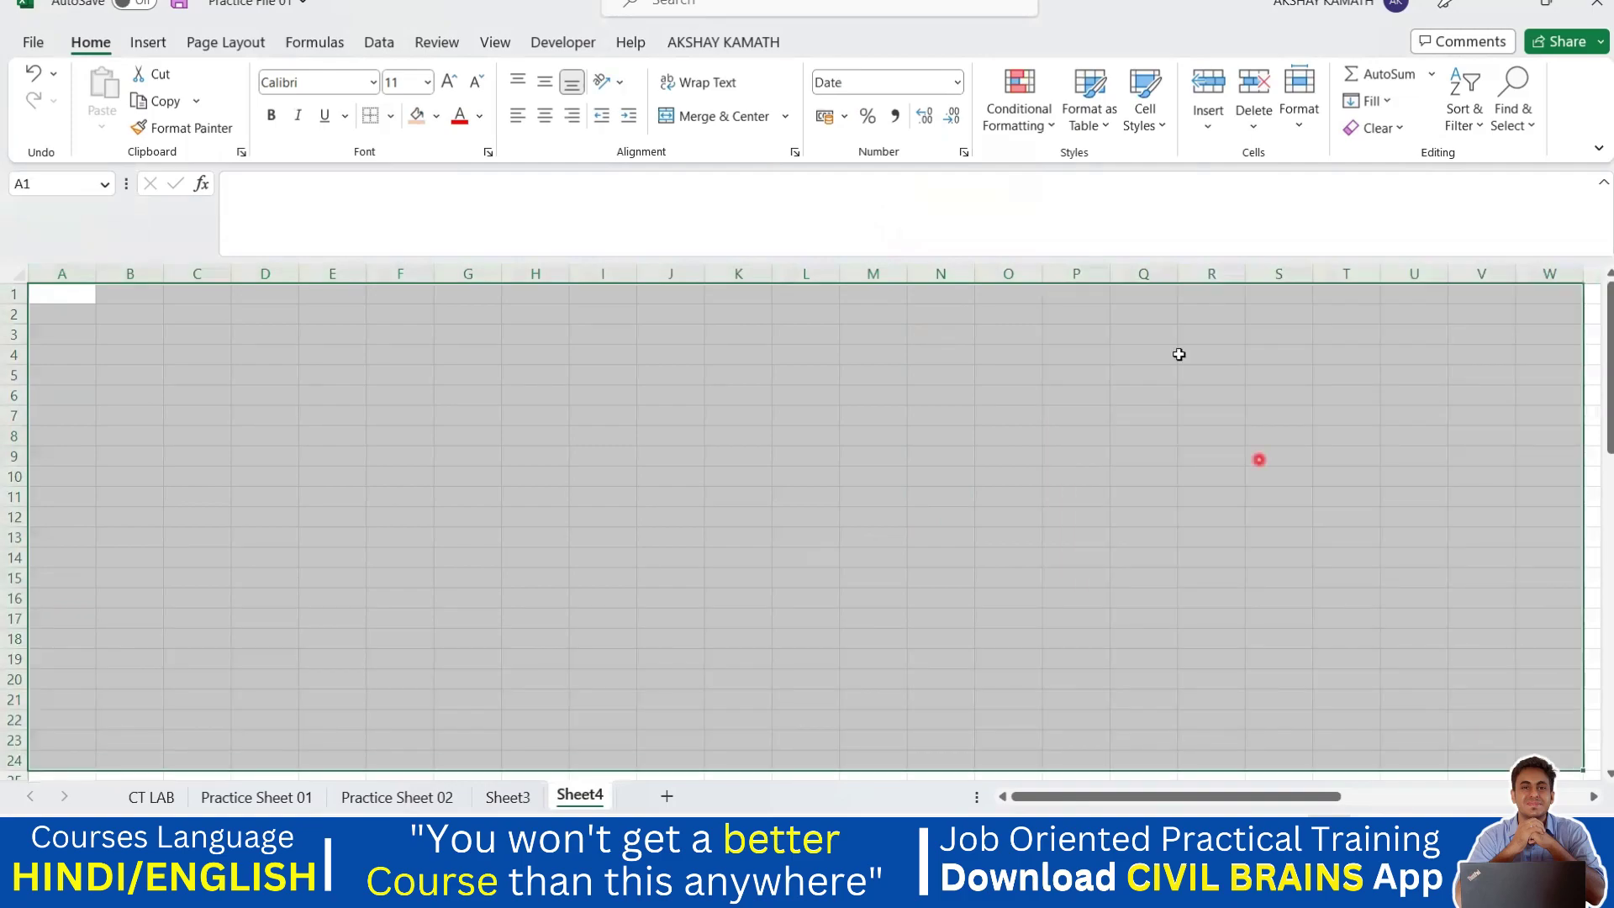
left_click(957, 84)
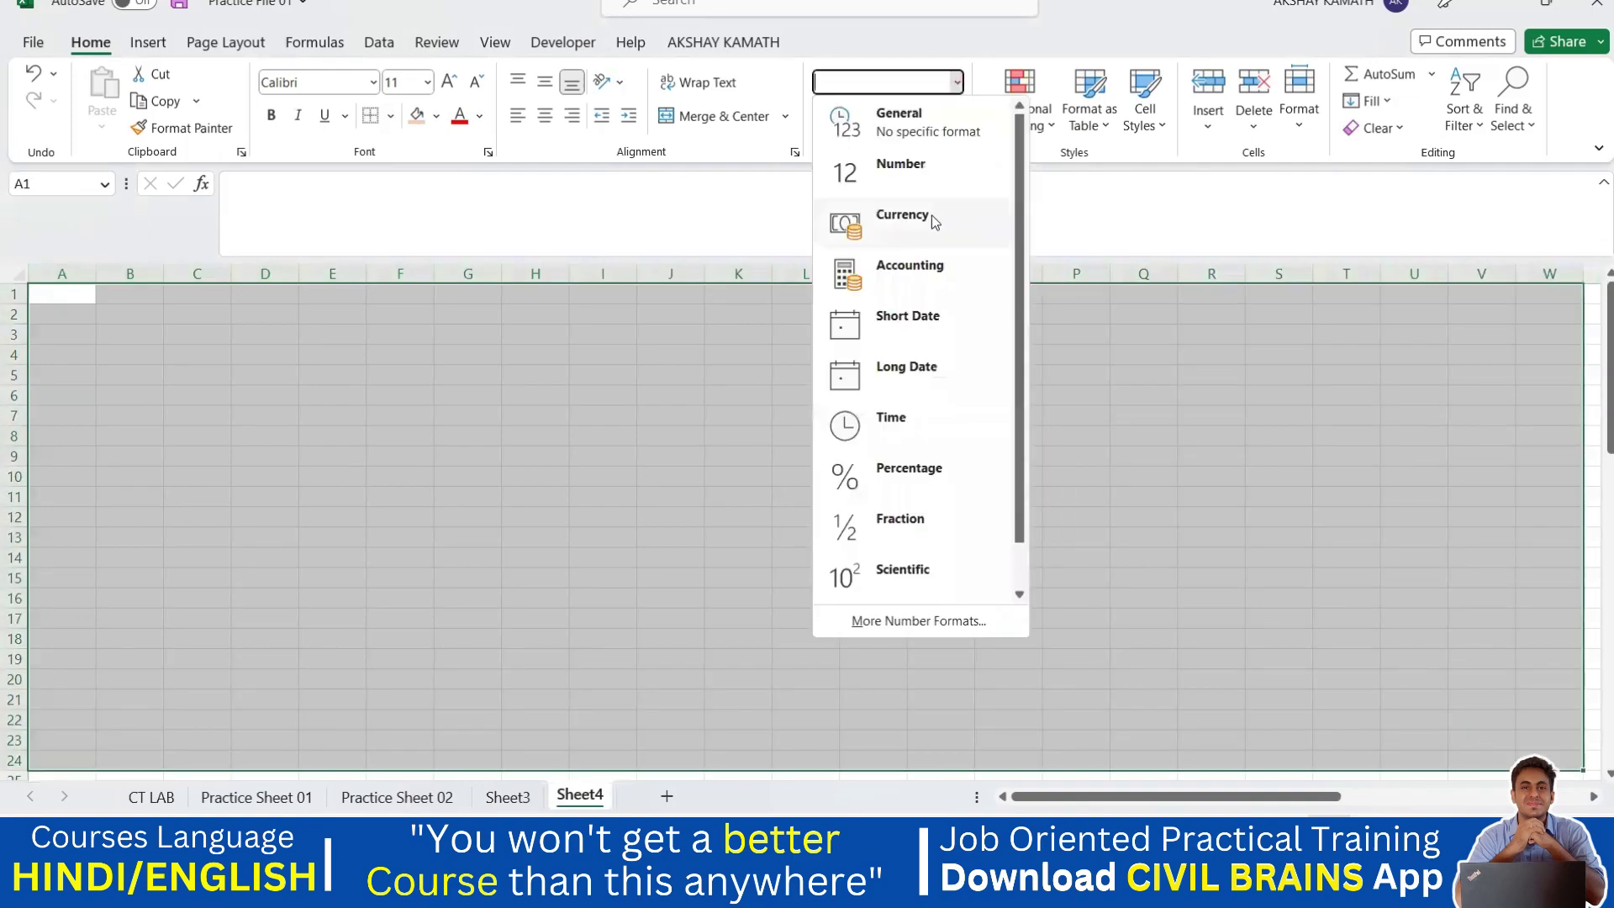
left_click(910, 324)
left_click(936, 440)
Enter 45 in D6 so it shows 14-02-1900, and widen column D to fit.
left_click(260, 399)
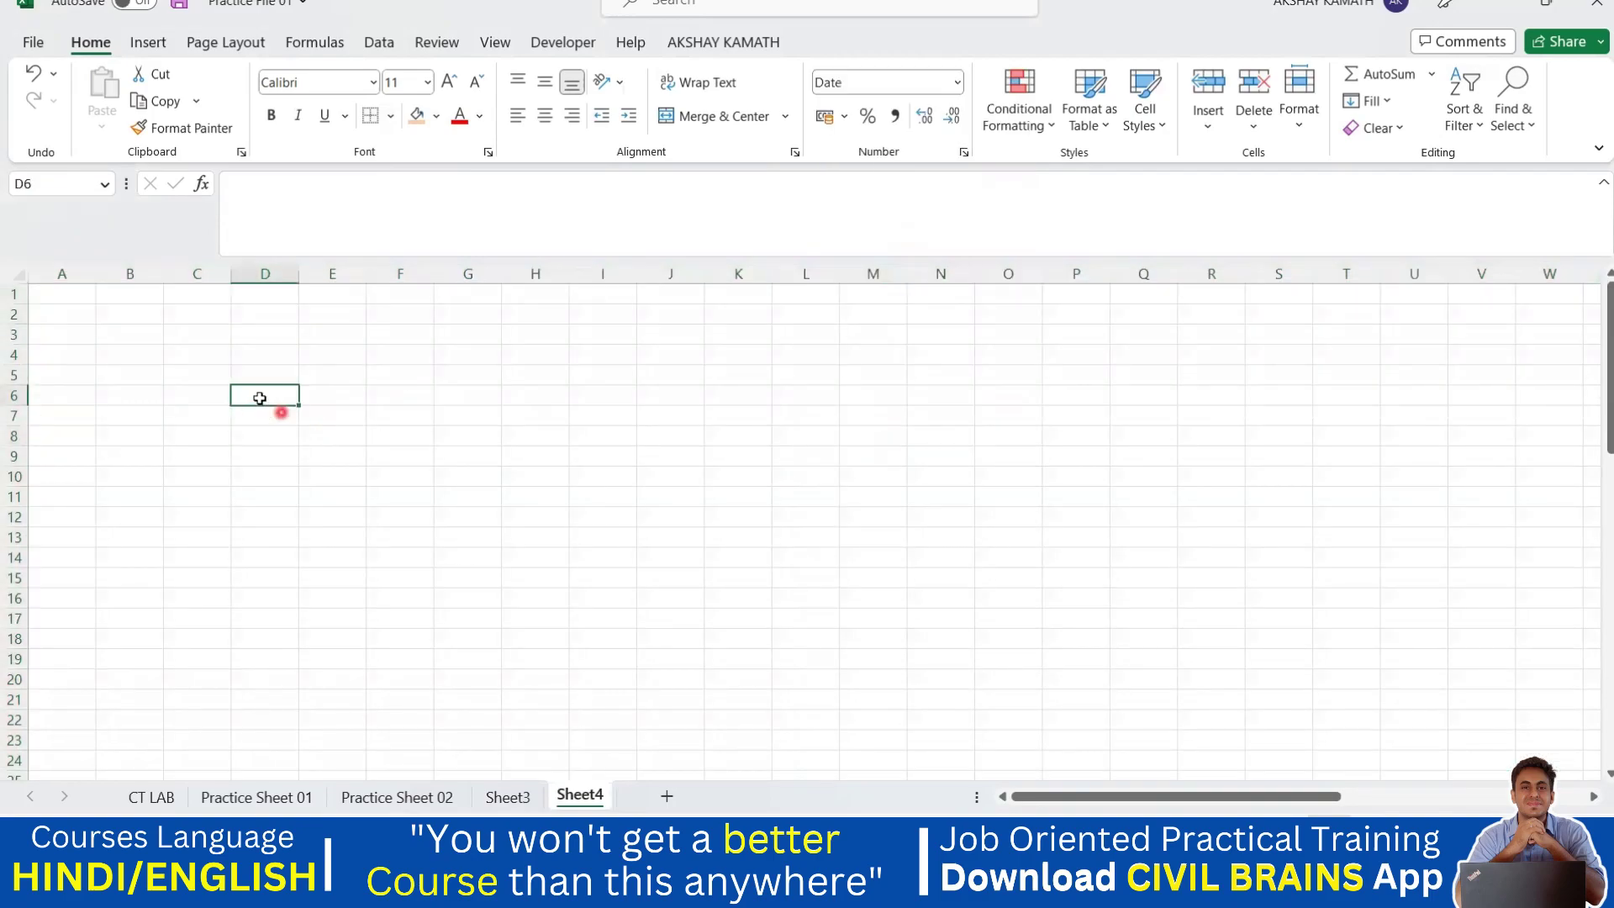
key("ctrl+z")
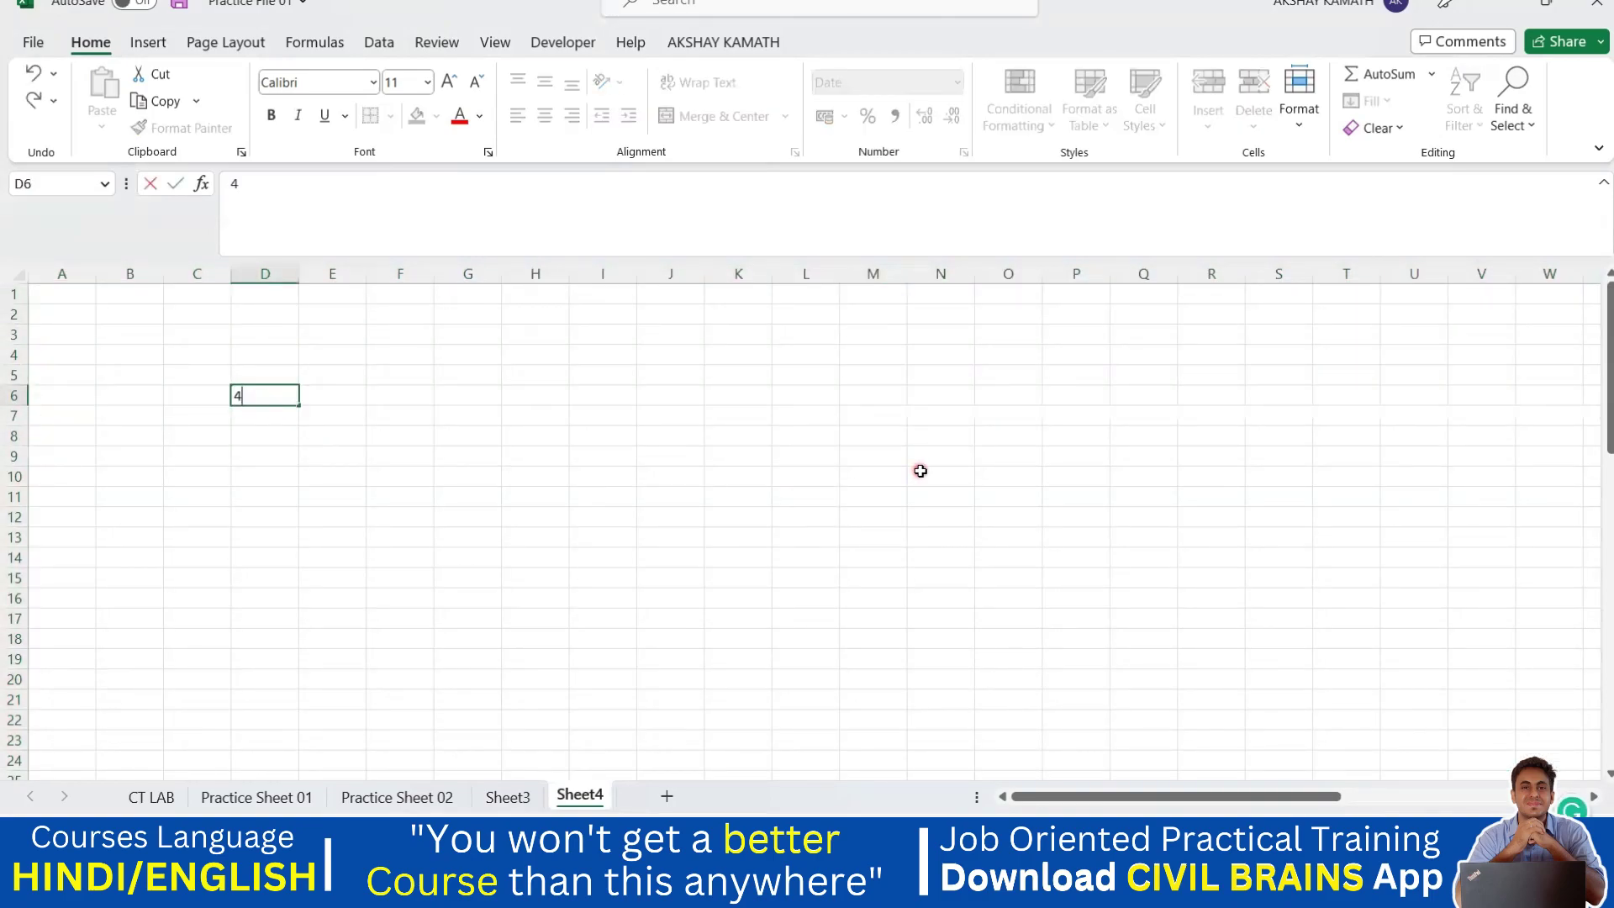
key("Return")
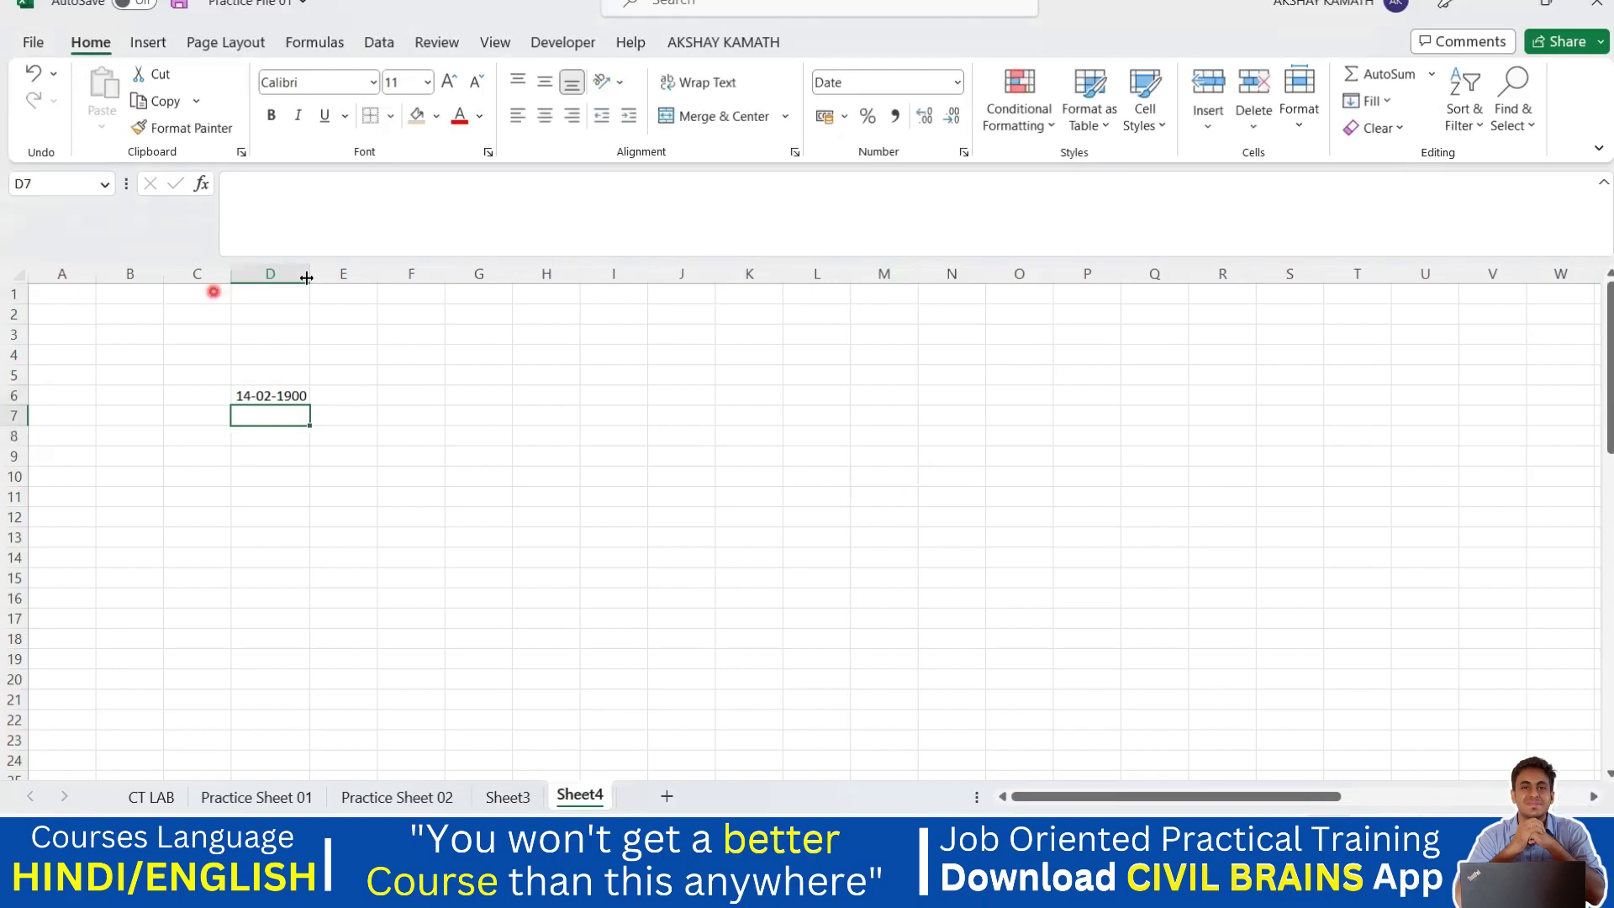
left_click_drag(310, 280, 348, 395)
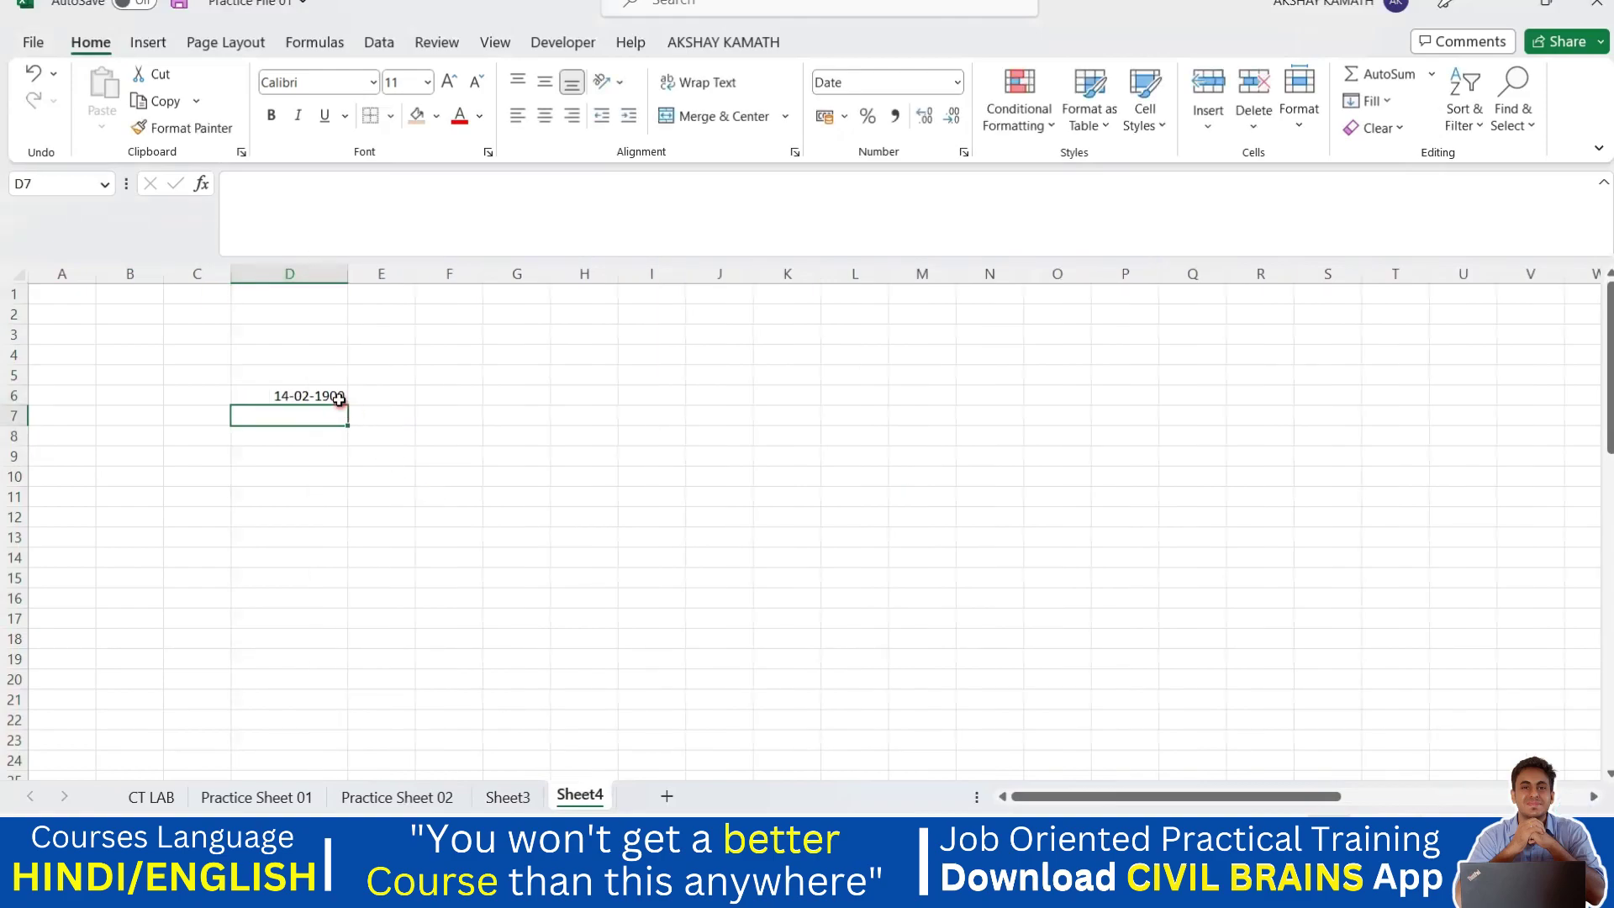
left_click(303, 391)
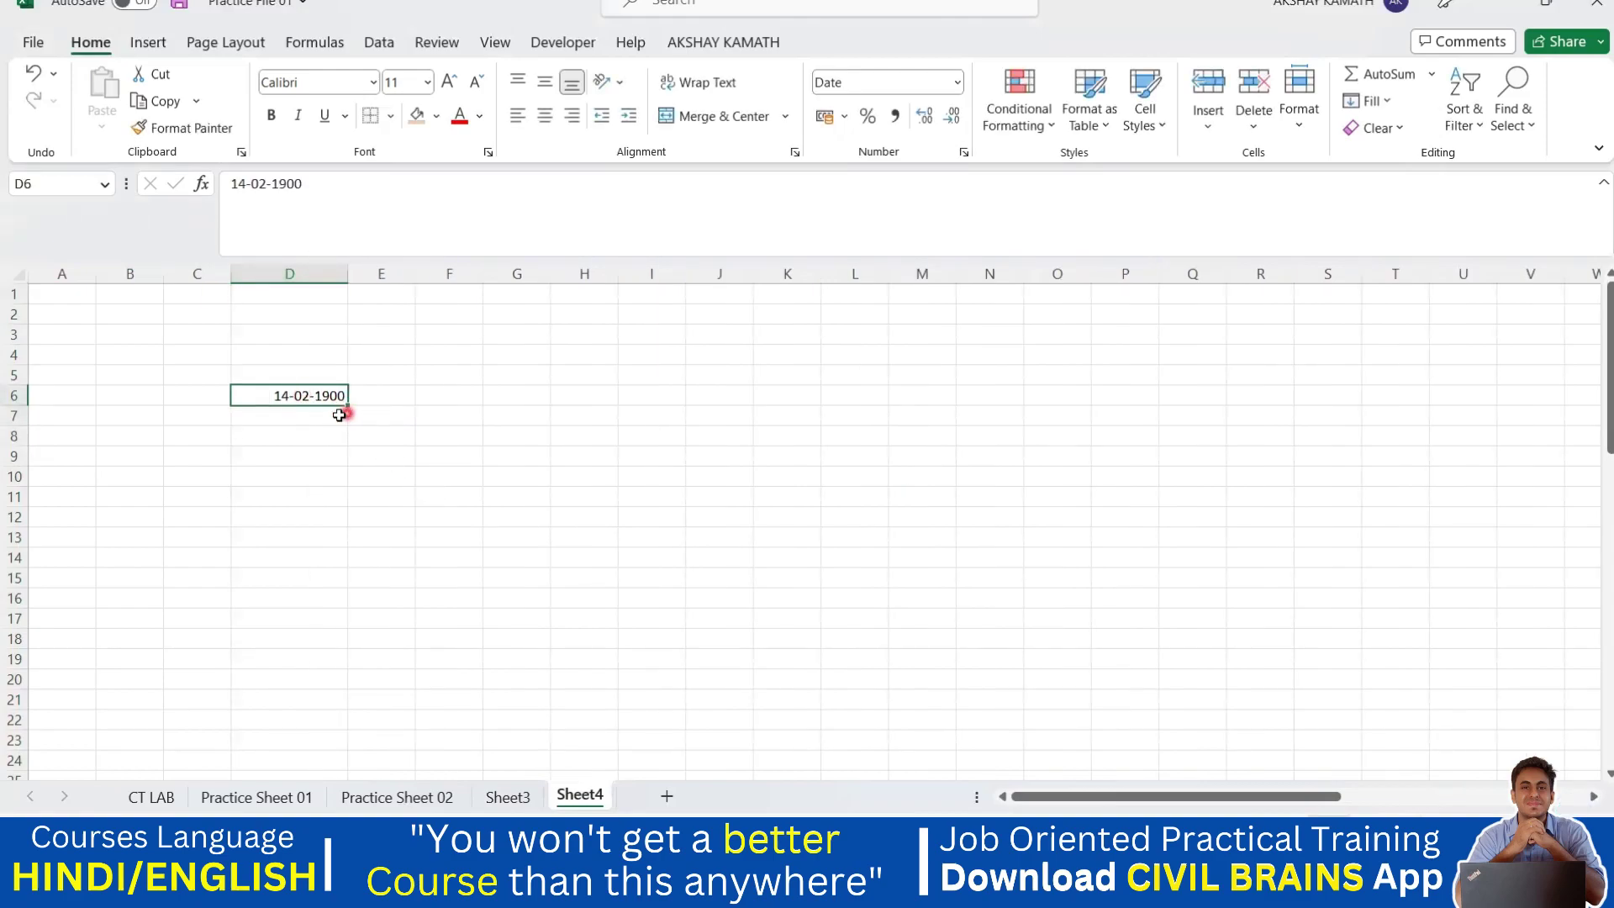
Enter 550 in L12 and 78 in F17, shown as 03-07-1901 and 18-03-1900.
left_click(830, 519)
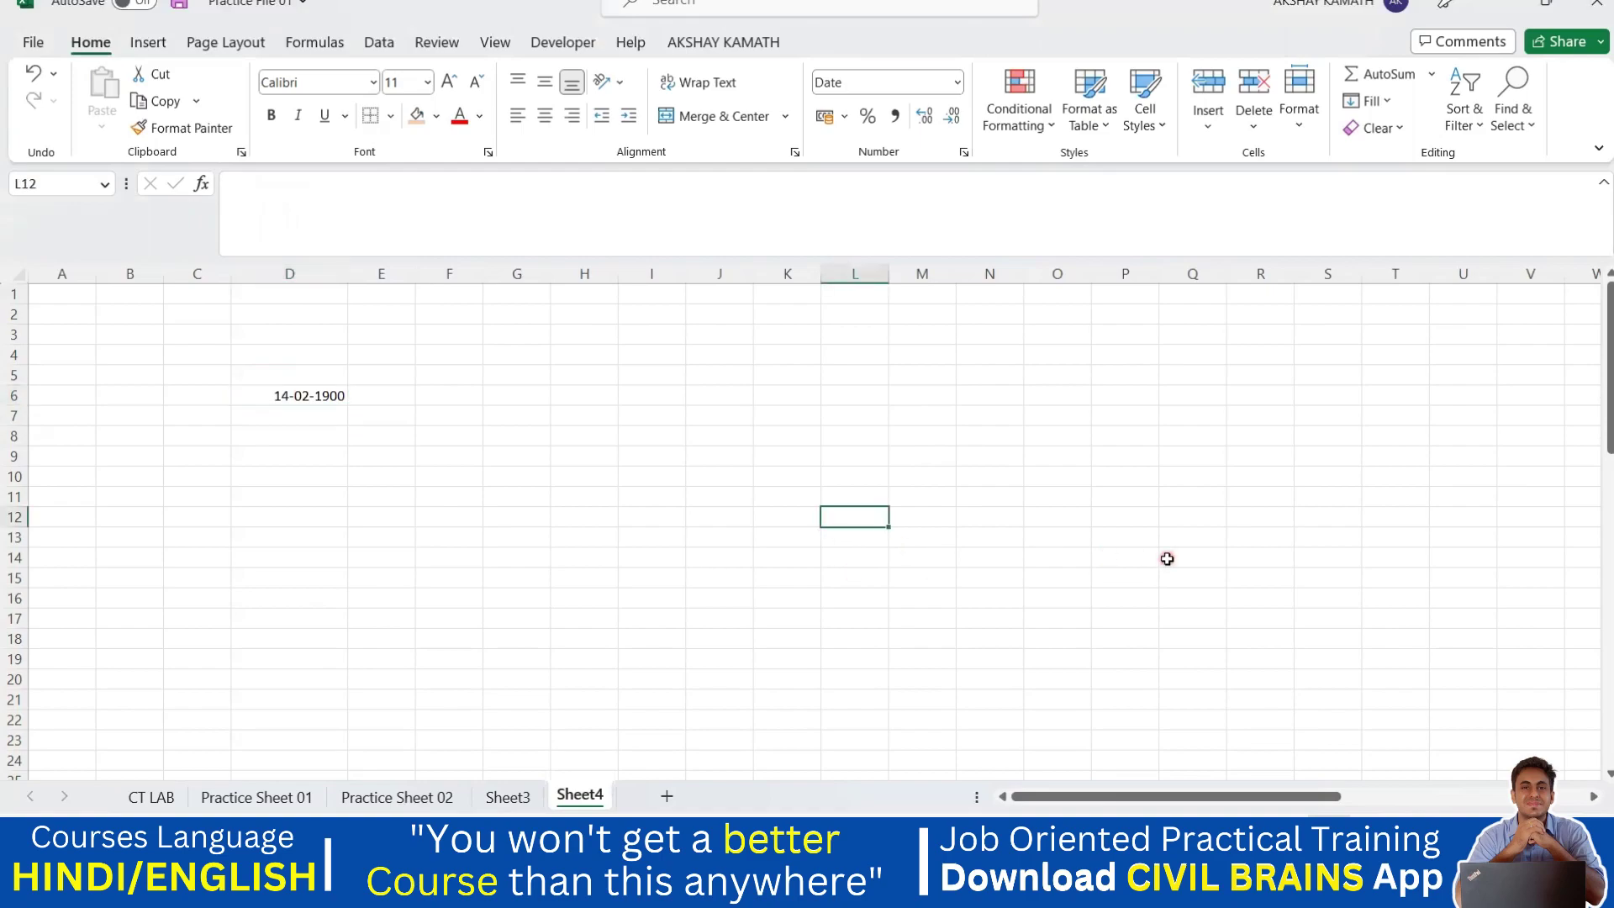
type("550")
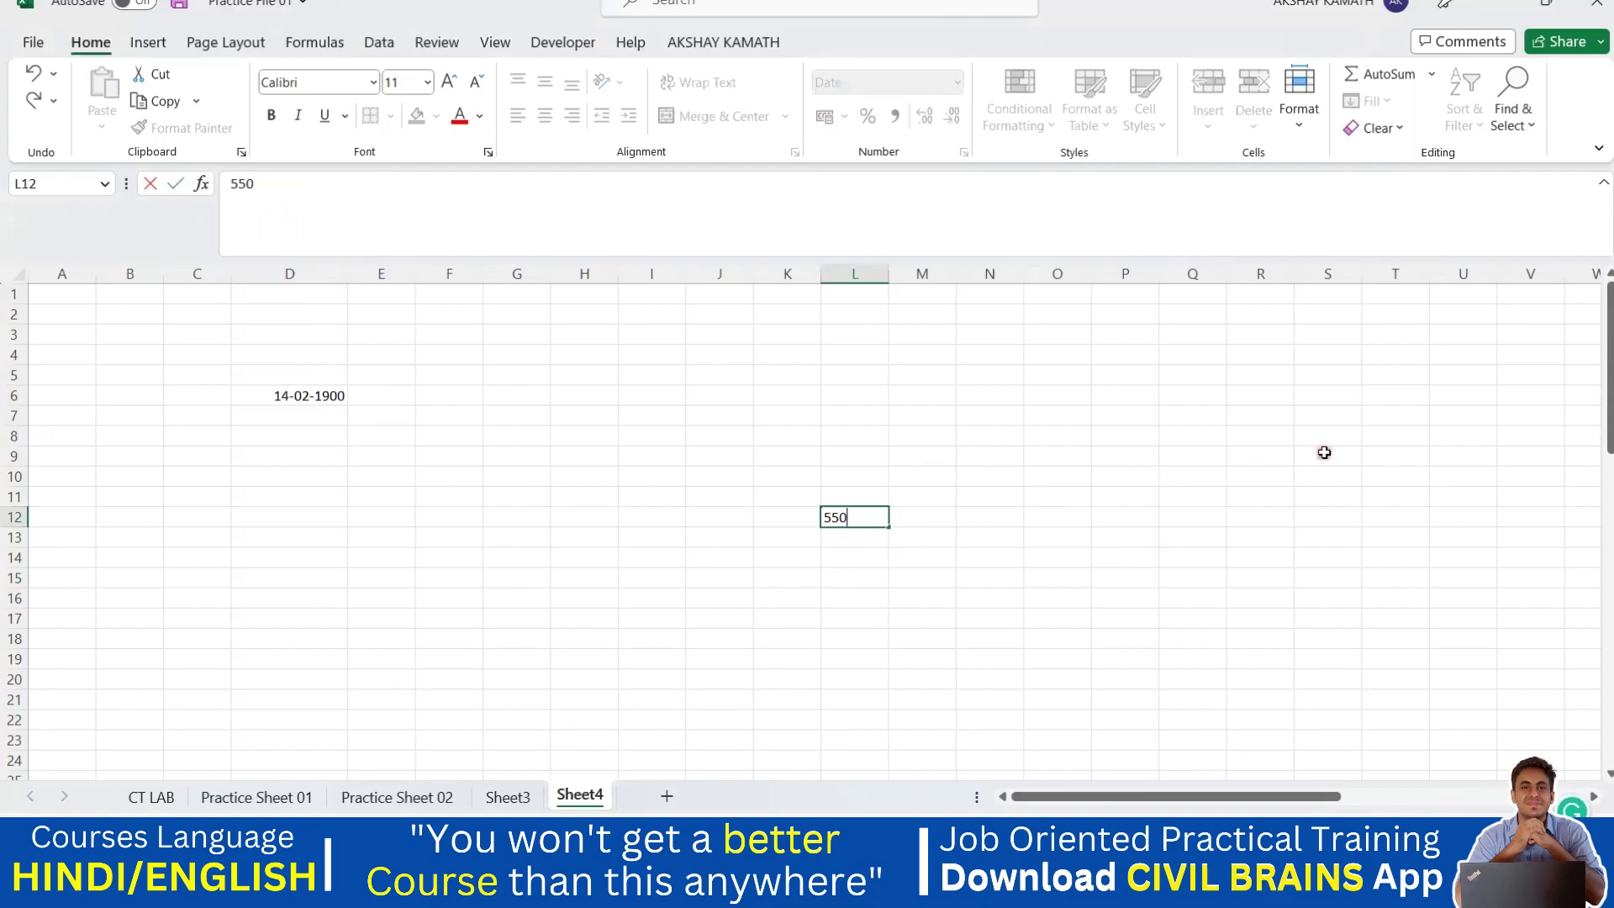
left_click(985, 605)
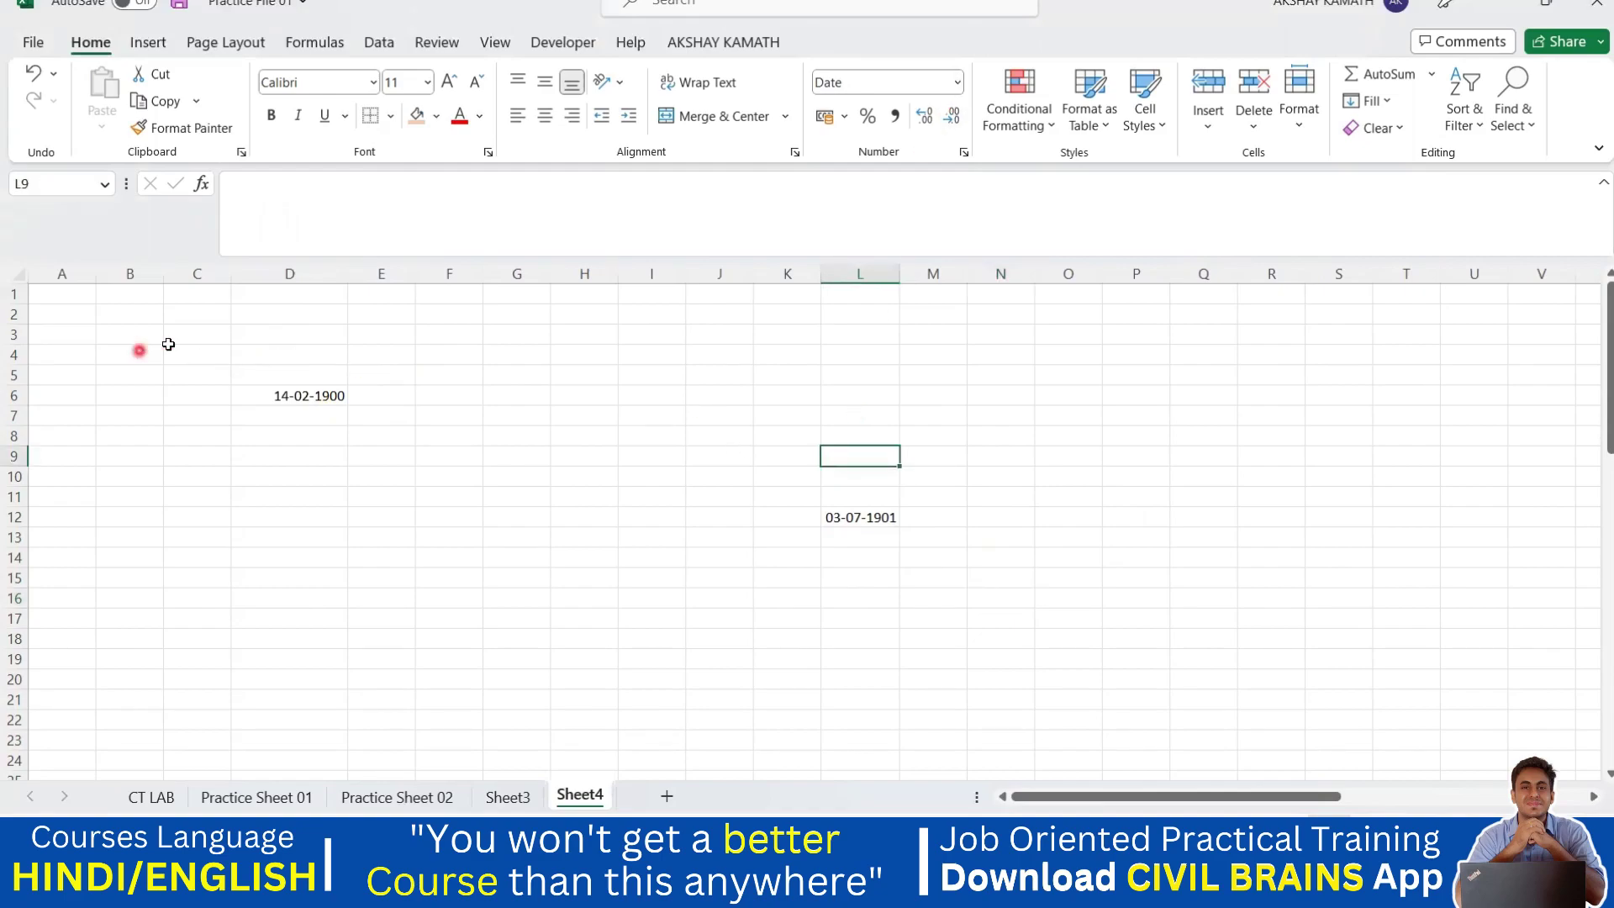
left_click(958, 85)
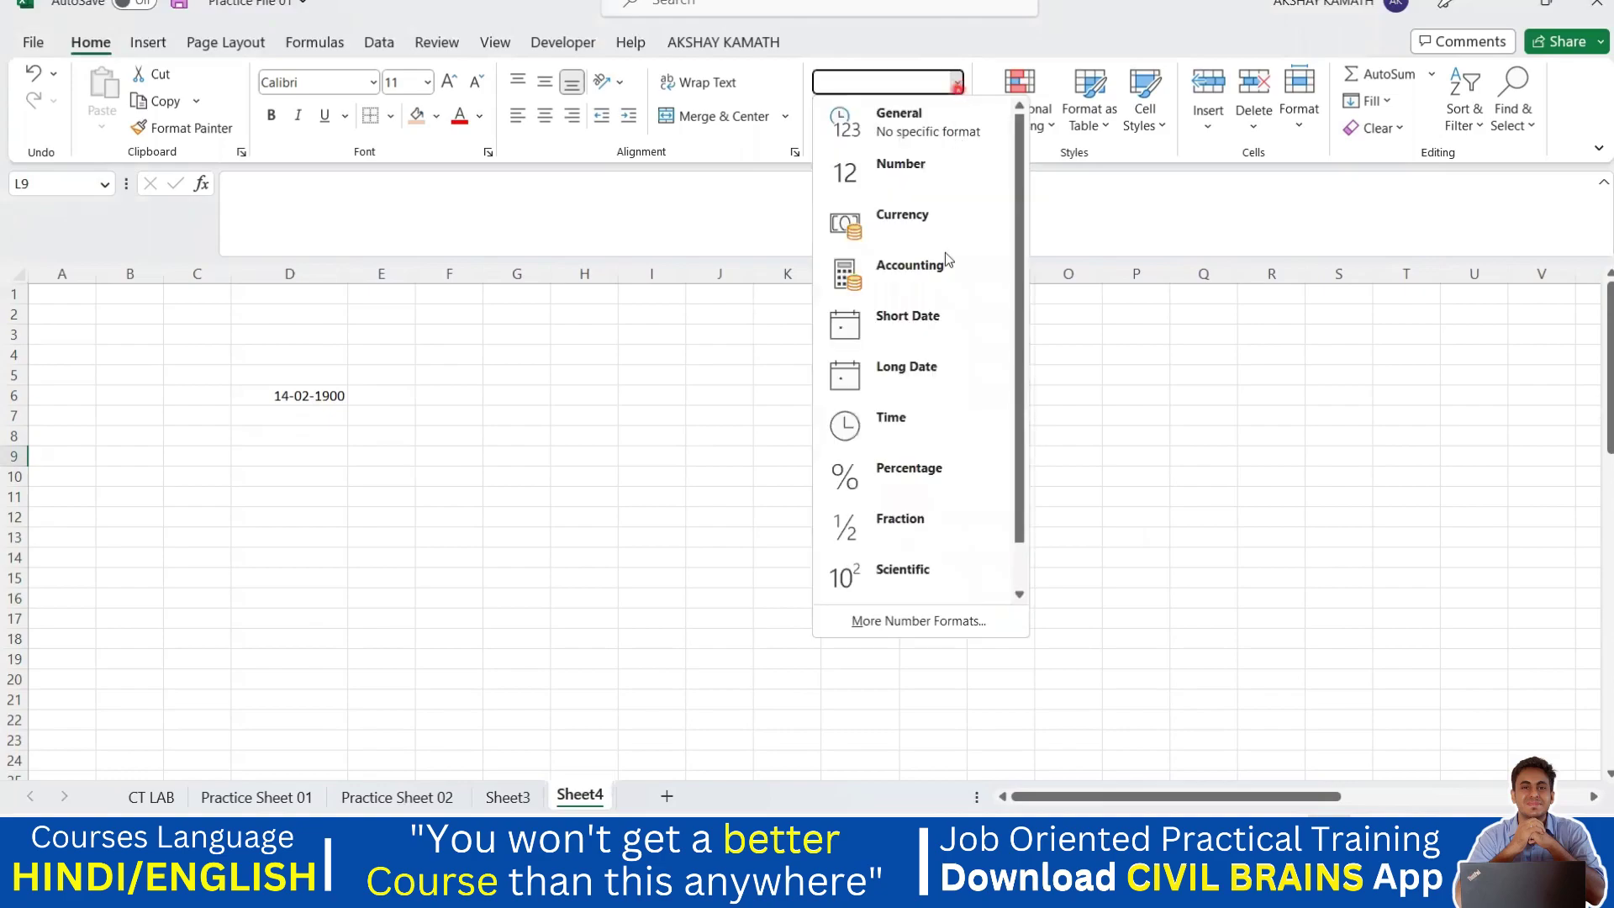
left_click(449, 618)
type("d")
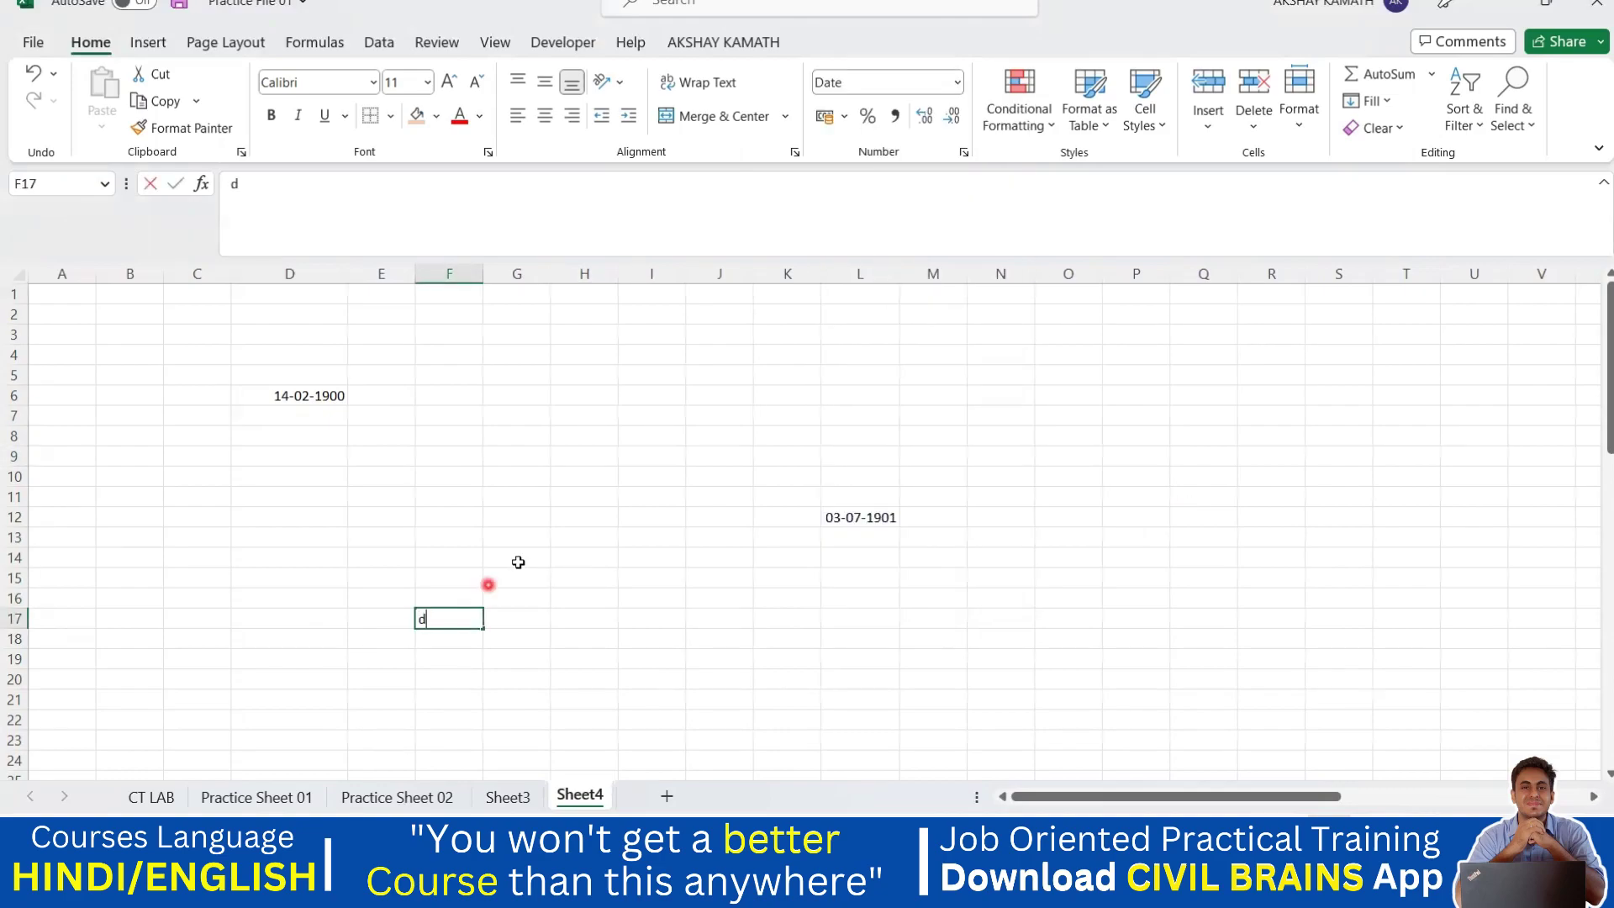
type("78")
left_click(601, 631)
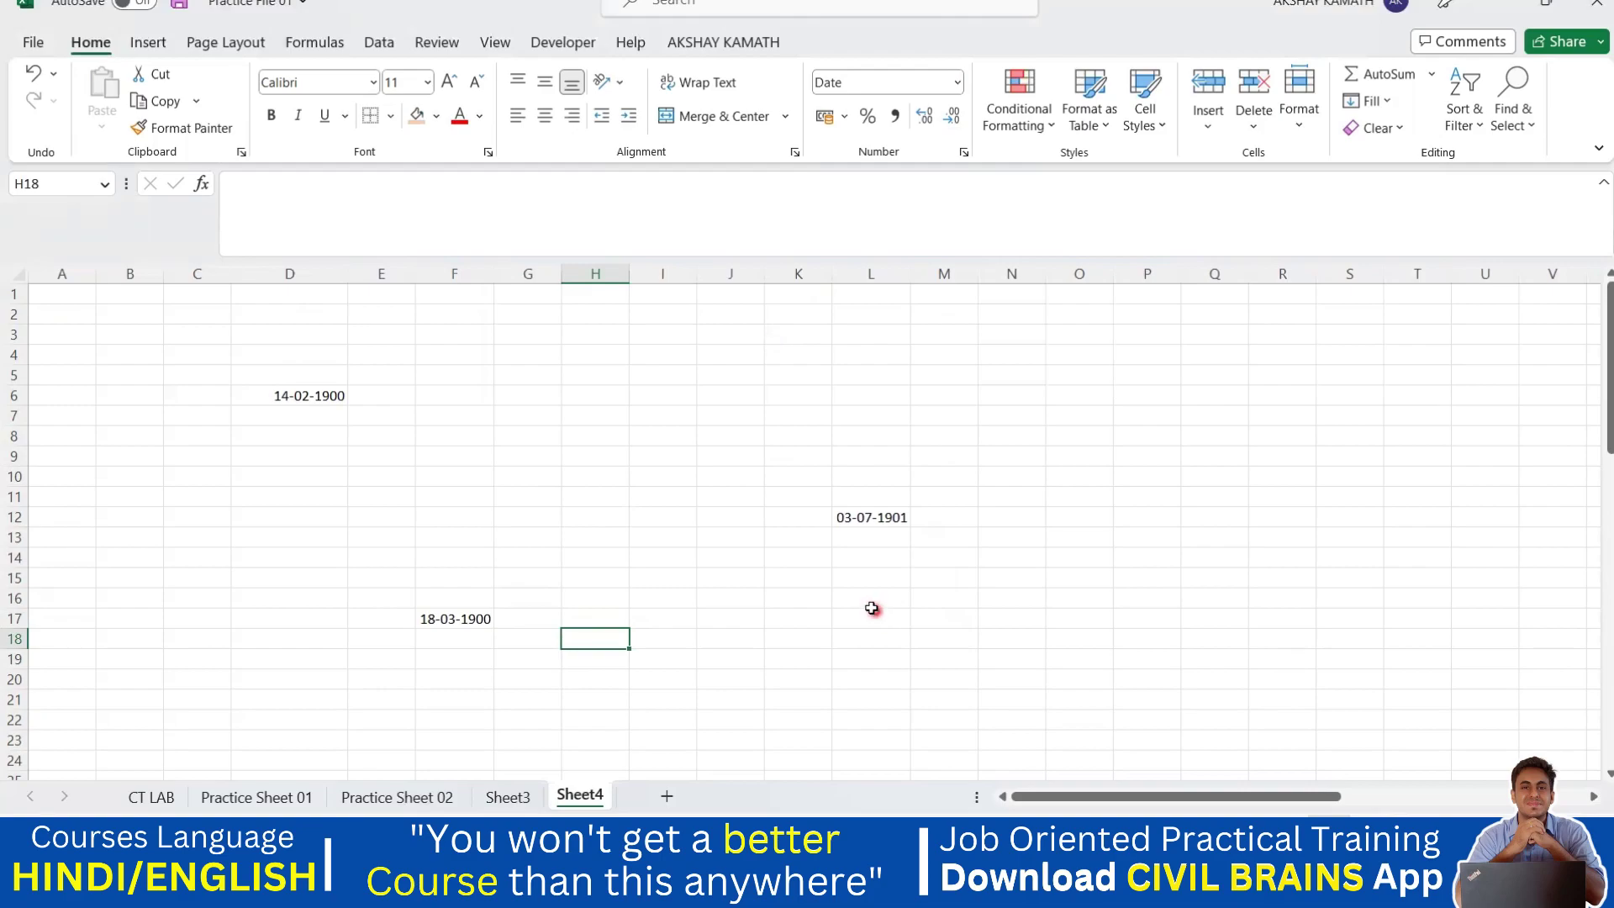
left_click(131, 376)
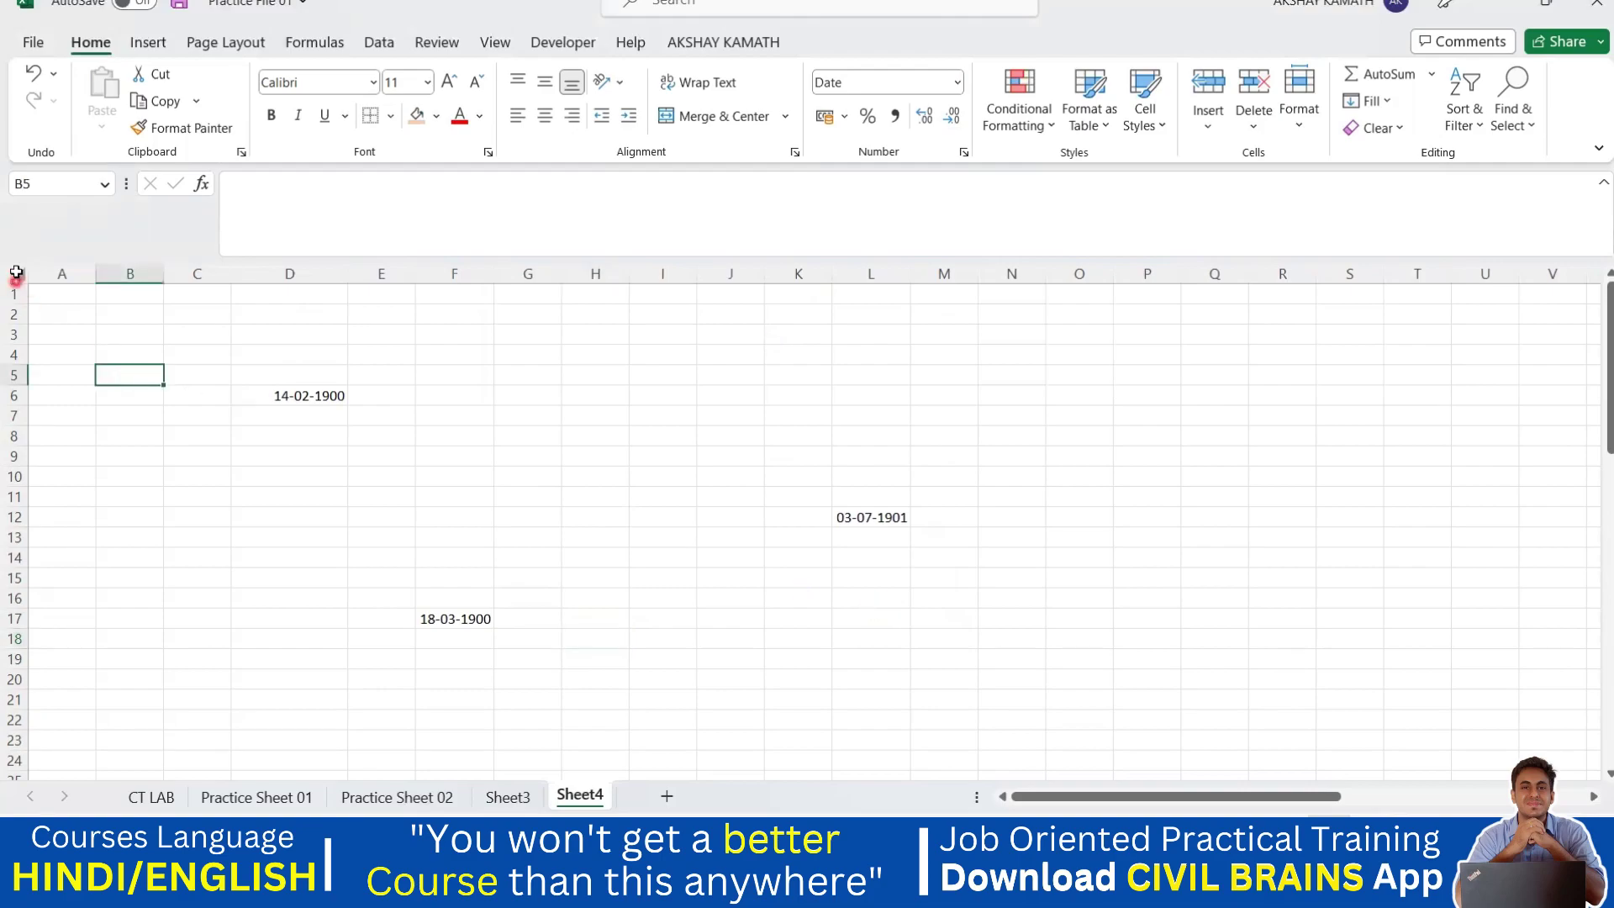
Switch all of Sheet4 to General format so 45, 550 and 78 show as numbers.
left_click(16, 276)
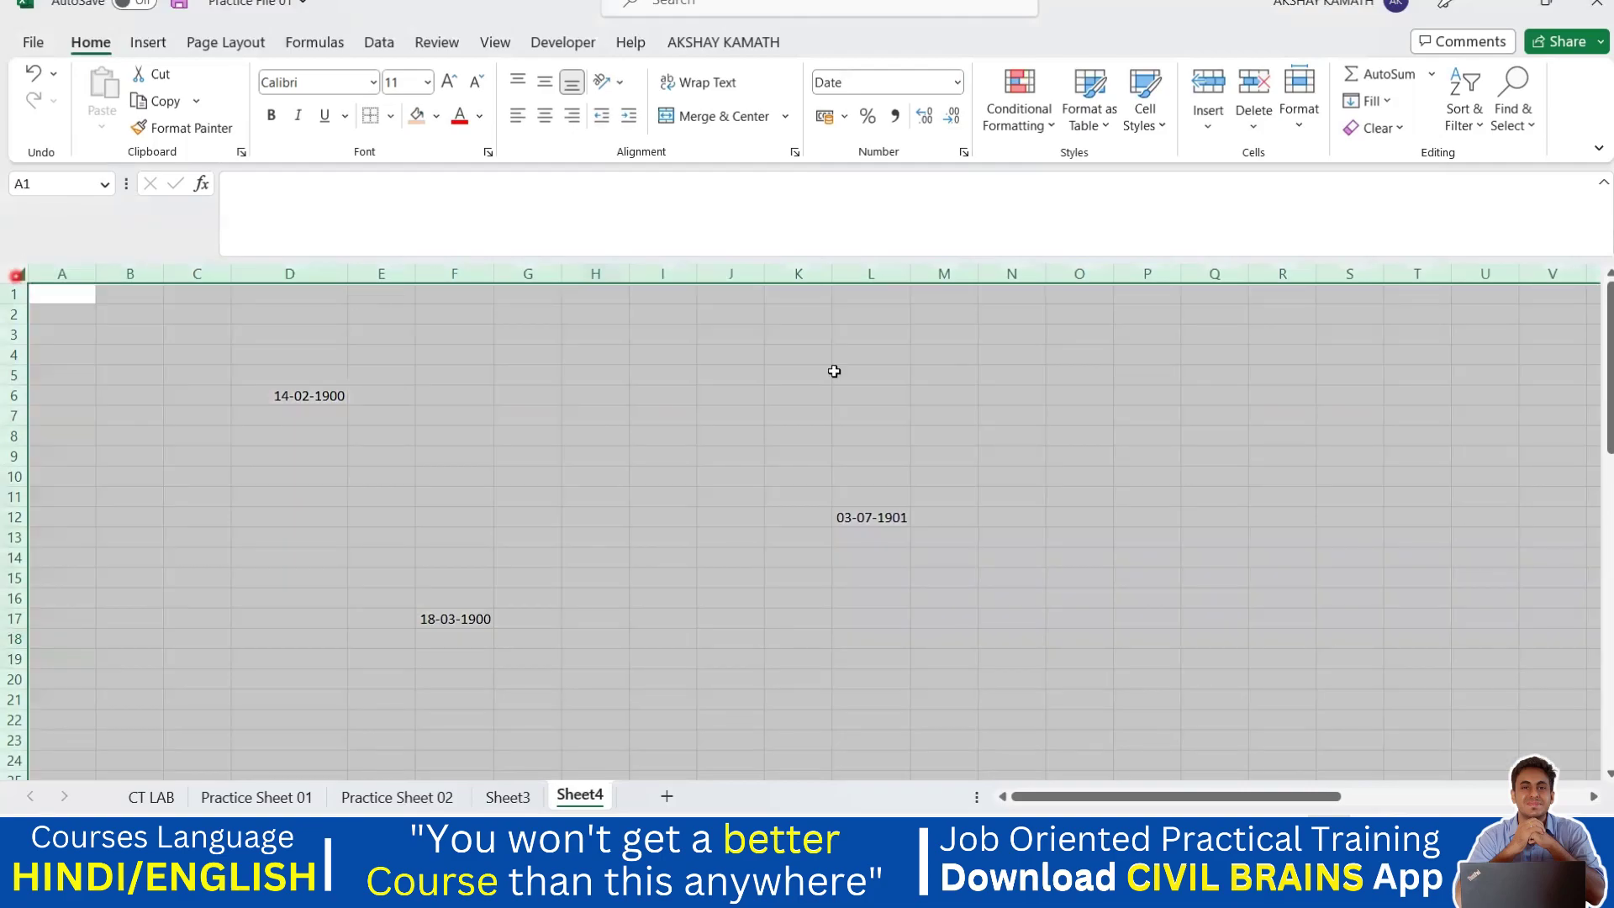
left_click(957, 82)
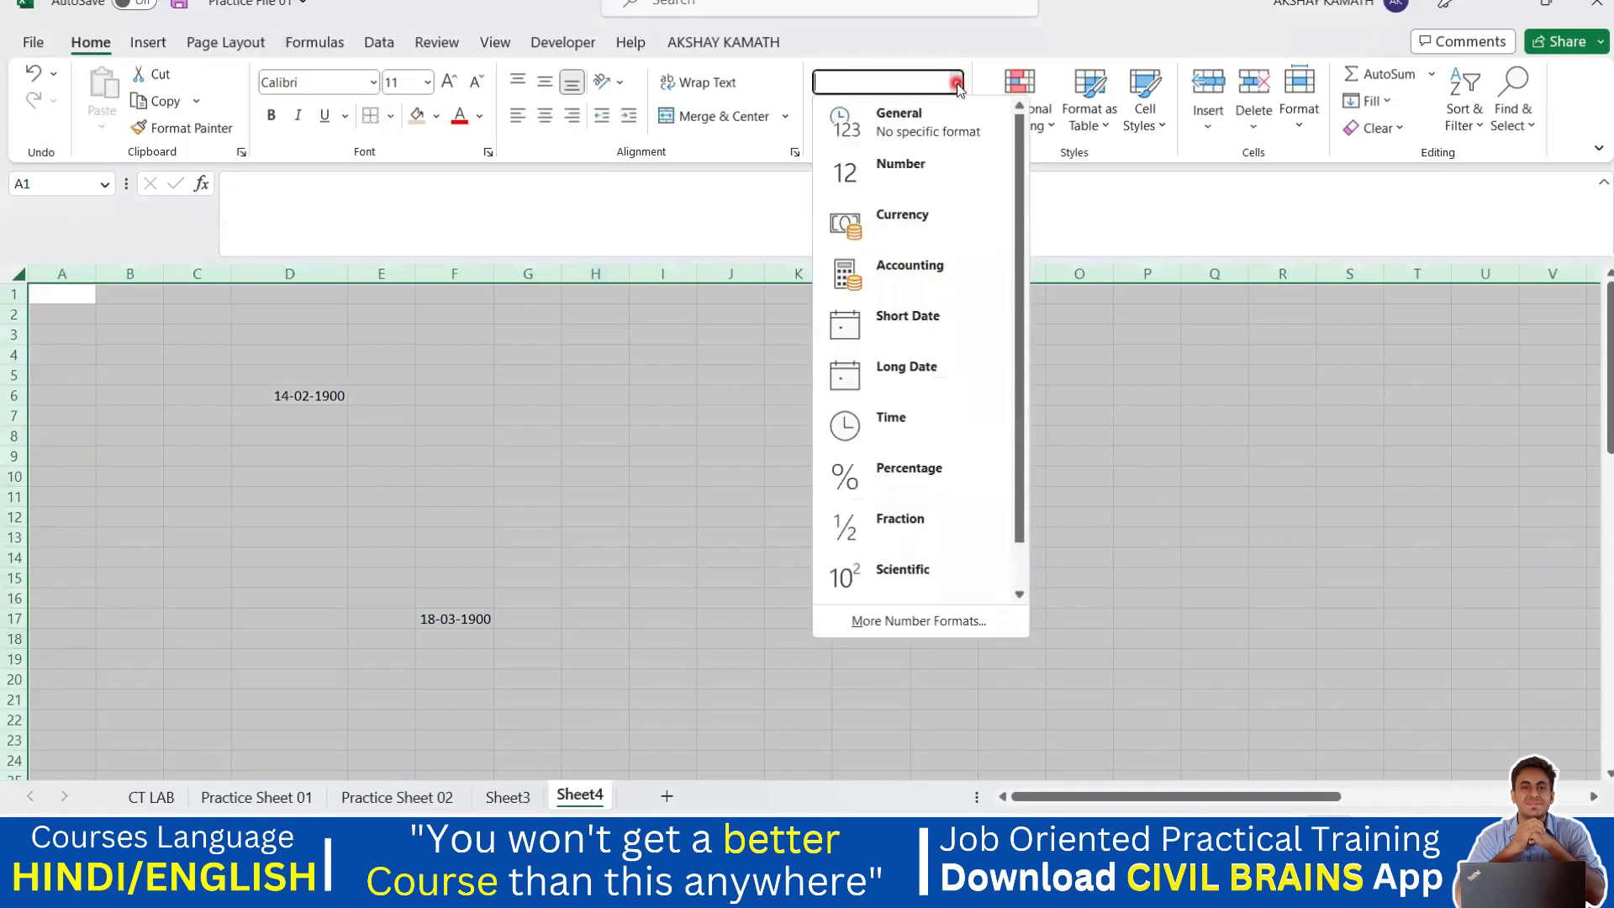
left_click(928, 126)
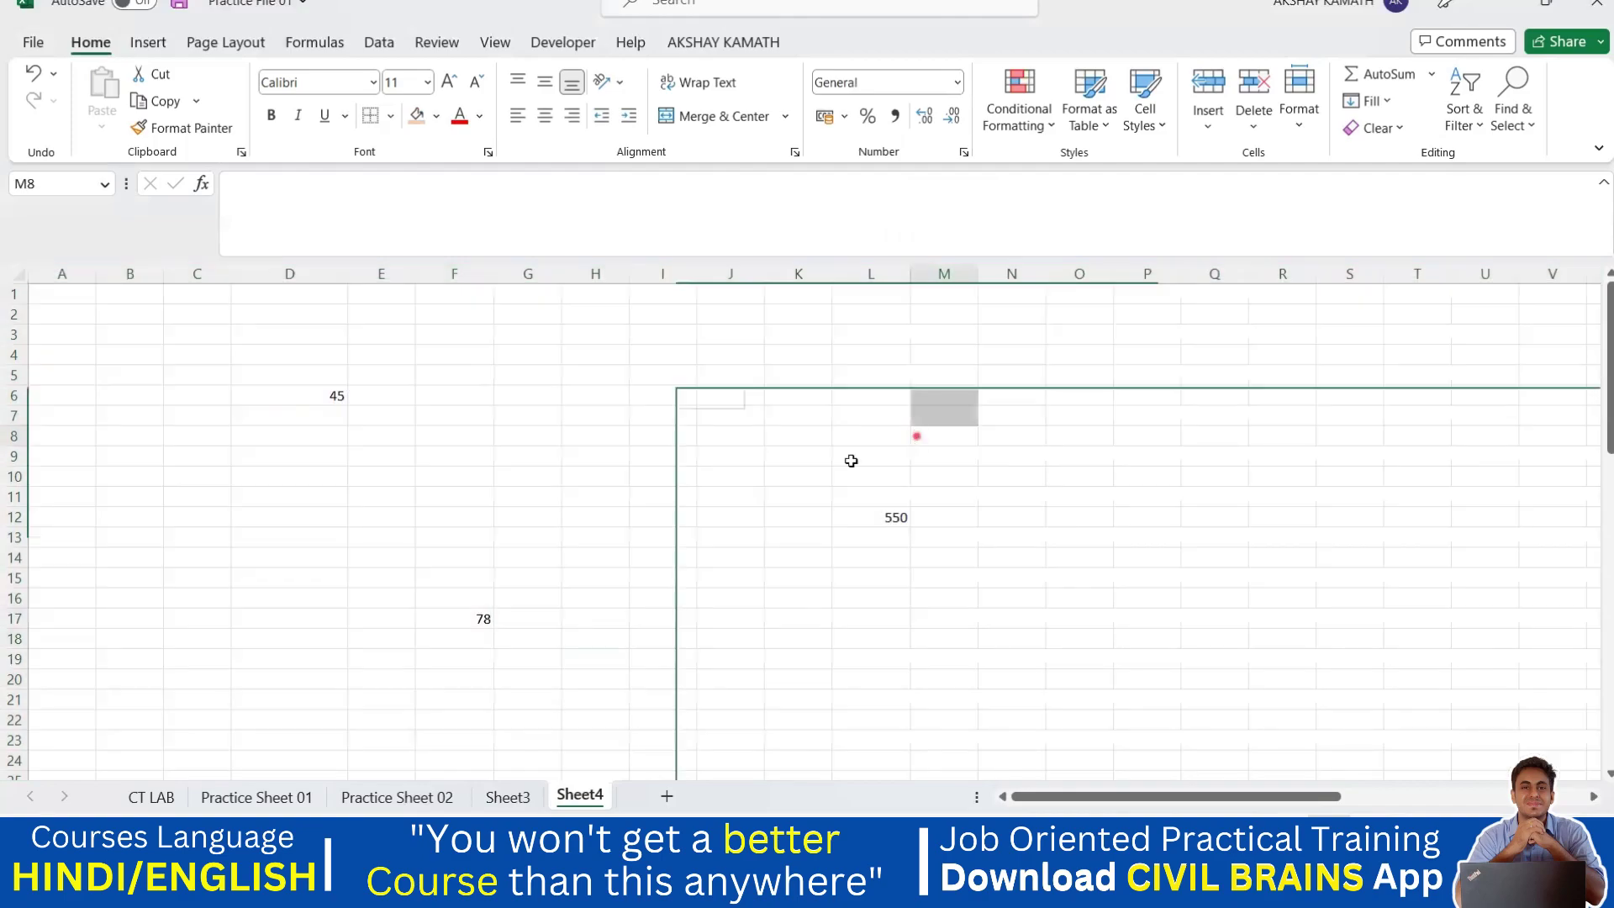
left_click(505, 445)
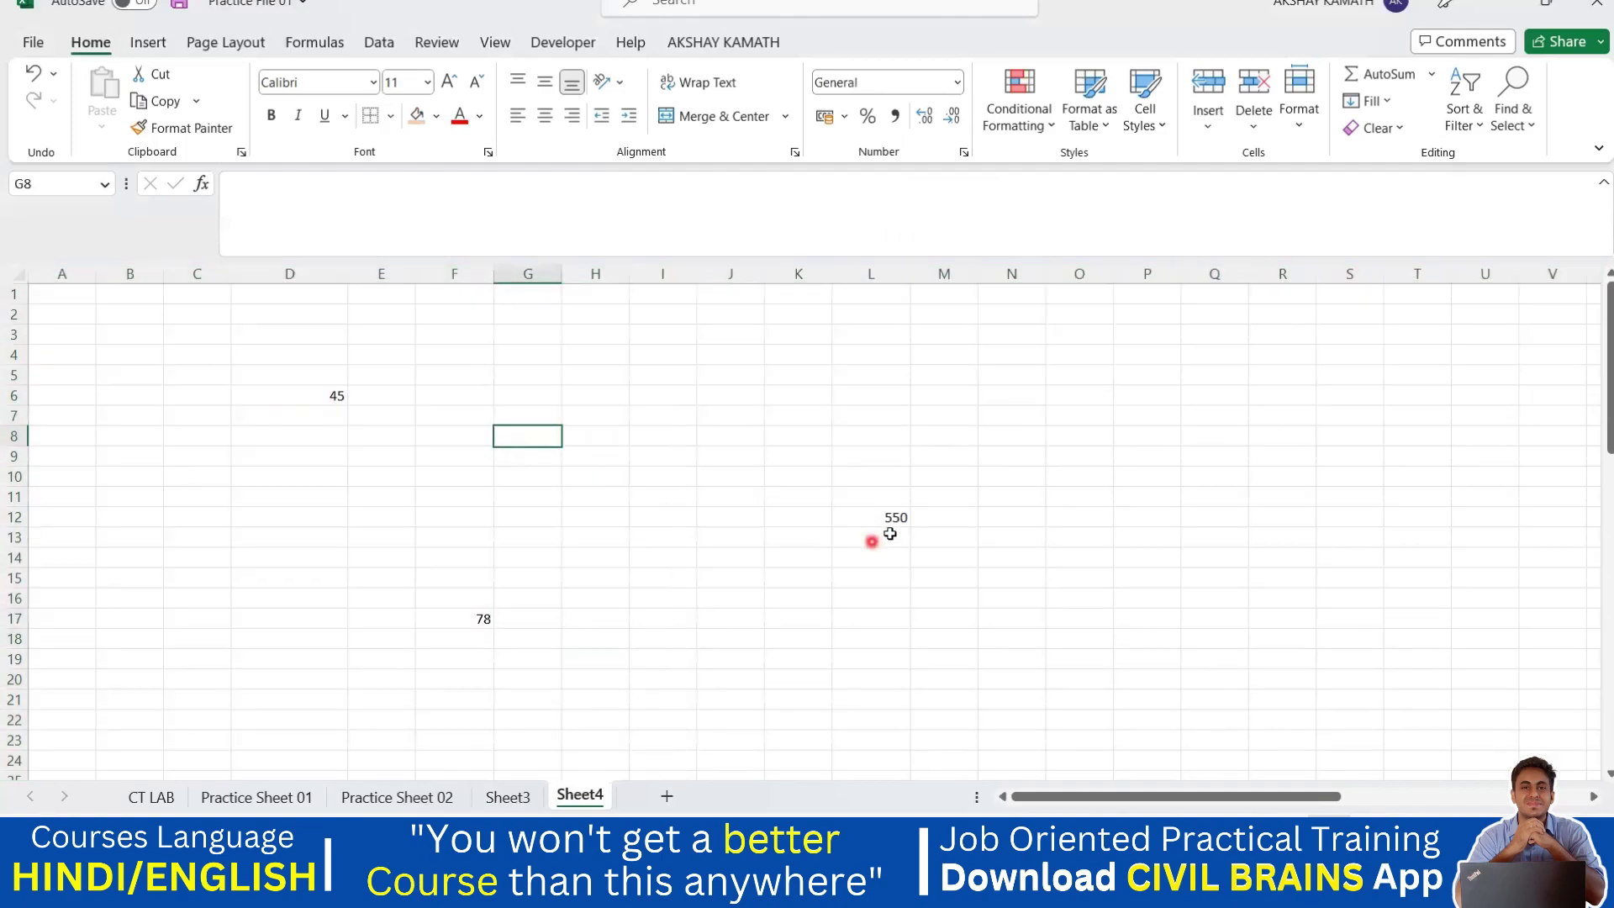
left_click(338, 398)
left_click(480, 603)
left_click(900, 514)
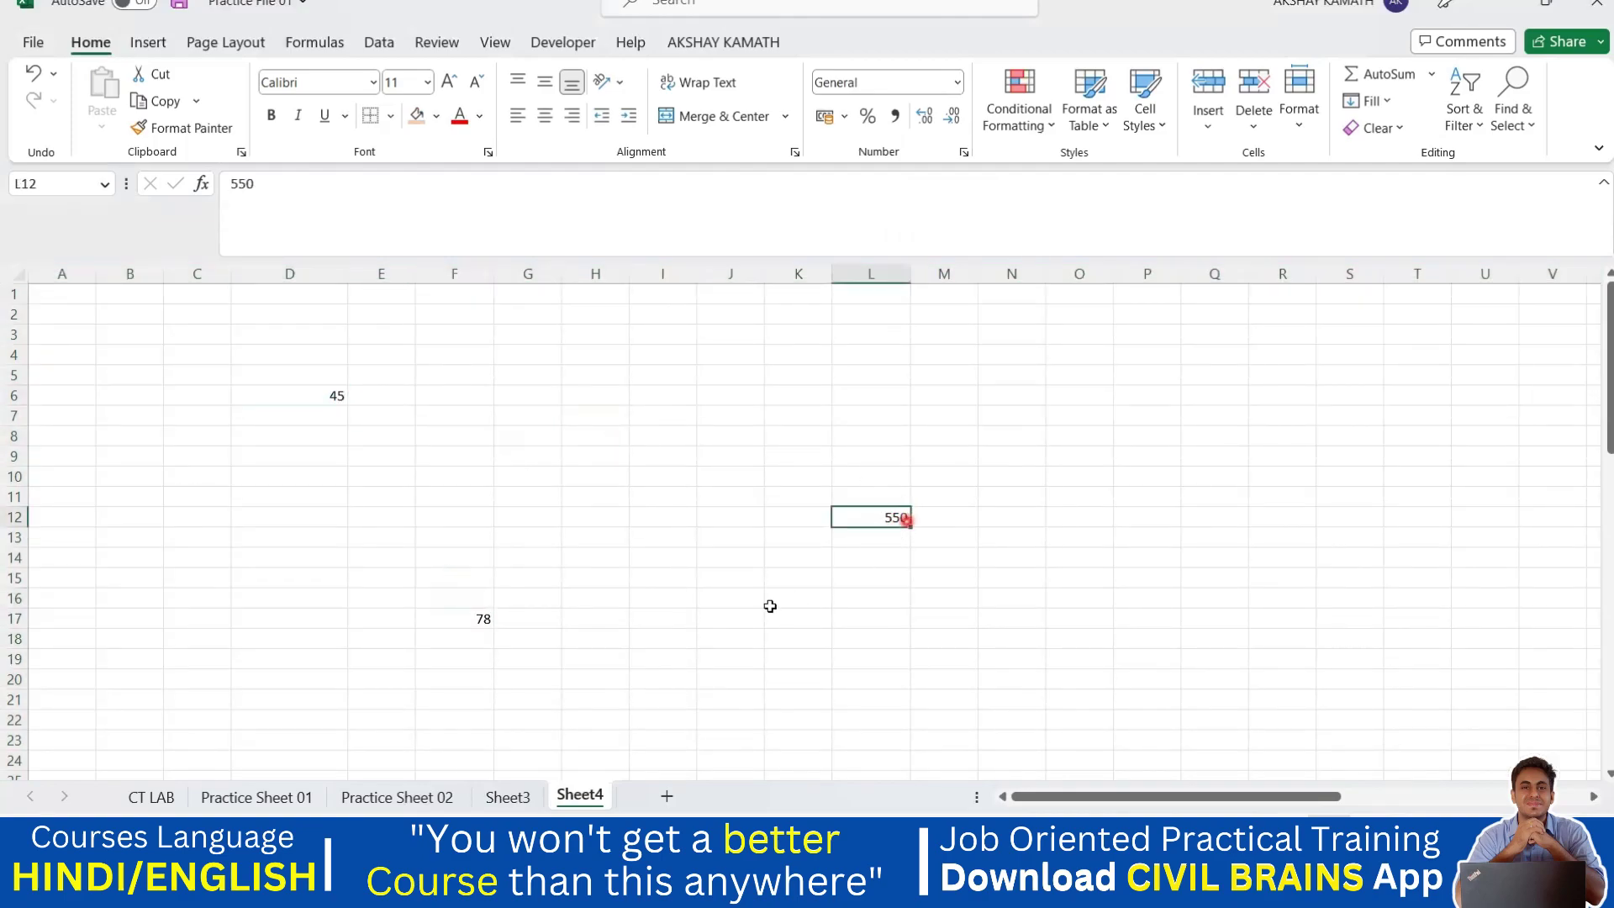
left_click(768, 601)
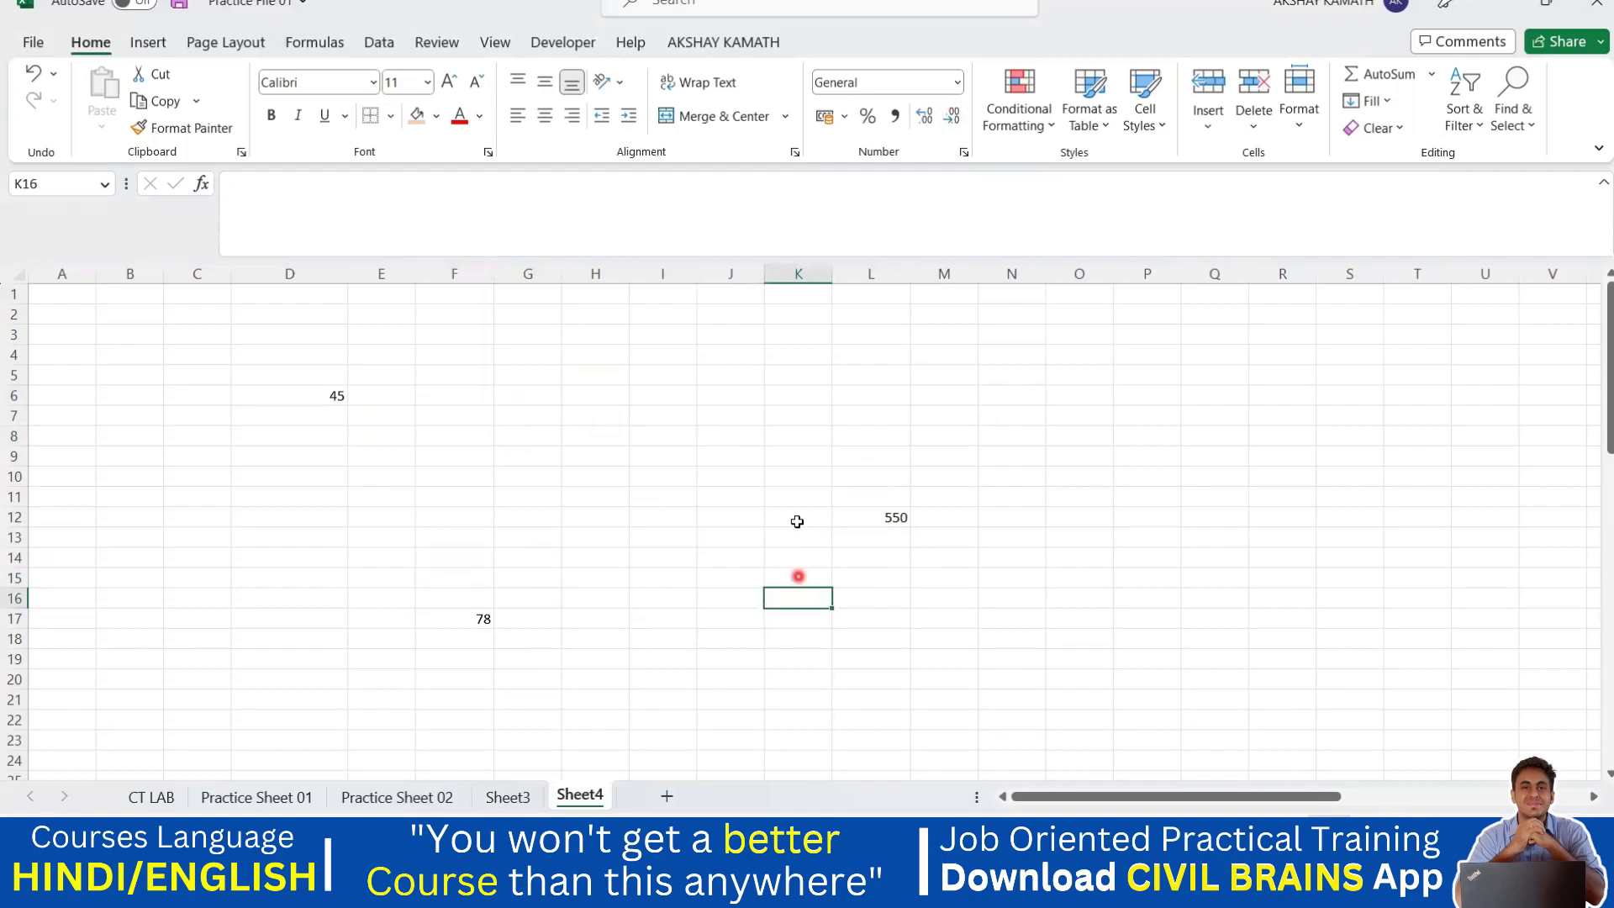
Apply Currency format, enter 45 in I6 as a test, then clear it.
left_click(958, 84)
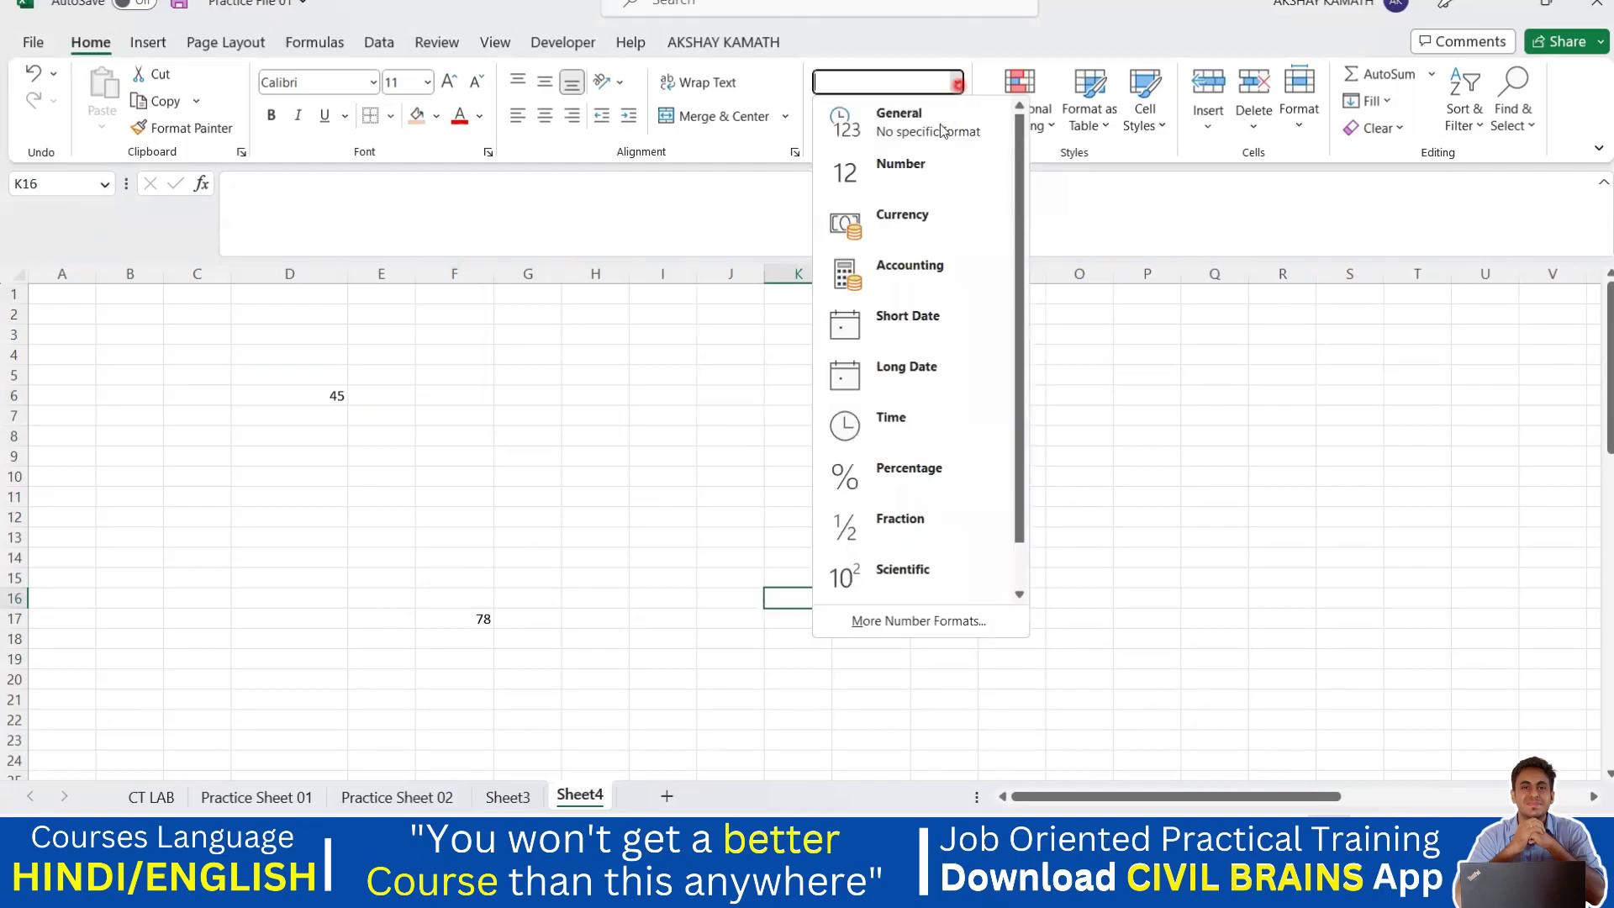
left_click(931, 218)
left_click(670, 389)
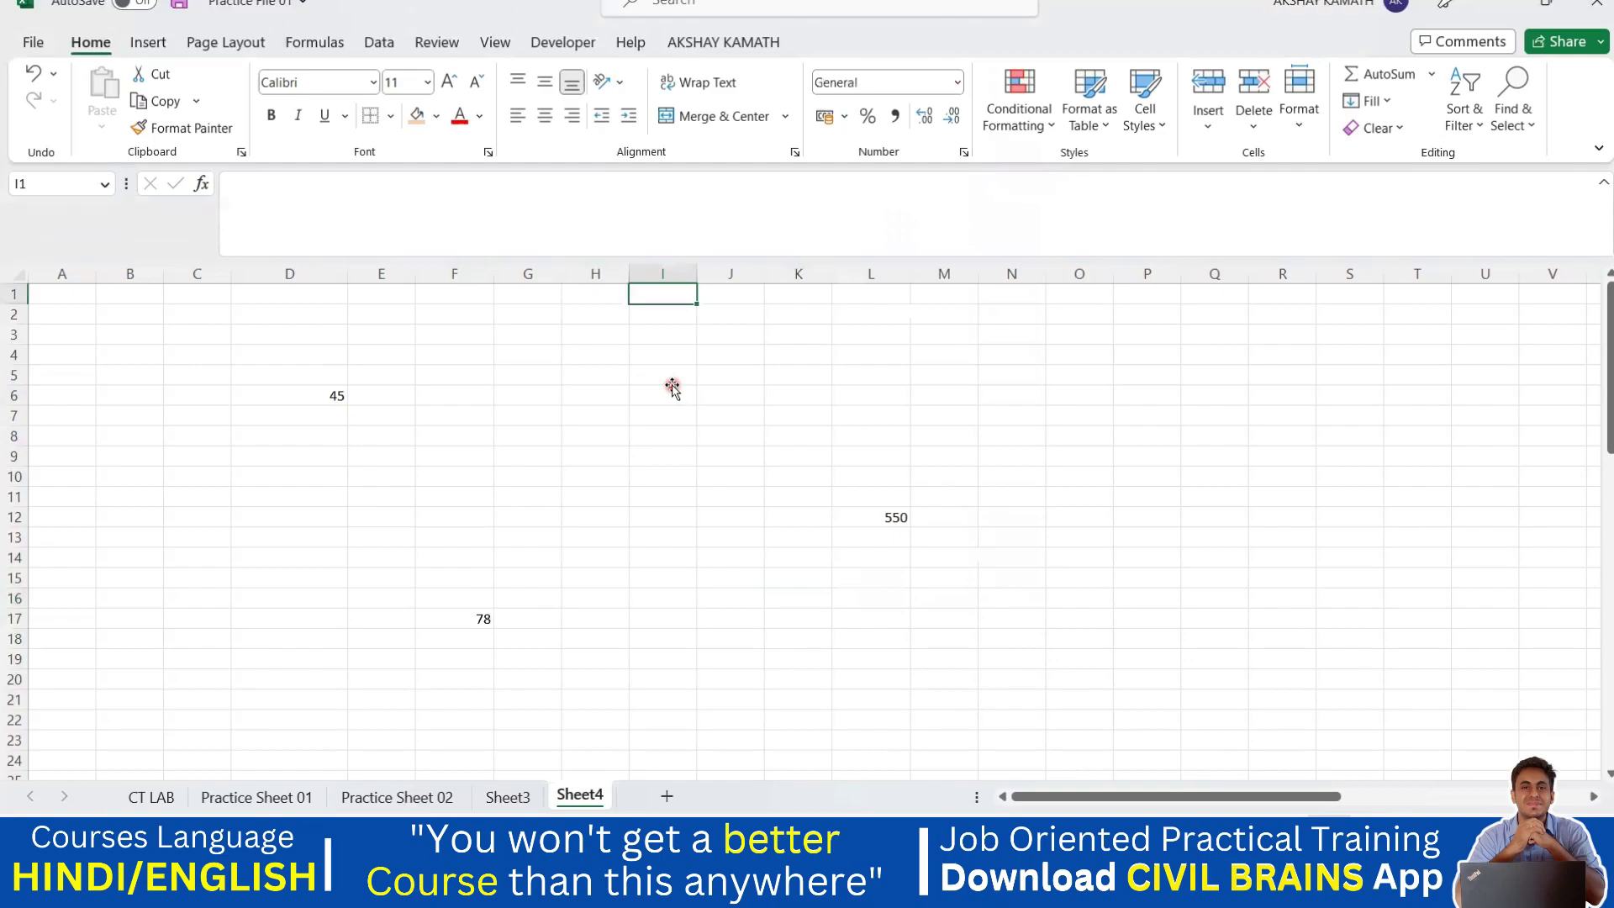
double_click(667, 390)
type("45")
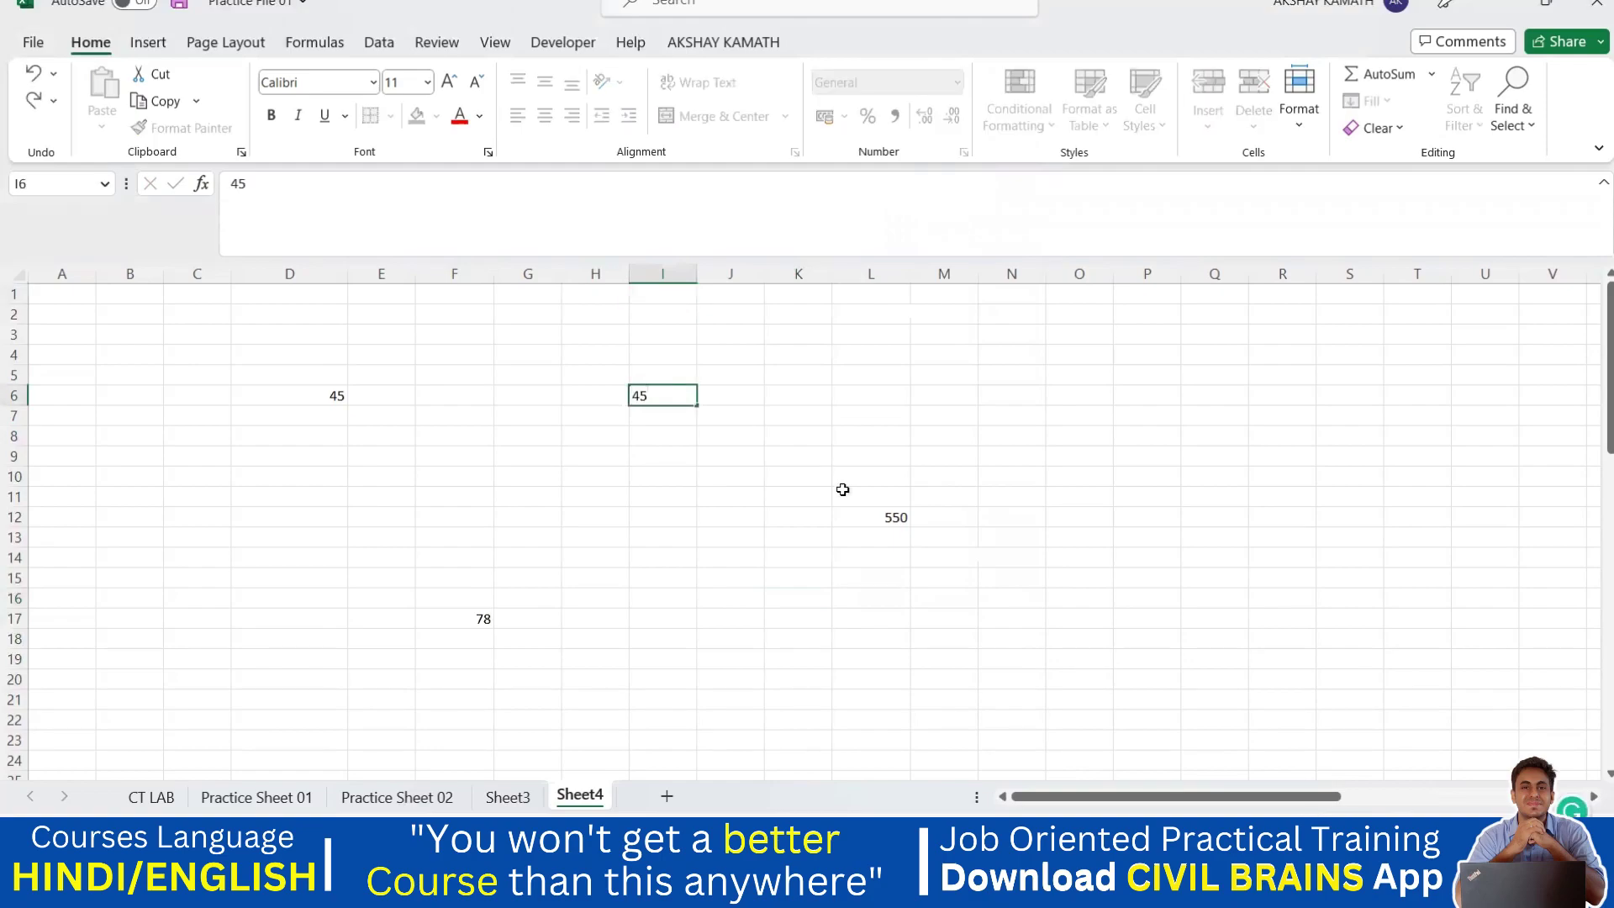
left_click(843, 490)
left_click(690, 401)
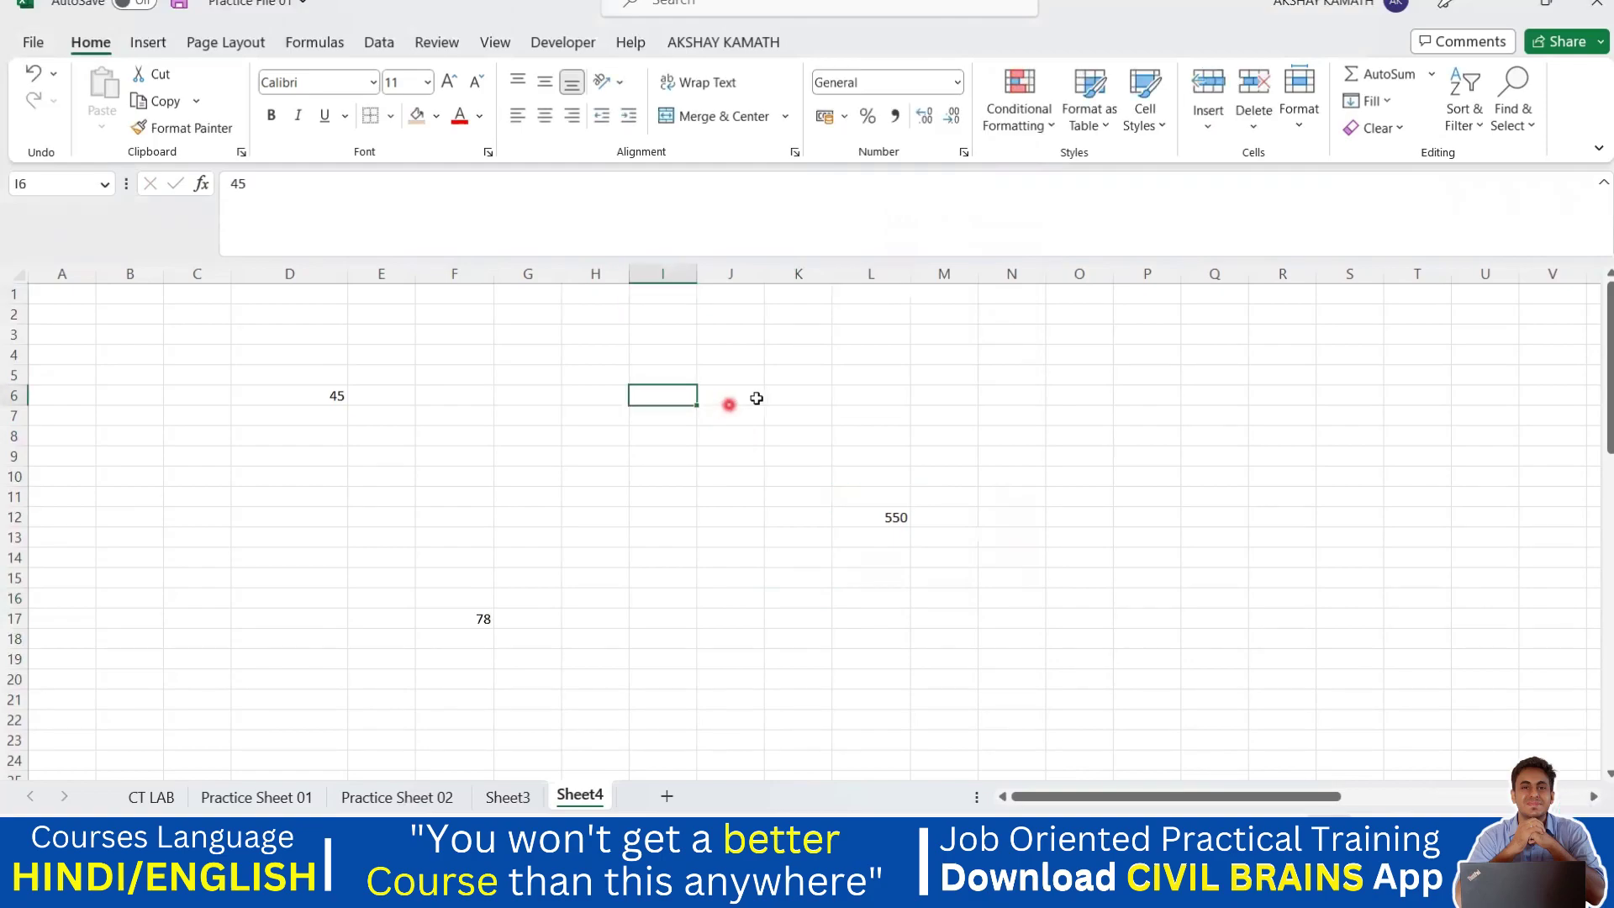
key("Delete")
left_click(728, 403)
left_click(955, 84)
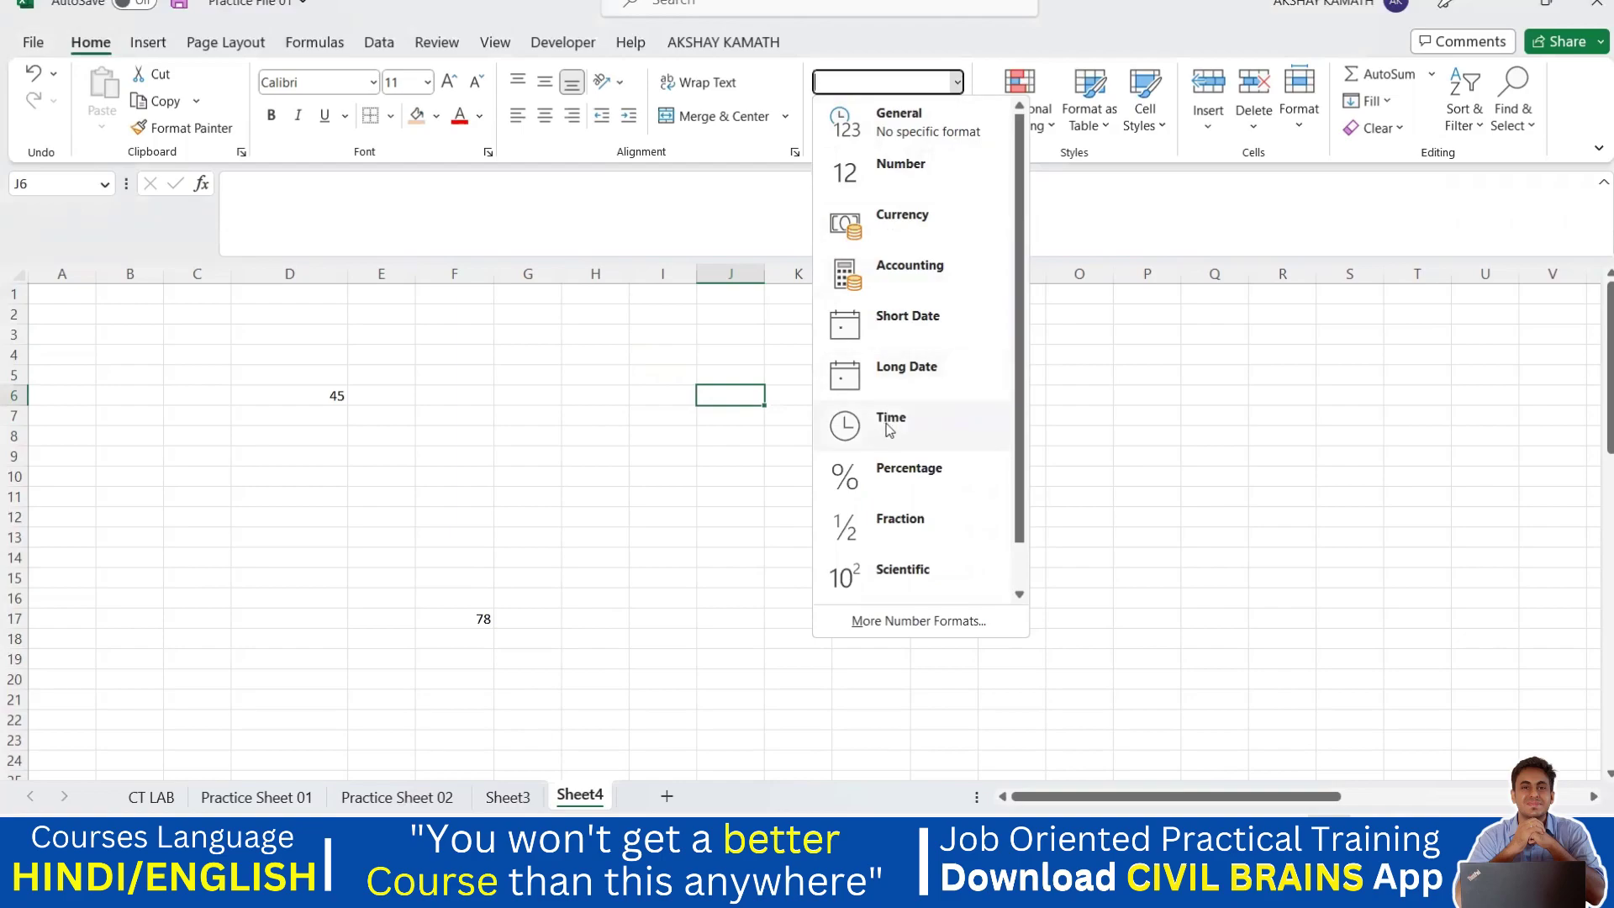
Leave the format as General and type the test text 'dcdcdc' into J9.
scroll(889, 429, "down", 1)
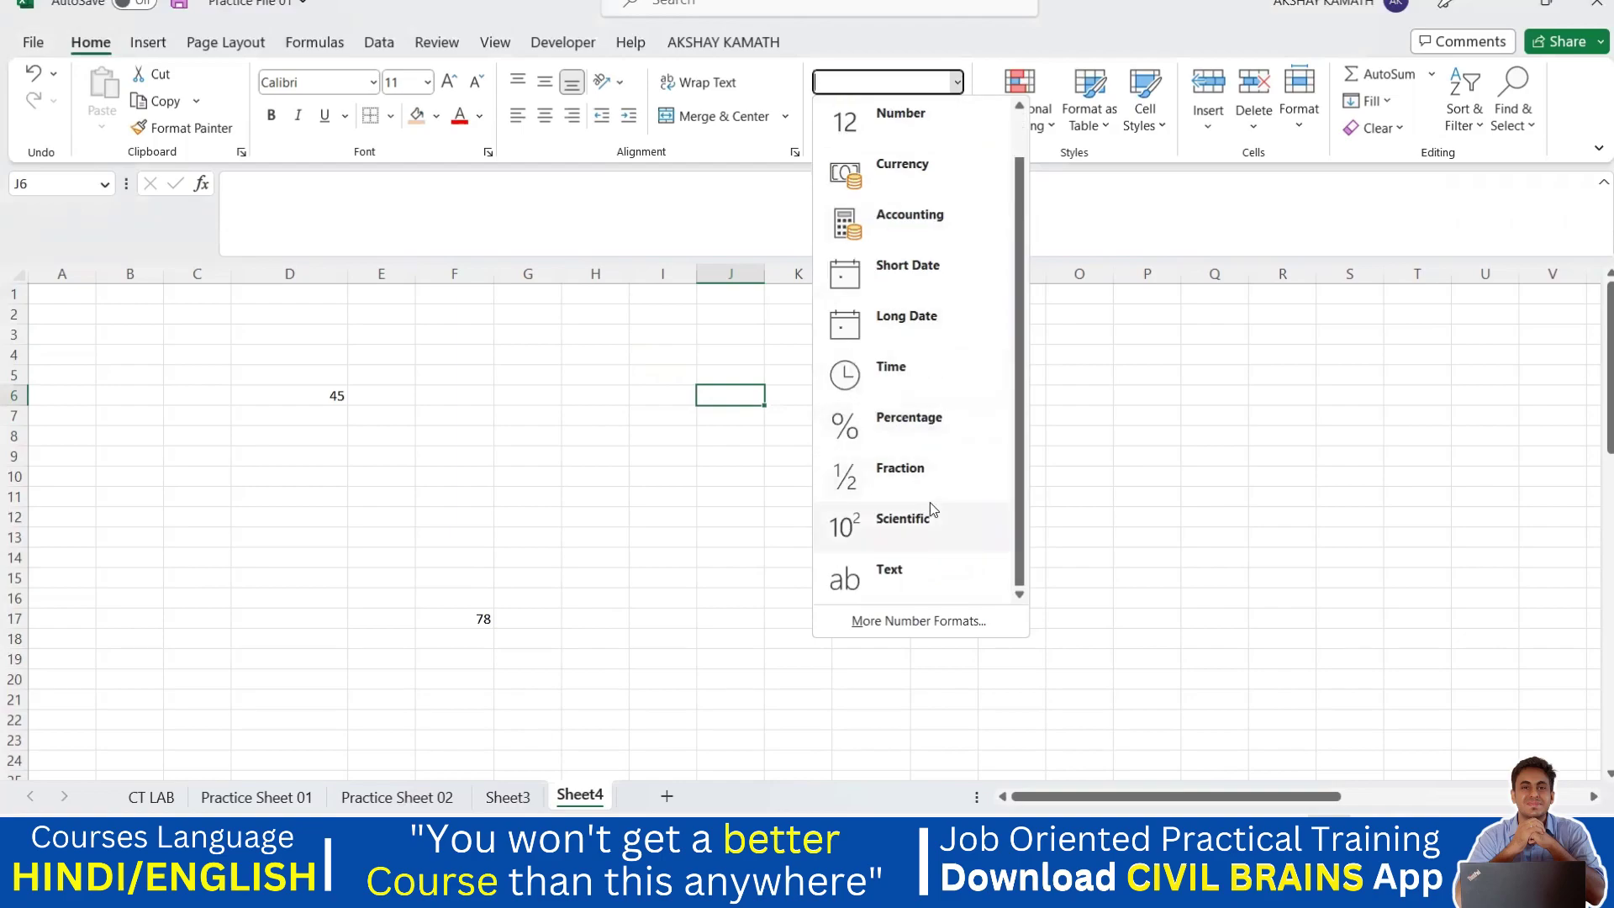
scroll(935, 491, "up", 1)
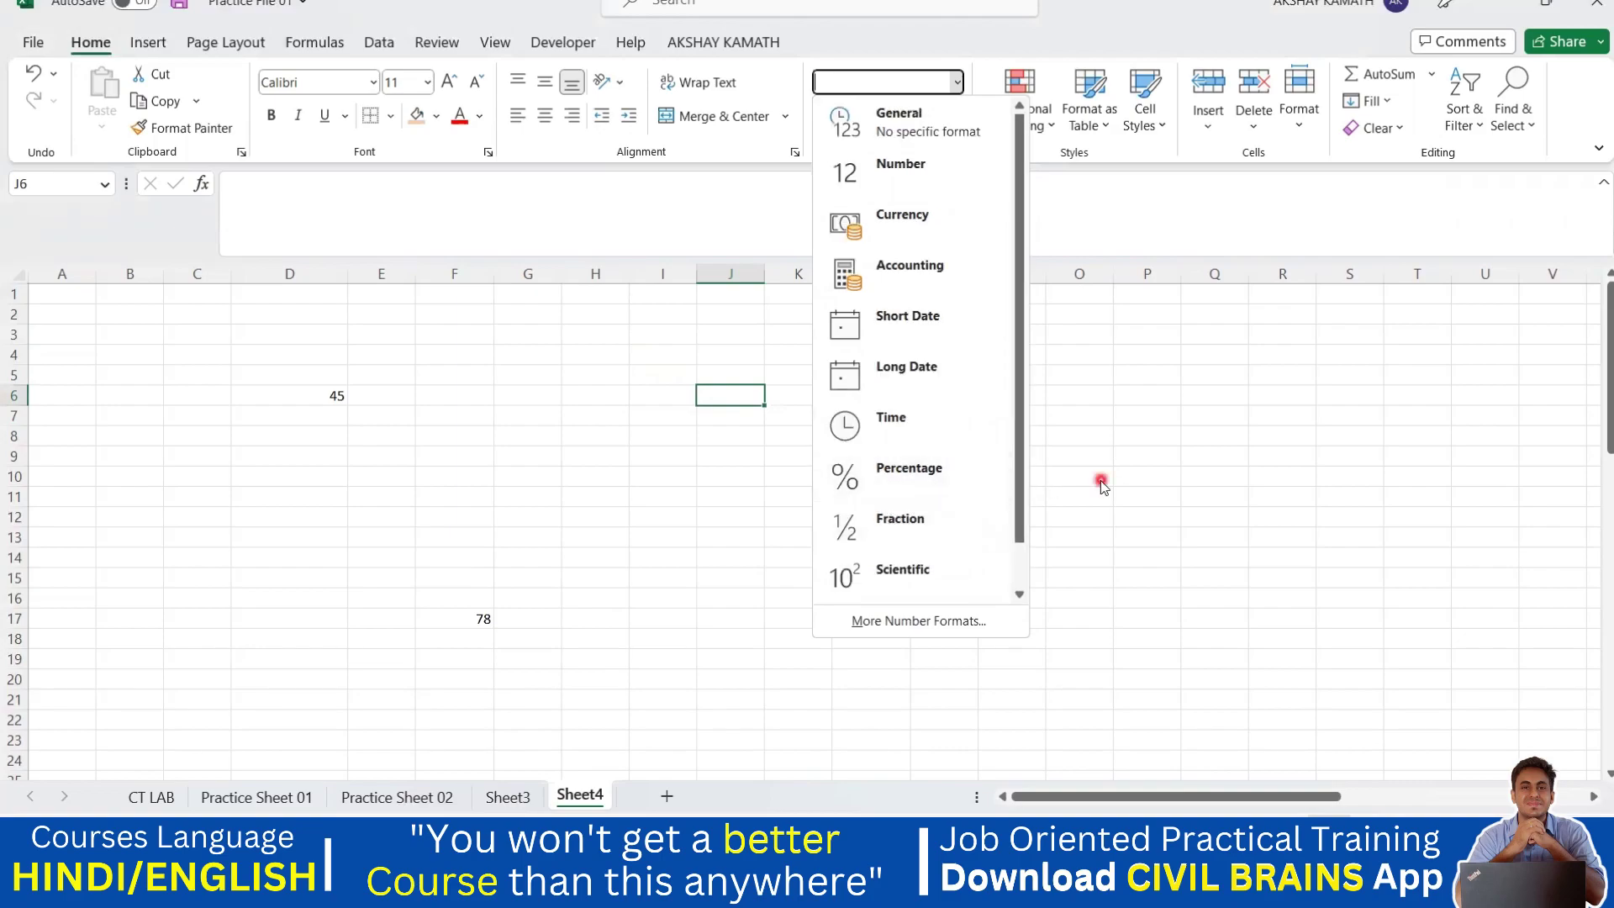
left_click(429, 428)
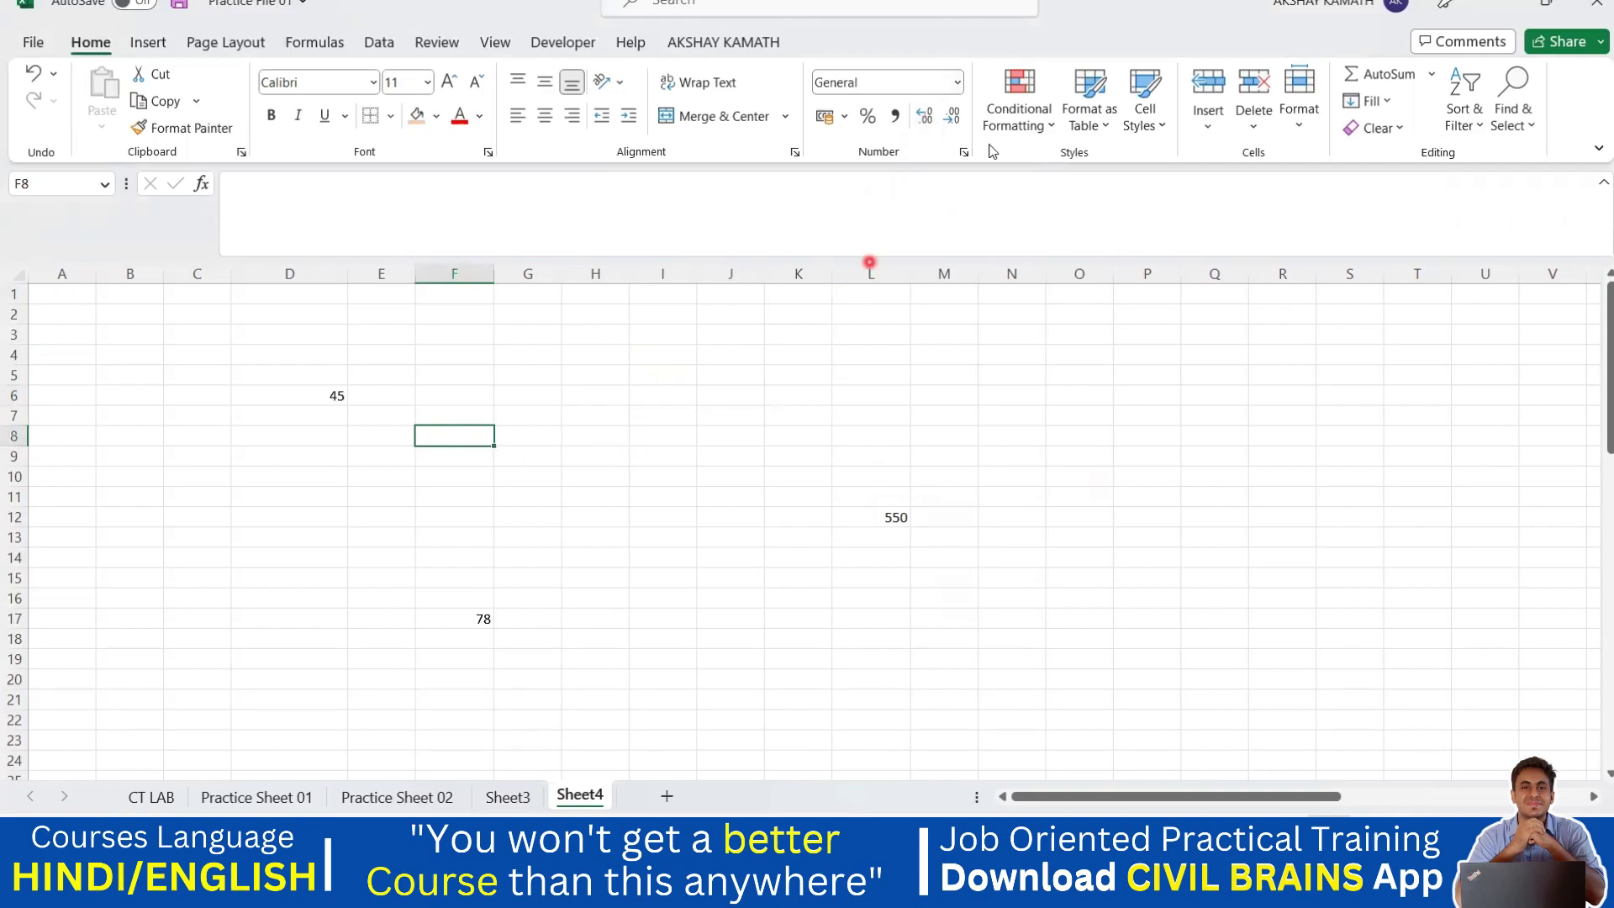
left_click(956, 81)
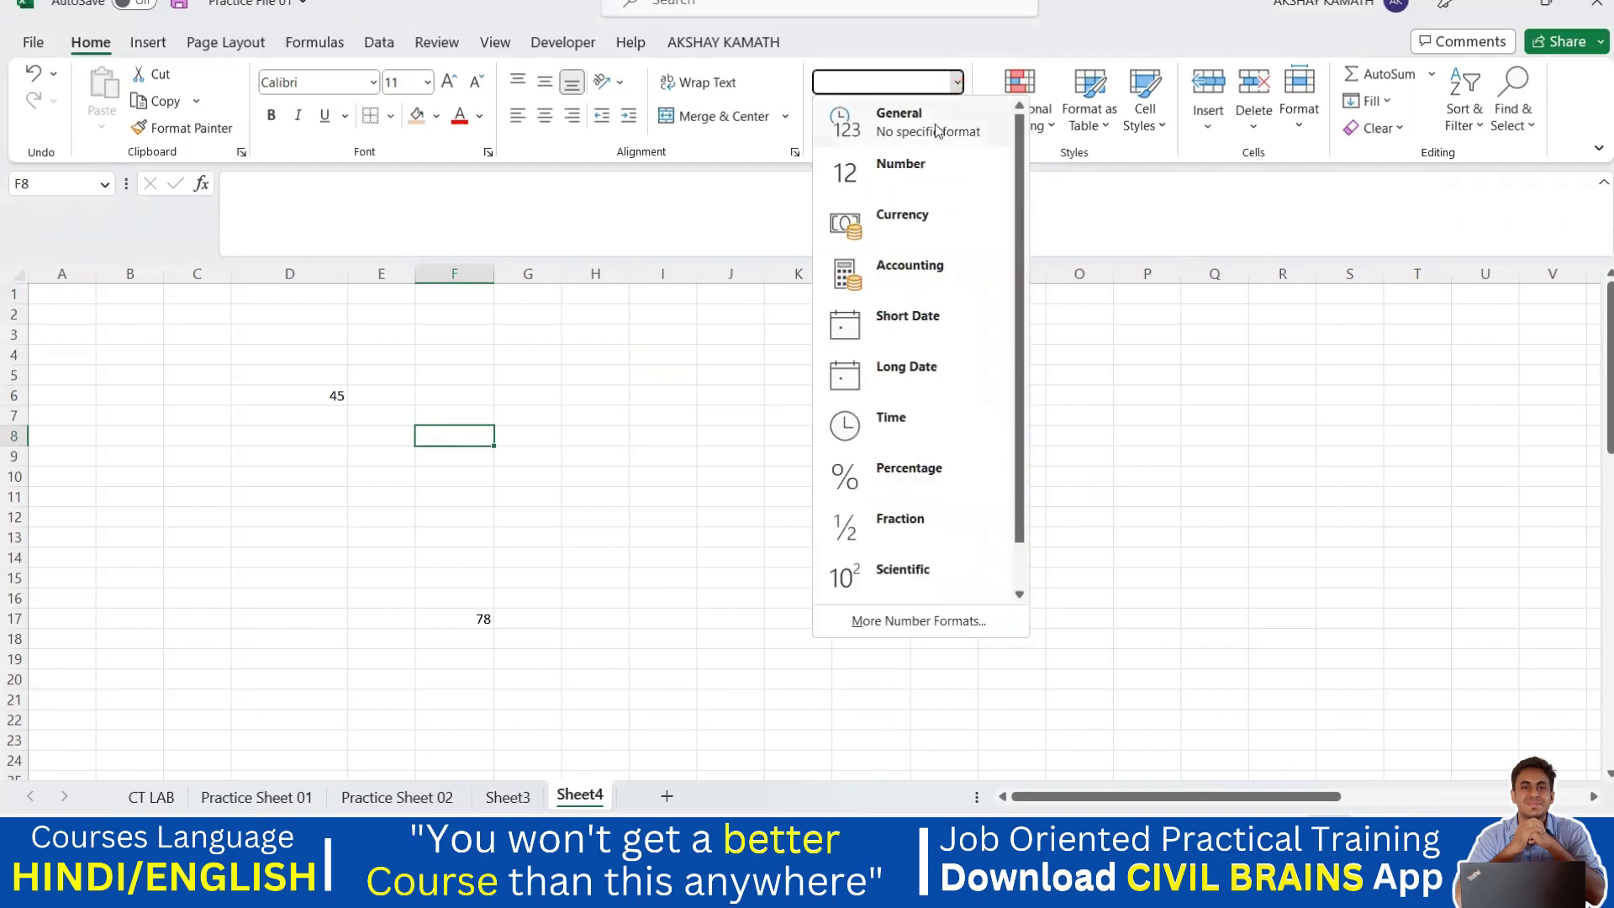
left_click(898, 126)
left_click(728, 460)
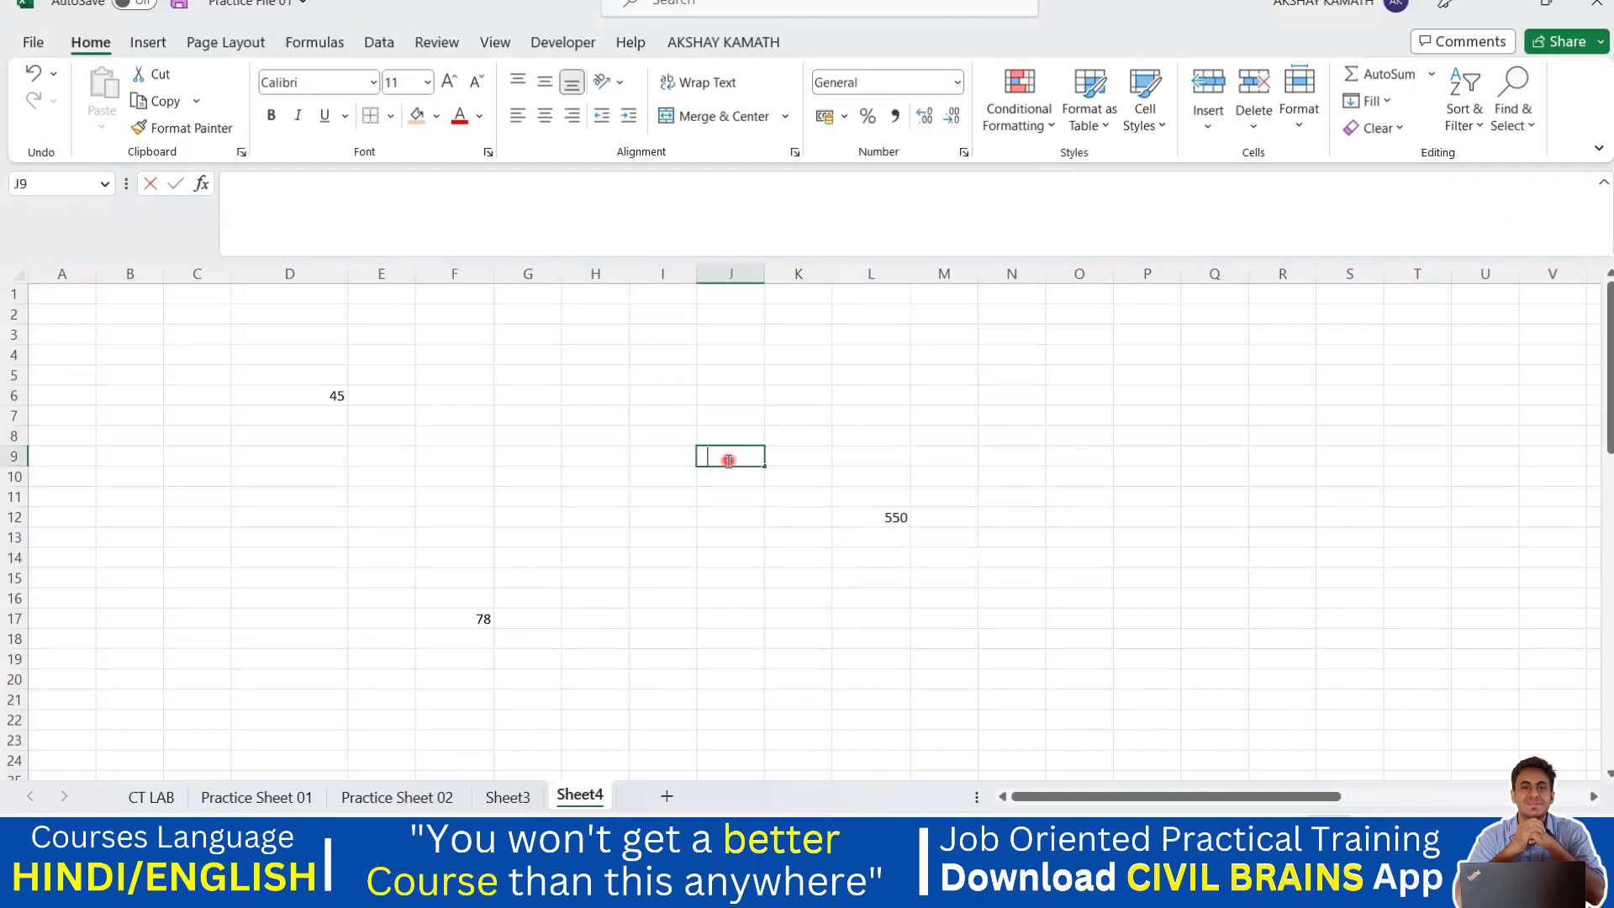
type("dcdcdc")
left_click(746, 507)
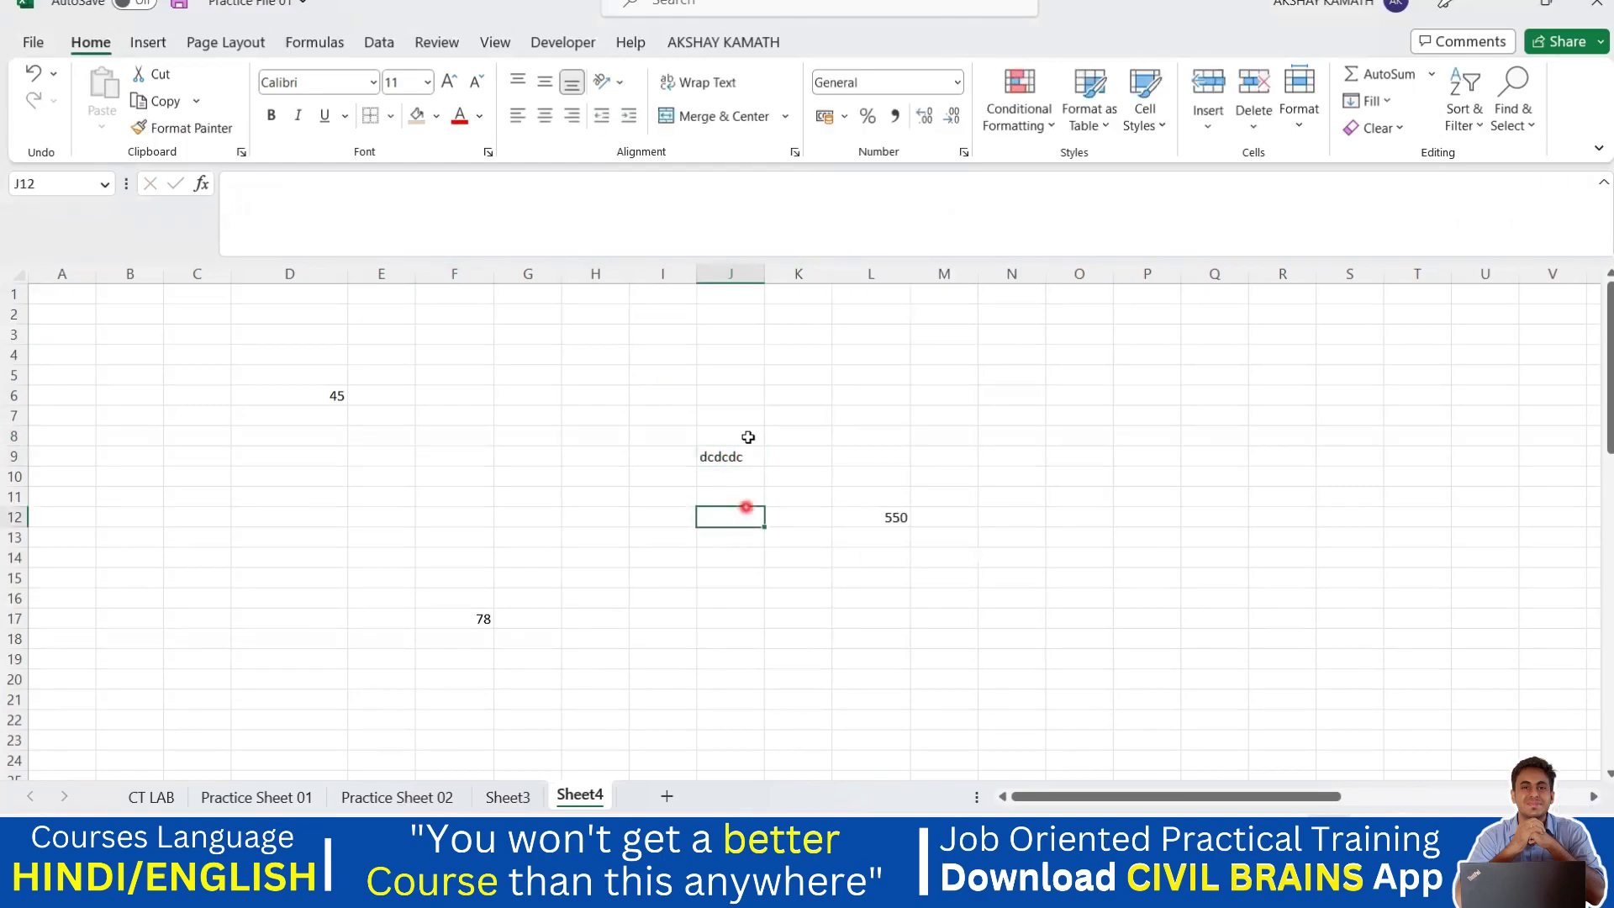
Enter 45 in L5, glance at the CT LAB sheet, then return to Sheet4.
left_click(884, 378)
type("45")
left_click(882, 438)
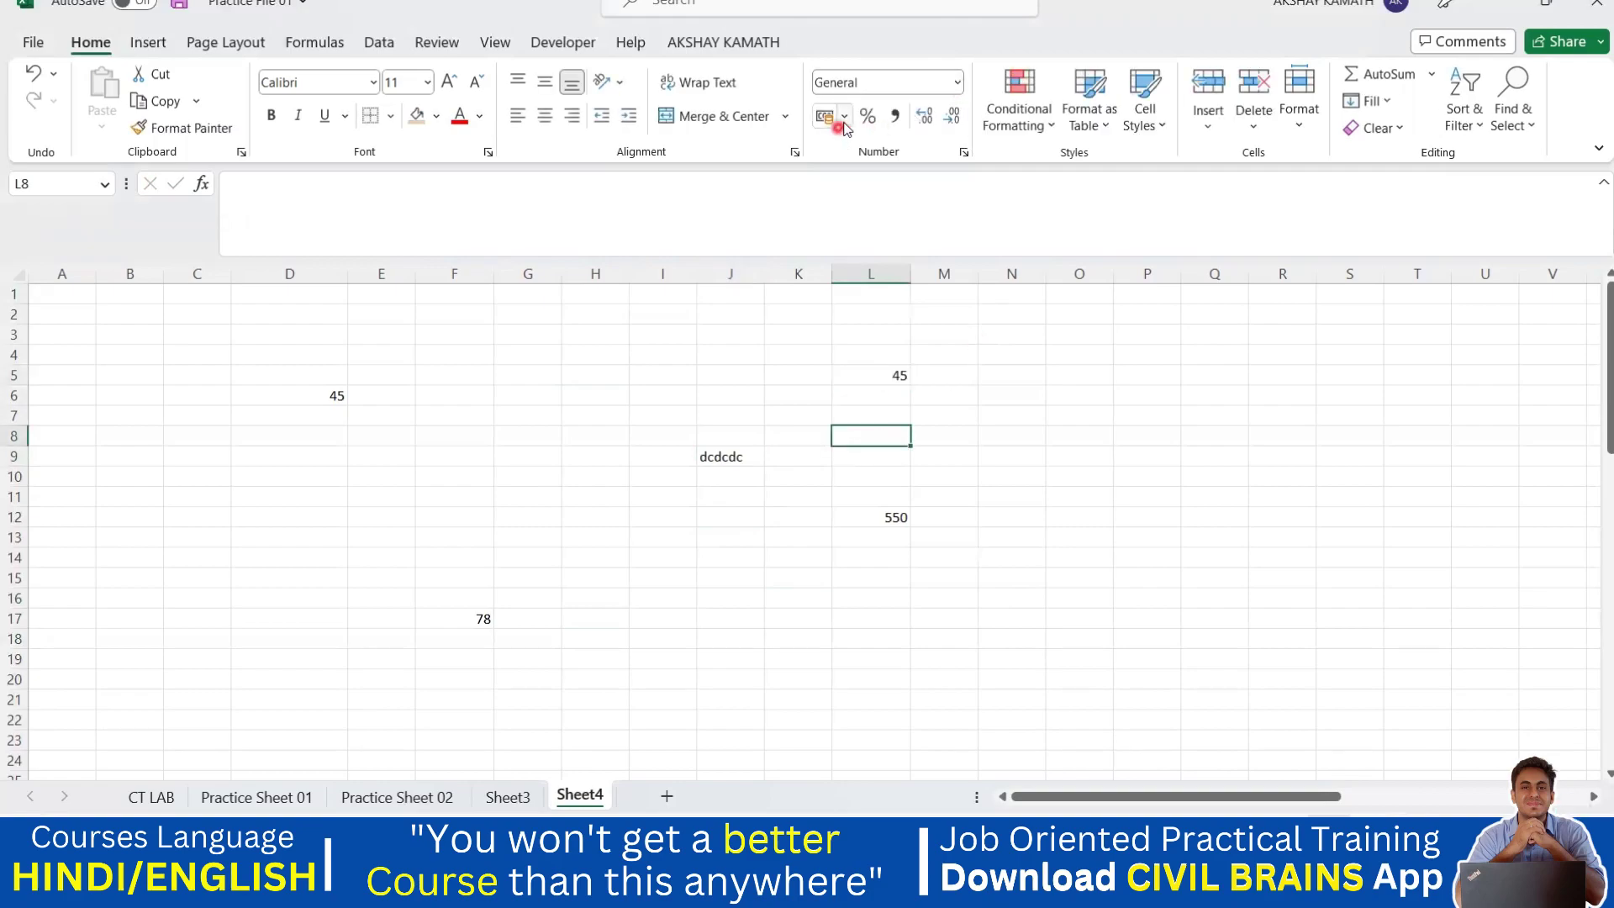
left_click(664, 495)
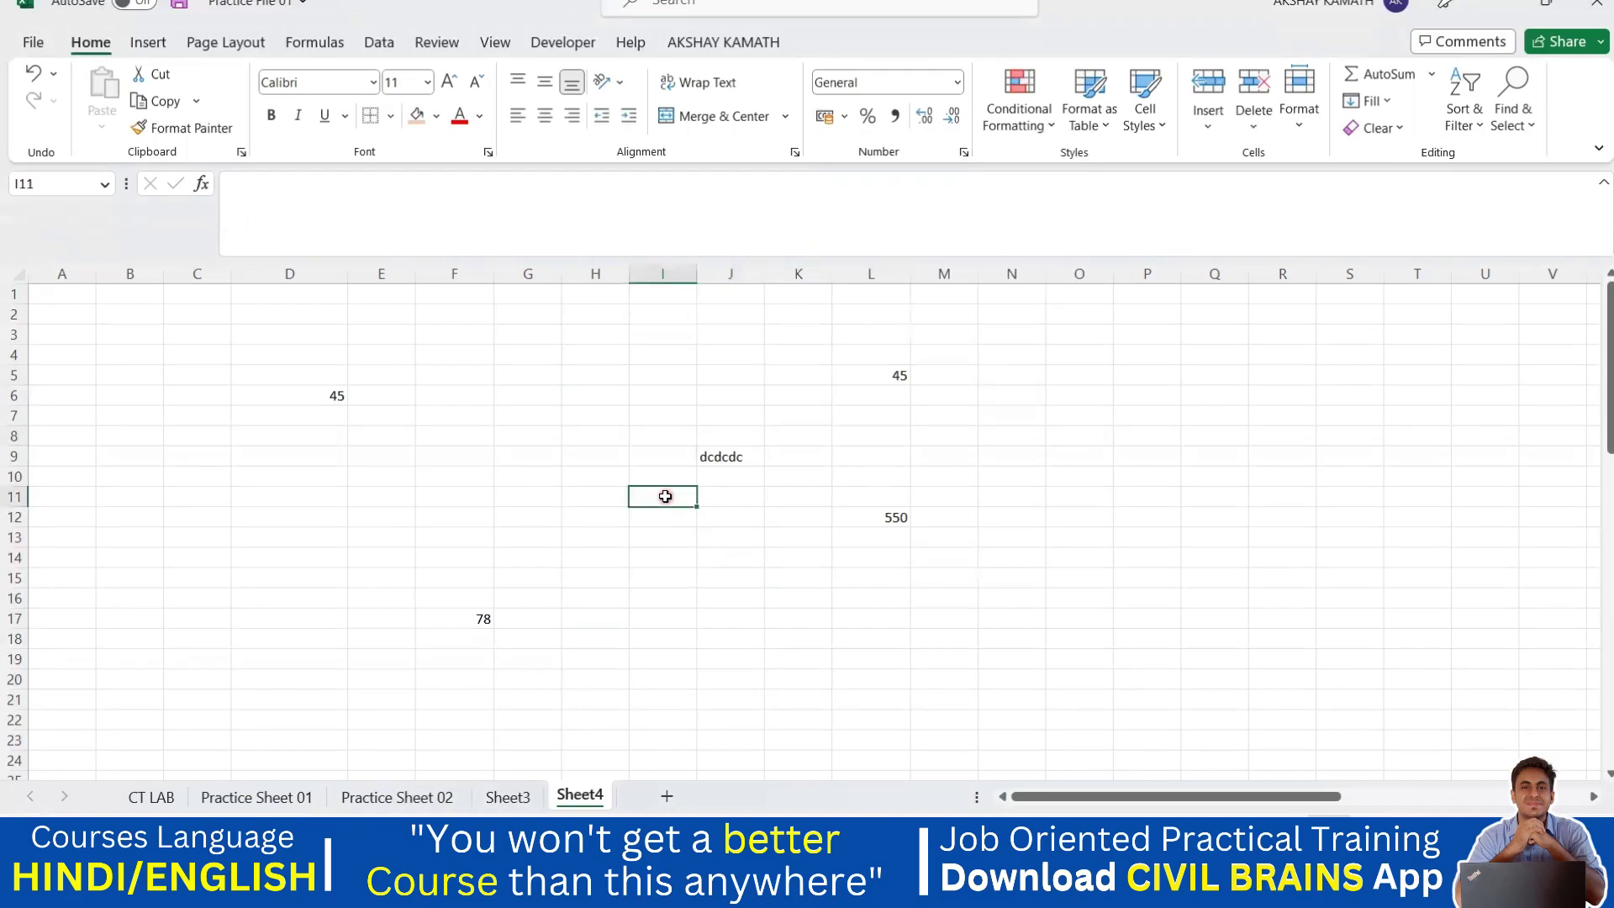
left_click(155, 794)
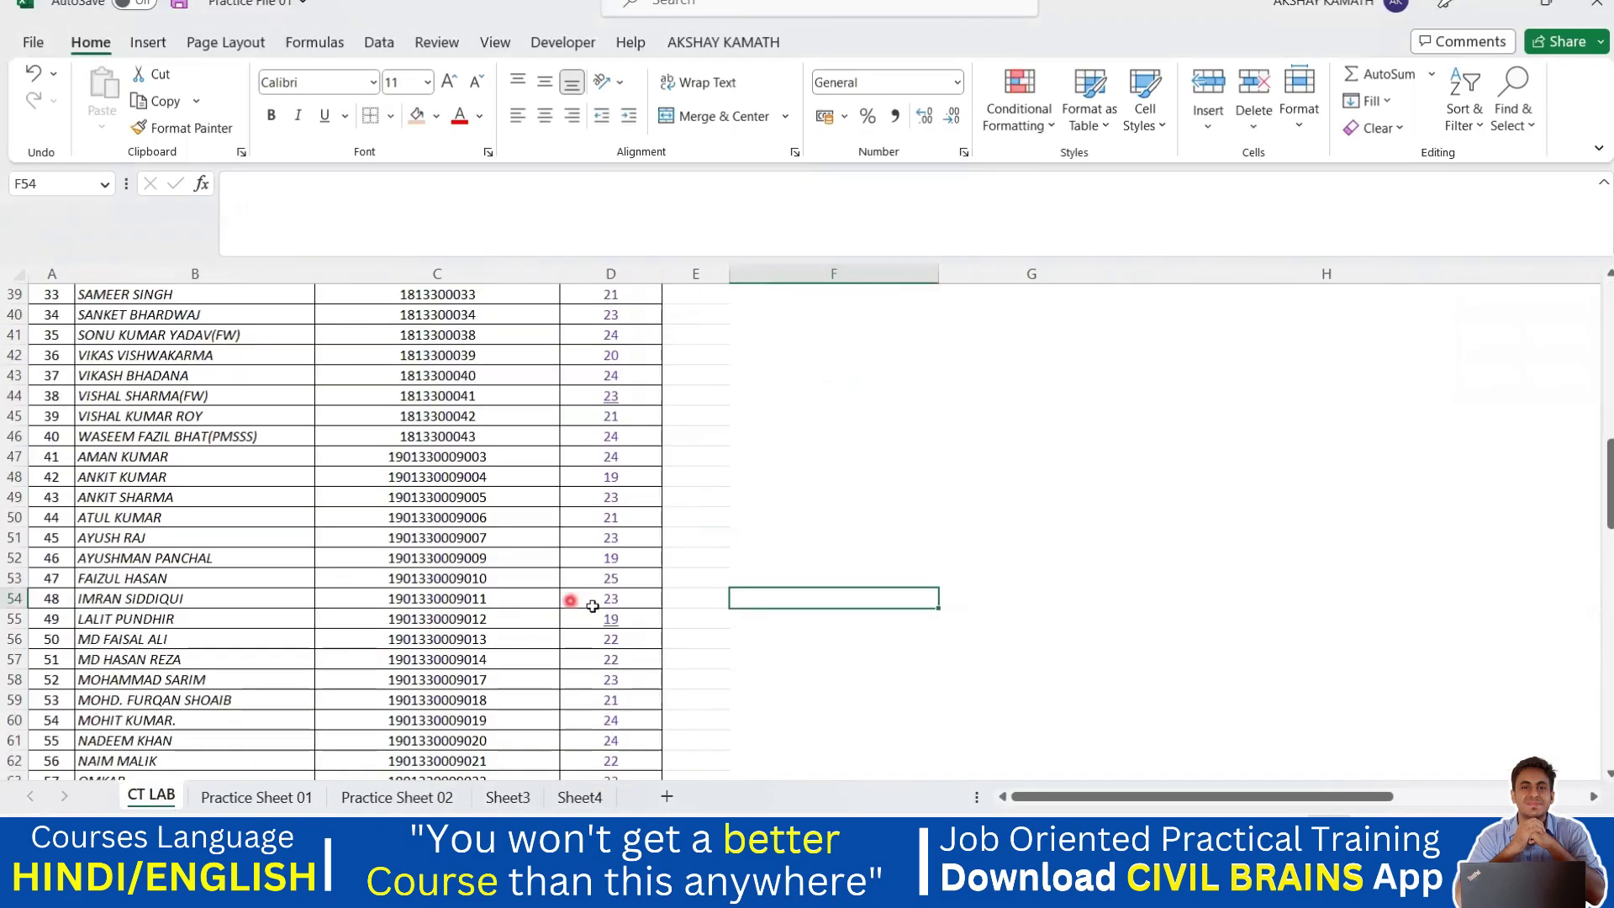
scroll(598, 609, "up", 10)
scroll(609, 618, "up", 1)
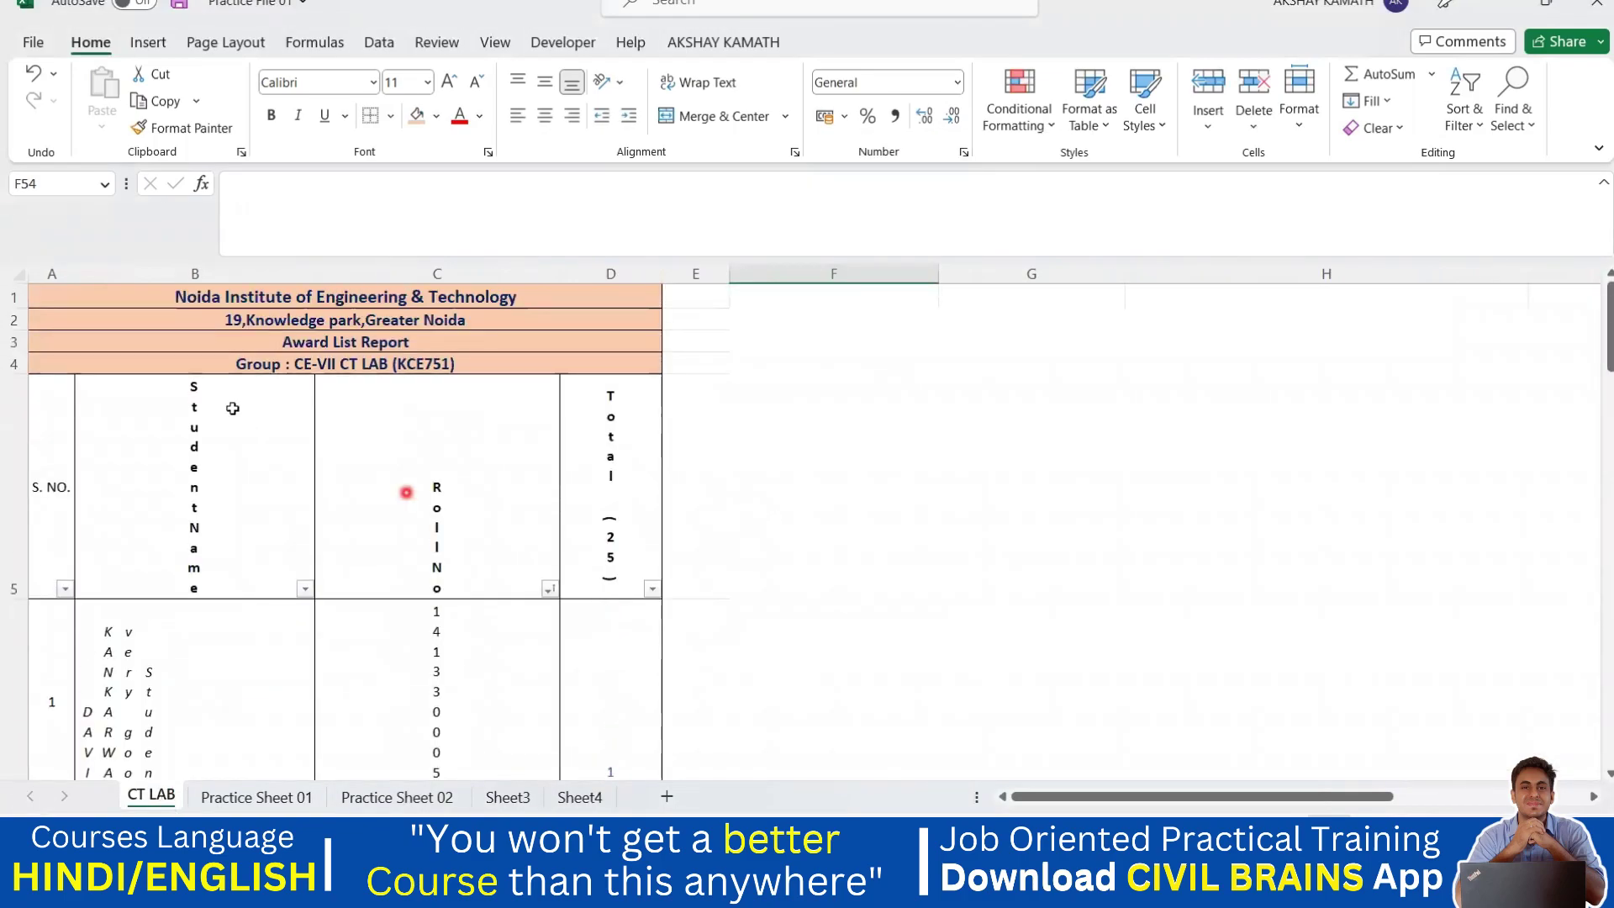
key("ctrl+Page_Down")
key("ctrl+Page_Down")
key("ctrl+Page_Down")
key("ctrl+Page_Down")
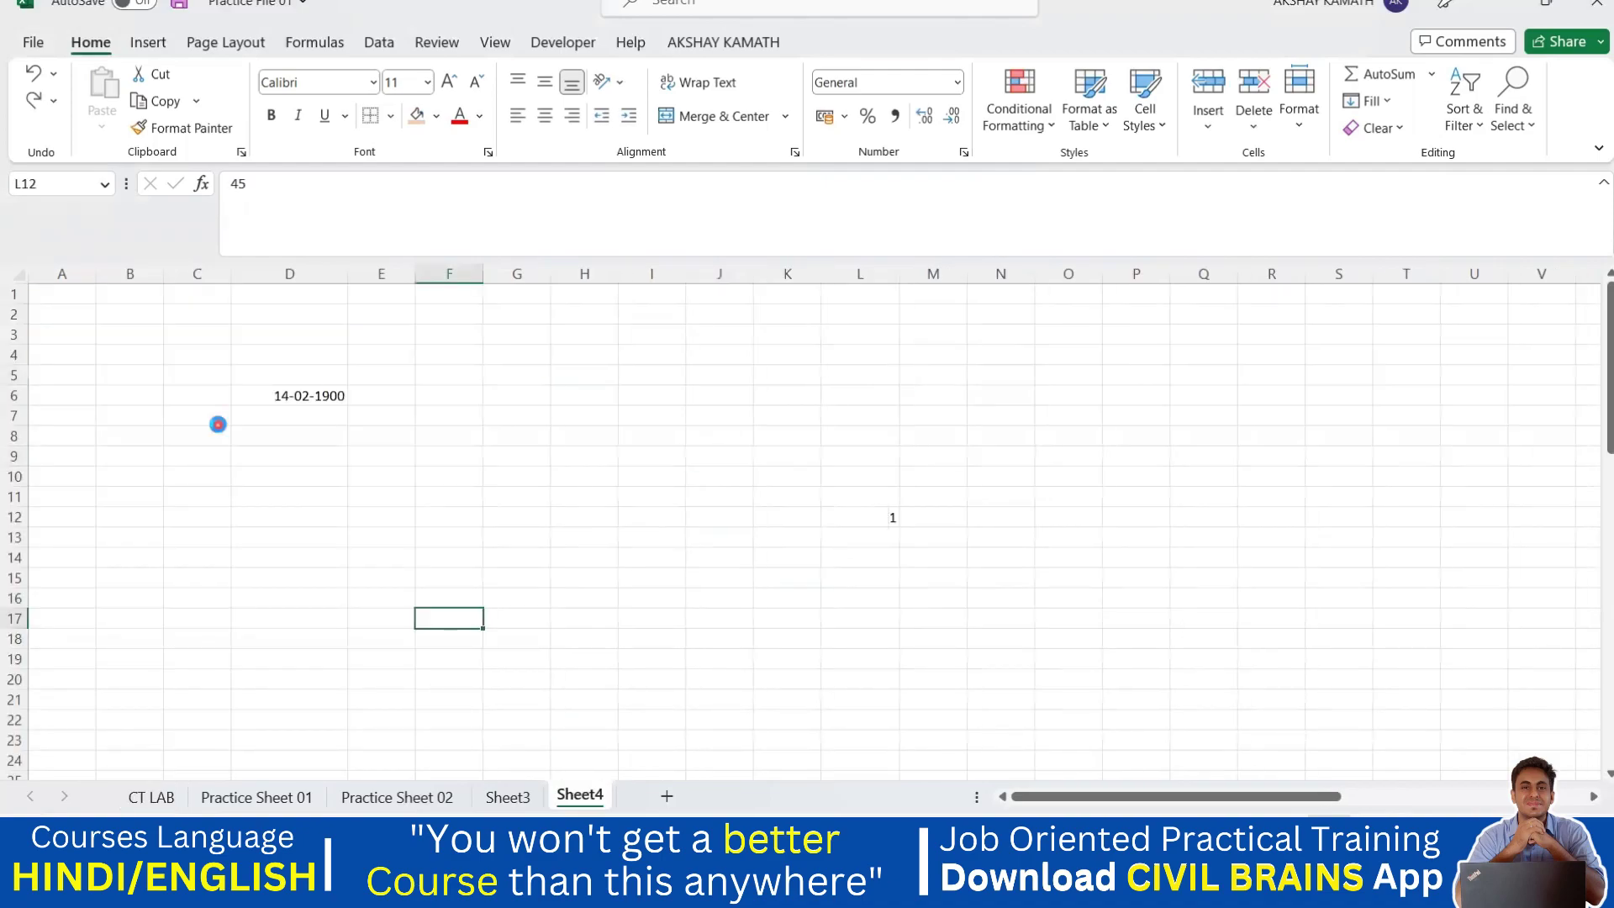
Return to the CT LAB award list in Practice File 01 and select scores D6:D11.
key("ctrl+Page_Up")
key("ctrl+Tab")
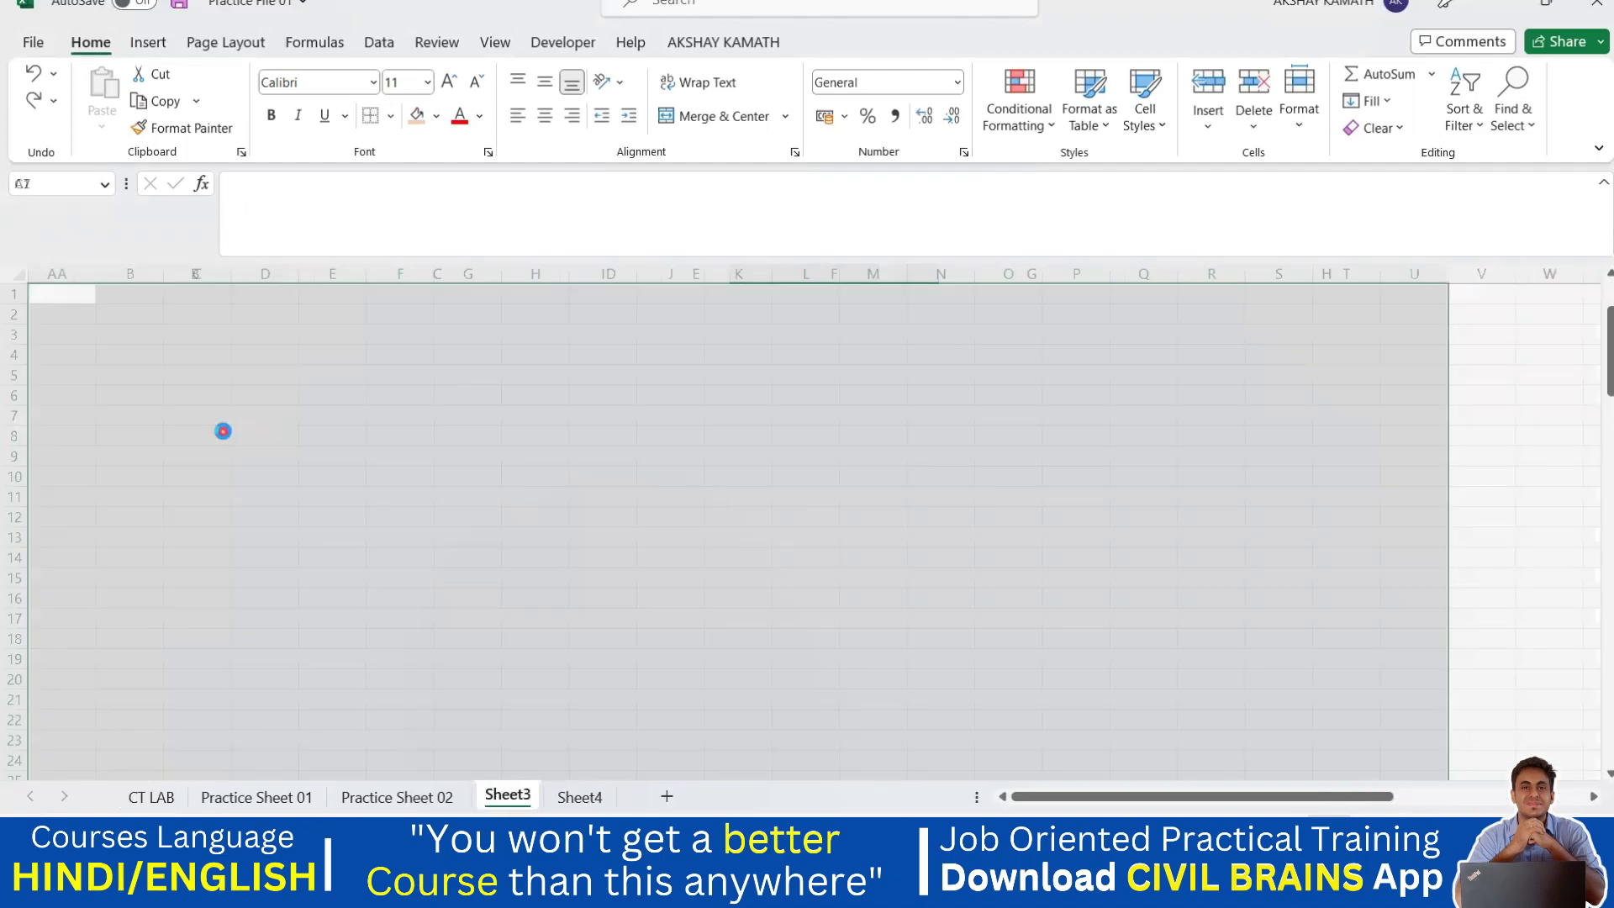
key("ctrl+Tab")
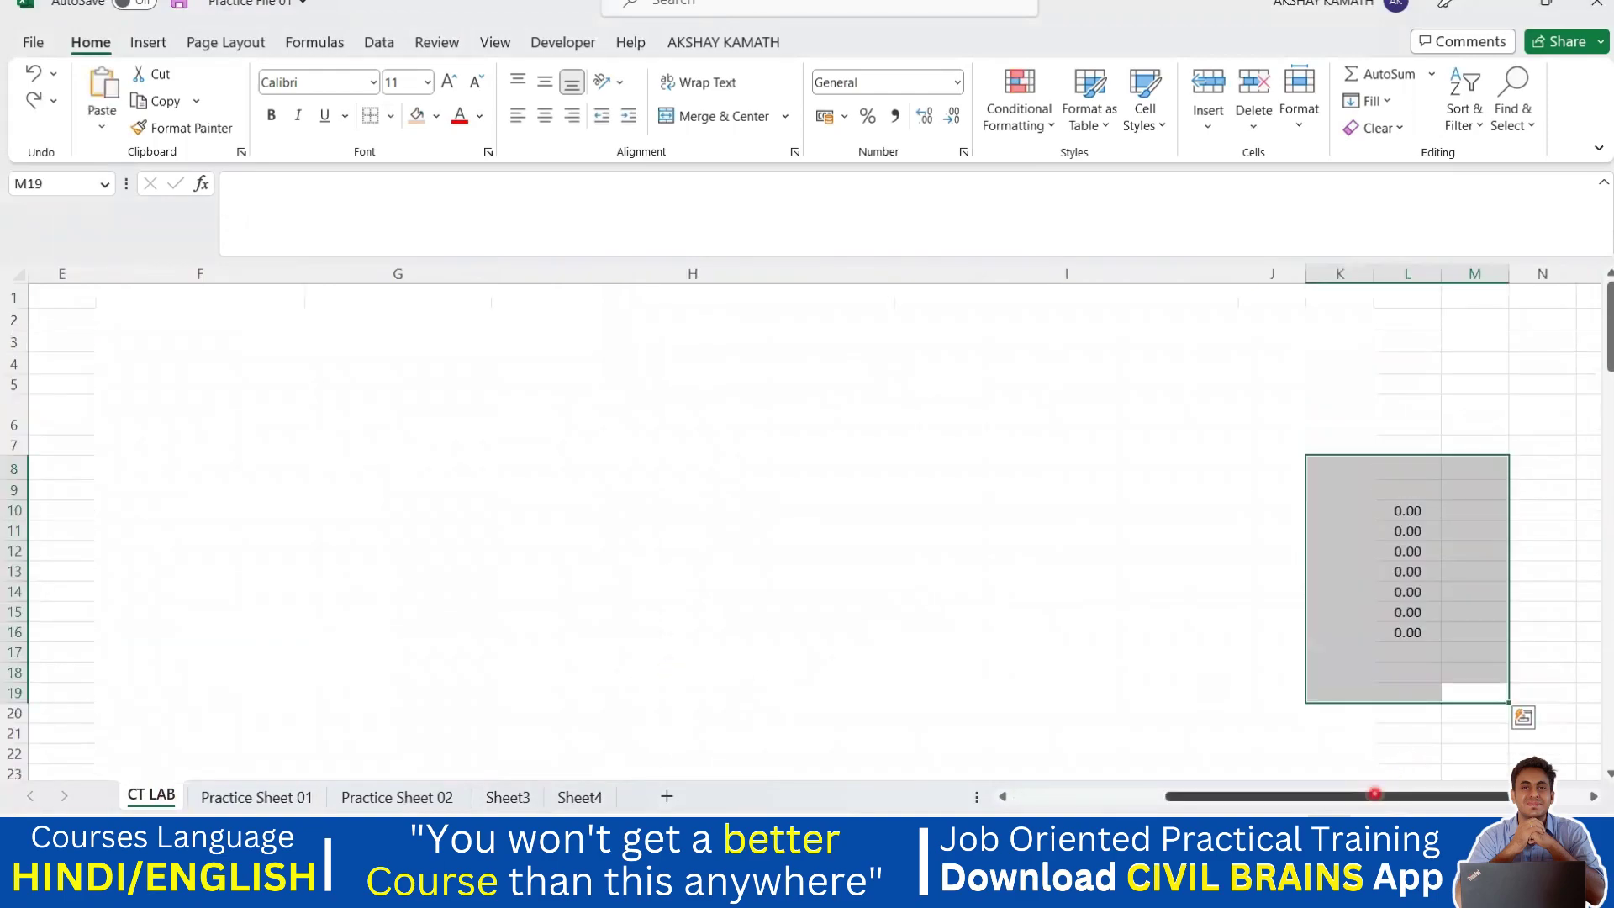
scroll(1387, 796, "left", 3)
left_click(807, 510)
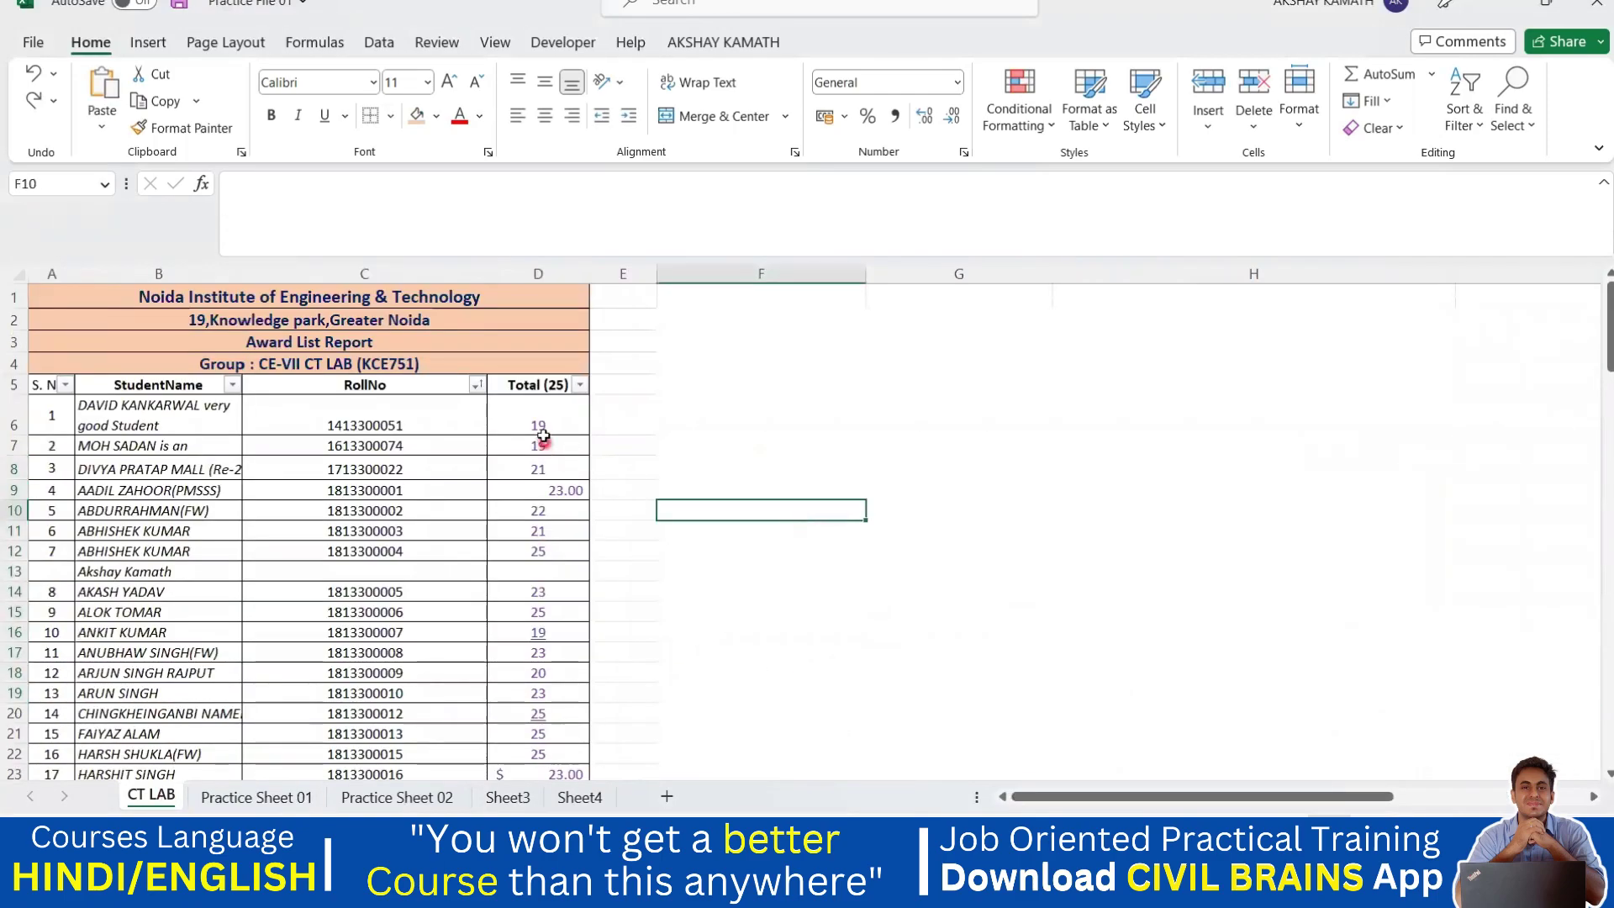
scroll(546, 427, "down", 1)
scroll(548, 428, "up", 1)
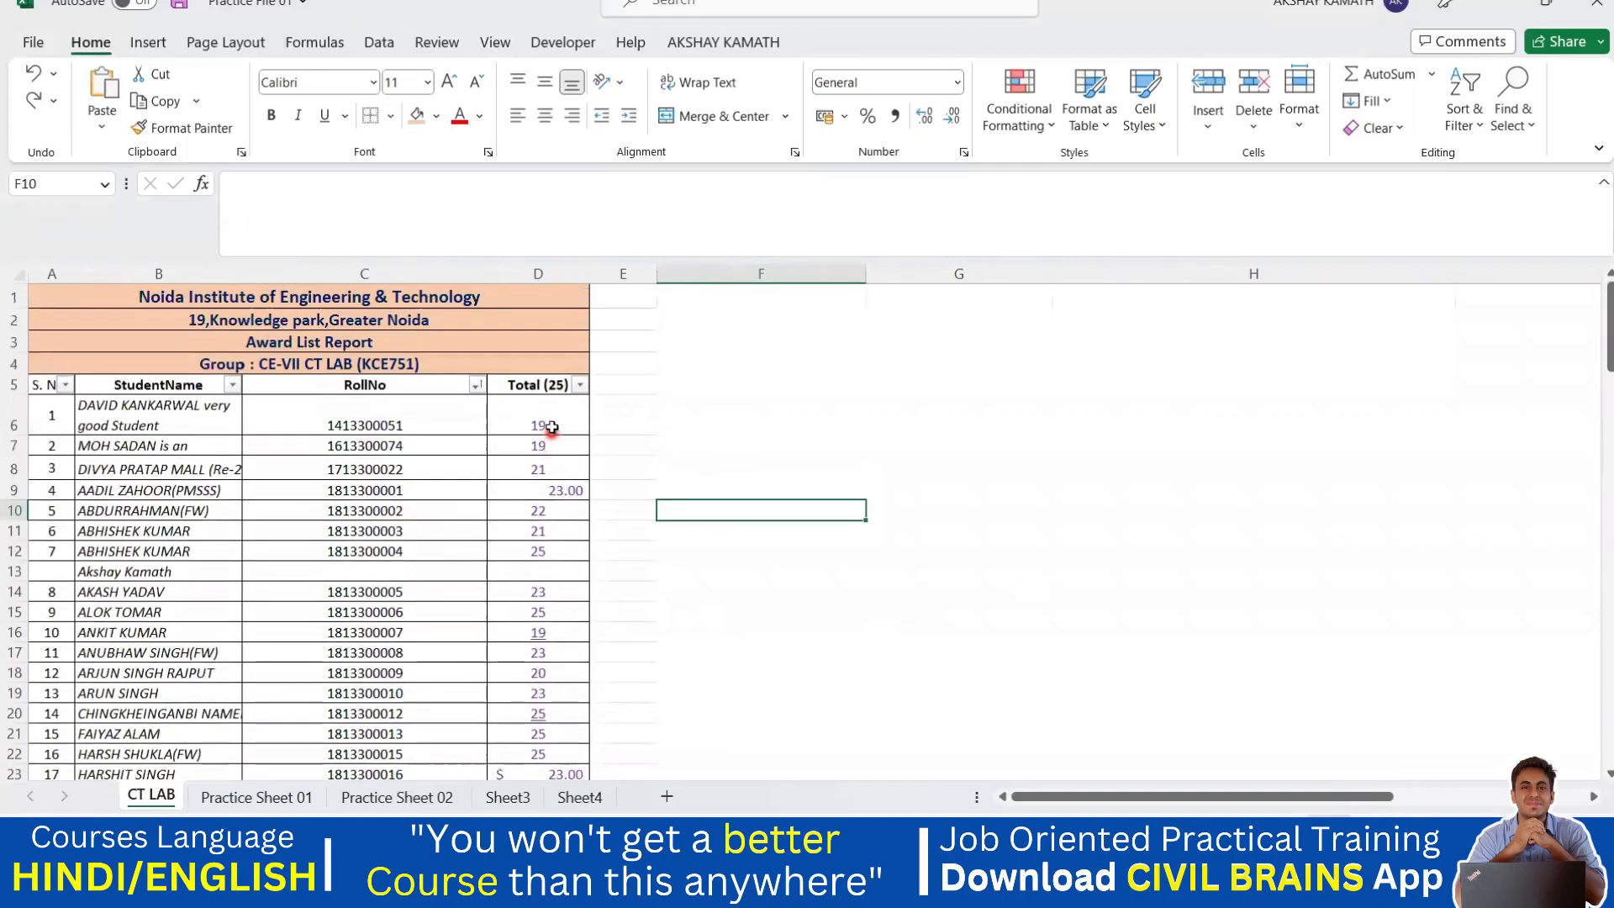
left_click_drag(551, 427, 558, 529)
left_click(620, 490)
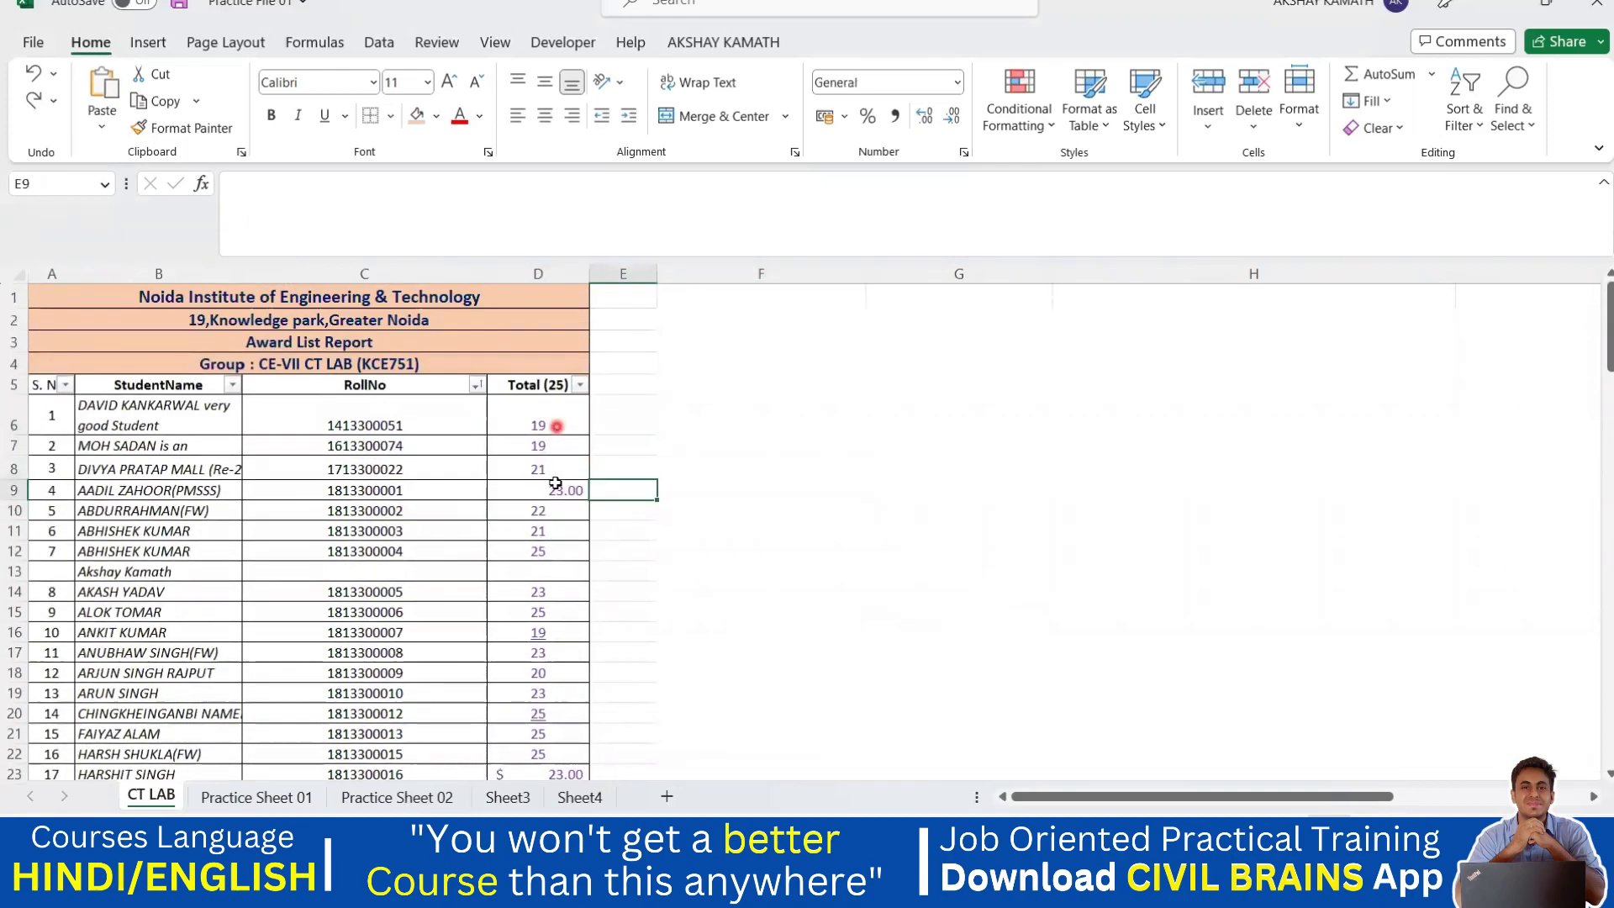
left_click_drag(551, 427, 558, 530)
left_click(673, 486)
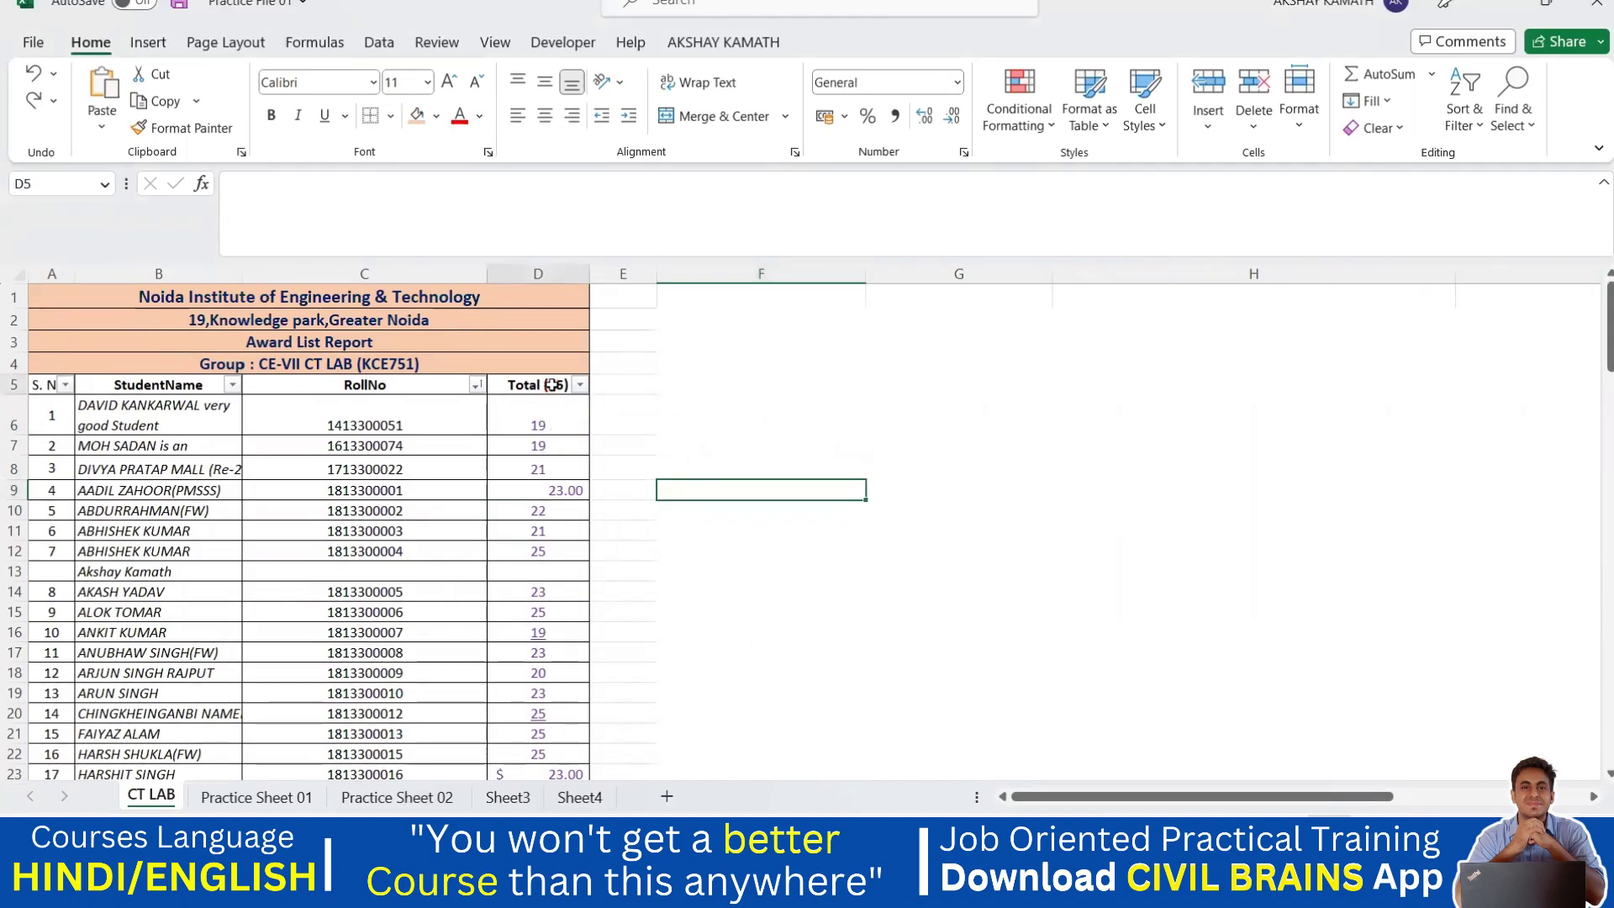
Rename the D5 header from Total (25) to Currency.
double_click(554, 387)
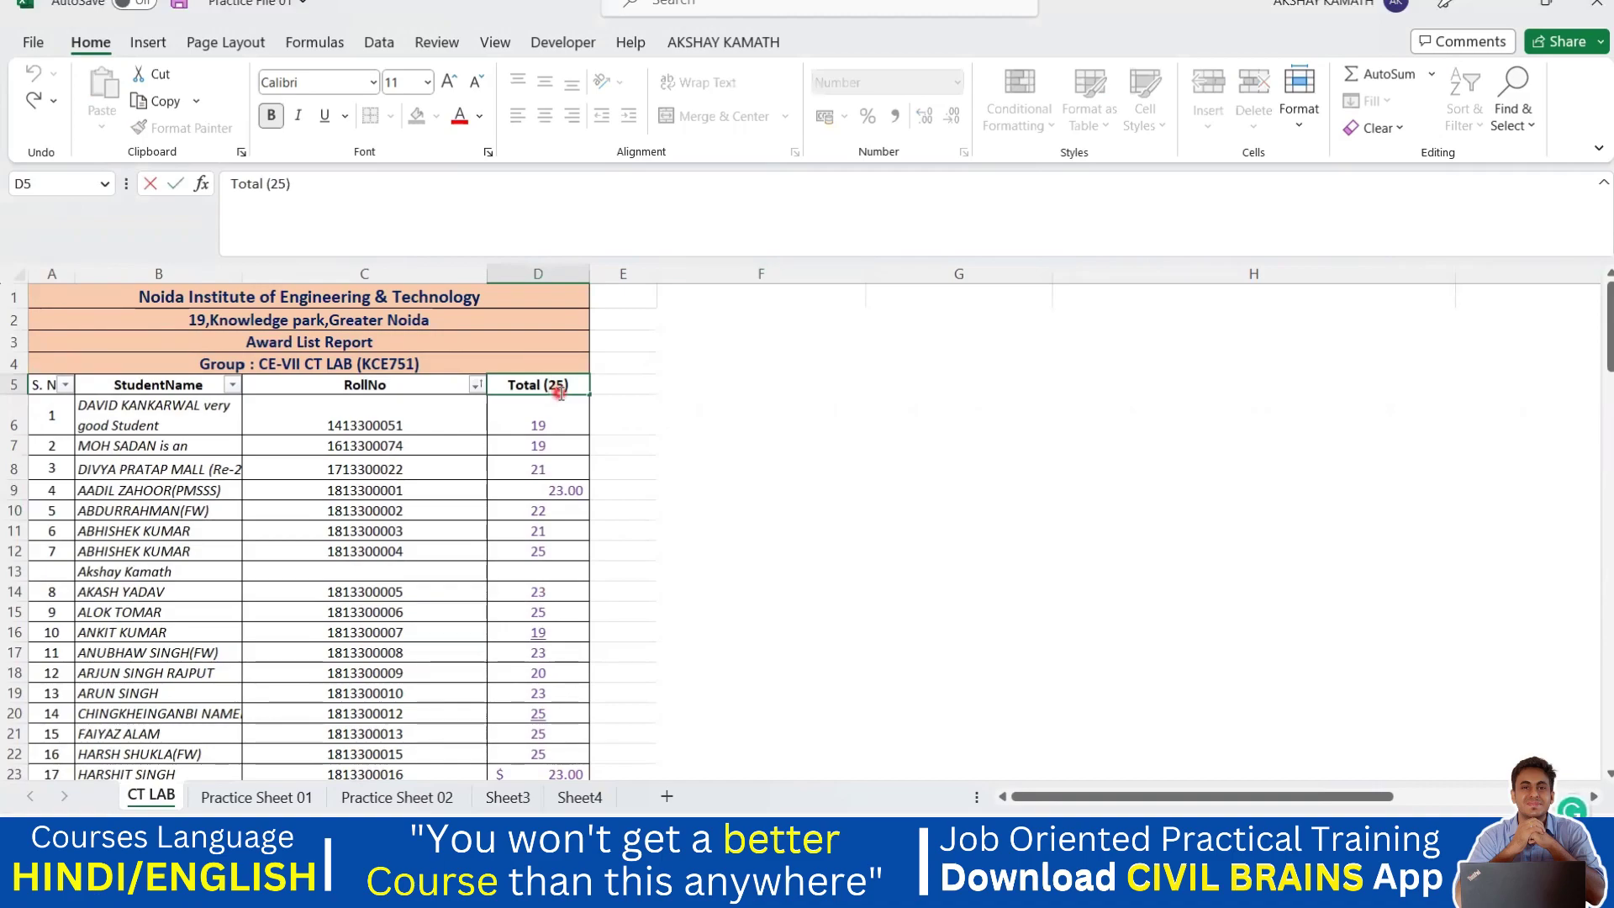
key("BackSpace")
key("BackSpace")
key("BackSpace")
key("BackSpace")
key("BackSpace")
key("BackSpace")
key("BackSpace")
key("BackSpace")
key("BackSpace")
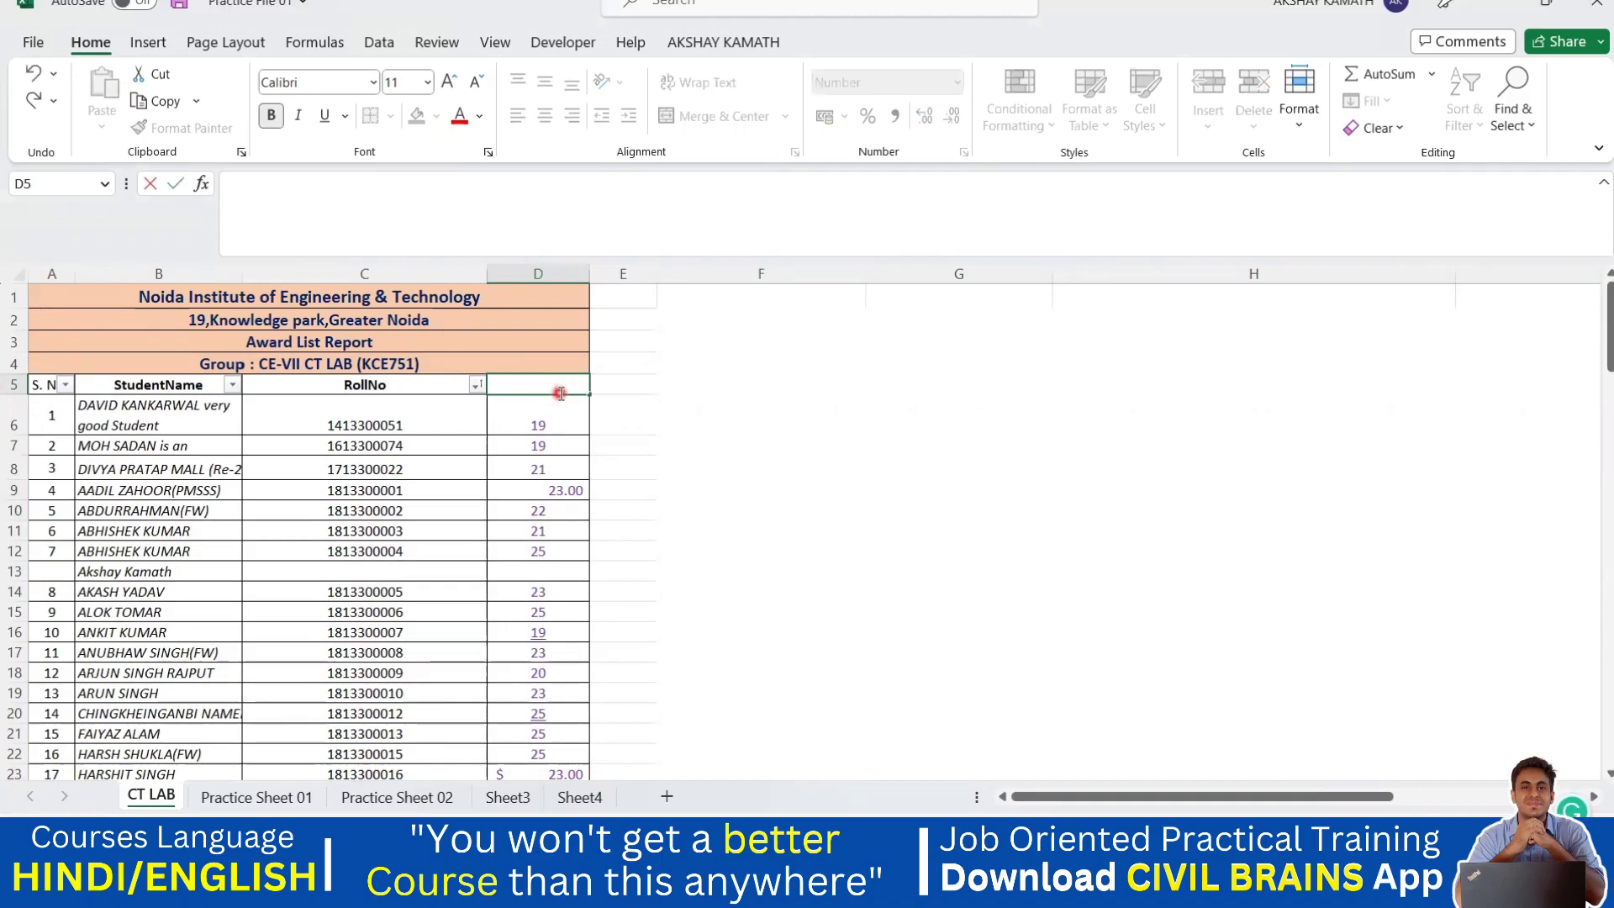
type("Cutrrency")
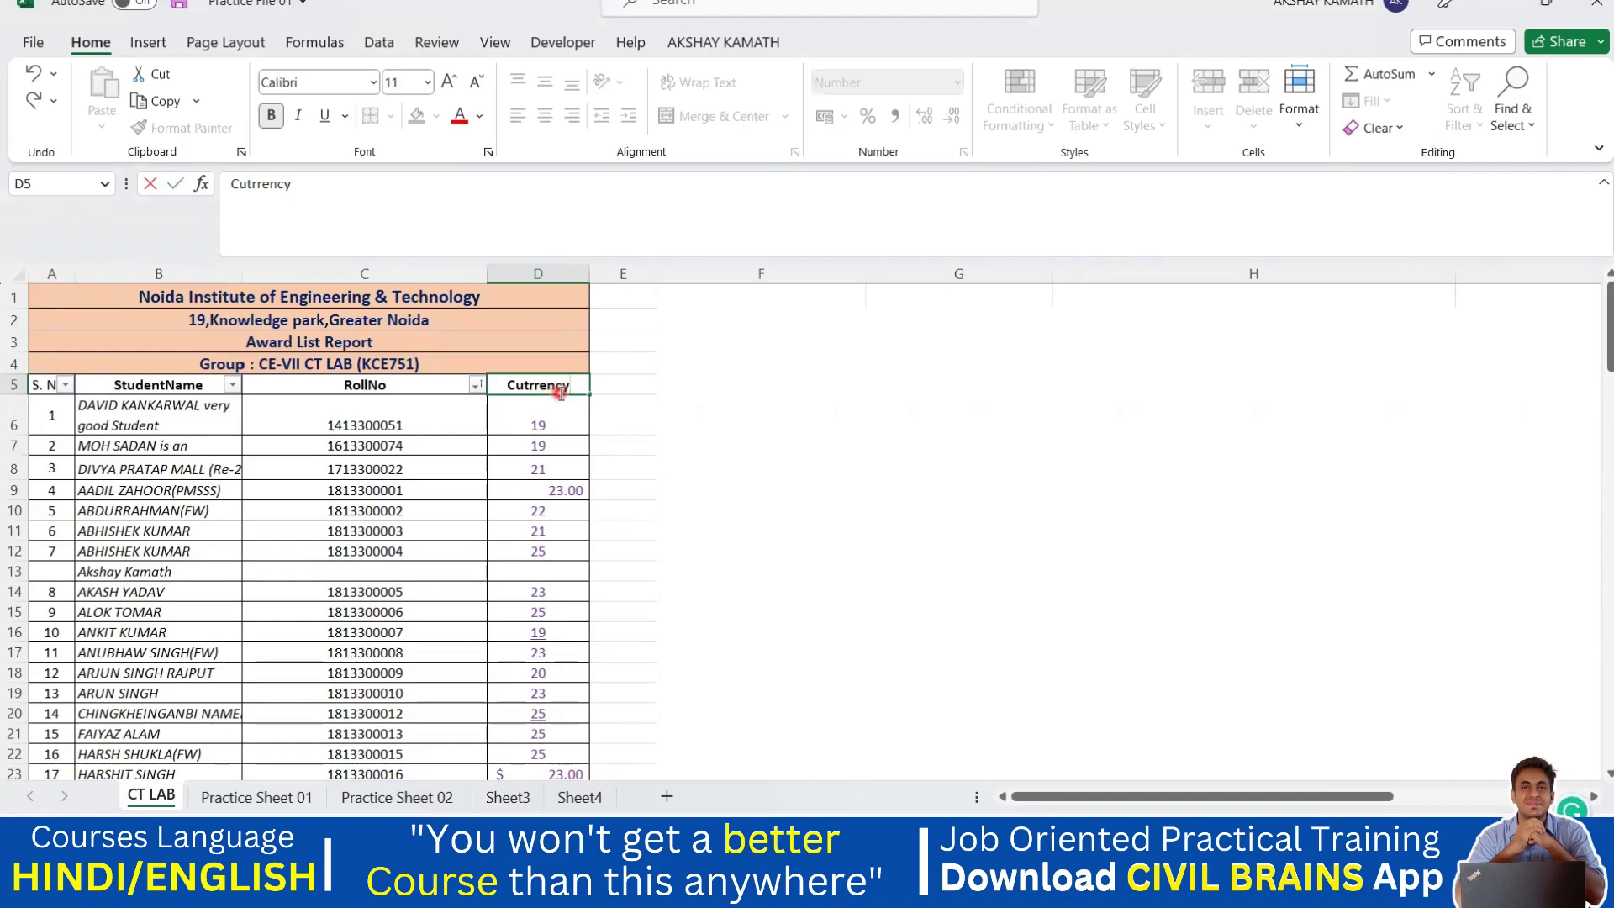
key("BackSpace")
key("BackSpace")
key("BackSpace")
type("ency")
key("Return")
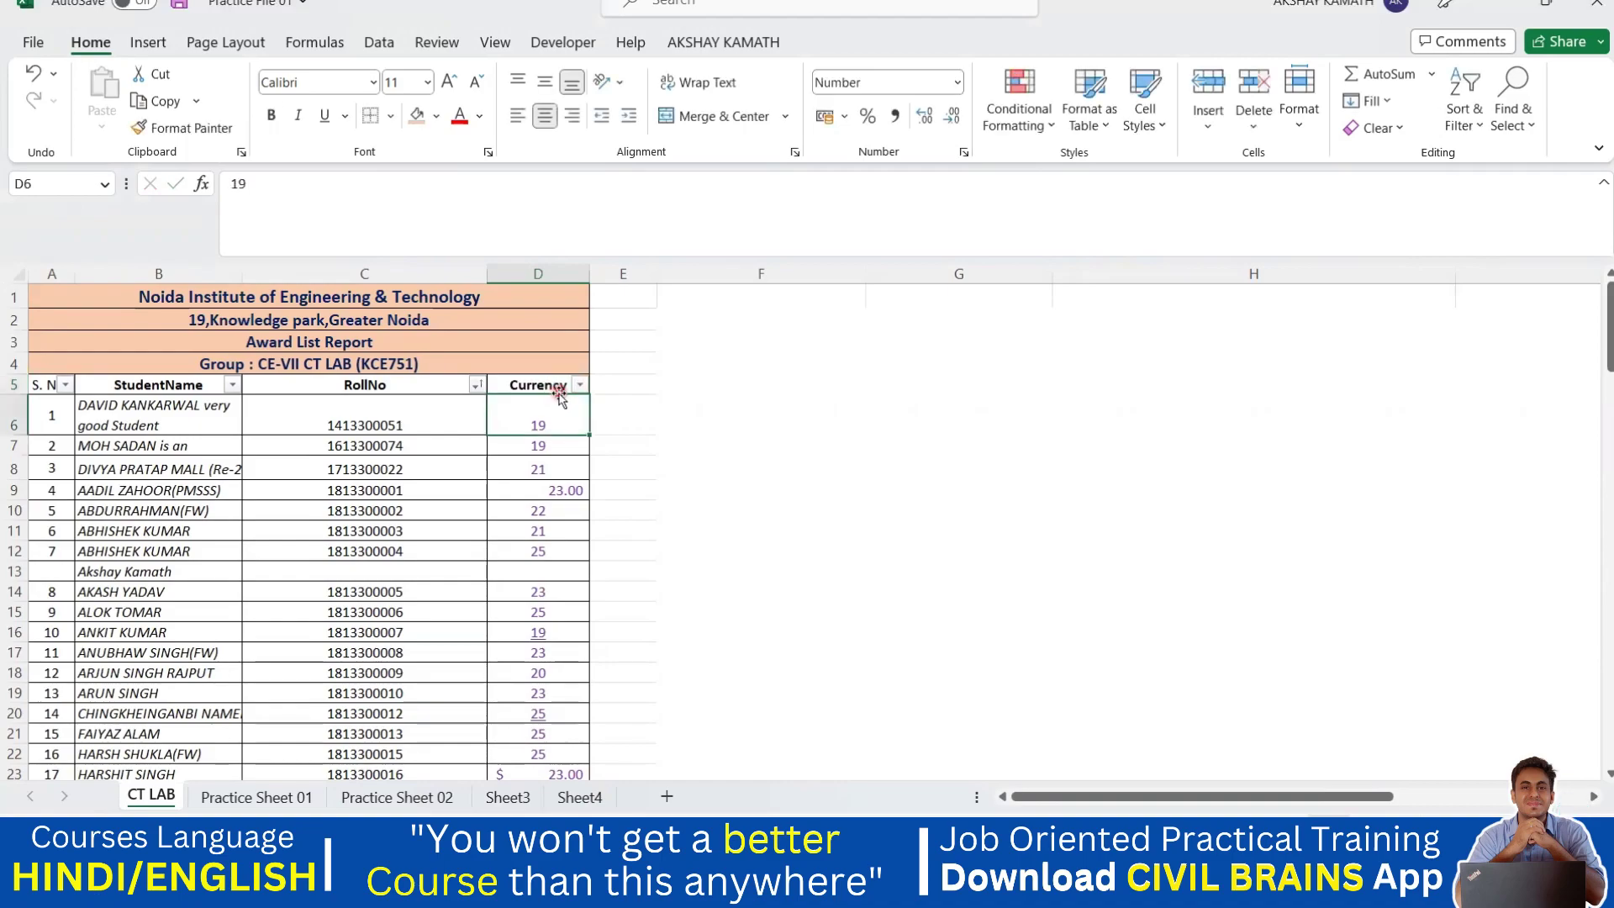
left_click(613, 429)
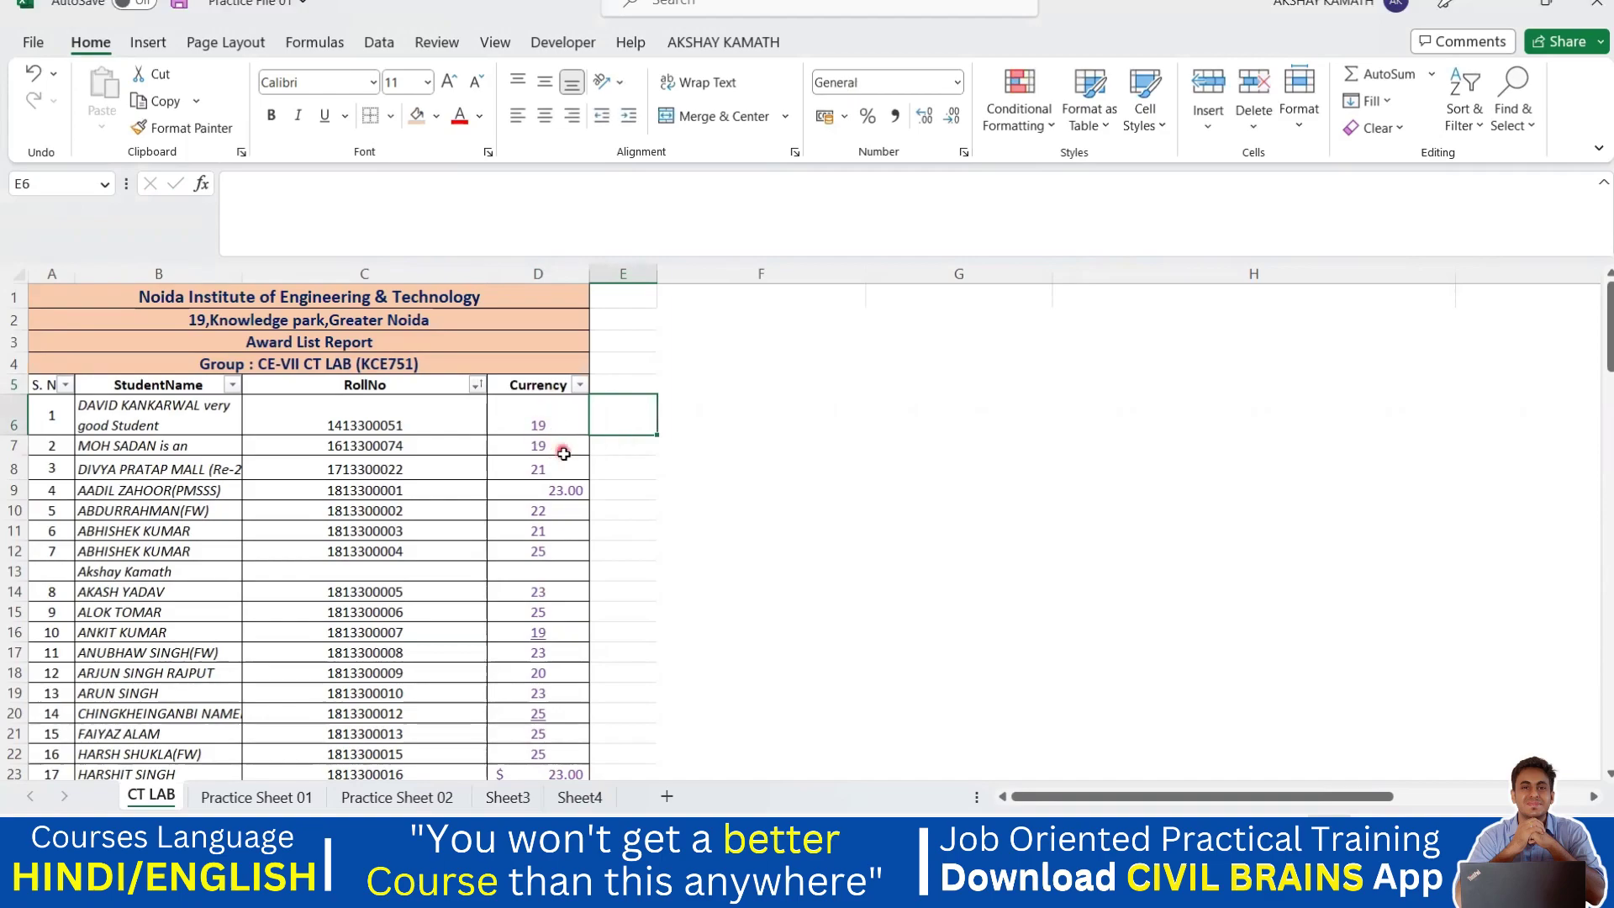
Append 'Rs' to the 19 in cell D6.
double_click(560, 424)
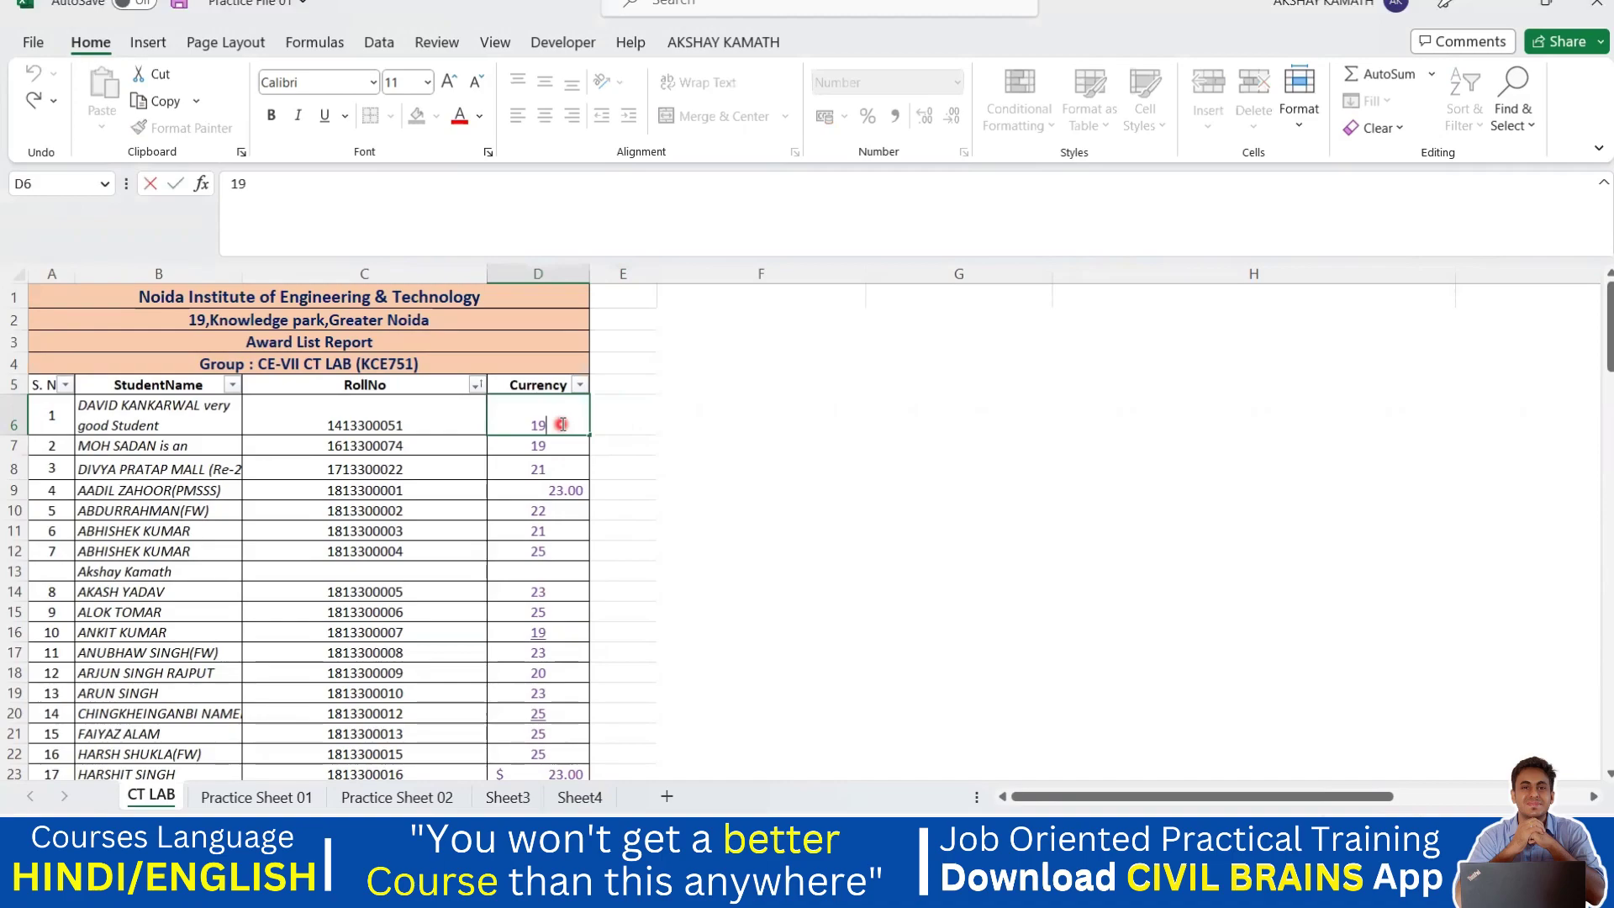
type("Rs")
left_click(746, 474)
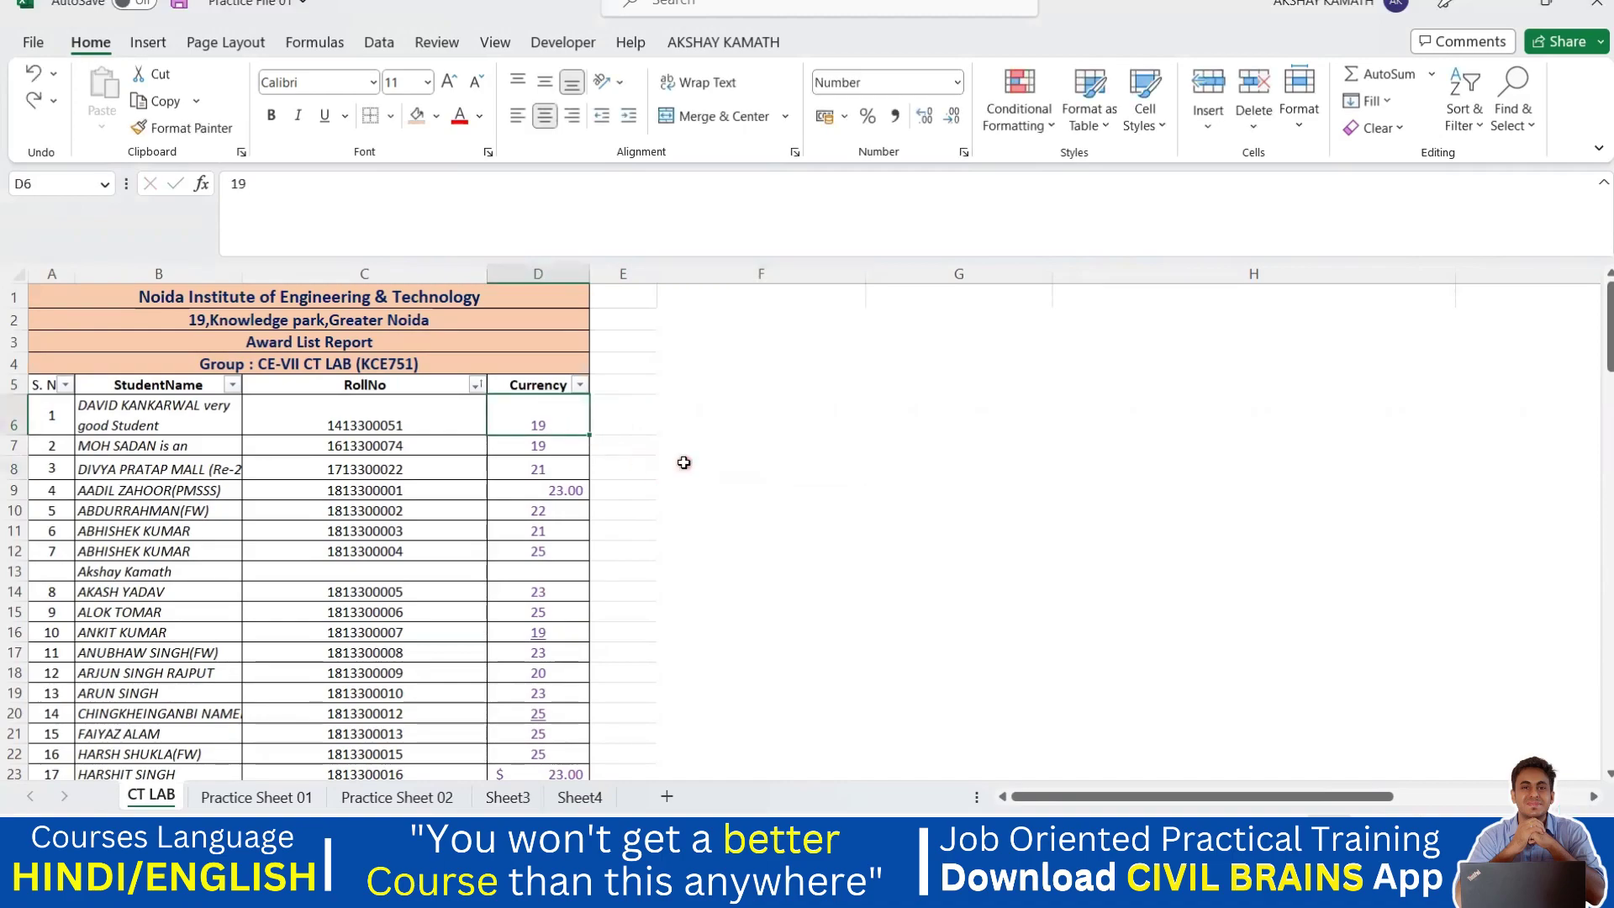
Undo the Rs in D6 and give the column D marks ₹ English (India) accounting format.
left_click(558, 428)
key("ctrl+z")
left_click(845, 118)
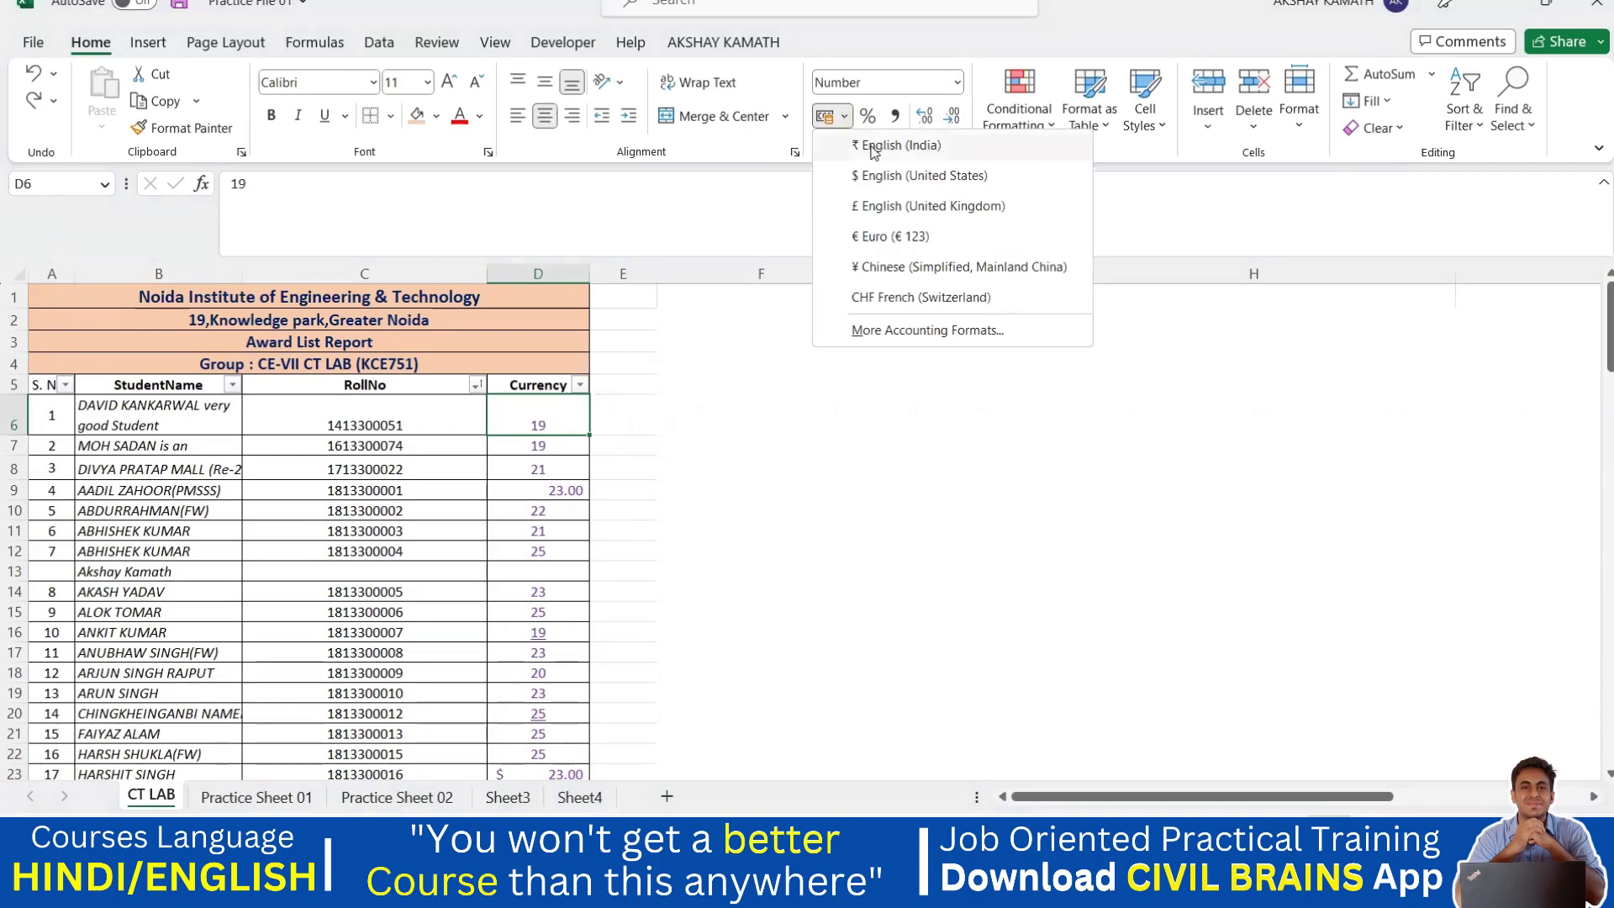
left_click(896, 146)
left_click(643, 548)
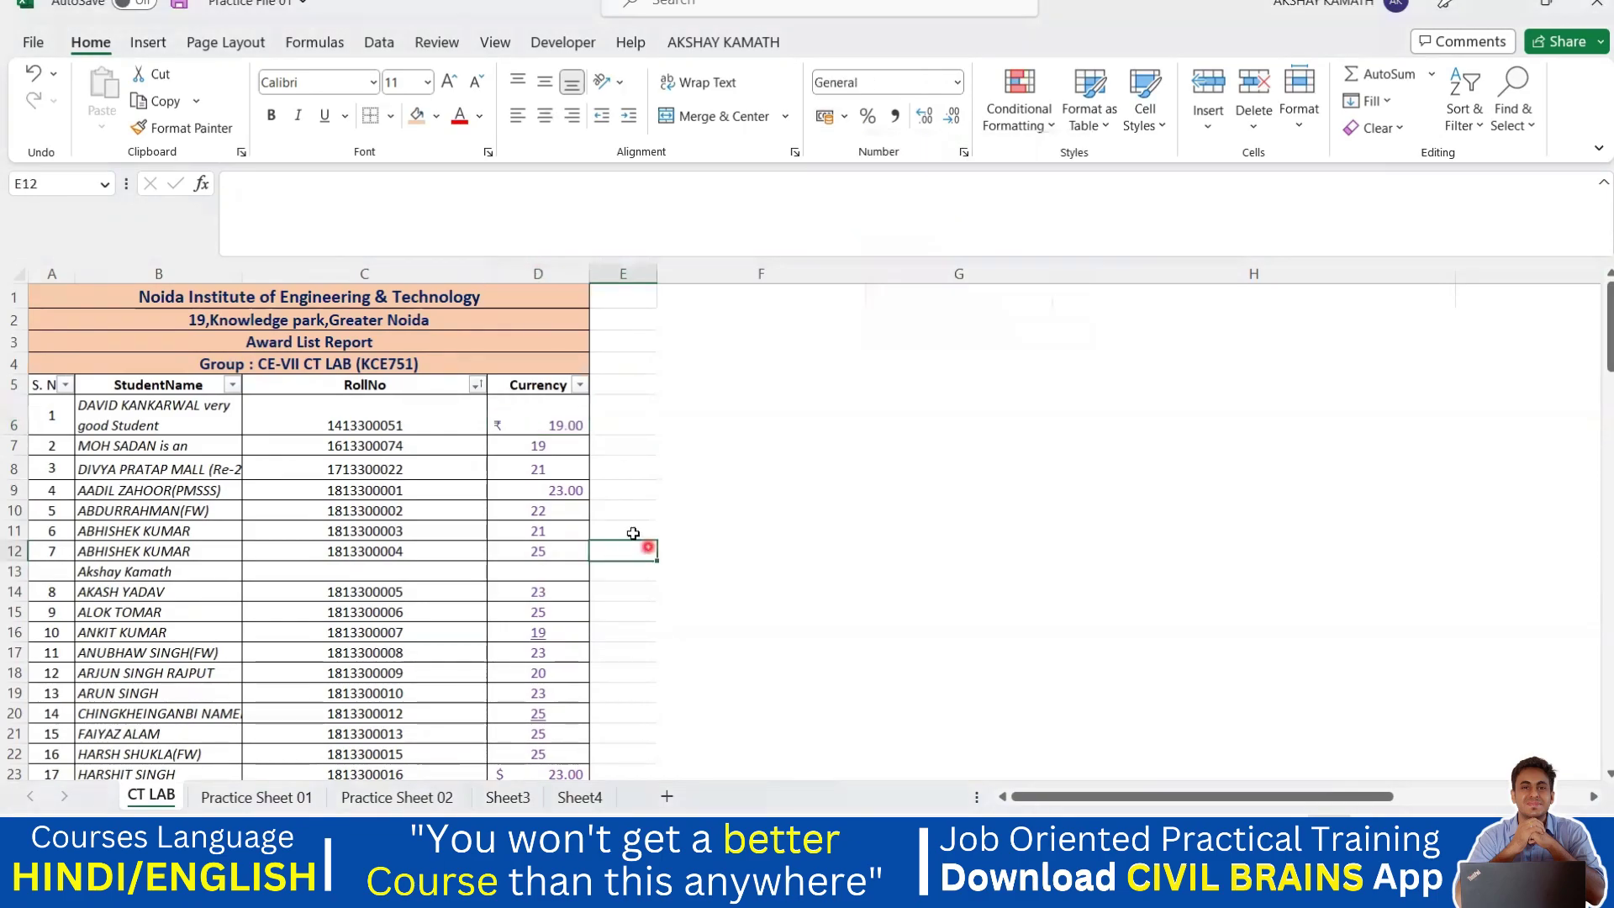
left_click(569, 417)
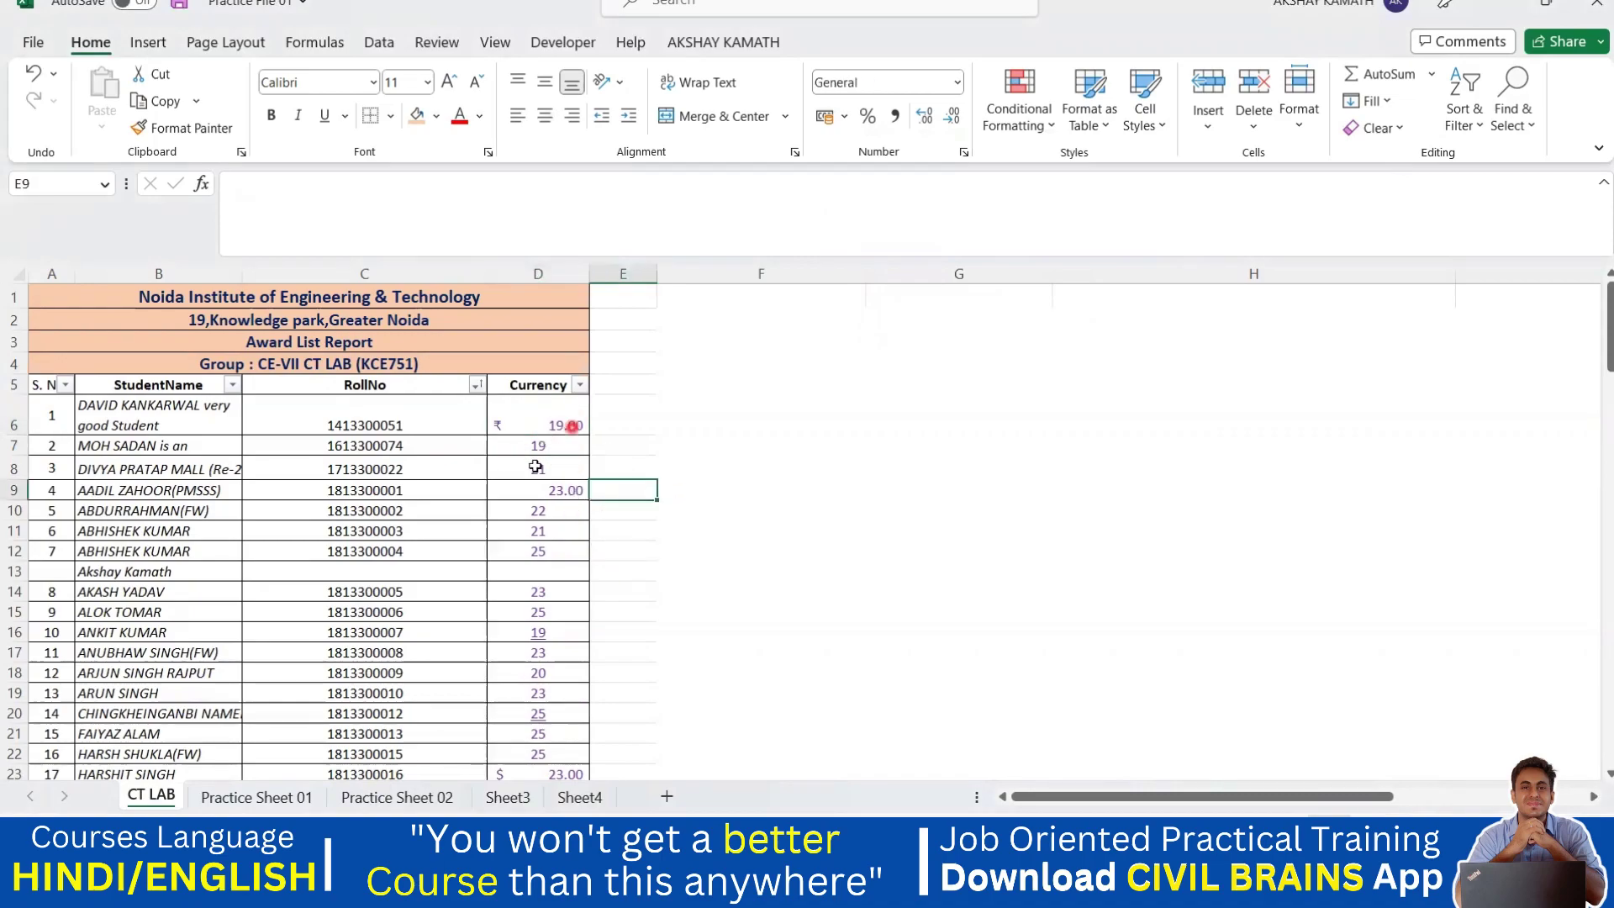
left_click_drag(552, 452, 588, 752)
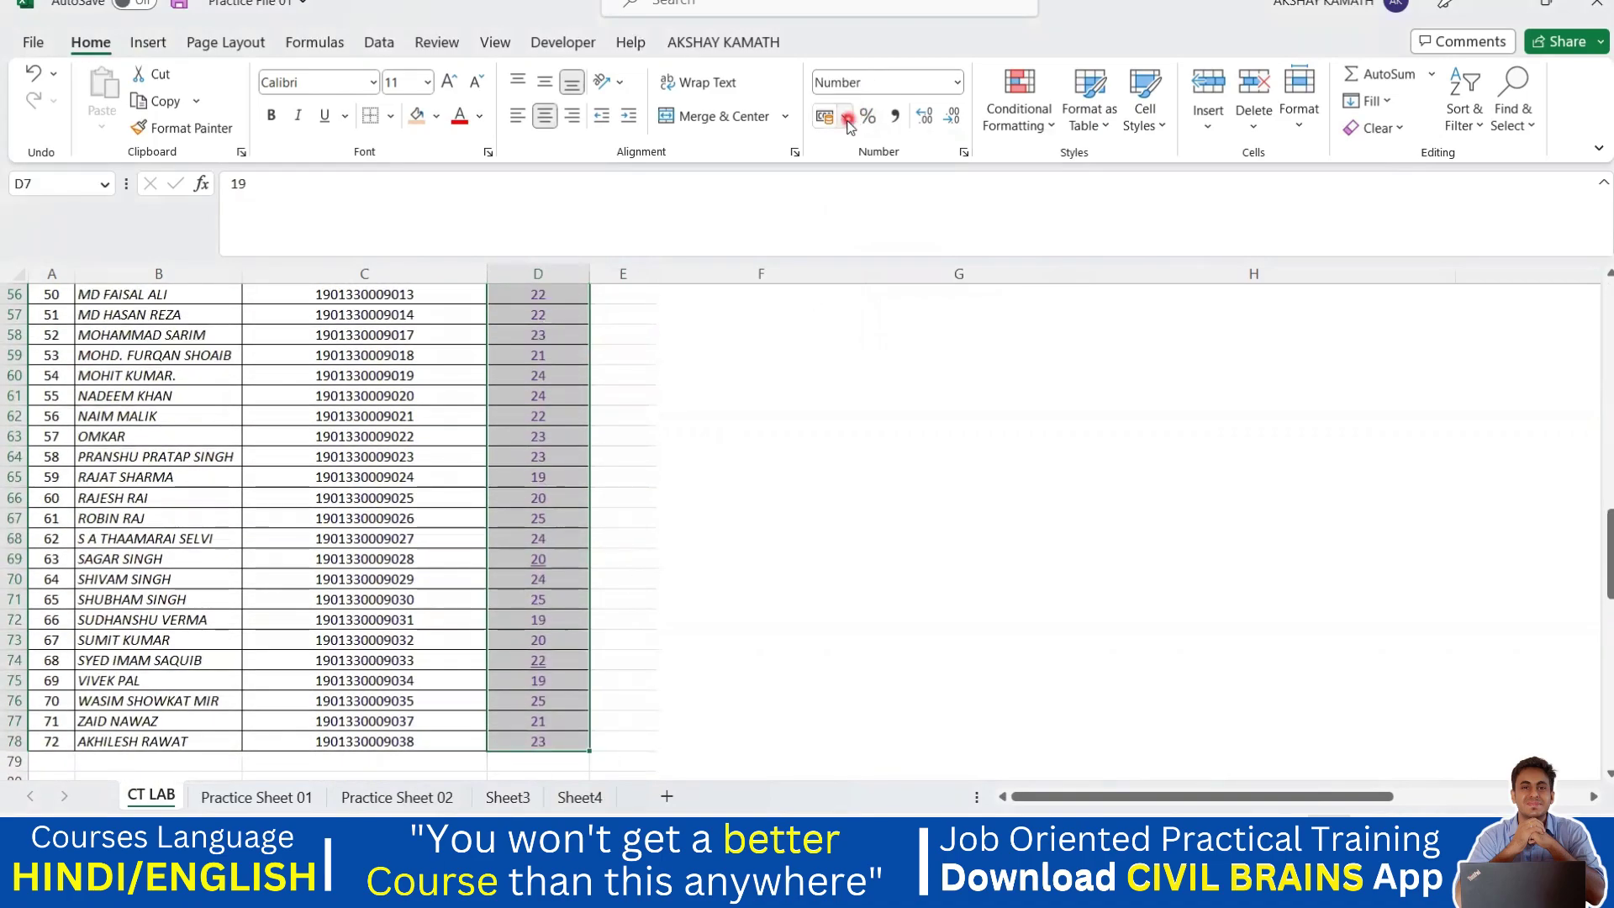
left_click(843, 116)
left_click(891, 145)
scroll(538, 504, "up", 18)
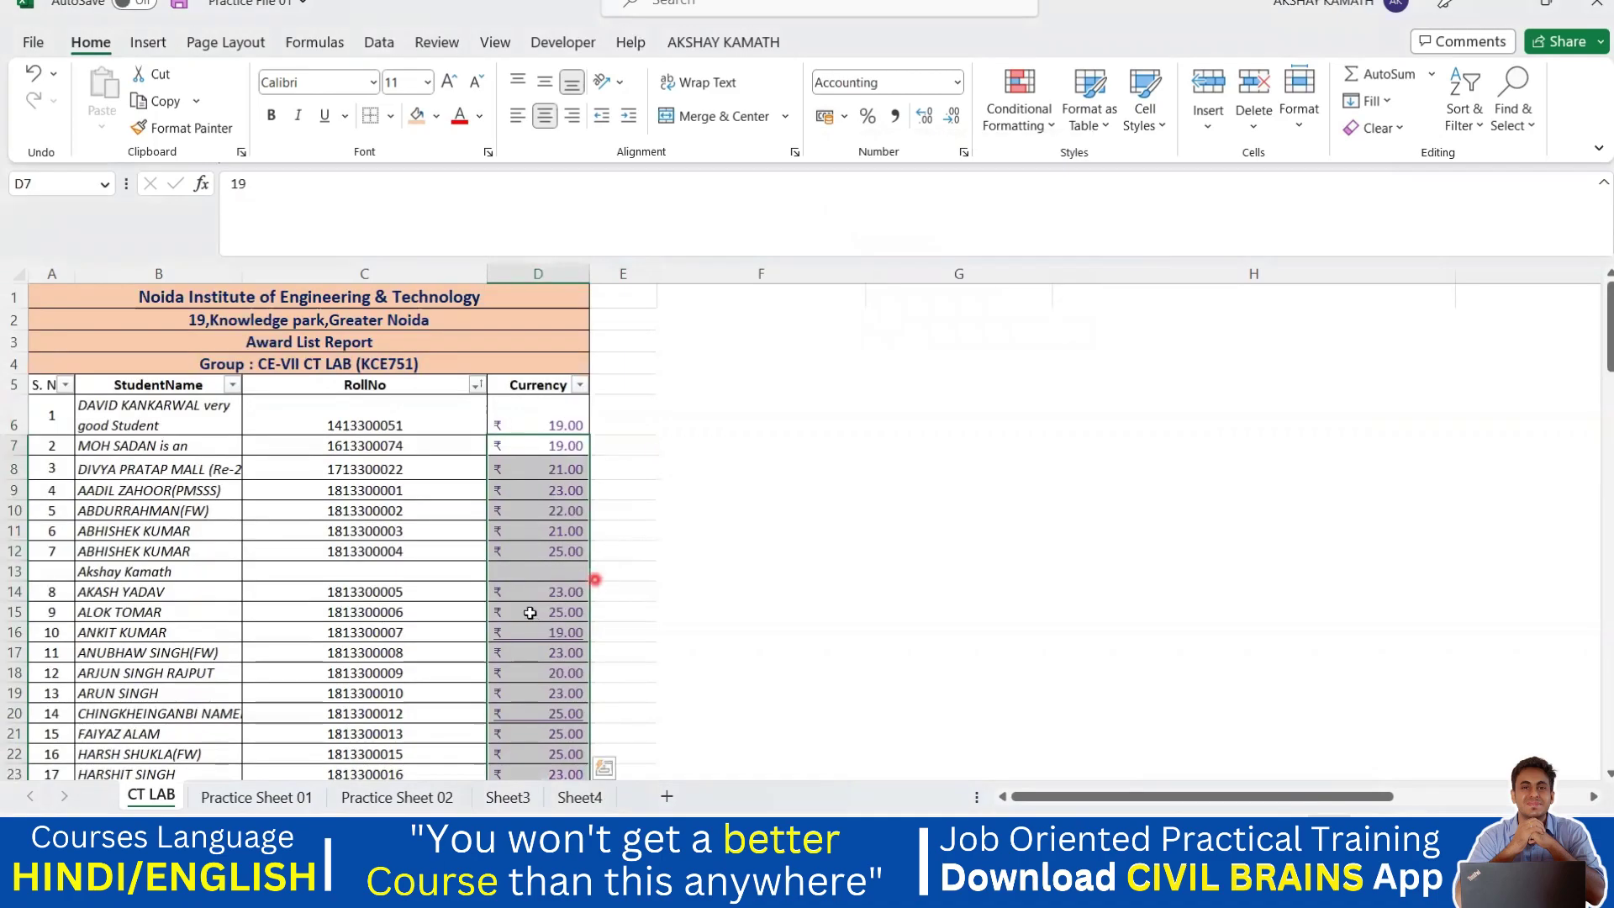
left_click(580, 611)
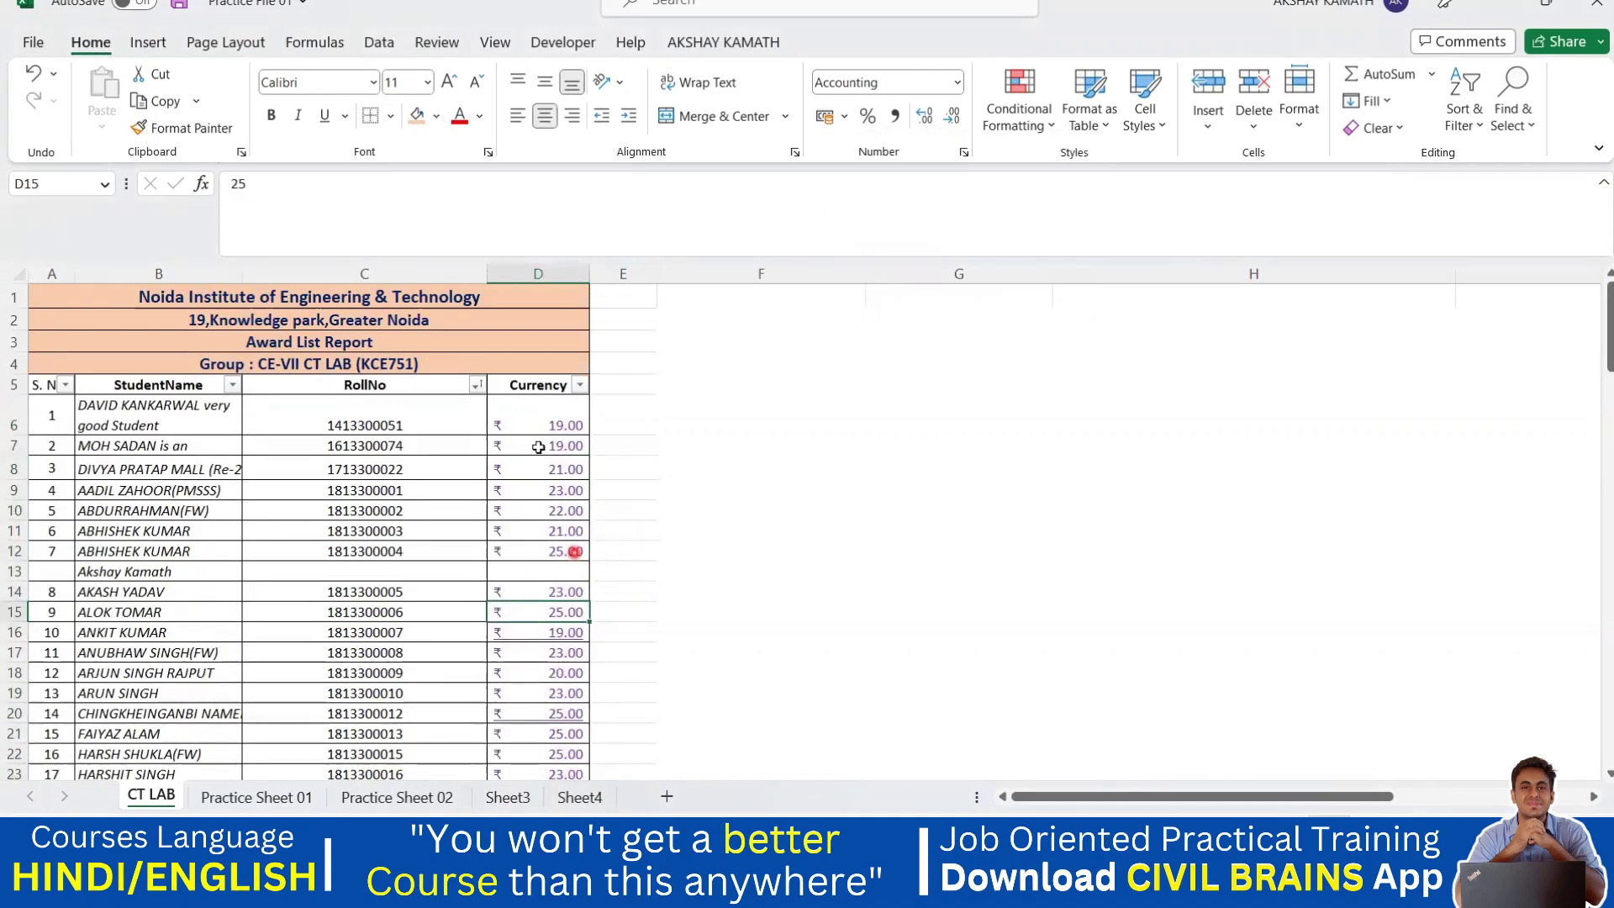
Switch the Currency values to $ English (United States) accounting format.
left_click_drag(538, 424, 547, 737)
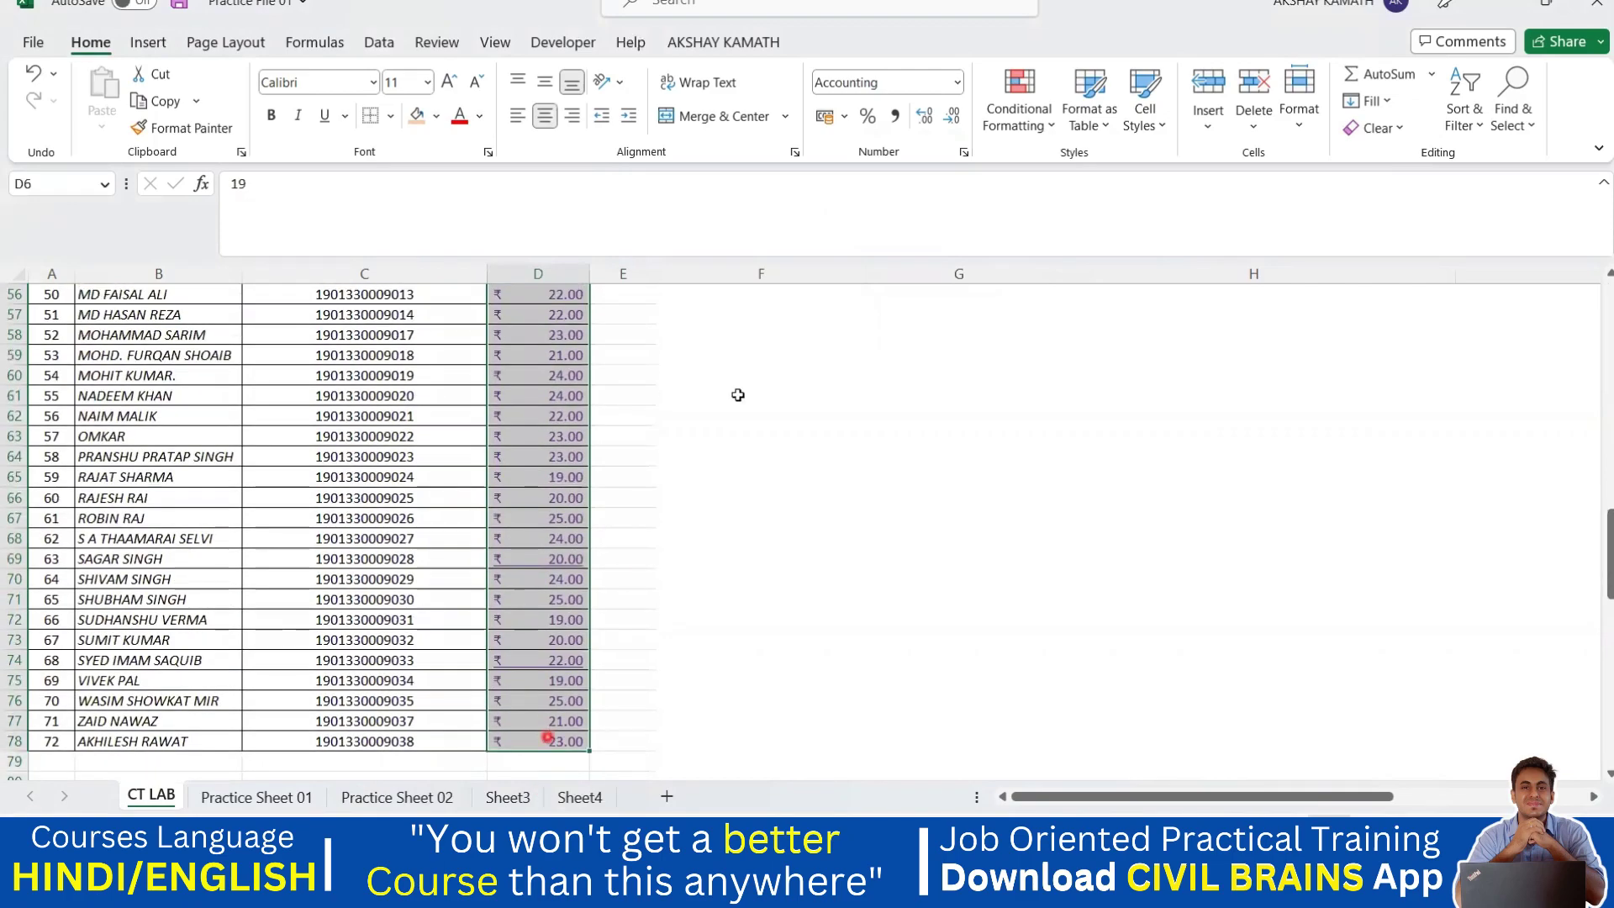
left_click(844, 116)
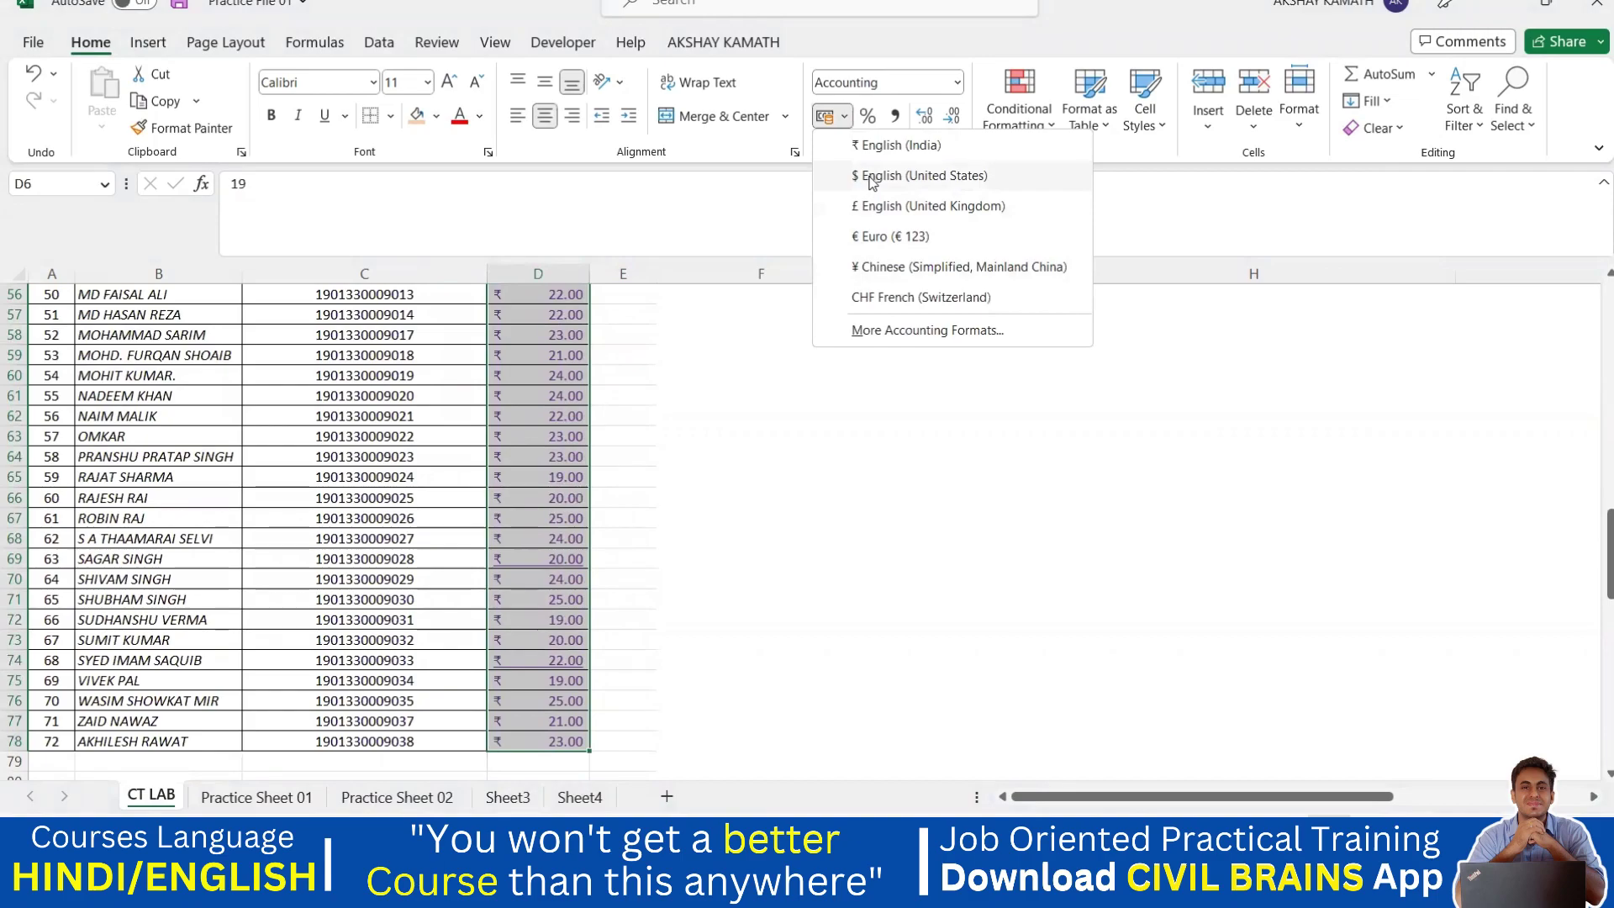
key("Return")
scroll(640, 511, "up", 18)
left_click(622, 530)
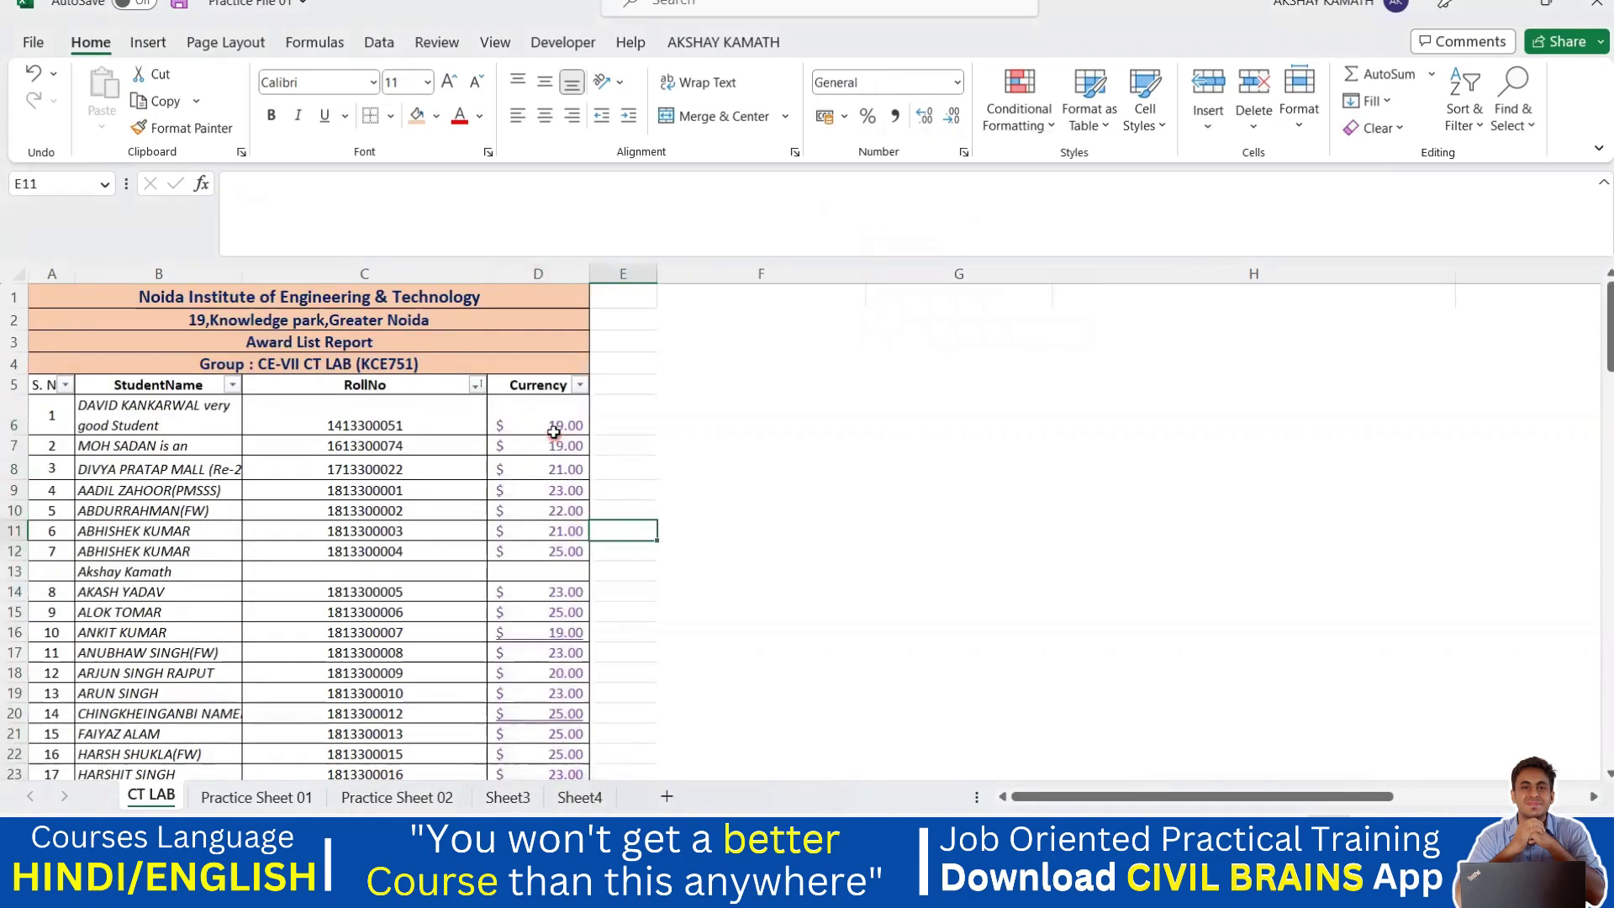
left_click_drag(558, 417, 556, 664)
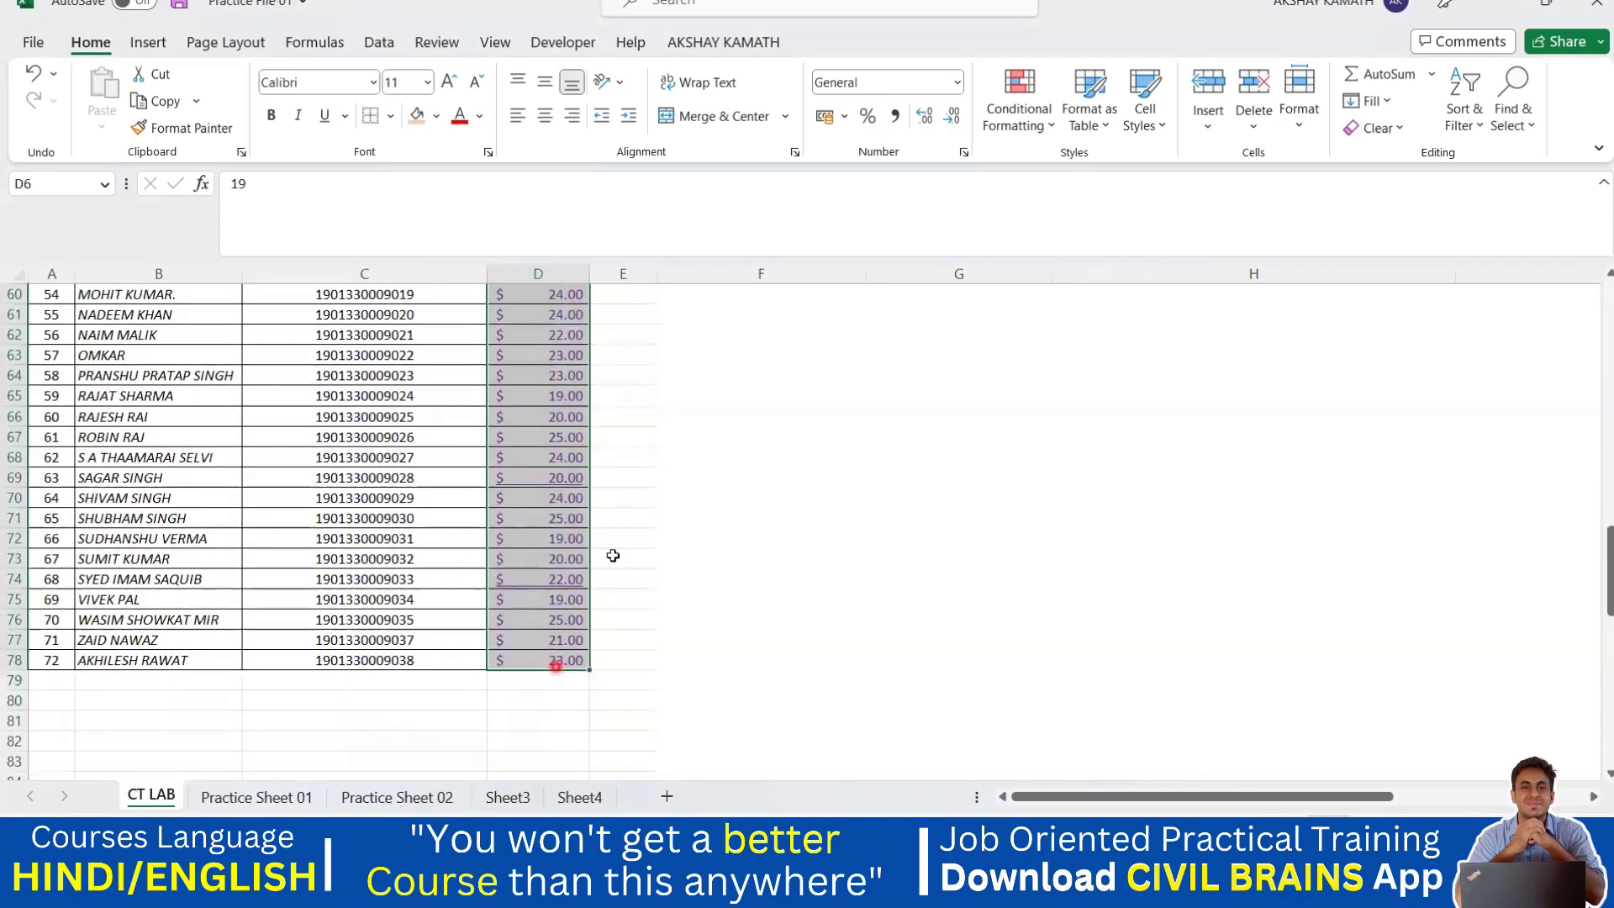
In More Accounting Formats, choose the Currency category with the ¥ Japanese symbol.
left_click(843, 116)
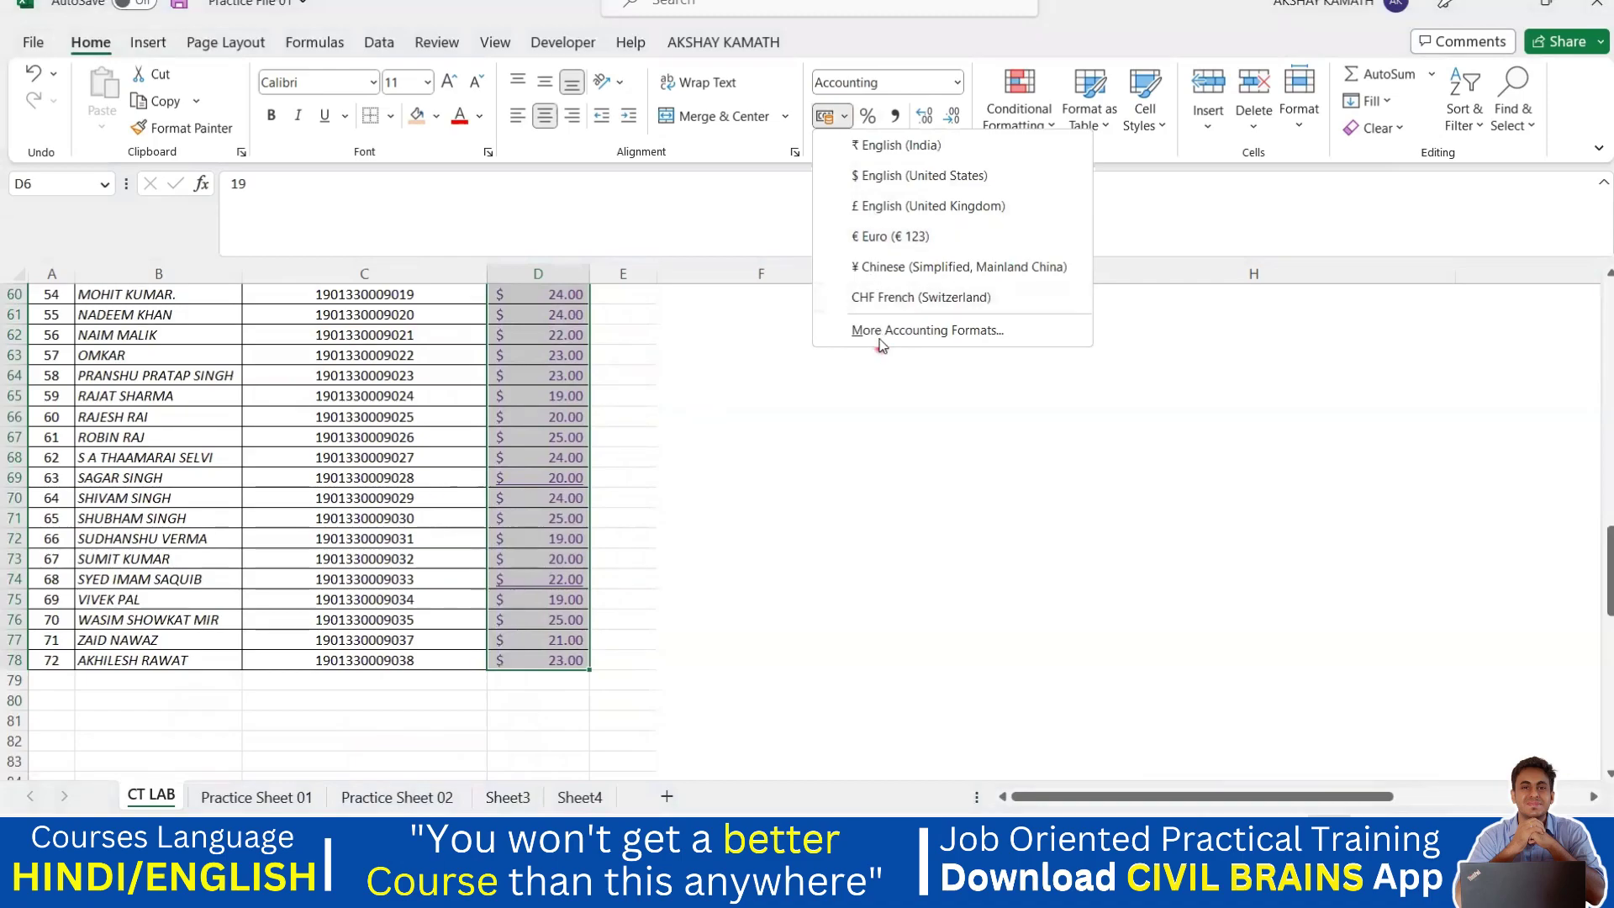
left_click(964, 331)
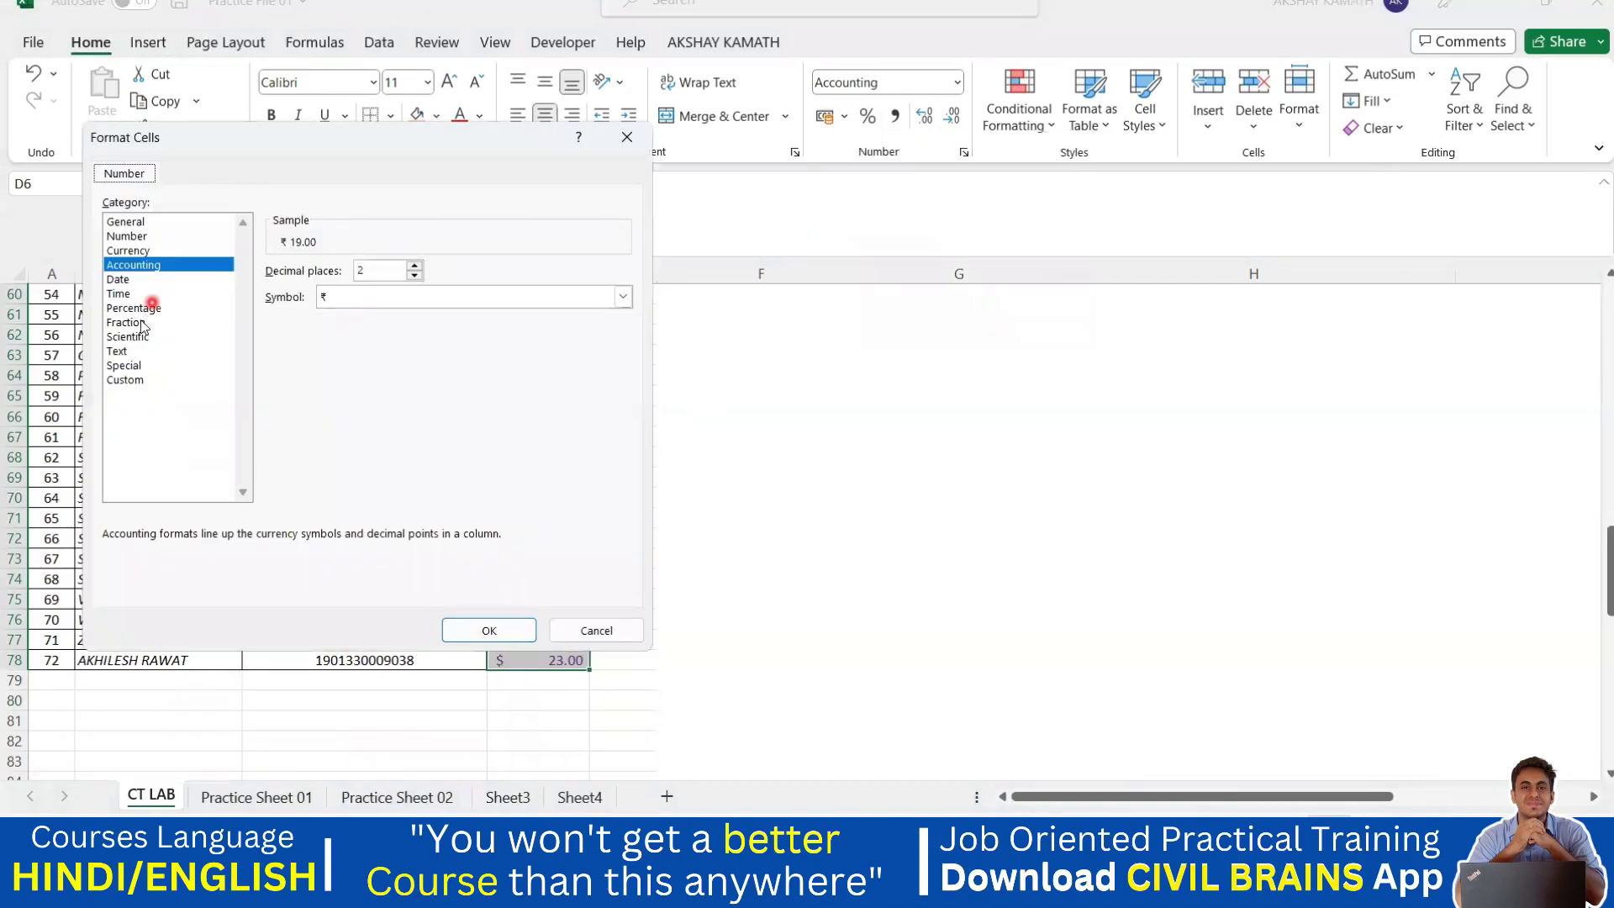
left_click(131, 250)
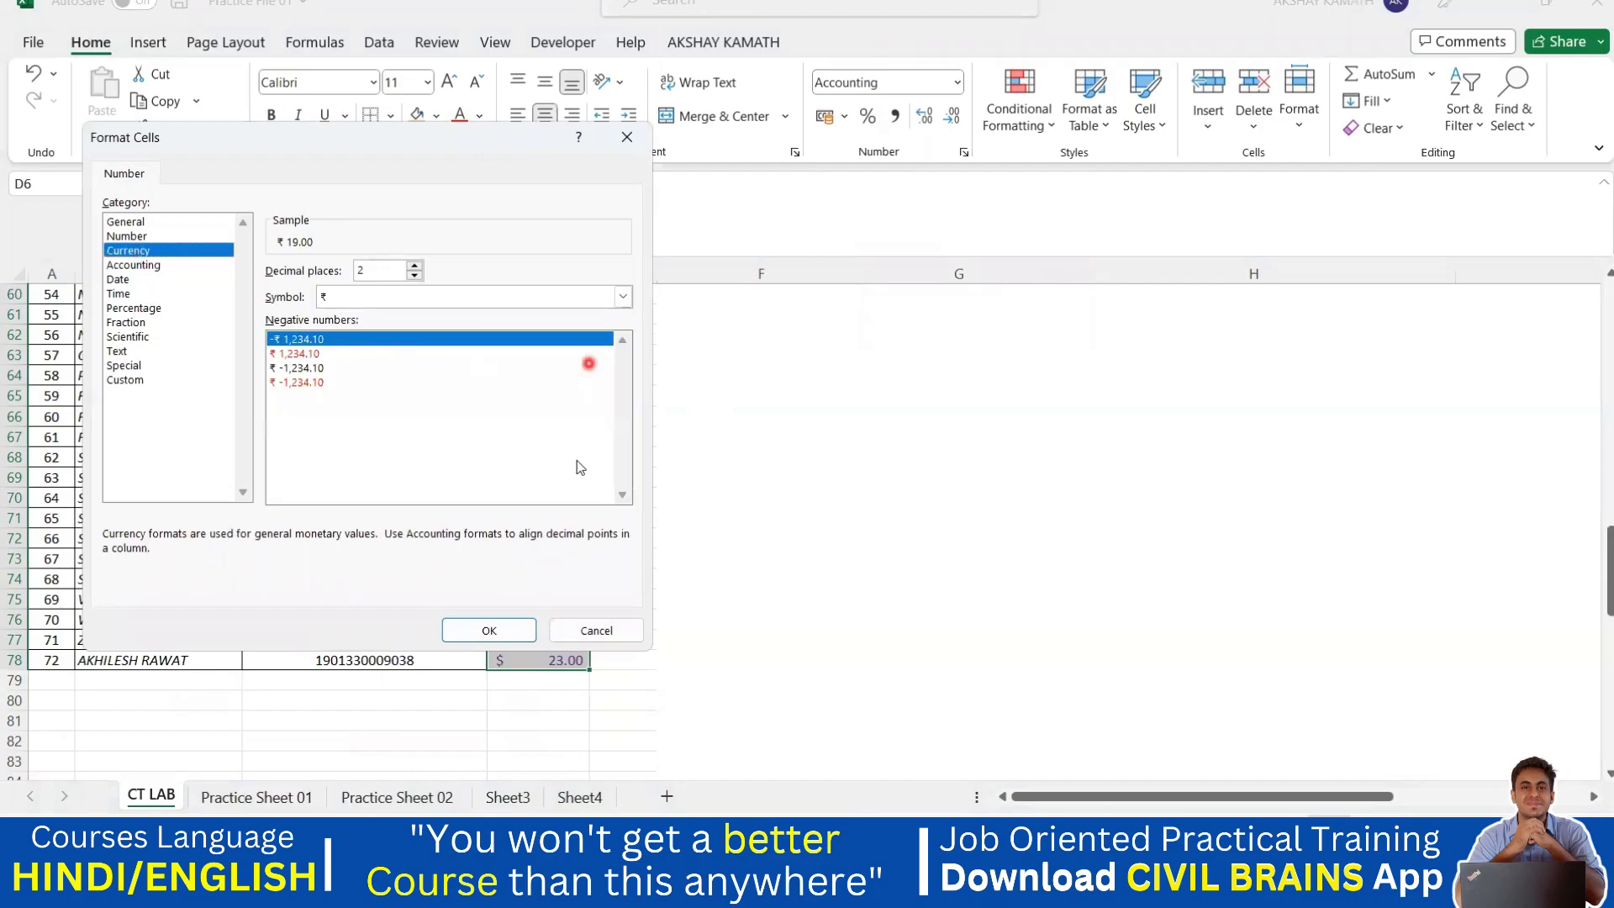
left_click(623, 297)
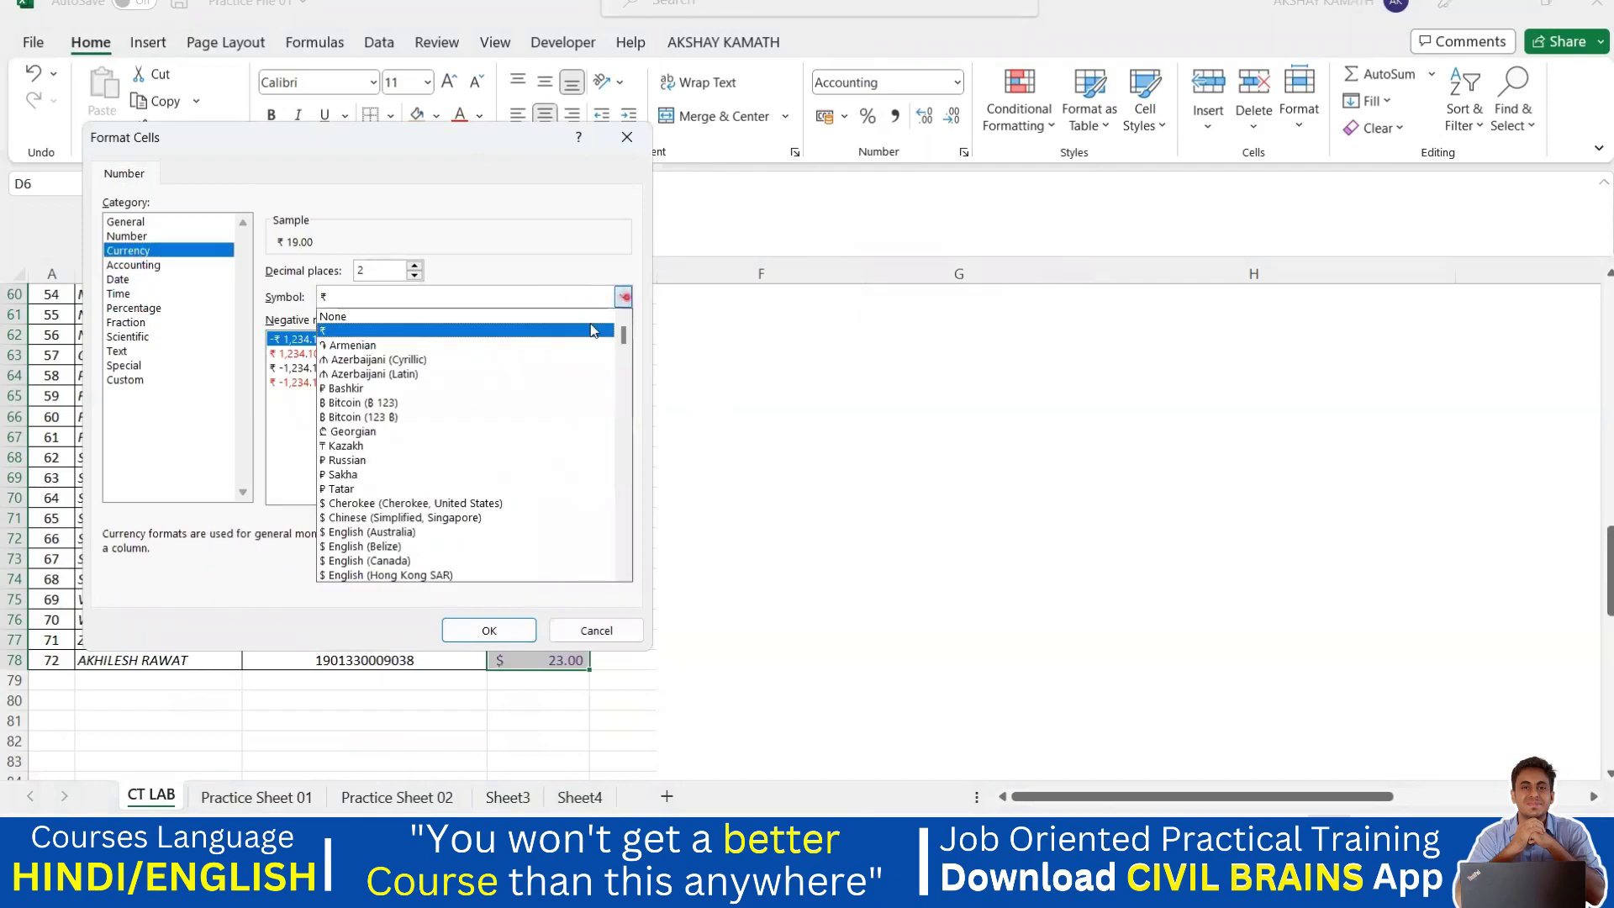
scroll(465, 482, "down", 3)
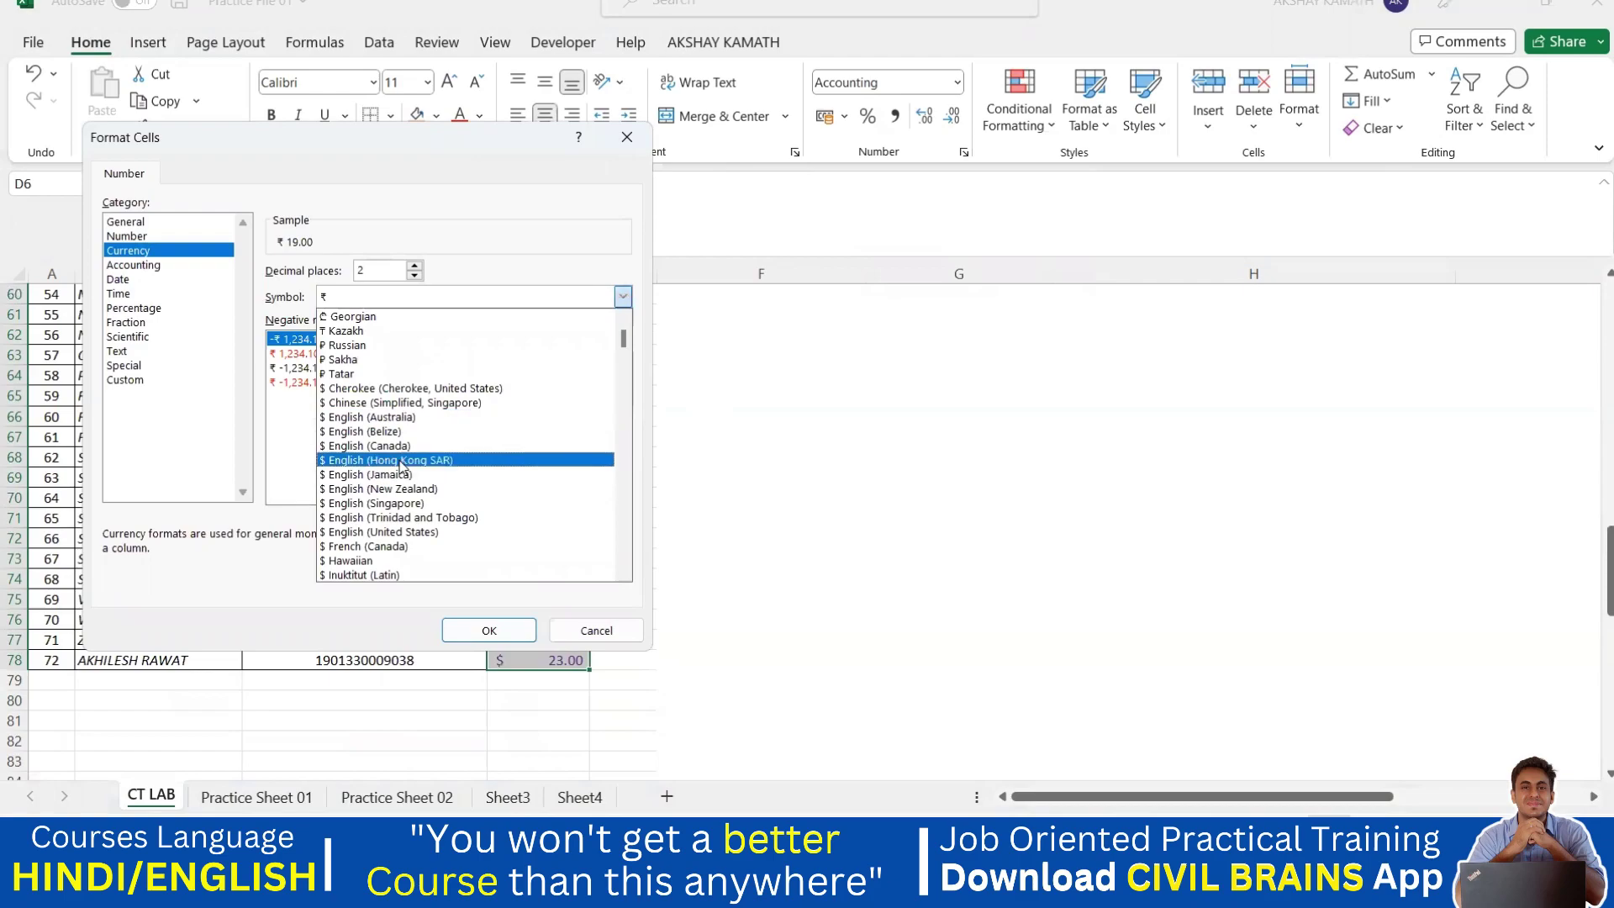
scroll(462, 483, "down", 5)
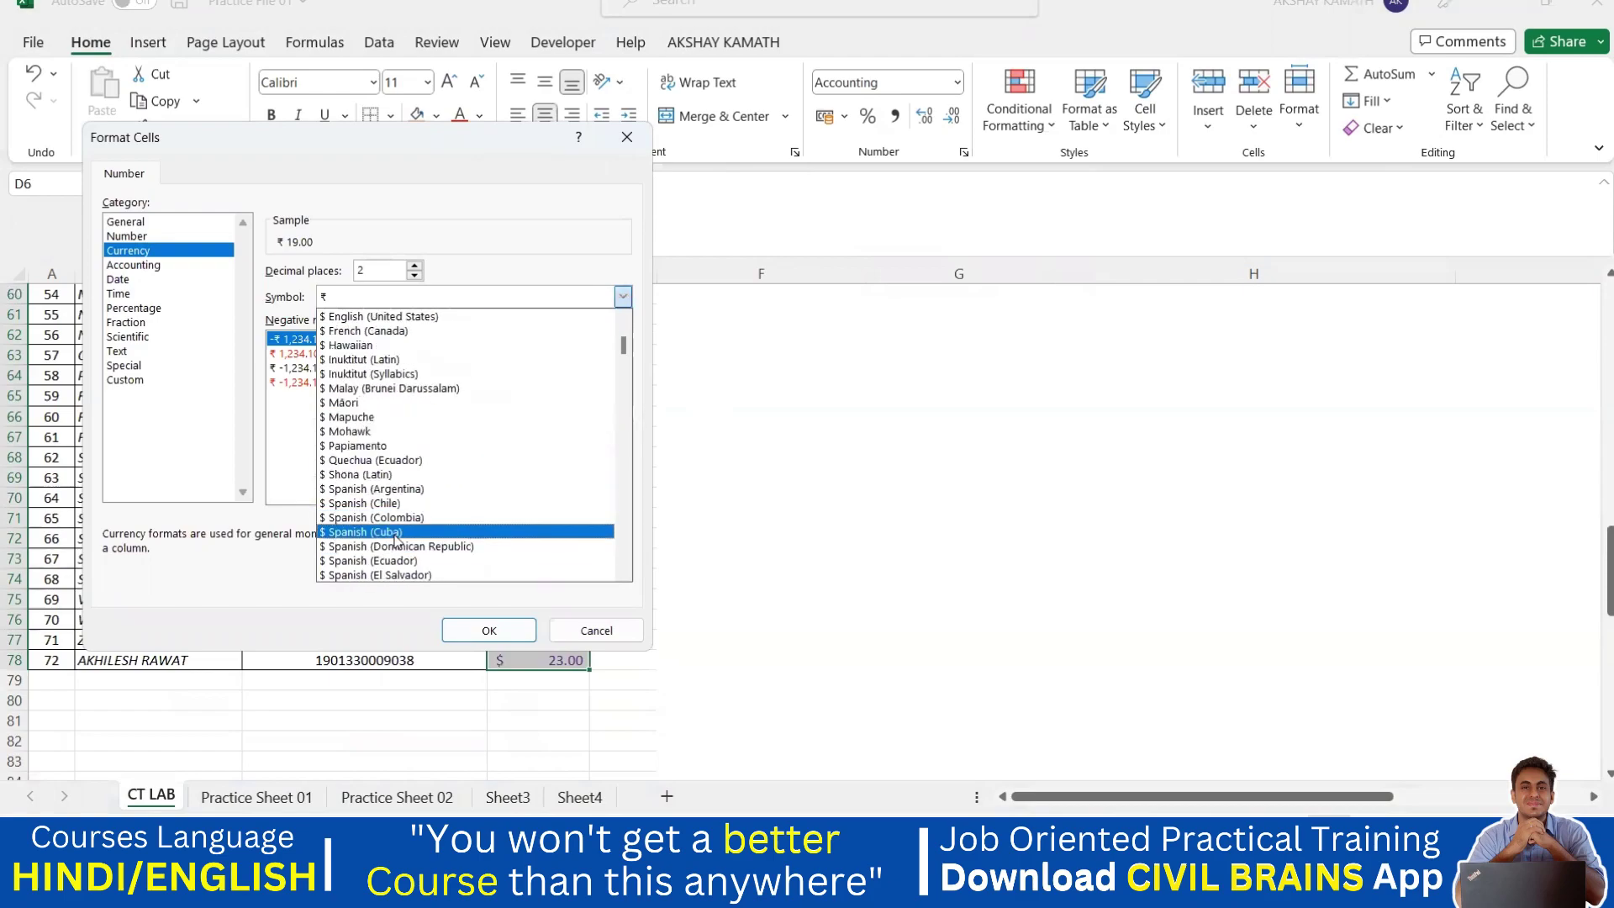
scroll(391, 533, "down", 5)
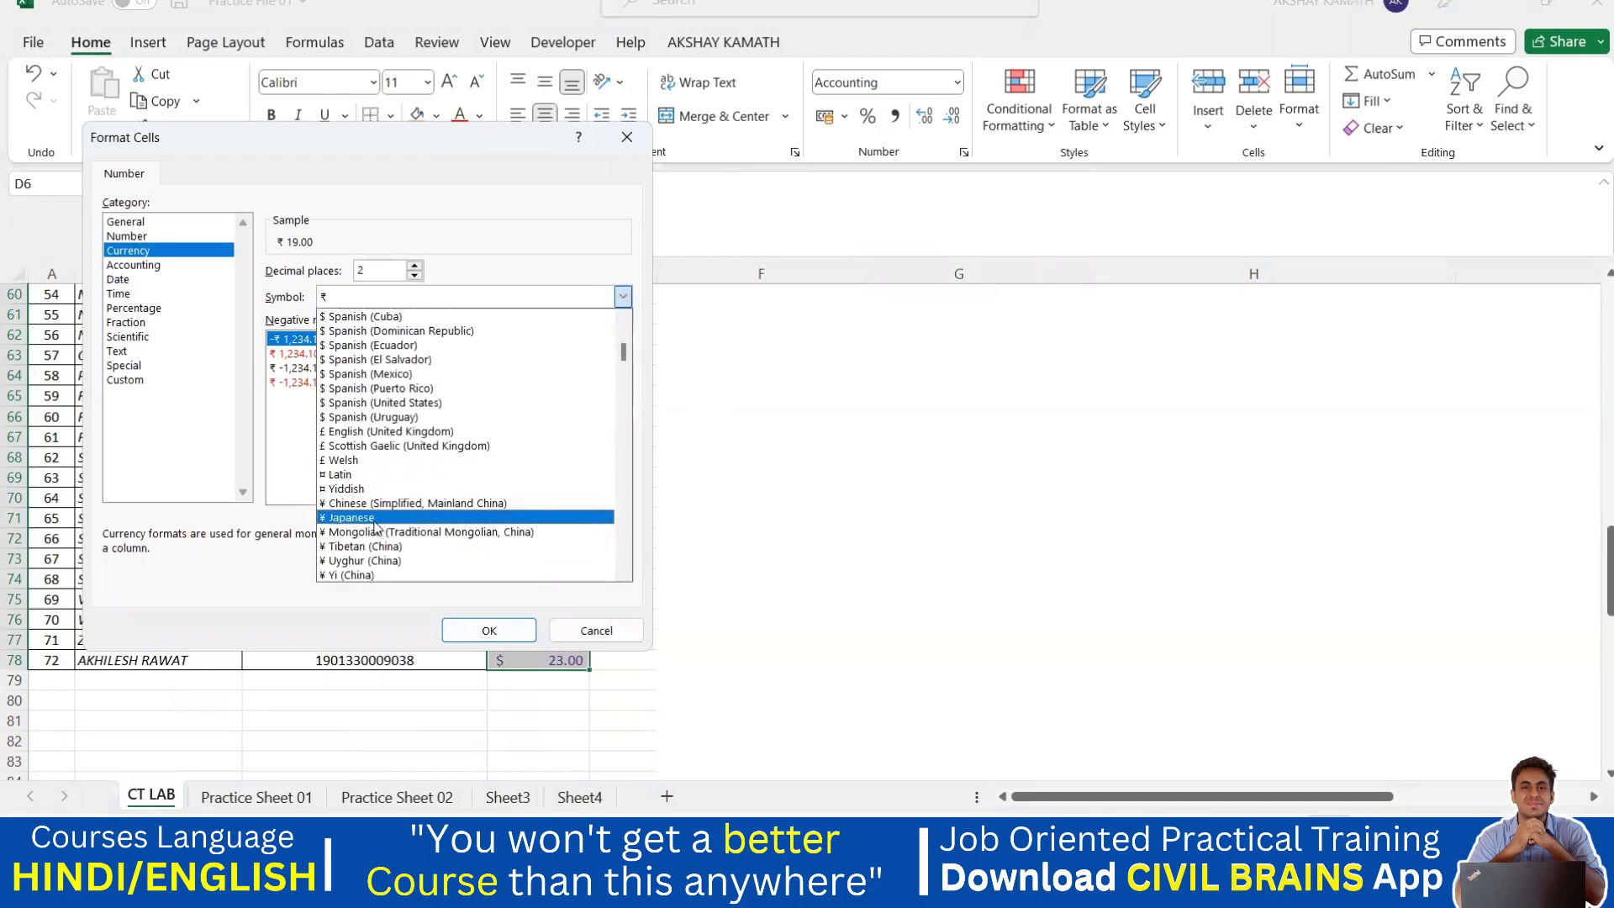
left_click(375, 519)
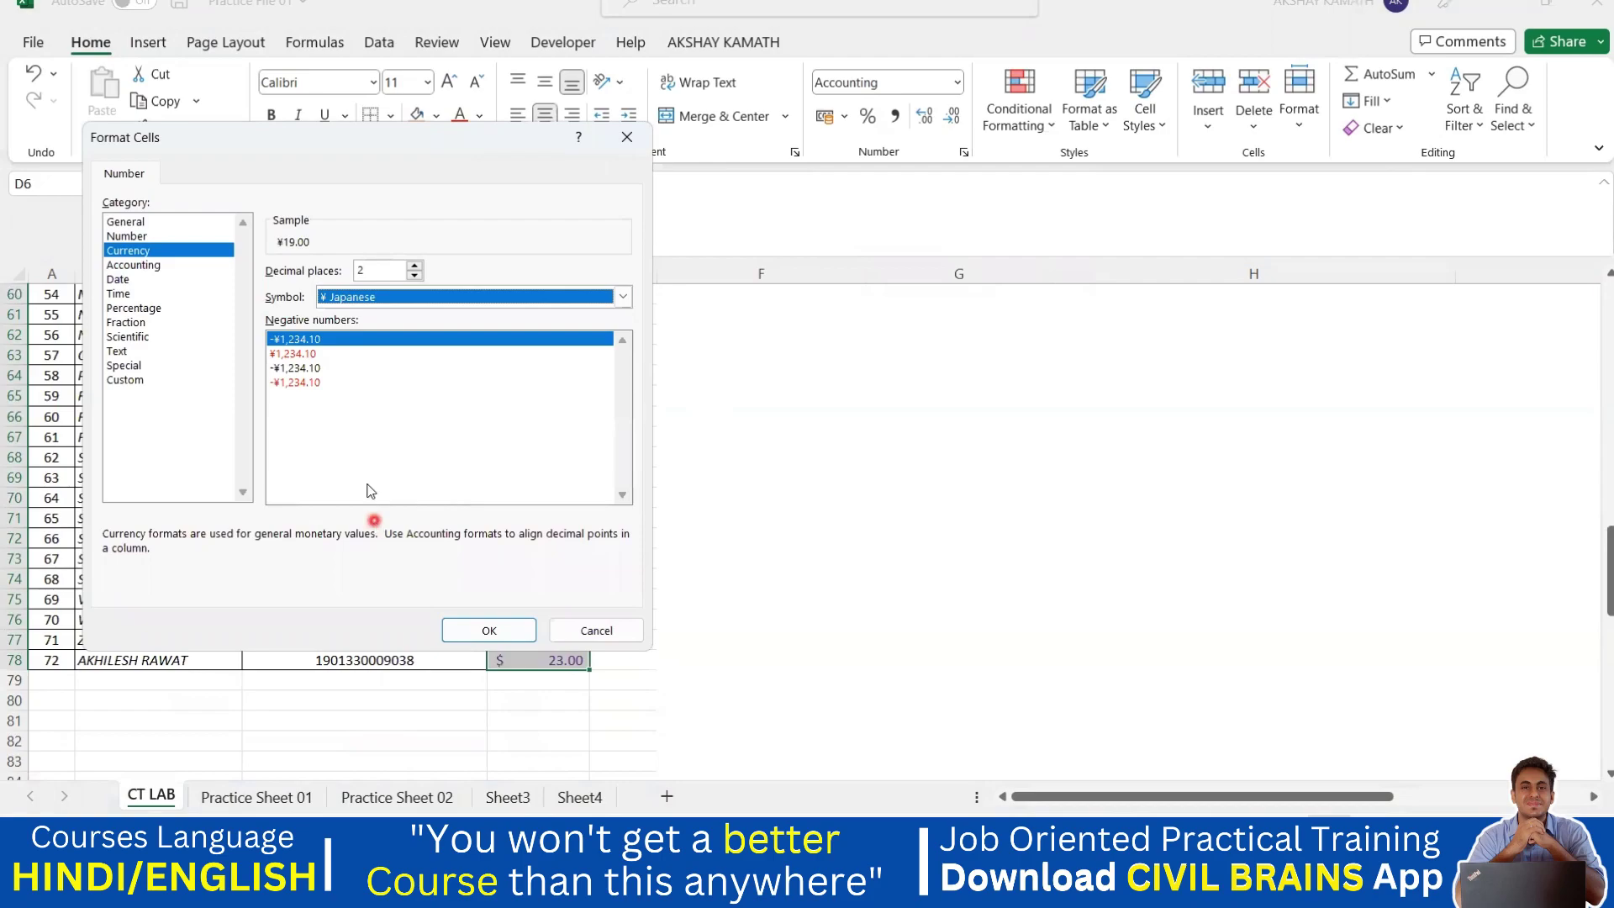
left_click(511, 623)
Review the yen-formatted Currency column, leaving the accounting list unchanged.
left_click(761, 599)
scroll(594, 584, "up", 9)
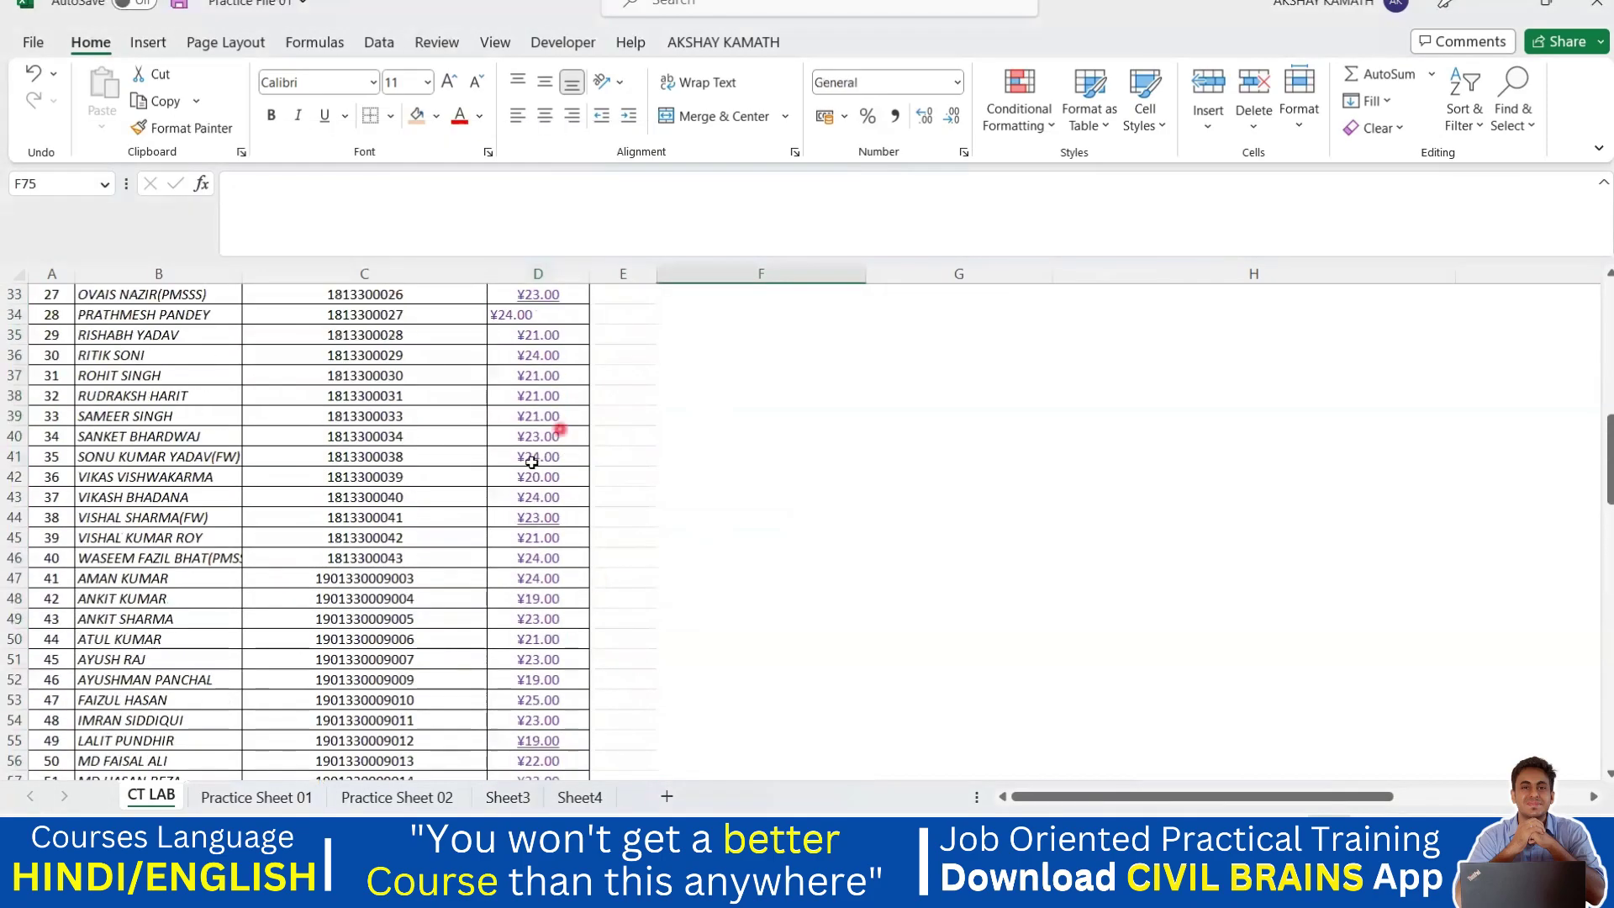
scroll(525, 445, "up", 11)
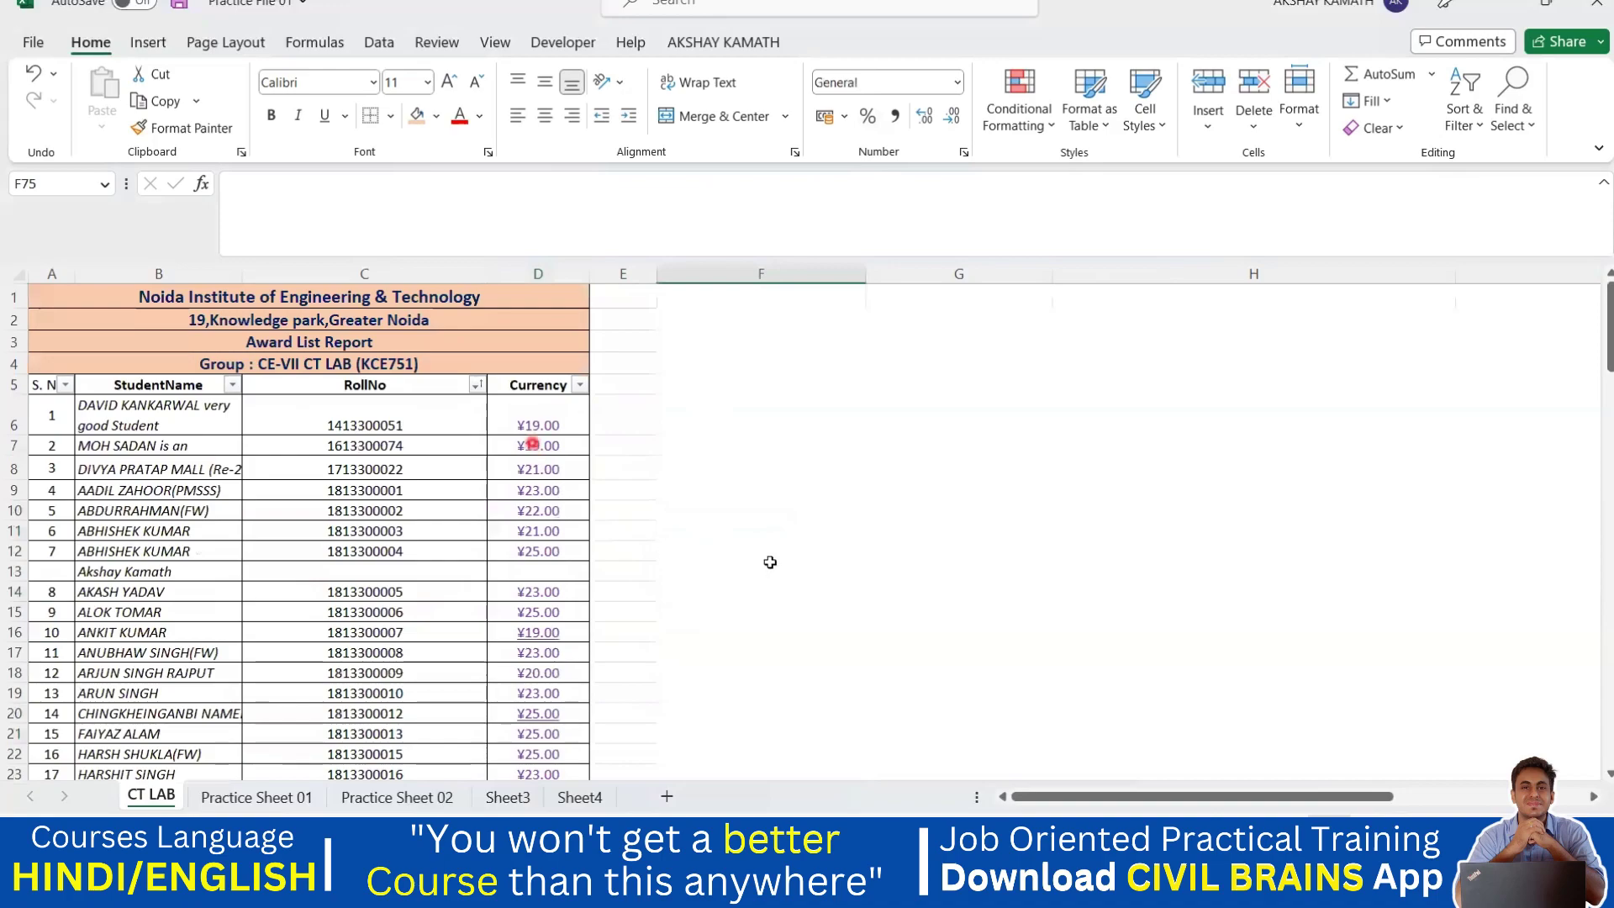
left_click(772, 565)
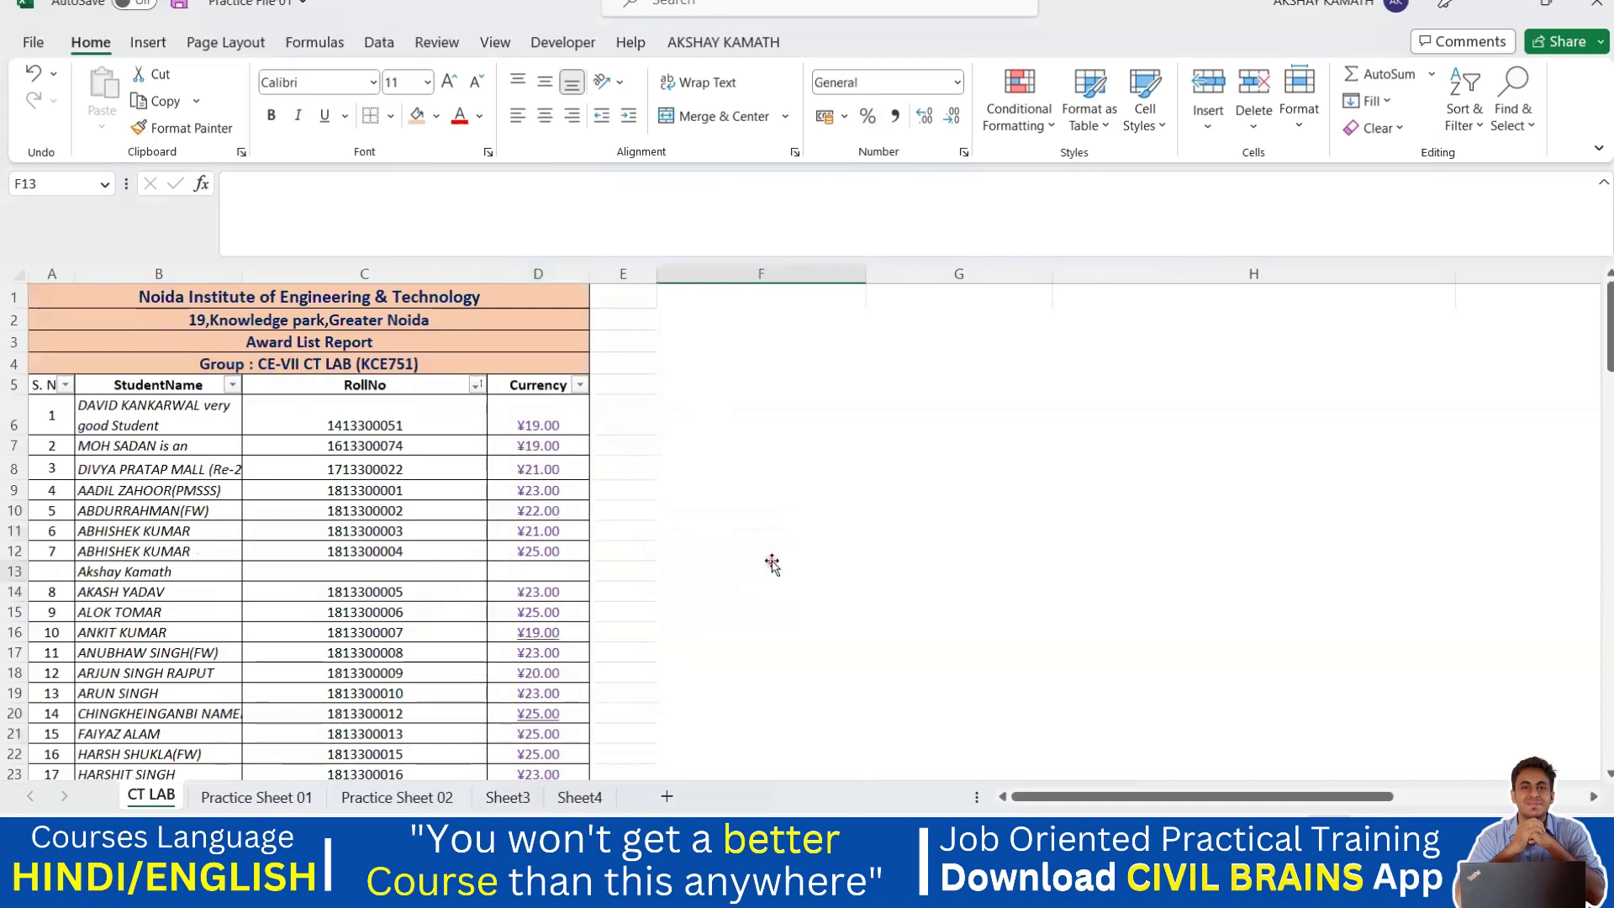
left_click(844, 116)
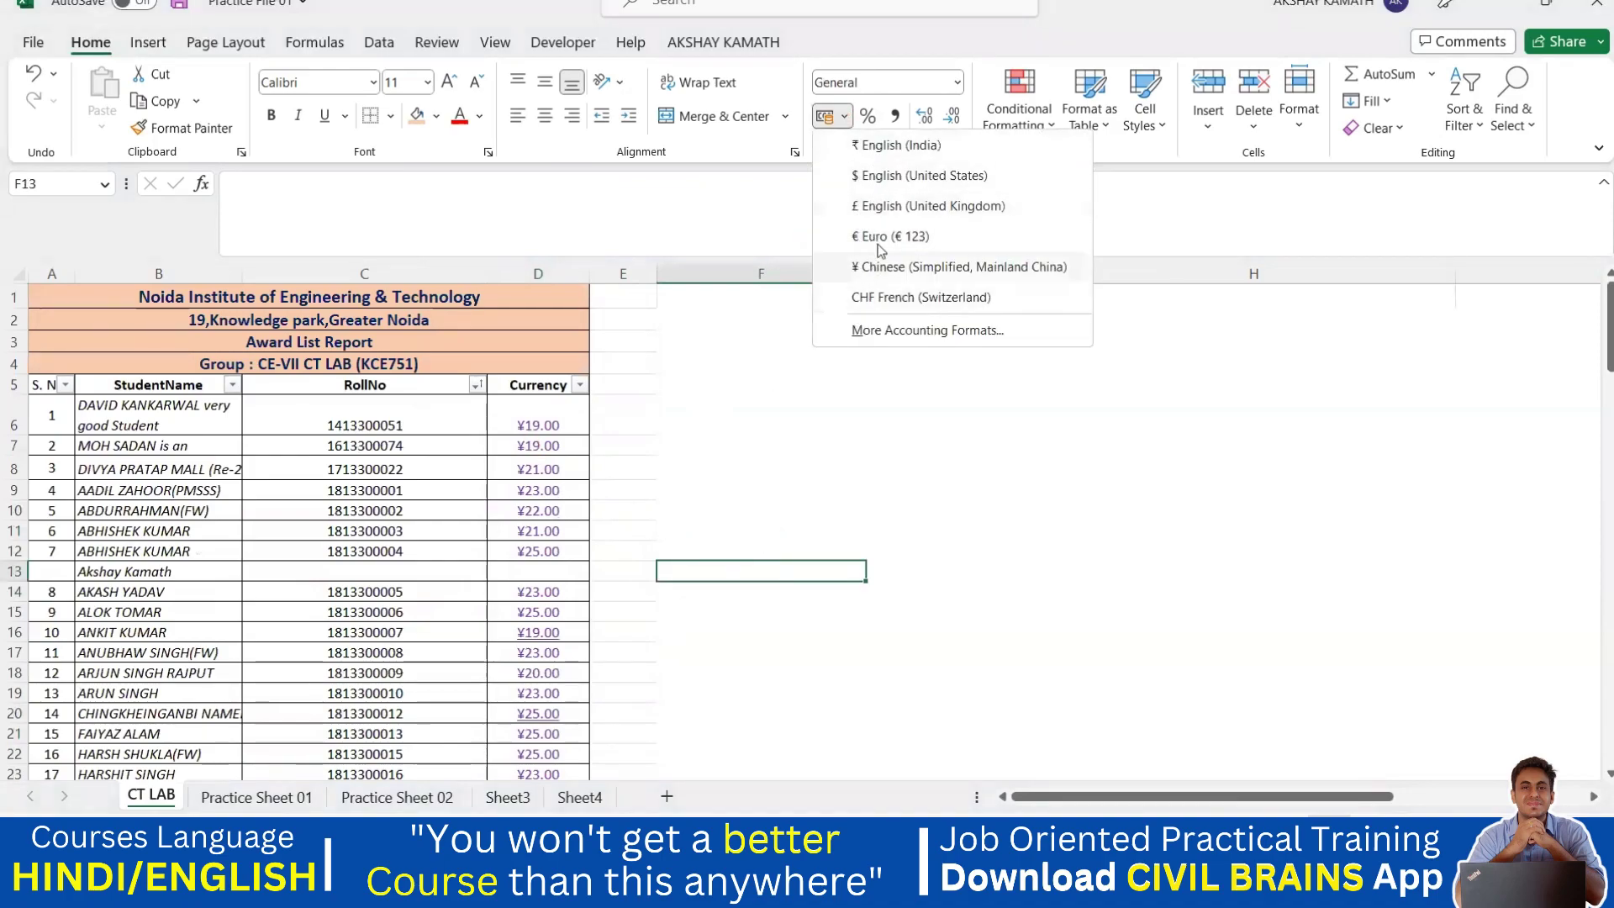
left_click(719, 436)
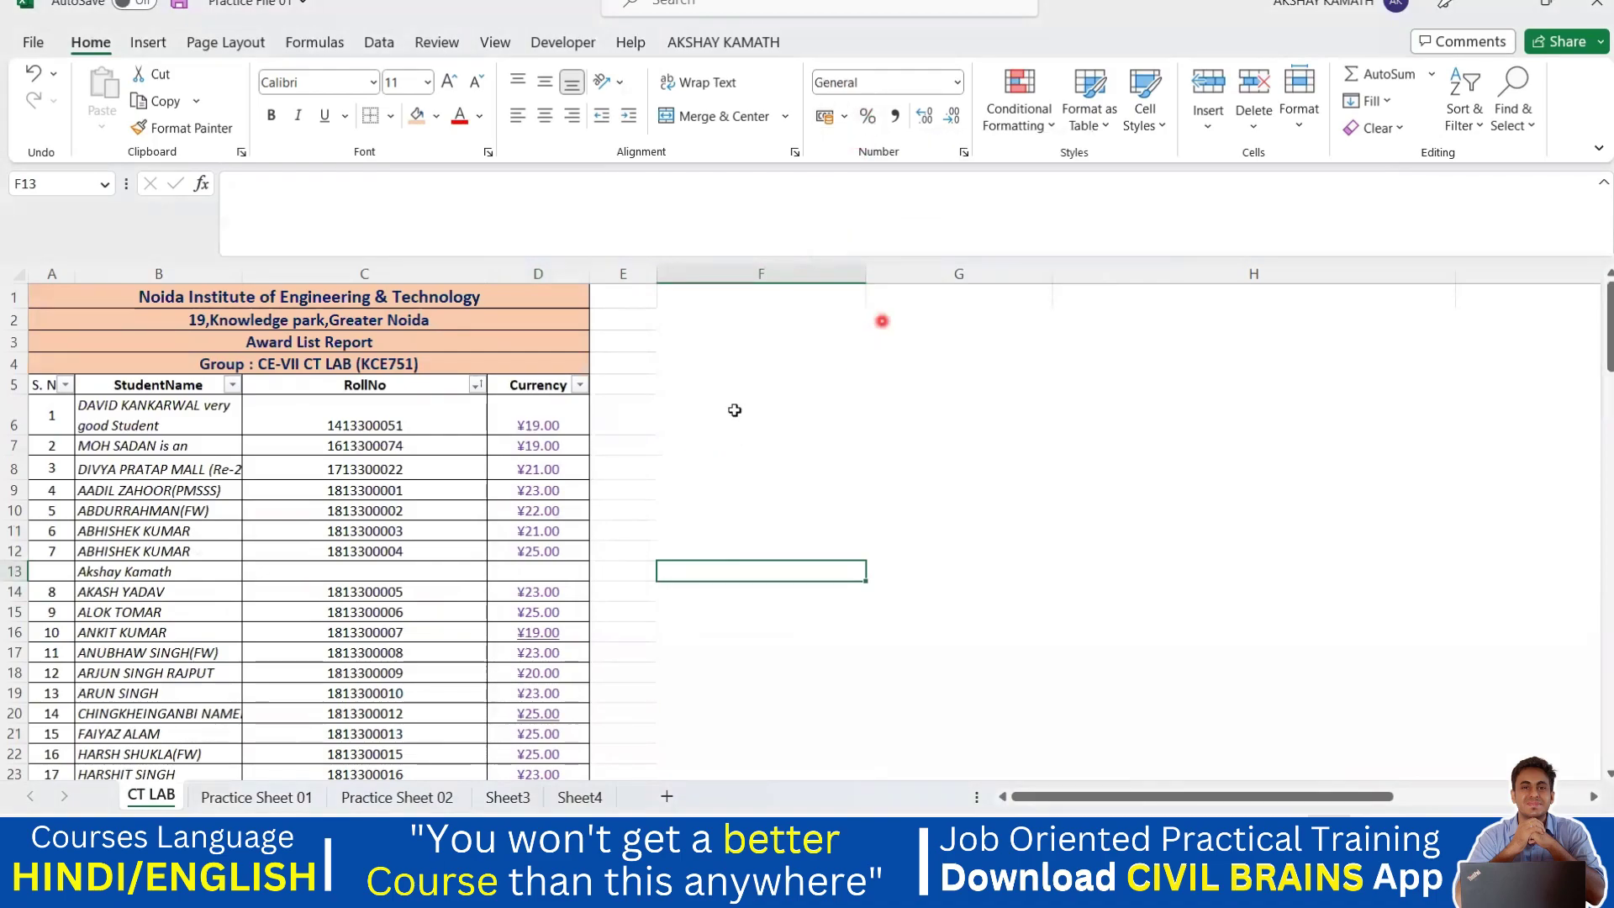
mouse_move(1093, 889)
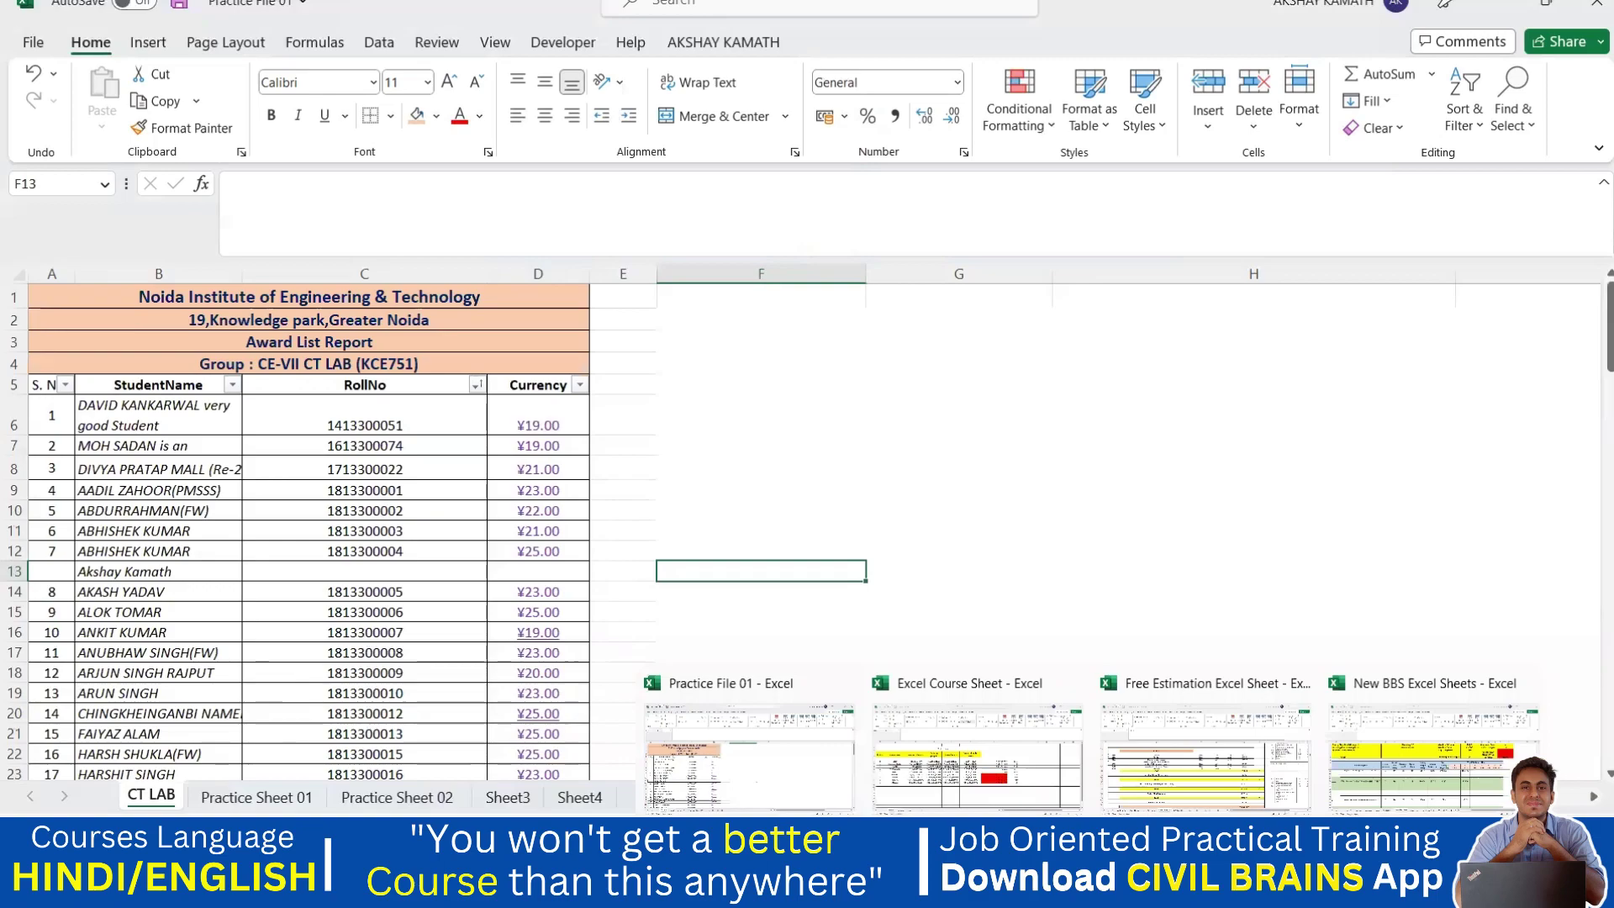
Switch to the Excel Course Sheet workbook and apply Comma Style to project costs C6:F14.
left_click(969, 762)
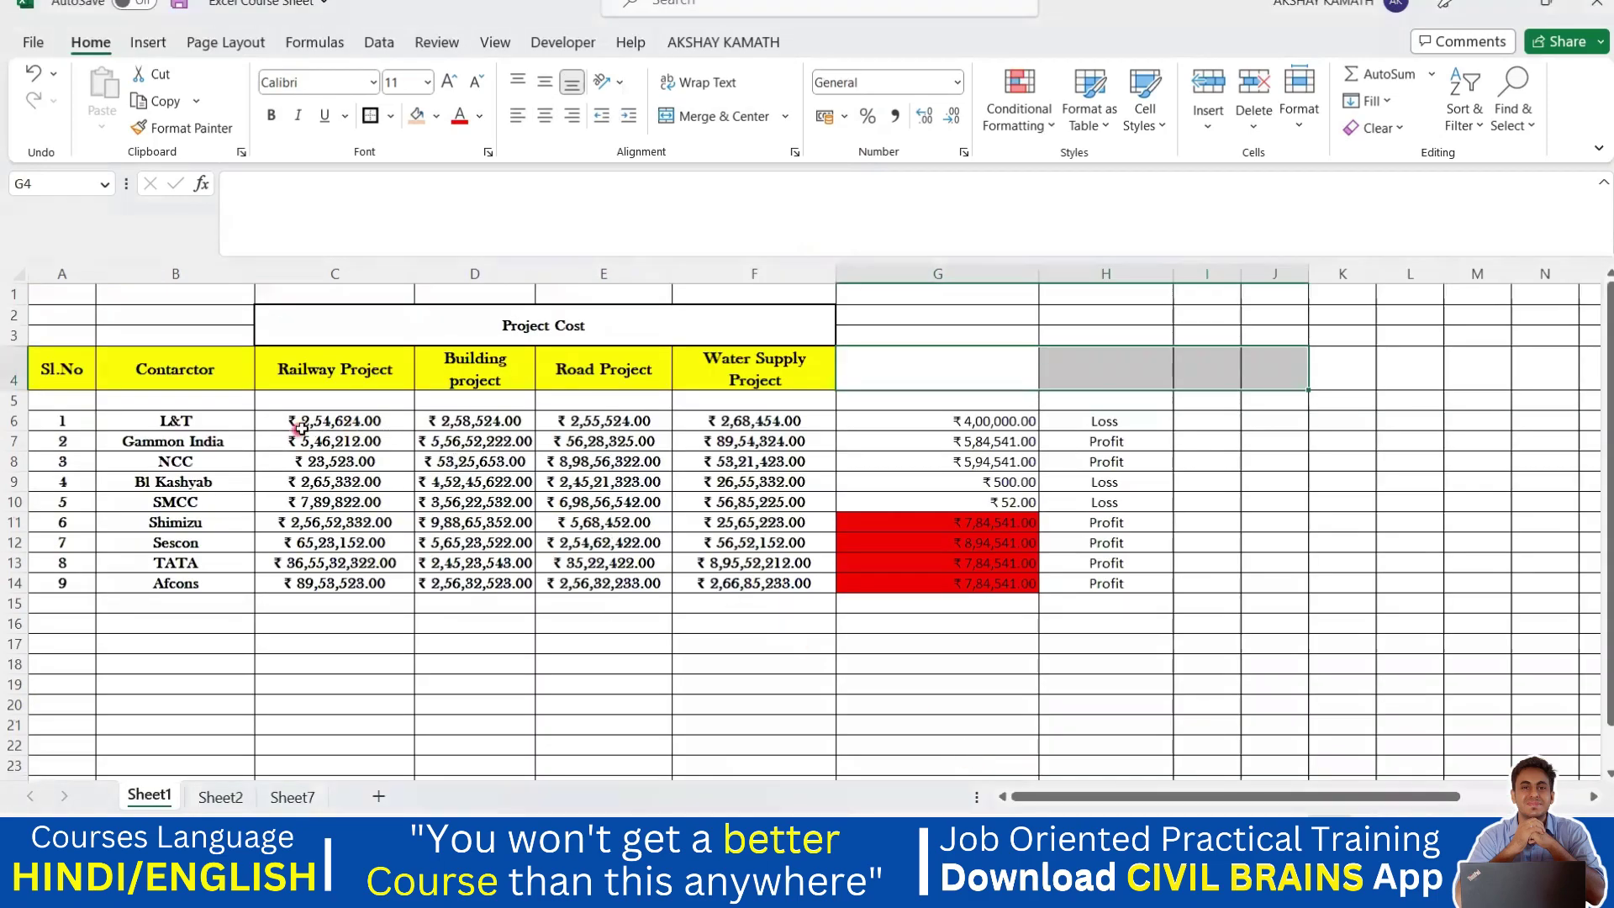
mouse_move(315, 419)
left_mouse_down()
mouse_move(605, 461)
mouse_move(782, 587)
mouse_move(788, 570)
left_mouse_up()
left_click(911, 125)
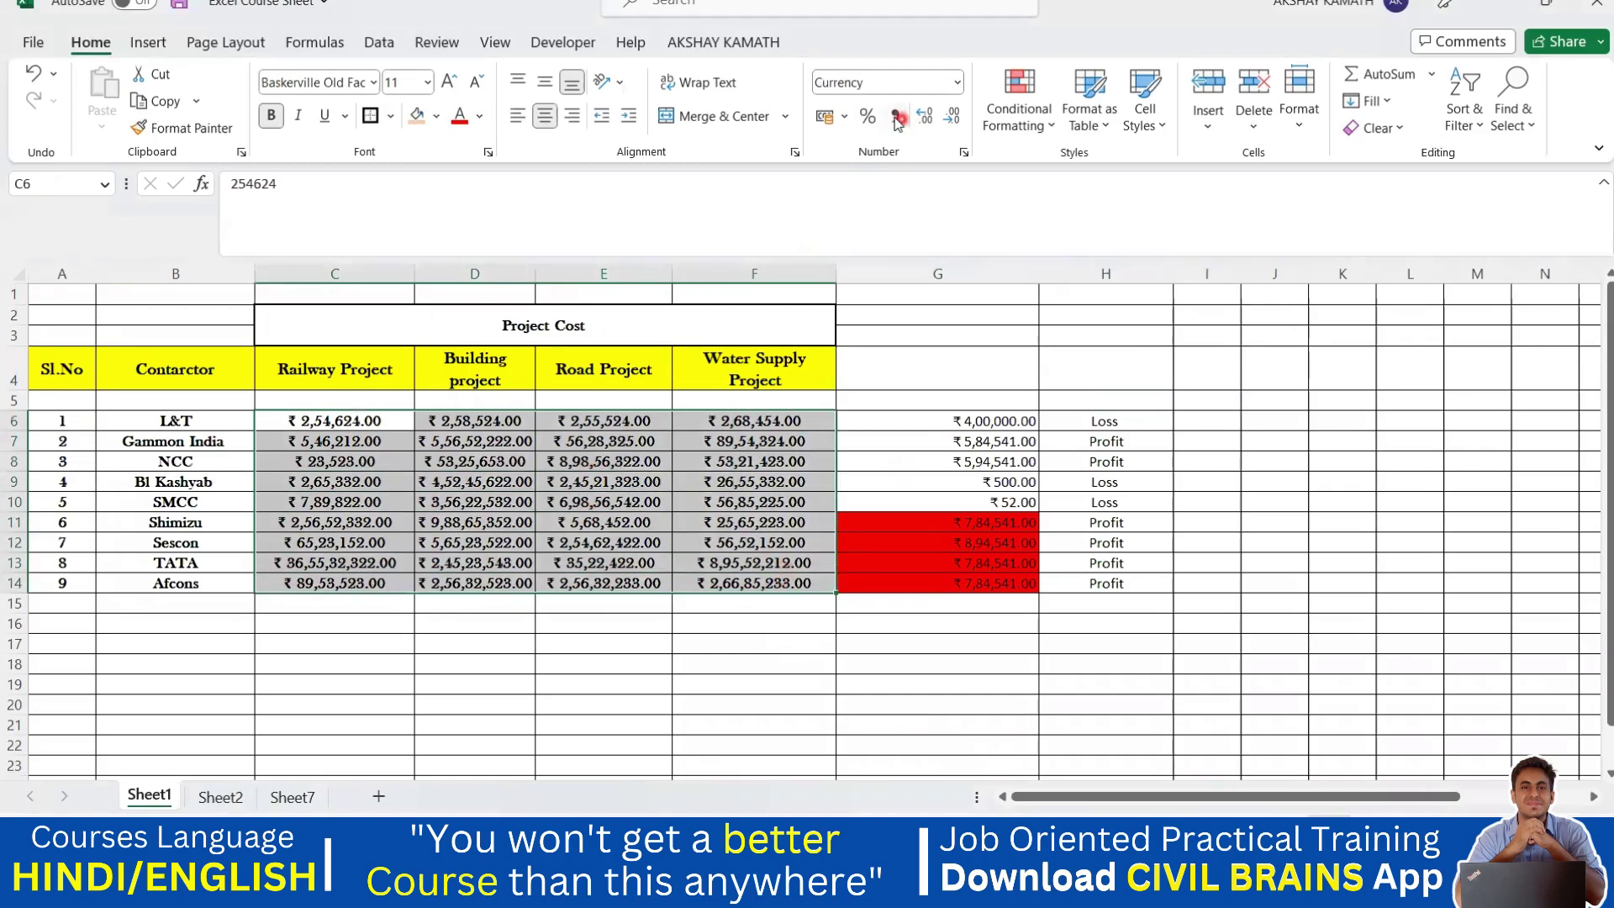
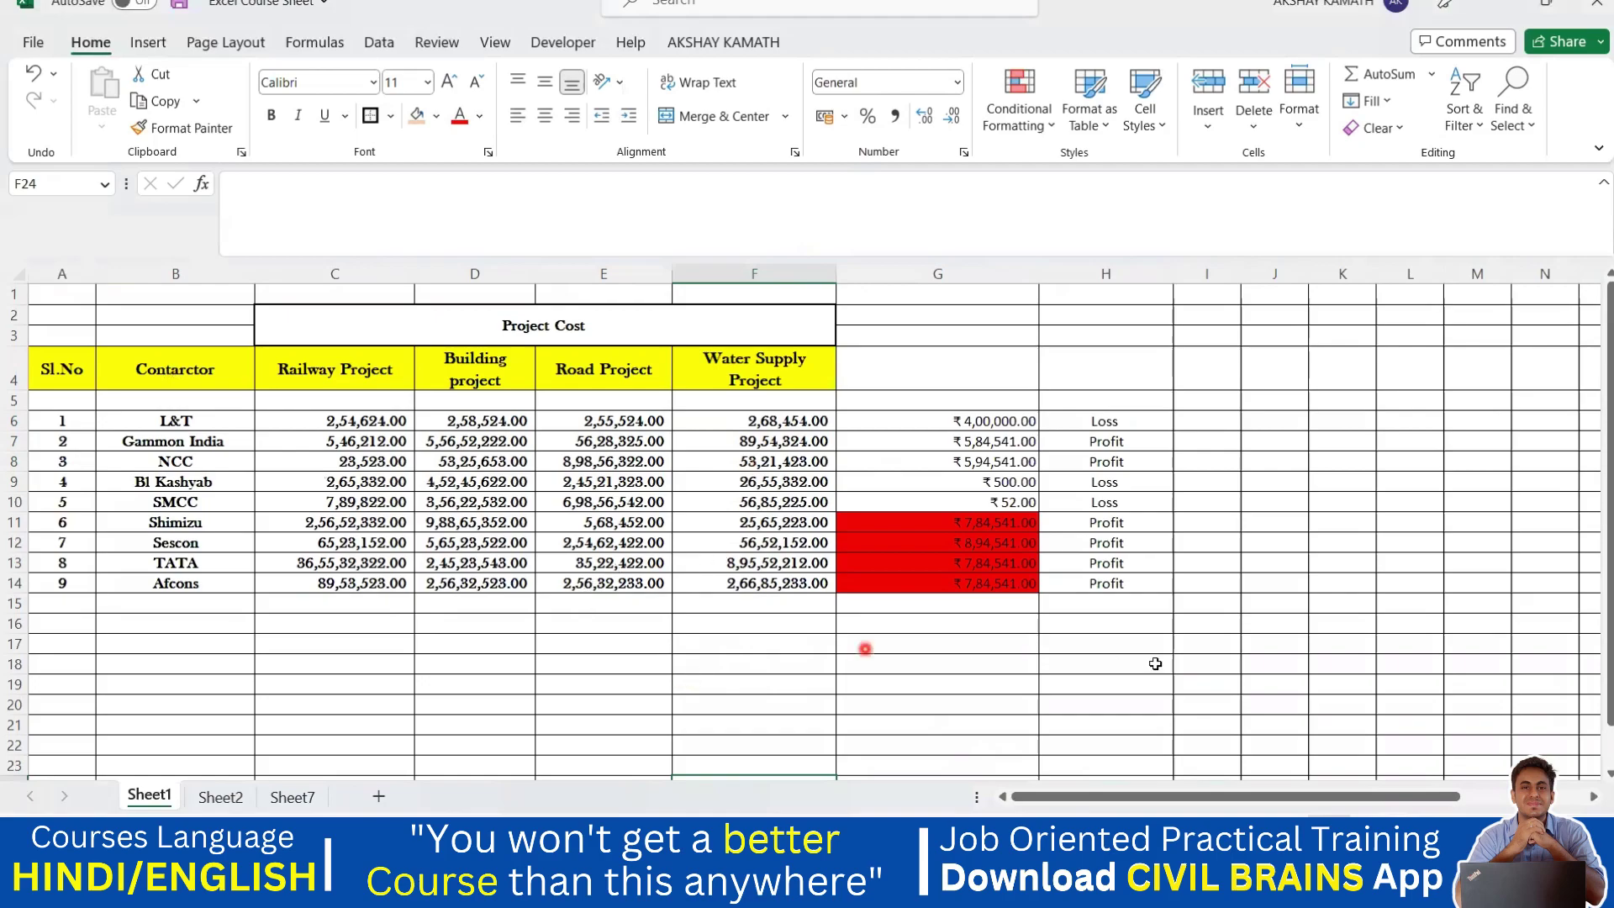
Clear the rupee amounts and Profit/Loss labels from G6:H18, then select a Road Project cost.
left_click_drag(1152, 663, 935, 414)
key("ctrl+z")
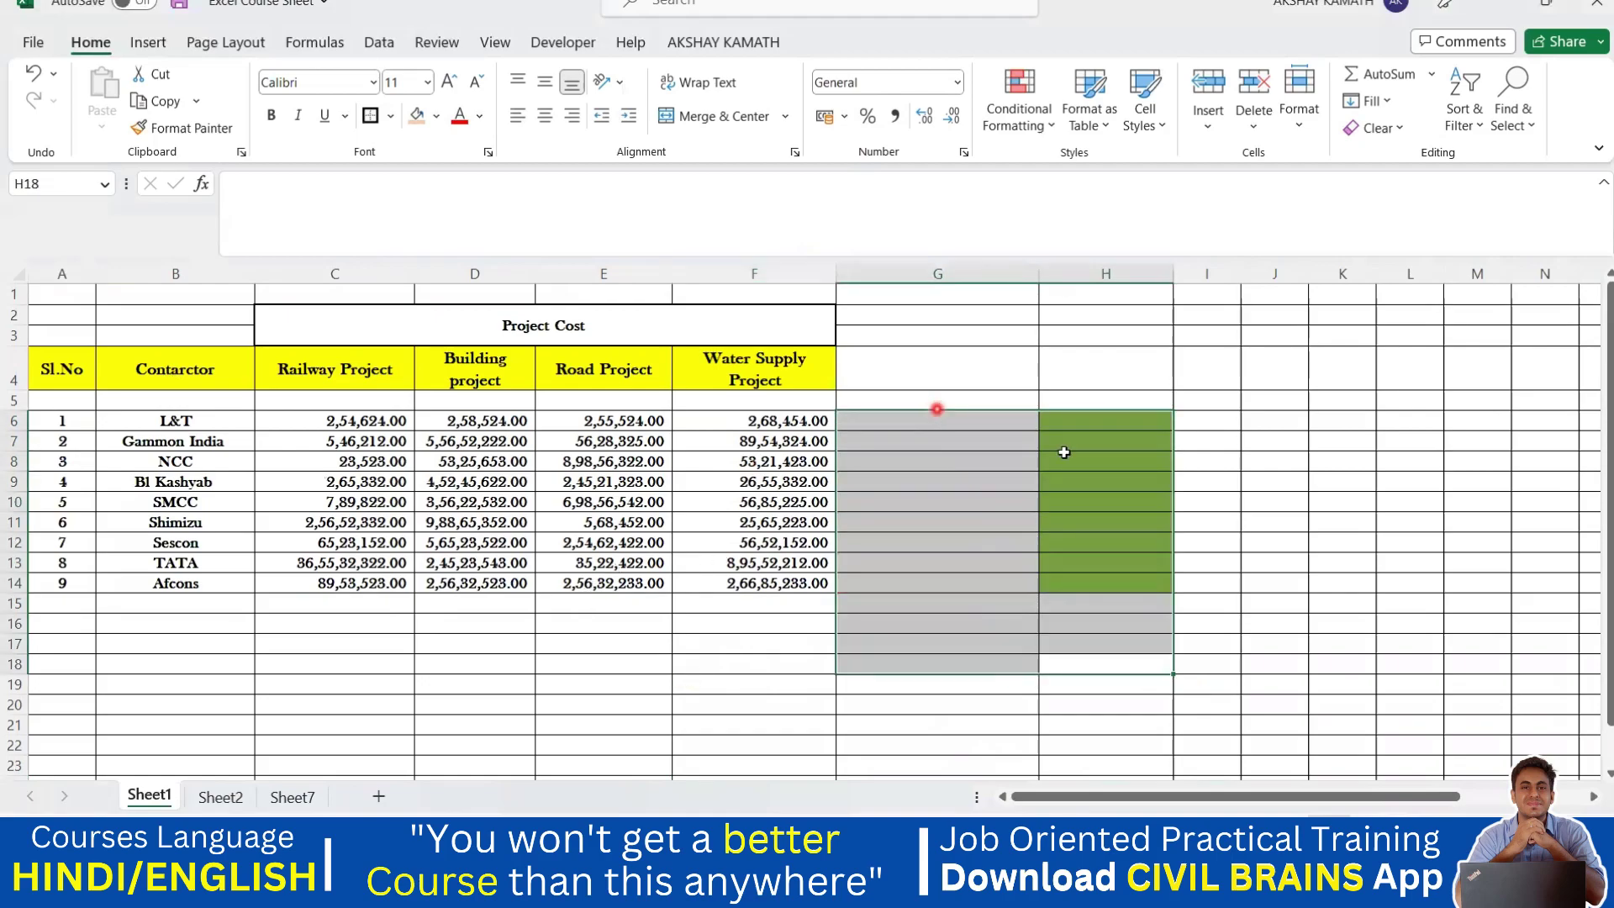
left_click(1210, 504)
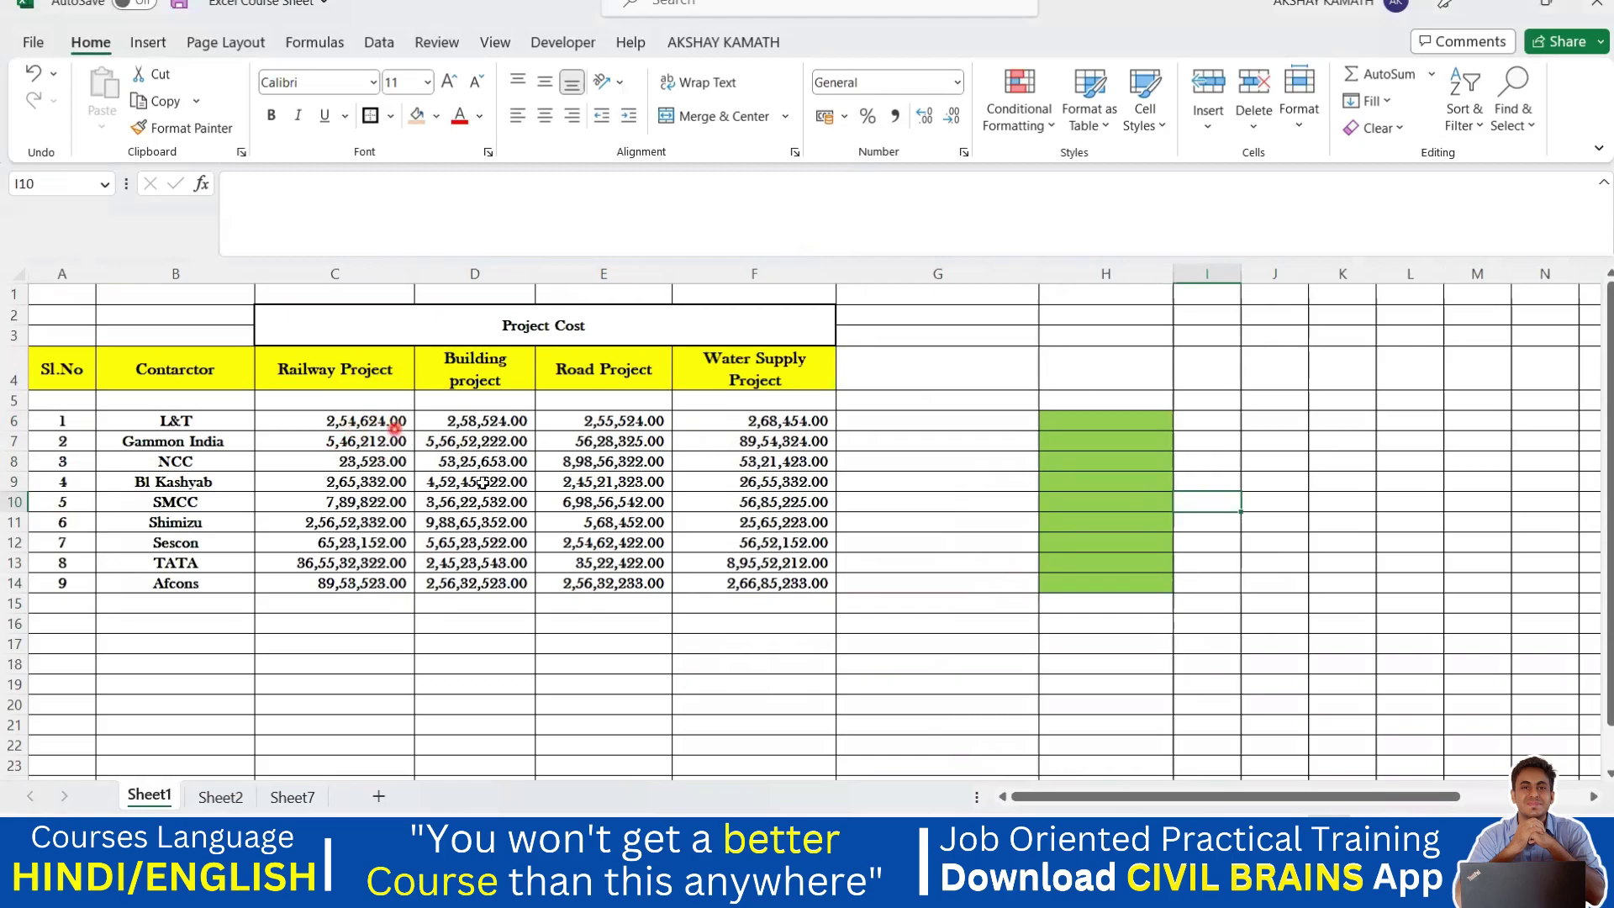
left_click(604, 502)
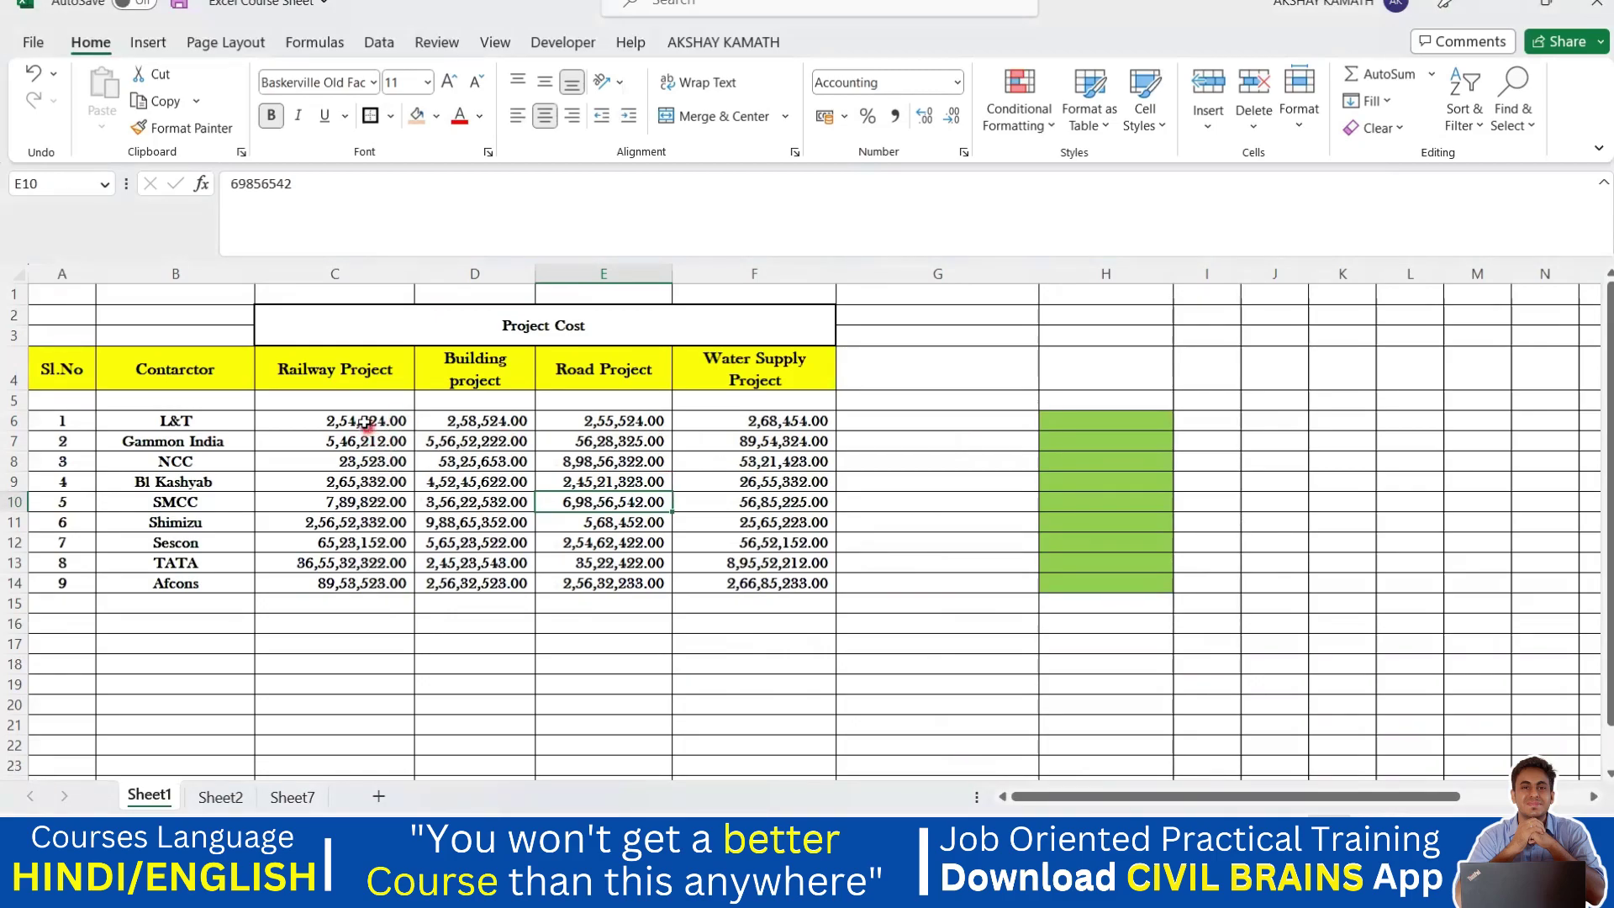
Show C6:F14 costs with five decimal places and widen columns D and E to fit.
left_click_drag(367, 420, 807, 589)
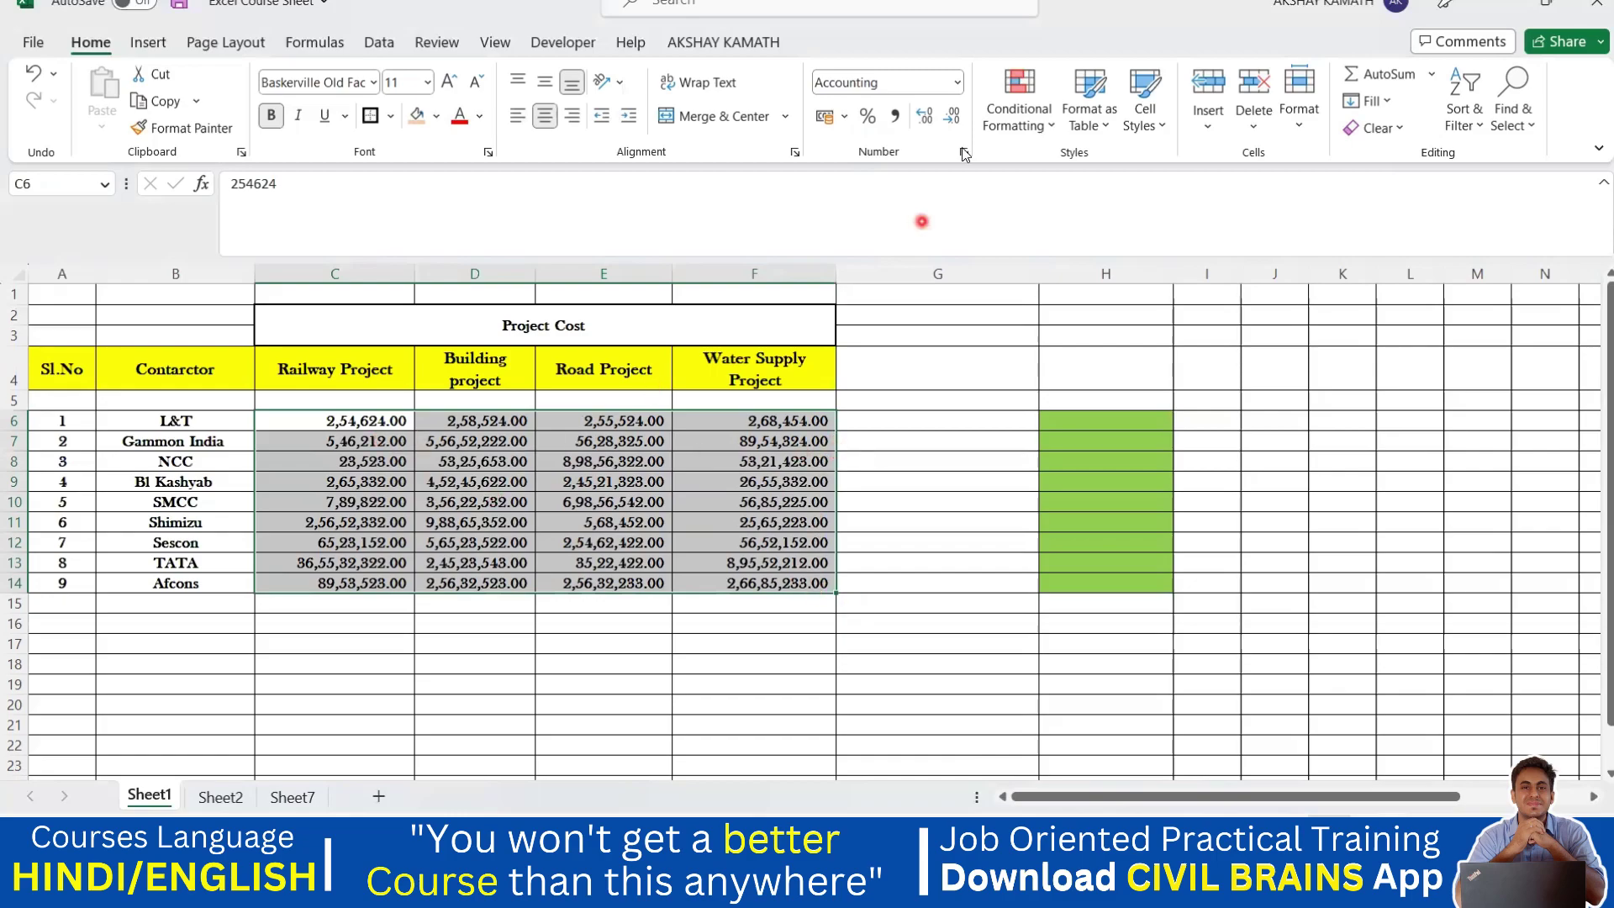
left_click(926, 116)
left_click(926, 116)
left_click(926, 116)
left_click(725, 486)
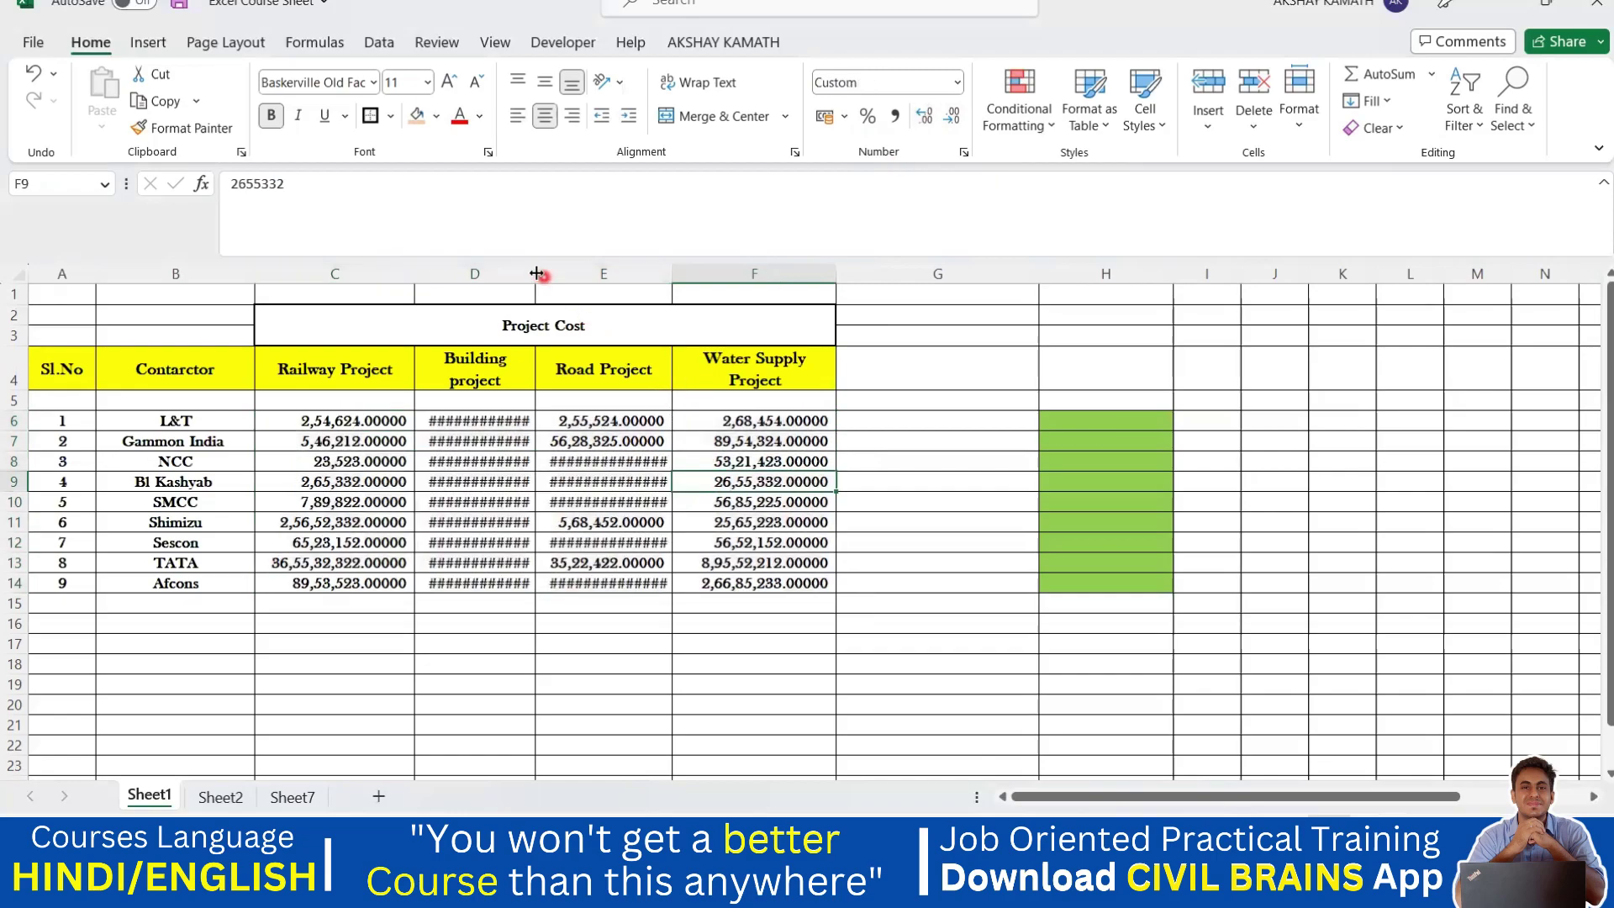
left_click_drag(535, 273, 602, 273)
left_click_drag(740, 273, 822, 273)
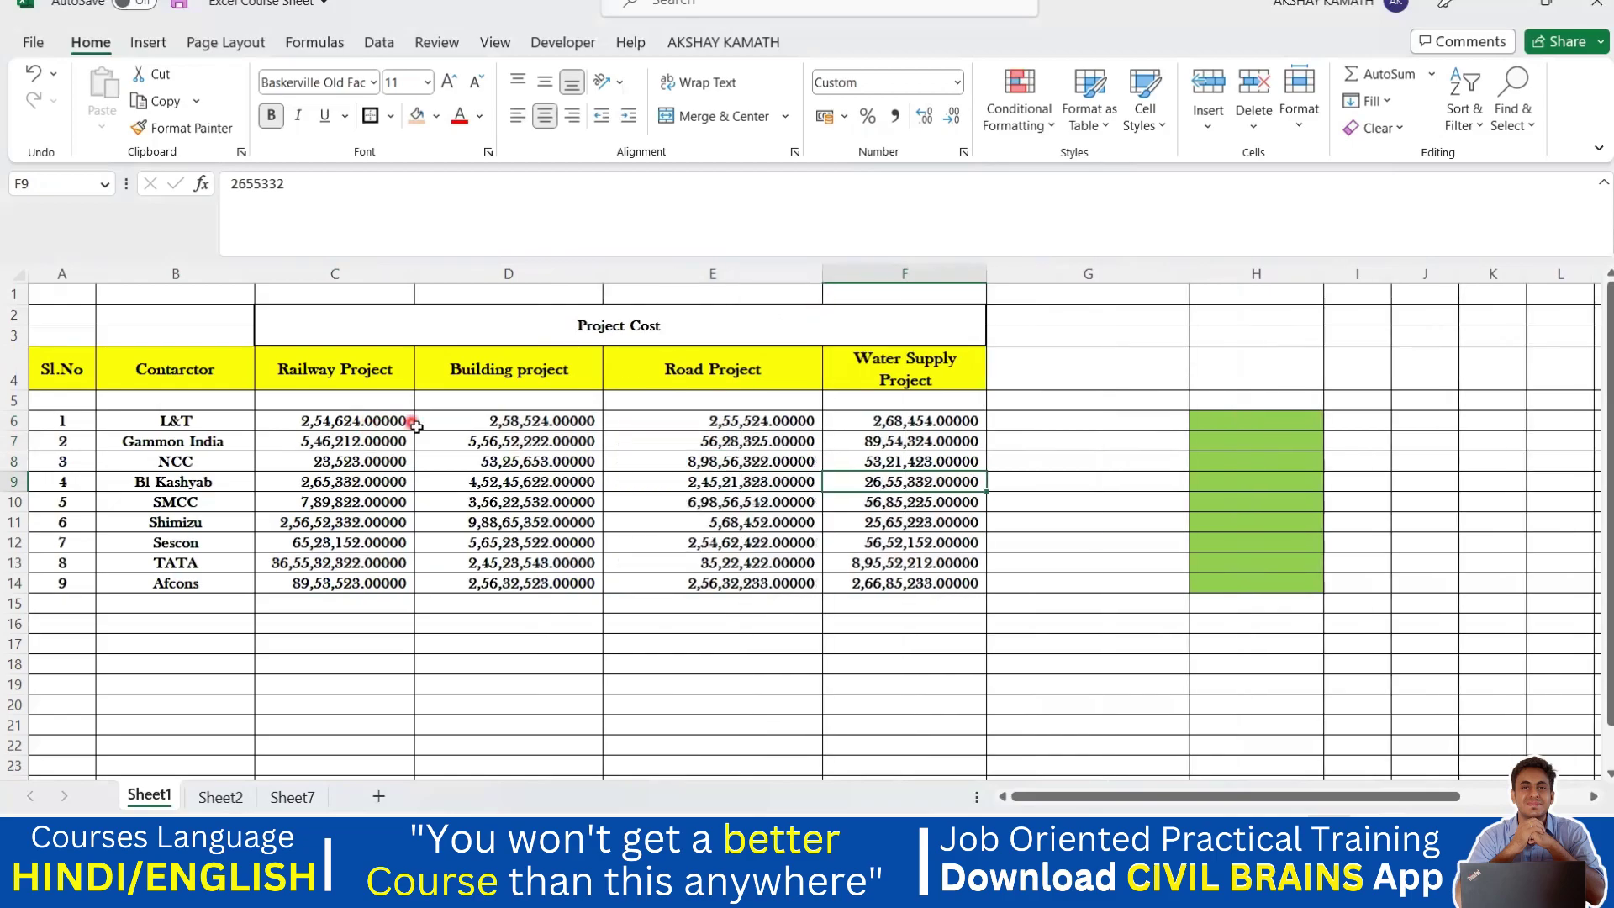
Reduce the C6:F14 costs to two decimal places with Decrease Decimal.
left_click(627, 544)
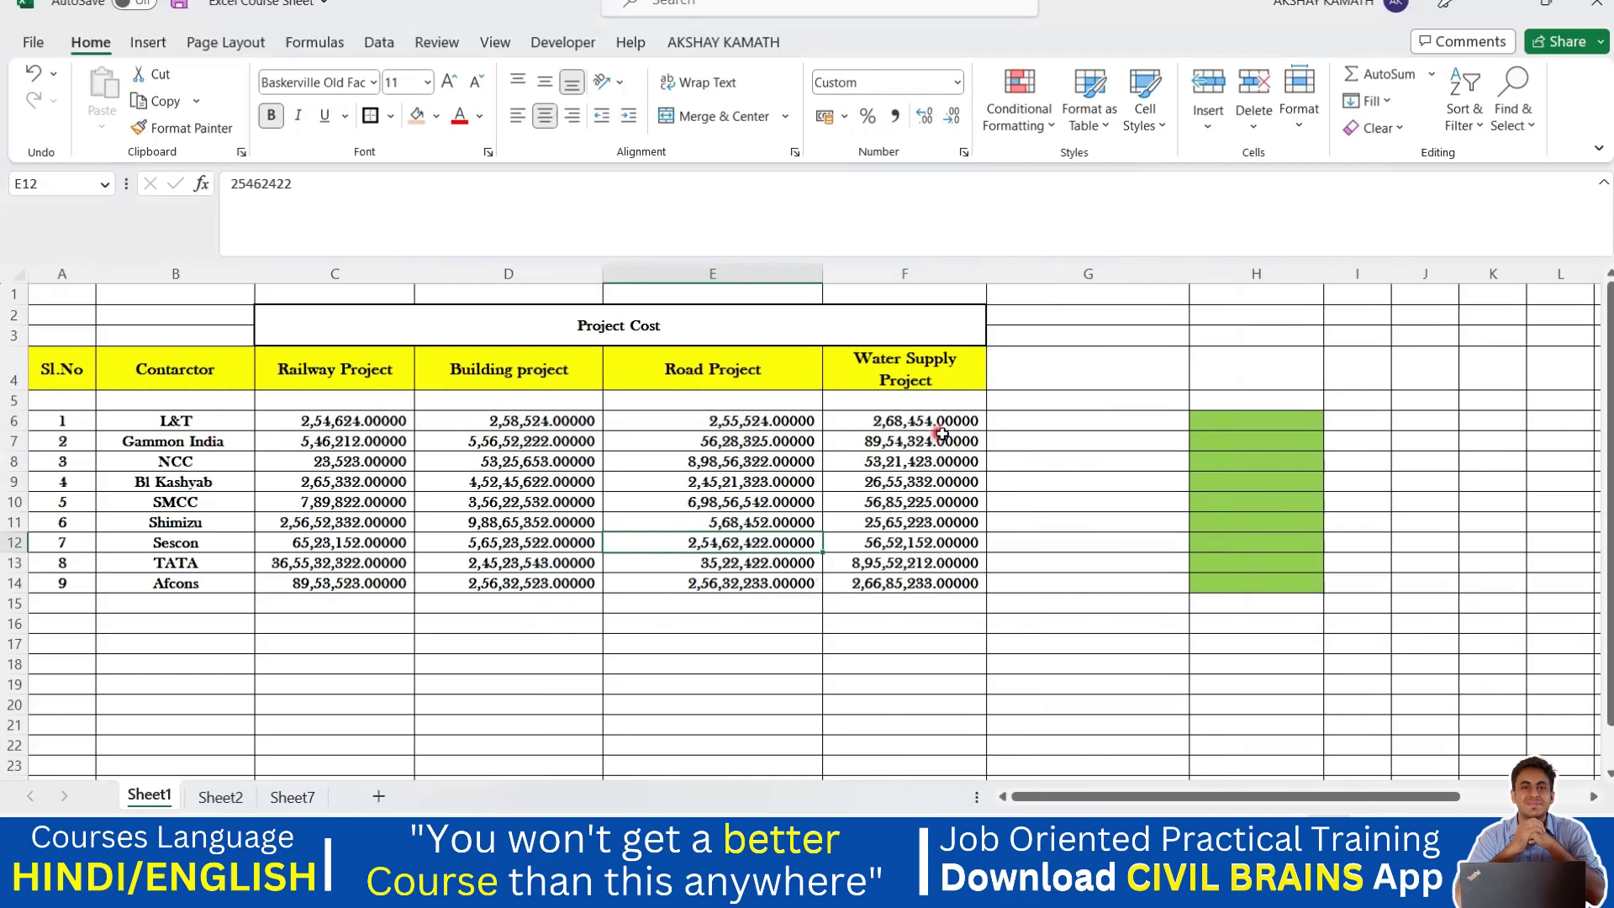
left_click_drag(370, 421, 903, 584)
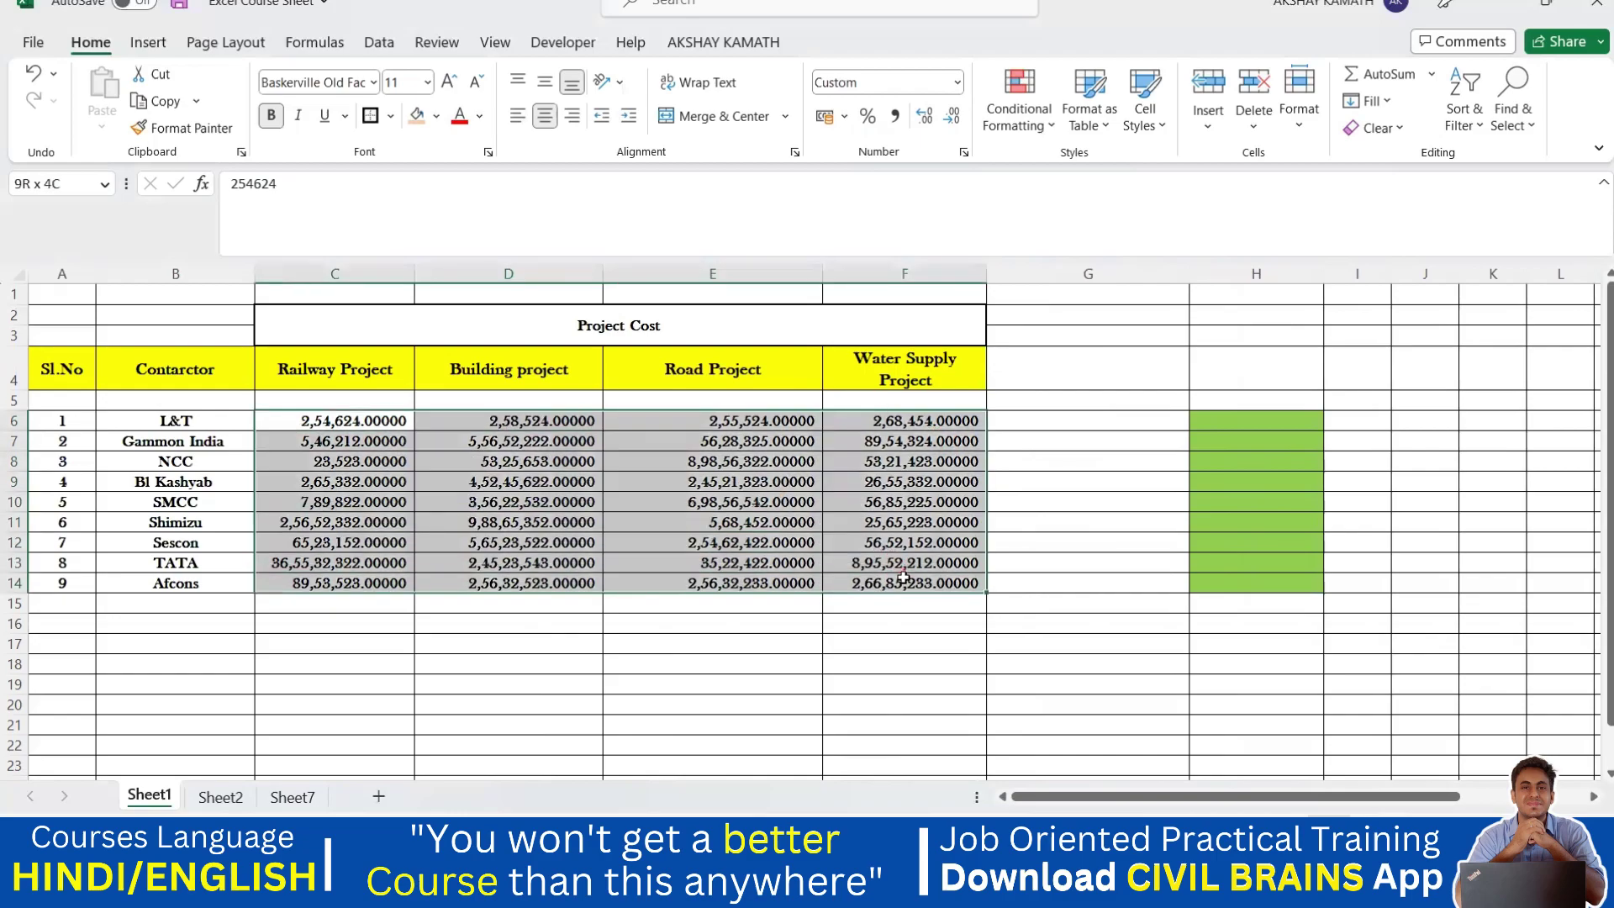
left_click(955, 120)
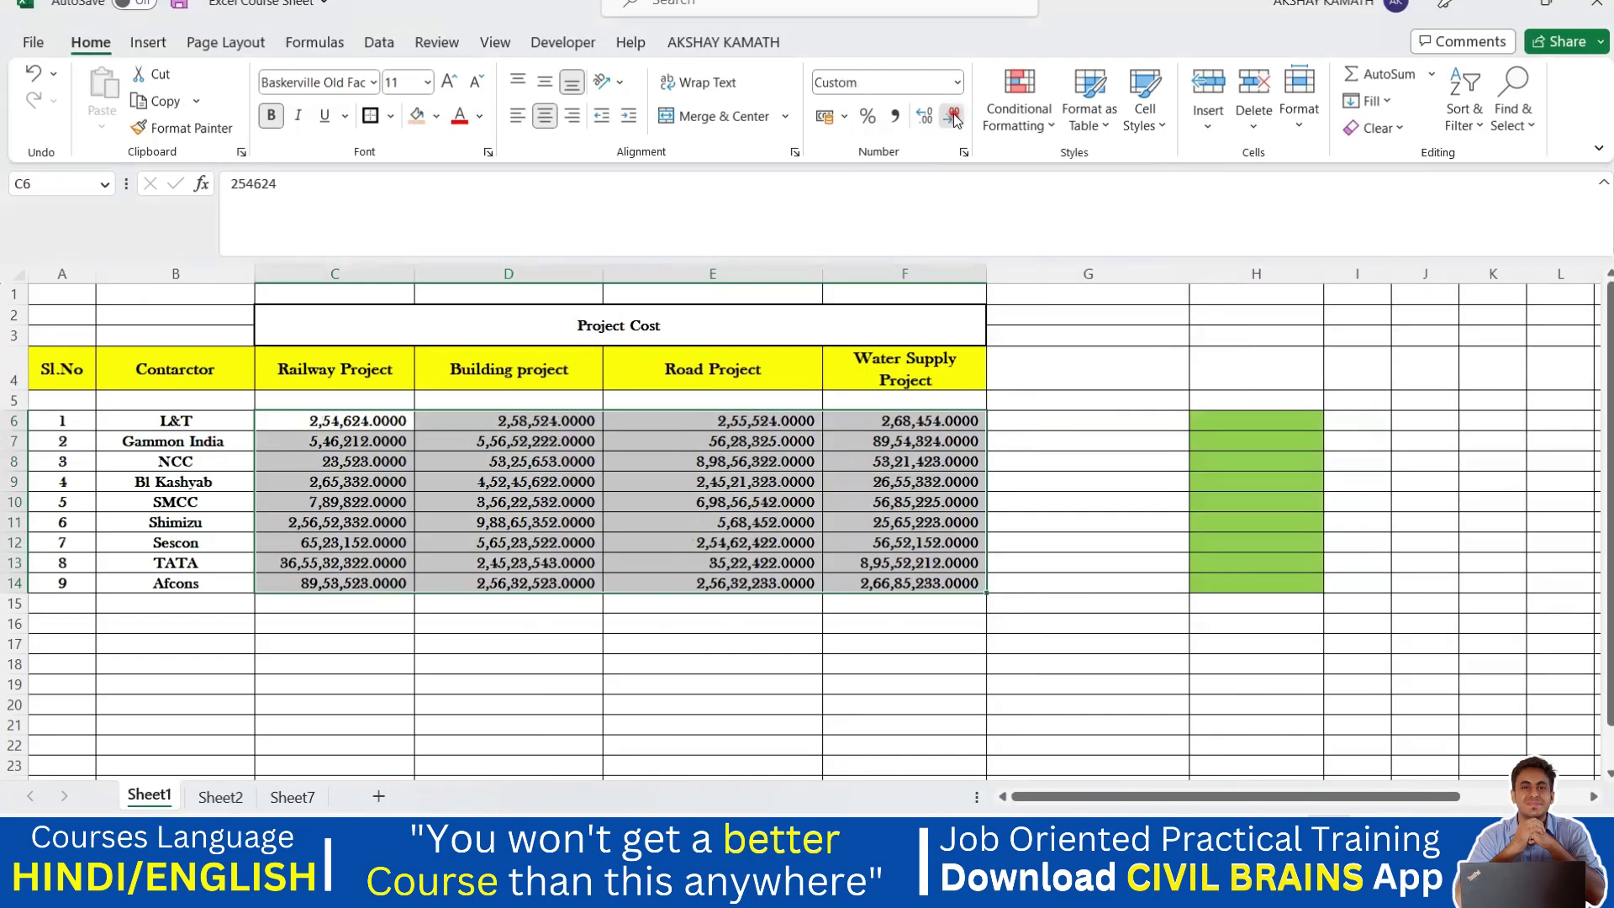
left_click(956, 120)
left_click(955, 120)
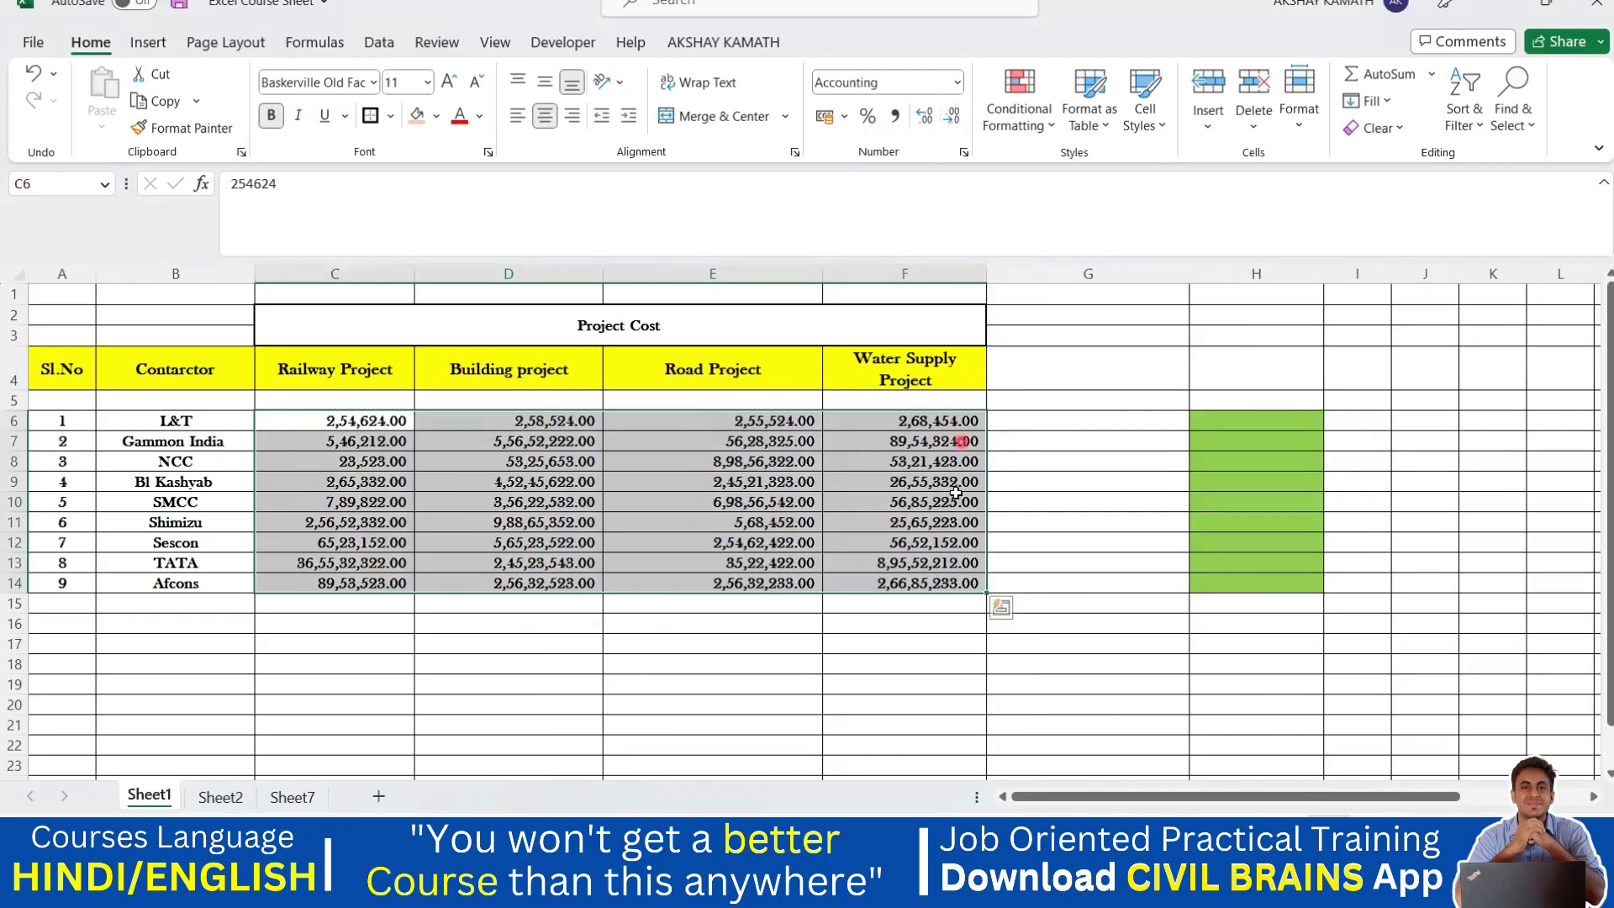
left_click(1061, 567)
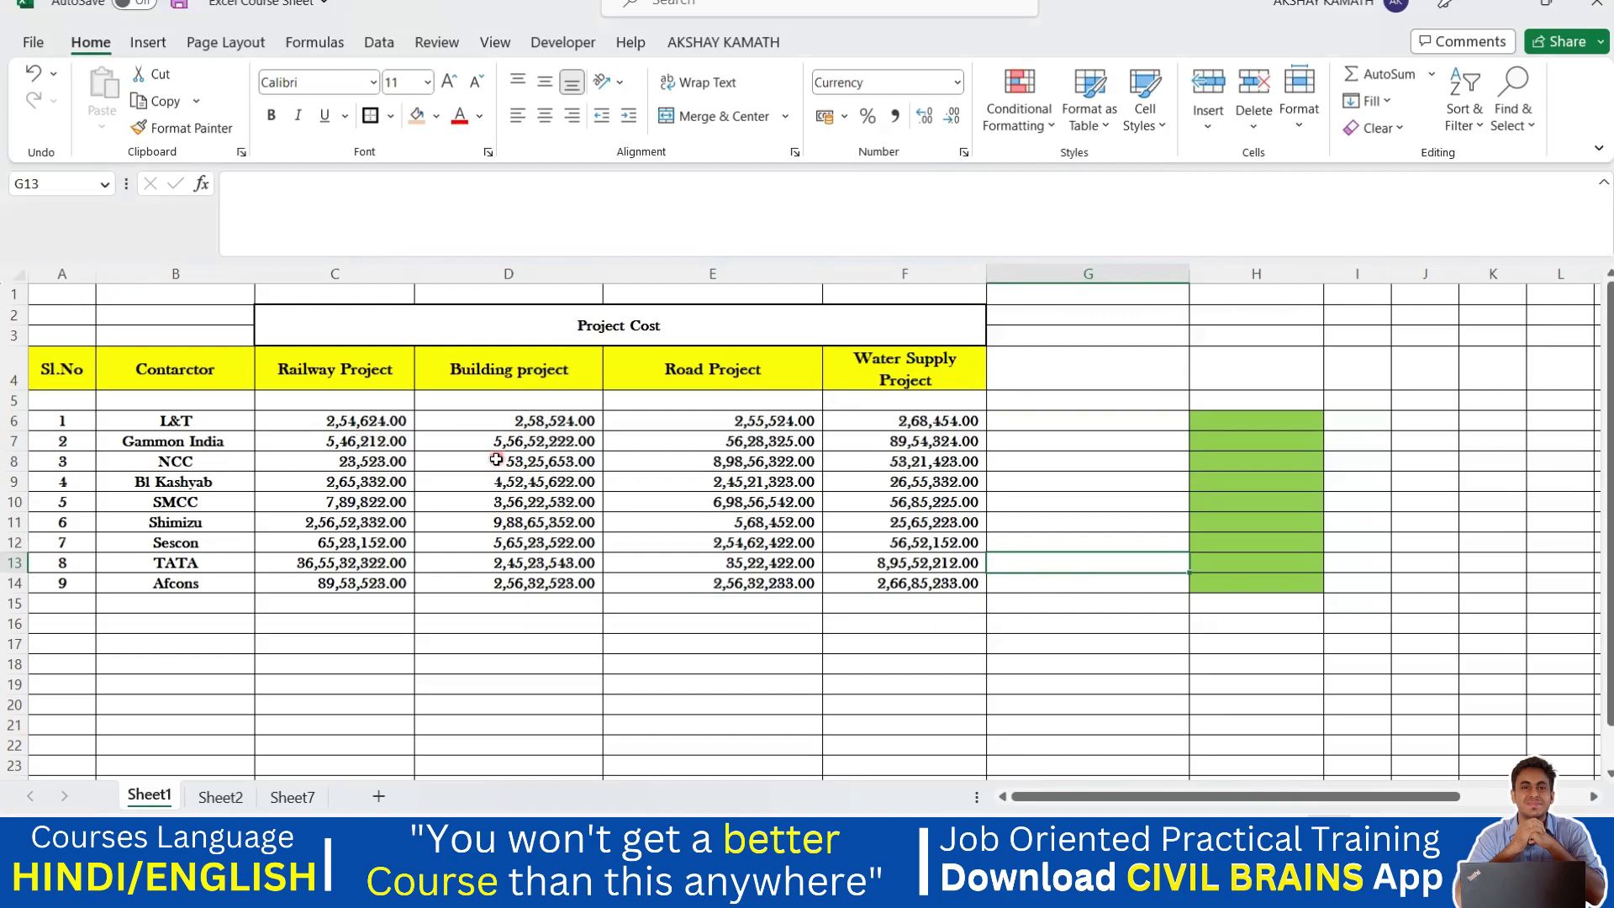
Reselect C6:F14, briefly add decimals, then trim the costs back to two decimals.
left_click_drag(377, 422, 432, 422)
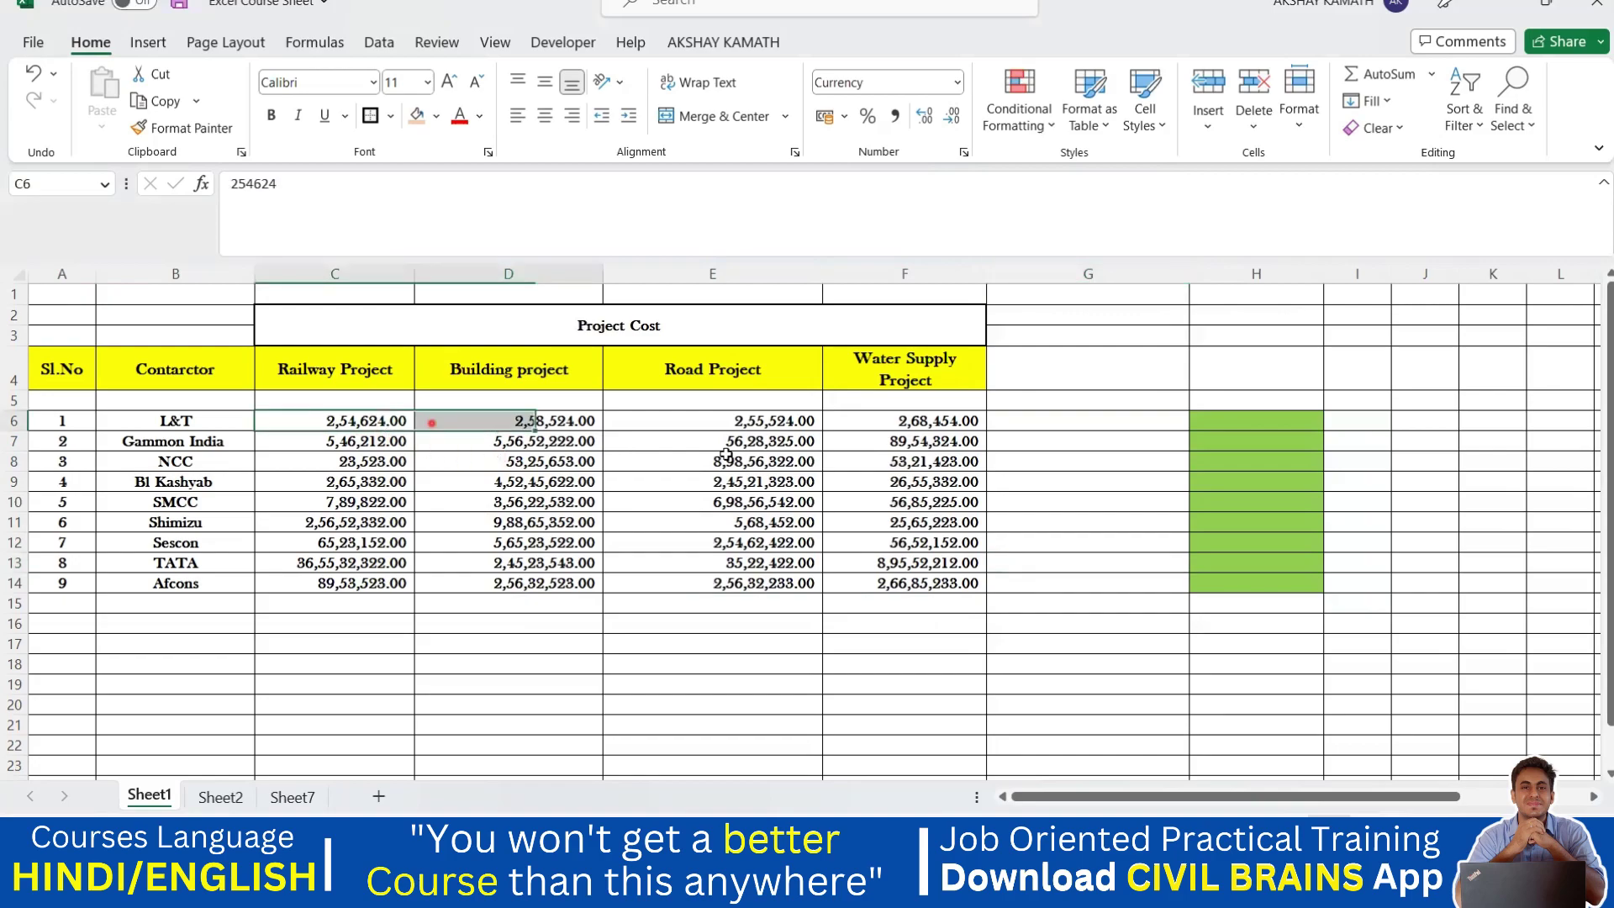
left_click_drag(726, 454, 996, 589)
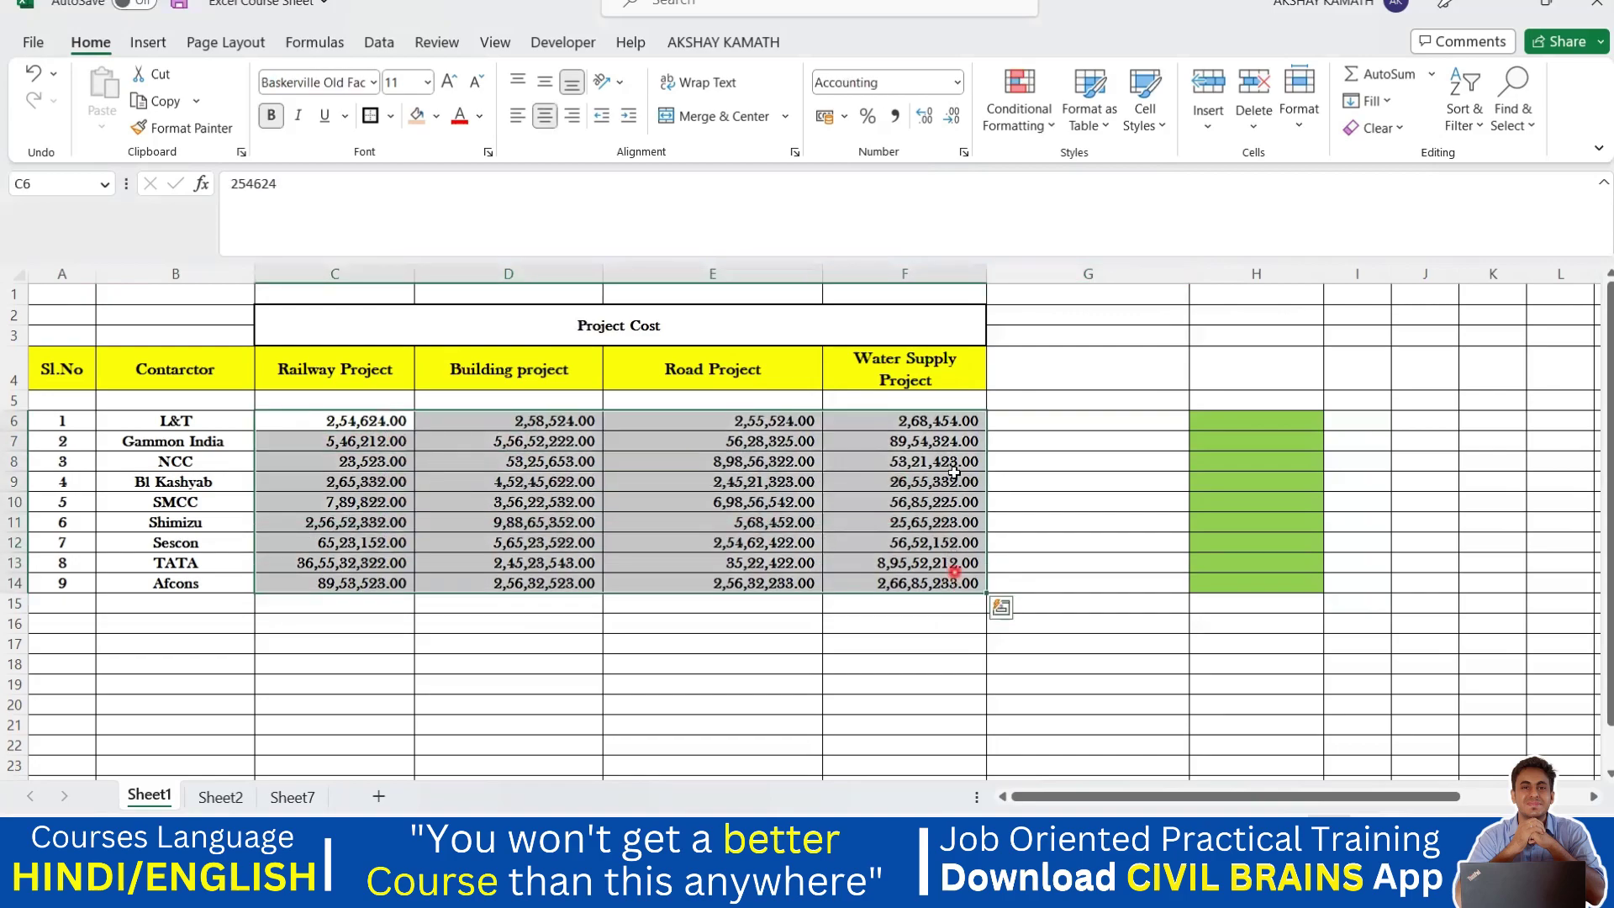
left_click(925, 116)
left_click(924, 116)
left_click(925, 116)
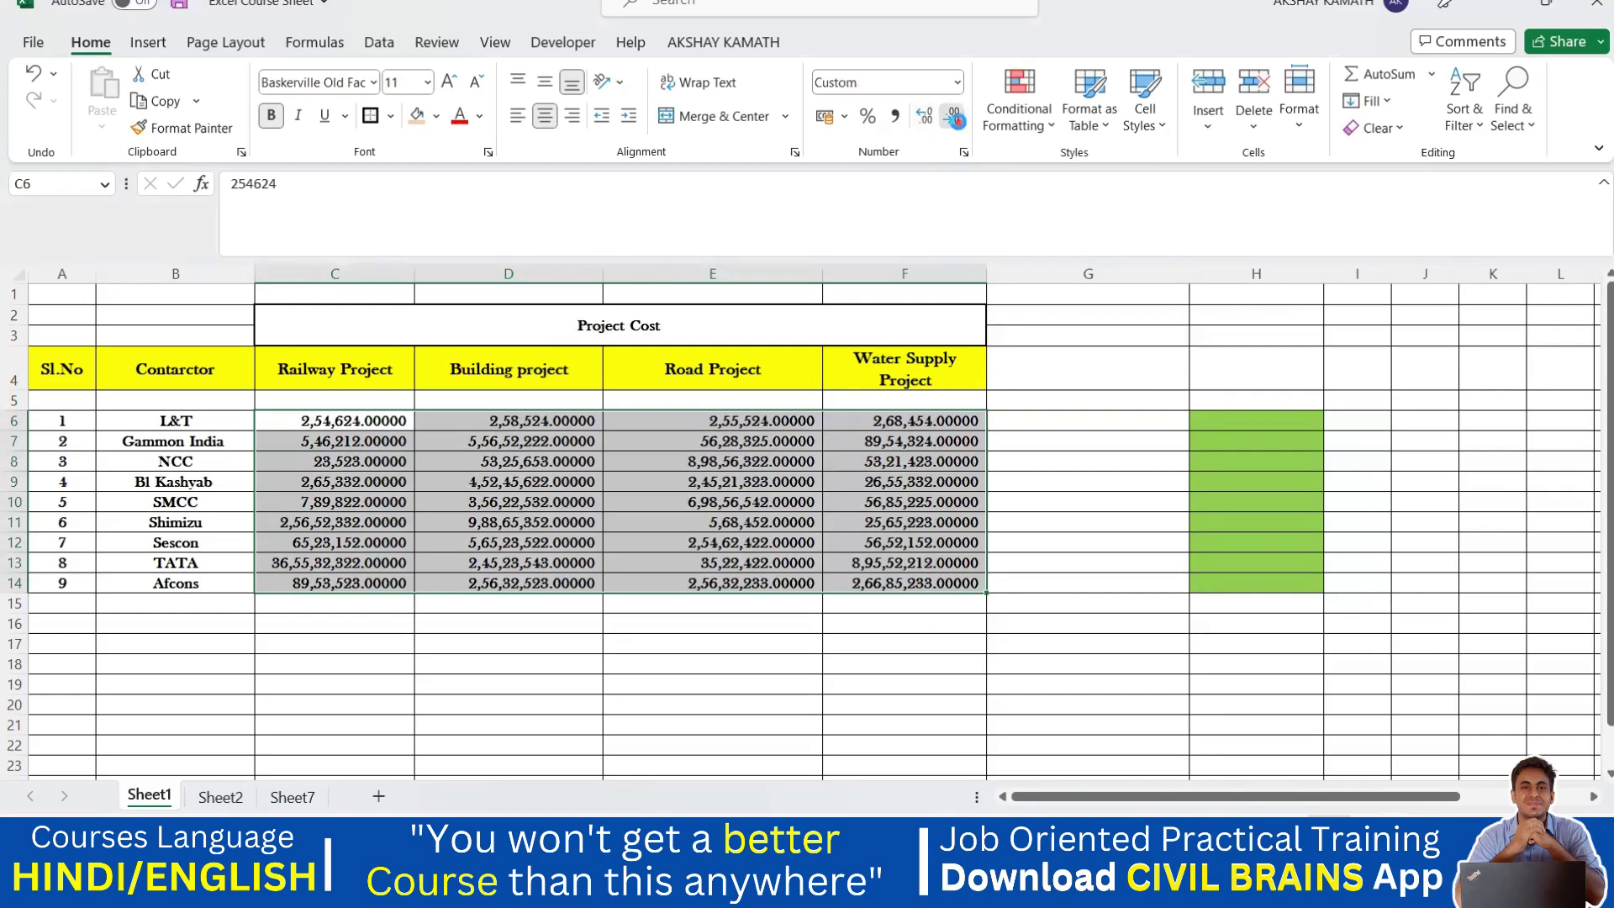
left_click(954, 118)
left_click(954, 118)
left_click(954, 118)
left_click(1081, 562)
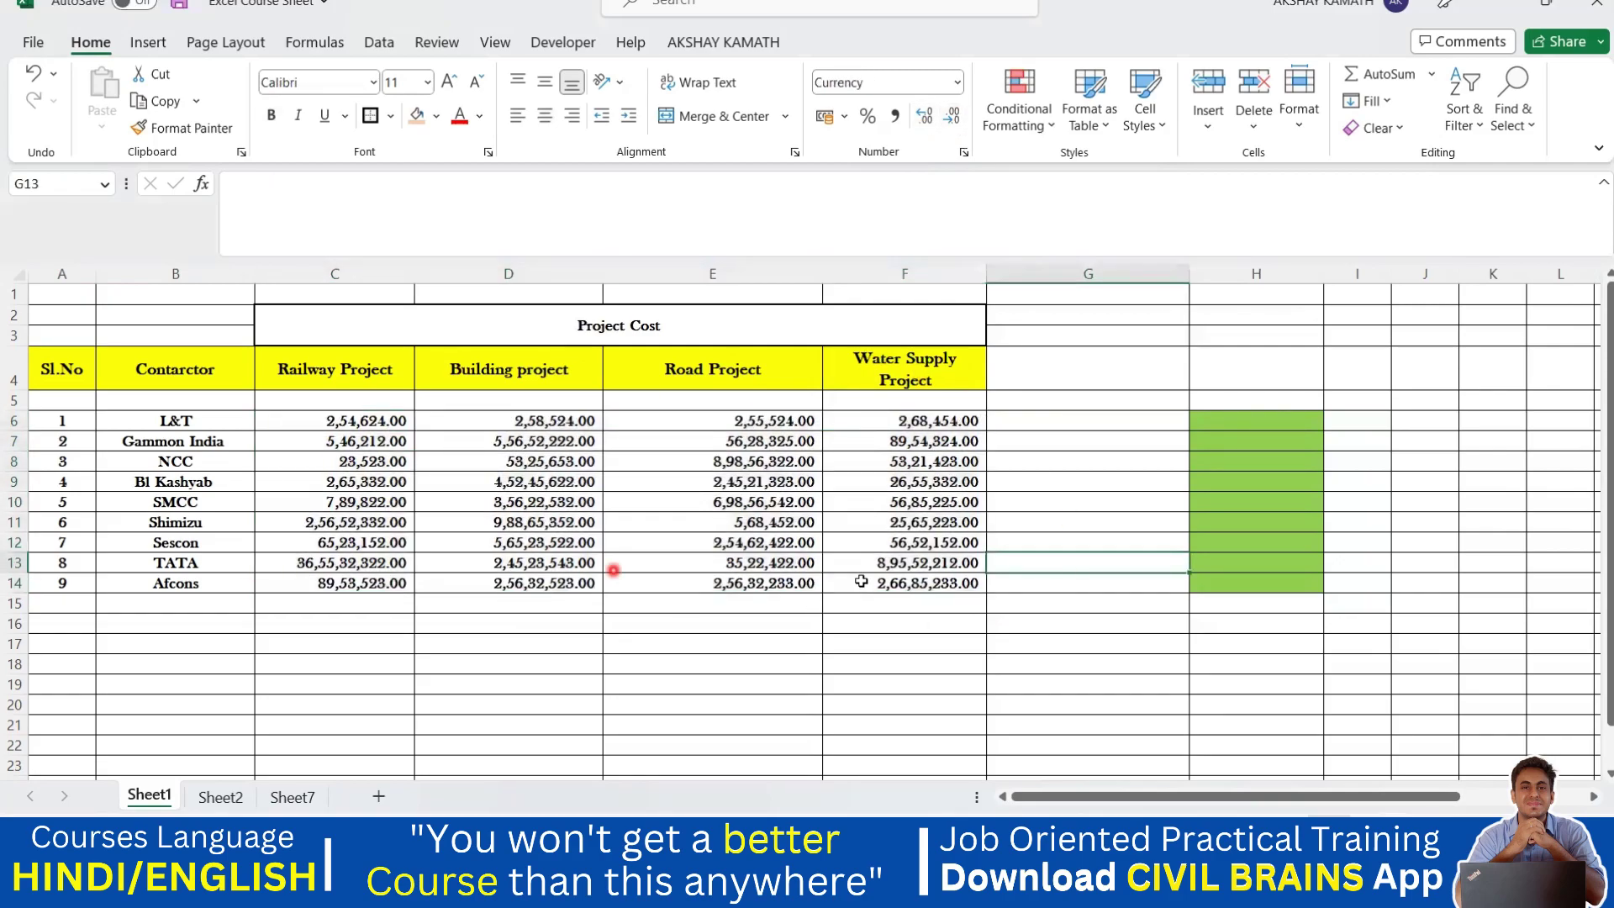
mouse_move(1090, 893)
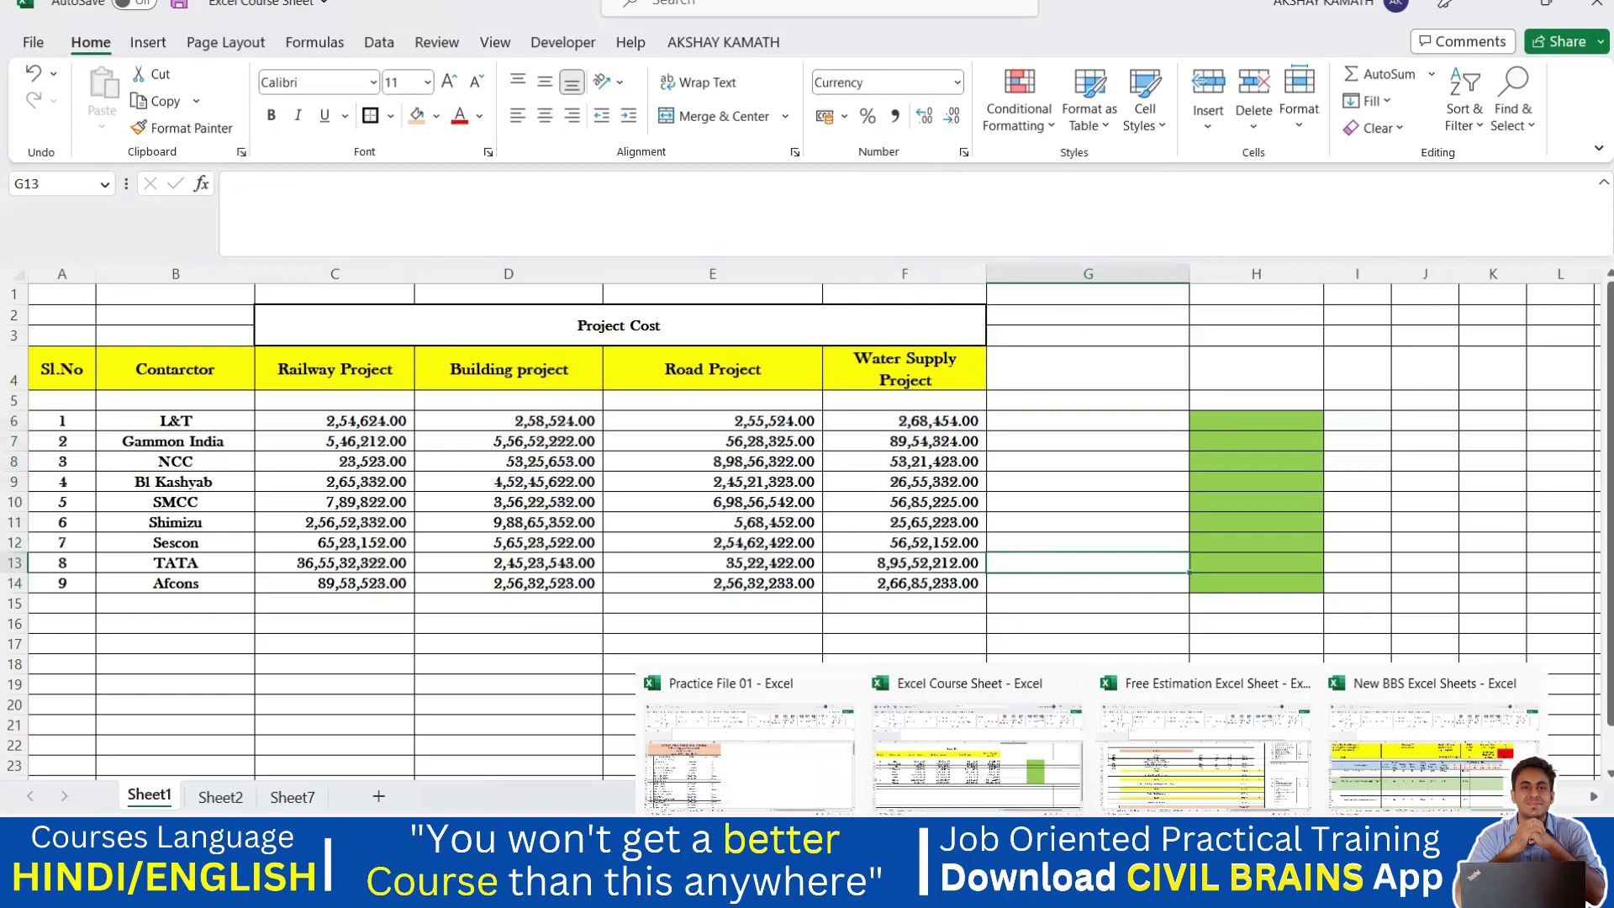
Bring up the Free Estimation Excel Sheet workbook on its Lintel & Chajja sheet.
left_click(1190, 776)
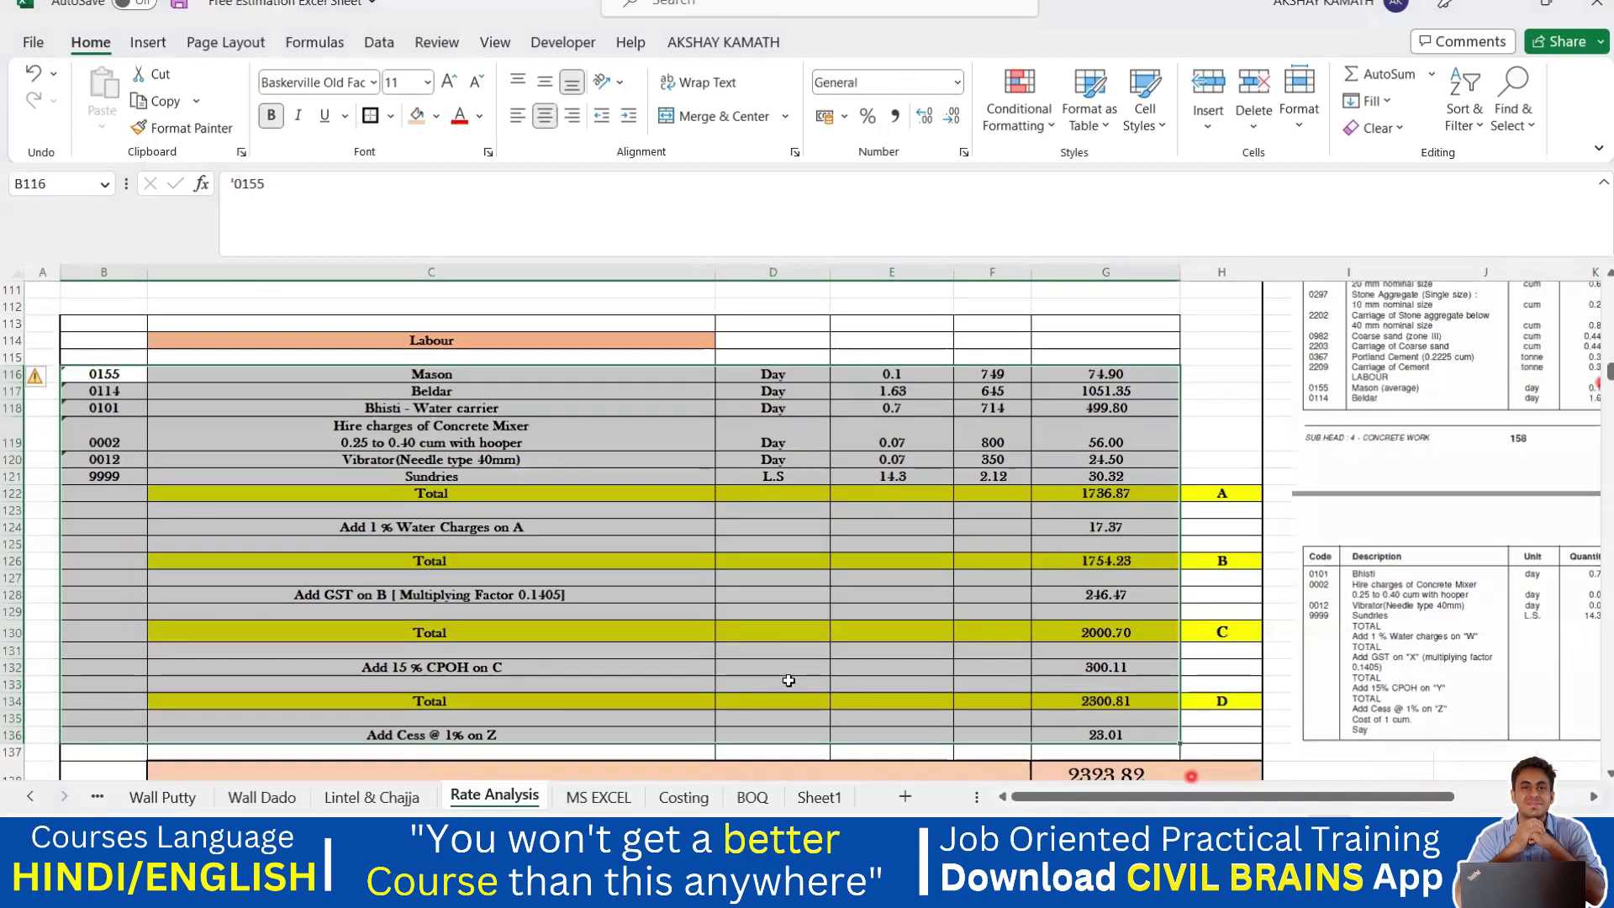
scroll(871, 582, "down", 2)
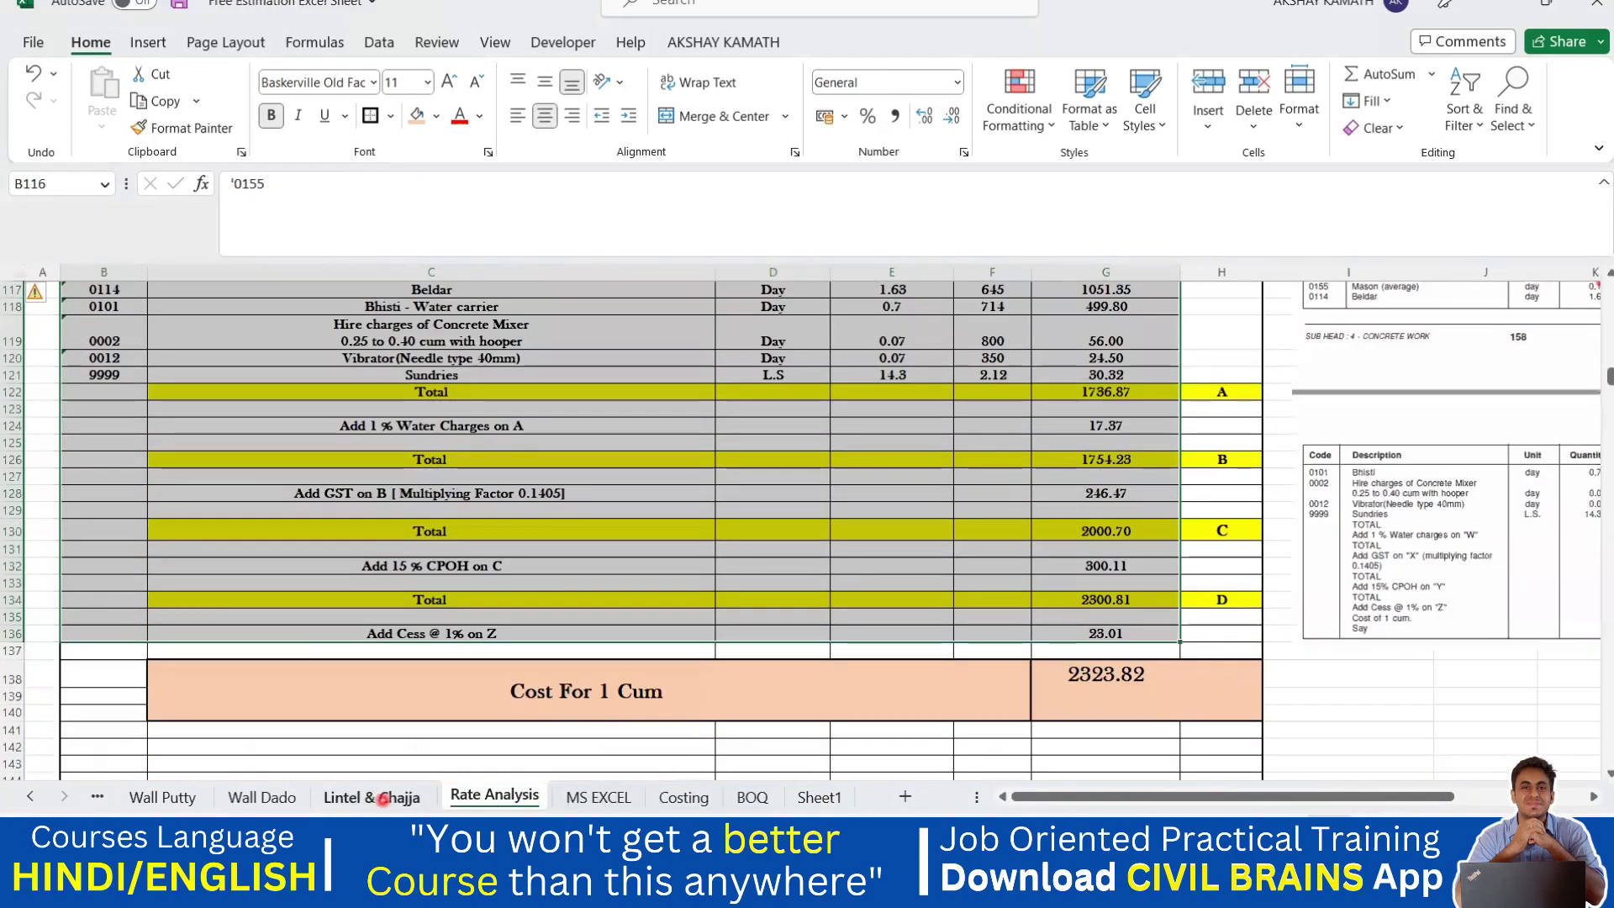
left_click(371, 796)
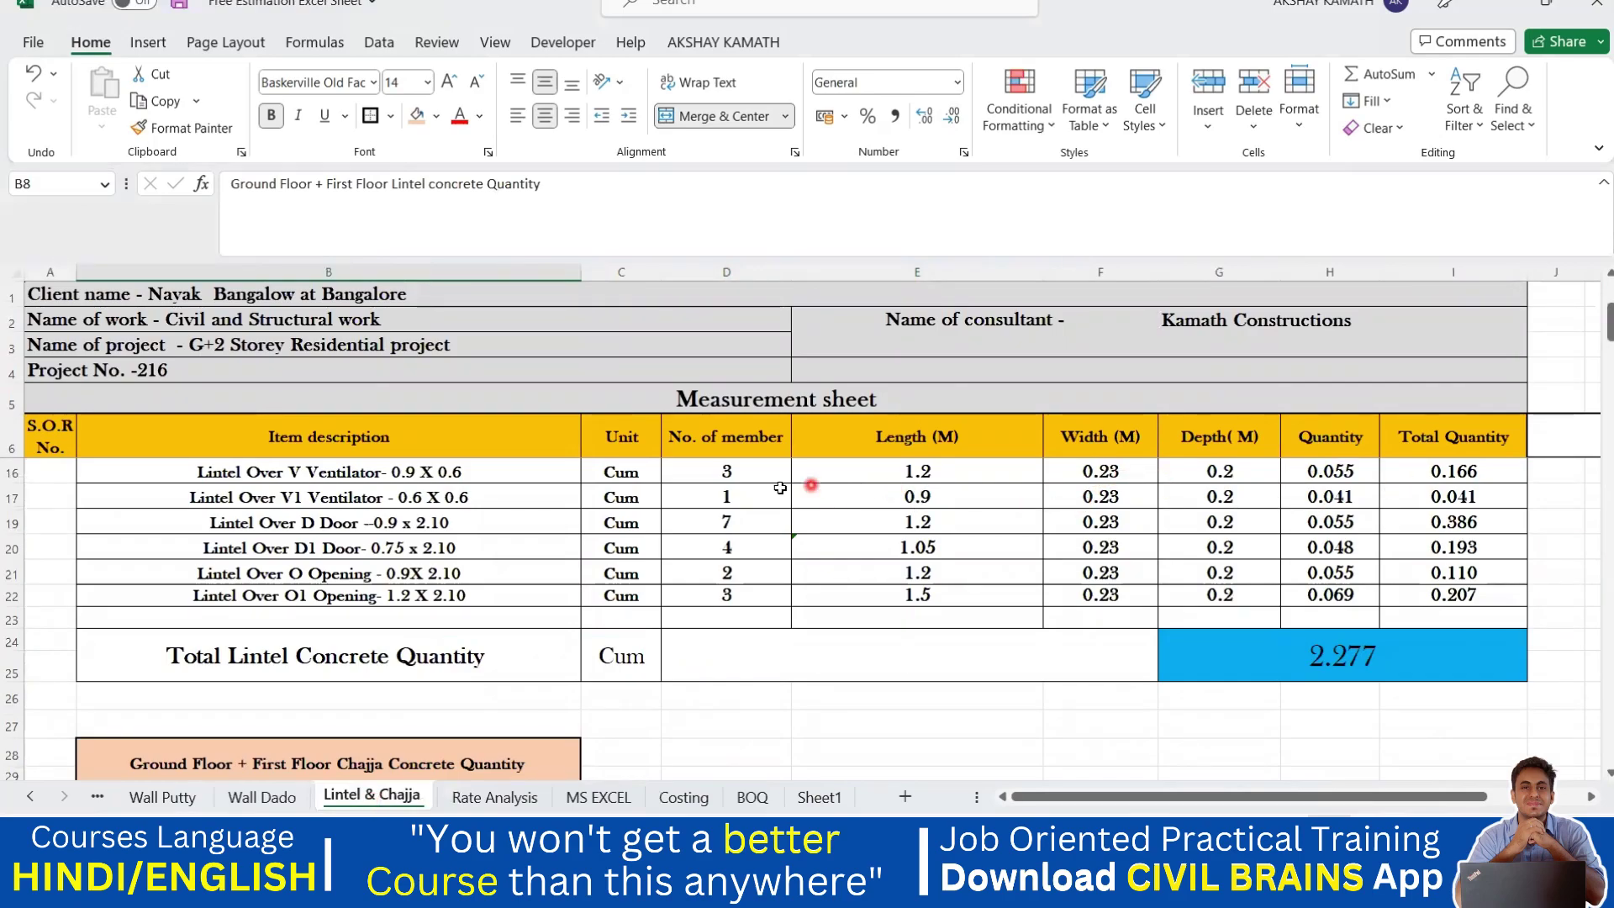
Show the E16:I22 lintel measurements with three decimal places.
left_click_drag(908, 471, 1408, 589)
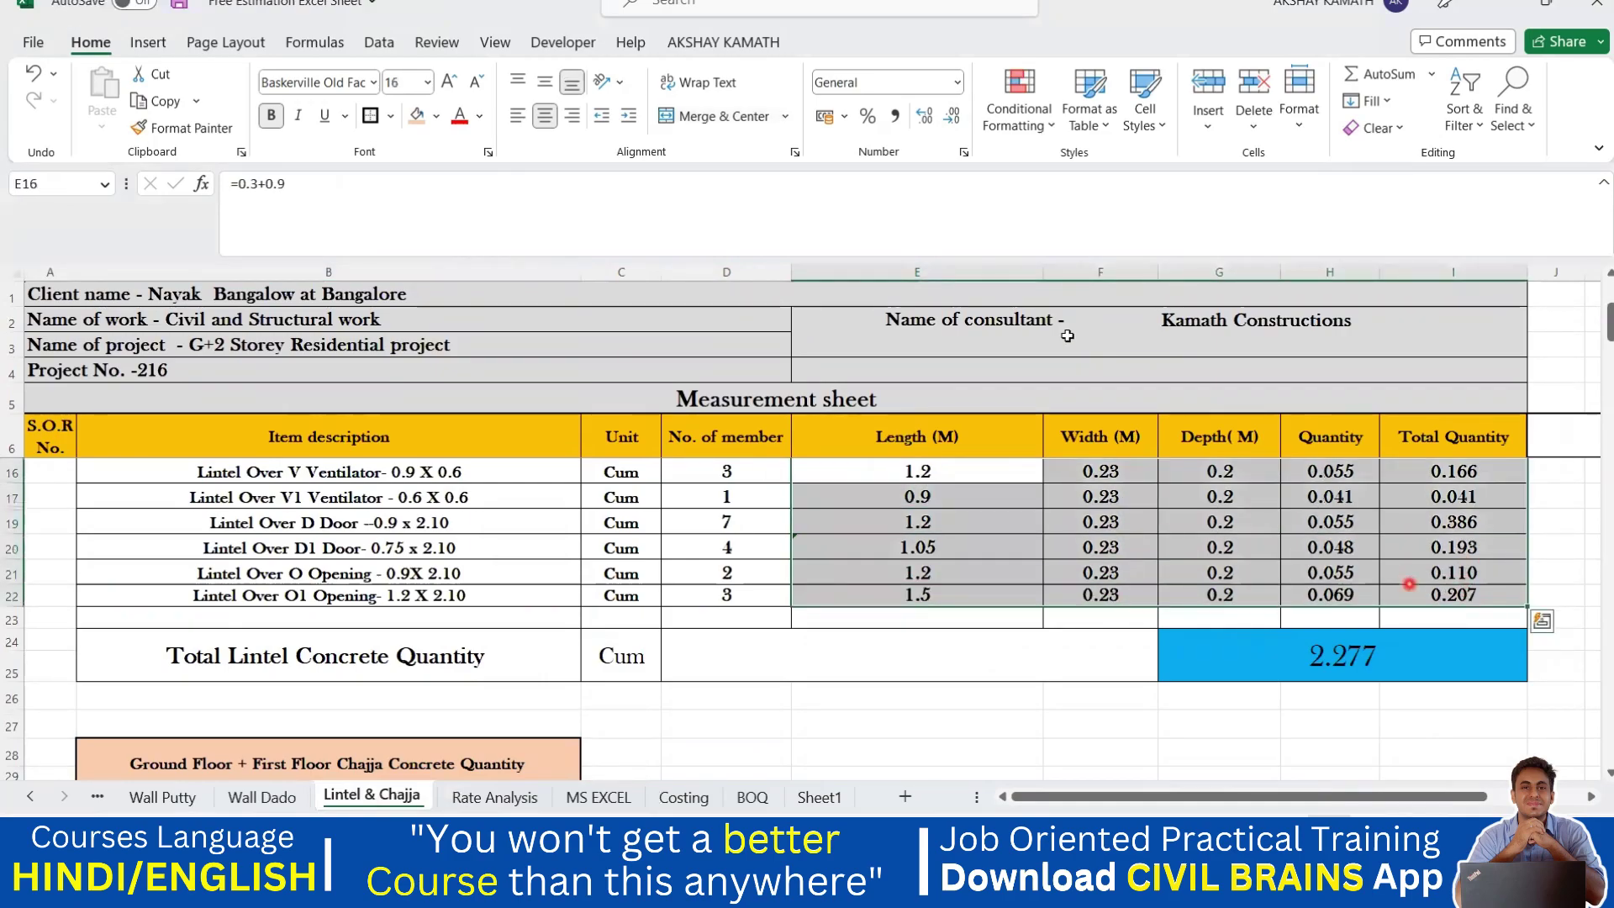
left_click(927, 119)
left_click(928, 119)
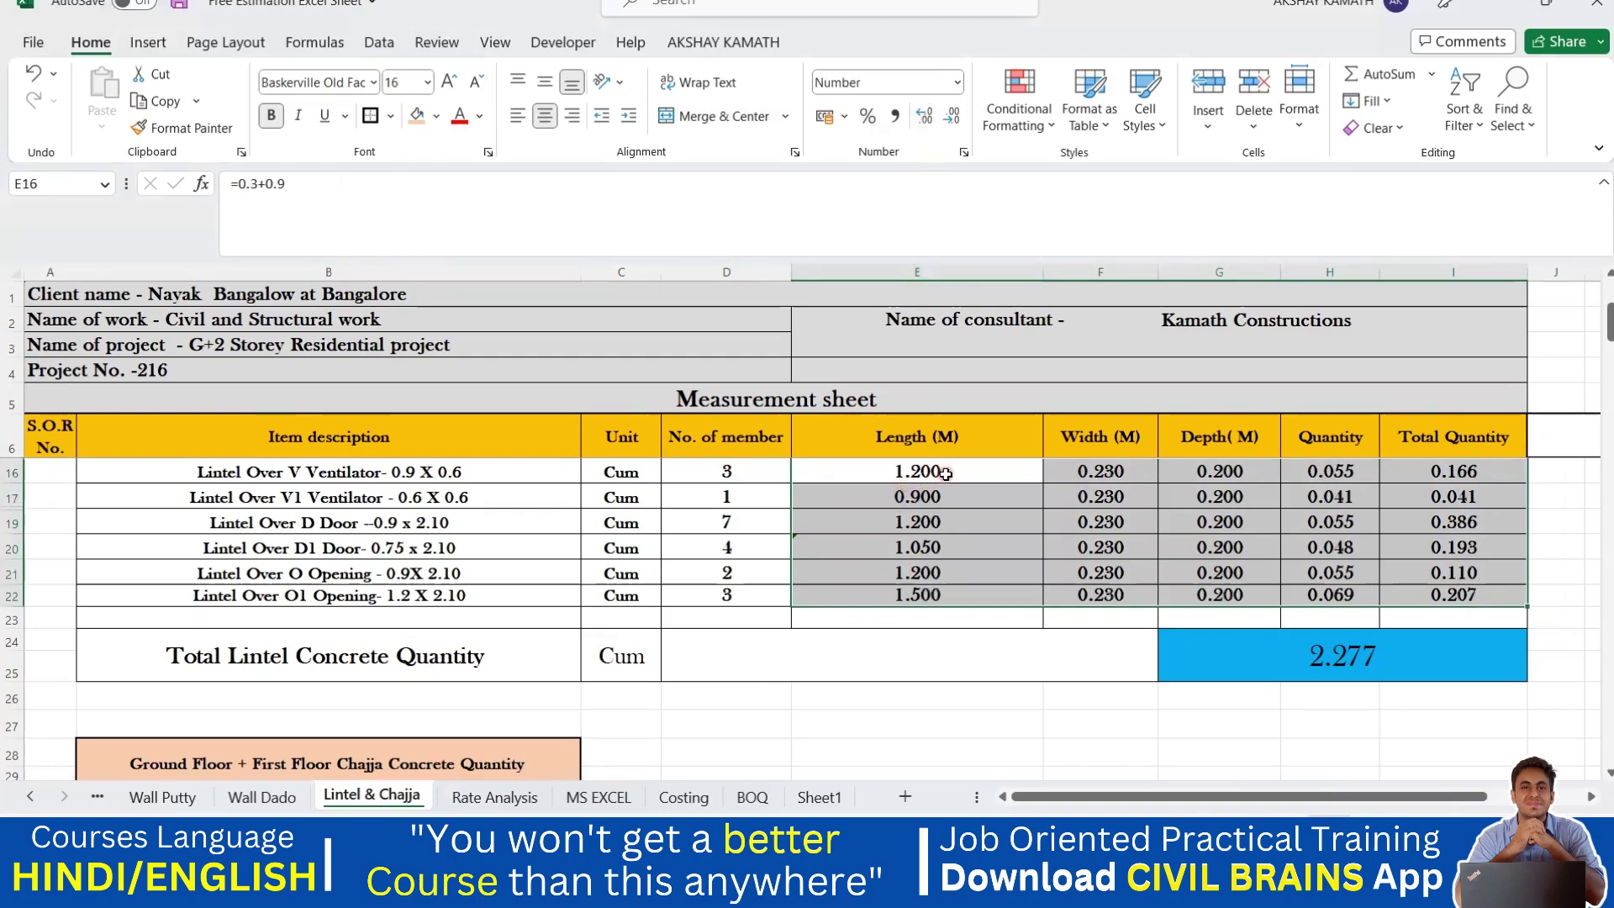
left_click(1069, 701)
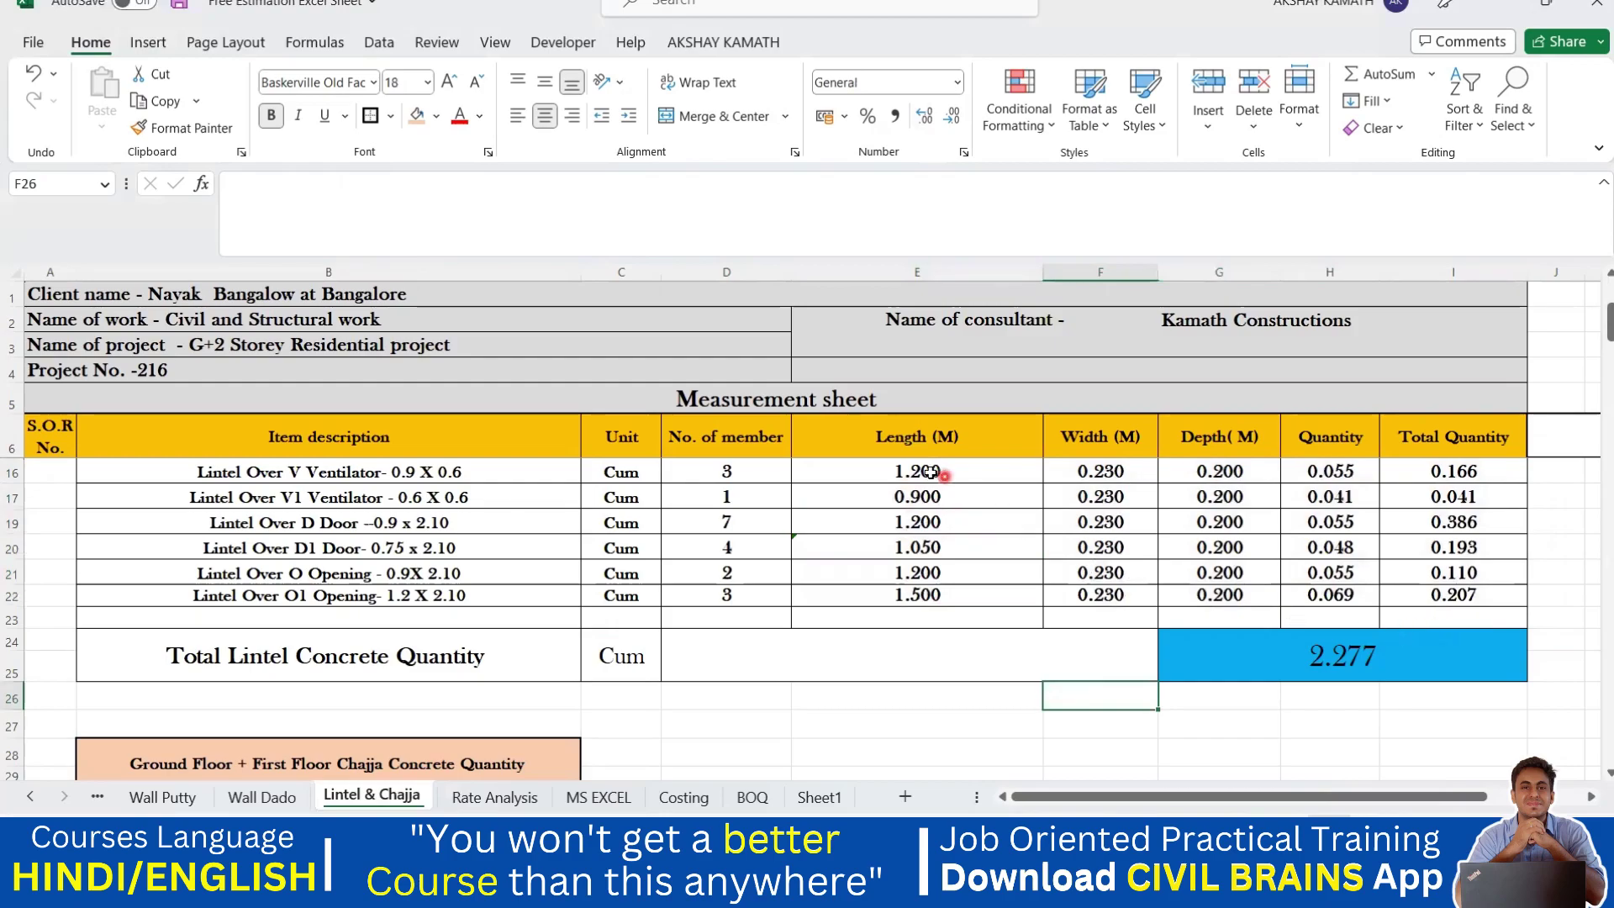
Reduce the E16:I22 measurements to one decimal place, leaving the 2.277 total.
left_click_drag(920, 472, 1471, 593)
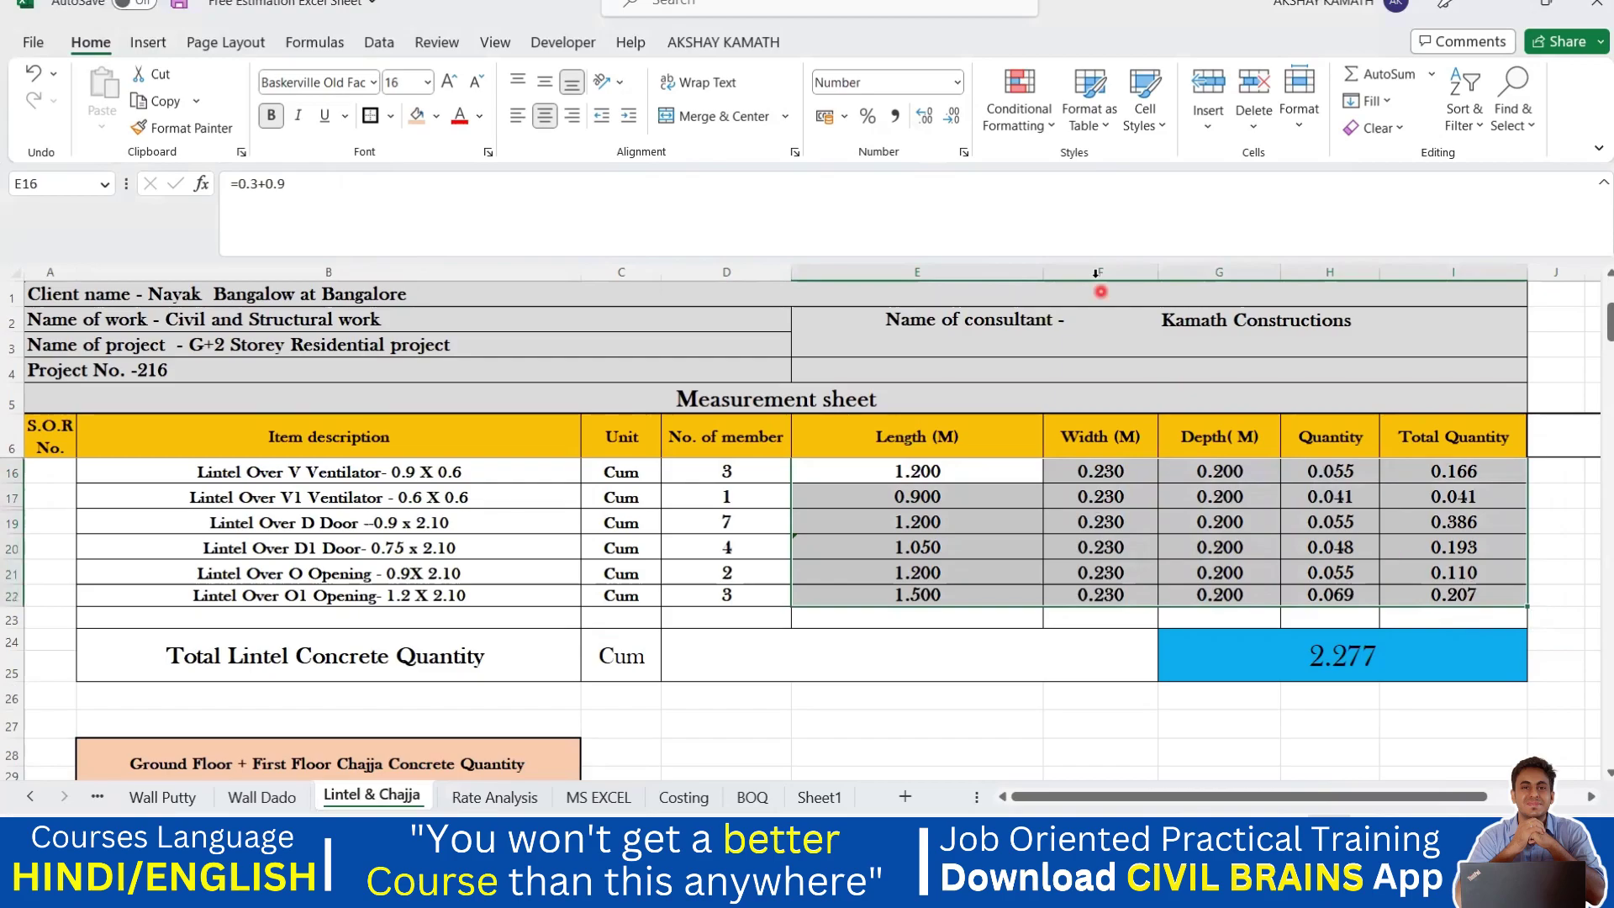
left_click(954, 118)
left_click(954, 118)
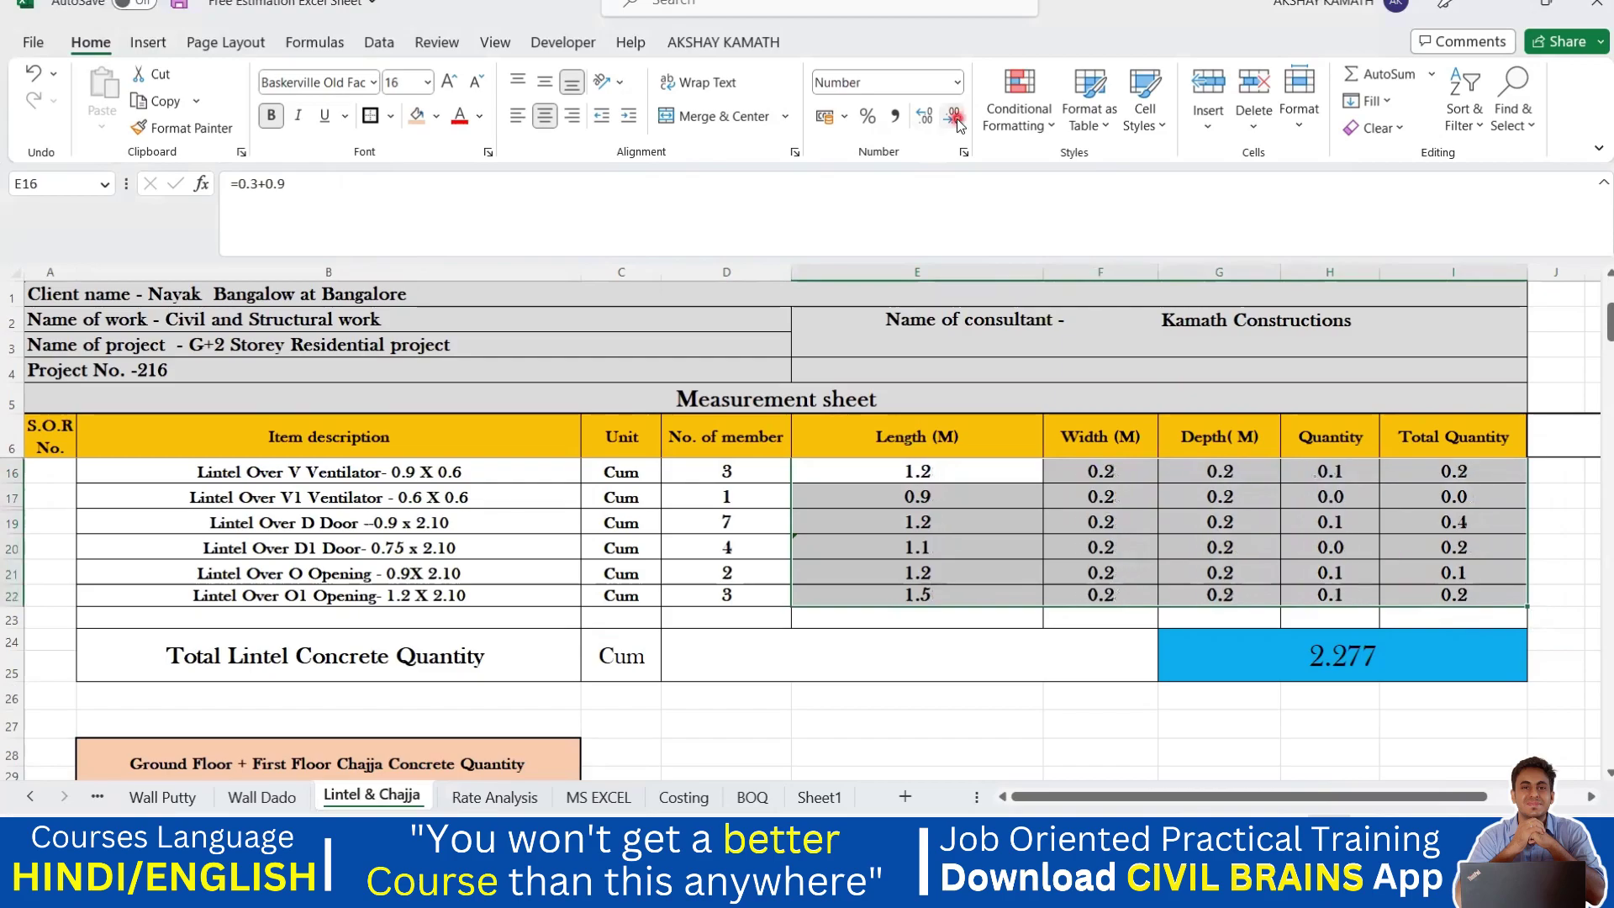
left_click(1482, 653)
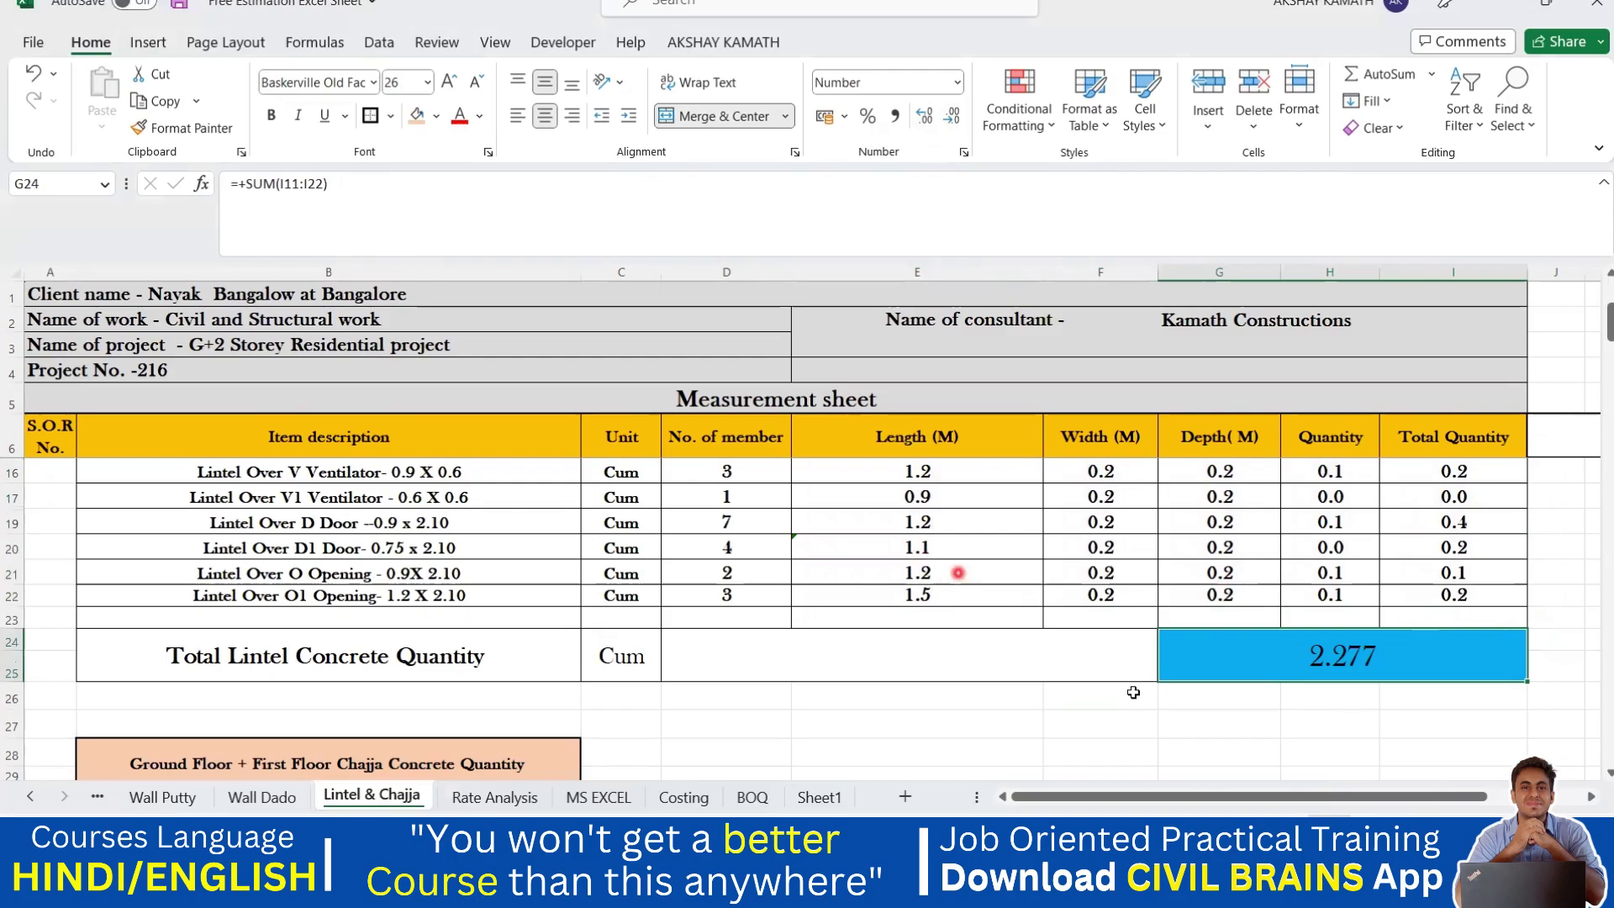
left_click(1107, 741)
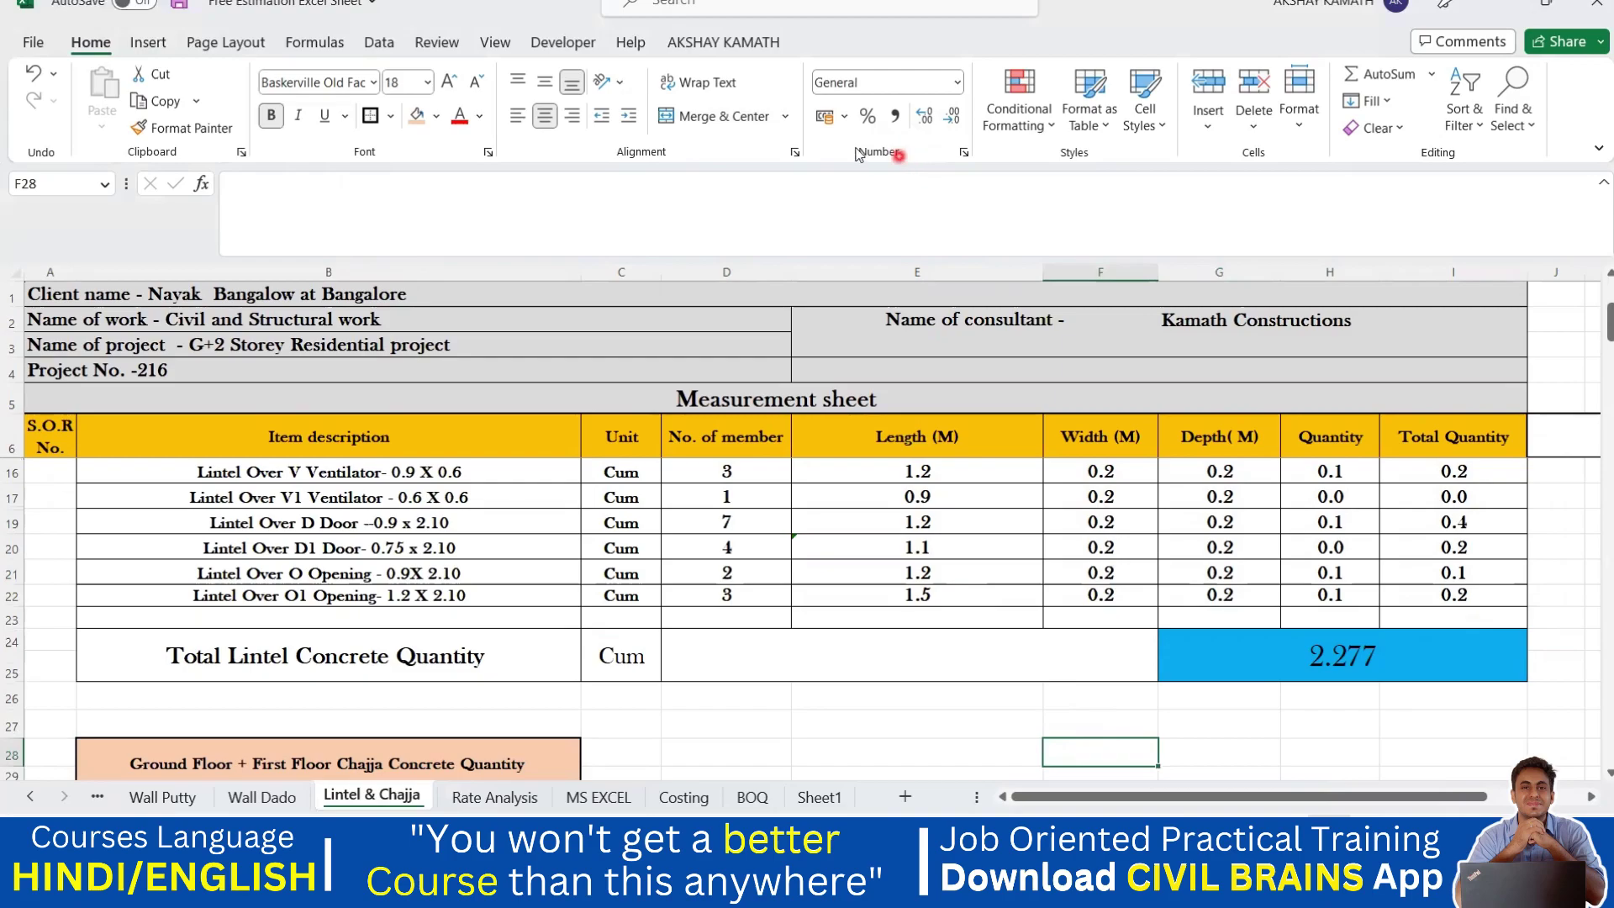
Switch to Sheet1 after a quick look at BOQ, and select cell G21.
scroll(908, 558, "down", 3)
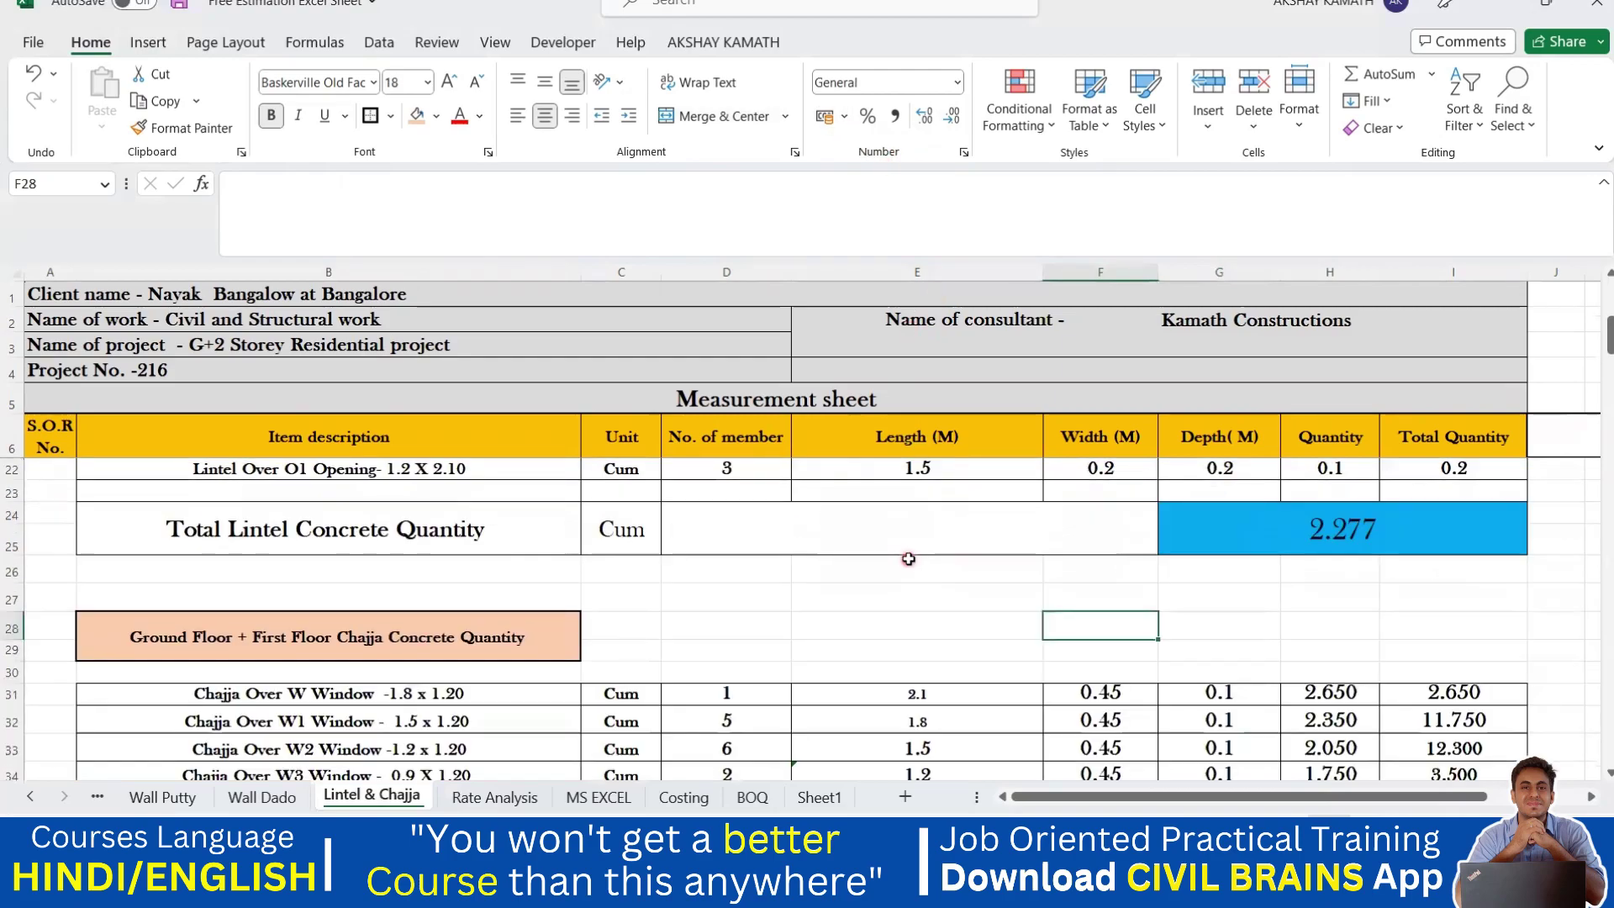
left_click(807, 800)
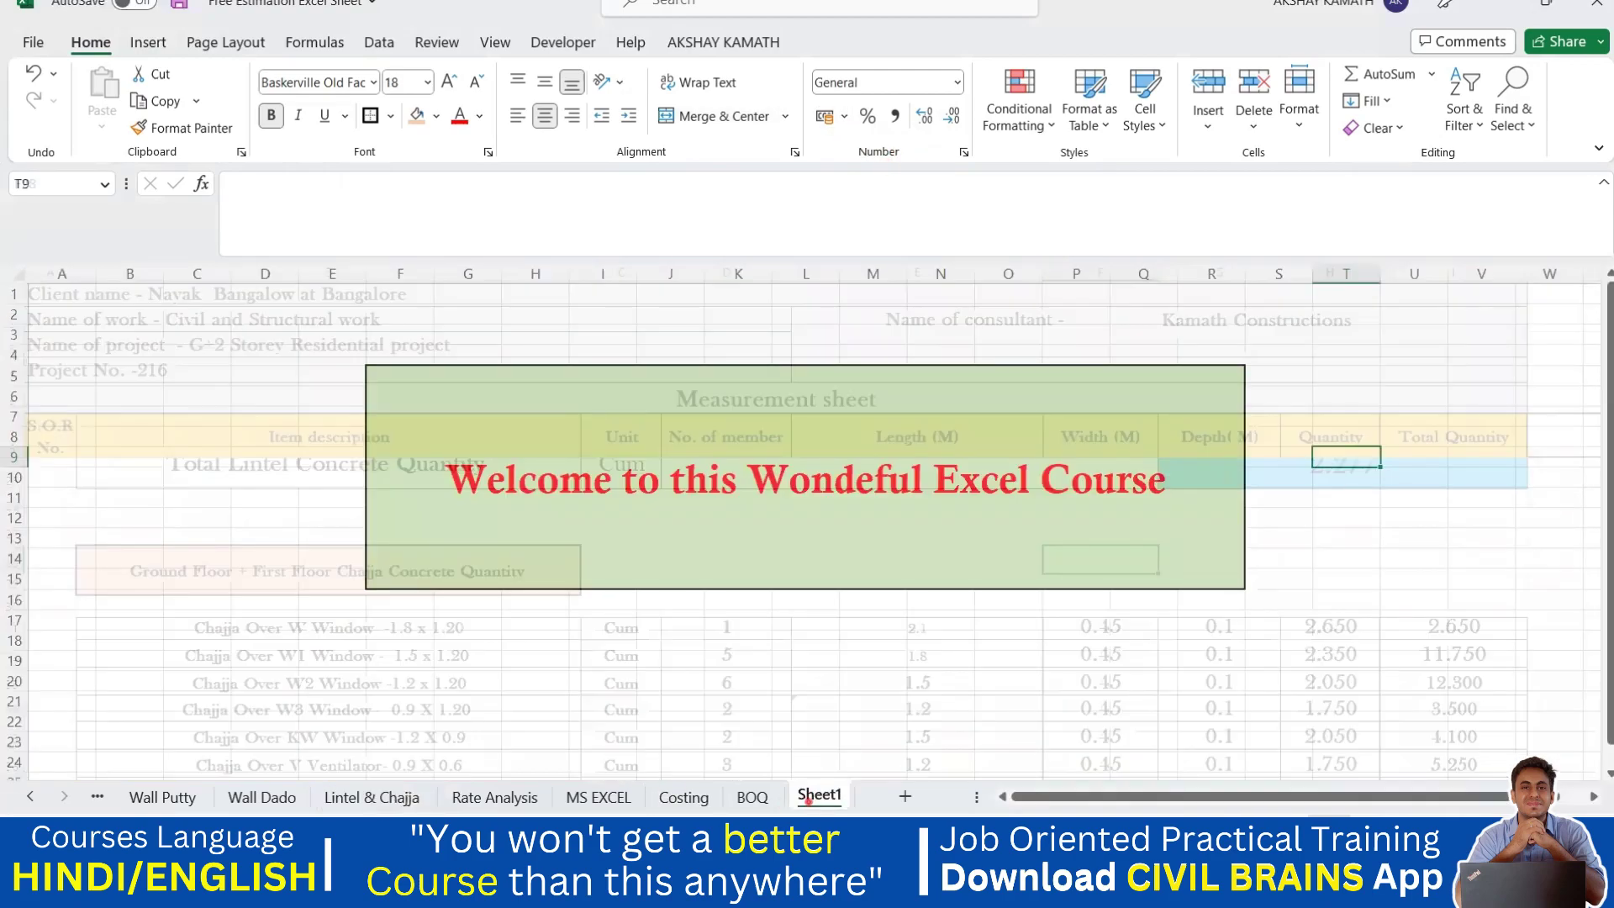
left_click(744, 799)
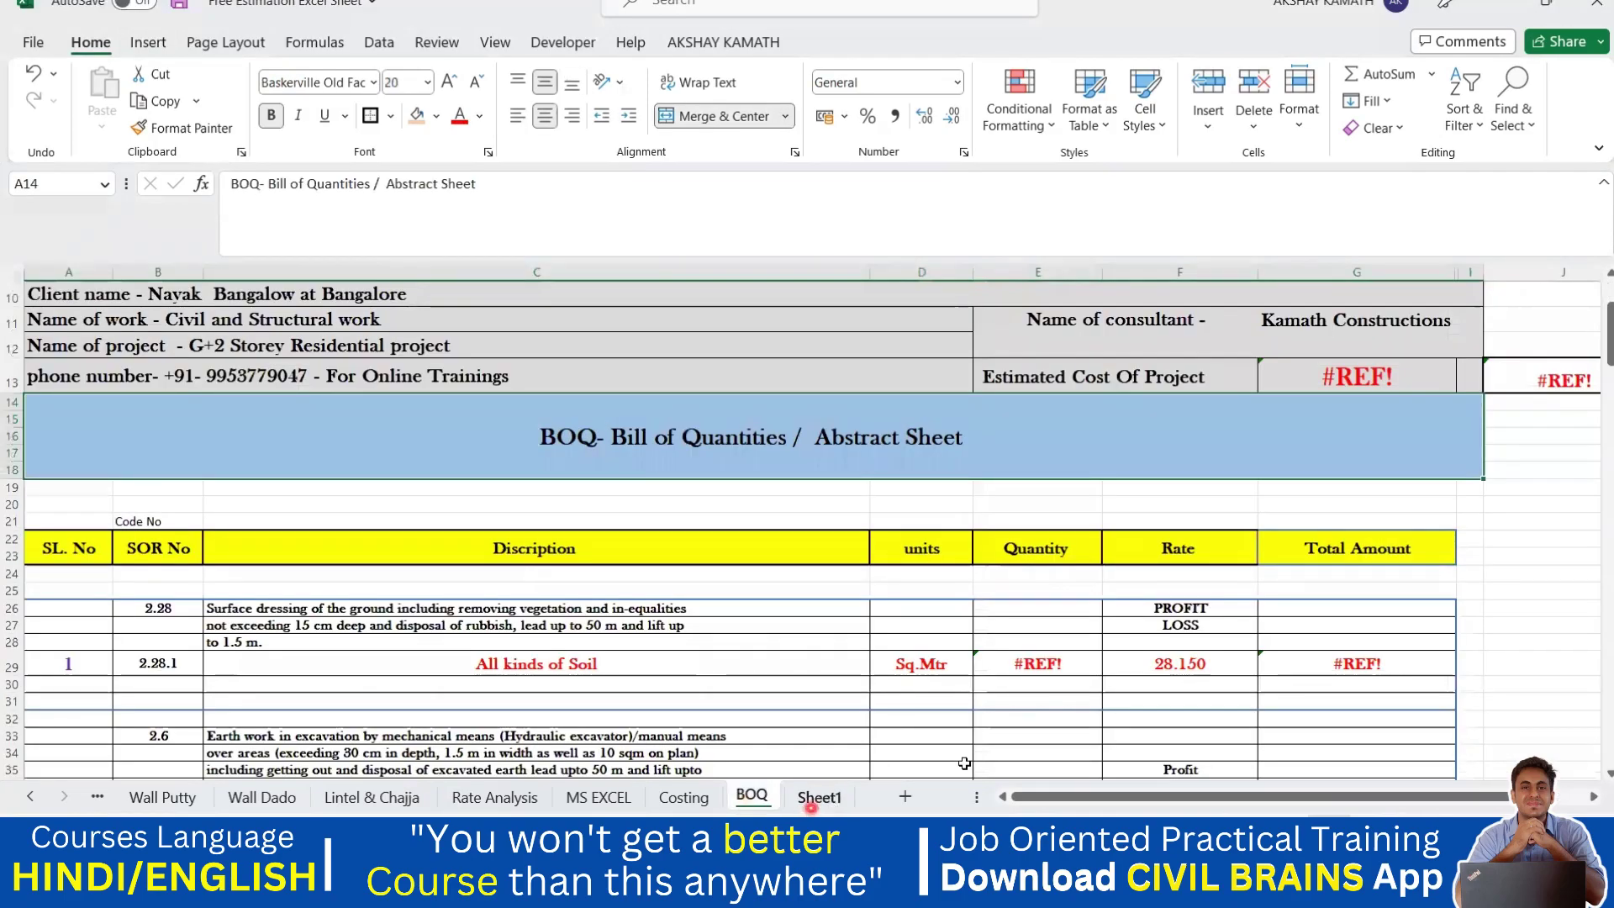
left_click(820, 795)
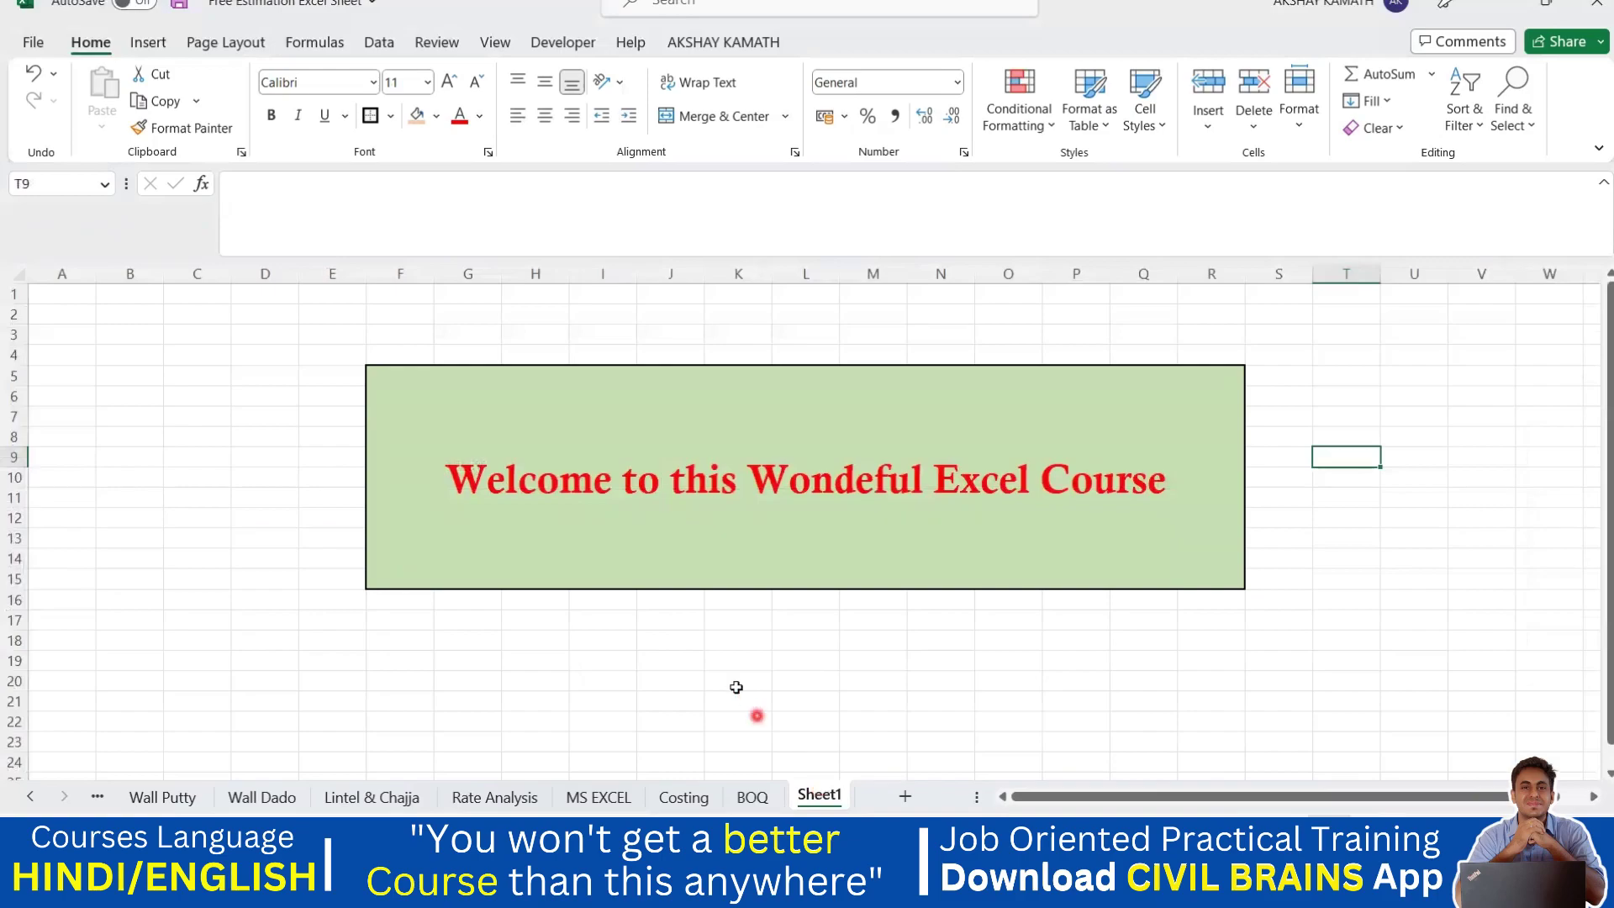
scroll(672, 639, "down", 2)
left_click(633, 598)
left_click(463, 586)
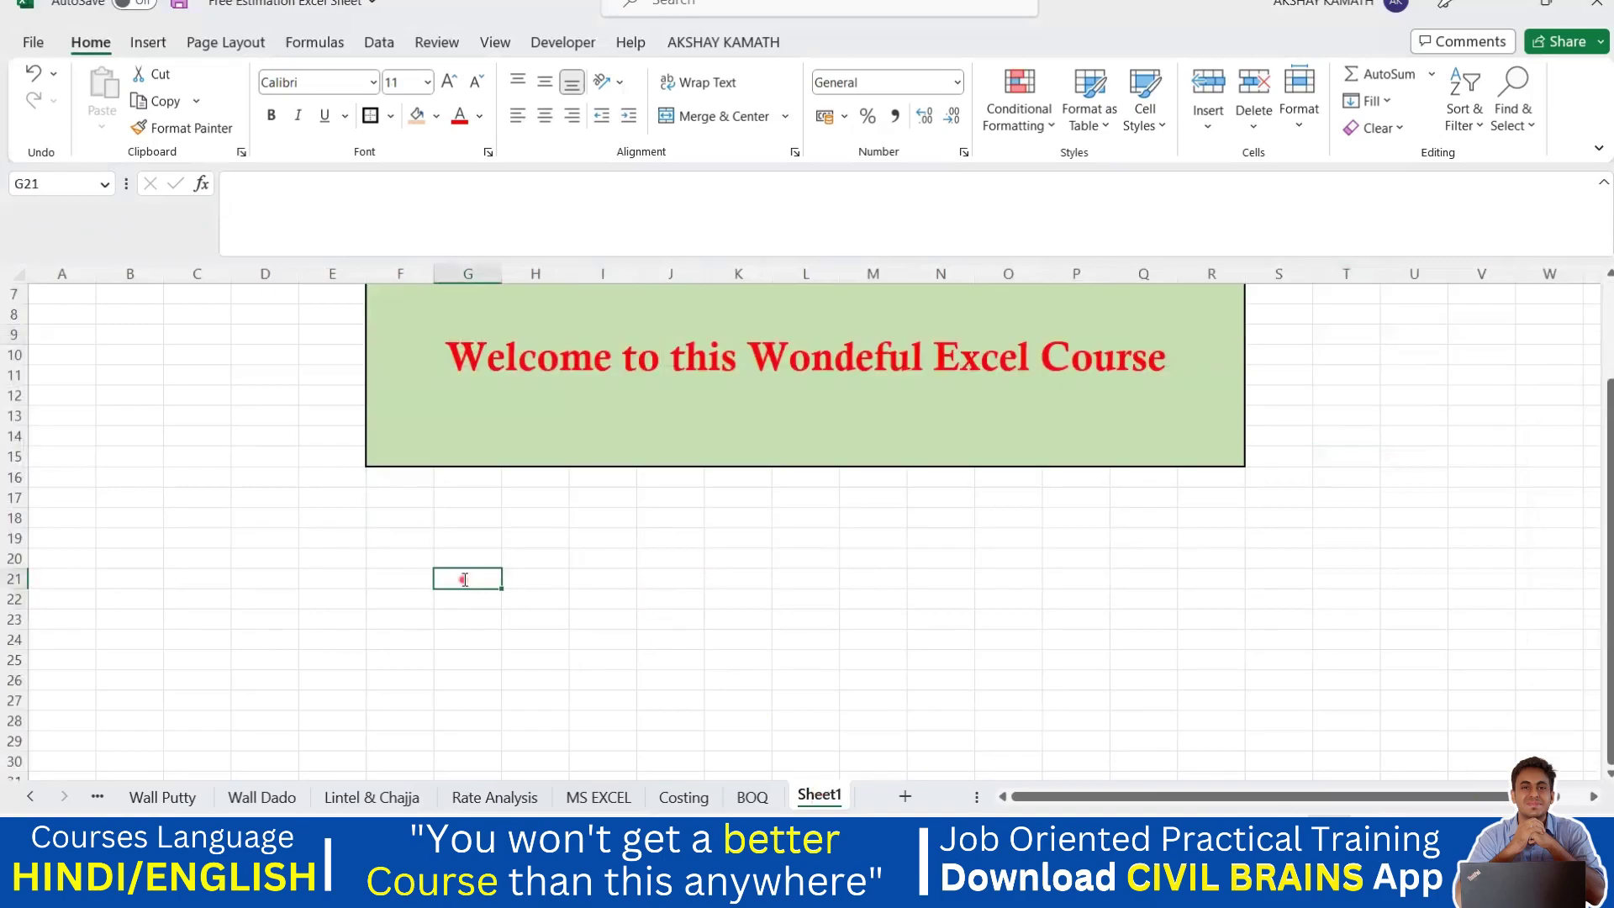
Enter headers Project and Cost in G21:H21 and project labels A–E below.
double_click(463, 579)
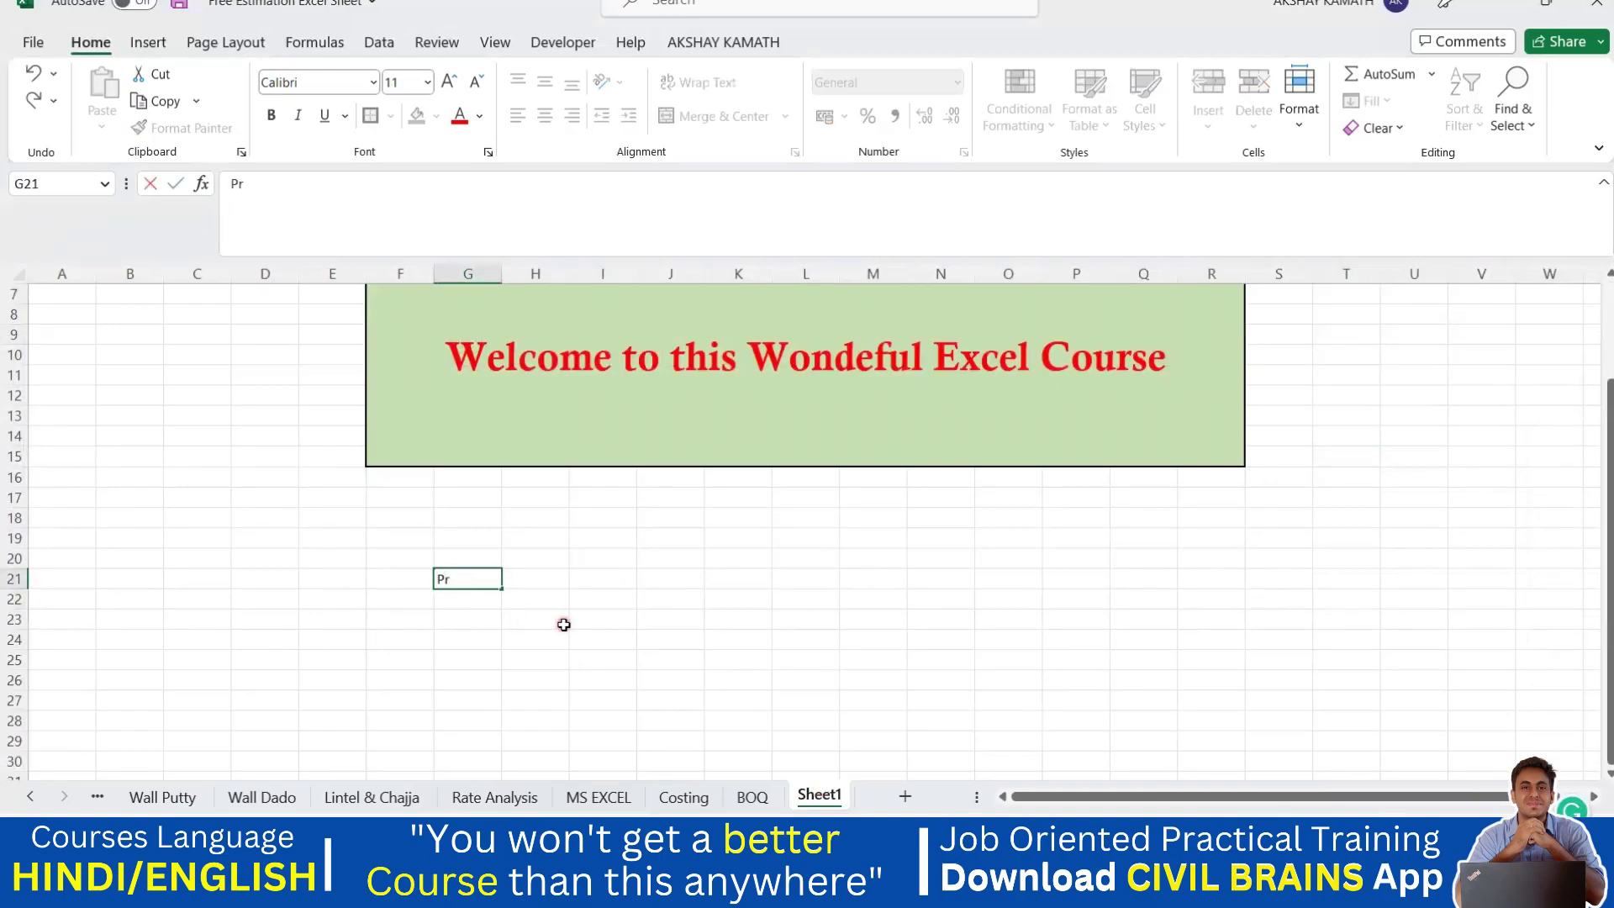
key("Tab")
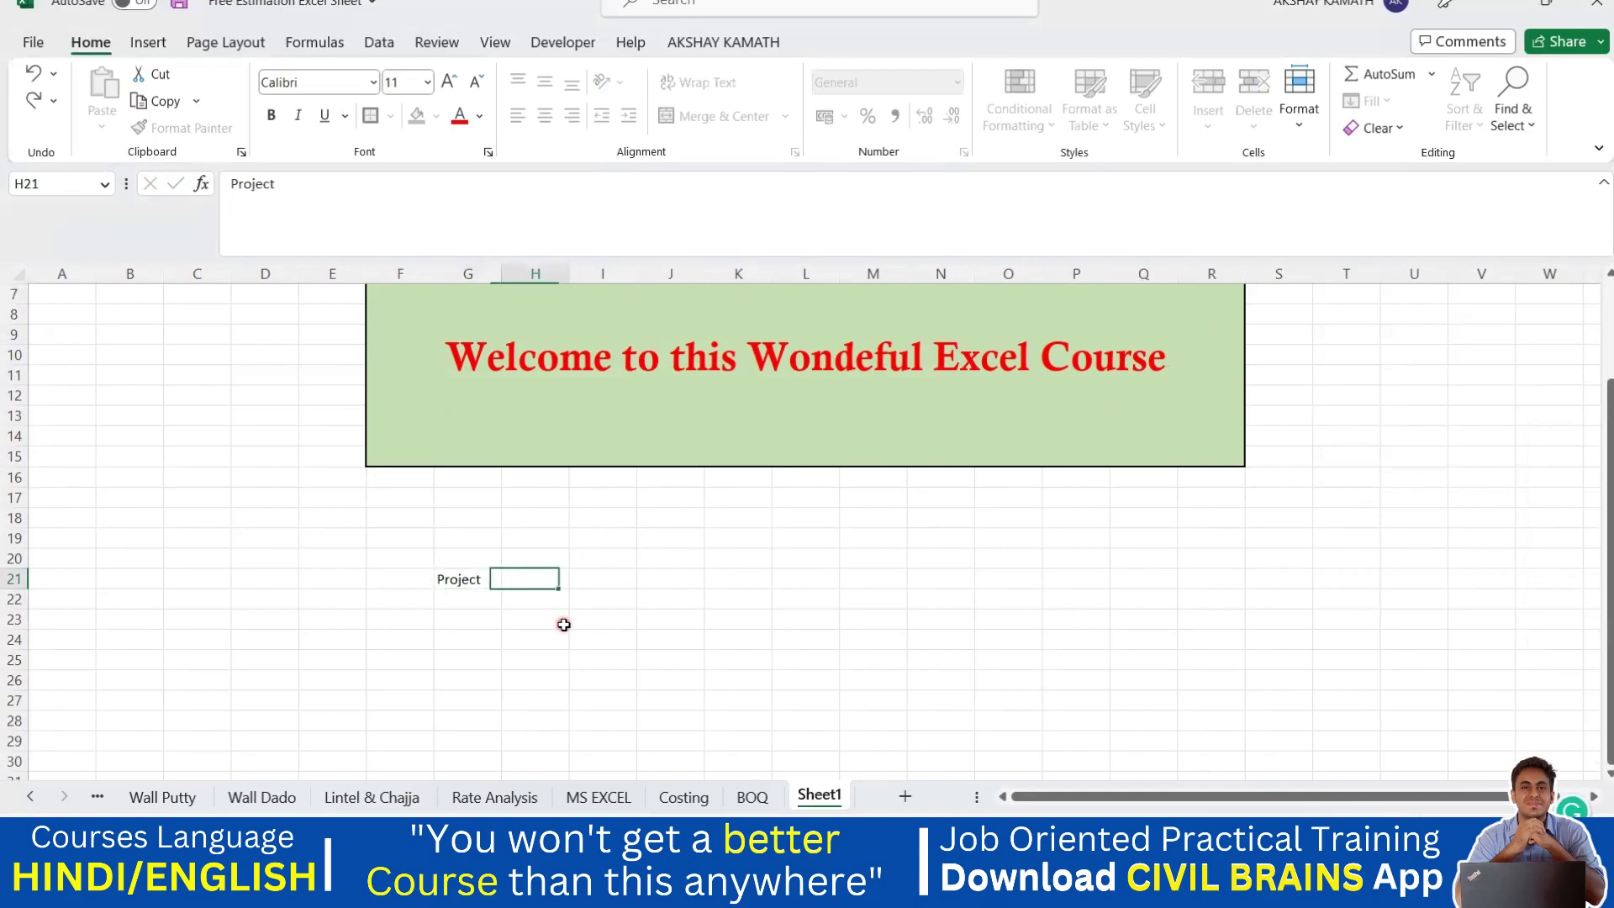
type("Cost")
key("Return")
key("Left")
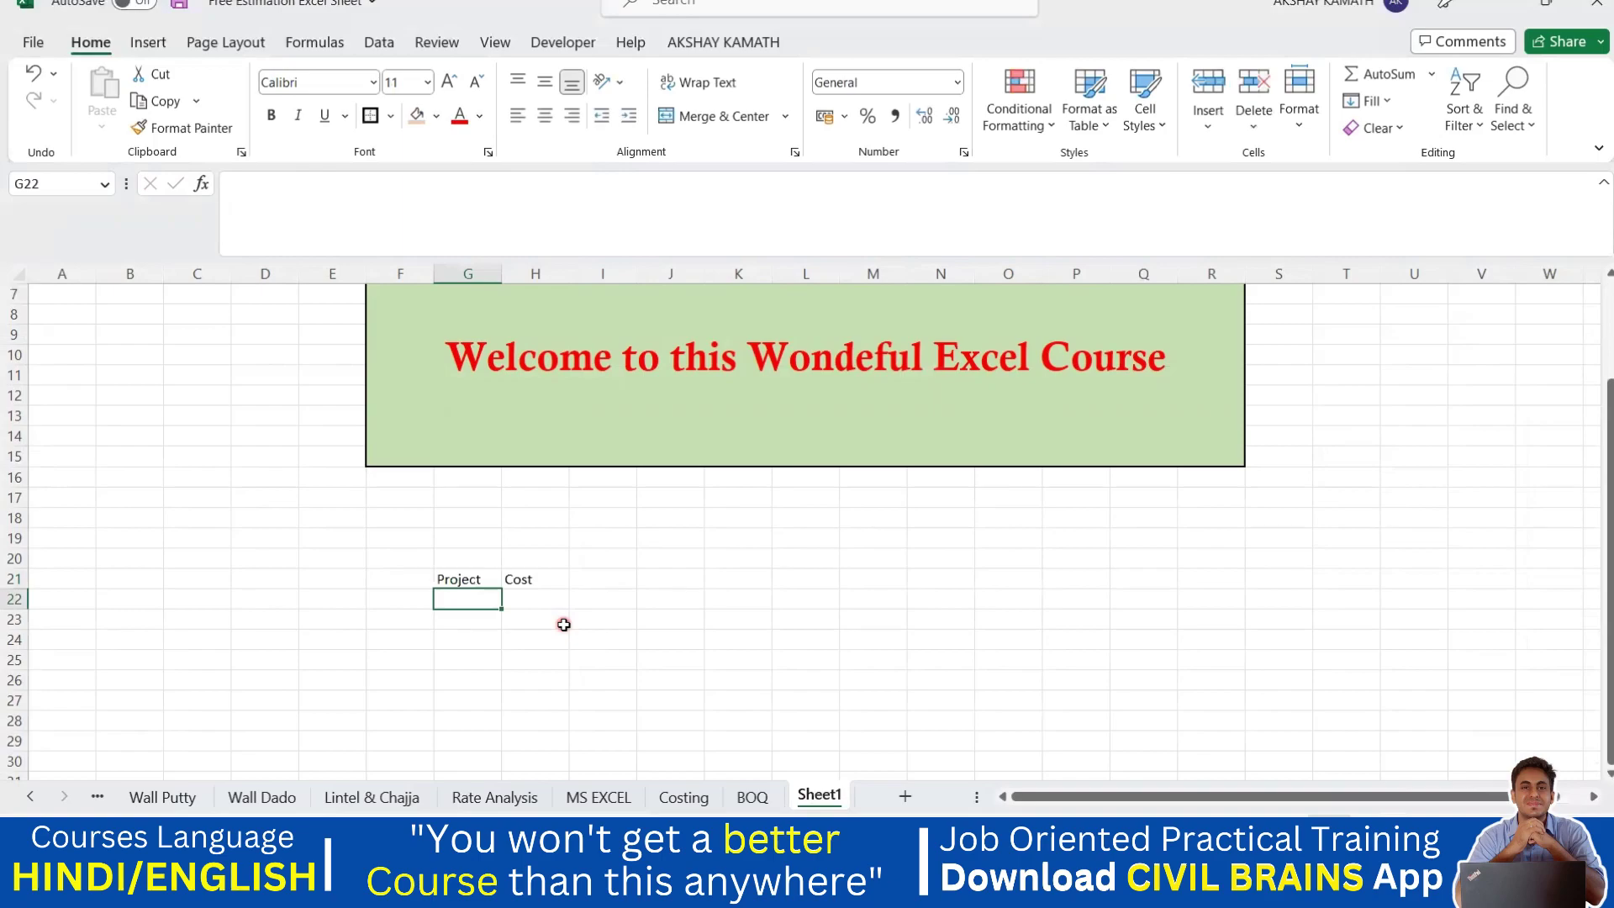
type("A")
key("Return")
type("B")
key("Return")
type("C")
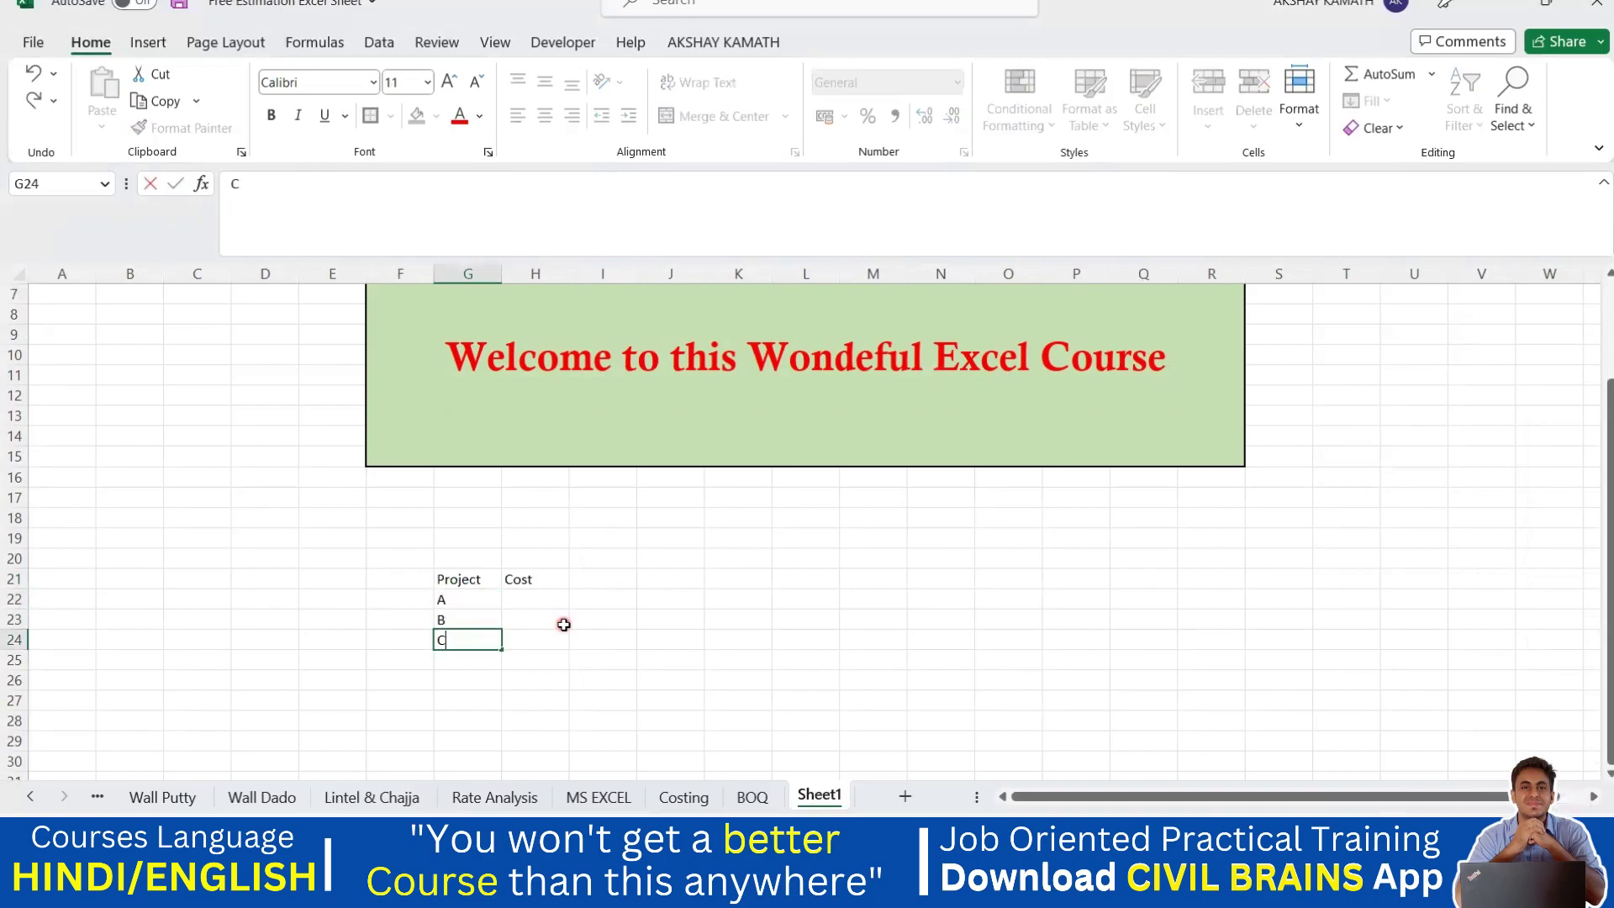
key("Return")
type("D")
key("Return")
type("E")
key("Tab")
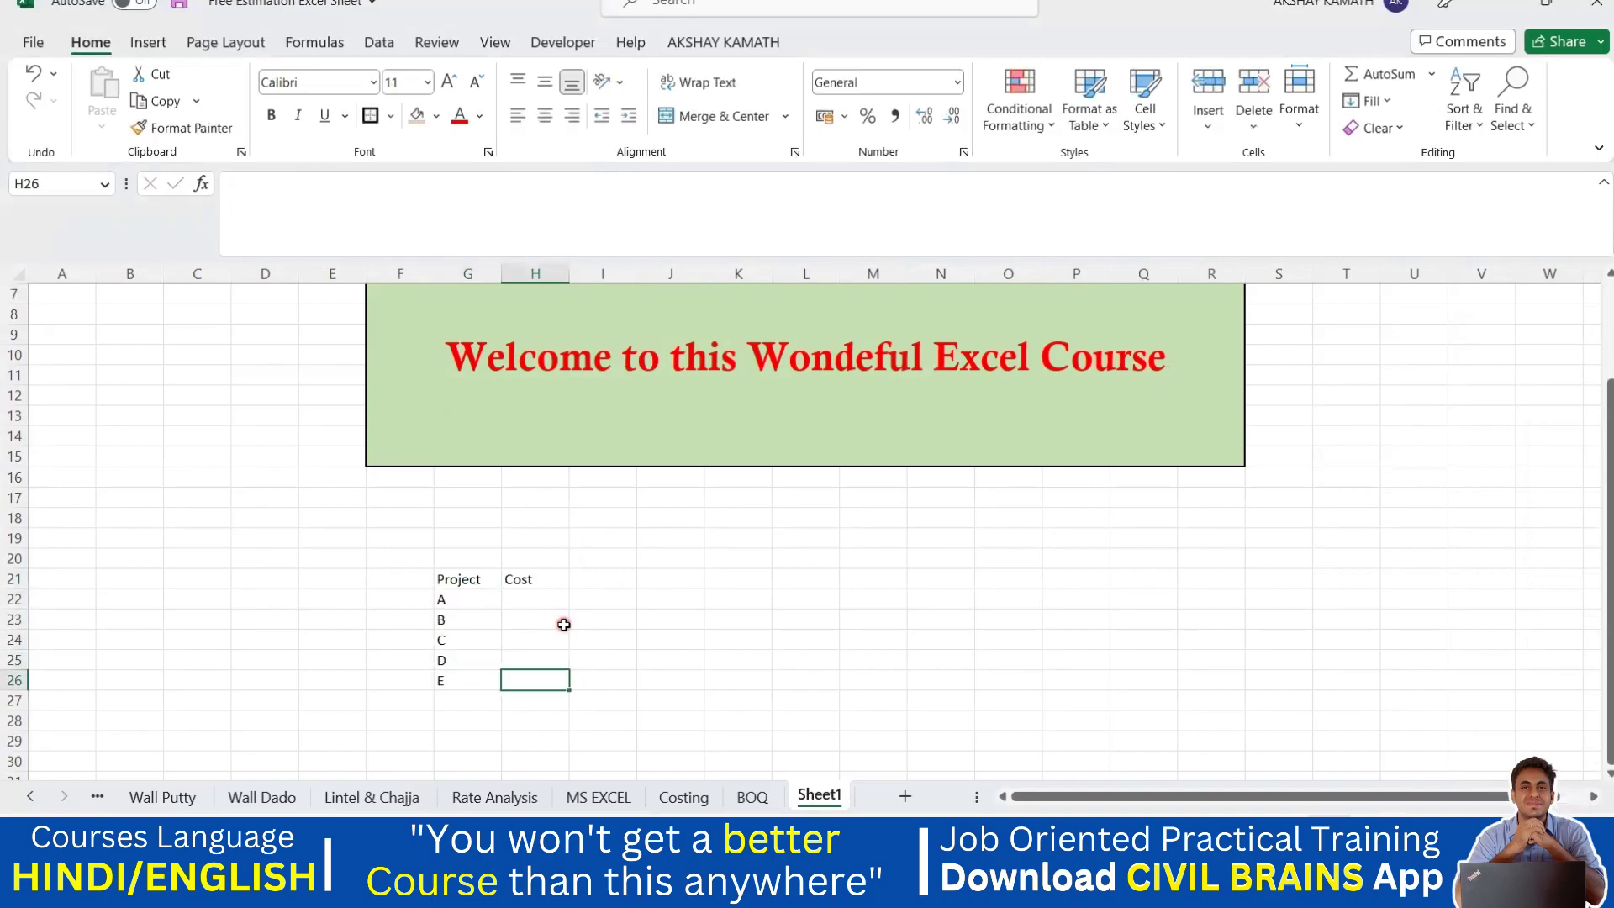
Enter costs 456242, 456522, 655522 and 5435222 for projects A–D.
key("Up")
key("Up")
key("Up")
key("Up")
type("456")
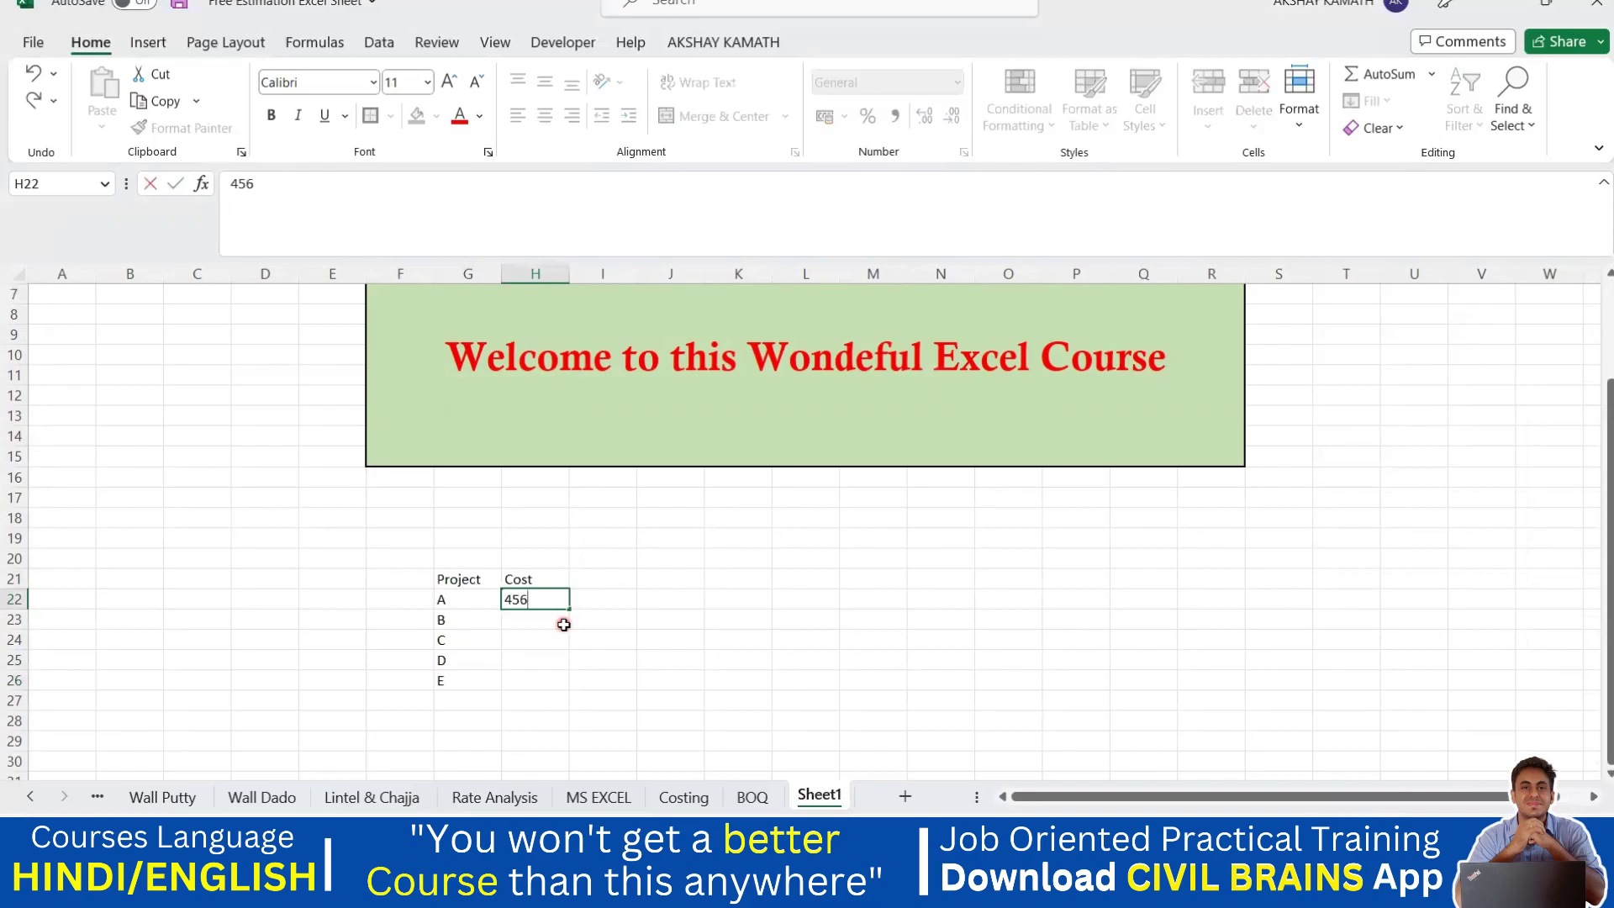
type("242")
key("Return")
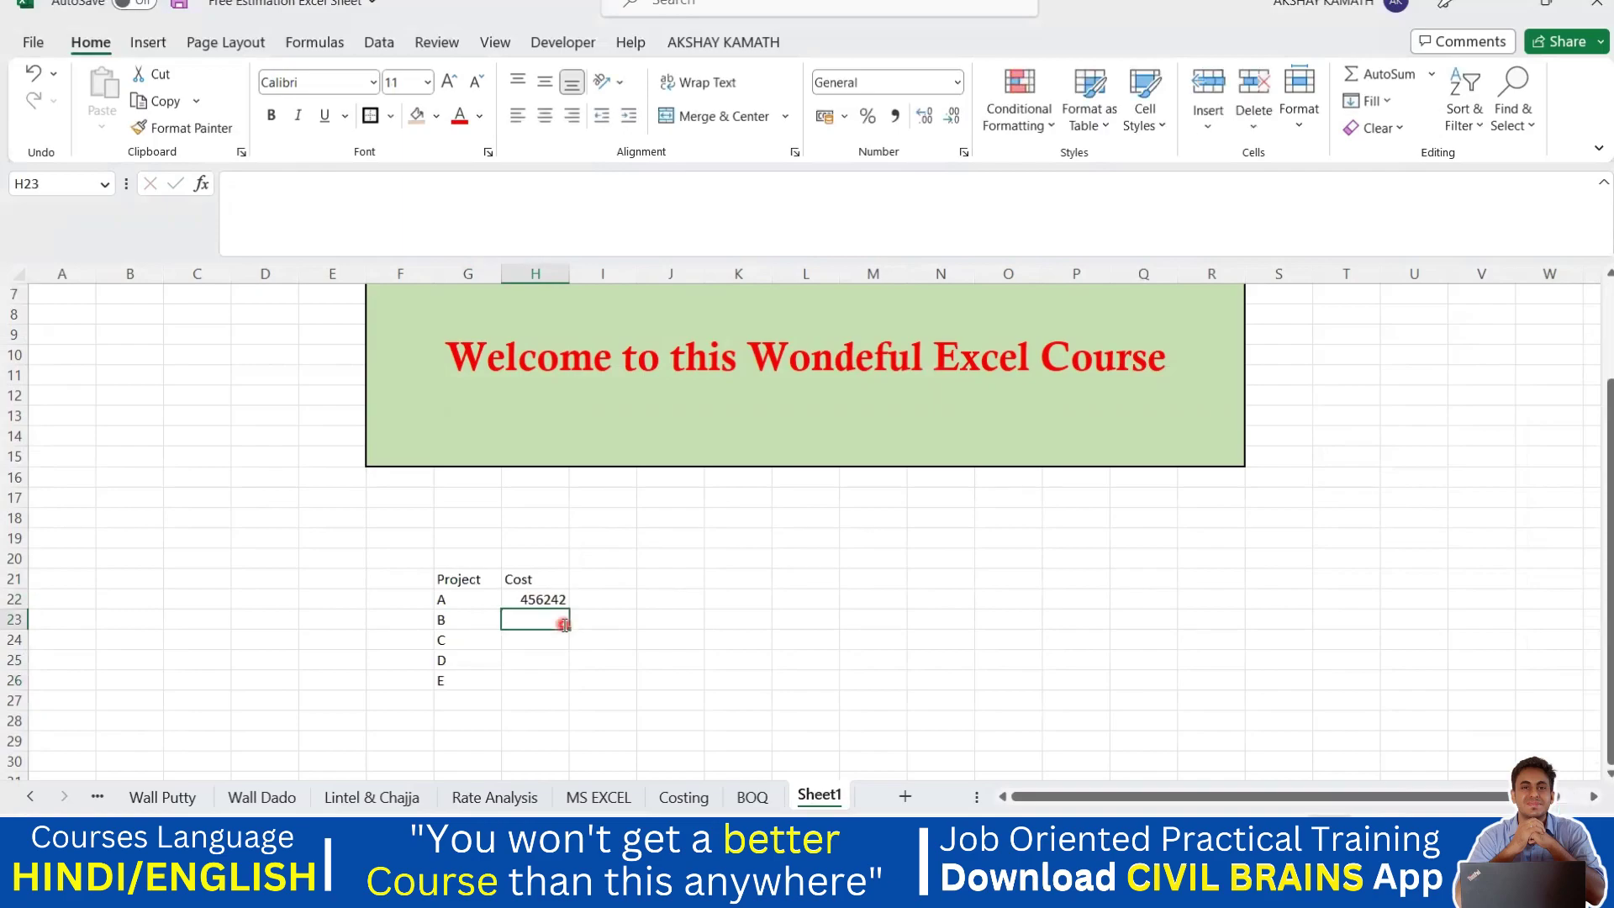
type("456522")
key("Return")
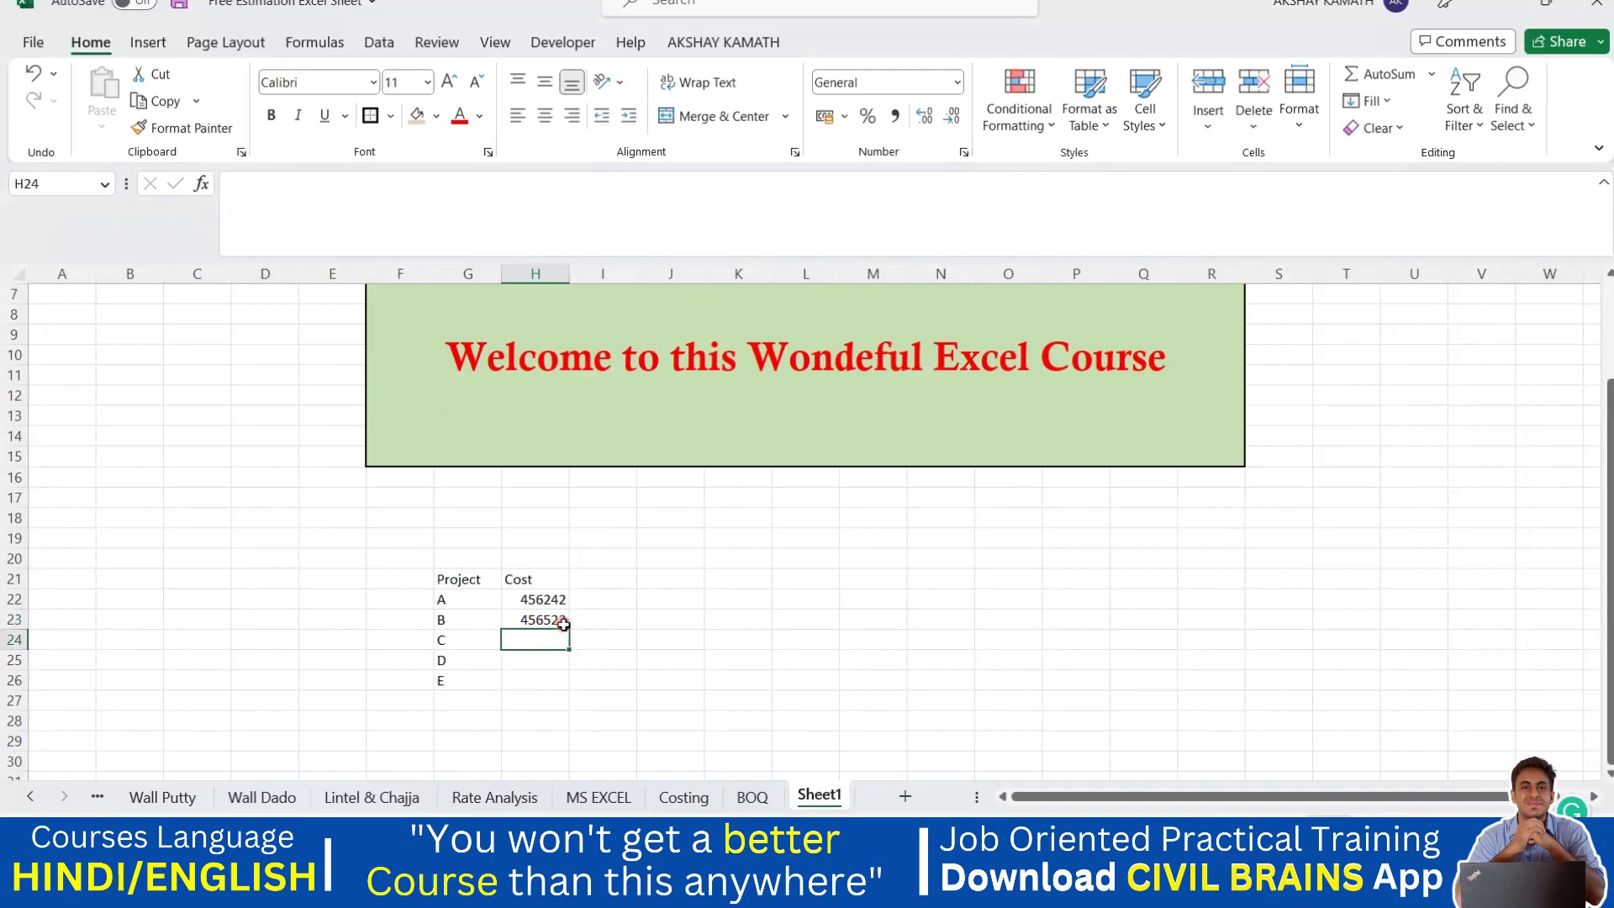
type("655522")
key("Return")
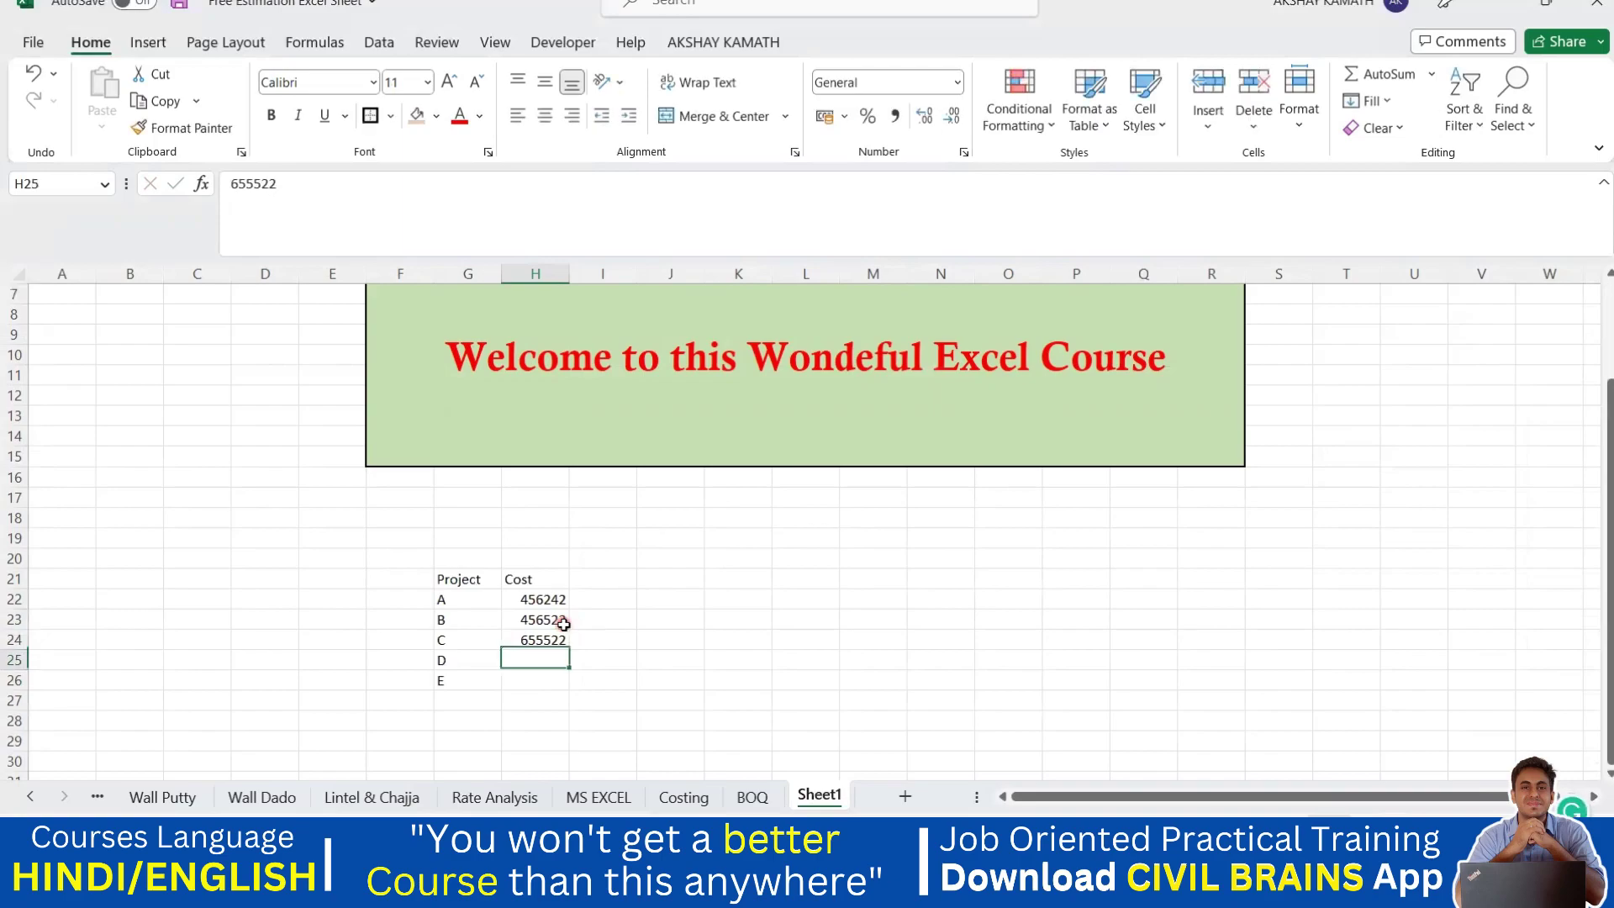
type("5435222")
left_click(743, 623)
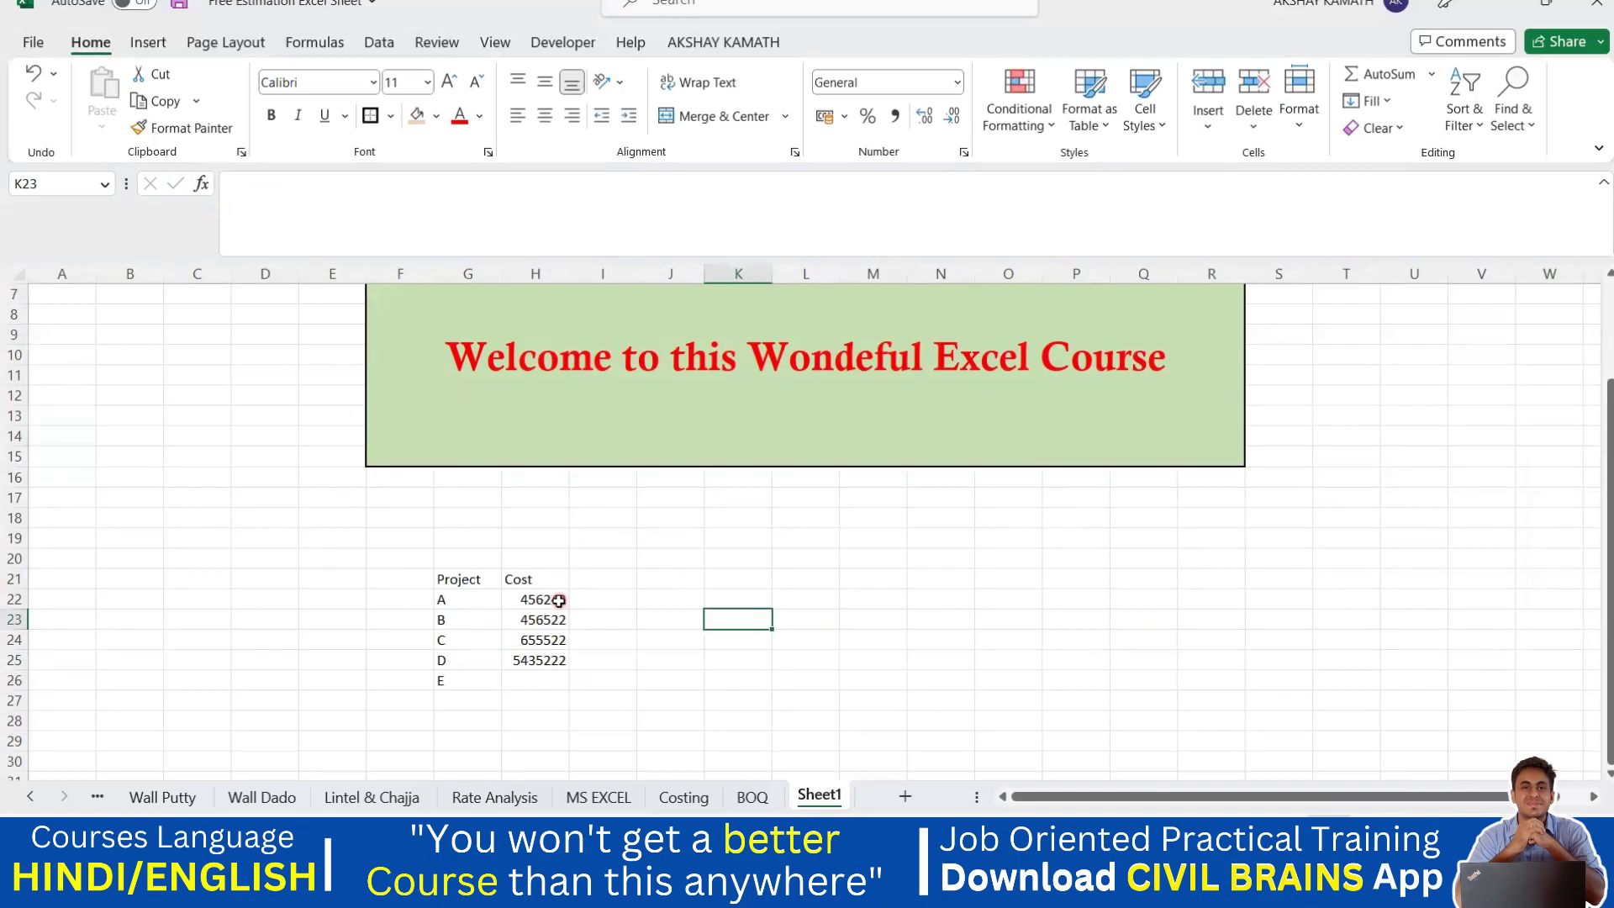
left_click(531, 679)
type("45")
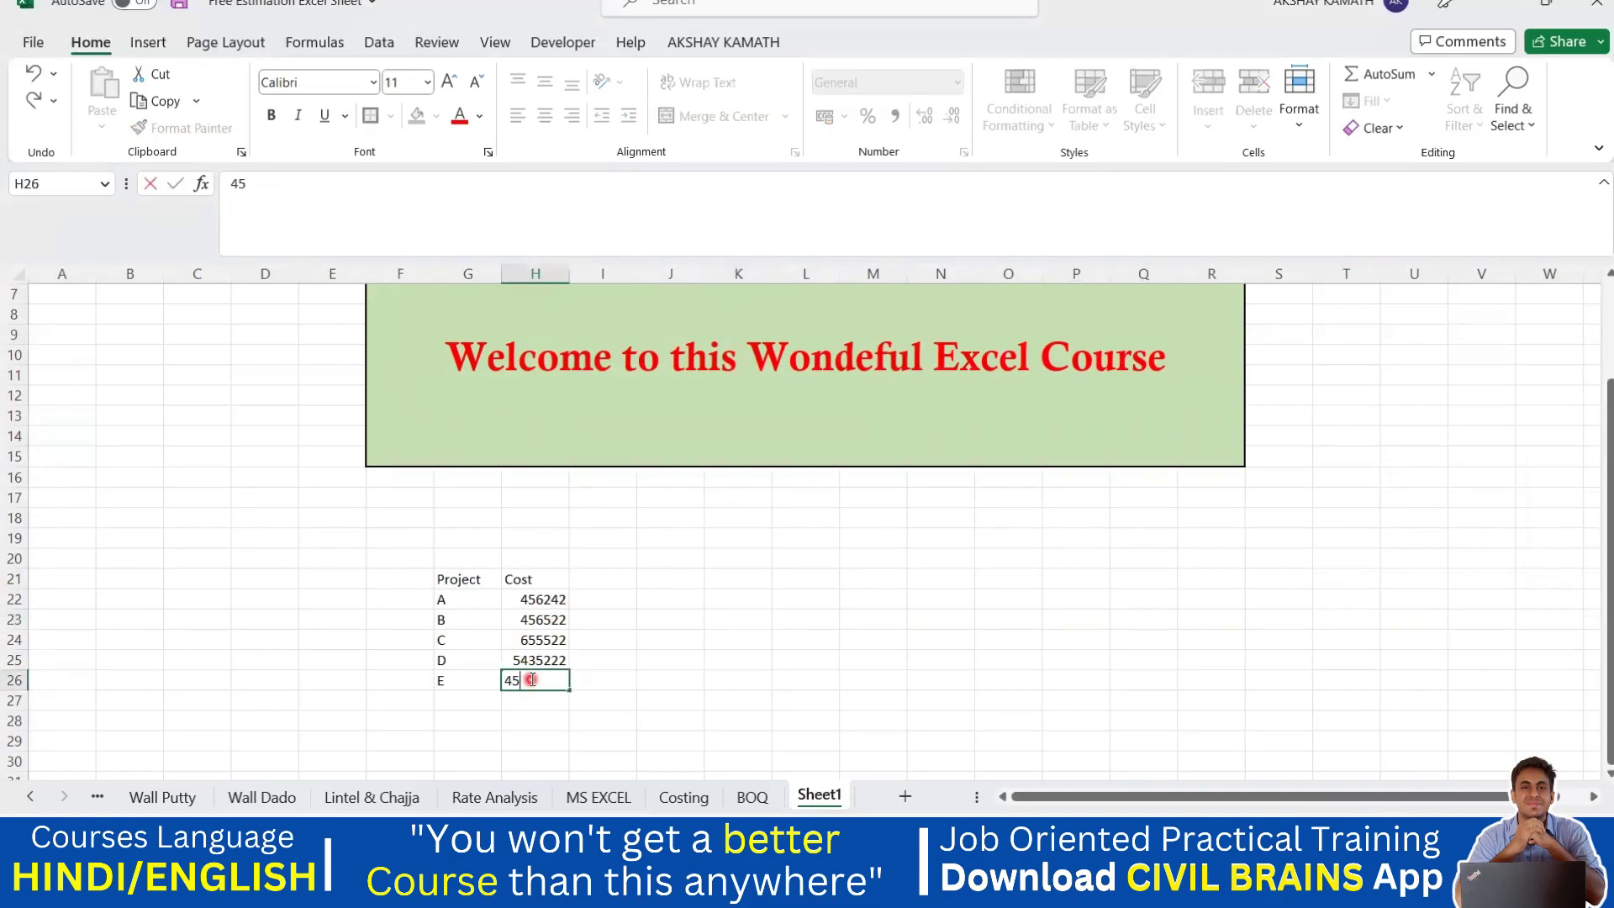
type("45554555")
left_click_drag(774, 661, 738, 658)
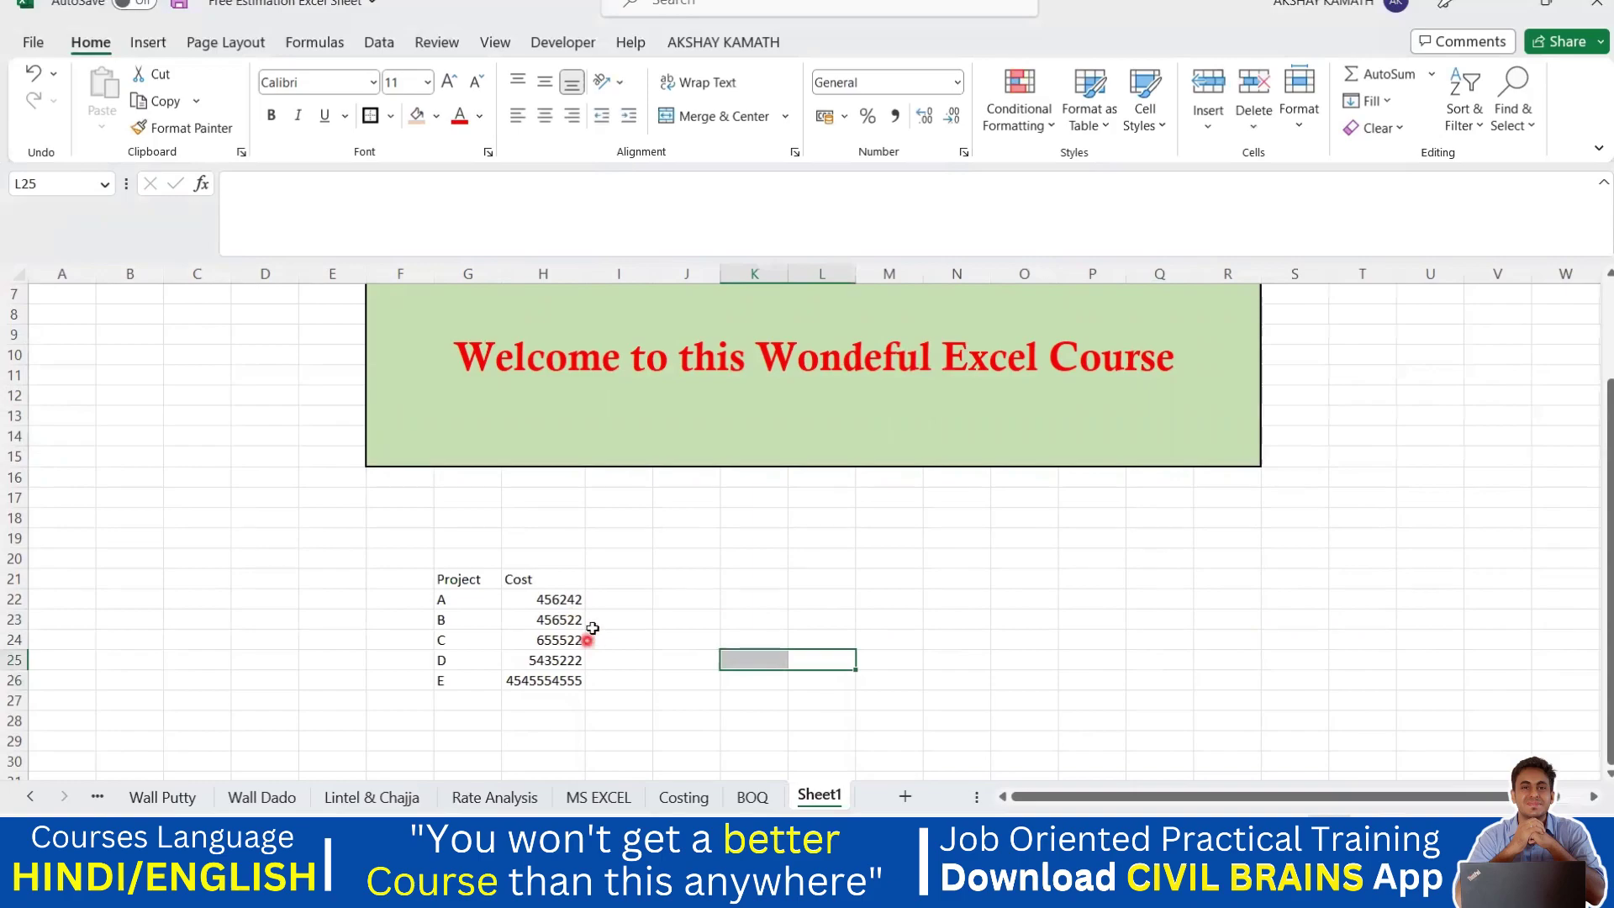
left_click_drag(562, 599, 565, 677)
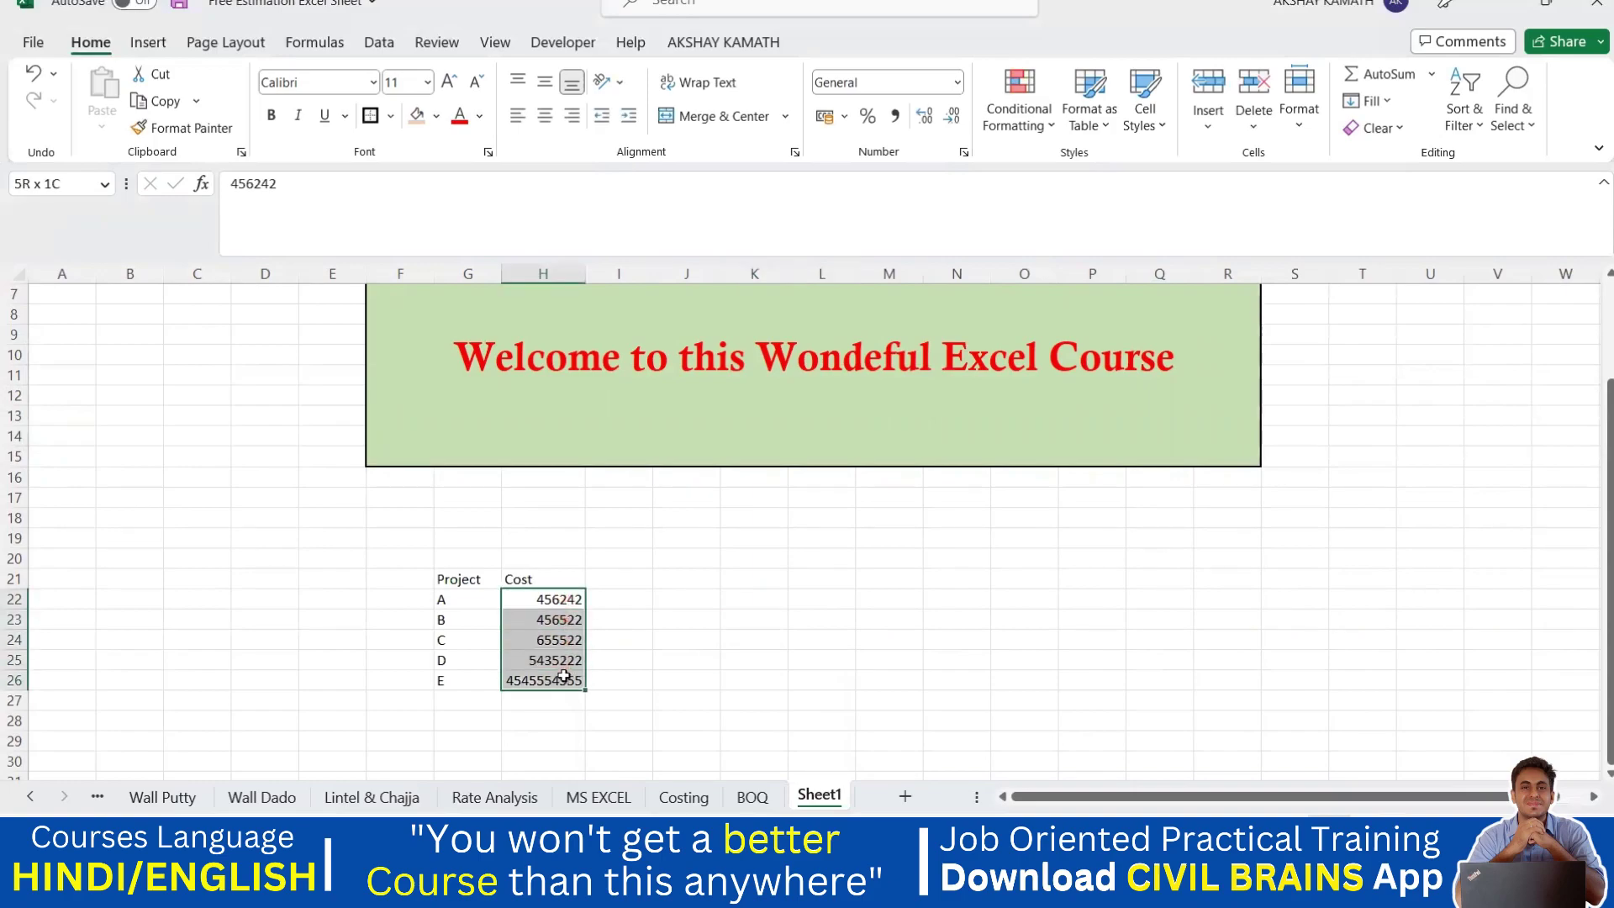
left_click(844, 116)
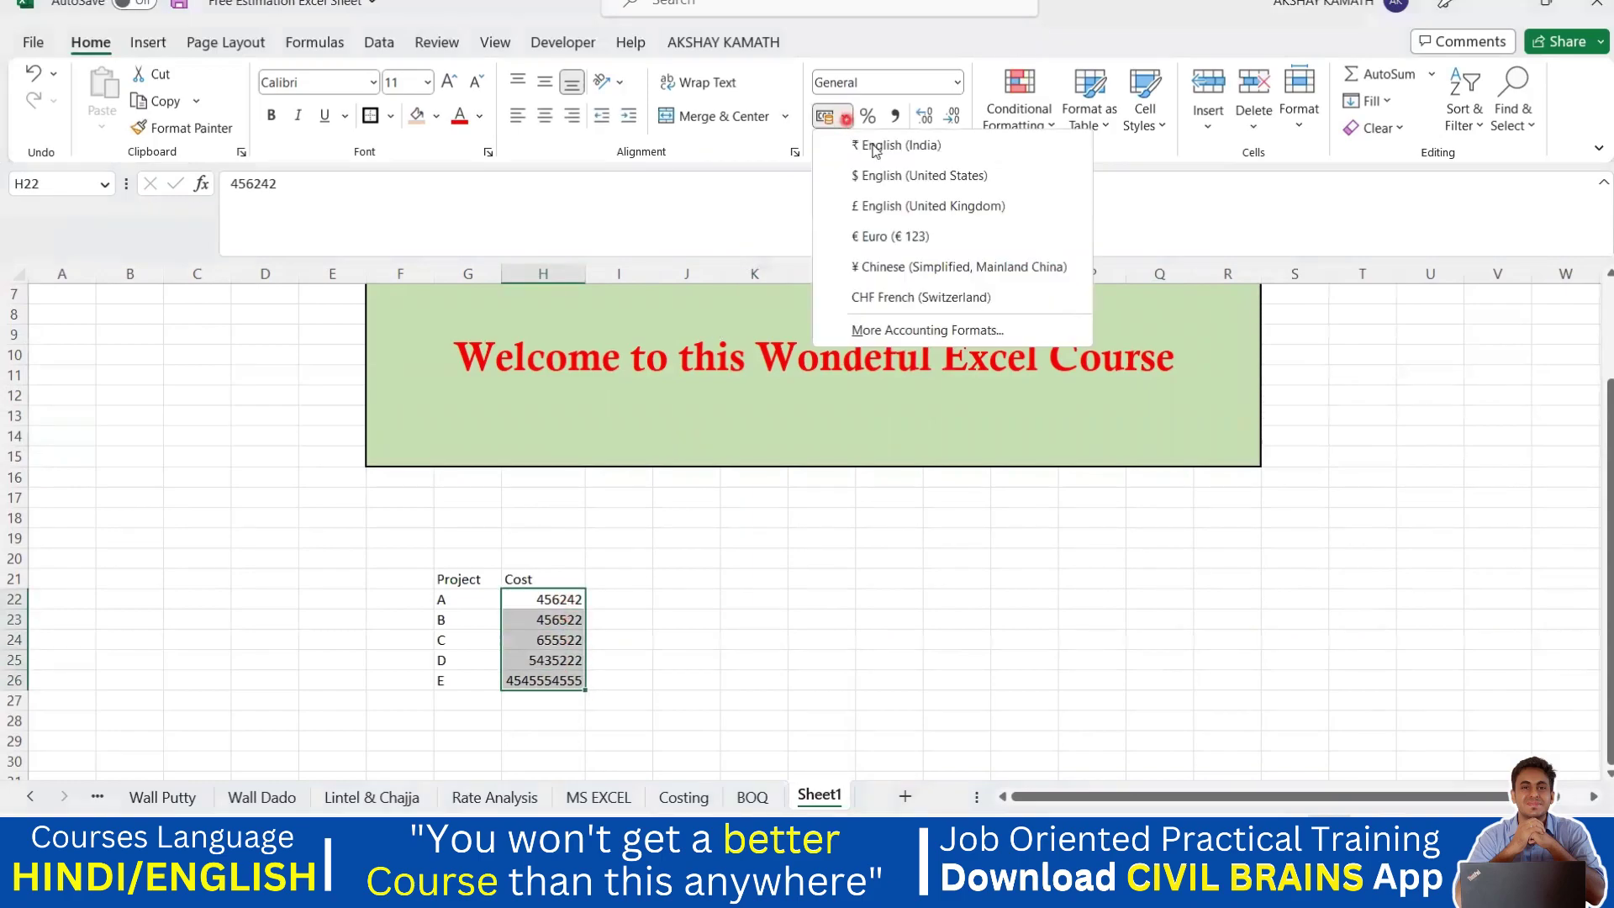
left_click(880, 146)
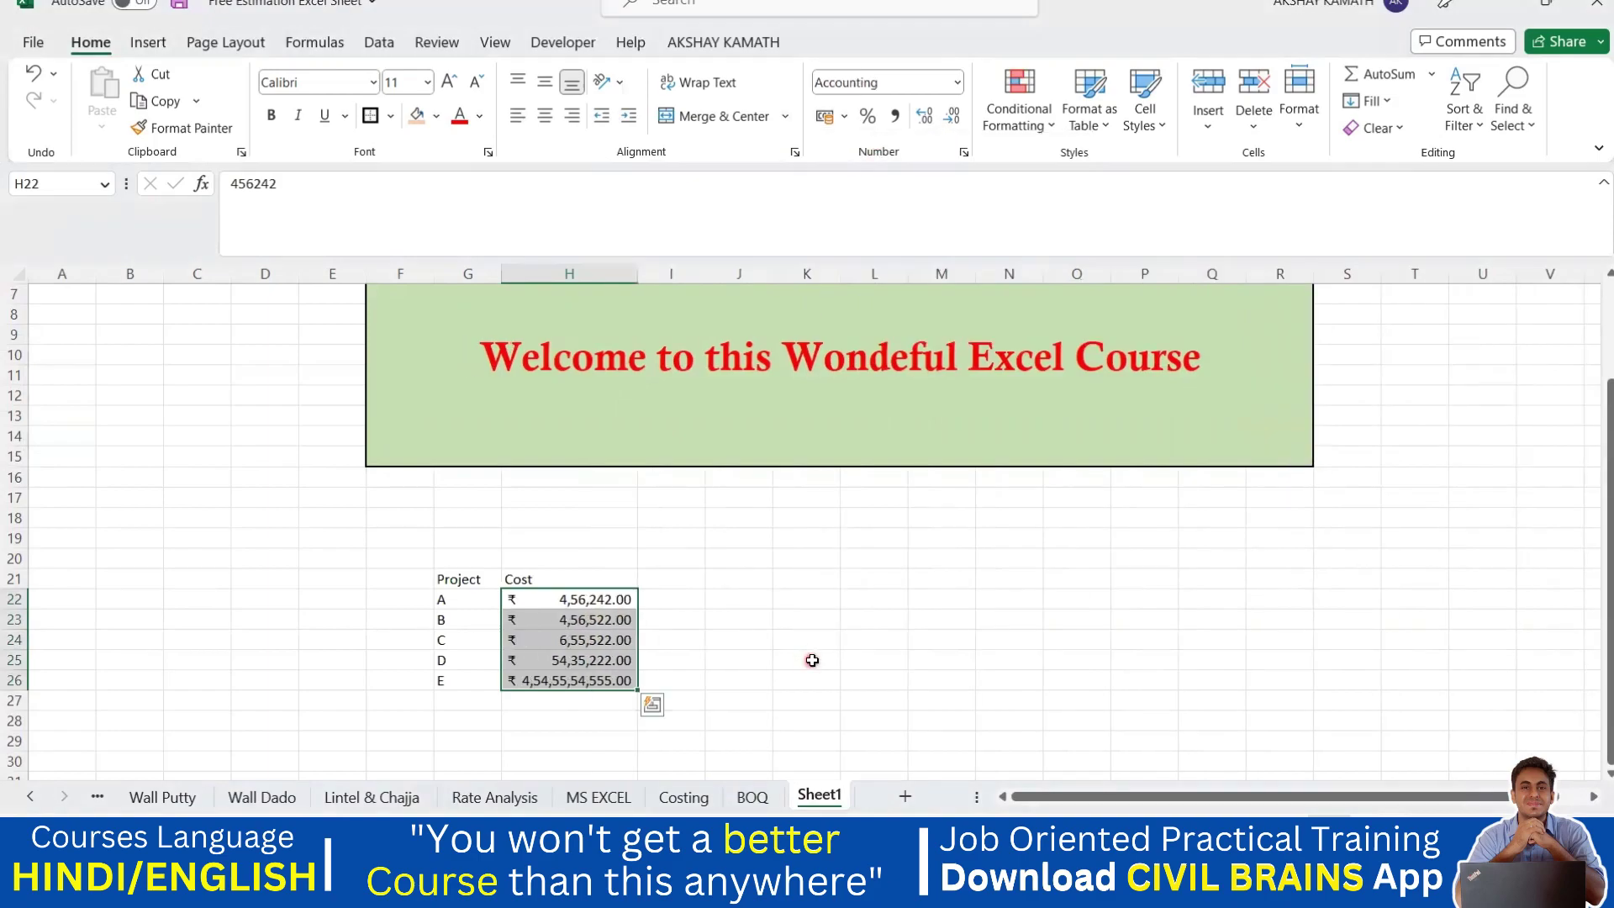
key("ctrl+z")
left_click(812, 654)
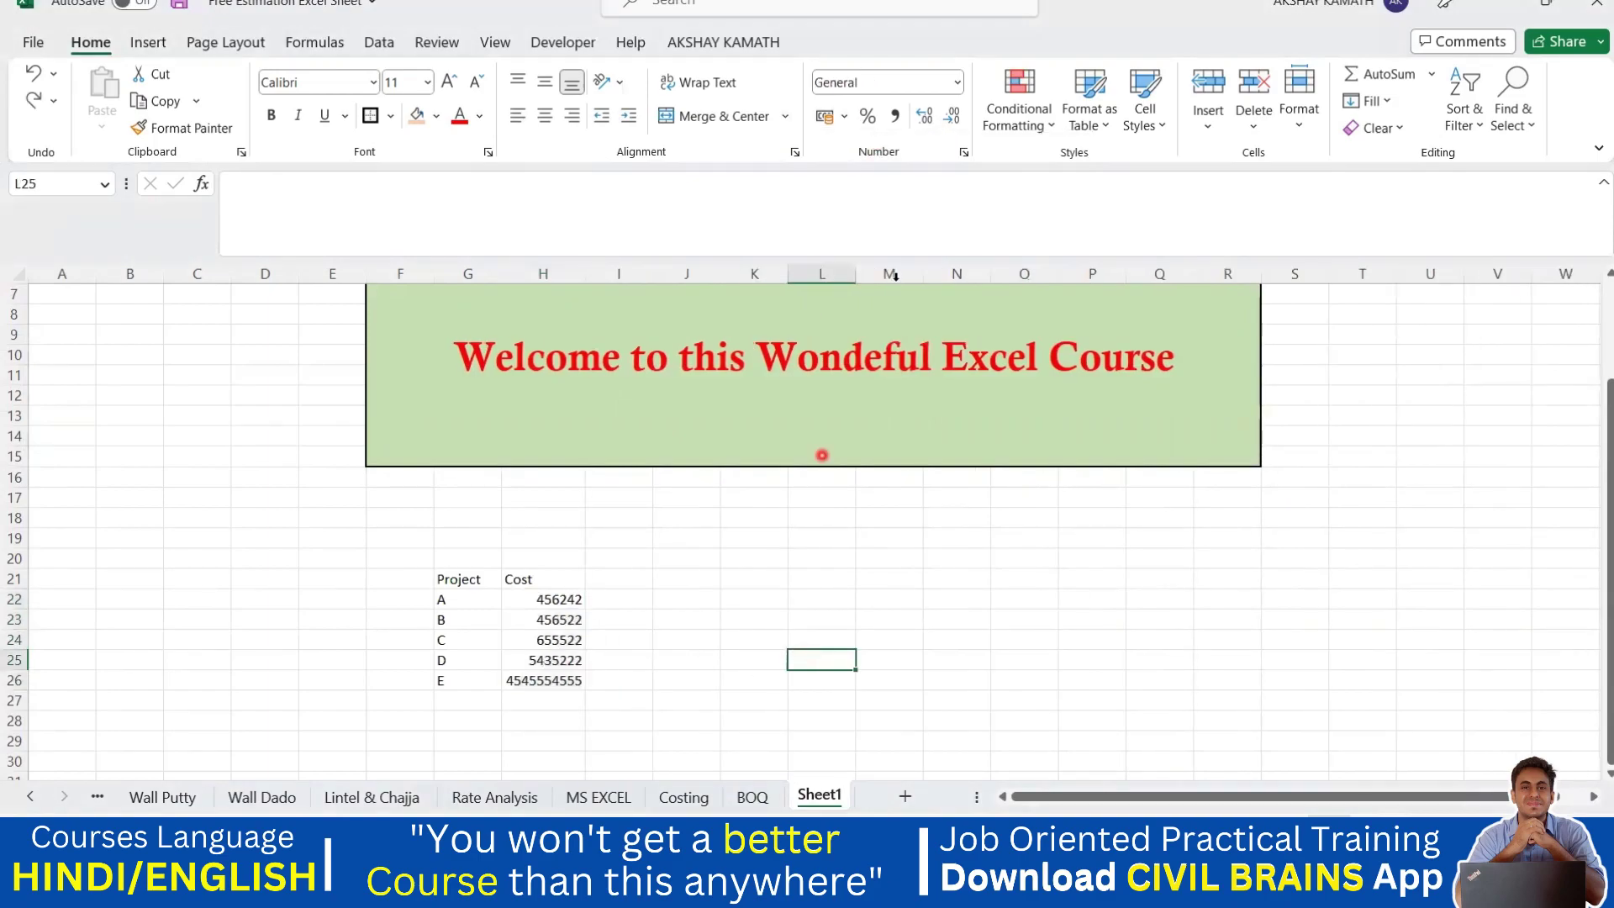
left_click(605, 620)
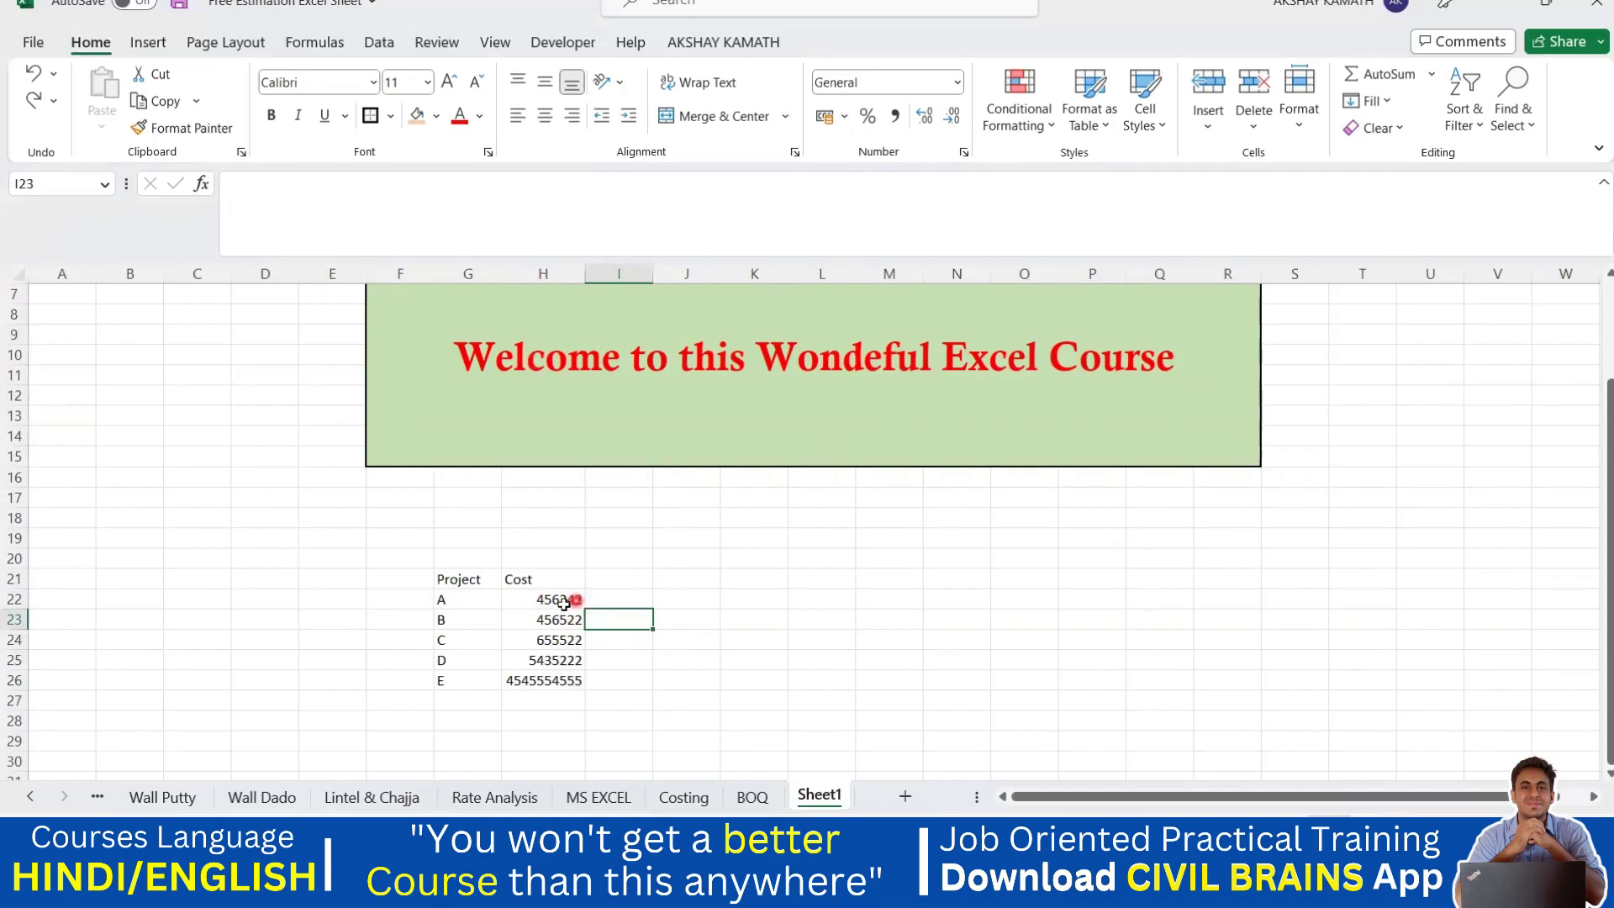
Apply Comma Style to H22:H26, undo it, then reapply it.
left_click_drag(555, 595, 556, 676)
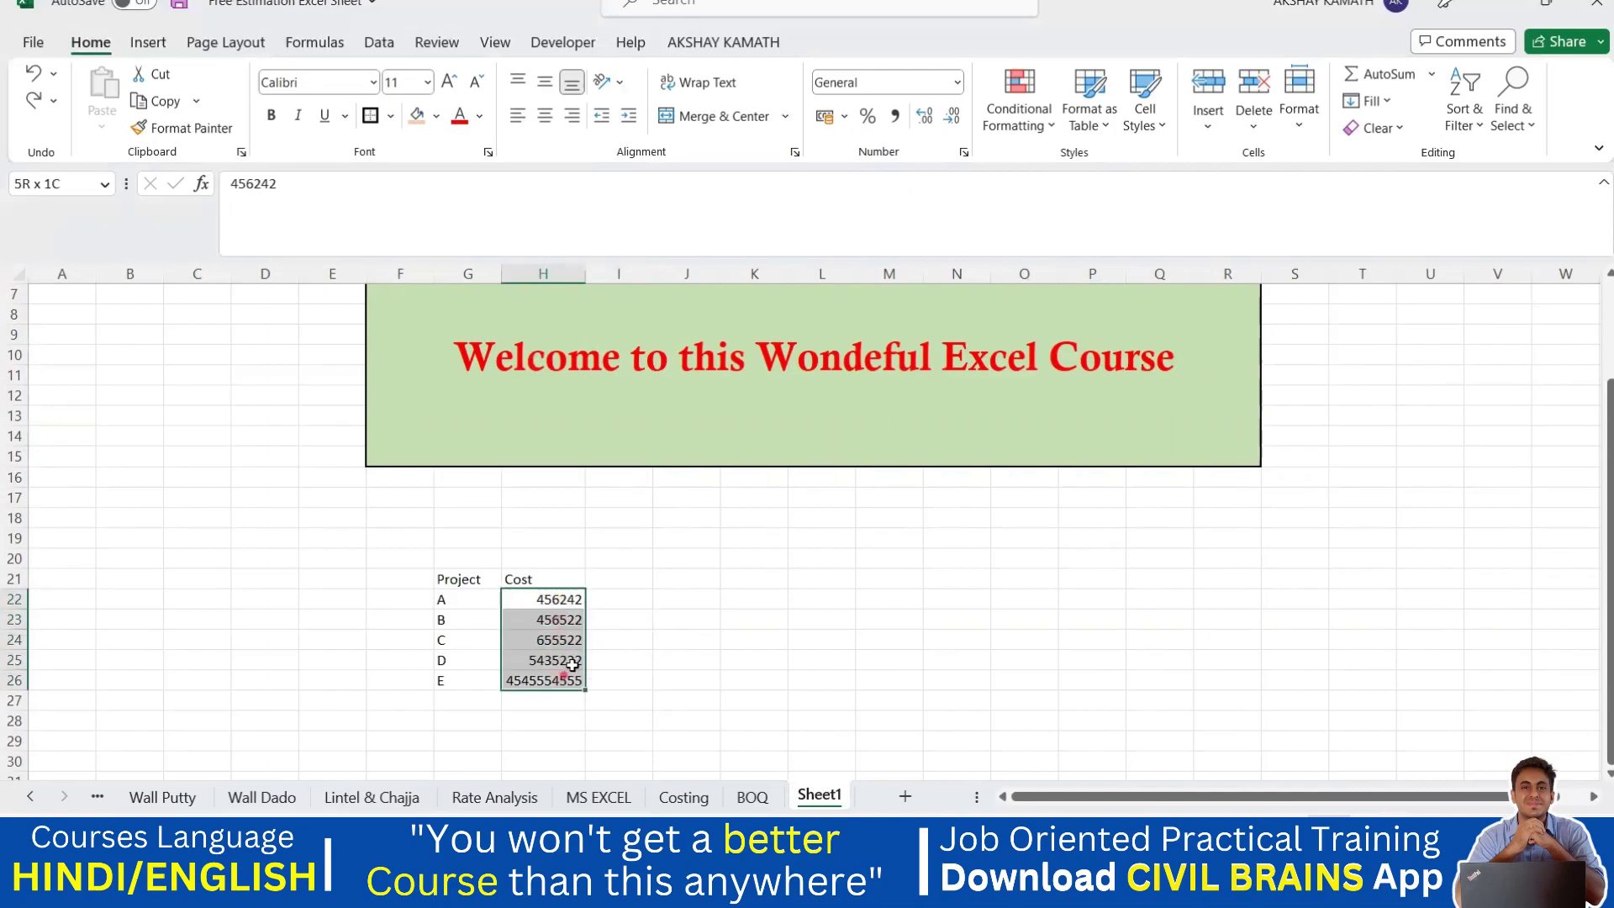
left_click(895, 118)
left_click(774, 638)
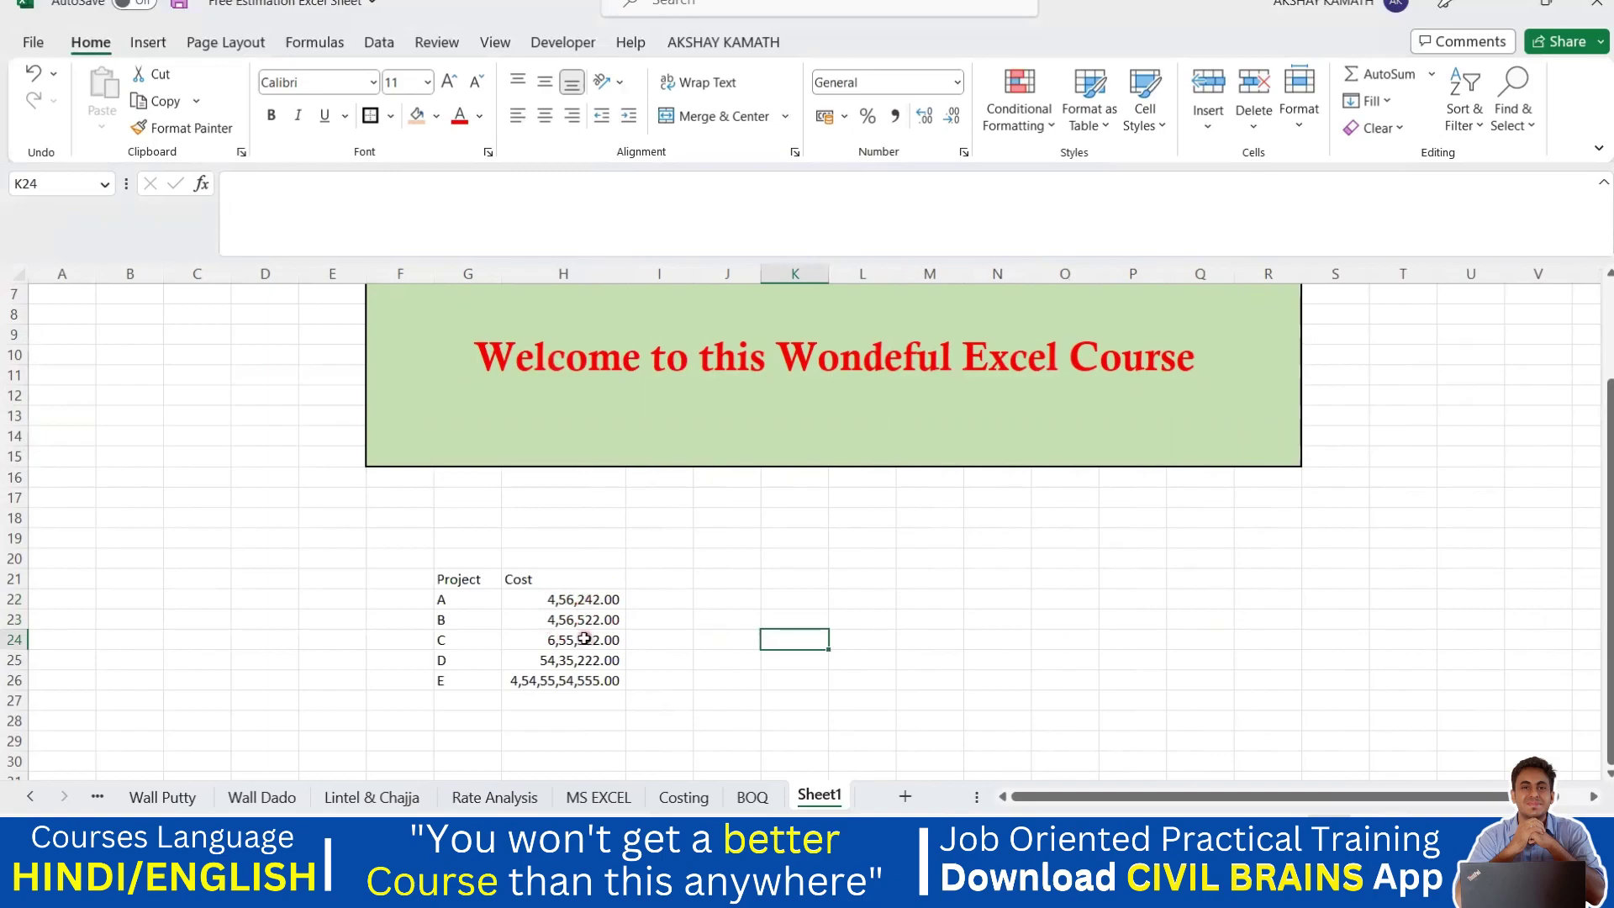
key("ctrl+z")
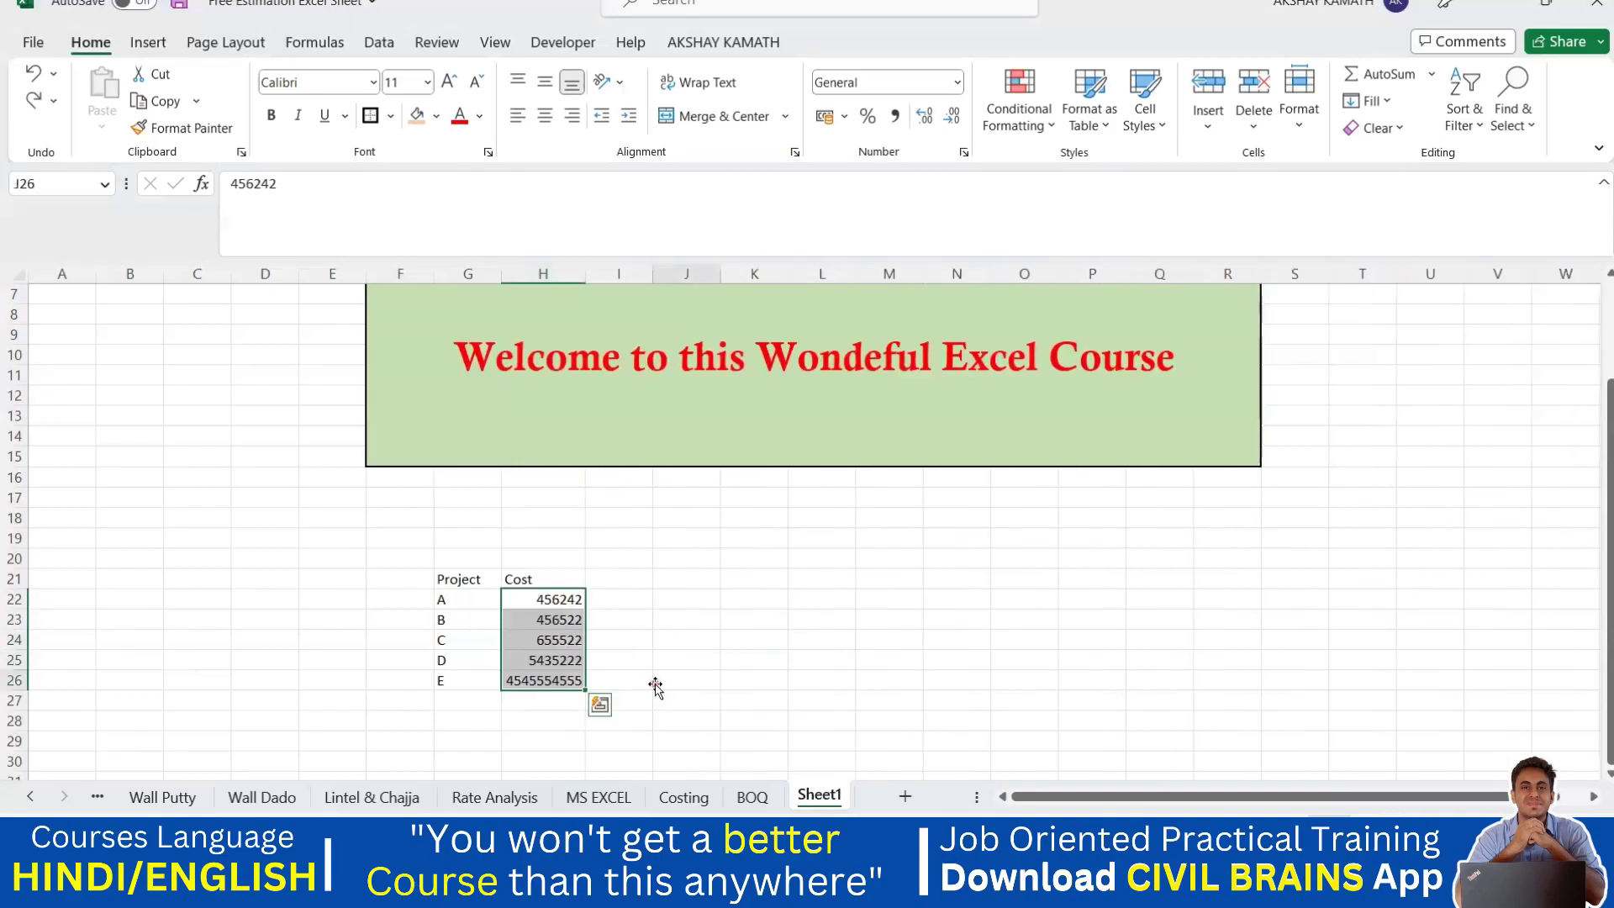
left_click(660, 681)
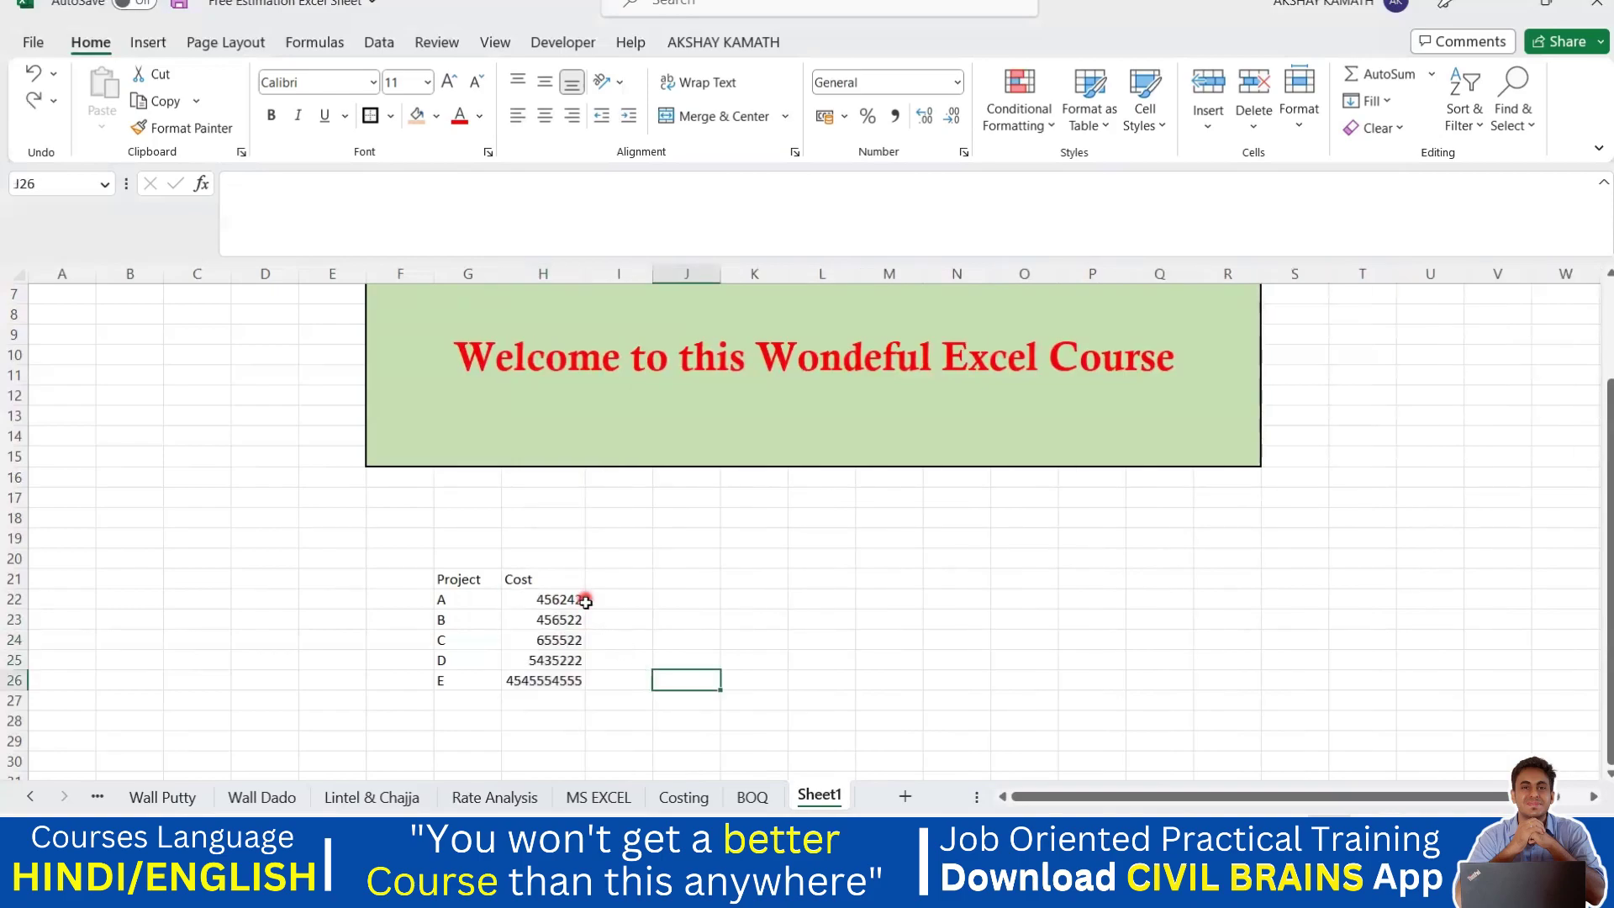
left_click(589, 724)
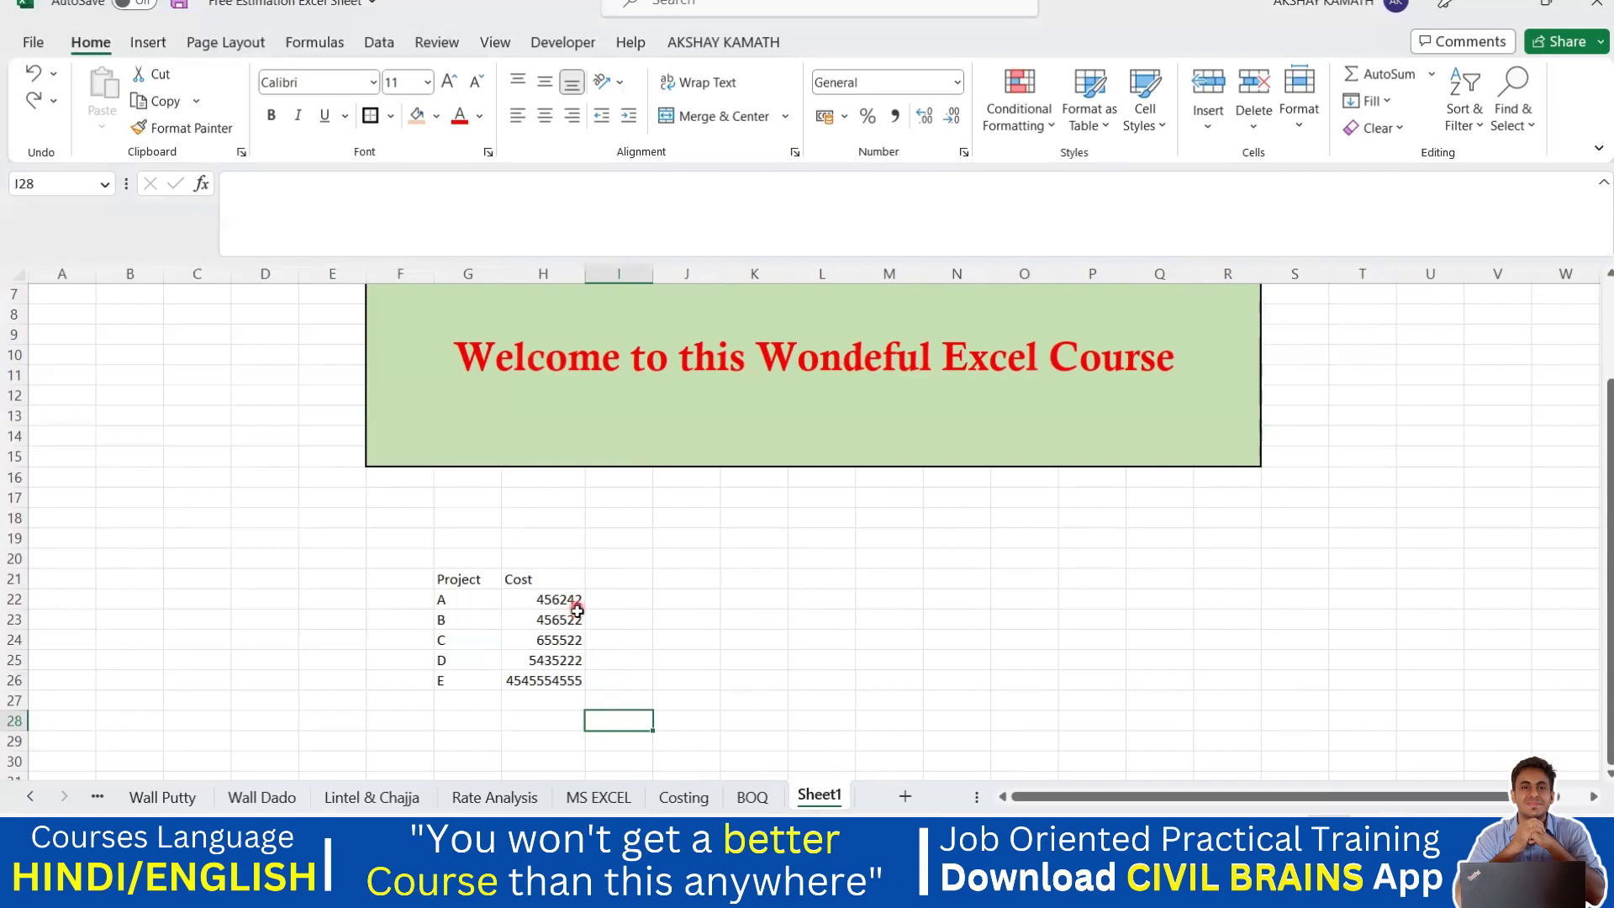
left_click_drag(565, 597, 571, 683)
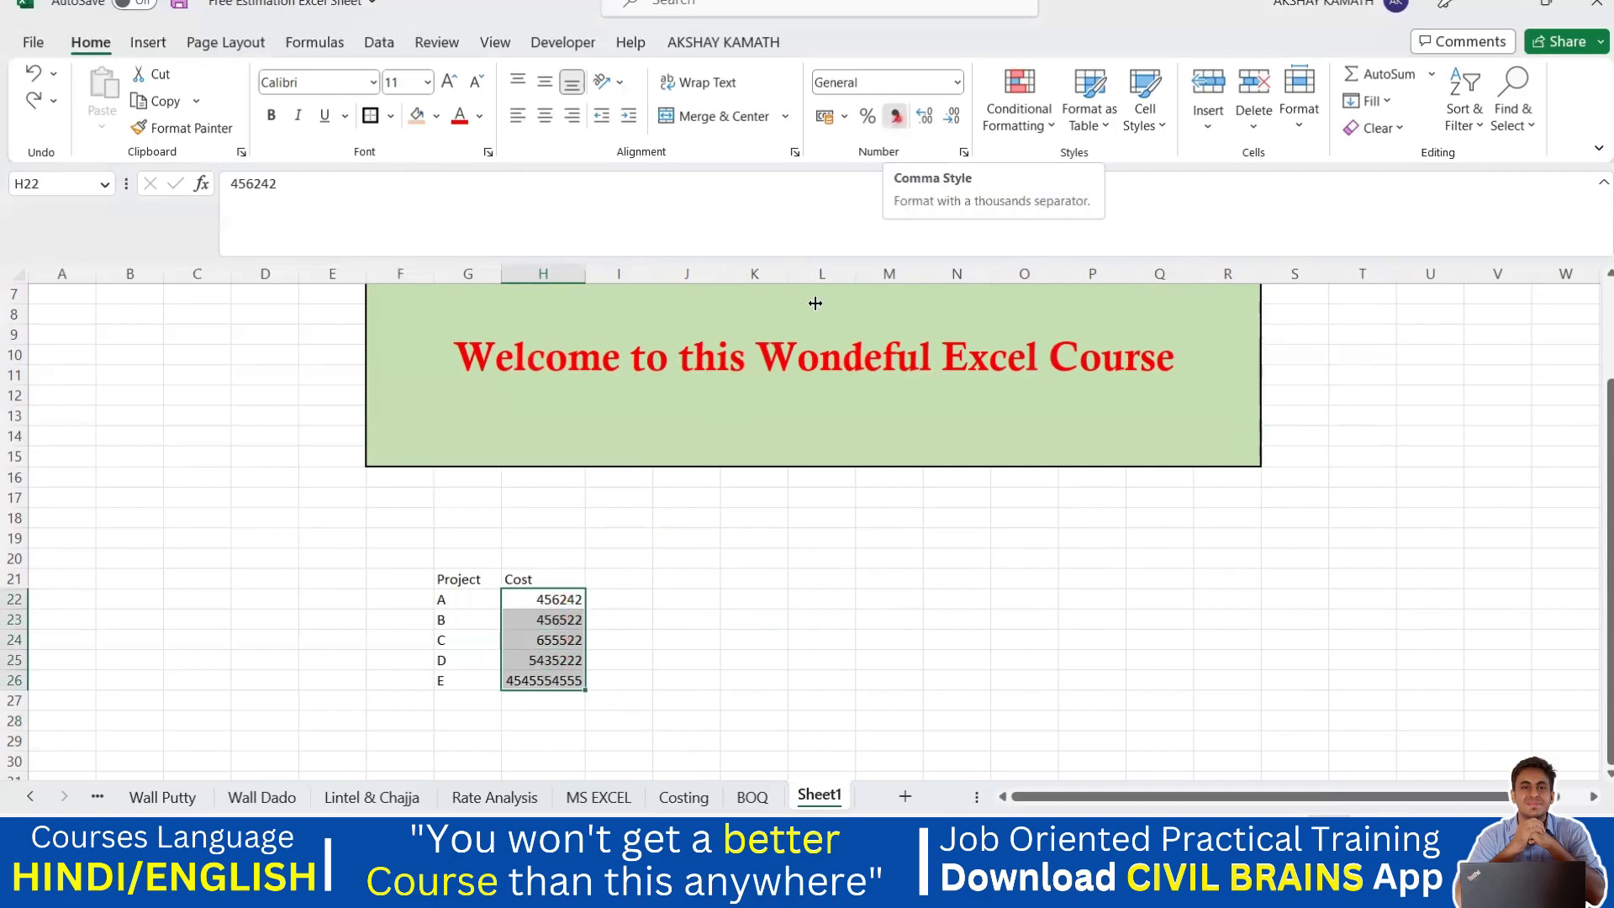
left_click(895, 115)
left_click(744, 654)
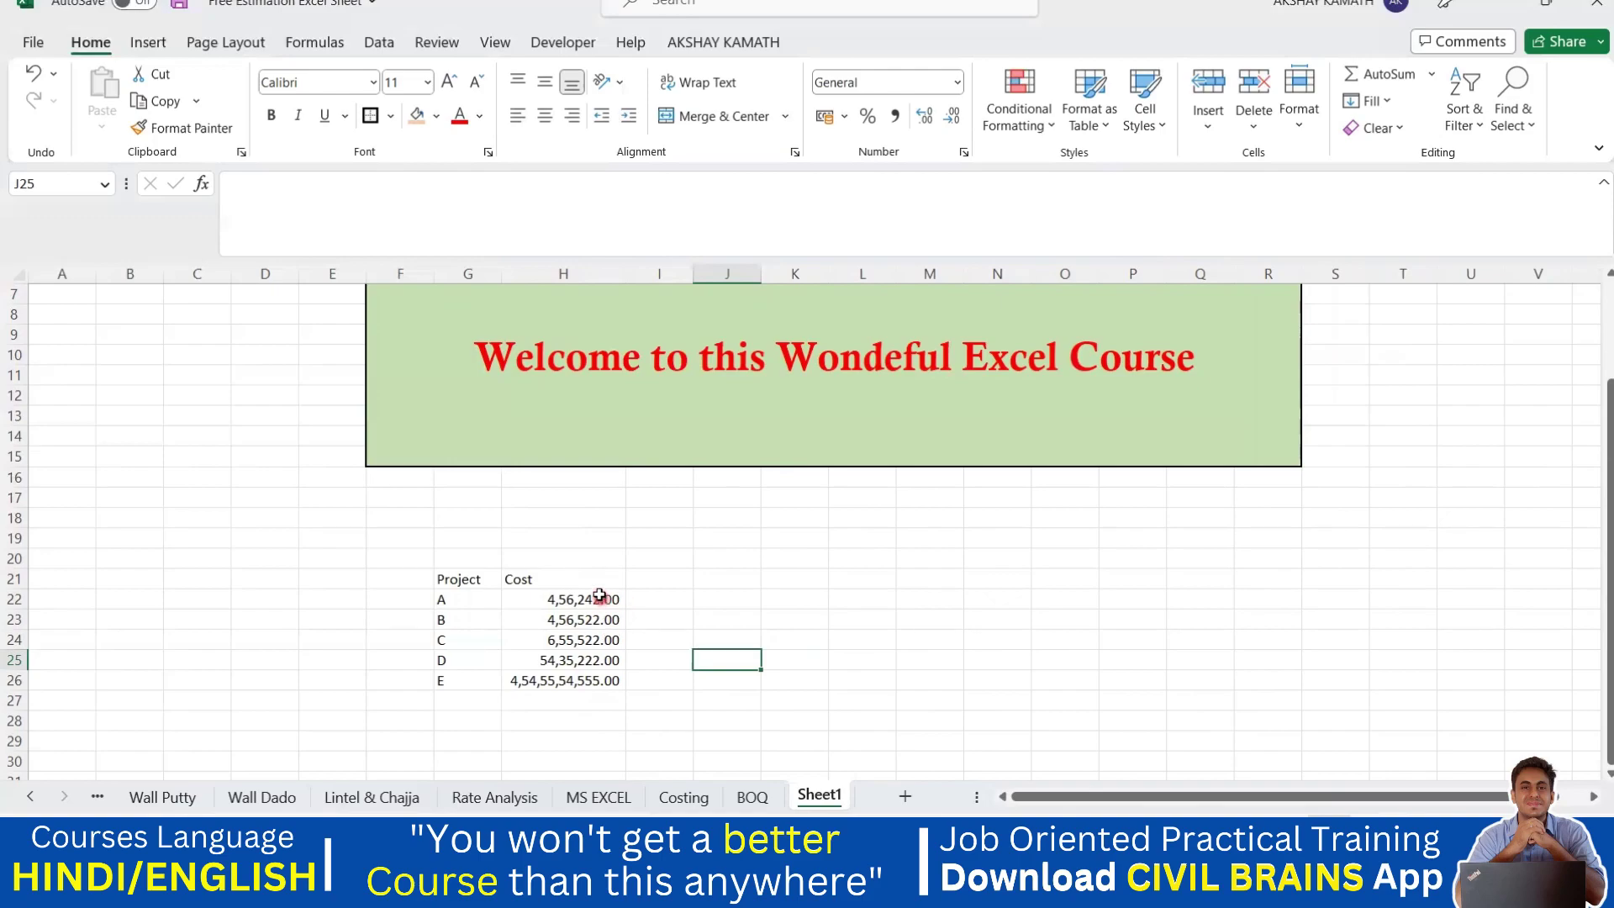
Try more and then fewer decimal places on the H22:H26 costs.
left_click_drag(599, 595, 597, 679)
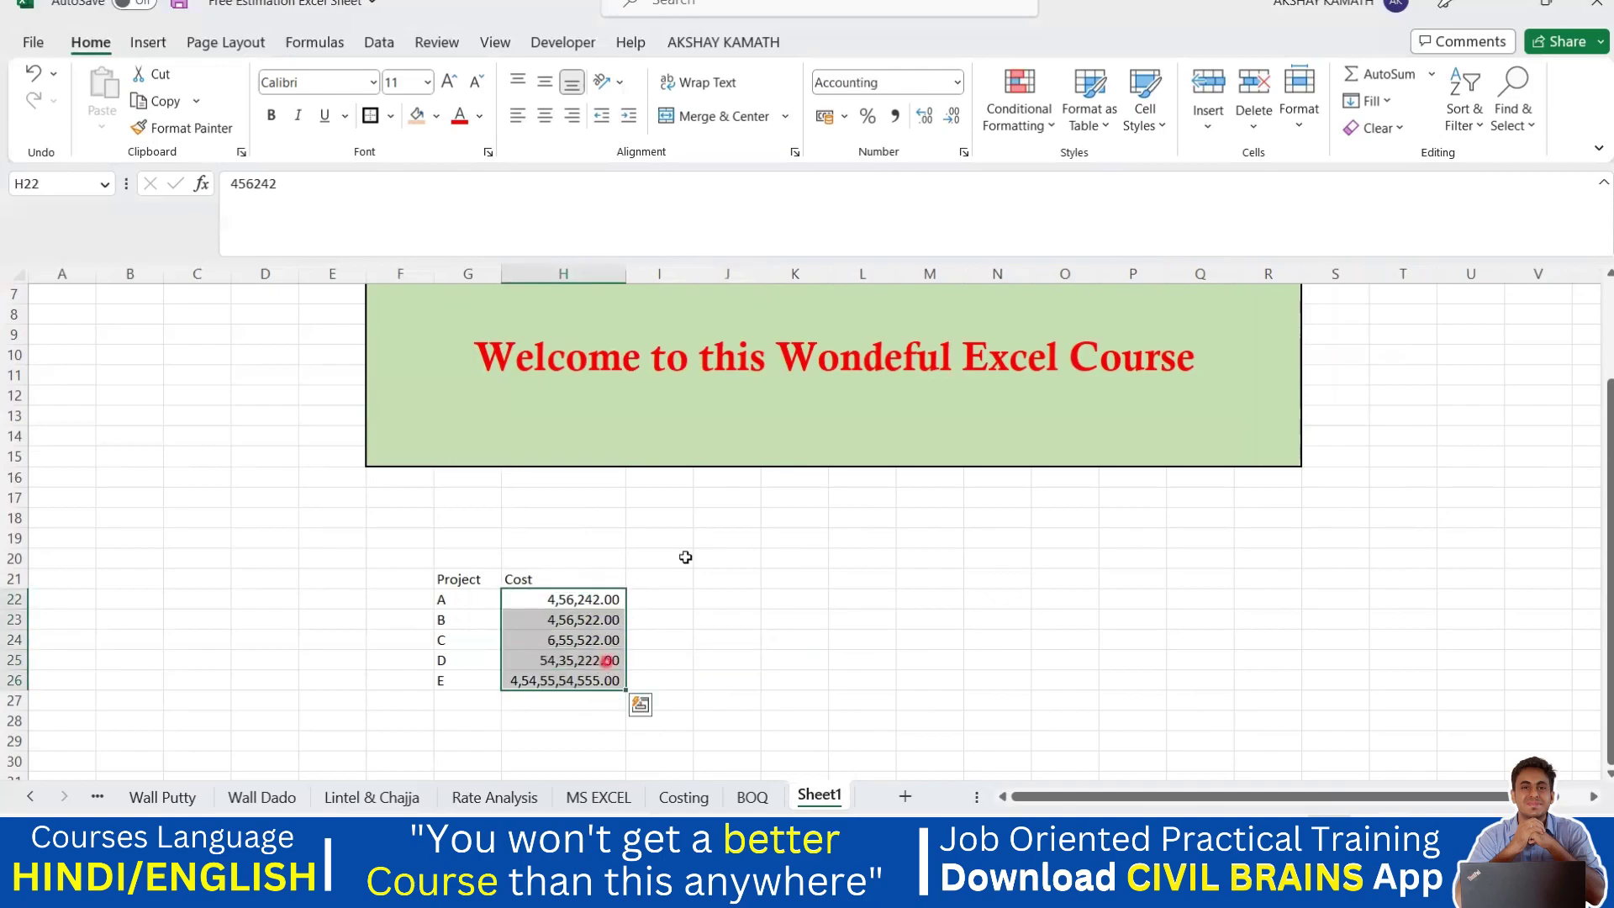
double_click(928, 120)
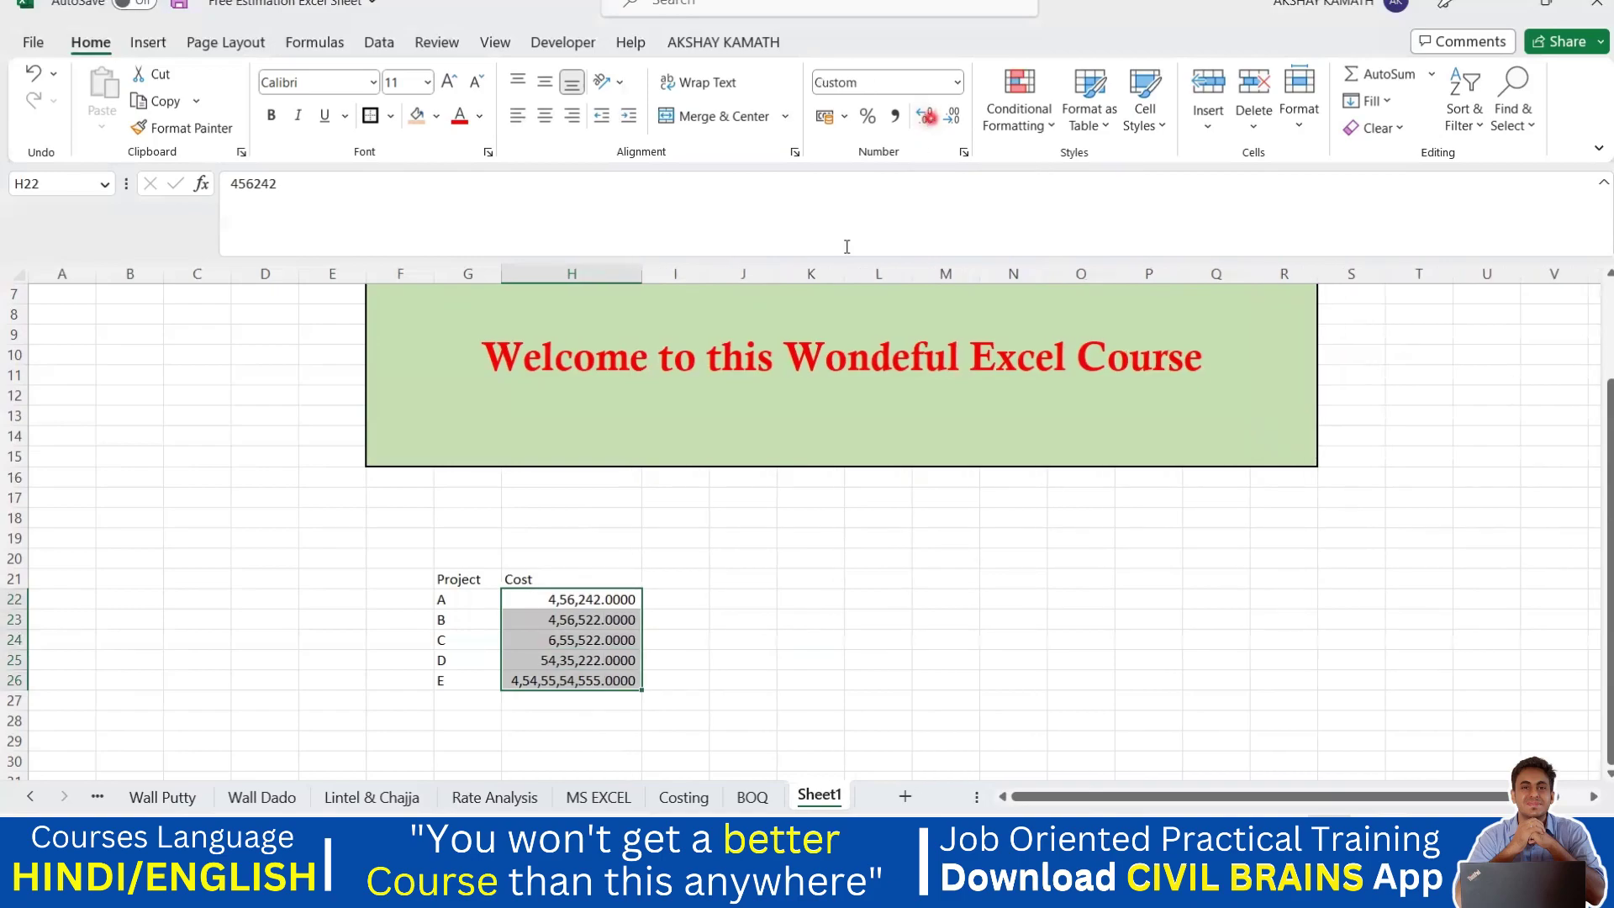
double_click(953, 118)
left_click(955, 119)
left_click(878, 620)
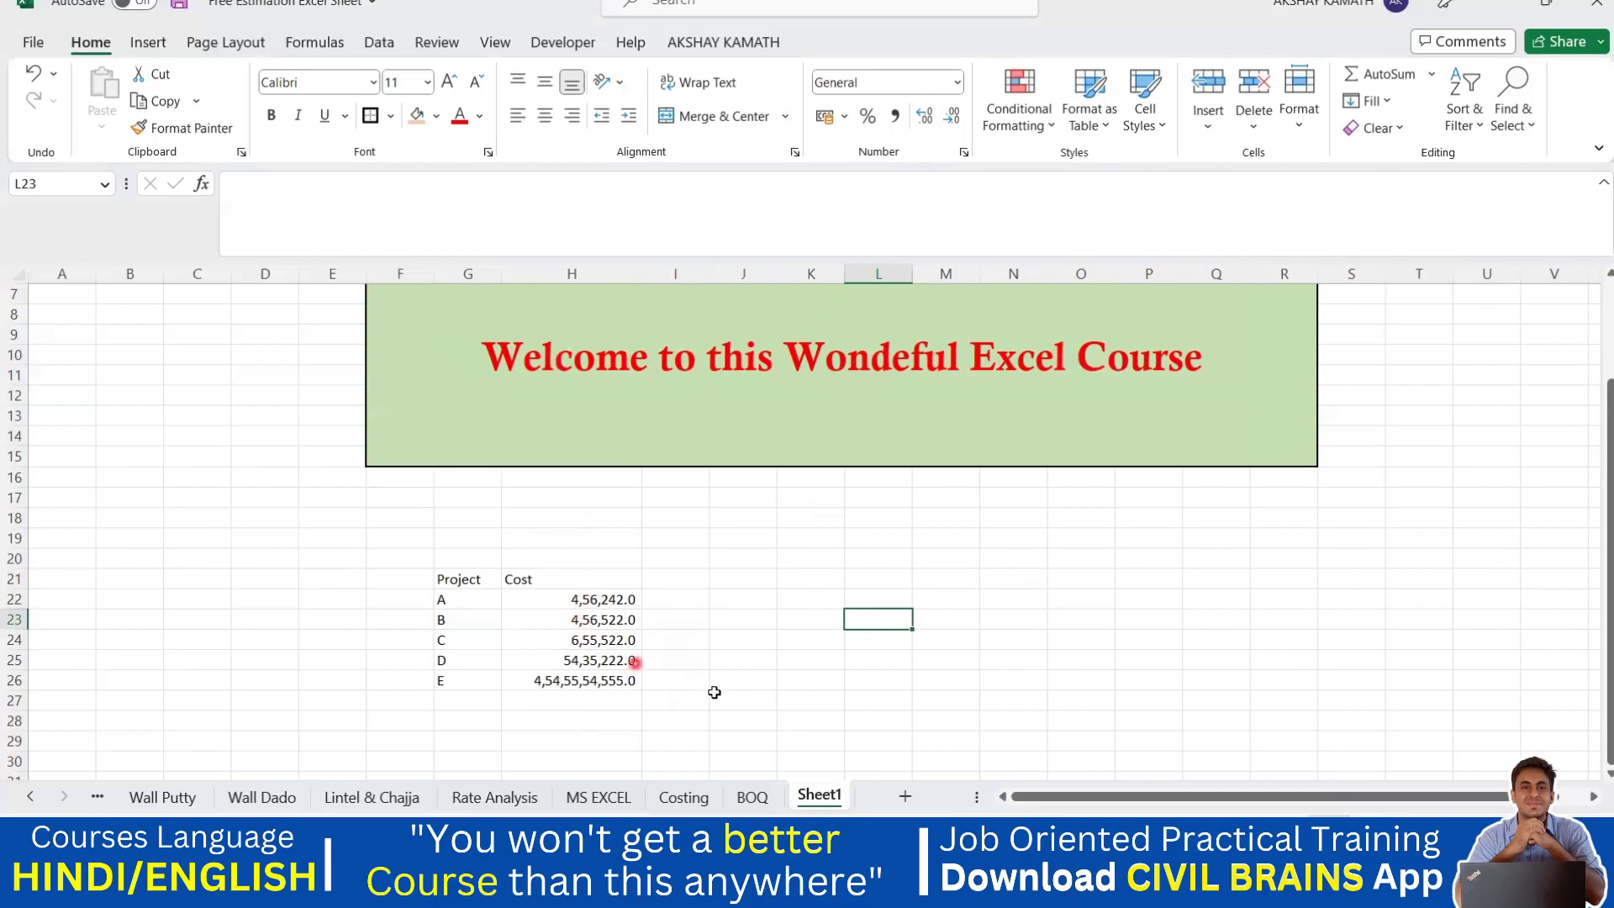
Apply the ₹ English (India) accounting format to H22:H26.
left_click(611, 598)
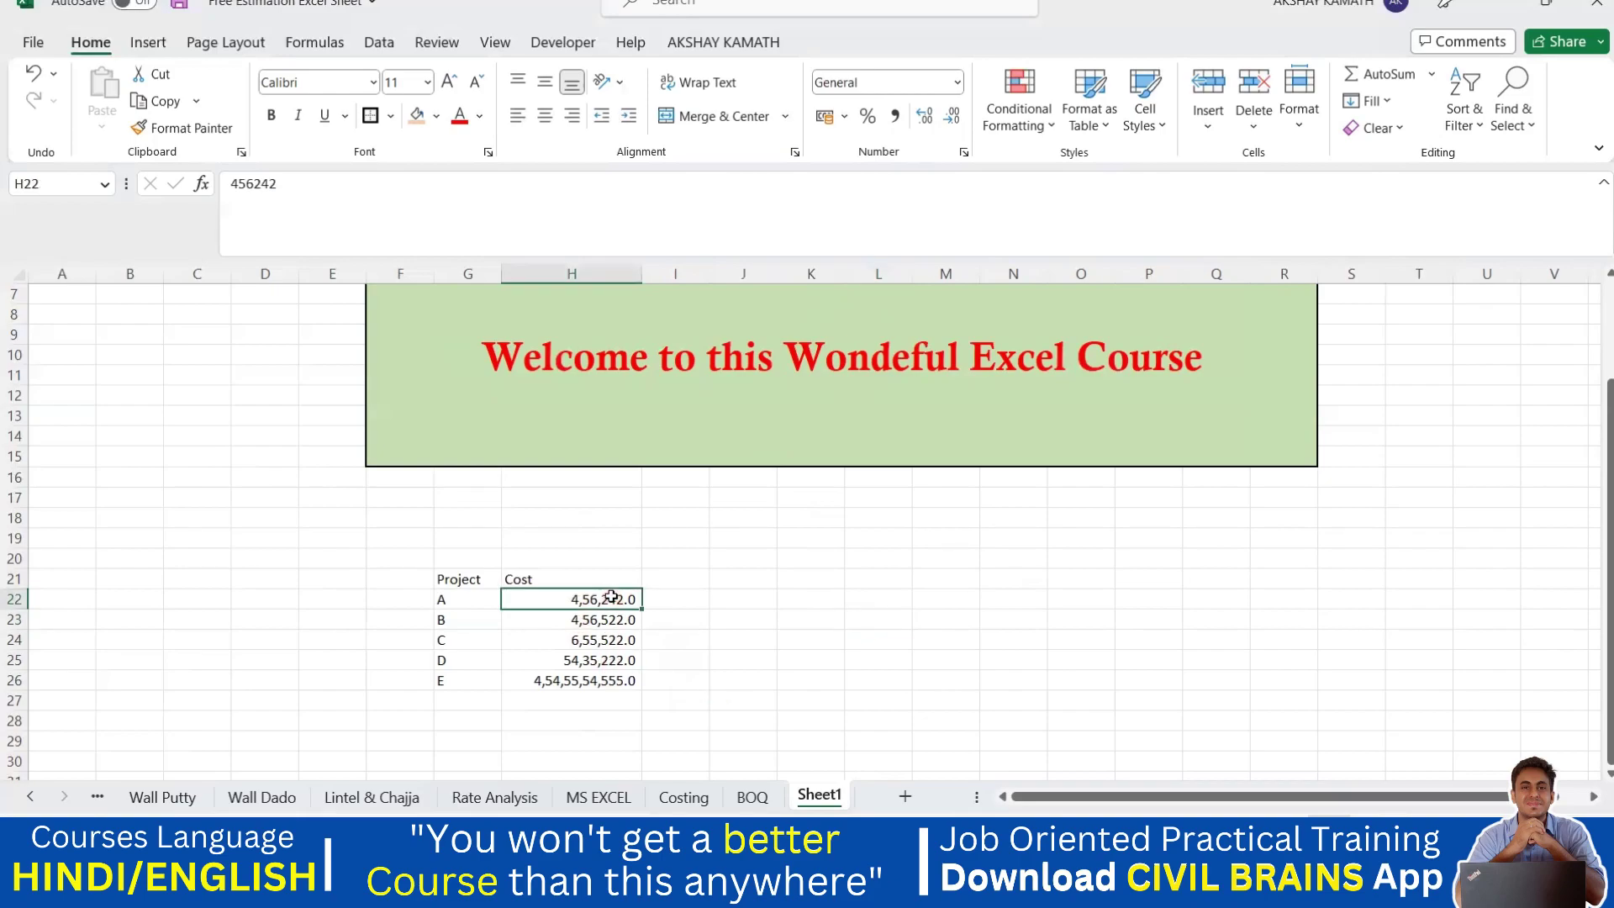
left_click_drag(611, 597, 614, 677)
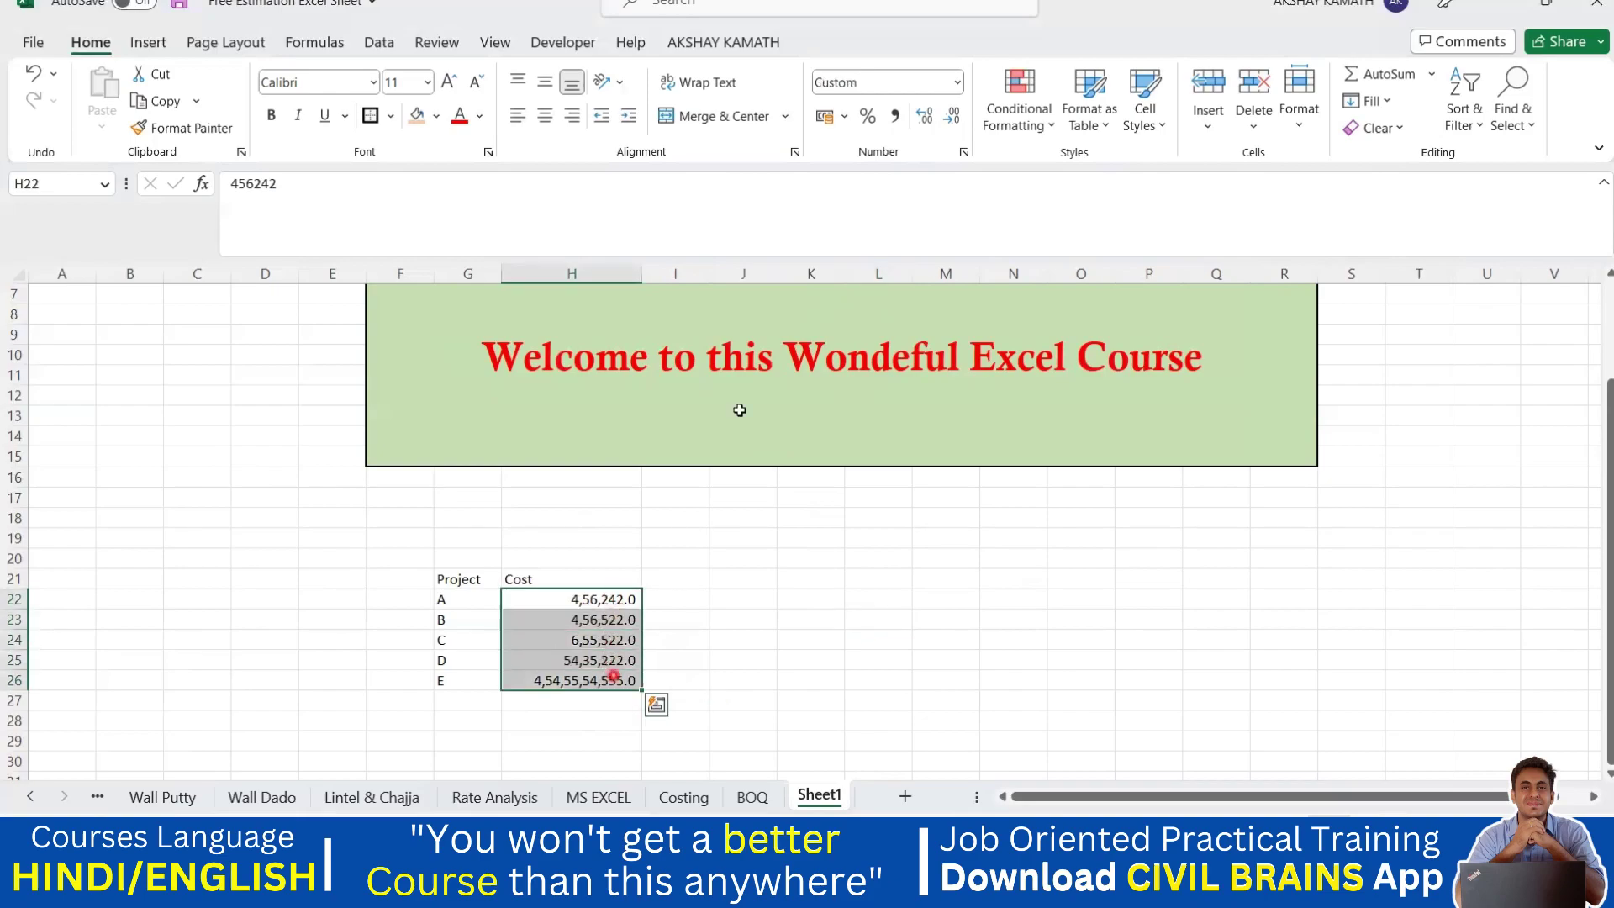
left_click(844, 116)
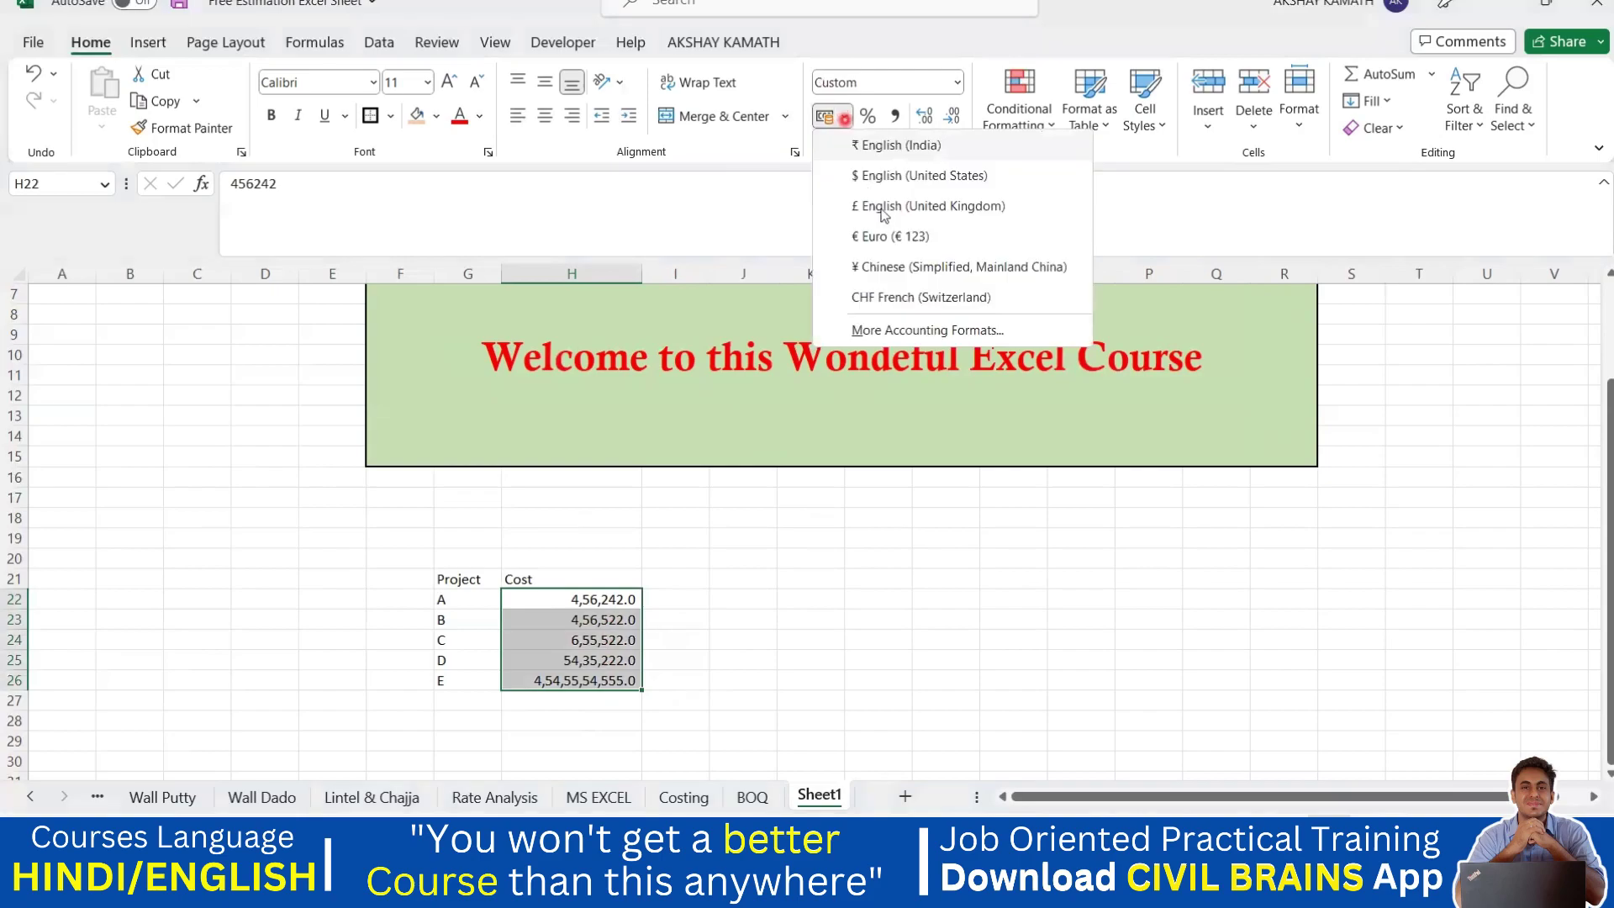
left_click(883, 149)
left_click(759, 577)
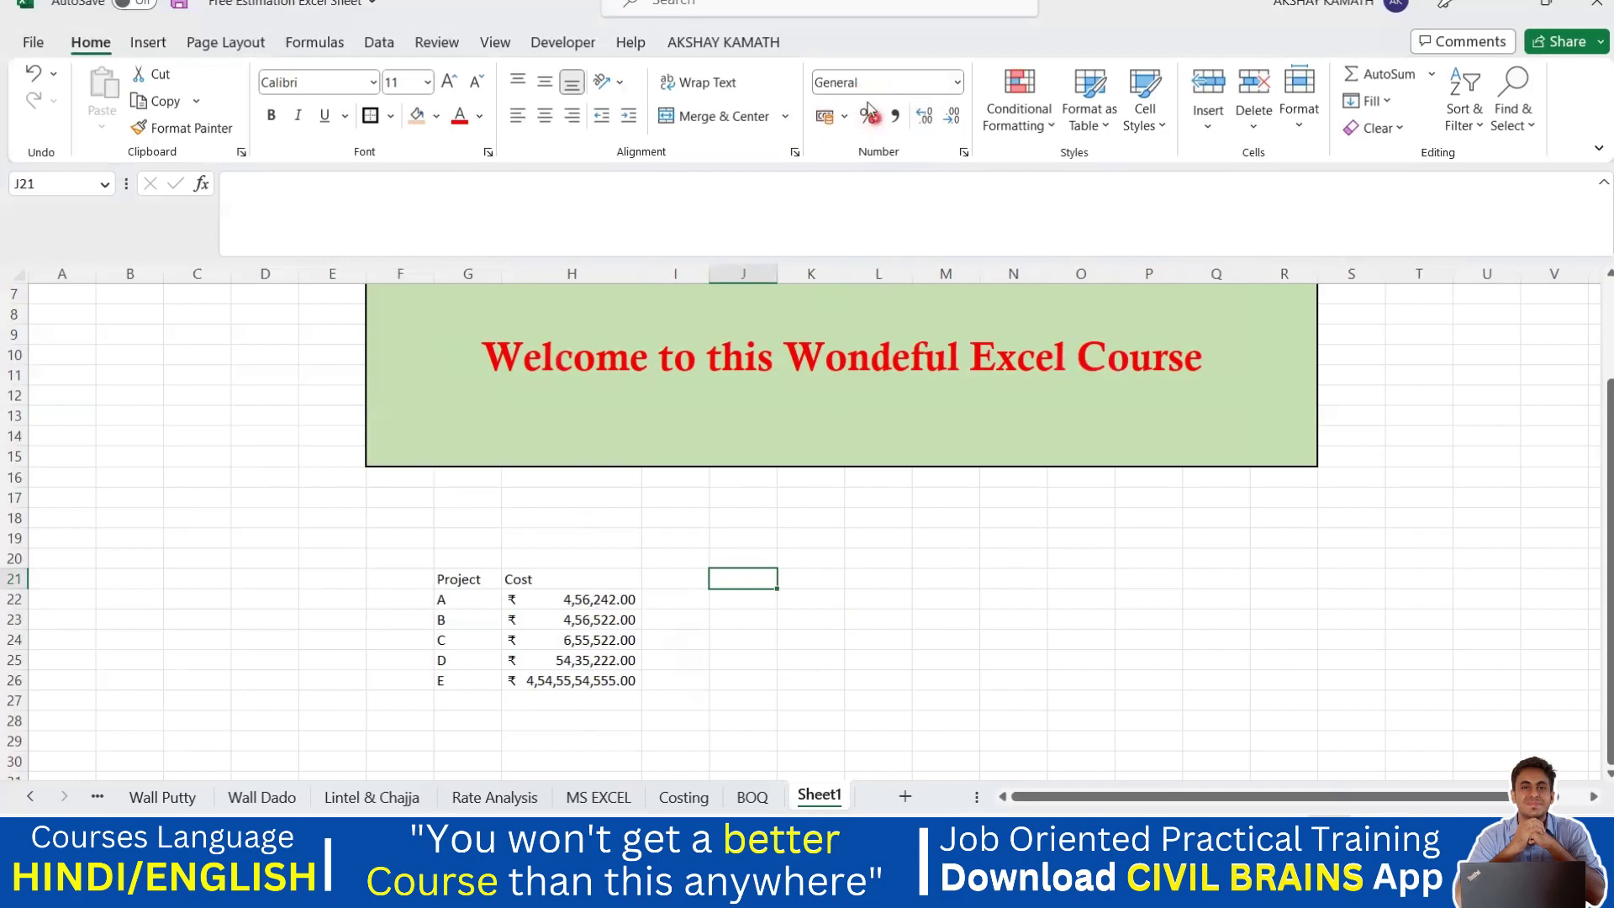
left_click(959, 153)
left_click(639, 135)
Switch to the Excel Course Sheet workbook and glance at the Number Format list.
mouse_move(1102, 891)
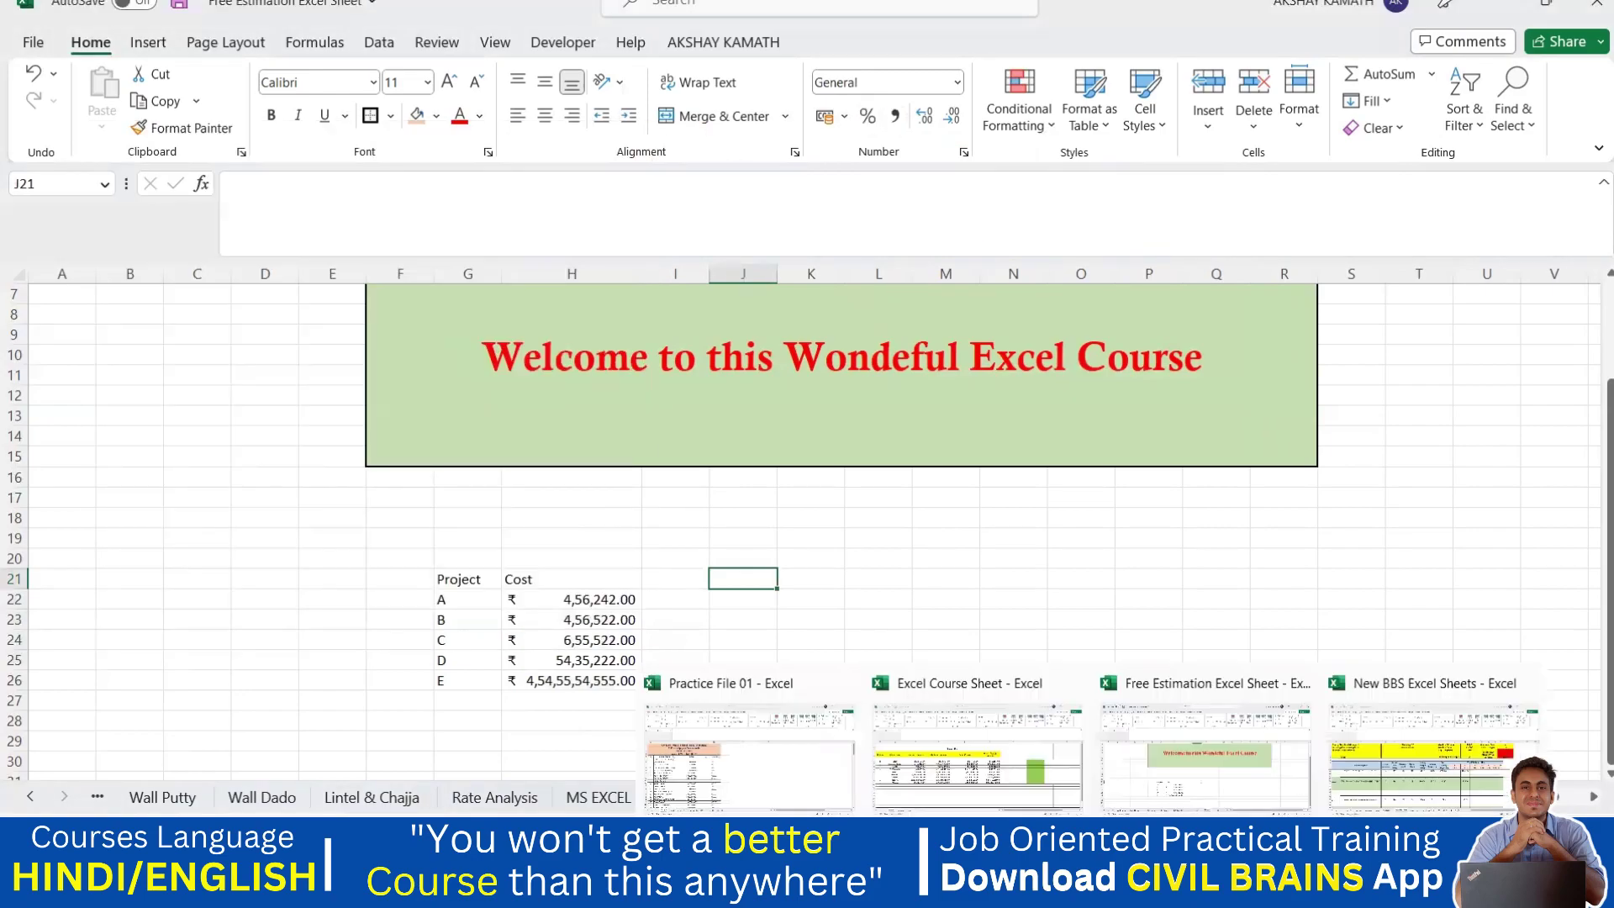
left_click(974, 752)
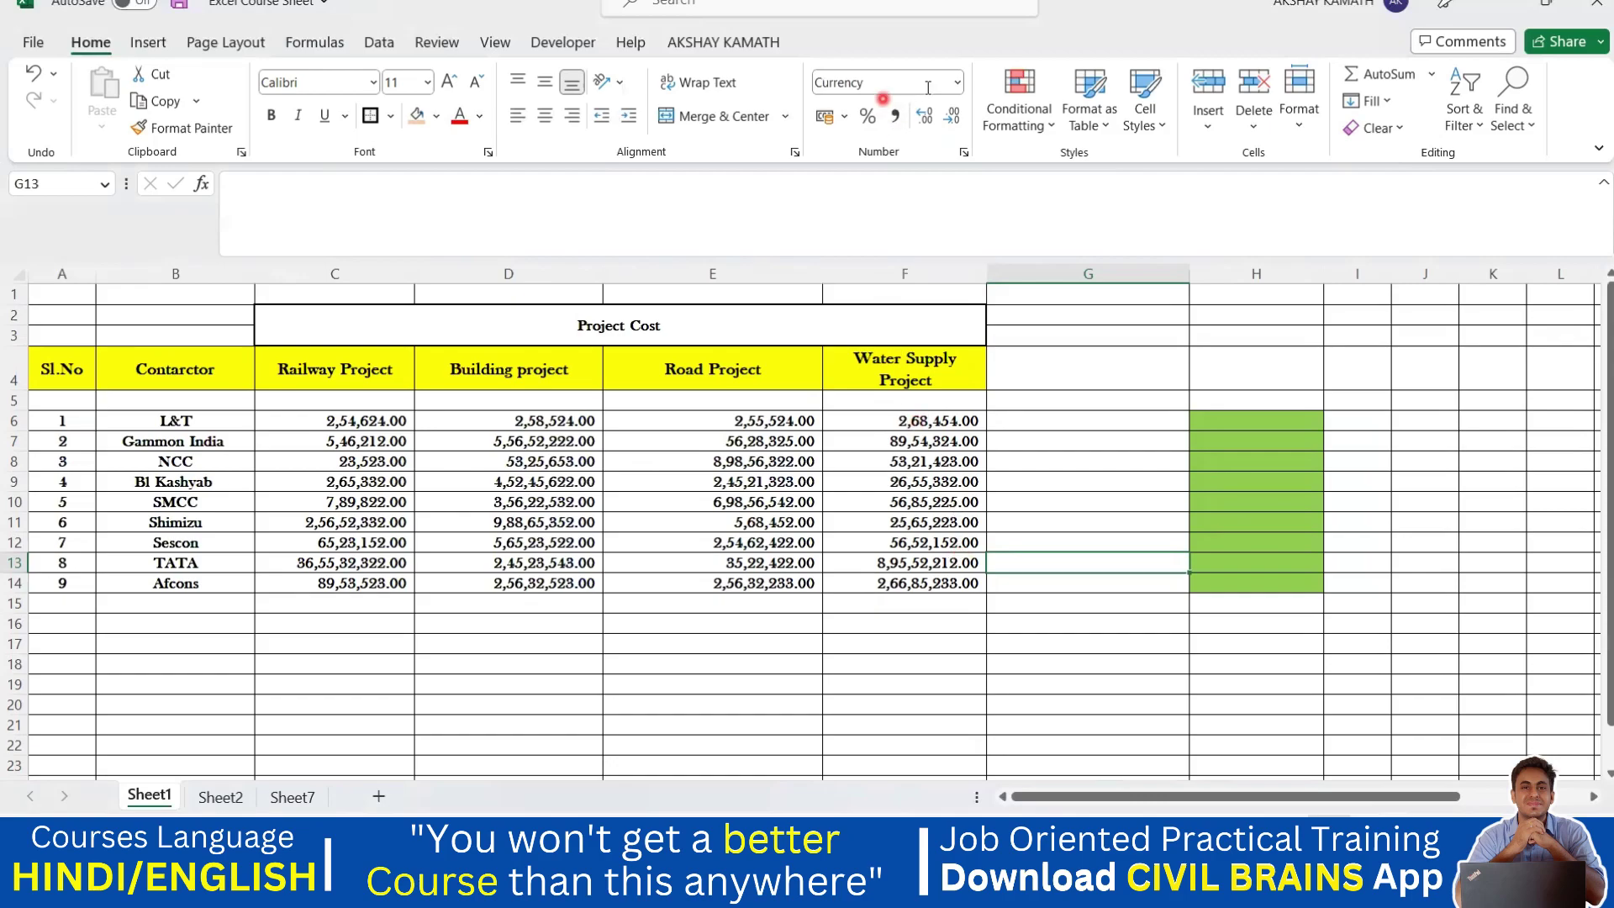
left_click(955, 83)
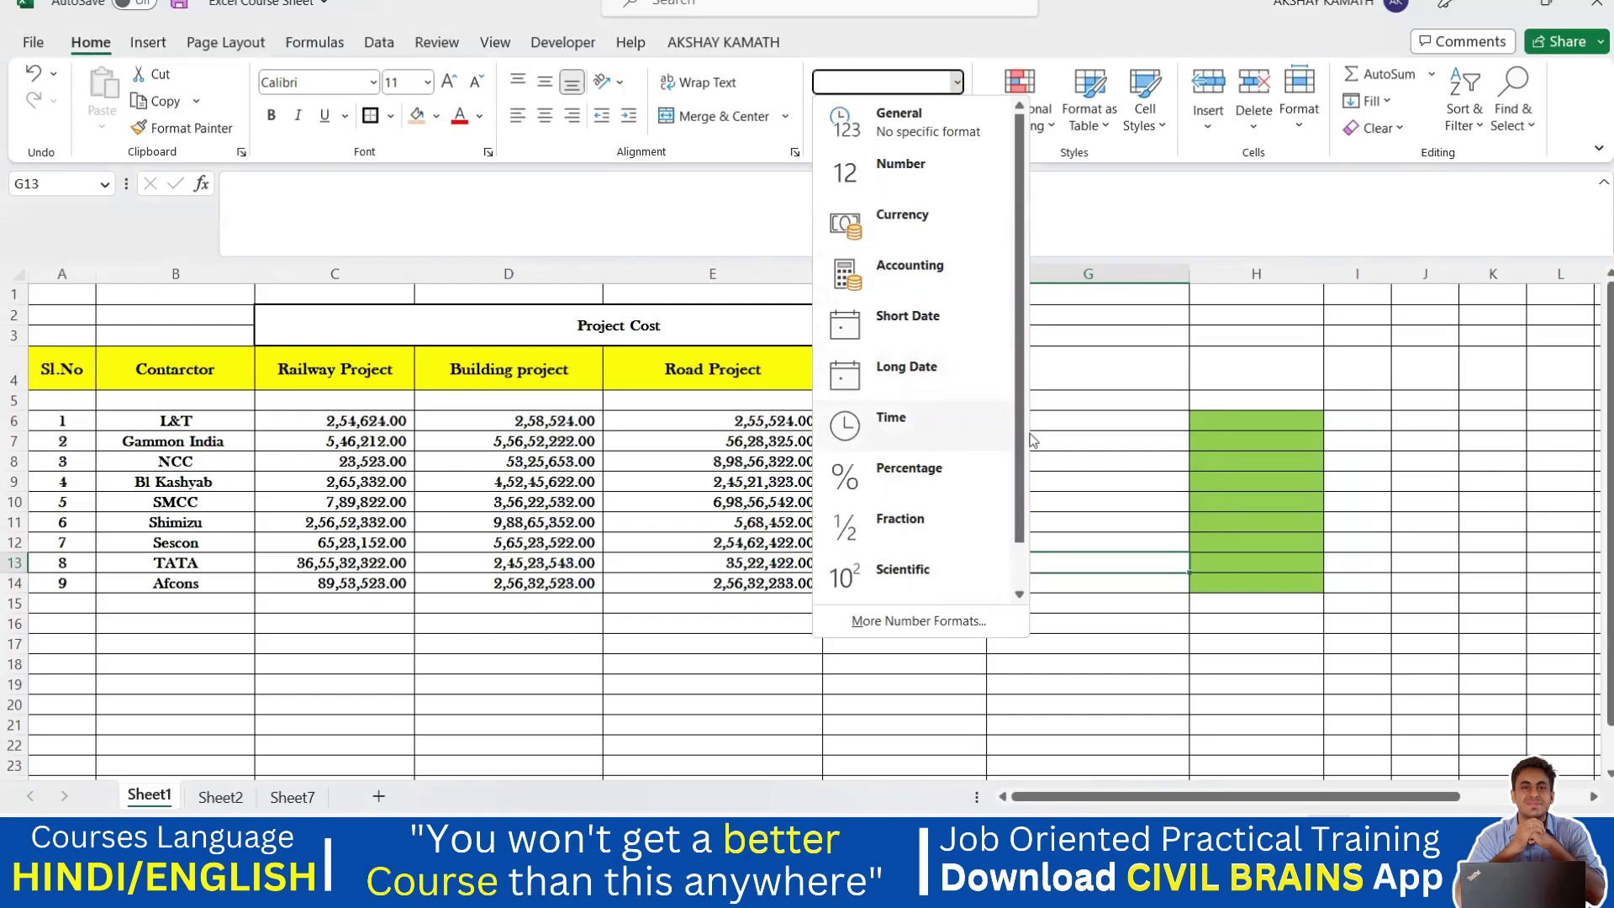
left_click(1103, 469)
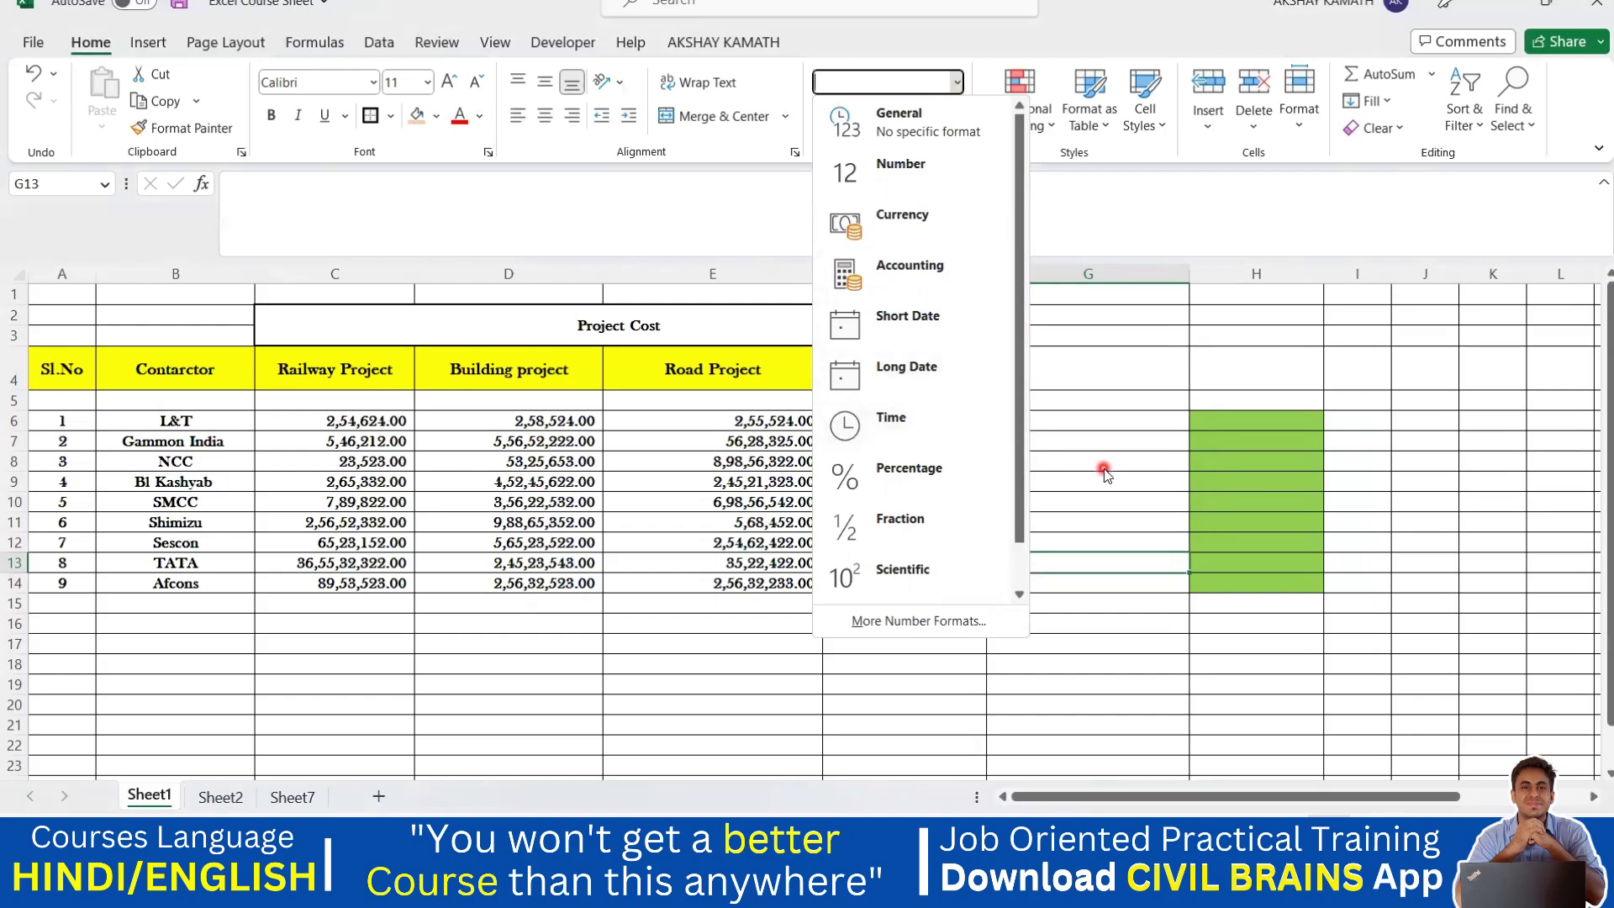